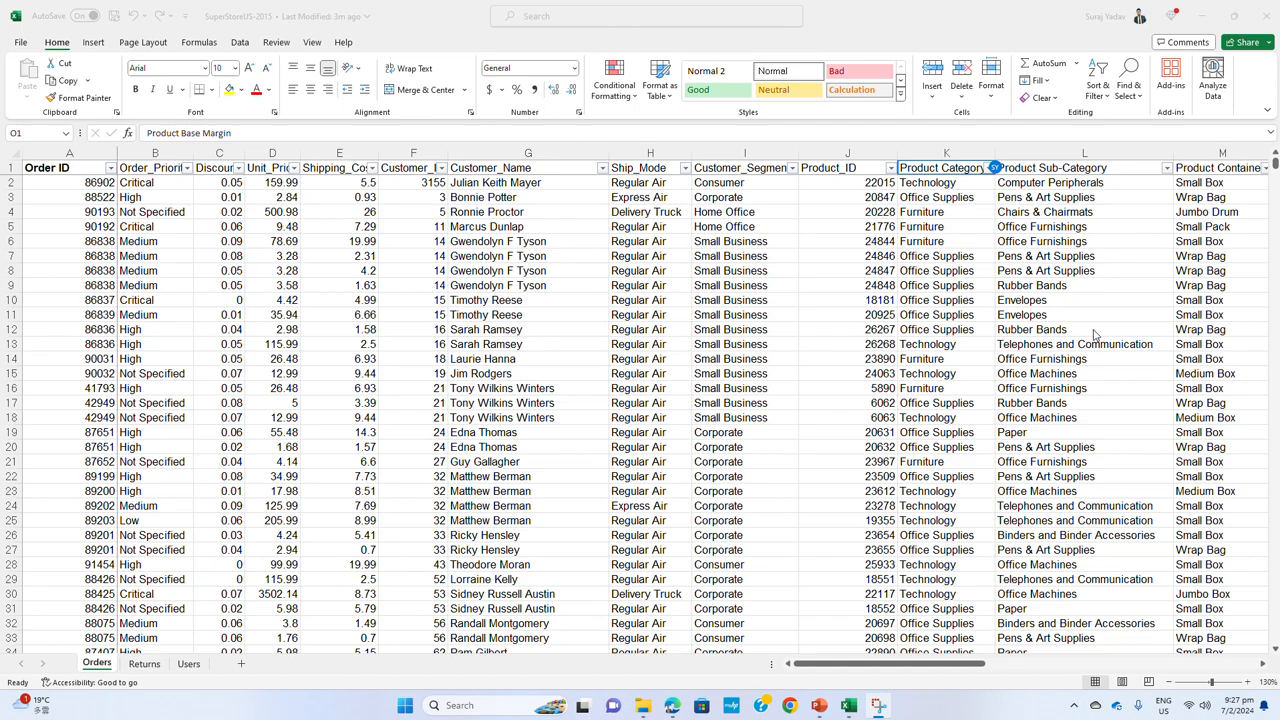
Examine the Orders sheet's column headers from Order_Priority through Ship_Mode
left_click_drag(910, 664, 966, 666)
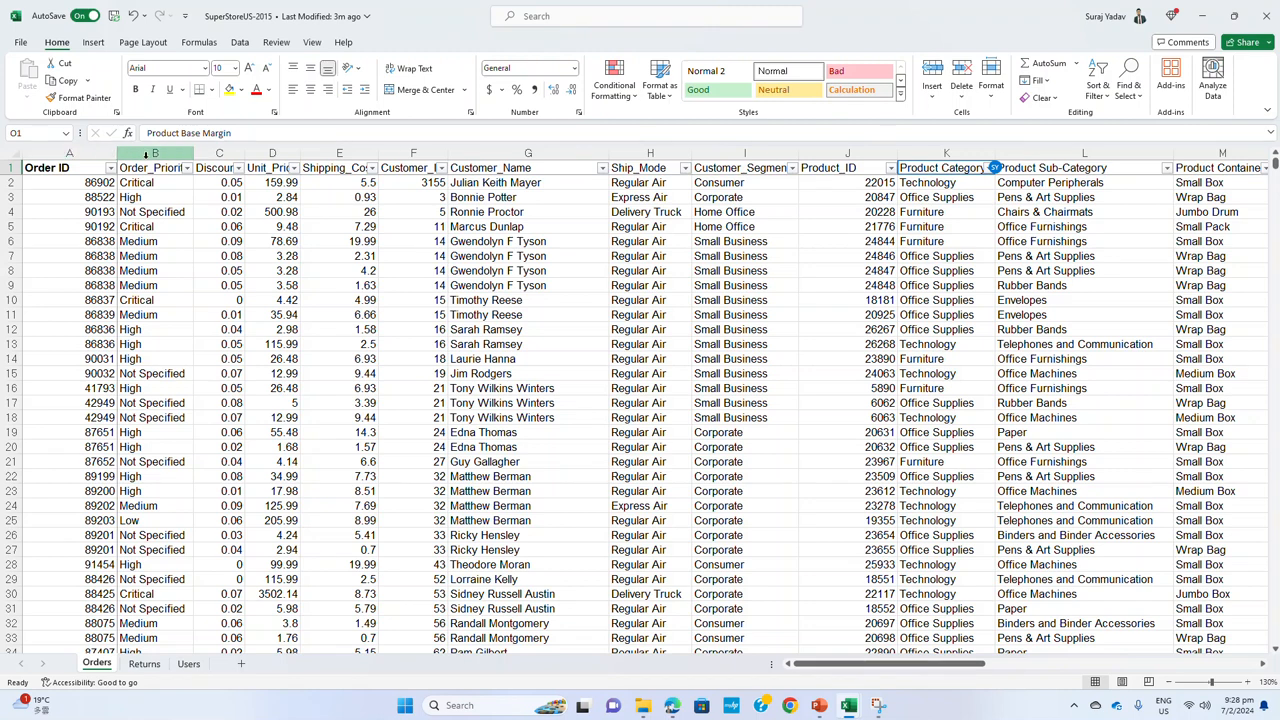
left_click(172, 167)
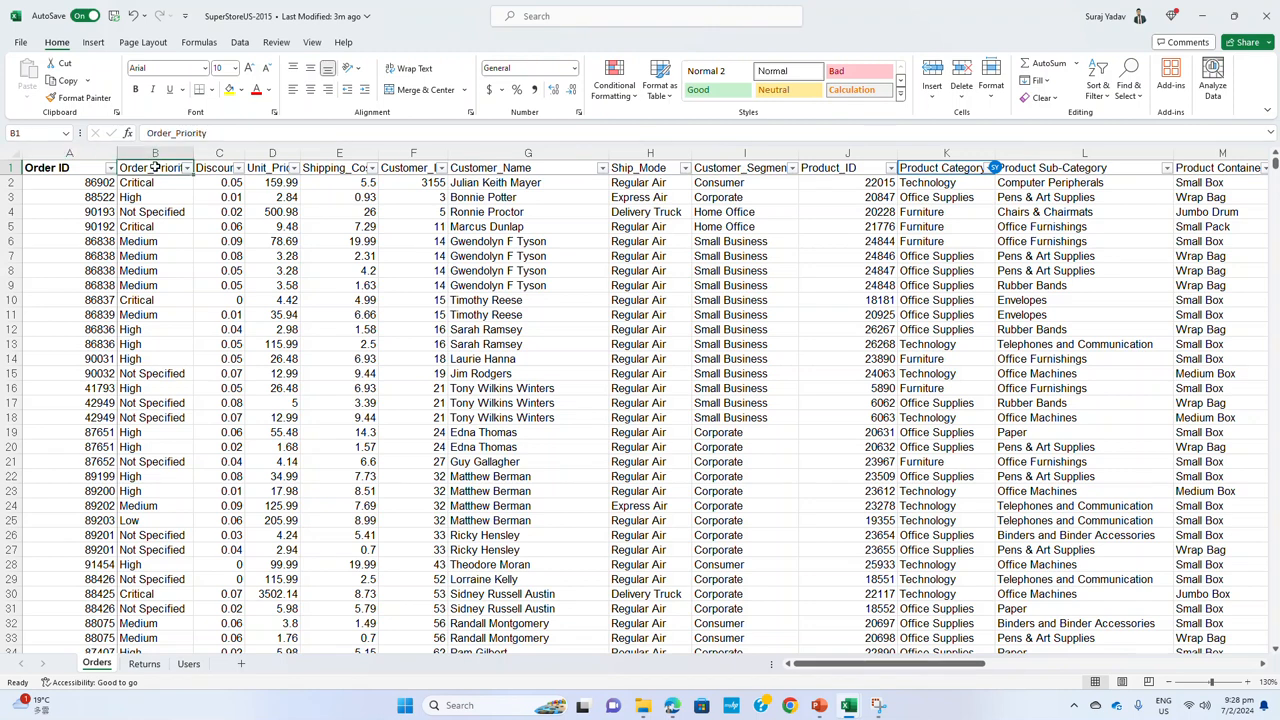
left_click(212, 167)
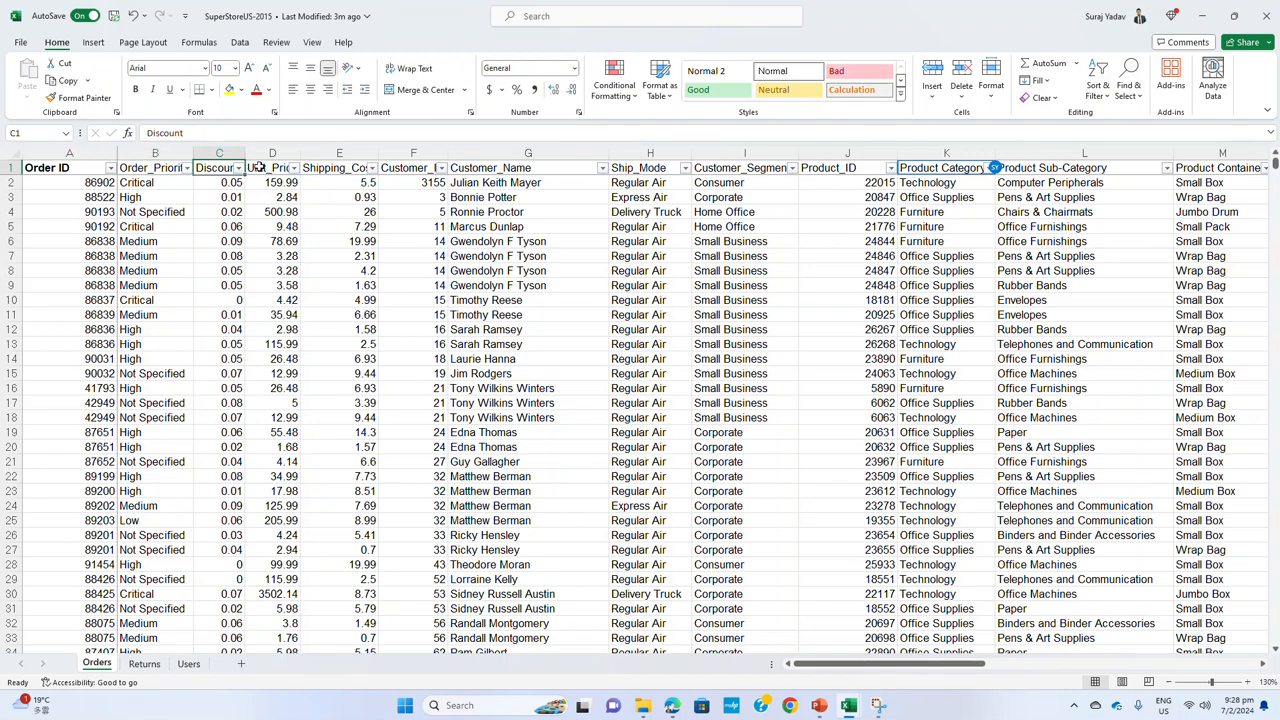
left_click(263, 167)
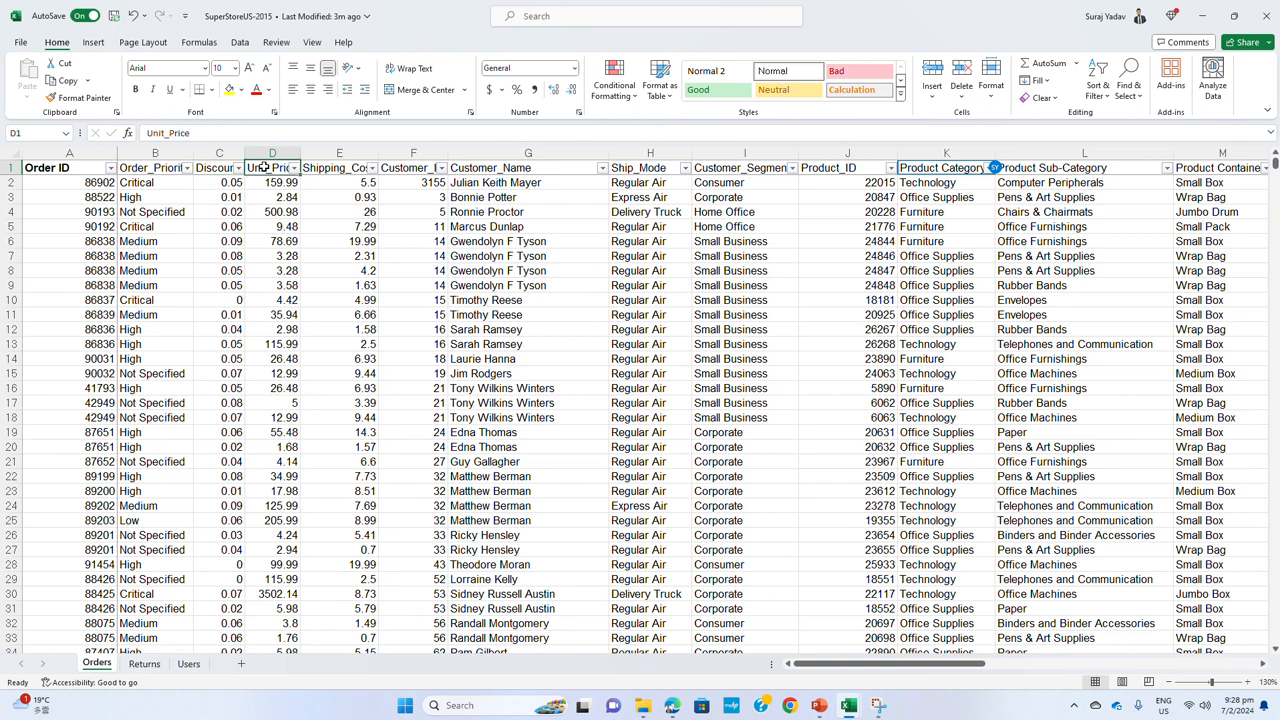
left_click(325, 168)
left_click(400, 168)
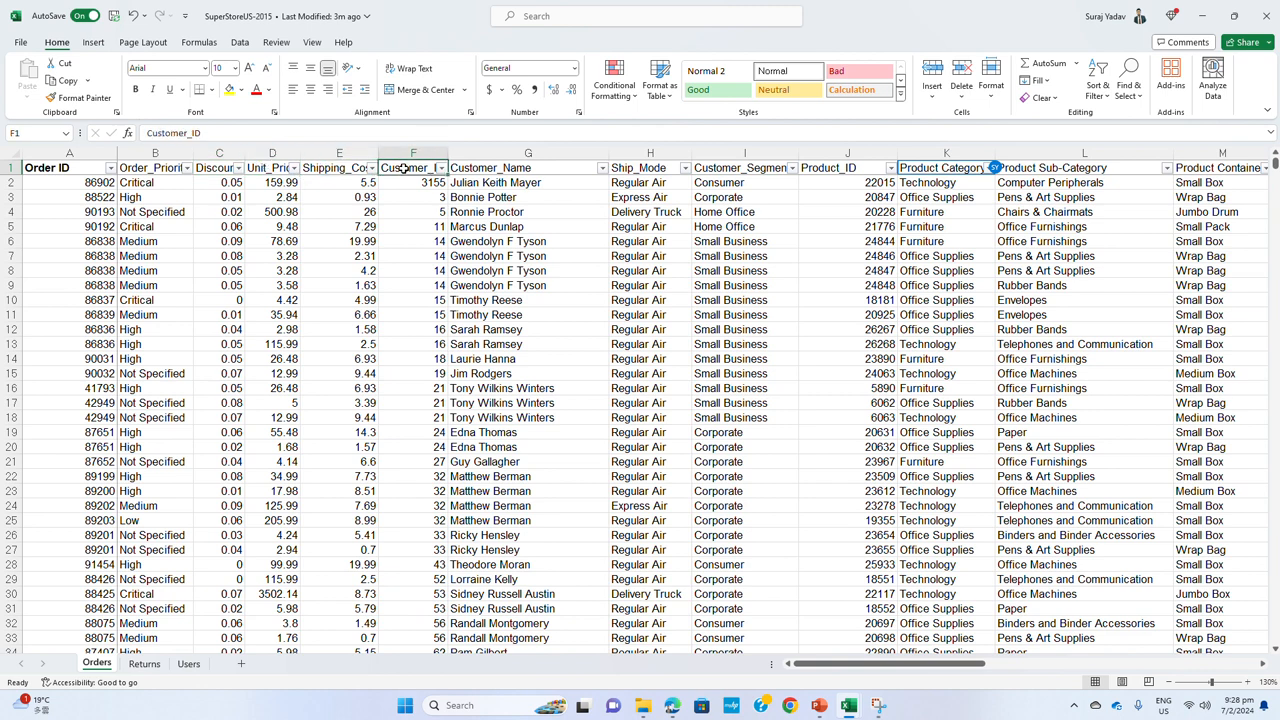
left_click(540, 168)
left_click(648, 168)
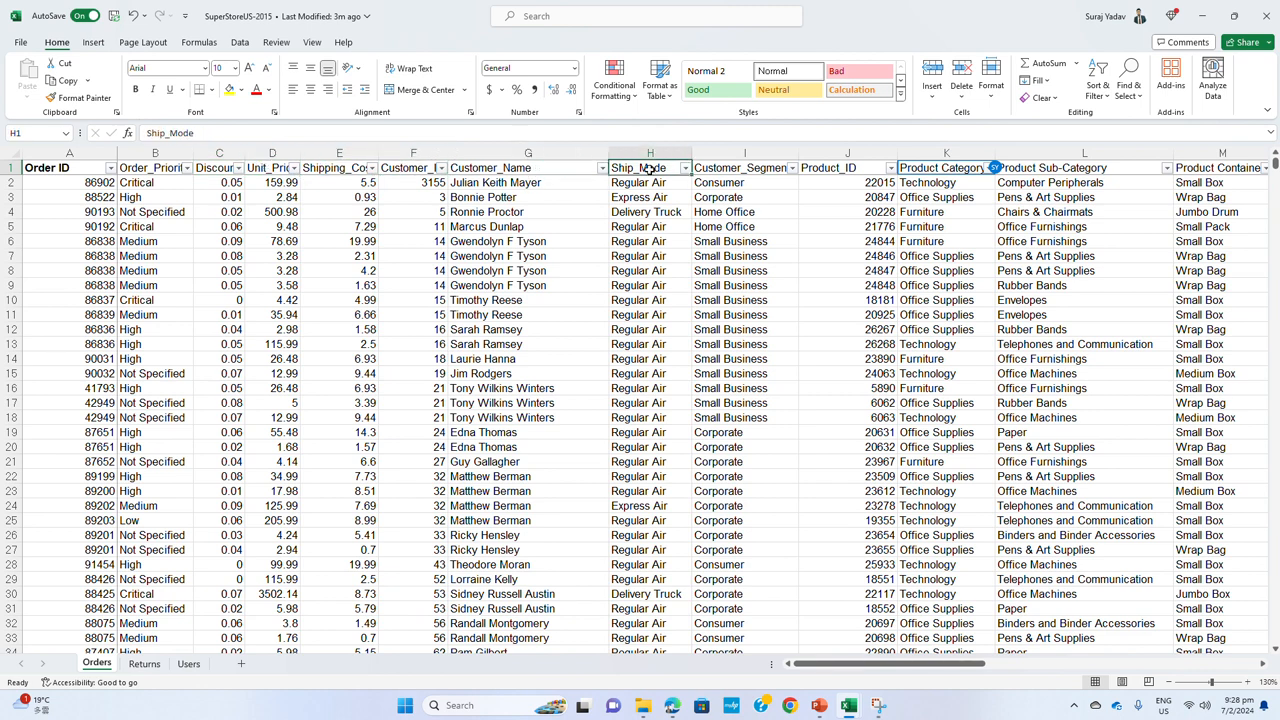
Examine the remaining Orders column headers from Customer_Segment through Sales, covering product, location, date and amount fields
key("Right")
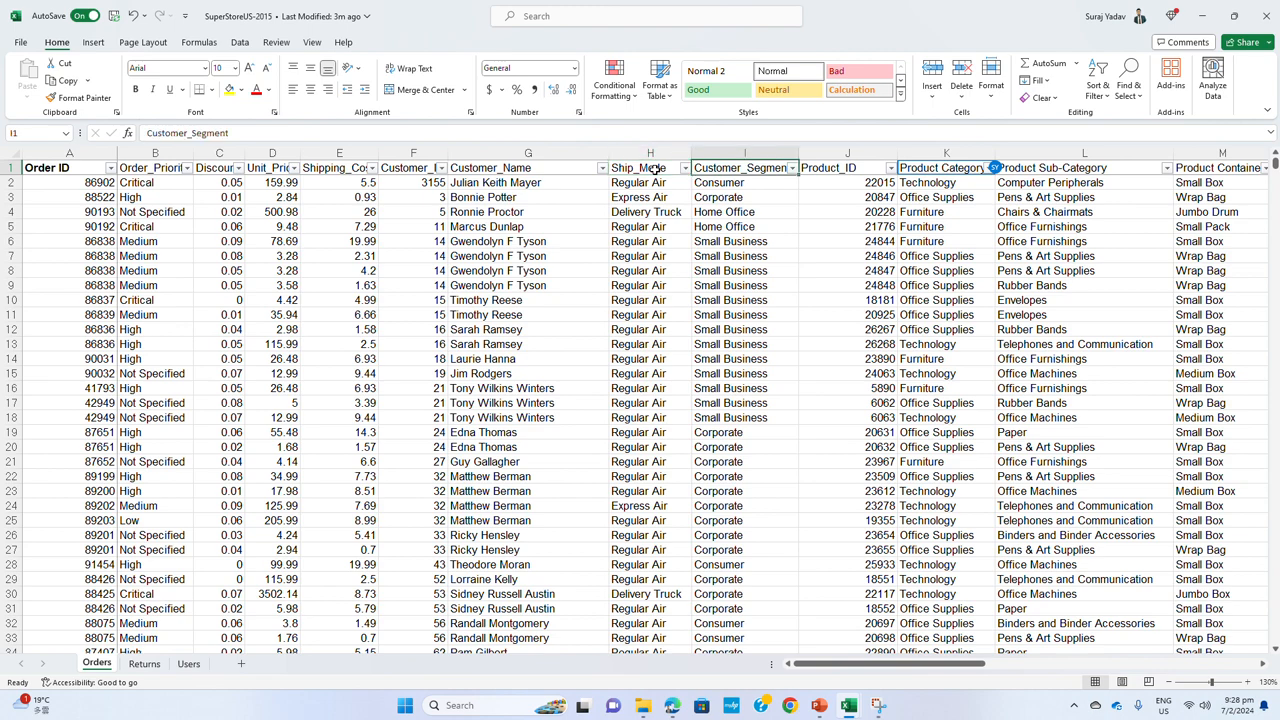
key("Right")
key("Right")
key("Right")
key("Right")
key("Right")
key("Right")
key("Right")
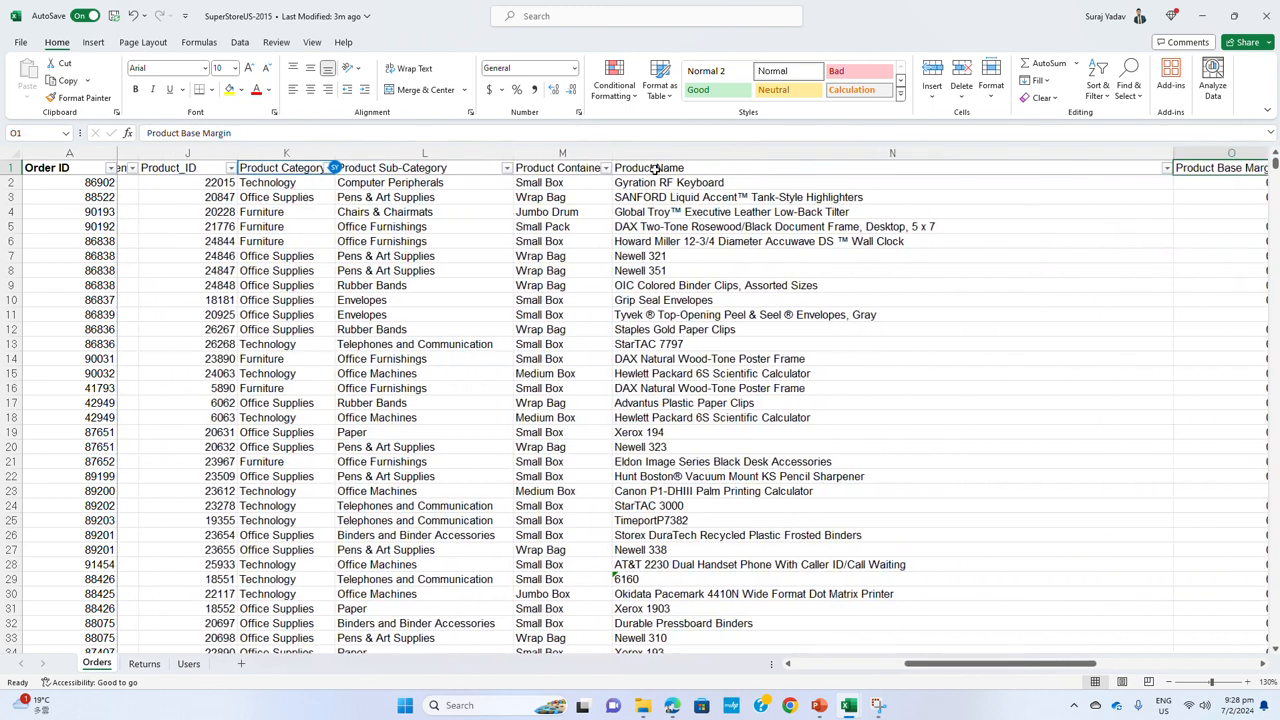
key("Right")
key("Right")
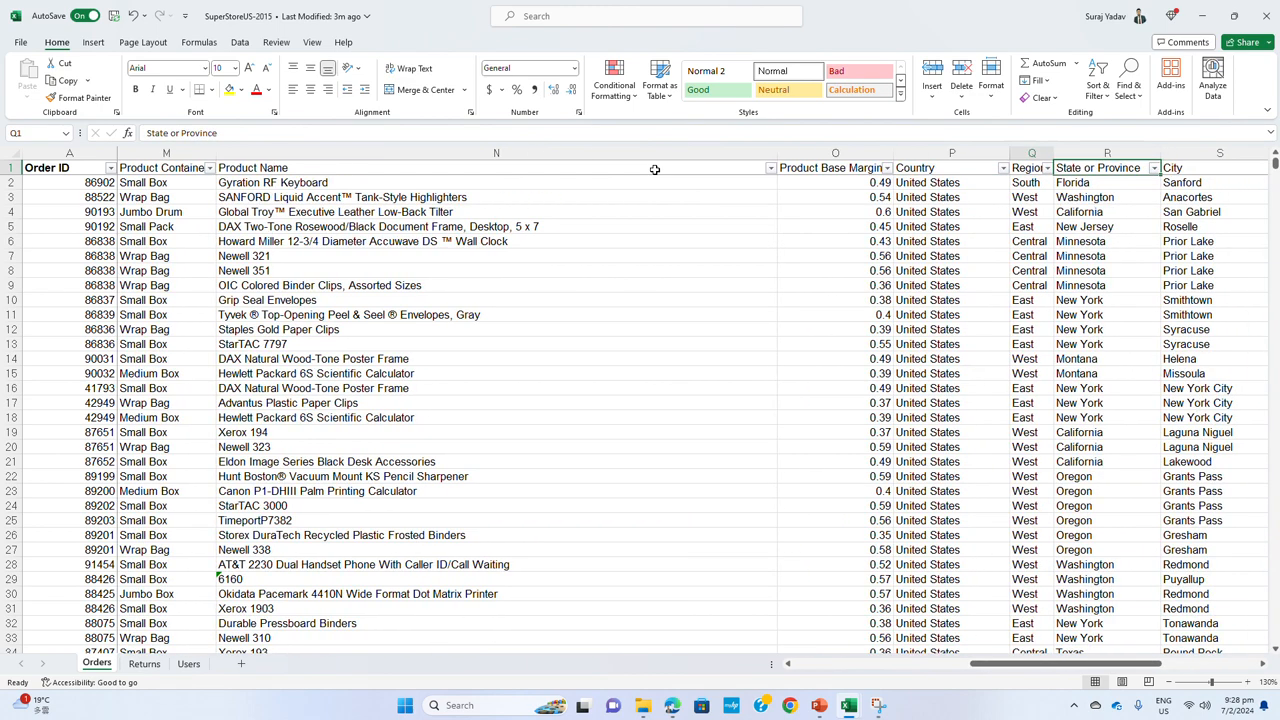
key("Right")
key("Right")
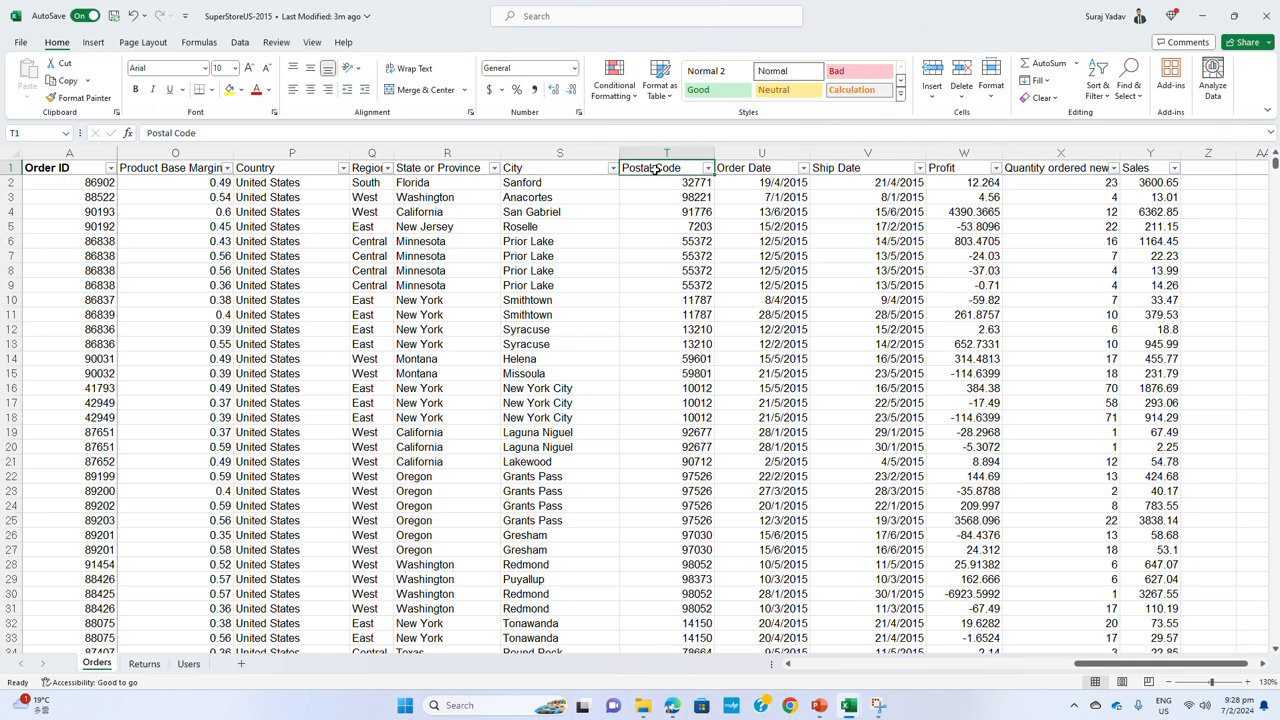
key("Right")
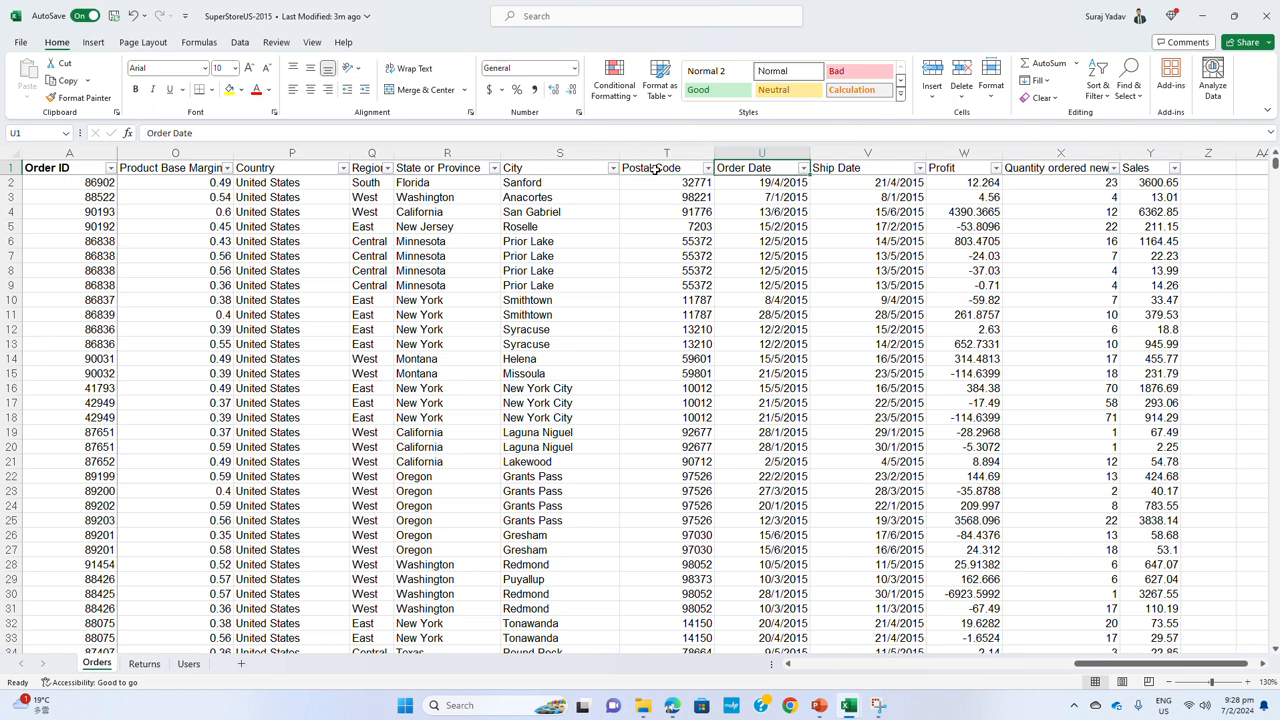
key("Right")
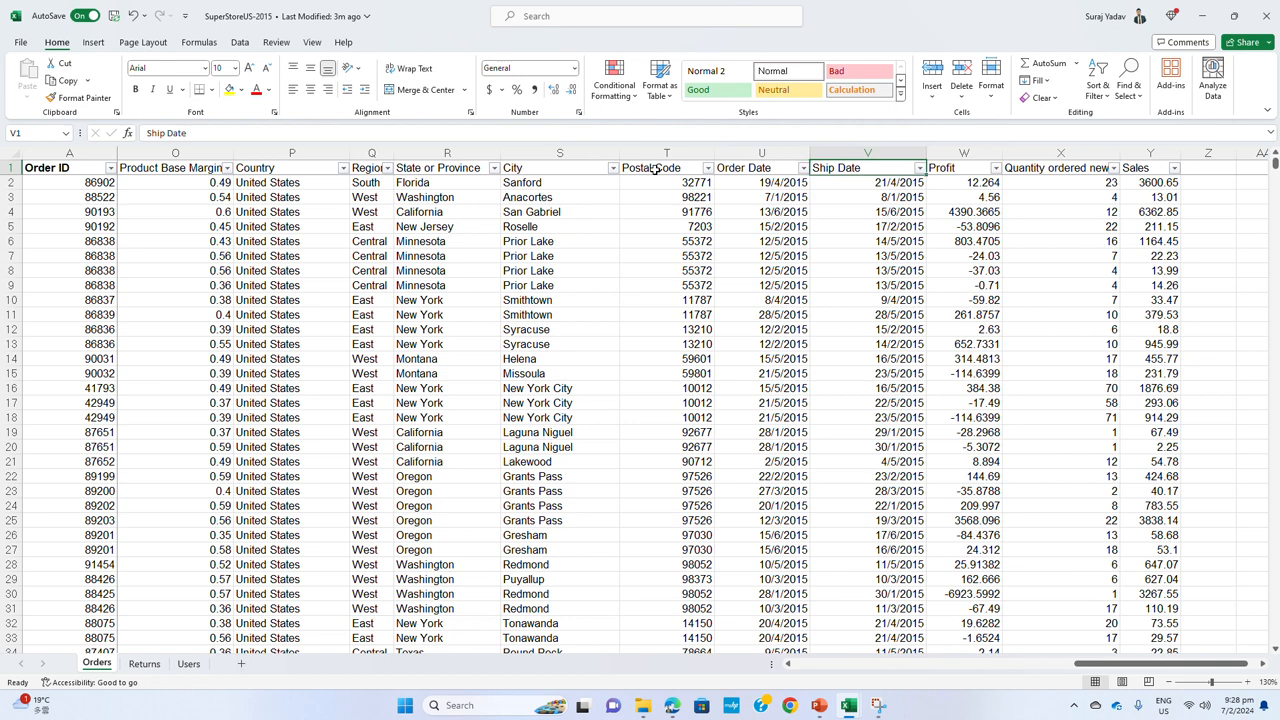
key("Right")
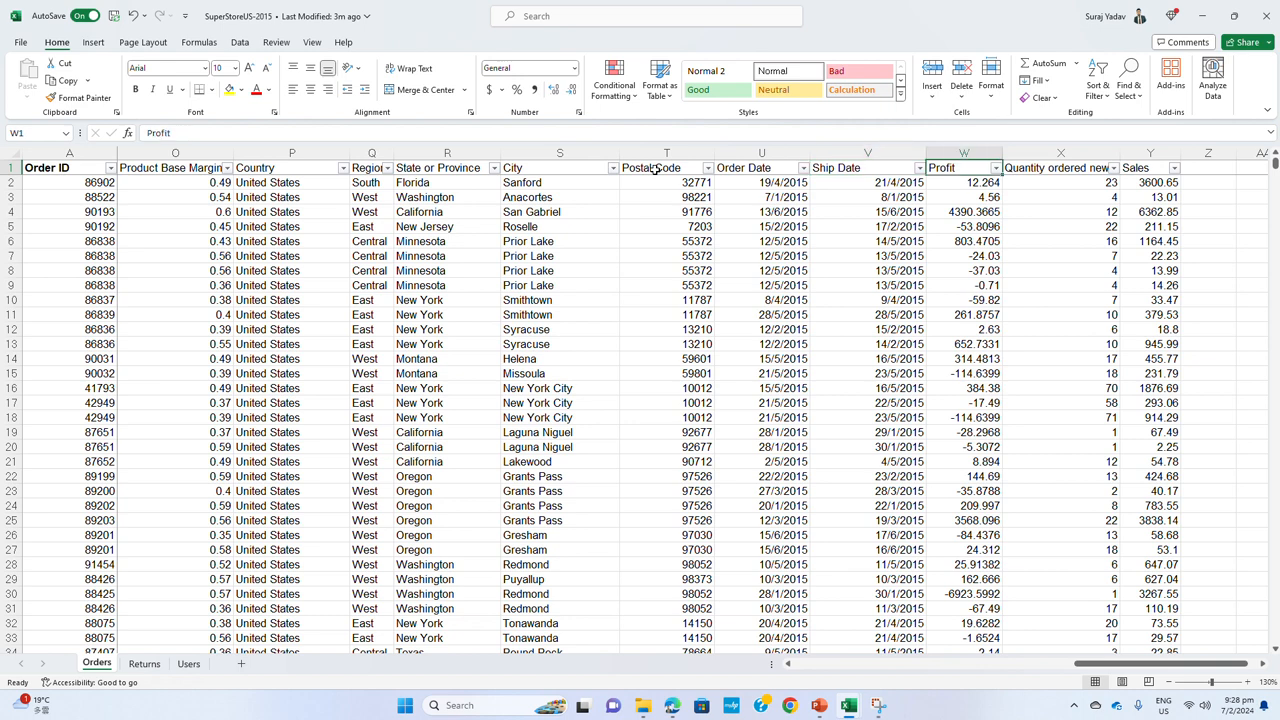
key("Right")
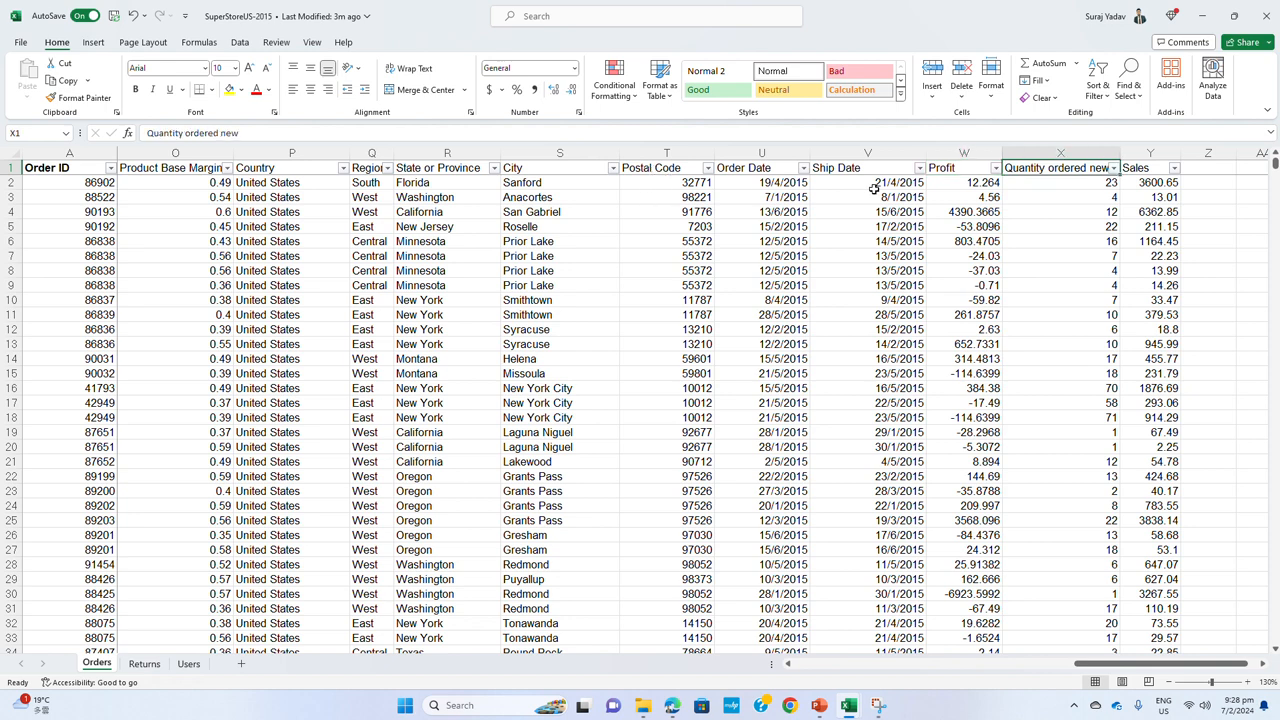
left_click(1152, 173)
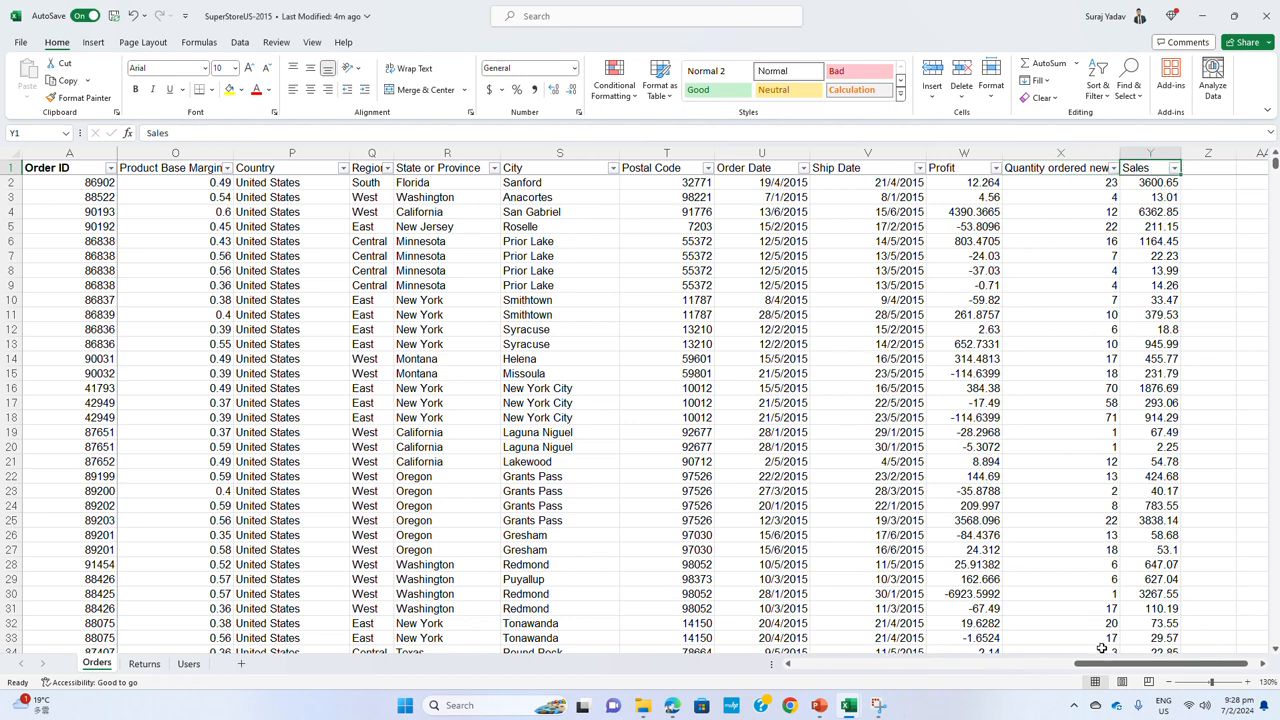
left_click_drag(1116, 668, 830, 669)
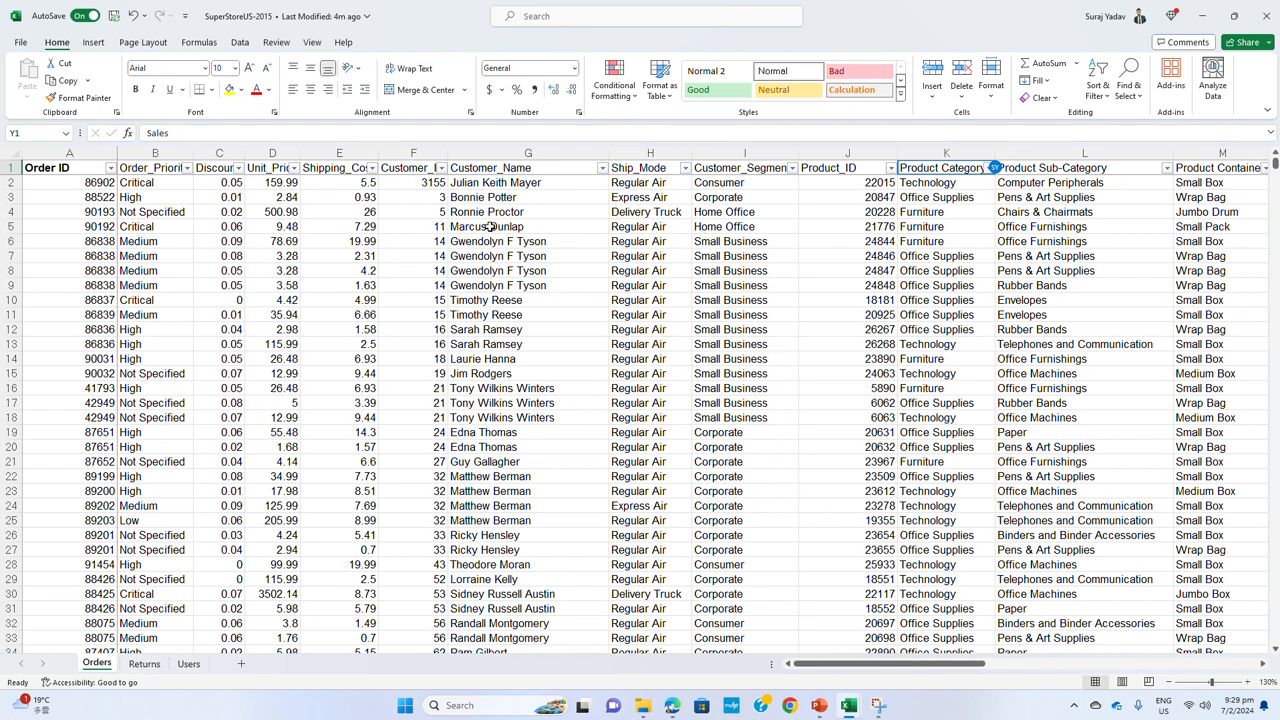
Review the Customer_ID and Product_ID columns in the Orders sheet as identifiers for the customer and product fields
left_click(414, 153)
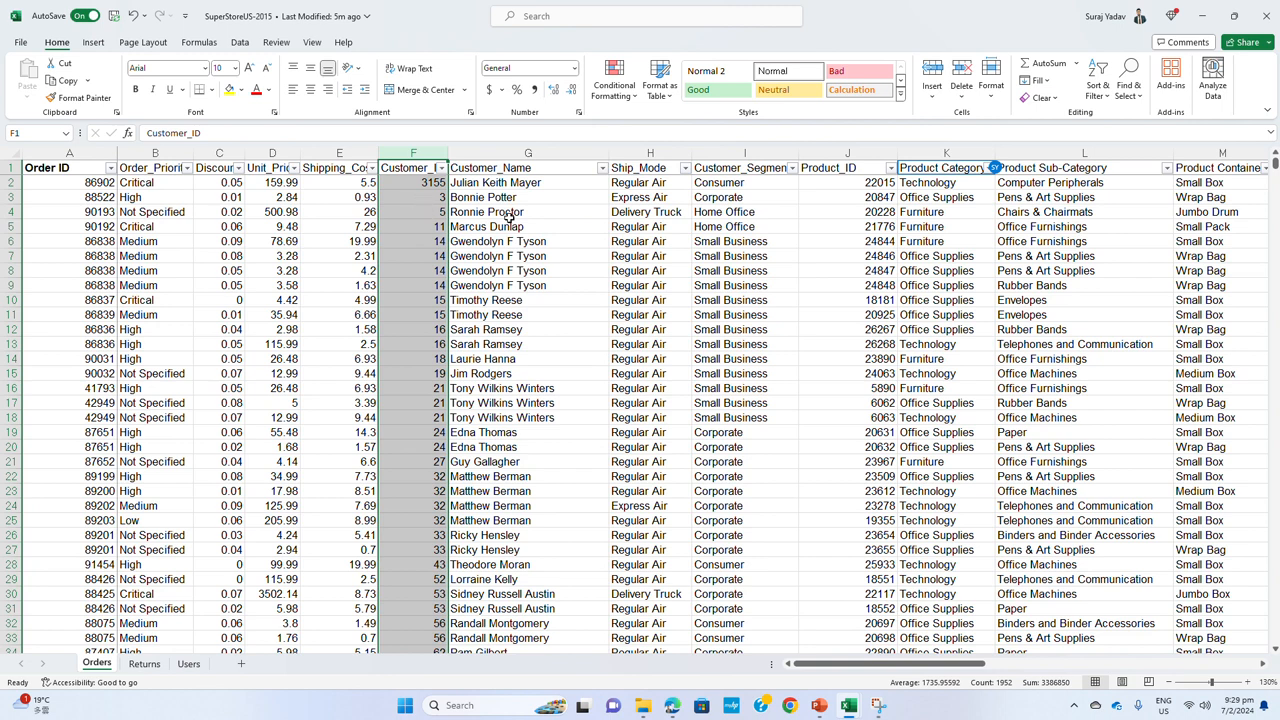
left_click(846, 152)
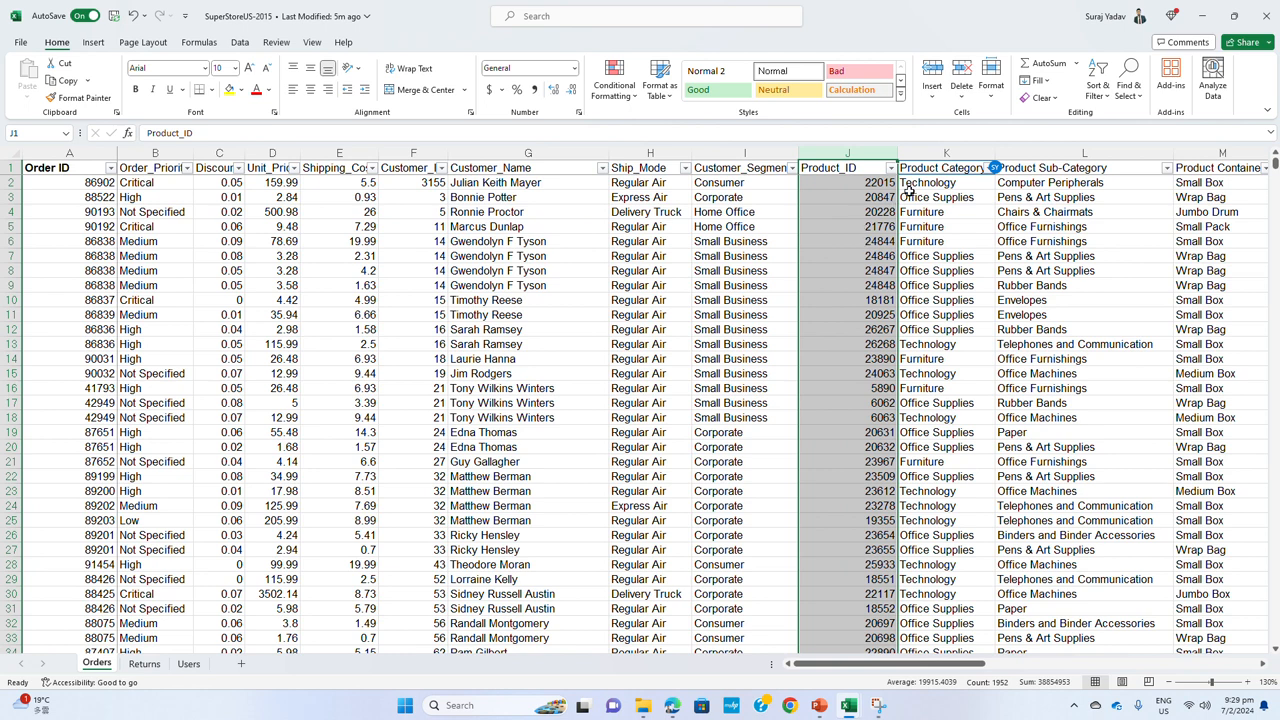
left_click(849, 182)
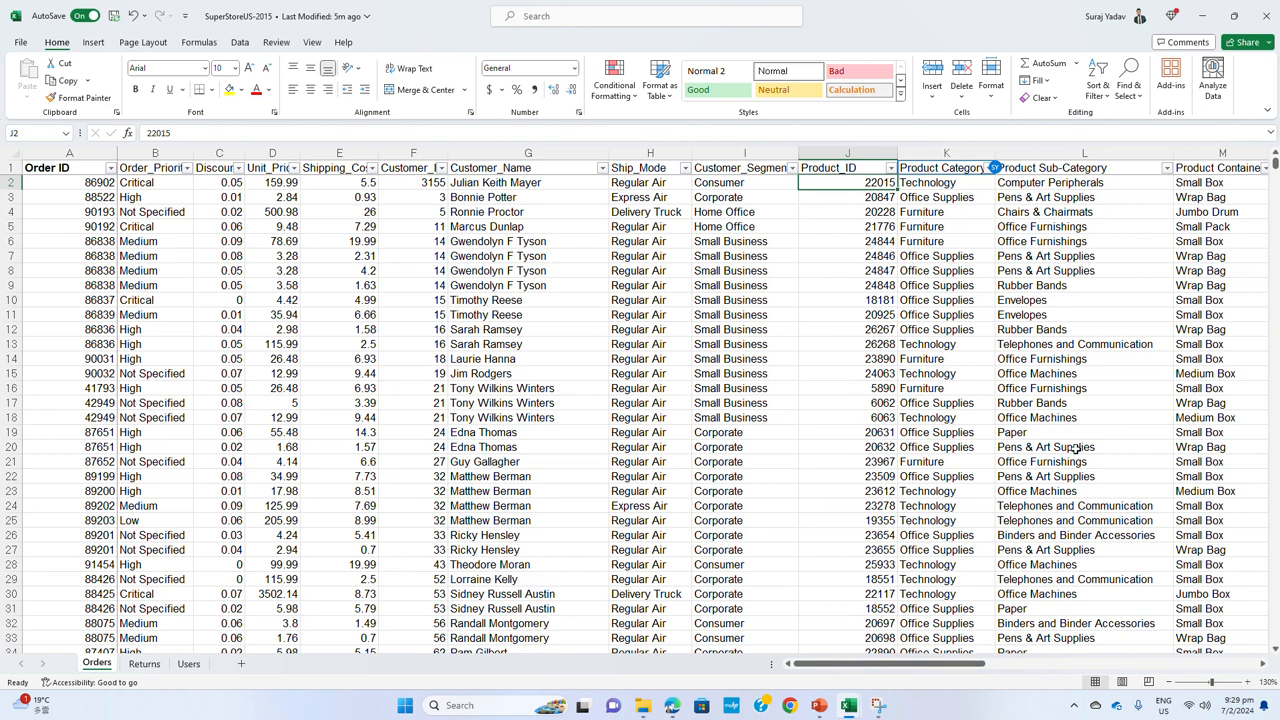
left_click_drag(940, 669, 955, 669)
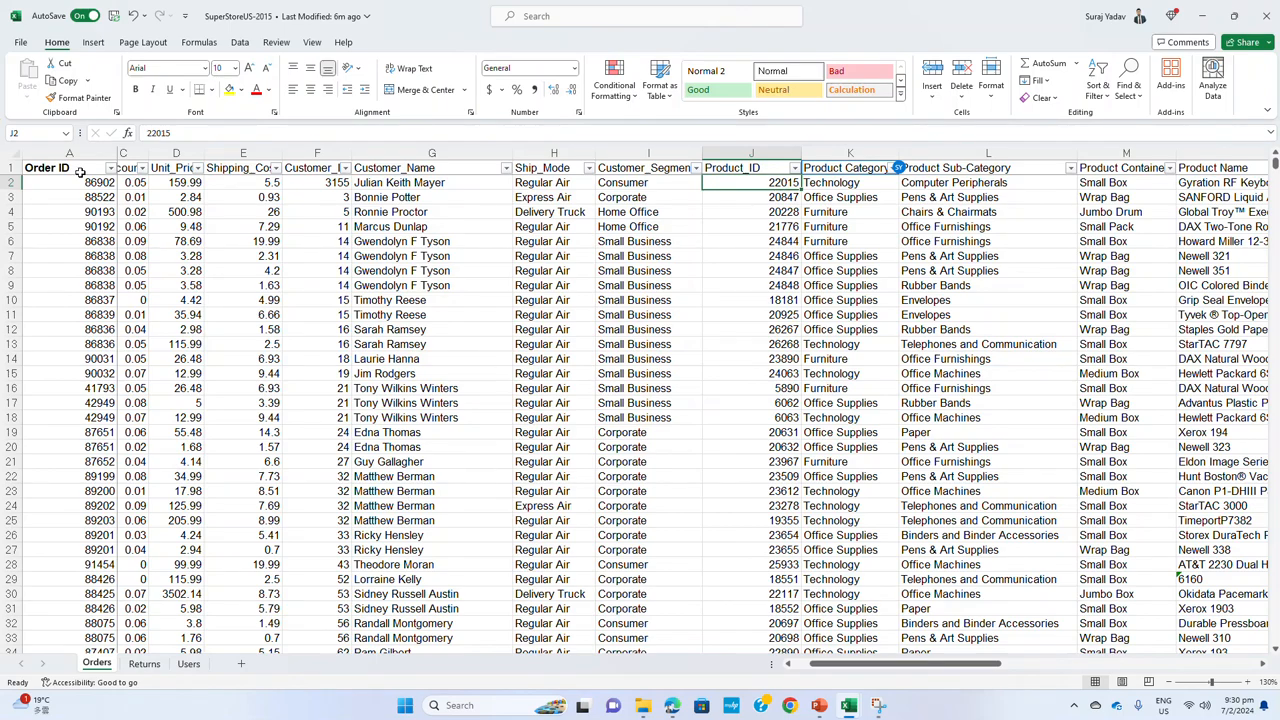
Copy the Orders headers from Order ID through Sales, paste them transposed at A1 of a new sheet, and fit column A to the text
left_click_drag(80, 172, 1146, 160)
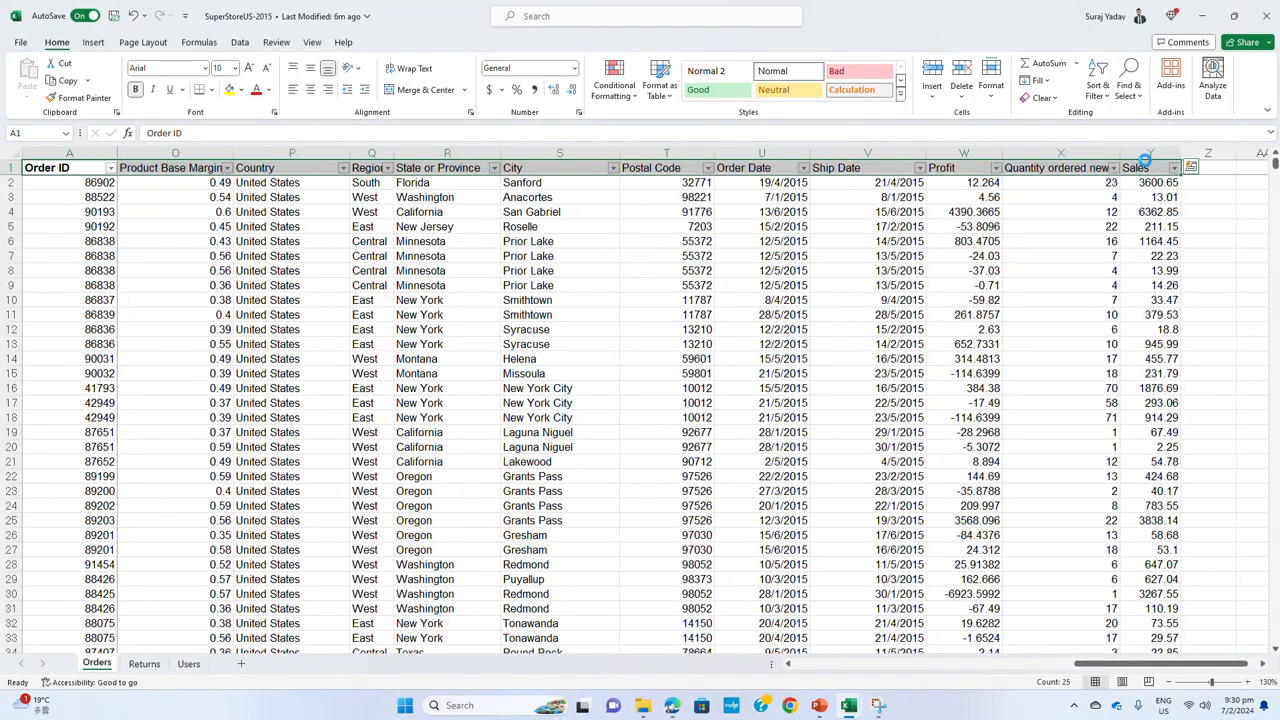
key("ctrl+c")
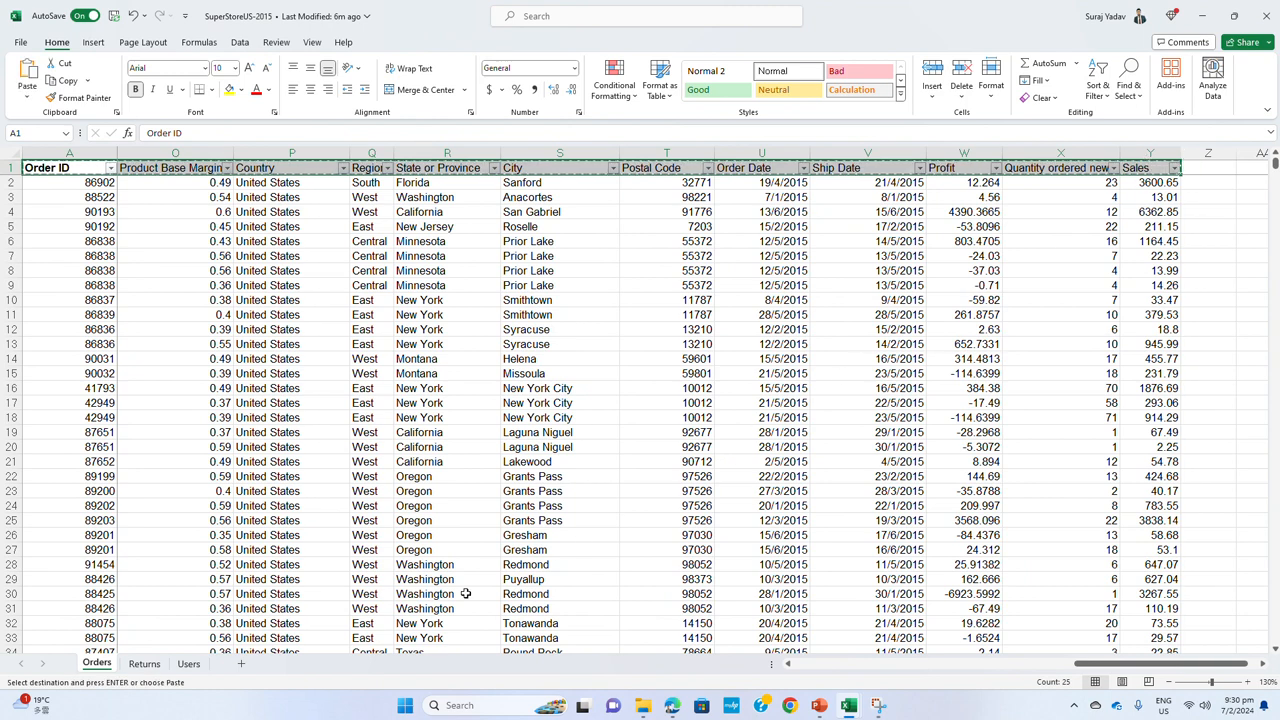
left_click(243, 665)
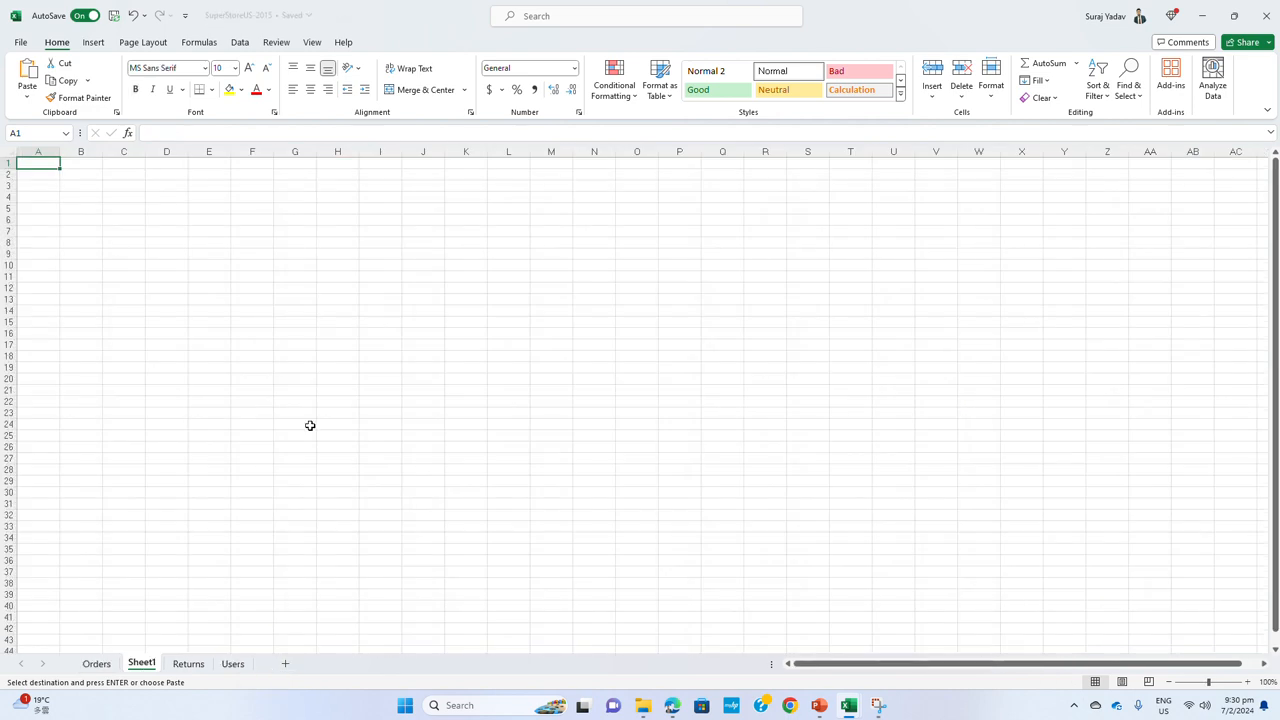
right_click(43, 163)
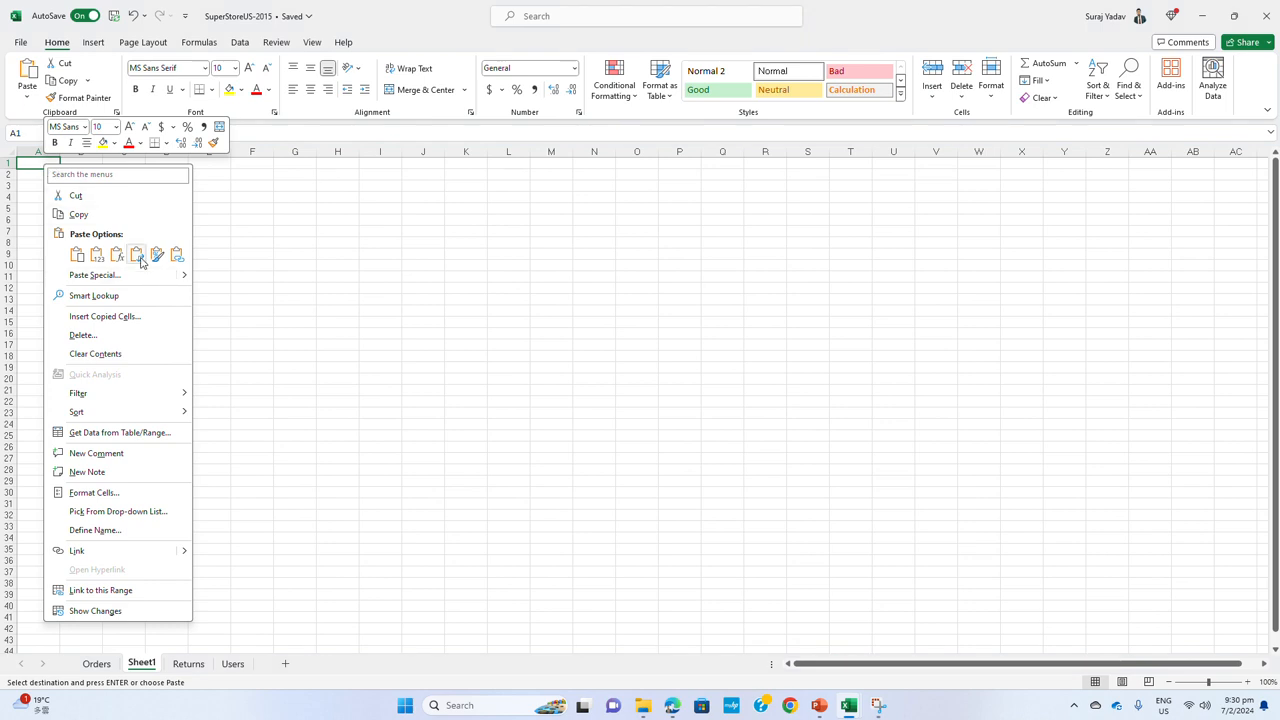
left_click(146, 255)
double_click(61, 150)
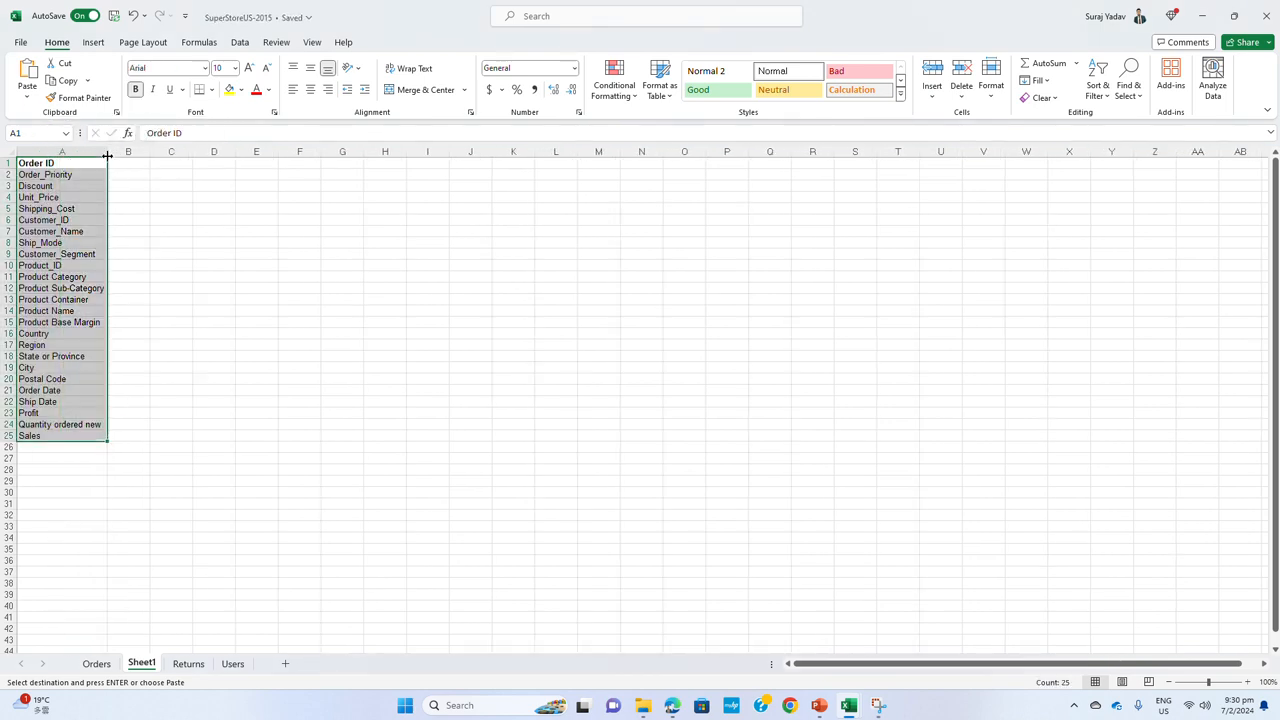
left_click_drag(86, 163, 75, 433)
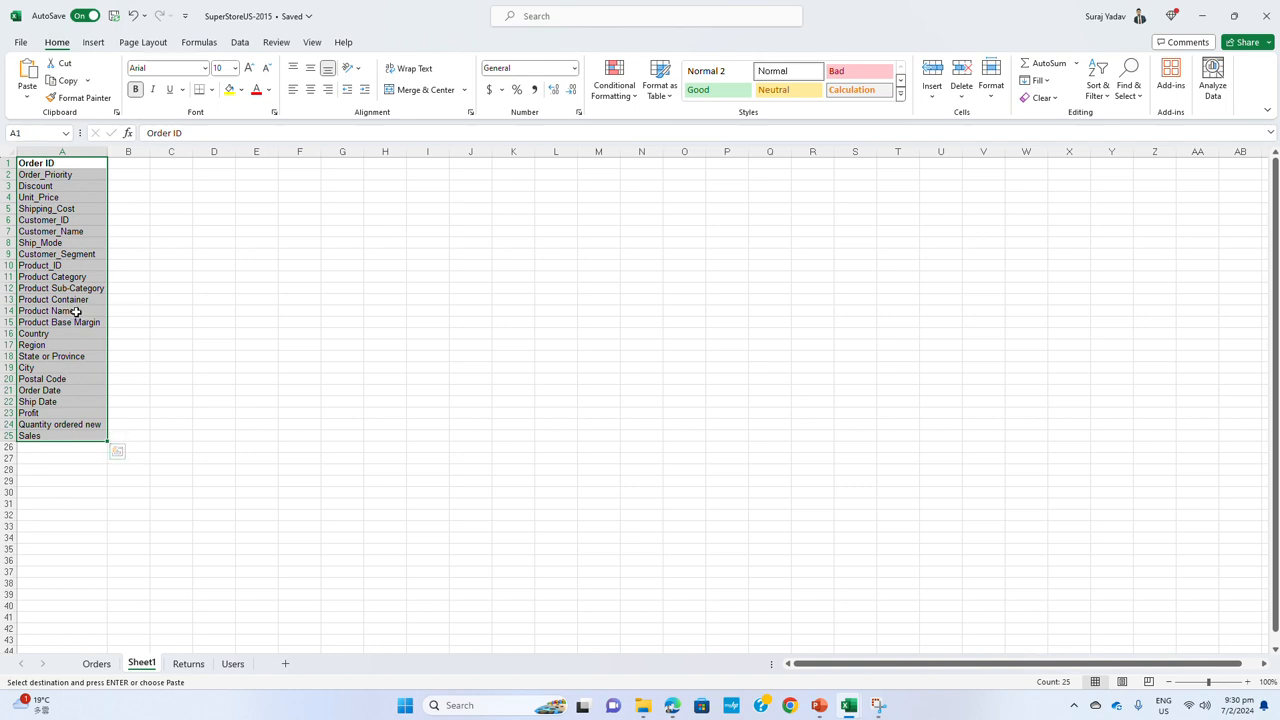
Copy the field names Product_ID through Product Base Margin to N7 and widen column N
left_click_drag(77, 270, 71, 318)
key("ctrl+c")
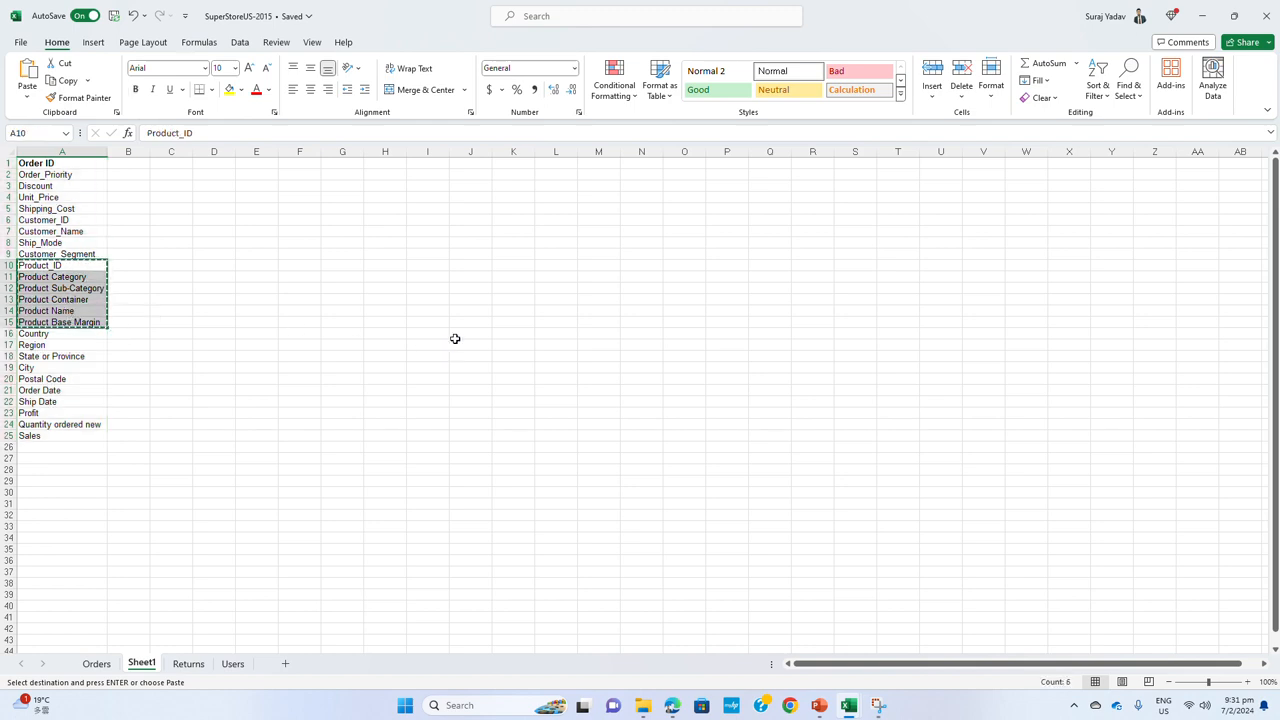
left_click(649, 231)
key("ctrl+v")
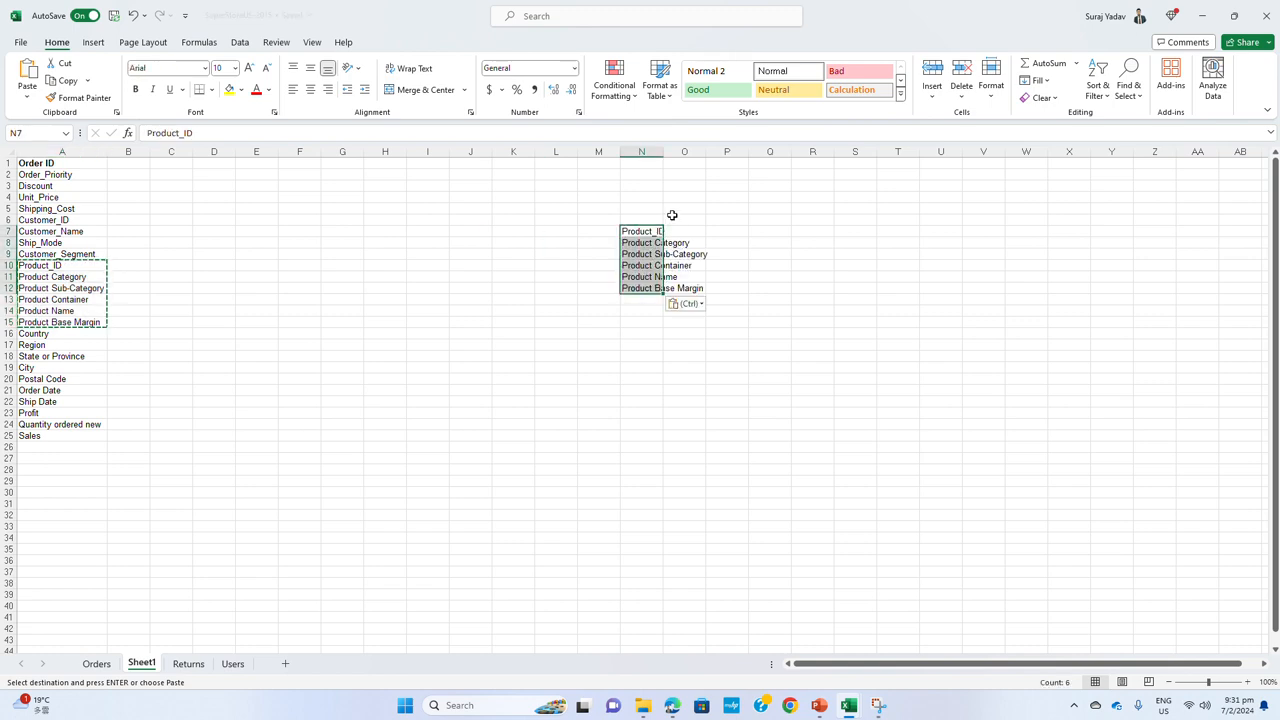
left_click_drag(663, 151, 701, 151)
Enter the bold heading Prod_Dim in N6 above the copied product fields
left_click(657, 219)
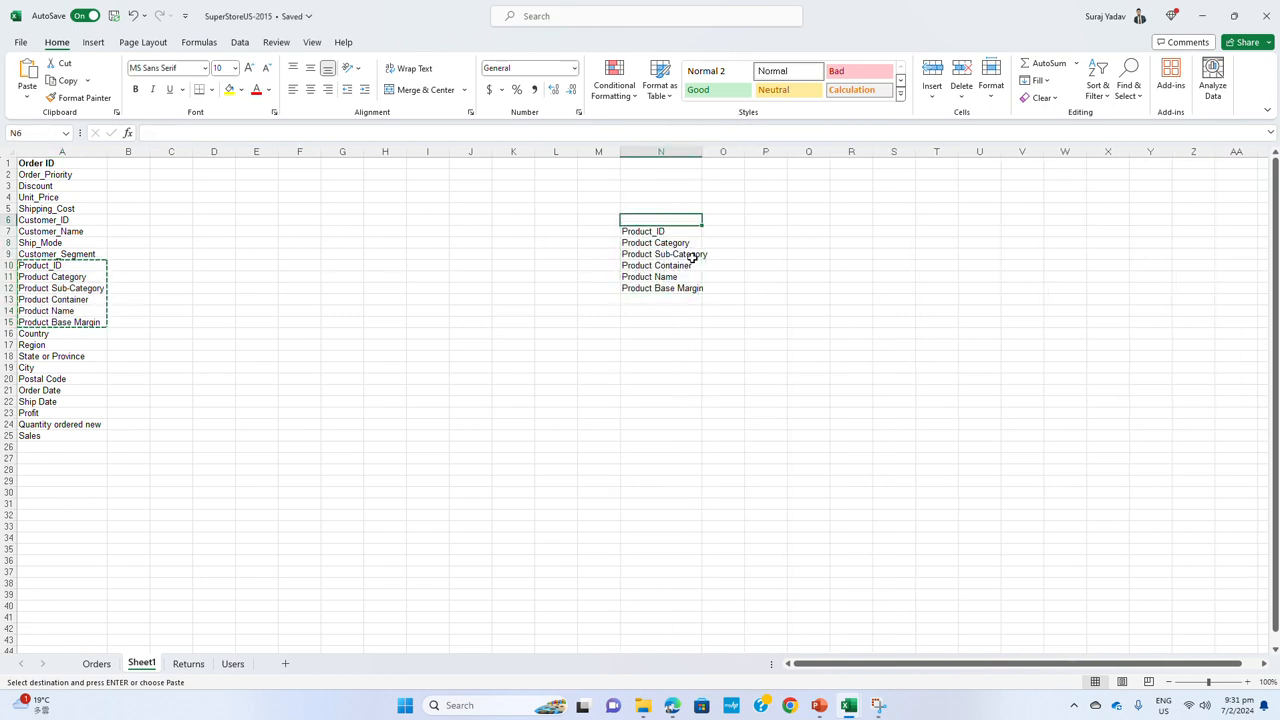
type("Prod_Dim")
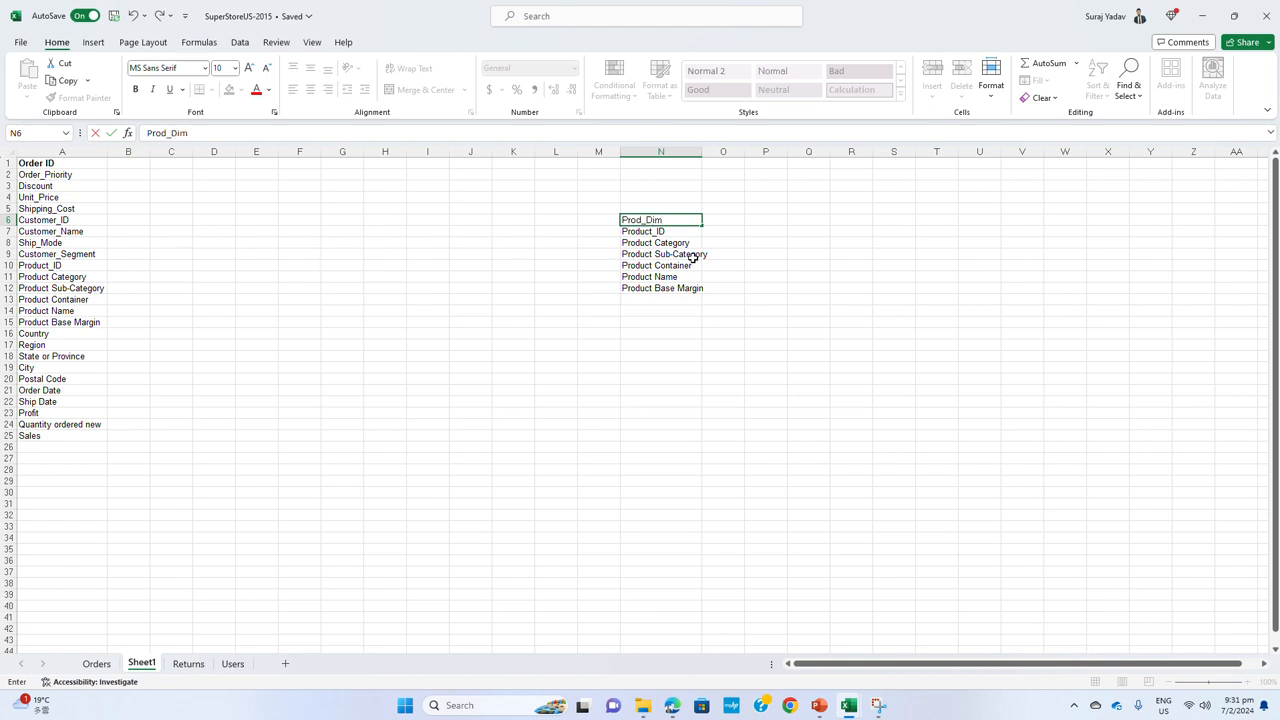
left_click(656, 380)
left_click(653, 218)
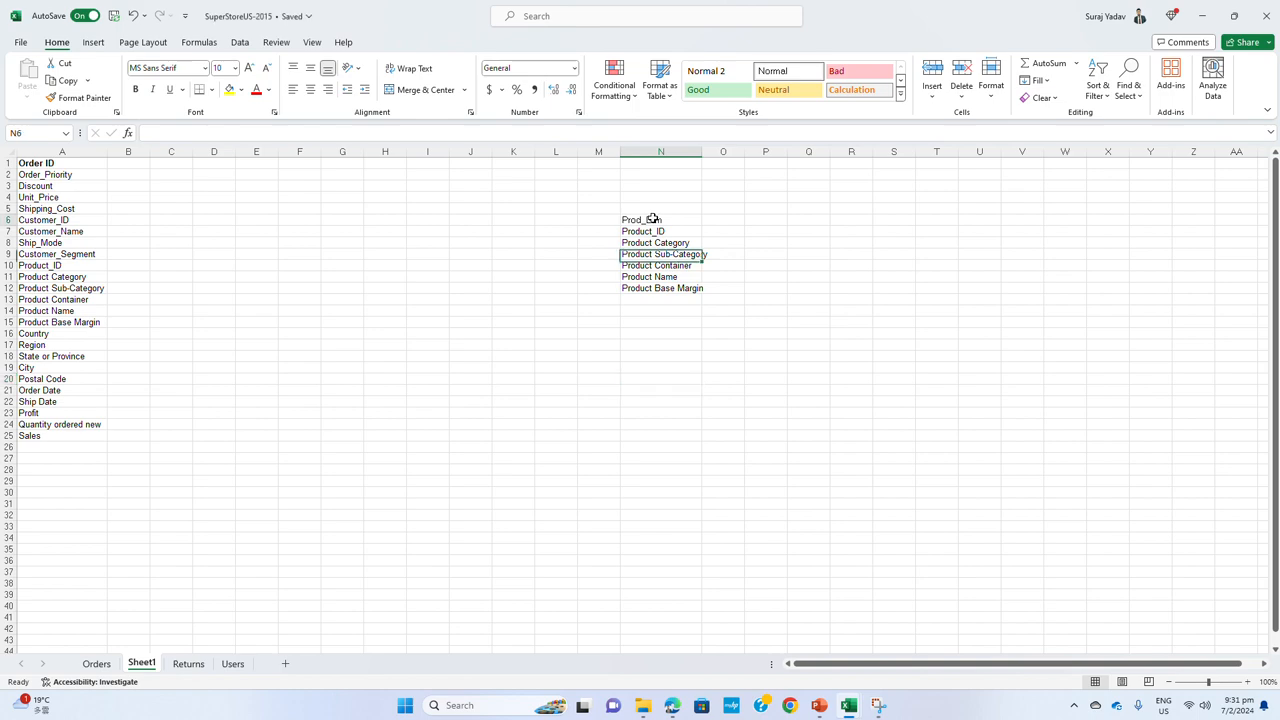
key("ctrl+b")
left_click(660, 378)
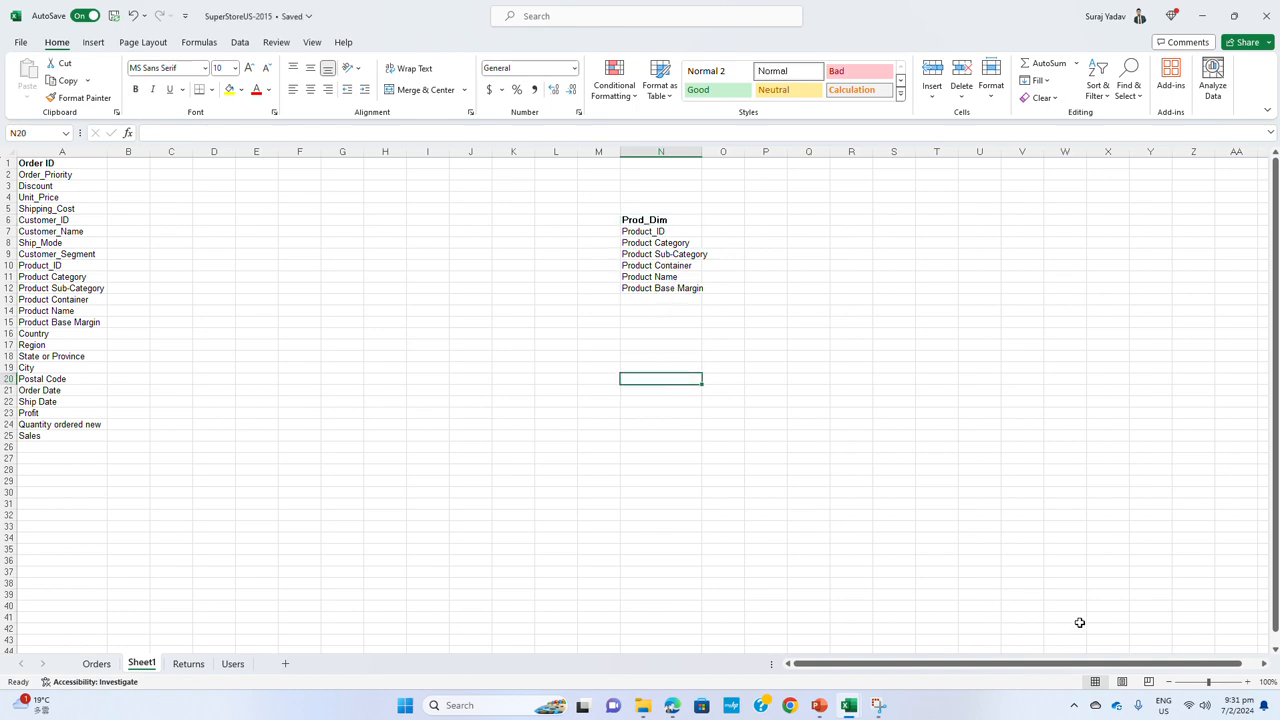
Fit column N to its text and put a thick outside border around the Prod_Dim block, N6 to N12
left_click(1247, 681)
left_click(1247, 681)
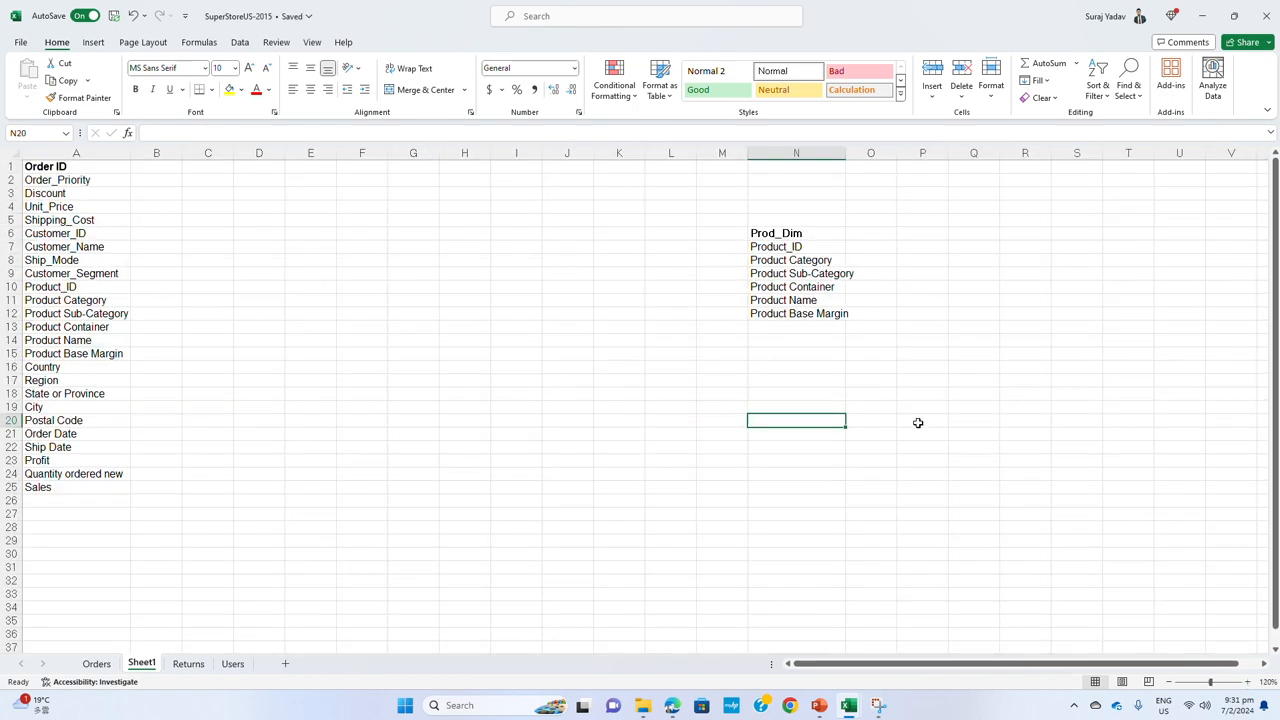
double_click(846, 157)
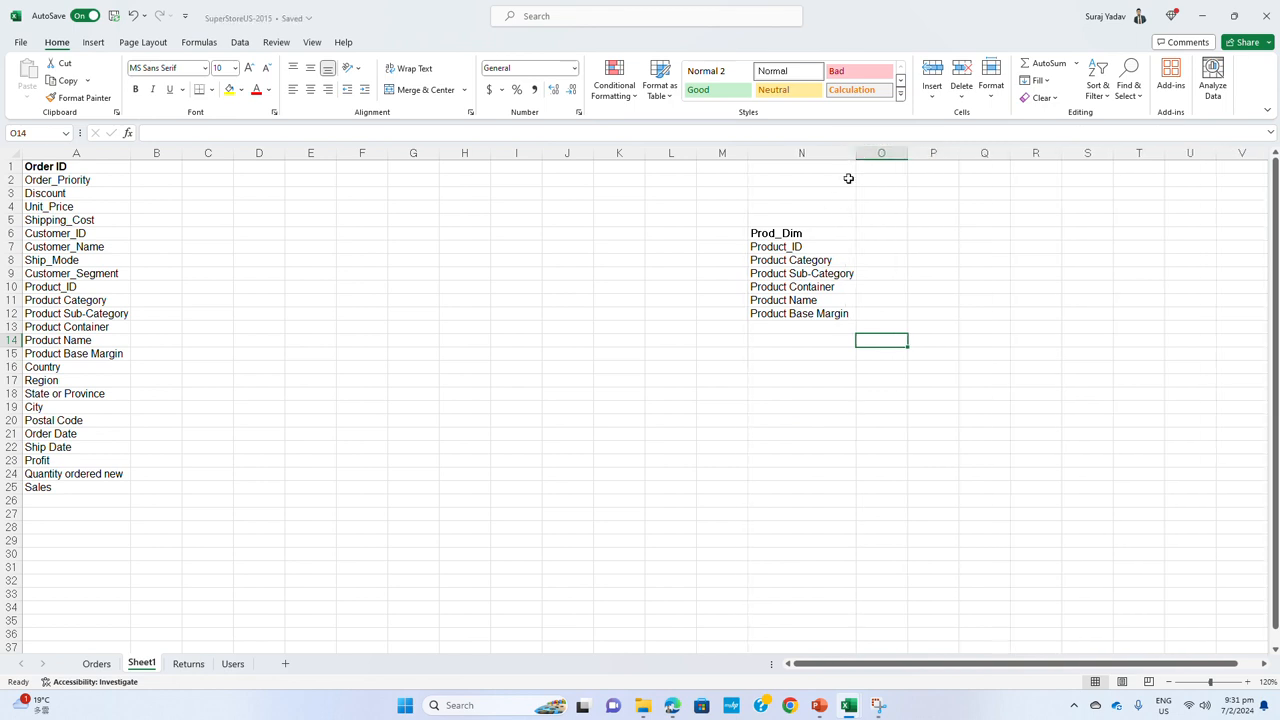
left_click_drag(820, 234, 820, 316)
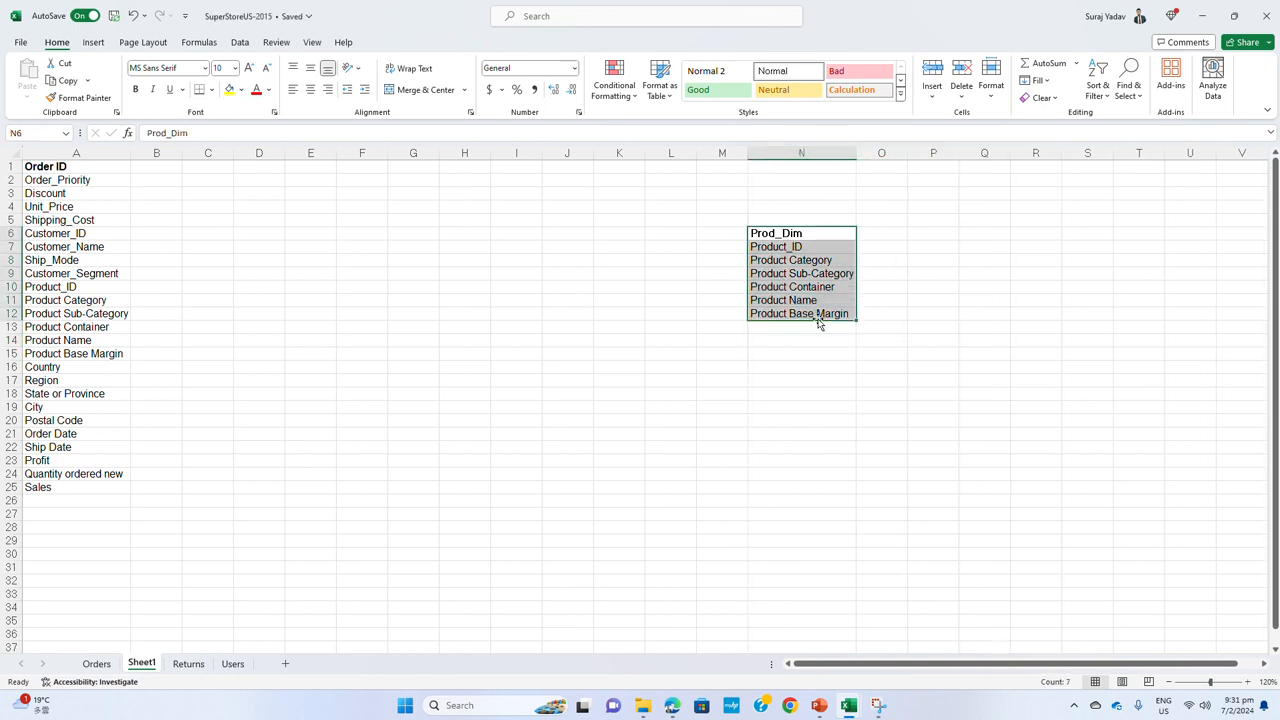
left_click(211, 89)
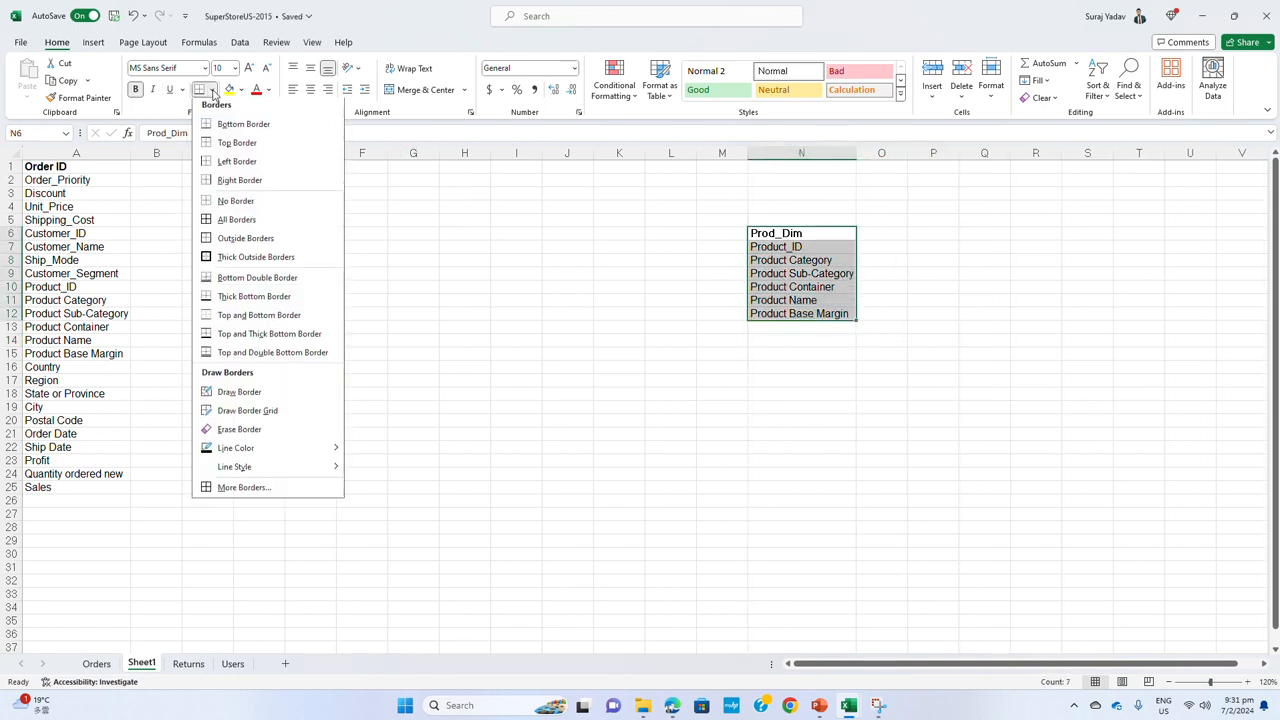
left_click(230, 260)
left_click(670, 383)
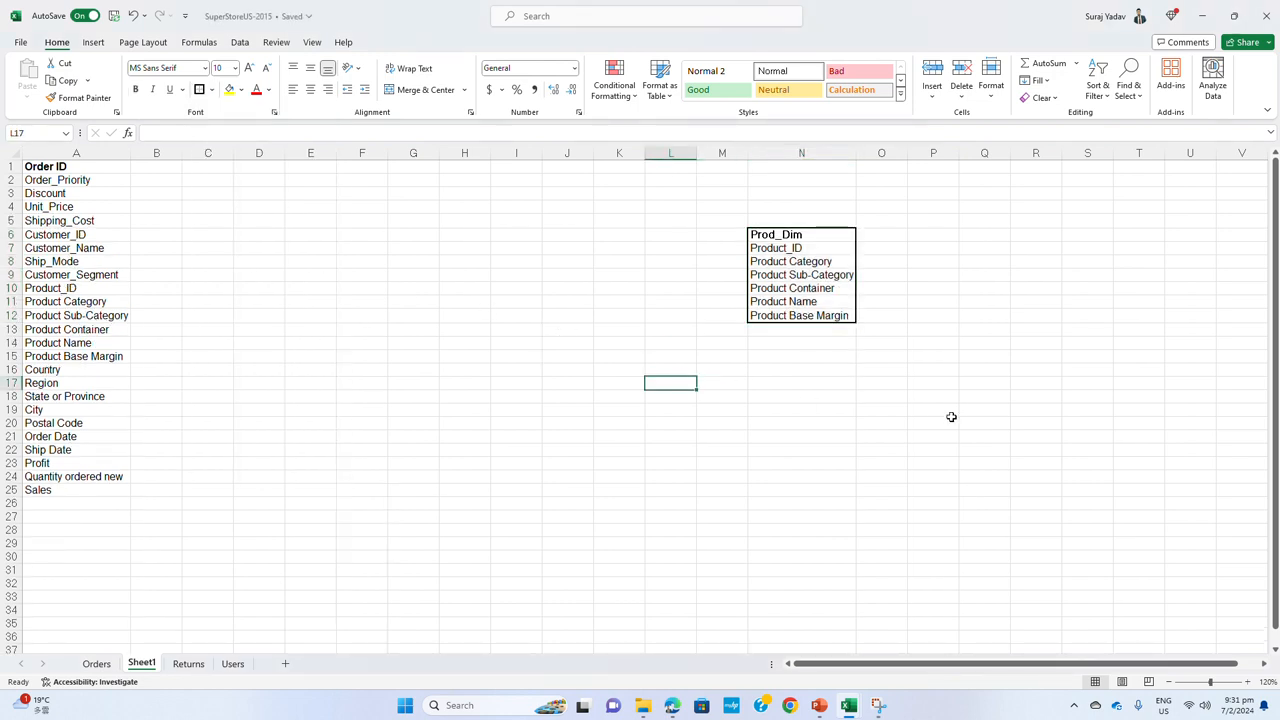
Fill the Prod_Dim heading cell N6 with light blue
left_click(840, 233)
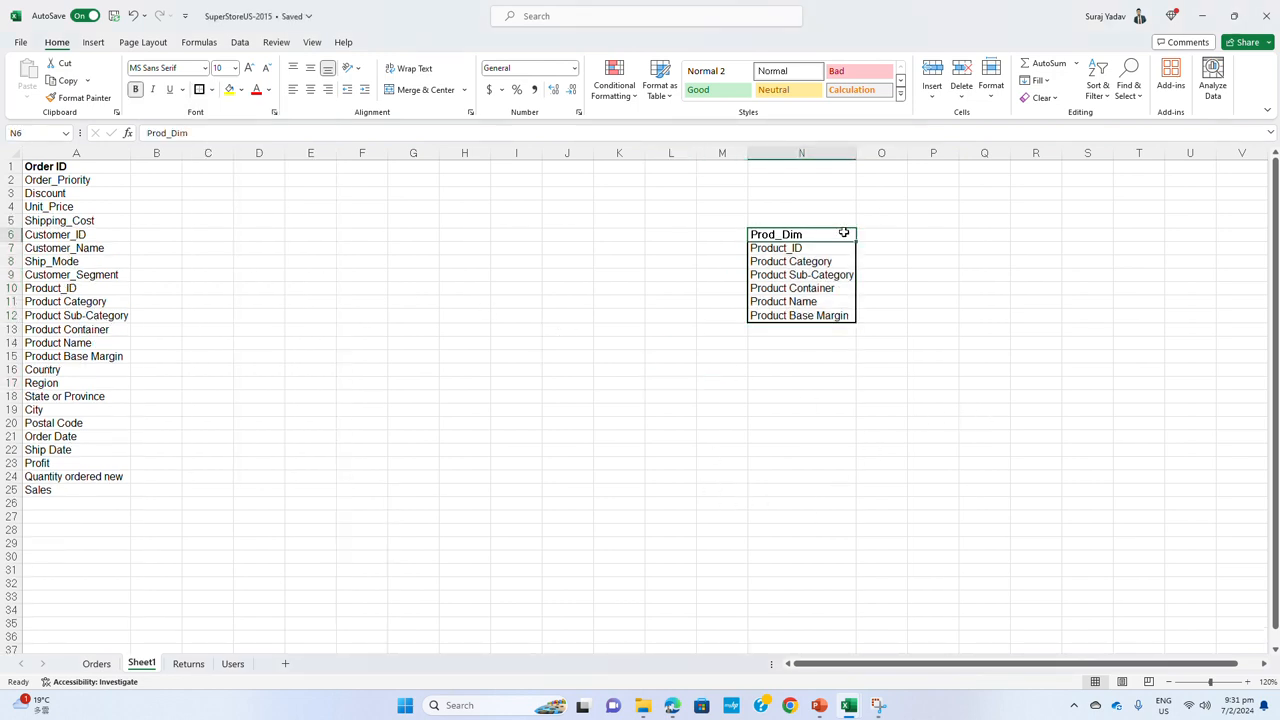
left_click(240, 90)
left_click(273, 146)
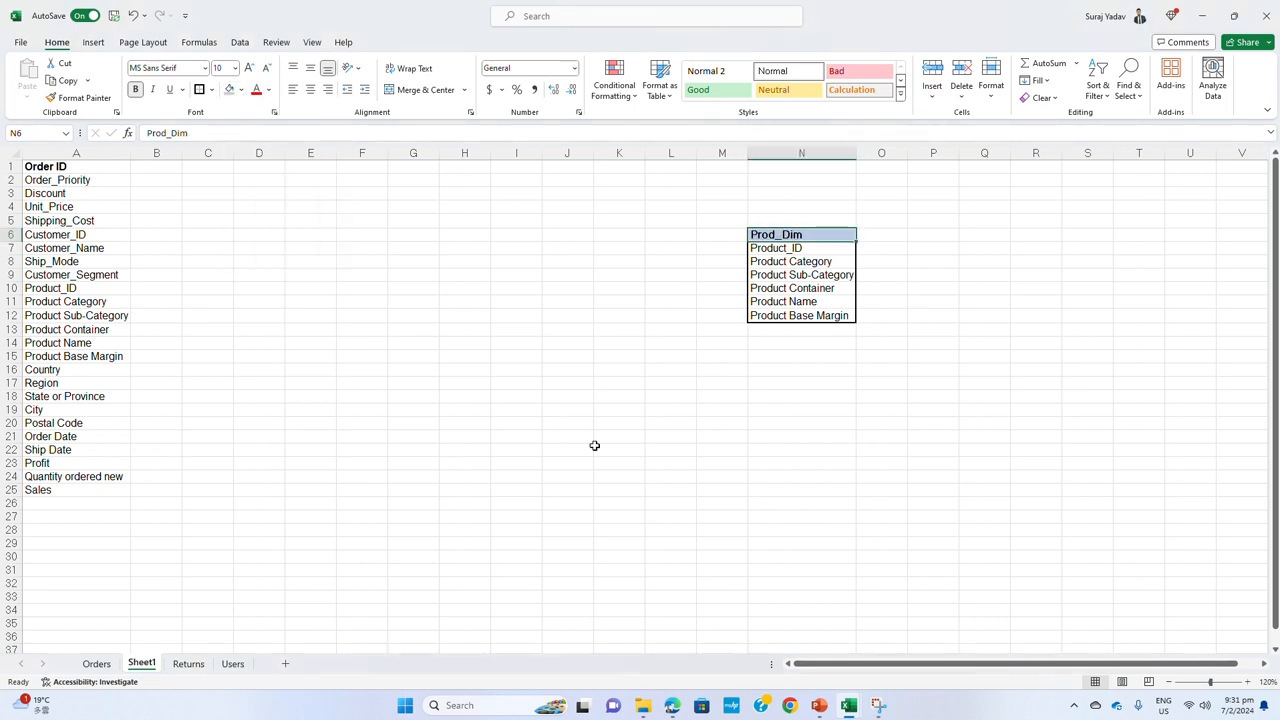
left_click(596, 448)
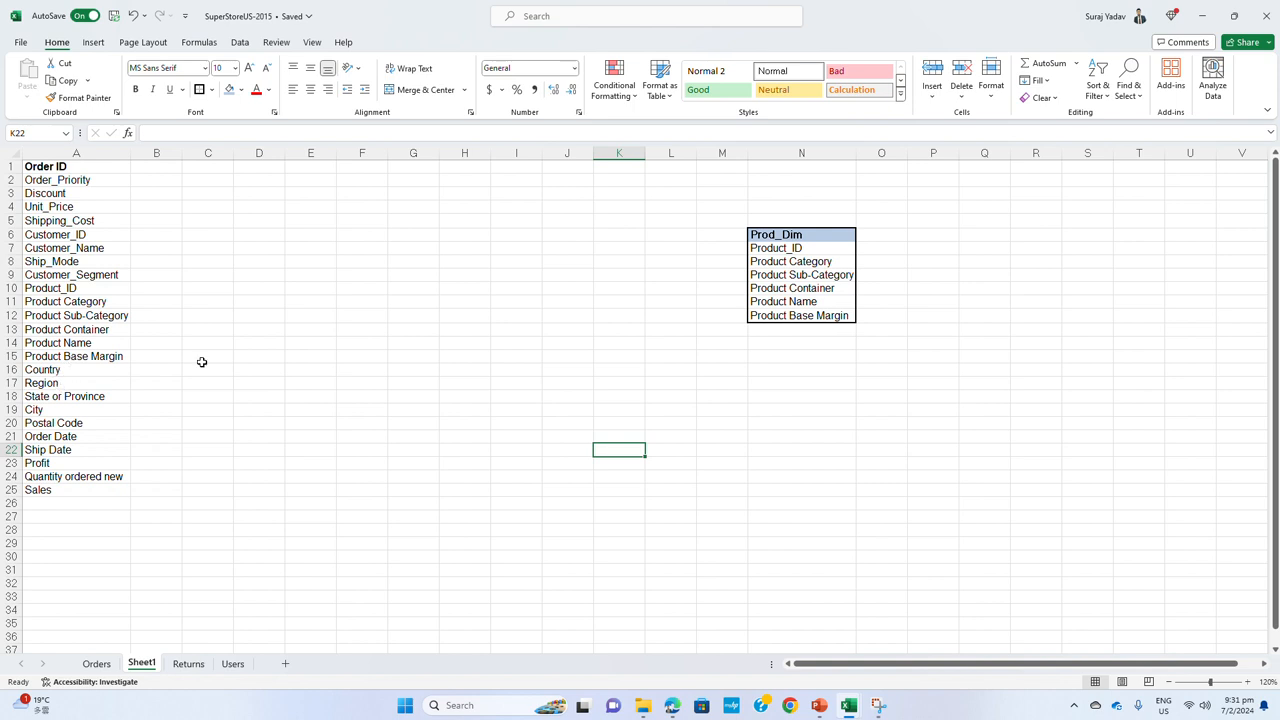
Enter the heading Location_dim in I6 and fit column I to it
left_click(516, 234)
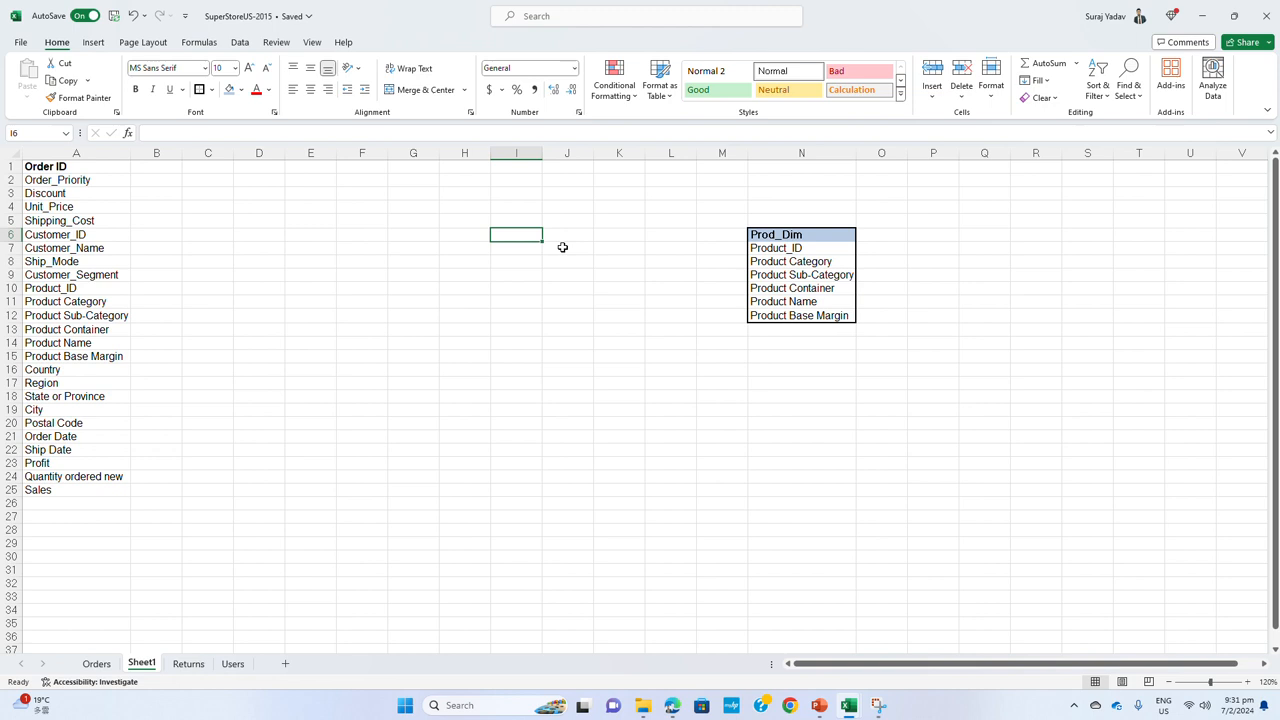
type("Location")
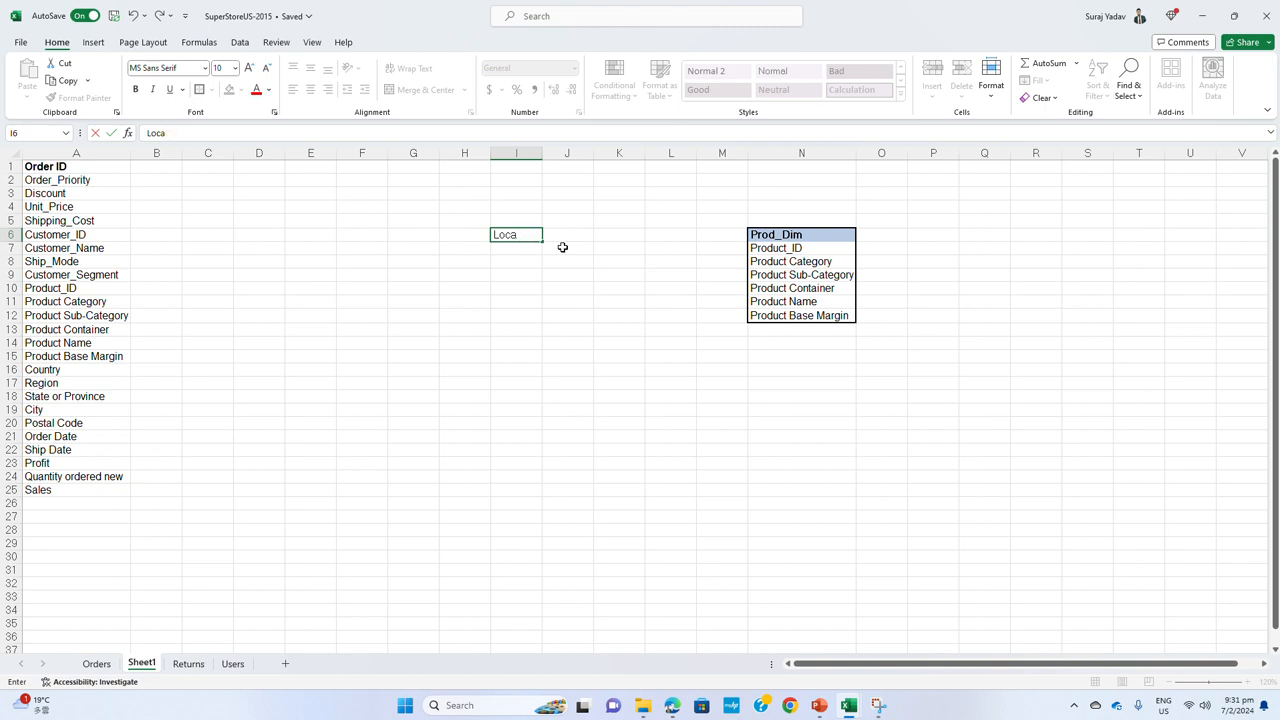
type("tion_dim")
key("Return")
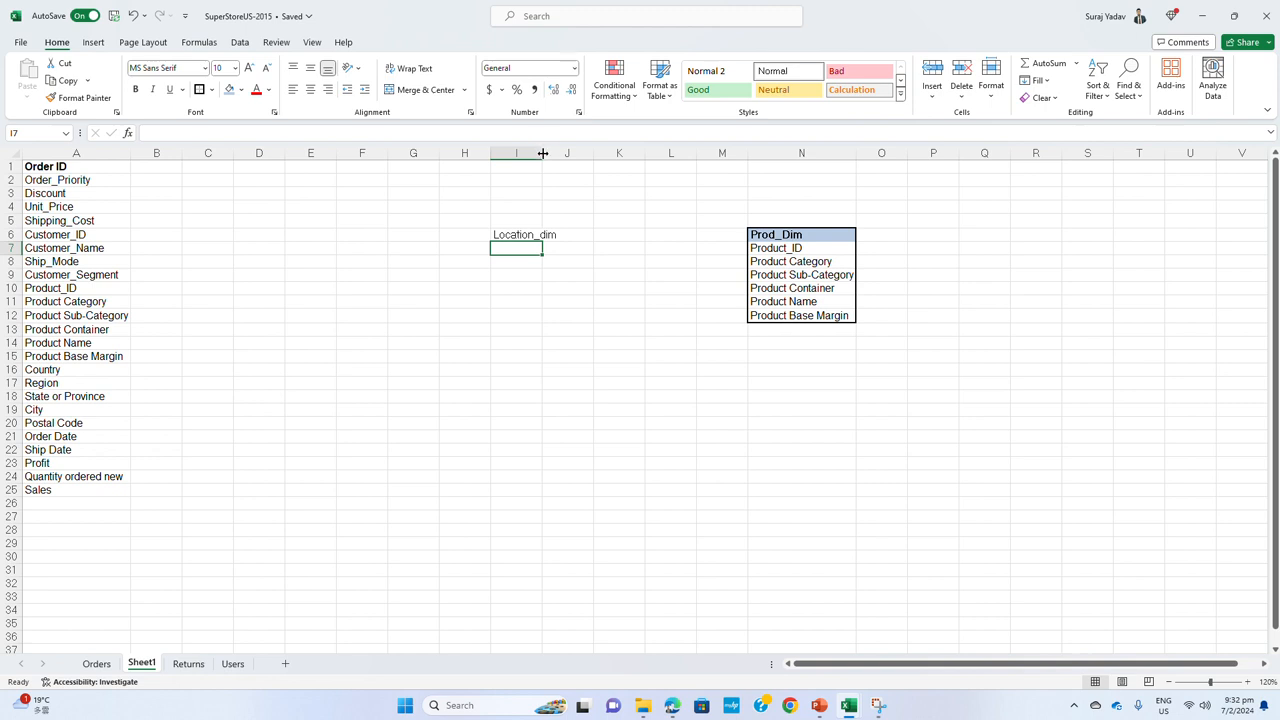
double_click(543, 153)
left_click(505, 238)
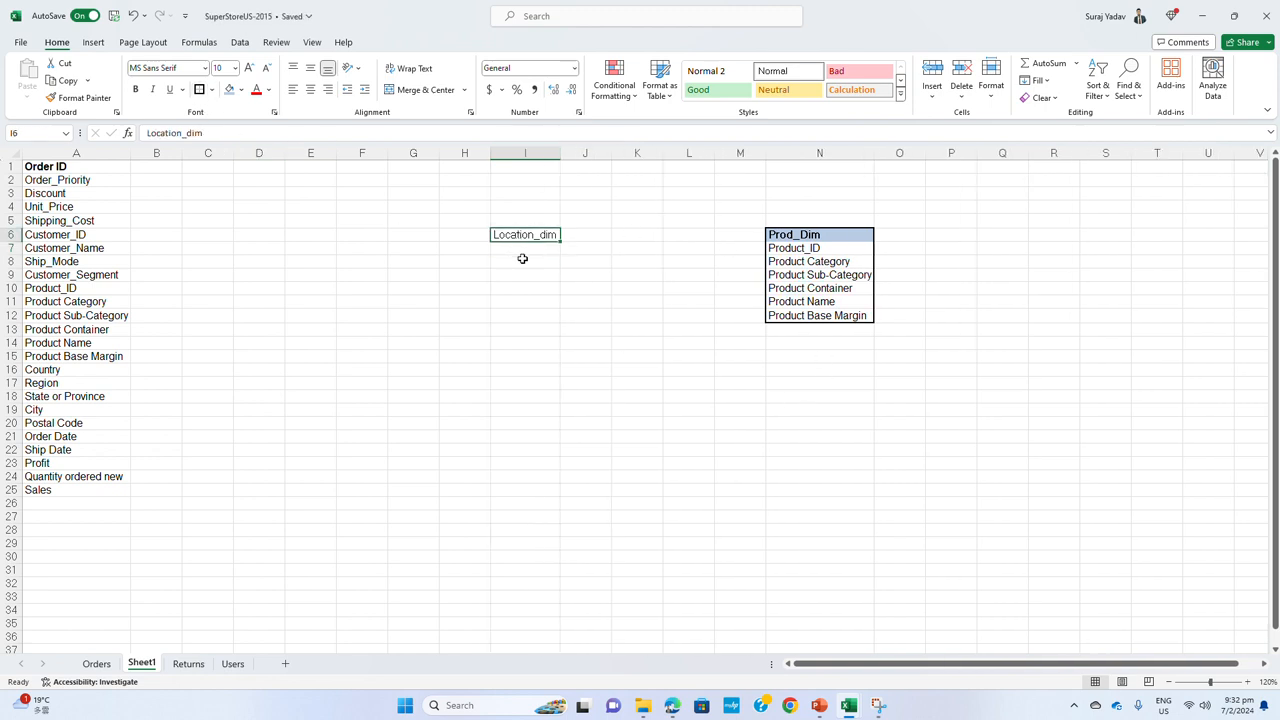
Copy the field names Country through Postal Code from column A to I8
left_click(75, 423)
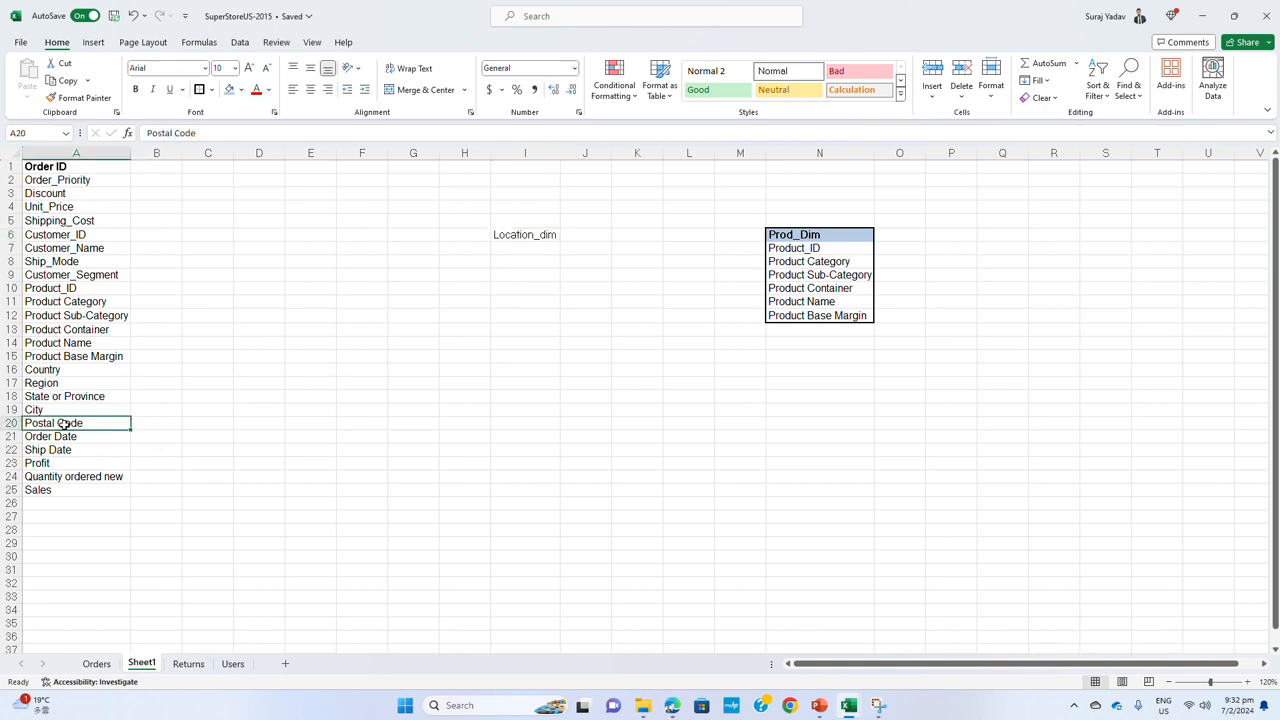
left_click_drag(65, 418, 75, 369)
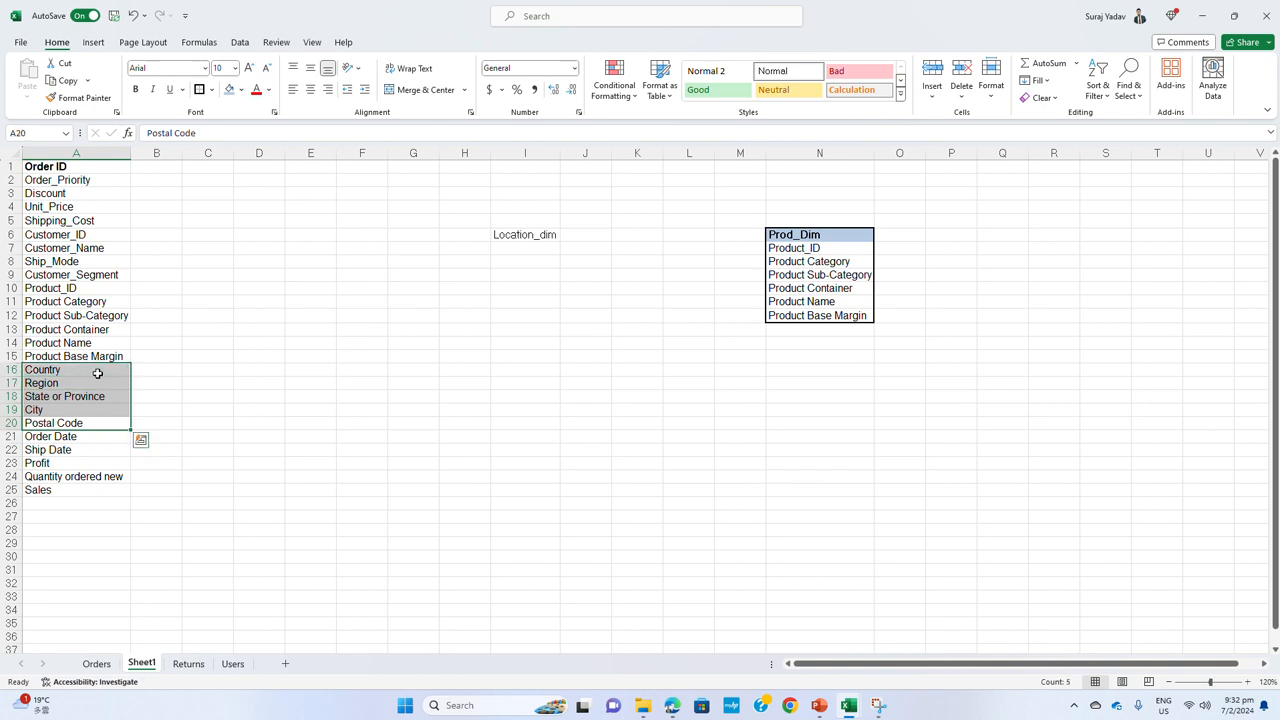
key("ctrl+c")
left_click(508, 270)
key("ctrl+v")
Move Postal Code from the end of the location fields to I7, directly under the Location_dim heading
left_click(522, 315)
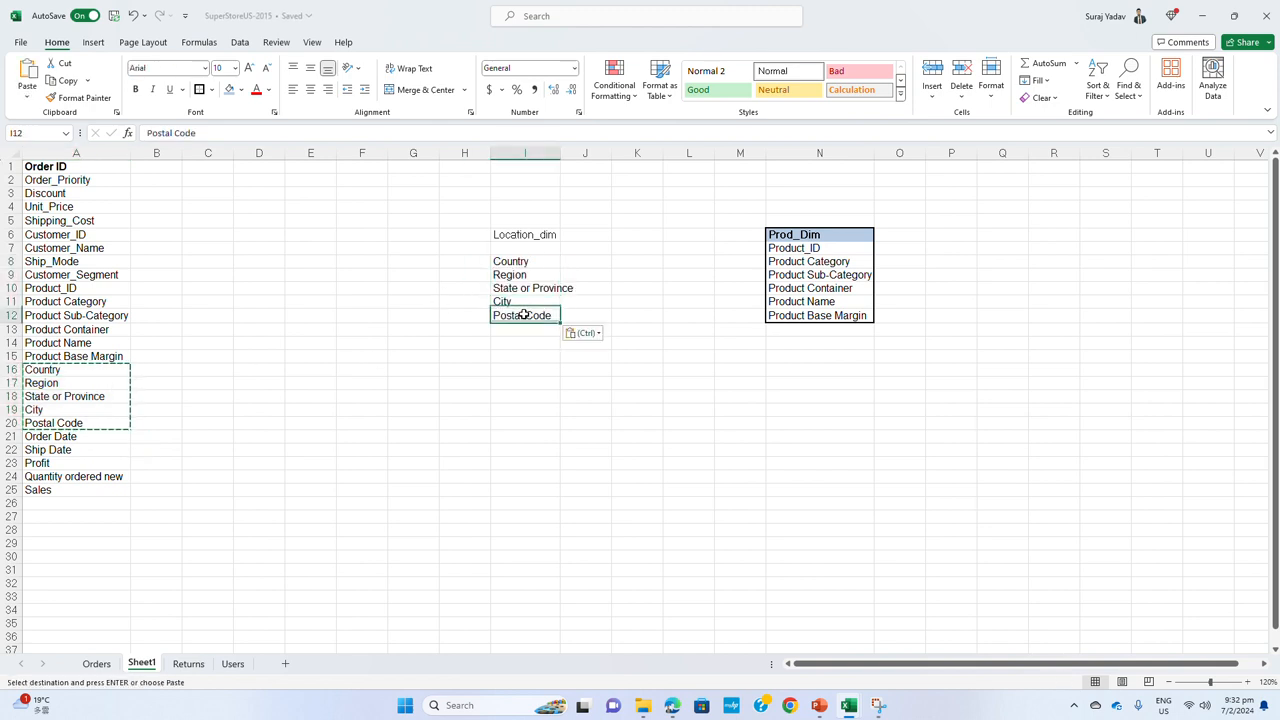
left_click_drag(531, 300, 531, 236)
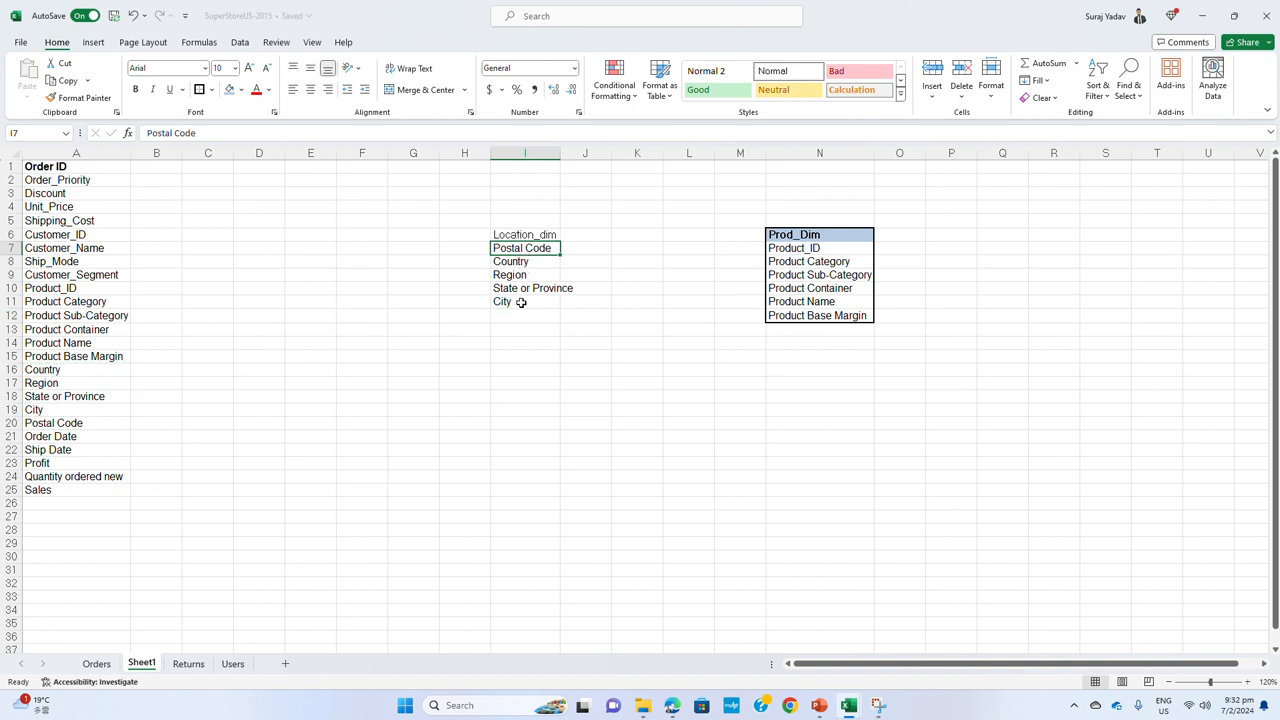
left_click(520, 298)
Label Postal Code with "primary key" in H7 and widen column H to fit the label
left_click(483, 251)
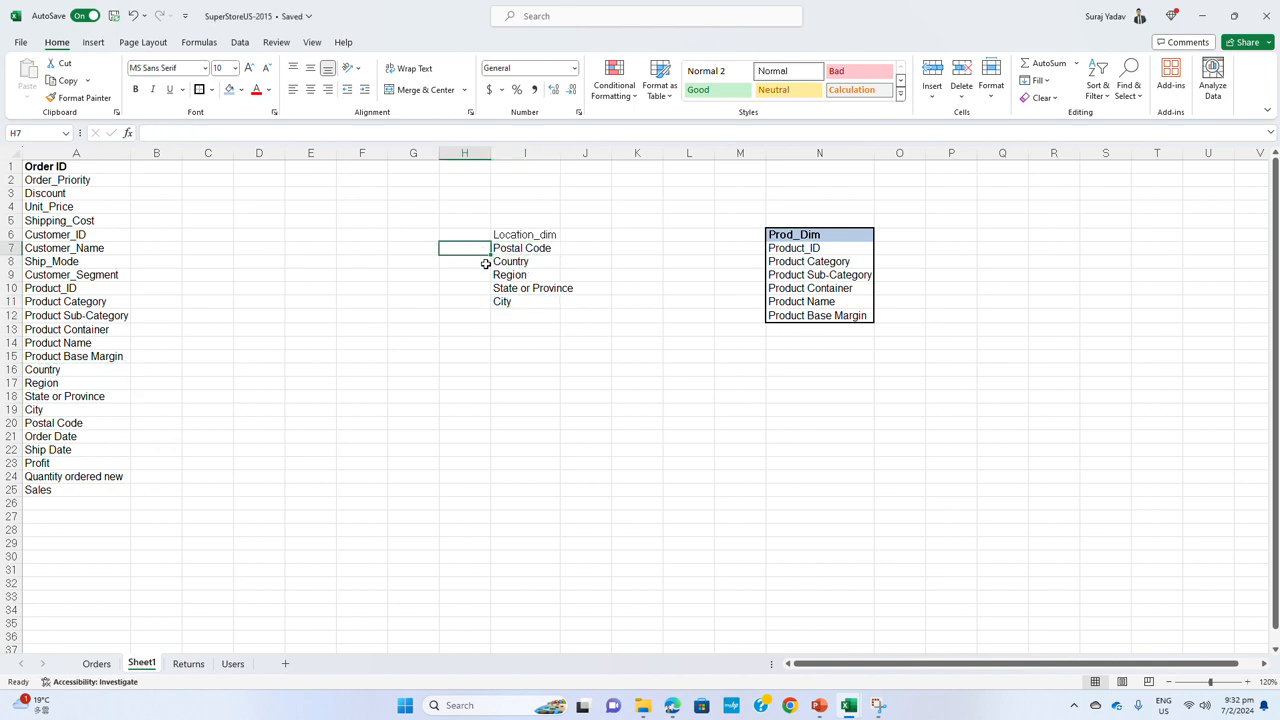
type("le")
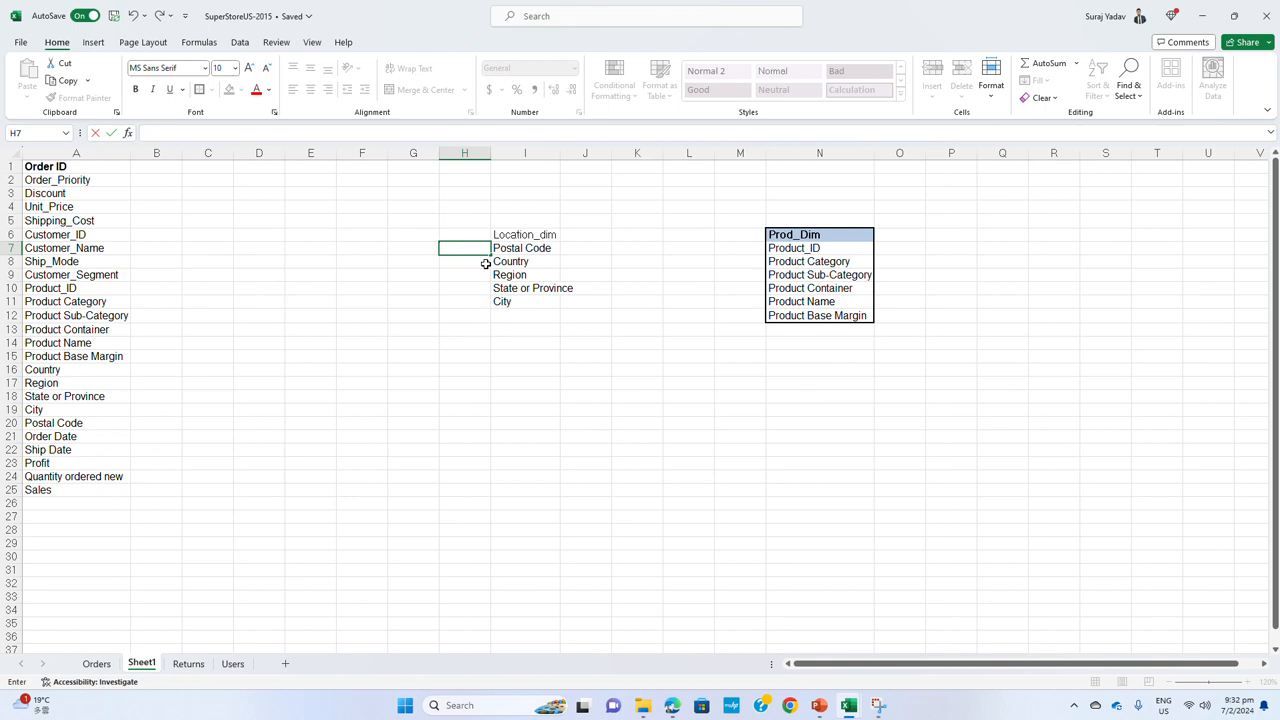
type("key")
type("primar")
type("y key")
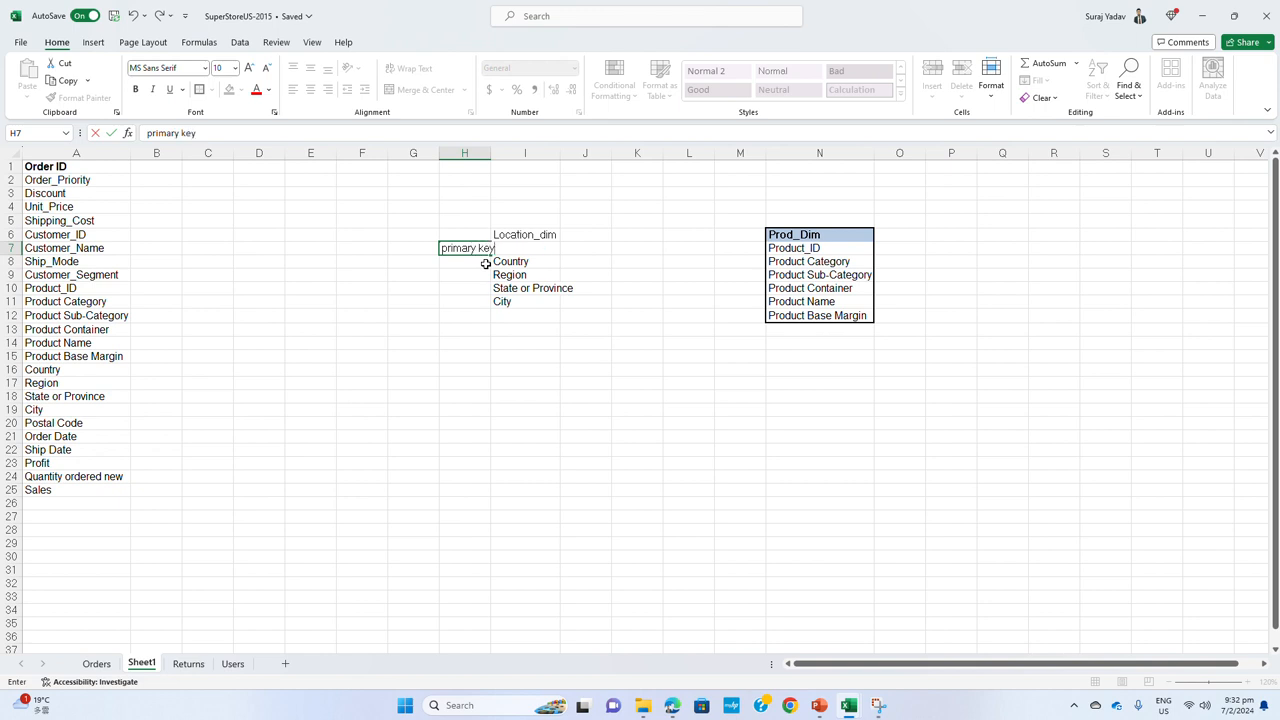
key("Return")
left_click_drag(492, 152, 501, 152)
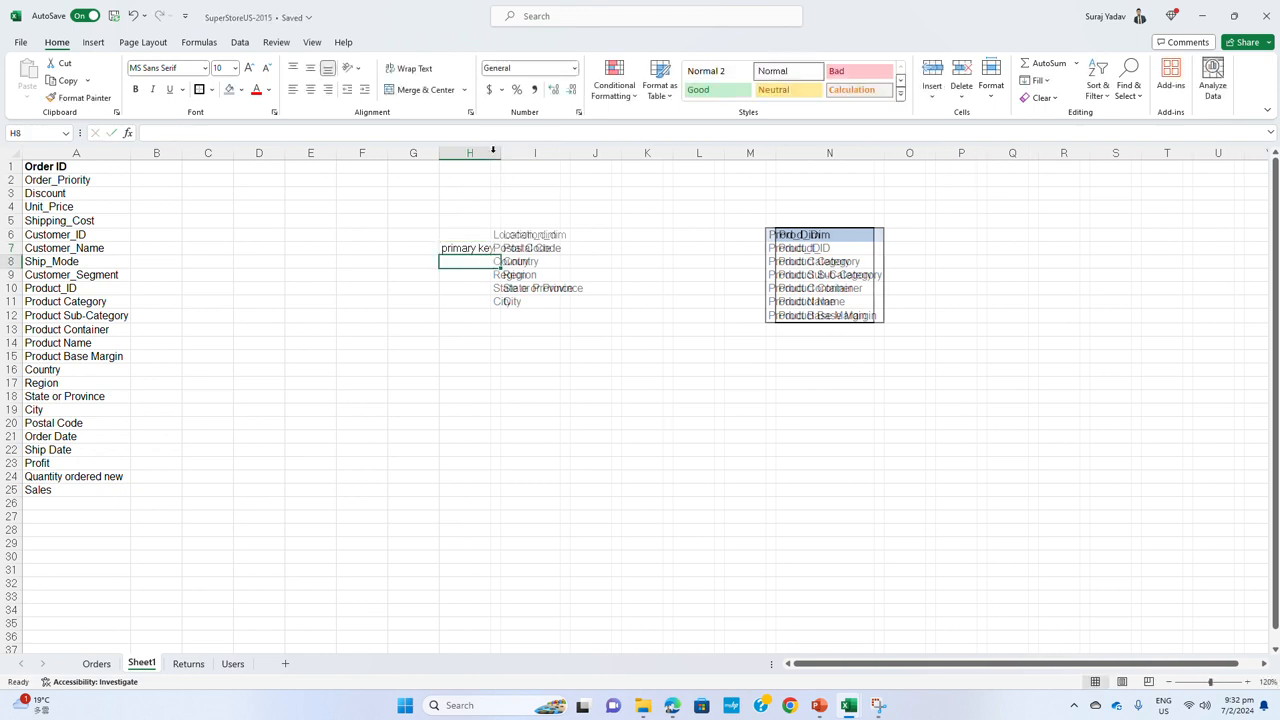
Put a thick outside border around the Location_dim block, I6 to I11
left_click_drag(554, 234, 549, 300)
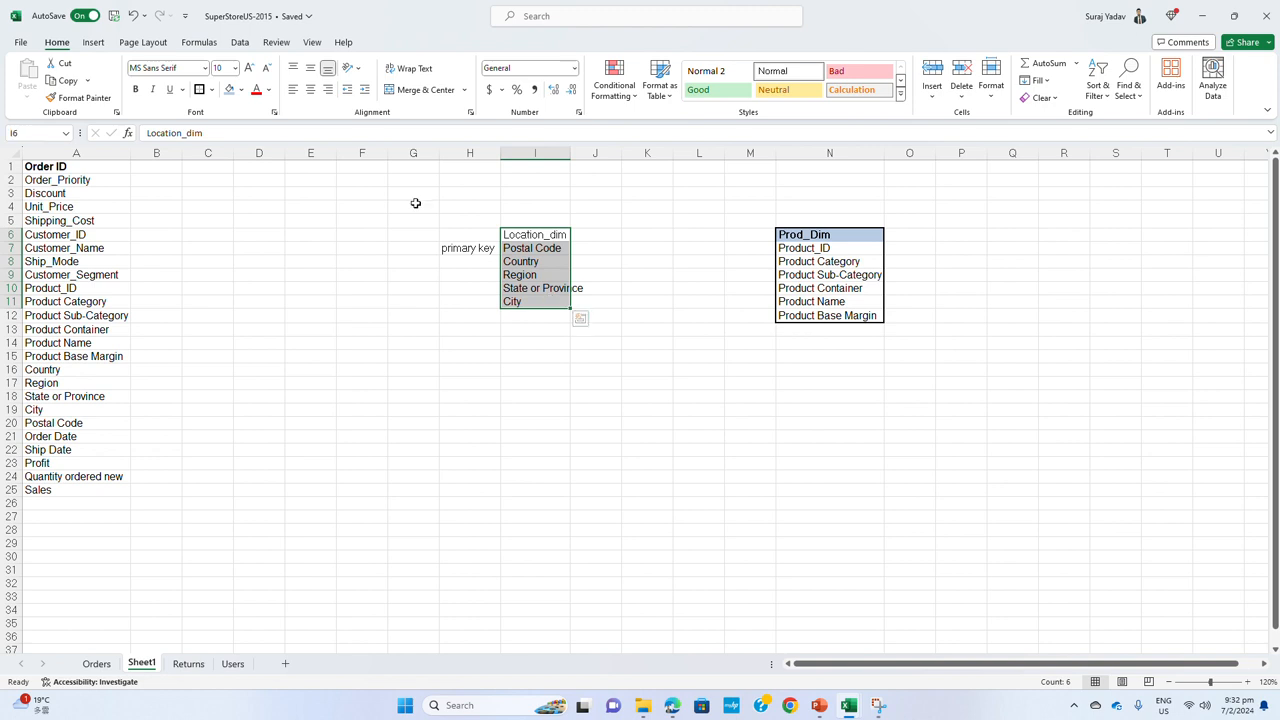
left_click(200, 90)
left_click(470, 369)
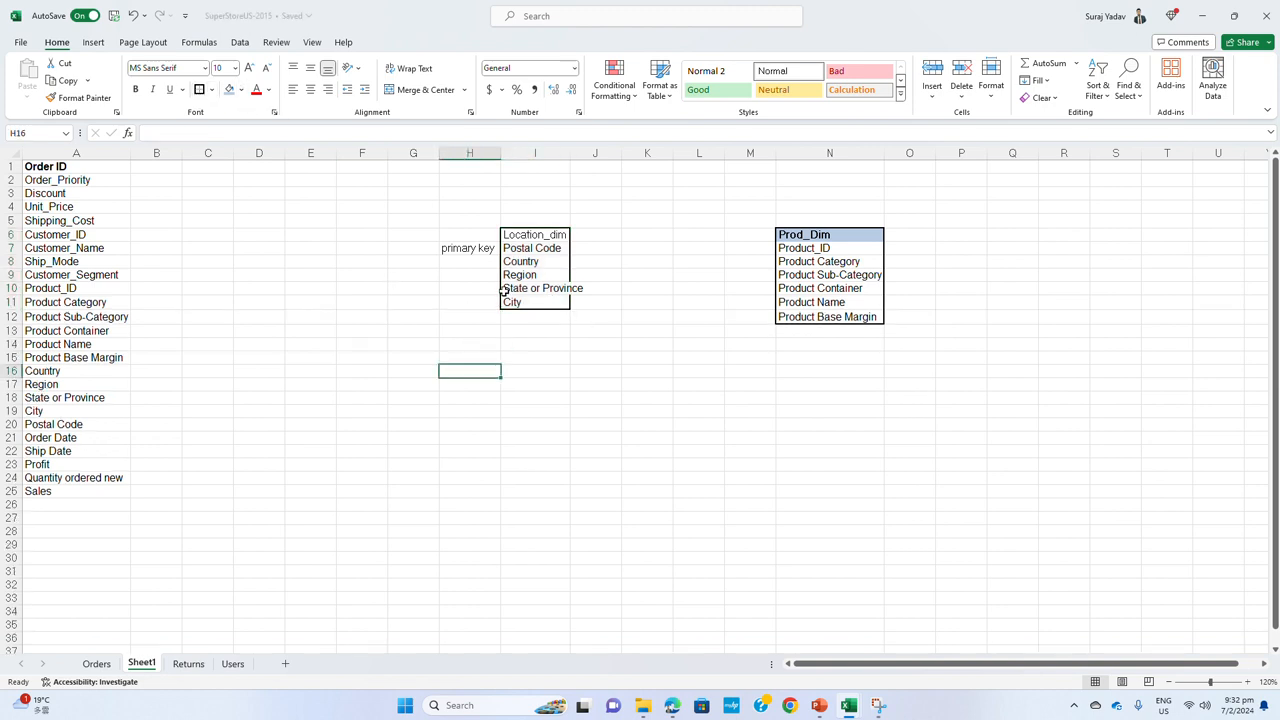
Copy the Postal Code cell's formatting onto the Location_dim heading and make the heading bold
left_click(533, 238)
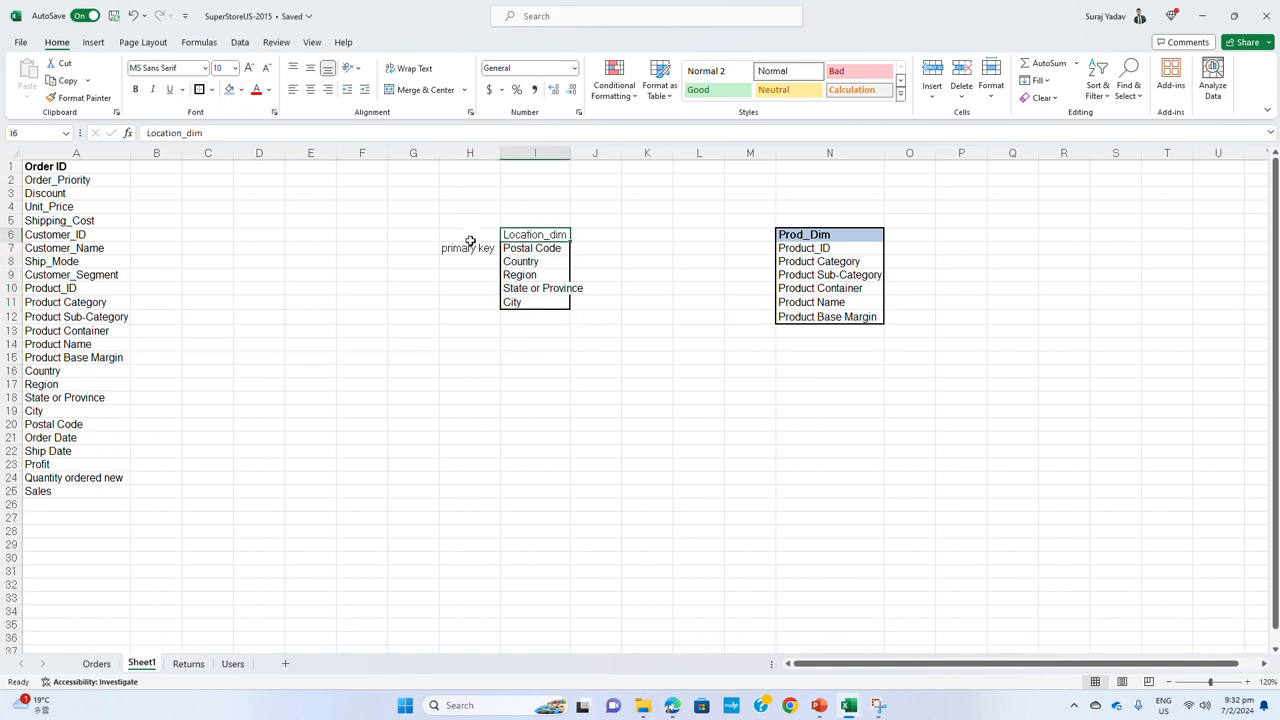
left_click(510, 248)
left_click(78, 101)
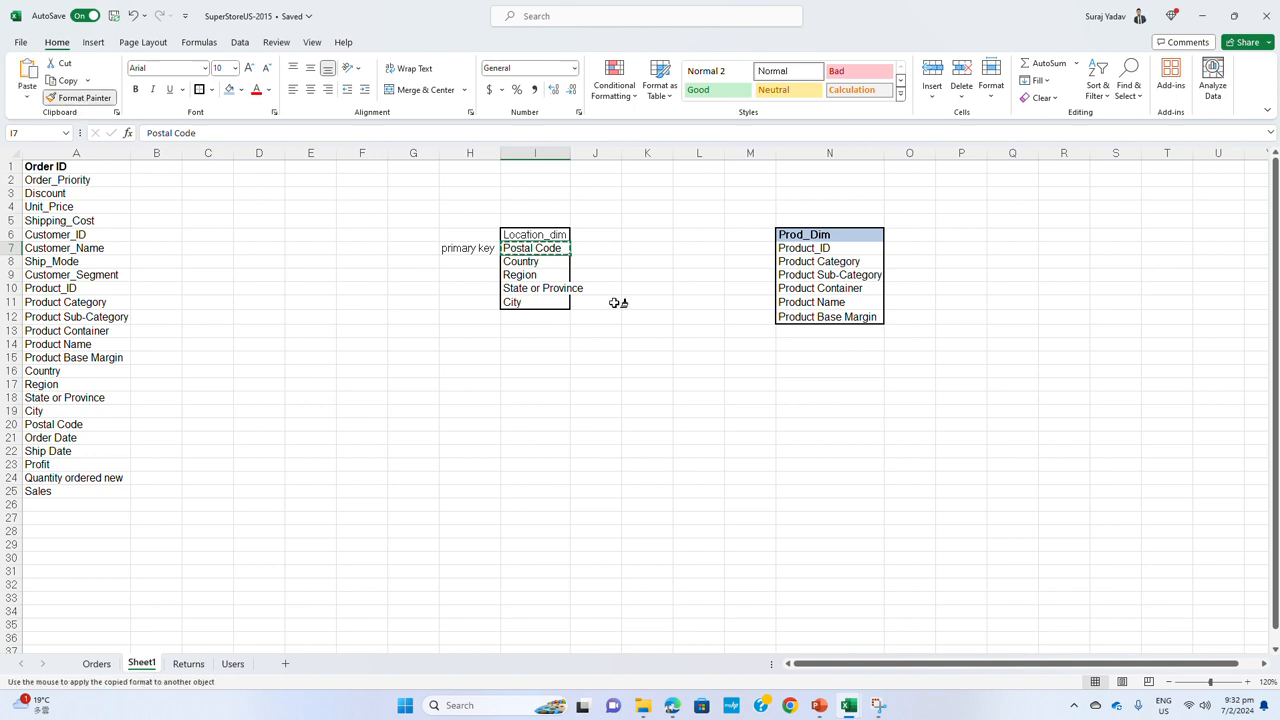
left_click(513, 237)
left_click(535, 274)
left_click(532, 237)
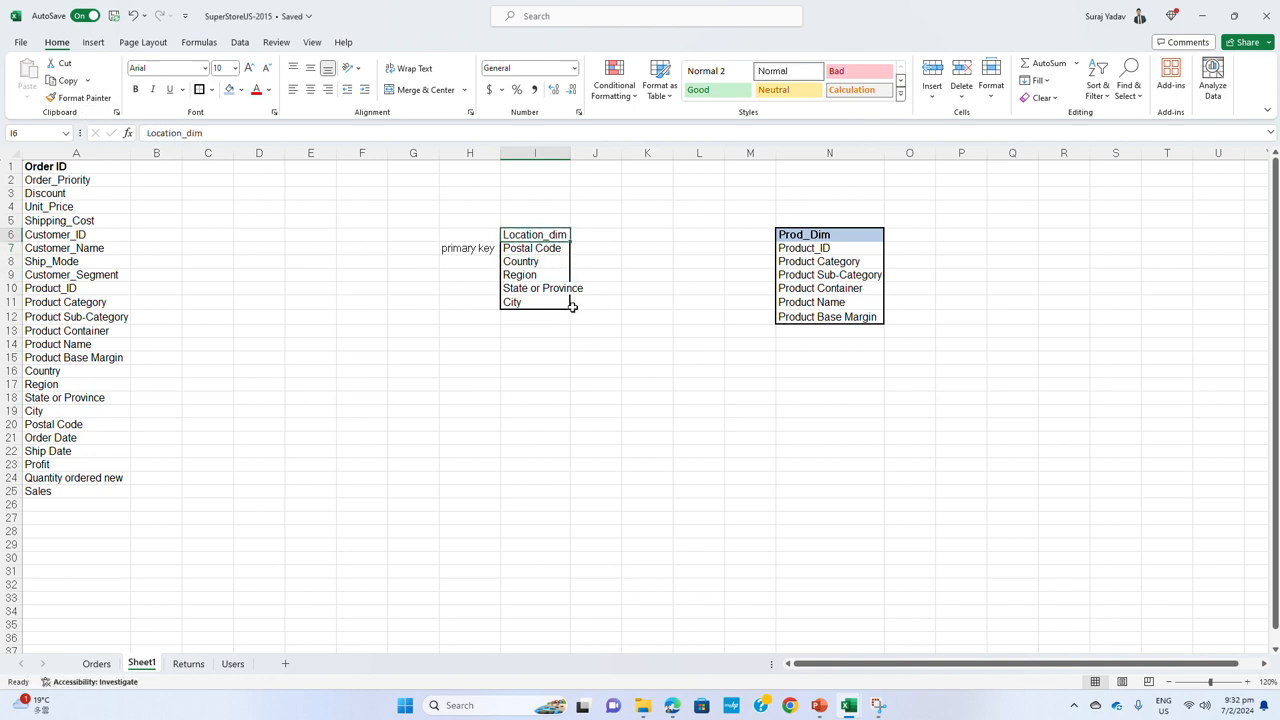
key("ctrl+b")
left_click(595, 384)
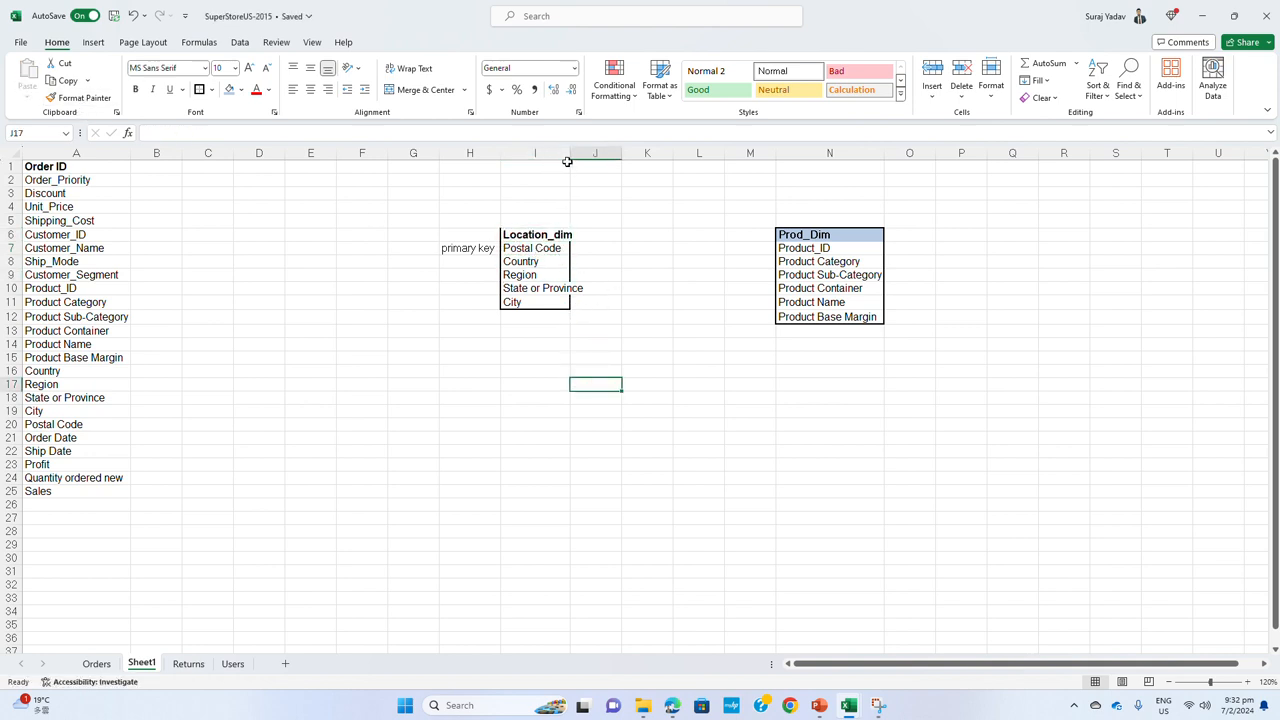
Widen column I to fit its longest text and reapply the thick outside border to I6 through I11
left_click_drag(570, 153, 590, 153)
left_click_drag(569, 236, 563, 302)
left_click(199, 89)
left_click(469, 384)
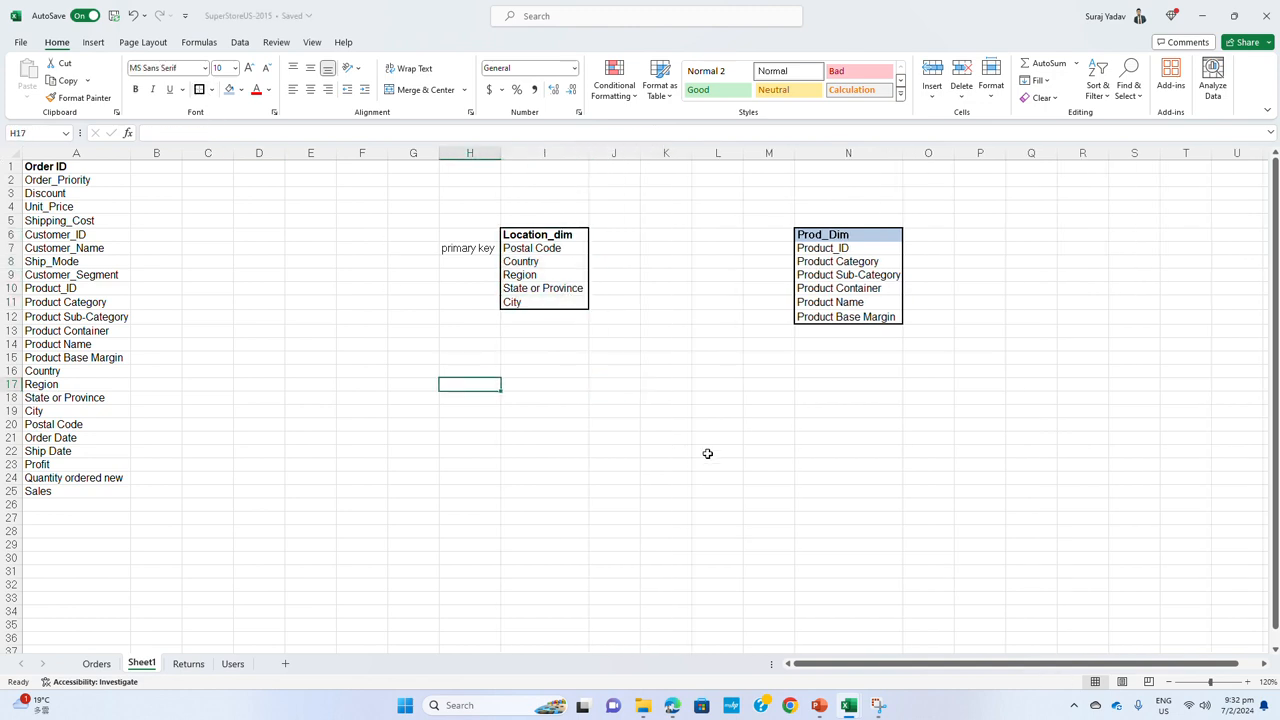
Fill the Location_dim heading with light blue and copy its formatting onto the Prod_Dim heading
left_click(555, 235)
left_click(229, 89)
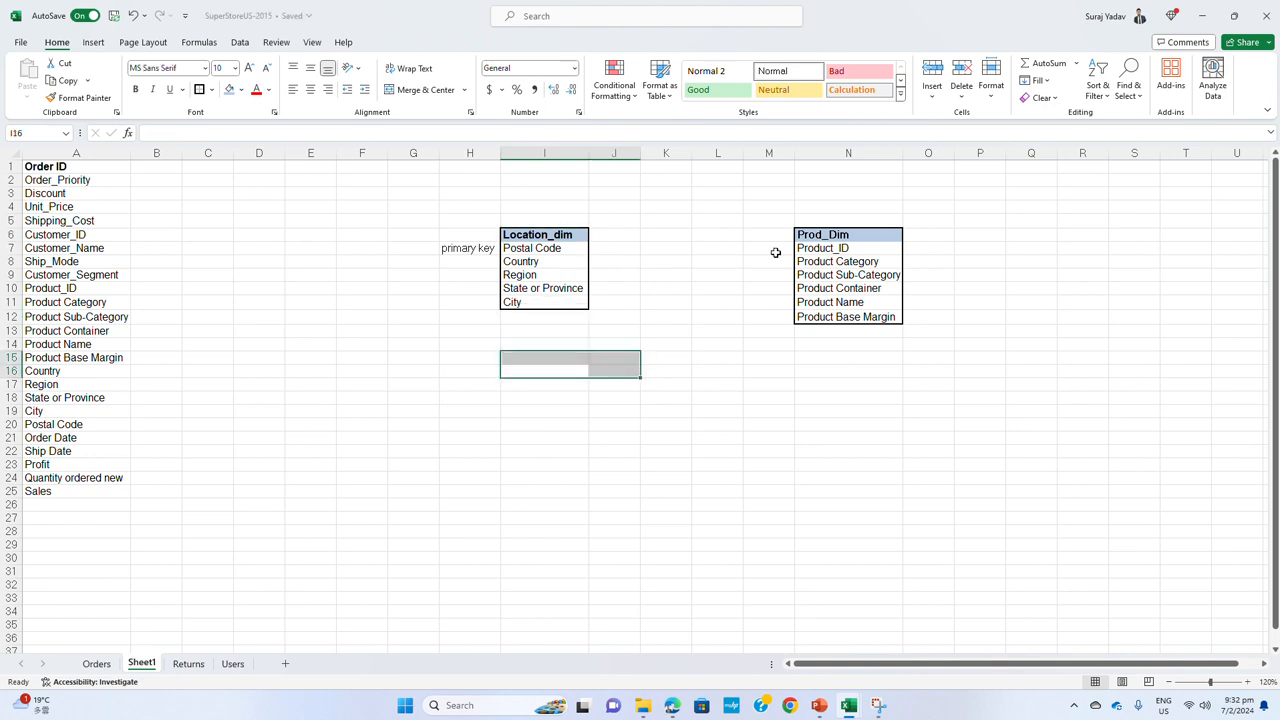
left_click(96, 99)
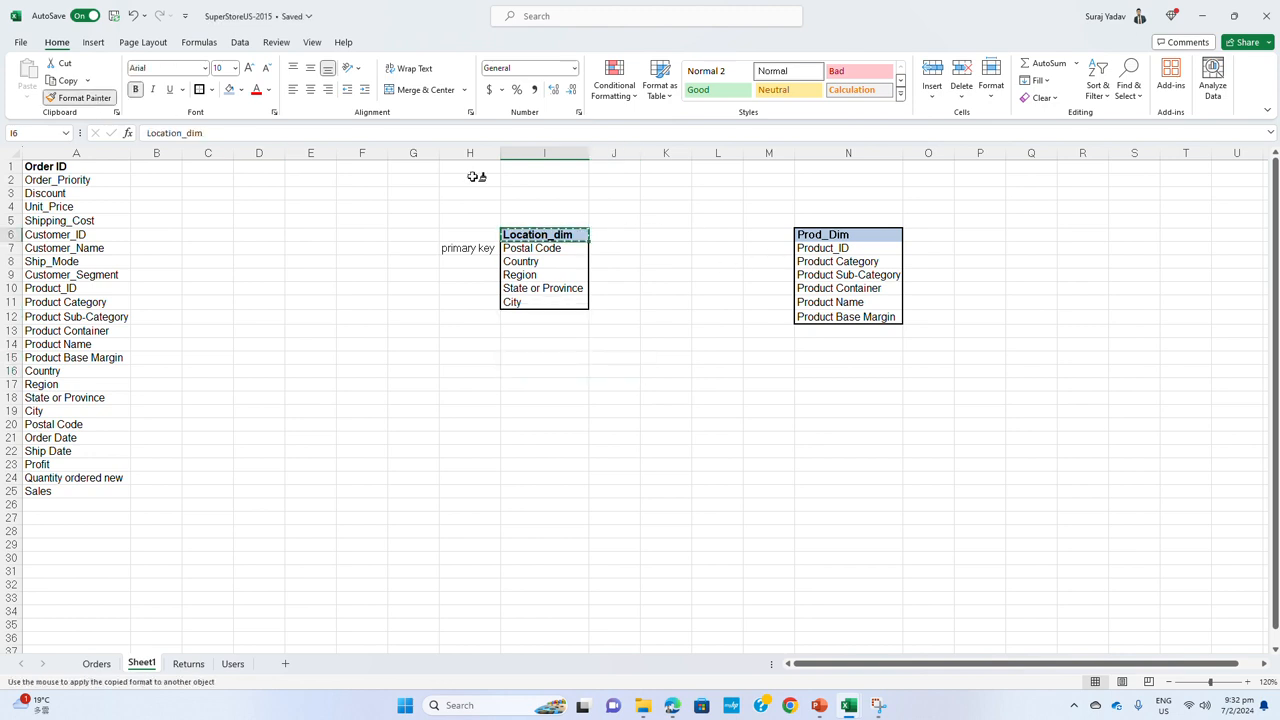
left_click(838, 236)
left_click(792, 362)
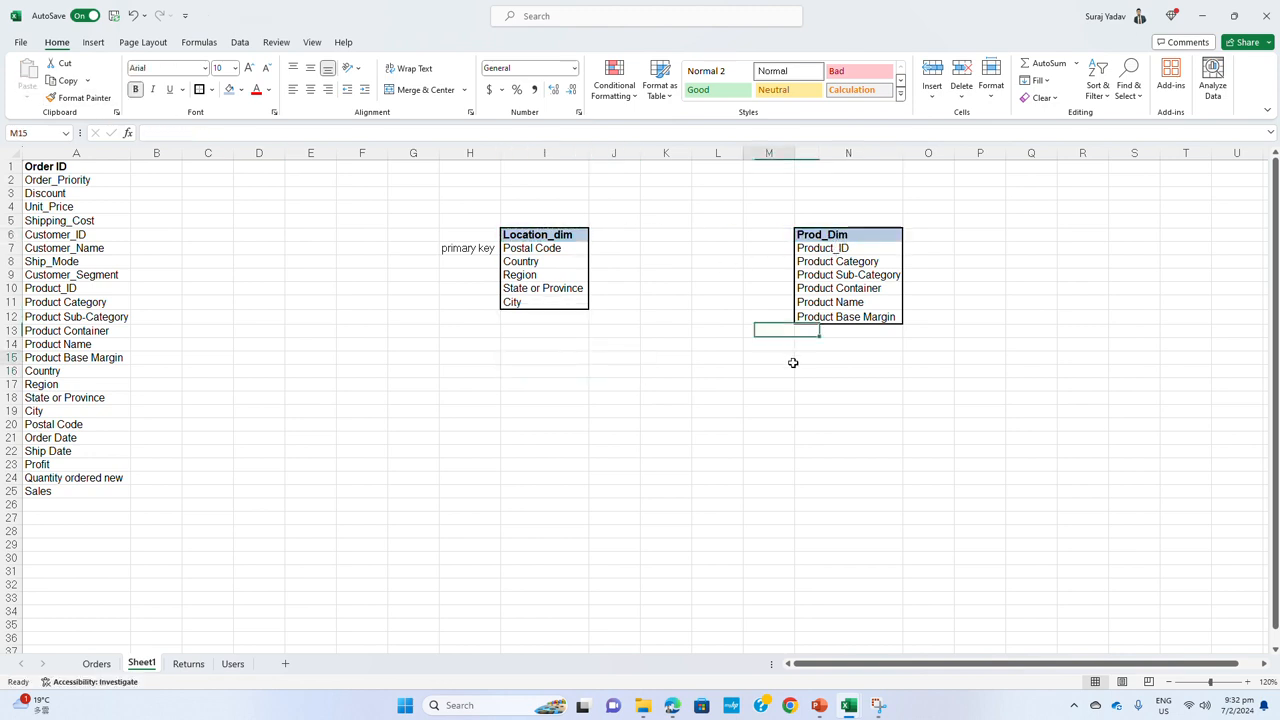
Label Product_ID with "primary key" in O7 and widen column O to fit the label
left_click(779, 245)
left_click(914, 249)
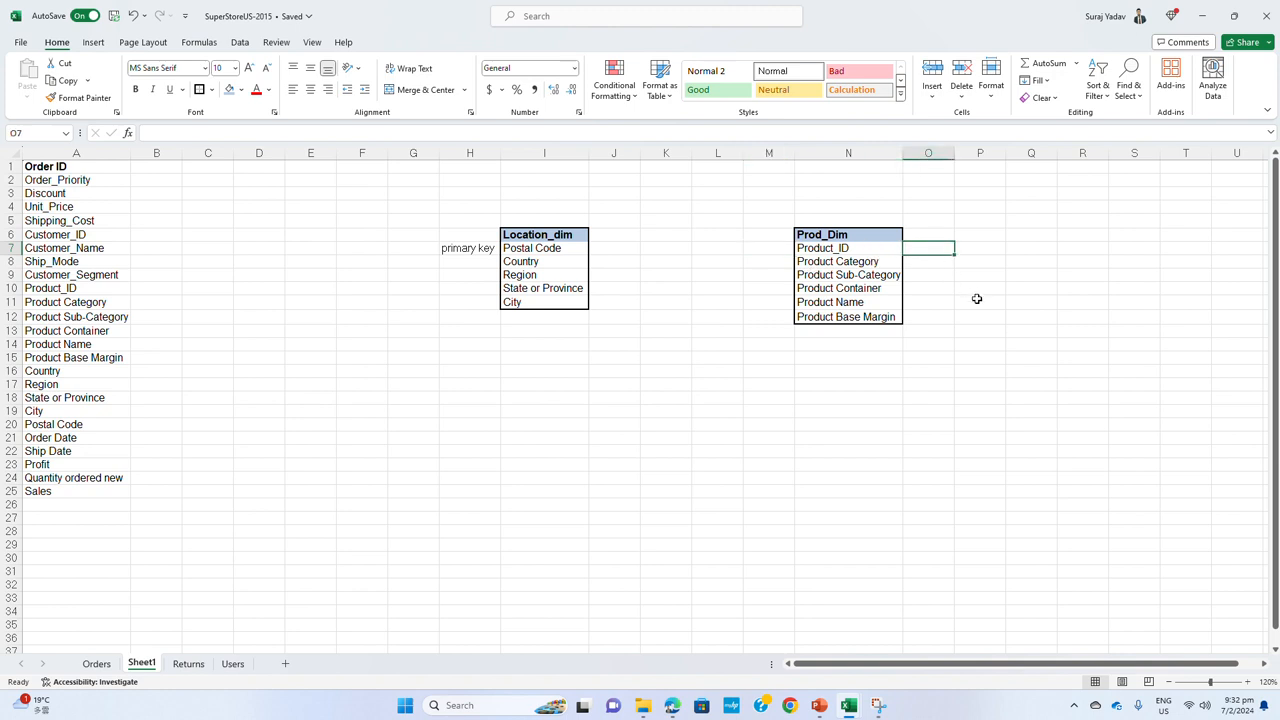
type("primar")
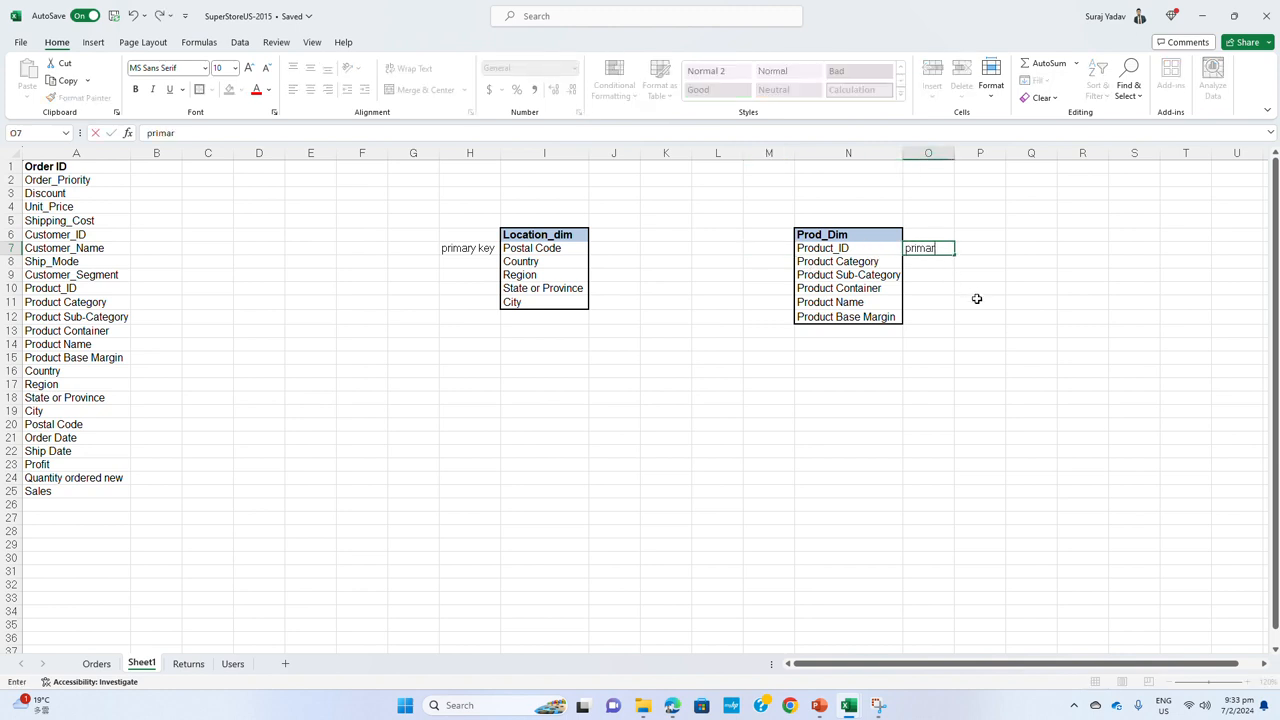
type("y key")
key("Return")
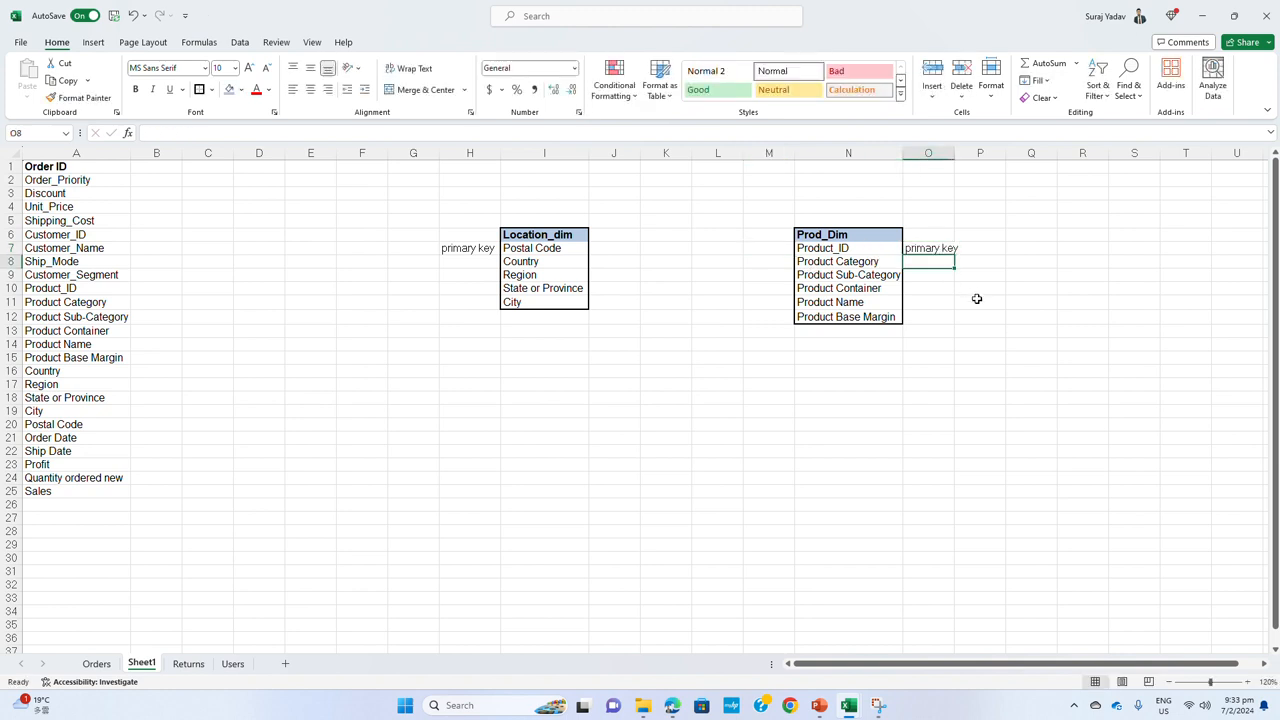
left_click_drag(955, 157, 971, 158)
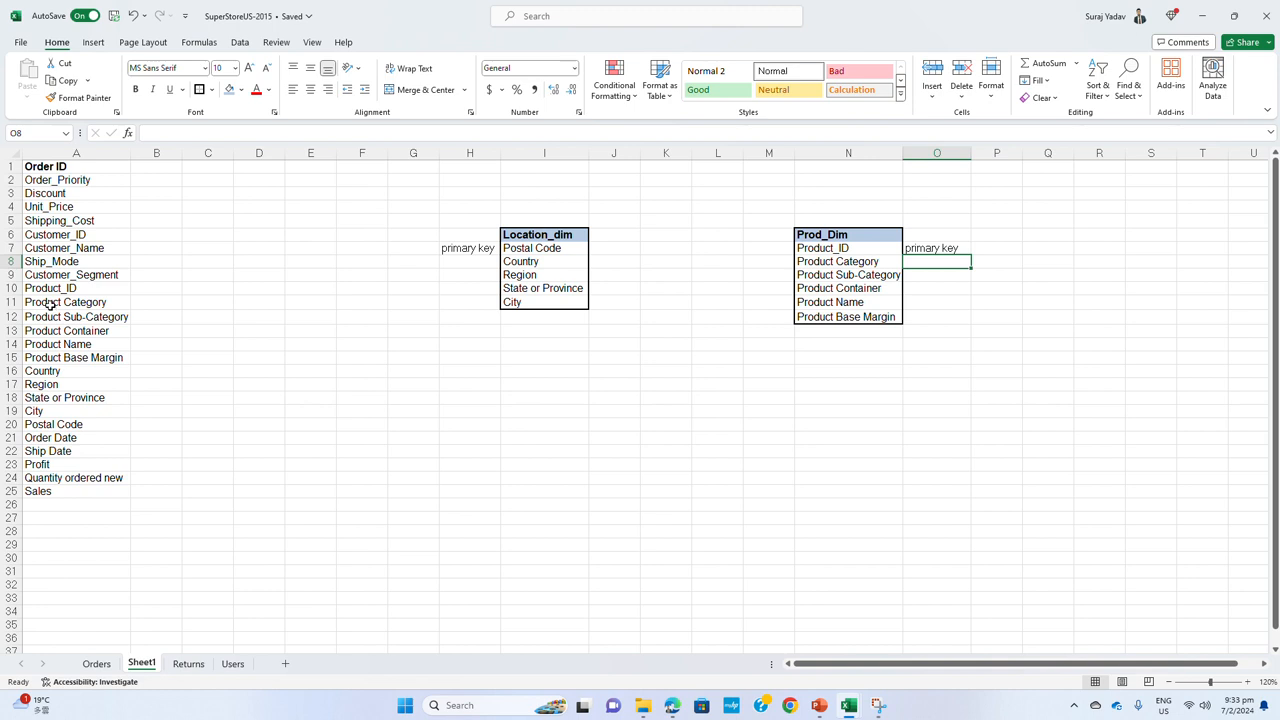
Copy the Customer_ID and Customer_Name fields from column A into I20 and I21
left_click(75, 237)
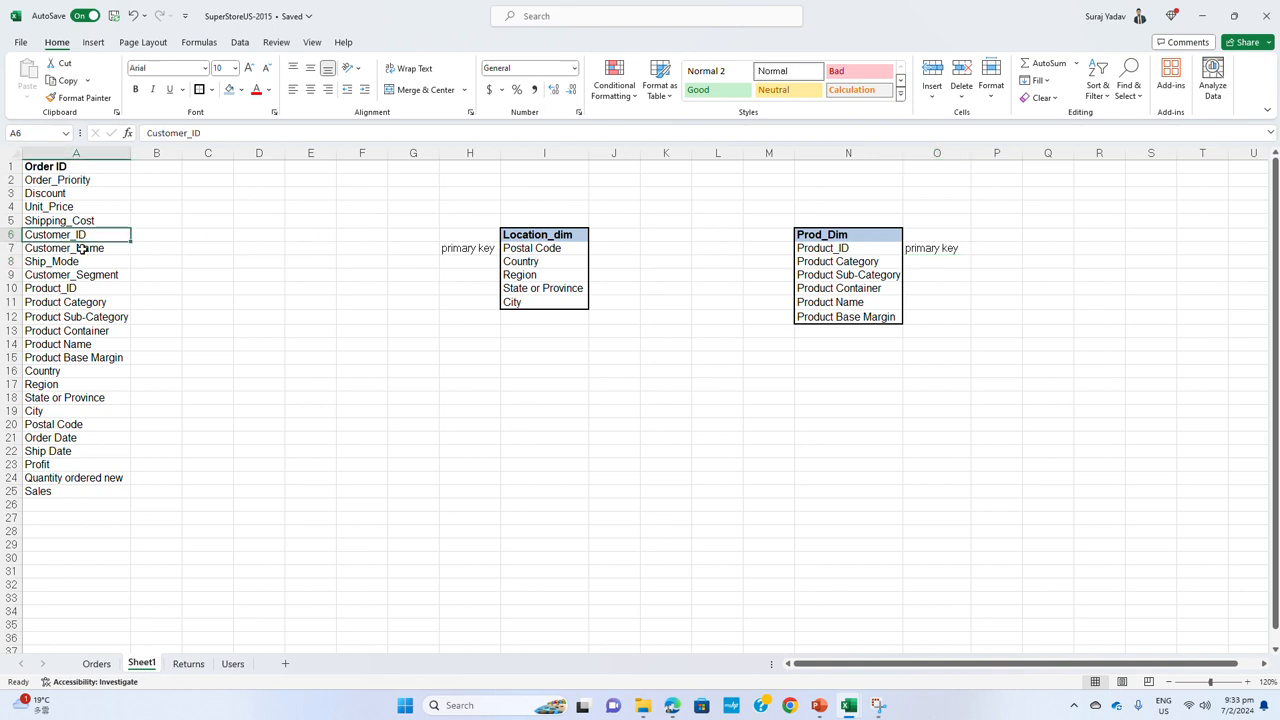
key("ctrl+c")
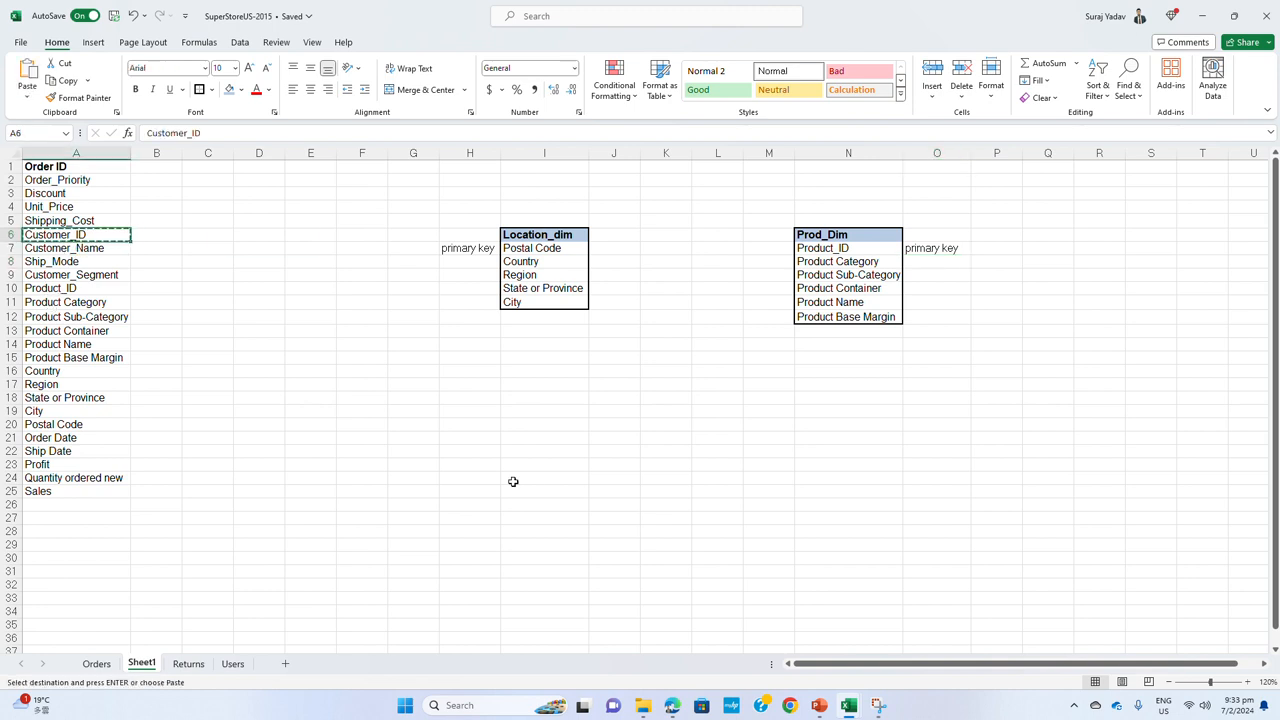
left_click(539, 440)
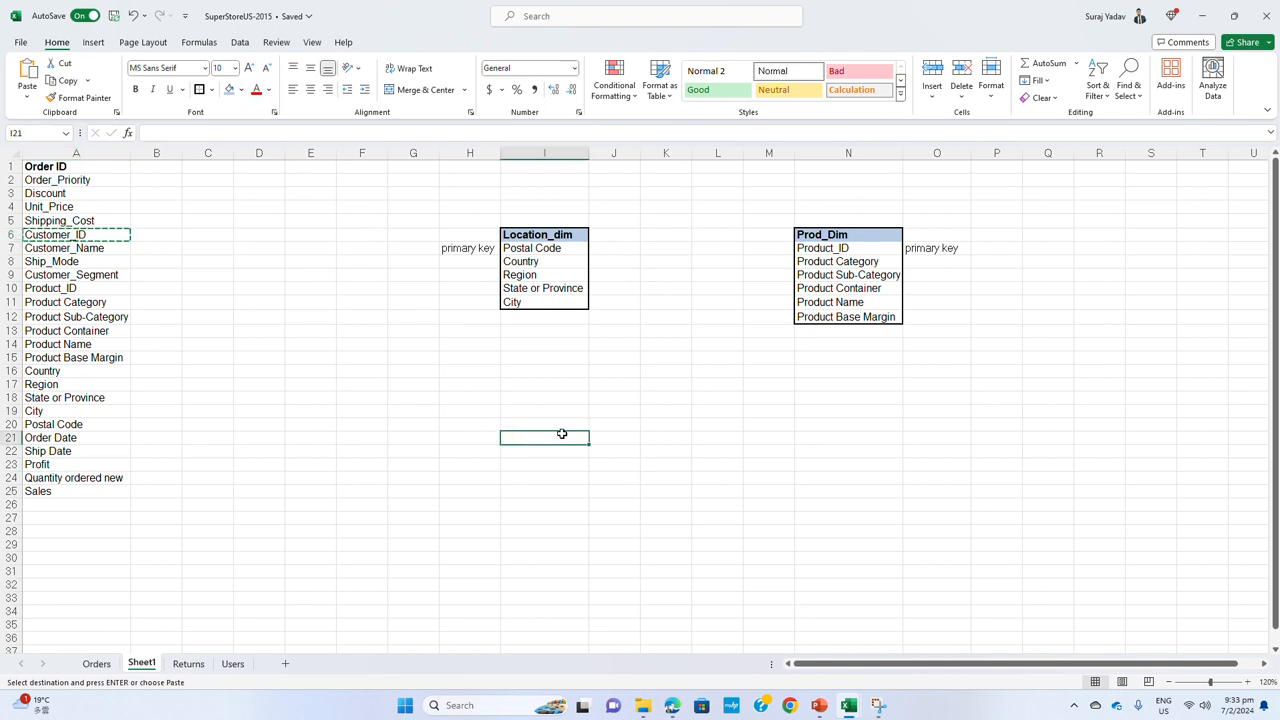
left_click(551, 424)
key("ctrl+v")
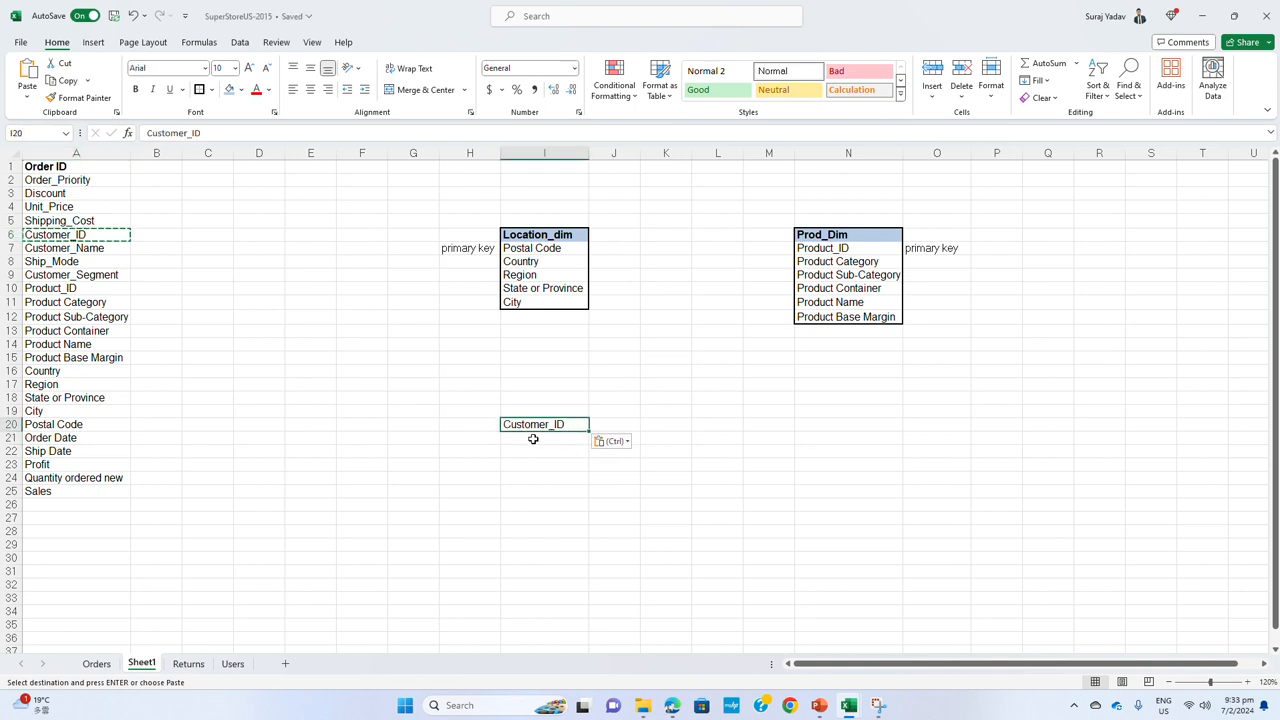
left_click(75, 248)
key("ctrl+c")
left_click(540, 437)
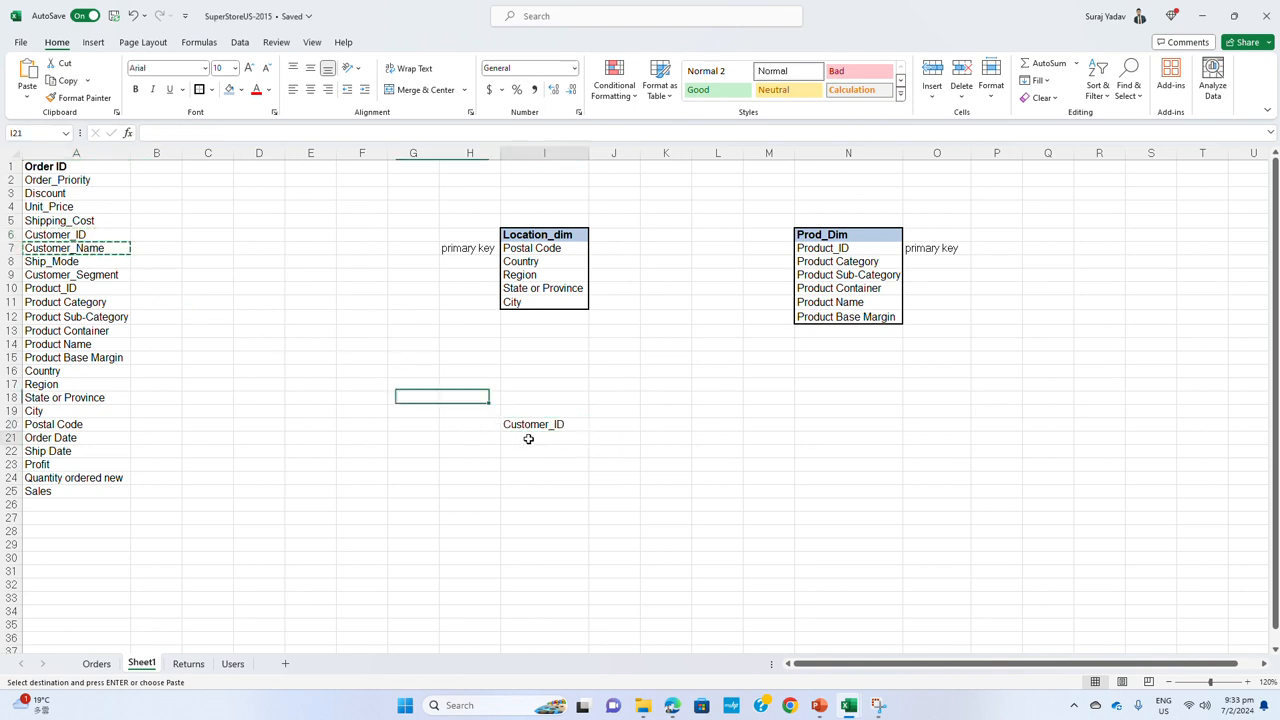
key("ctrl+v")
Copy the Customer_Segment field into I22 and widen column I to fit its text
left_click(96, 276)
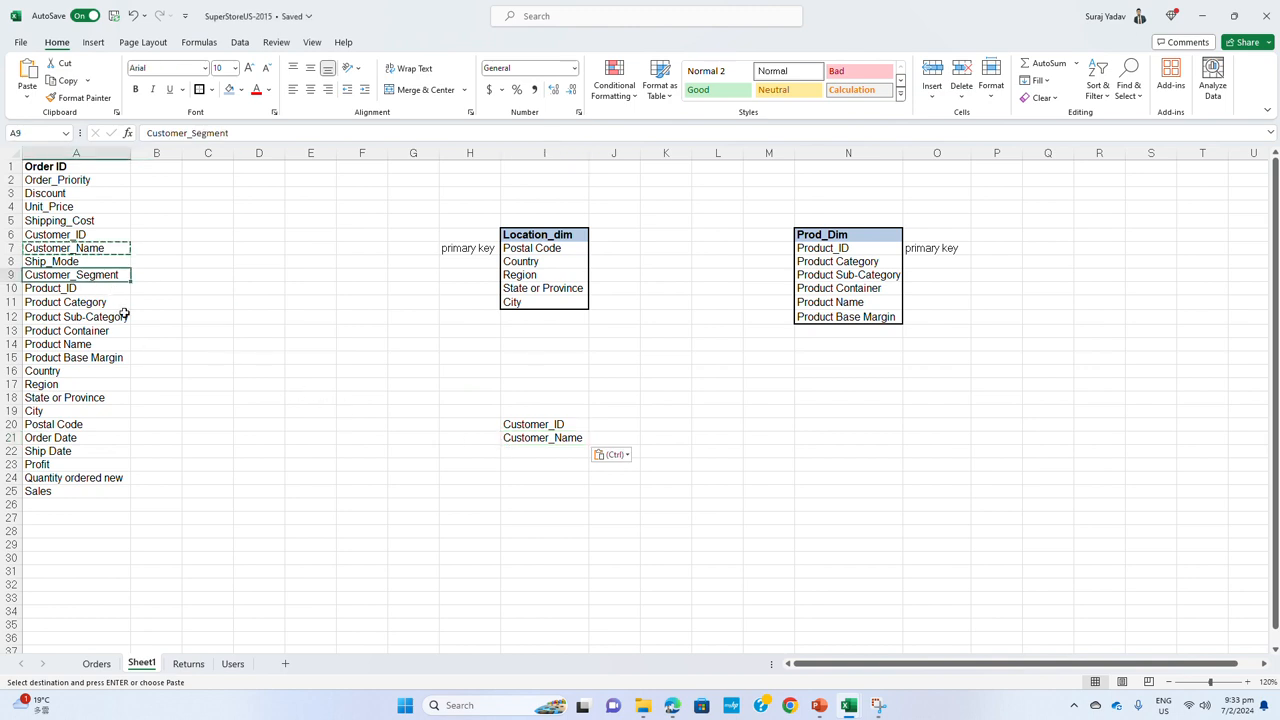
key("ctrl+c")
left_click(543, 451)
key("ctrl+v")
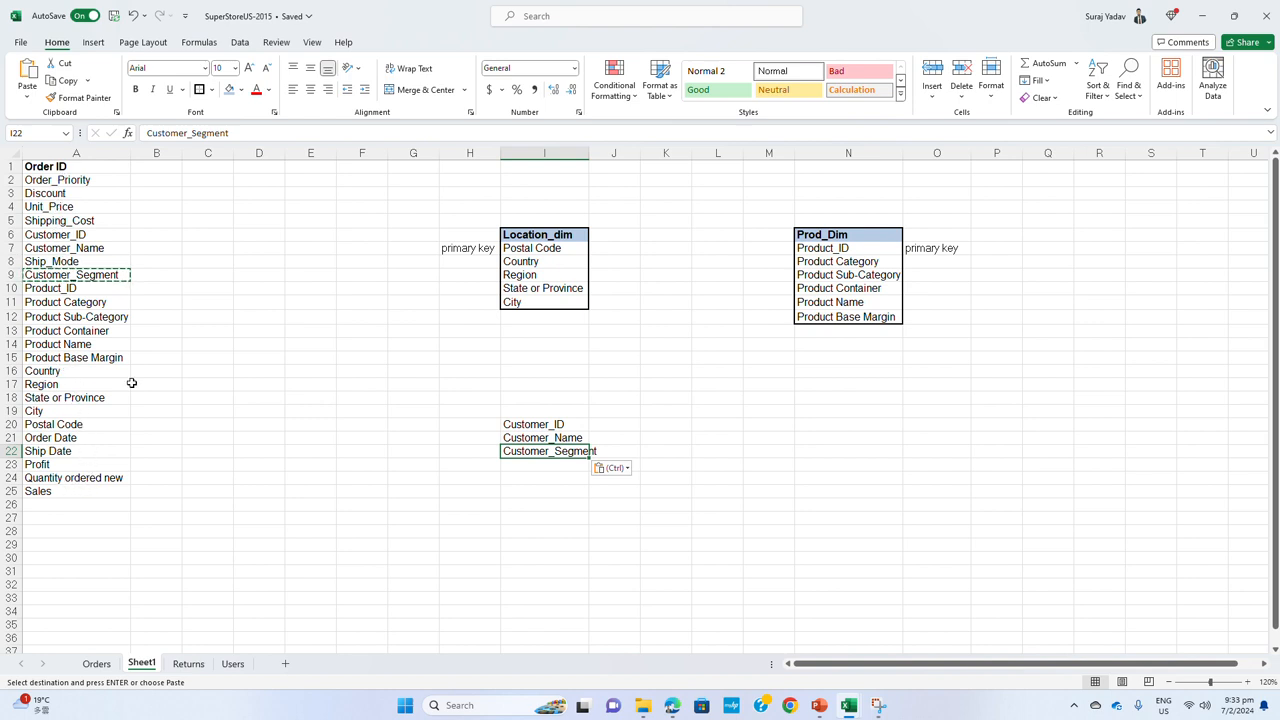
left_click_drag(589, 152, 600, 152)
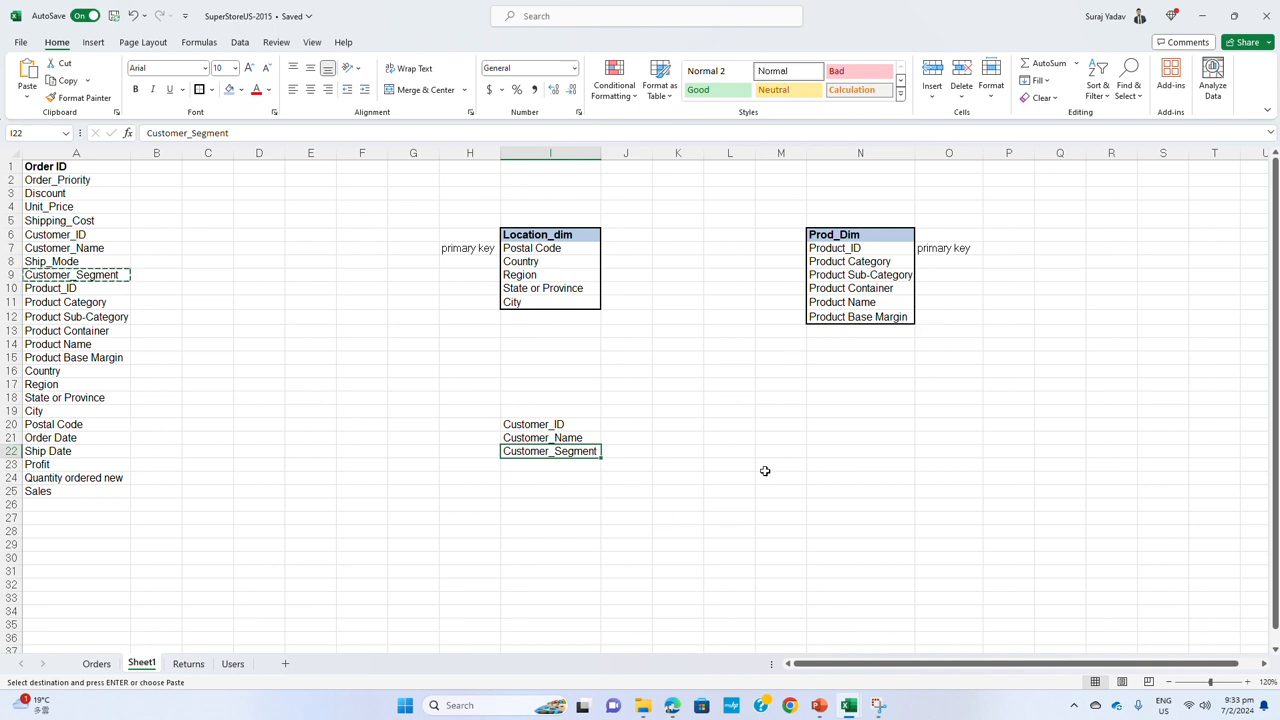
Label Customer_ID as "Primary Key" in H20
left_click_drag(573, 424, 572, 449)
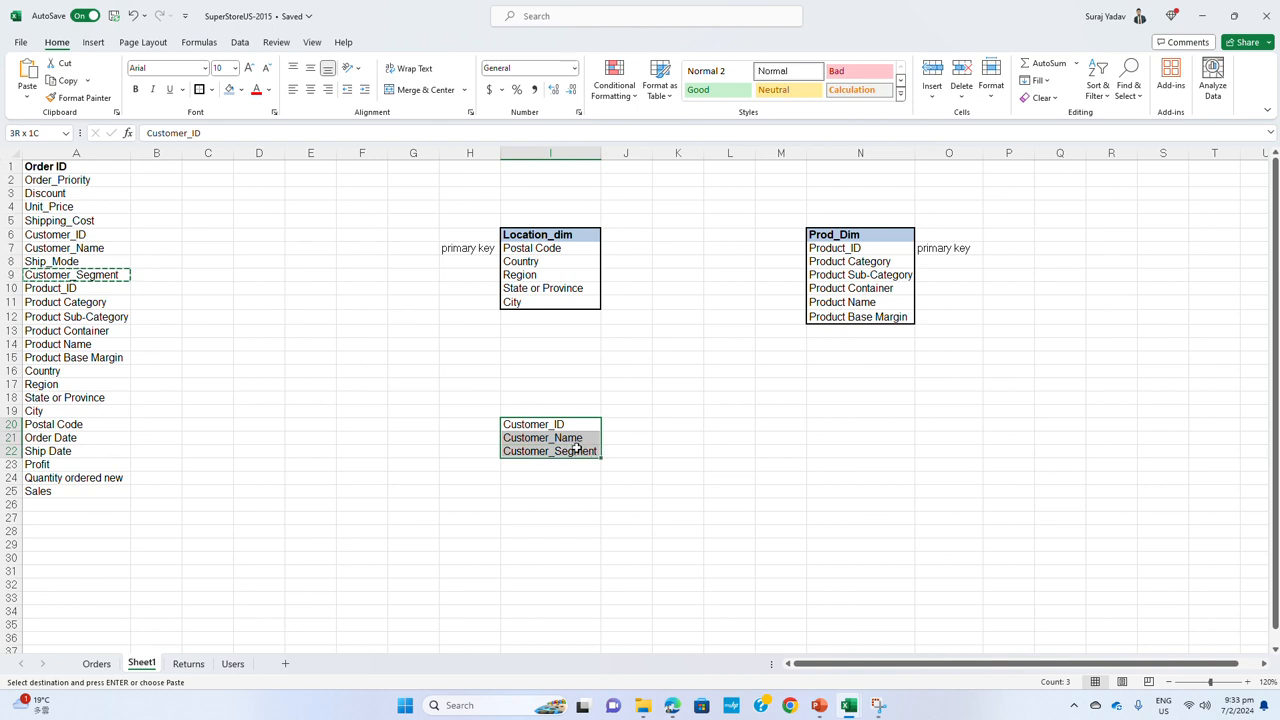
left_click(571, 424)
left_click(468, 424)
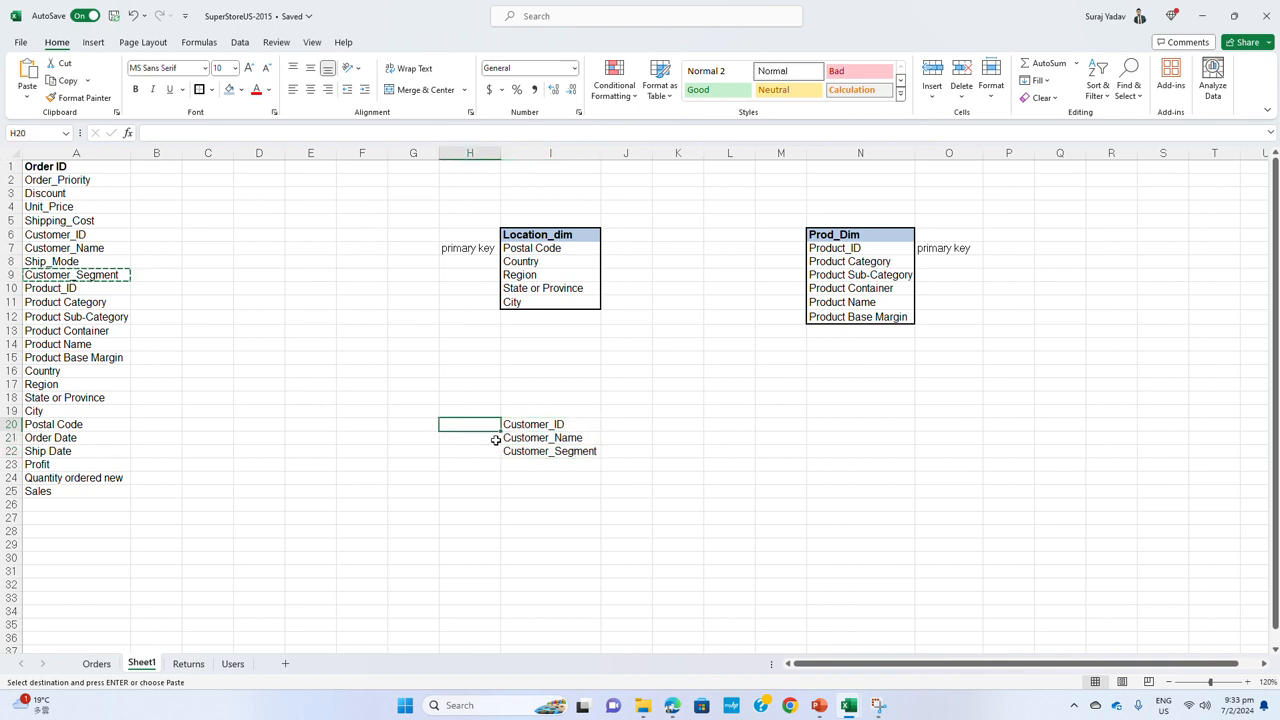
type("Primar")
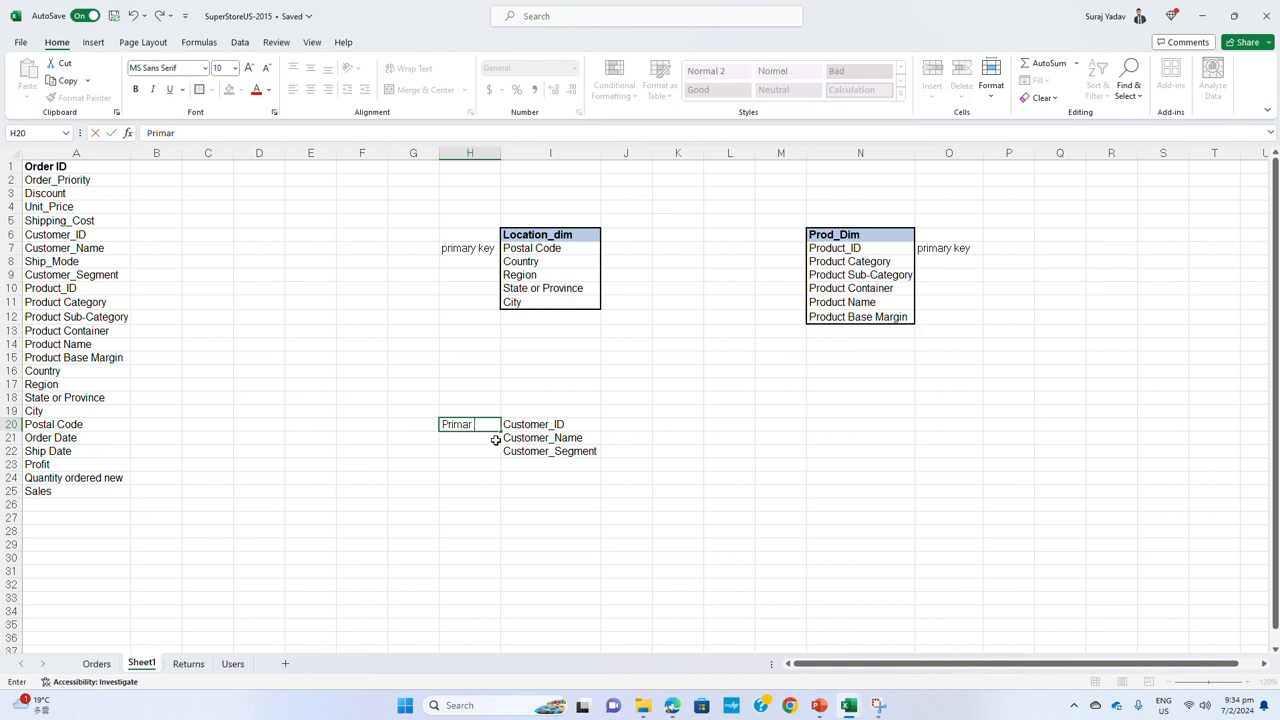
type("y Key")
key("Return")
Put a thick outside border around the customer fields I20 through I22 and fill the Customer_ID cell with light blue
left_click_drag(549, 427, 549, 451)
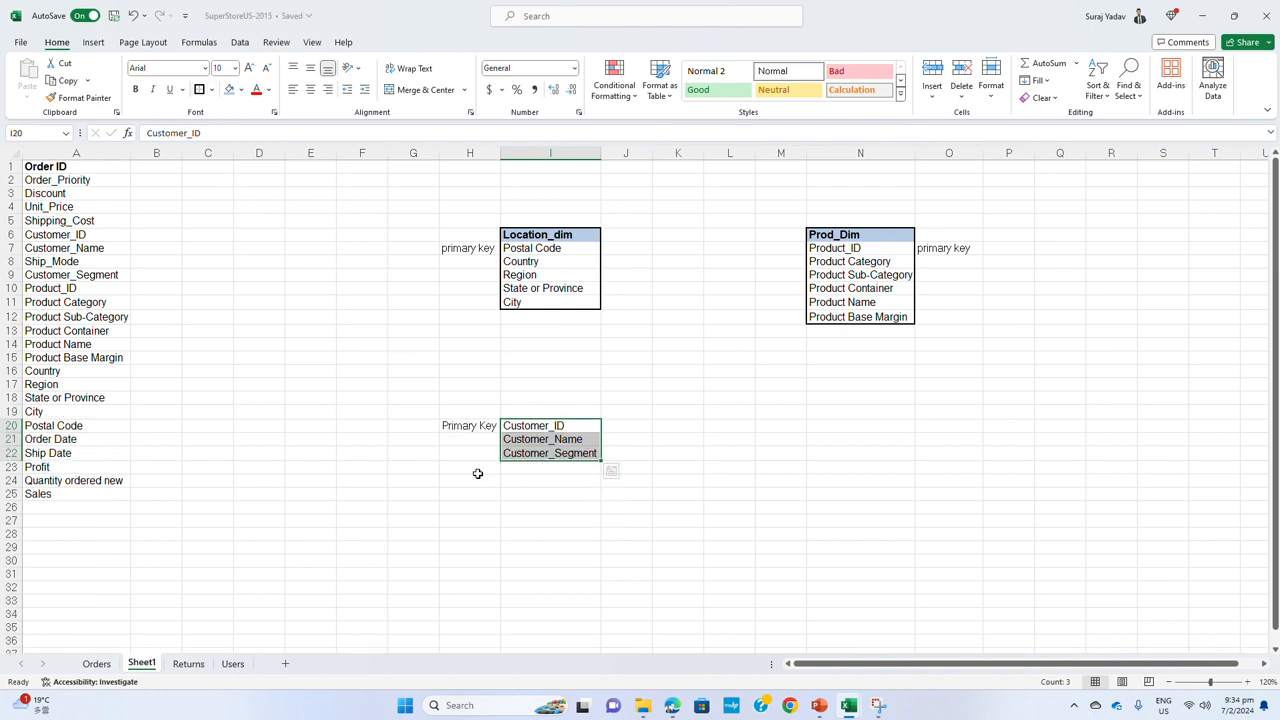
left_click(520, 490)
left_click(532, 429)
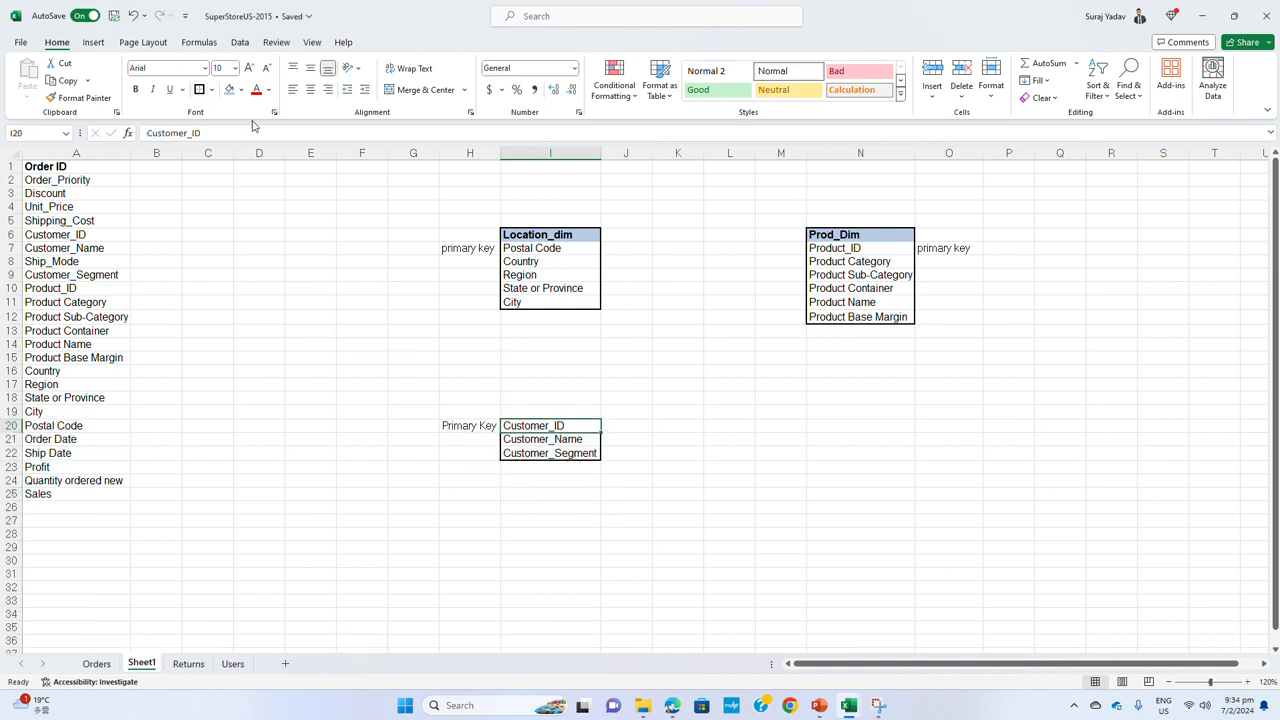
left_click(229, 89)
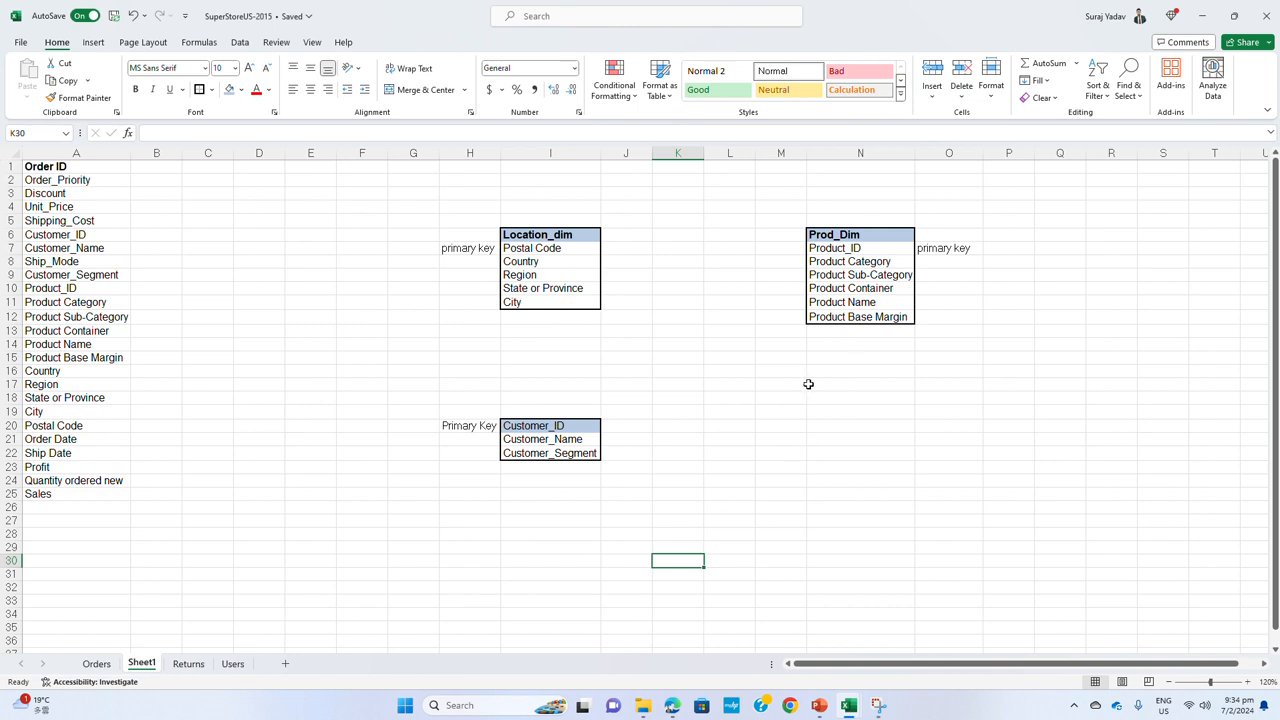
Widen column K and paste a copy of the full field list A1 through A25 starting at K12
left_click_drag(705, 153, 740, 153)
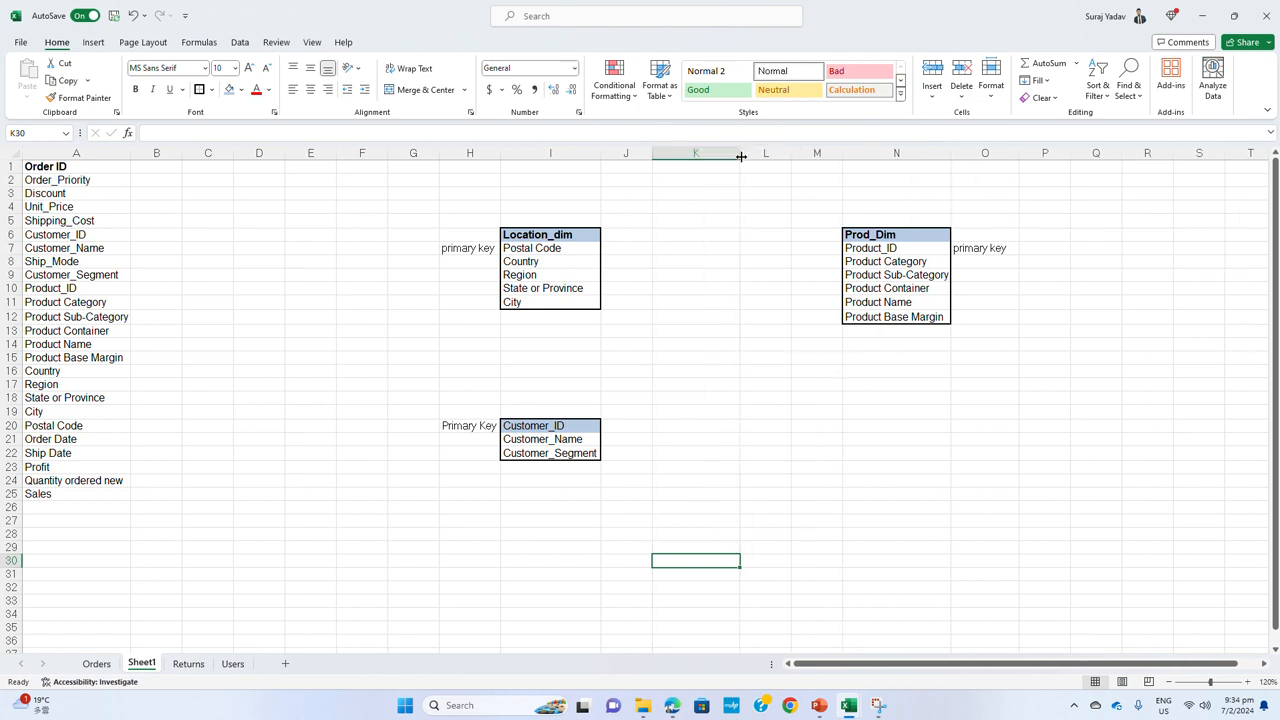
left_click(764, 287)
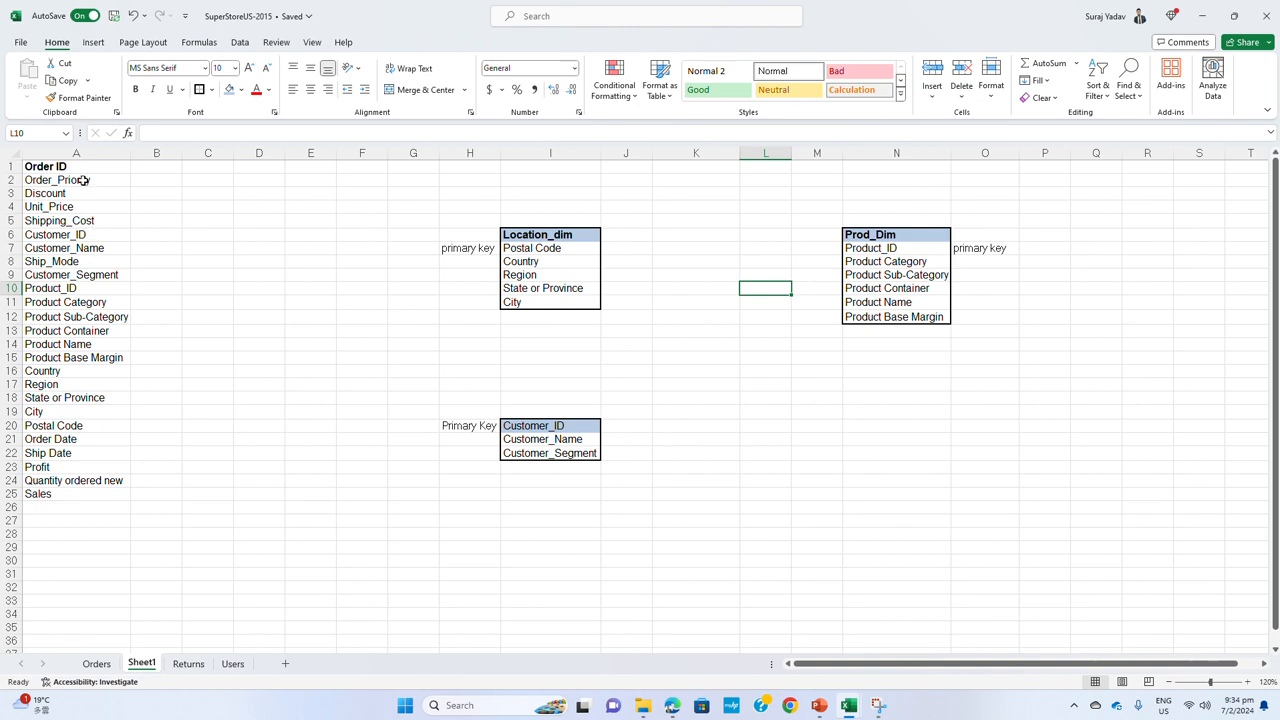
left_click_drag(79, 170, 75, 490)
key("ctrl+c")
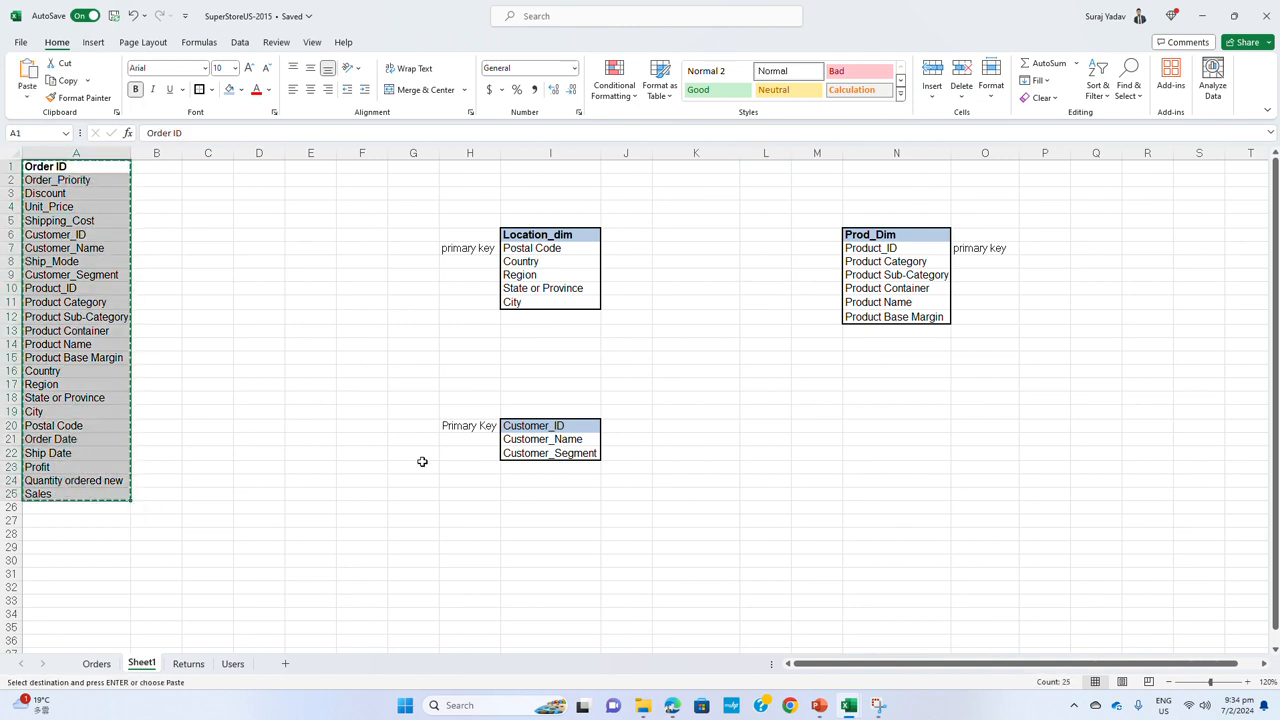
left_click(729, 320)
key("ctrl+v")
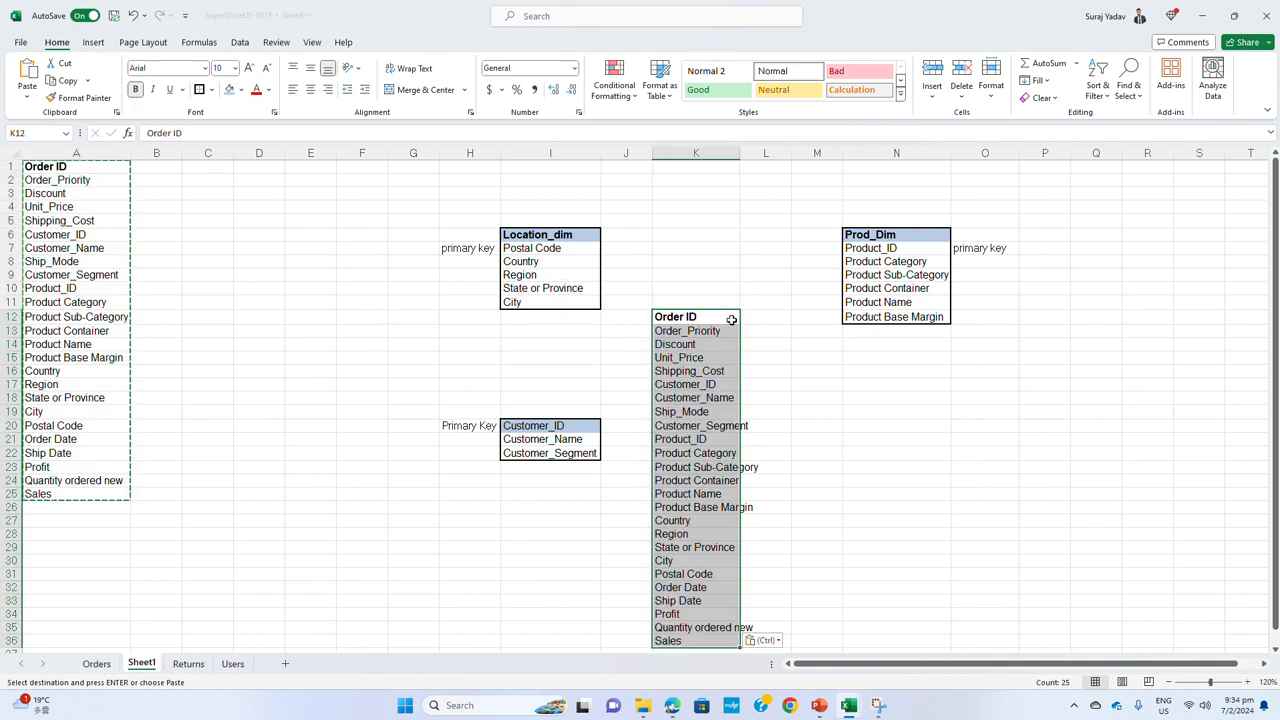
Move the copied field list up so it starts at K10 and widen column K a little more
left_click_drag(712, 312, 717, 286)
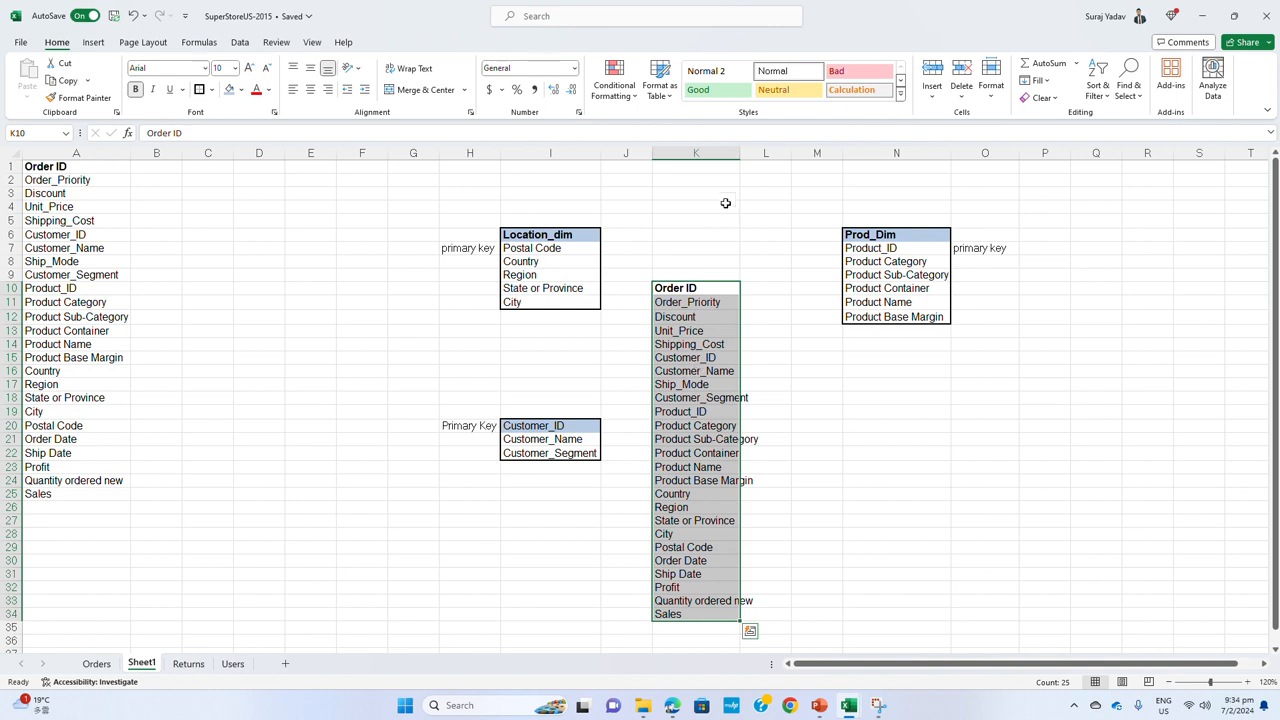
left_click_drag(740, 155, 754, 155)
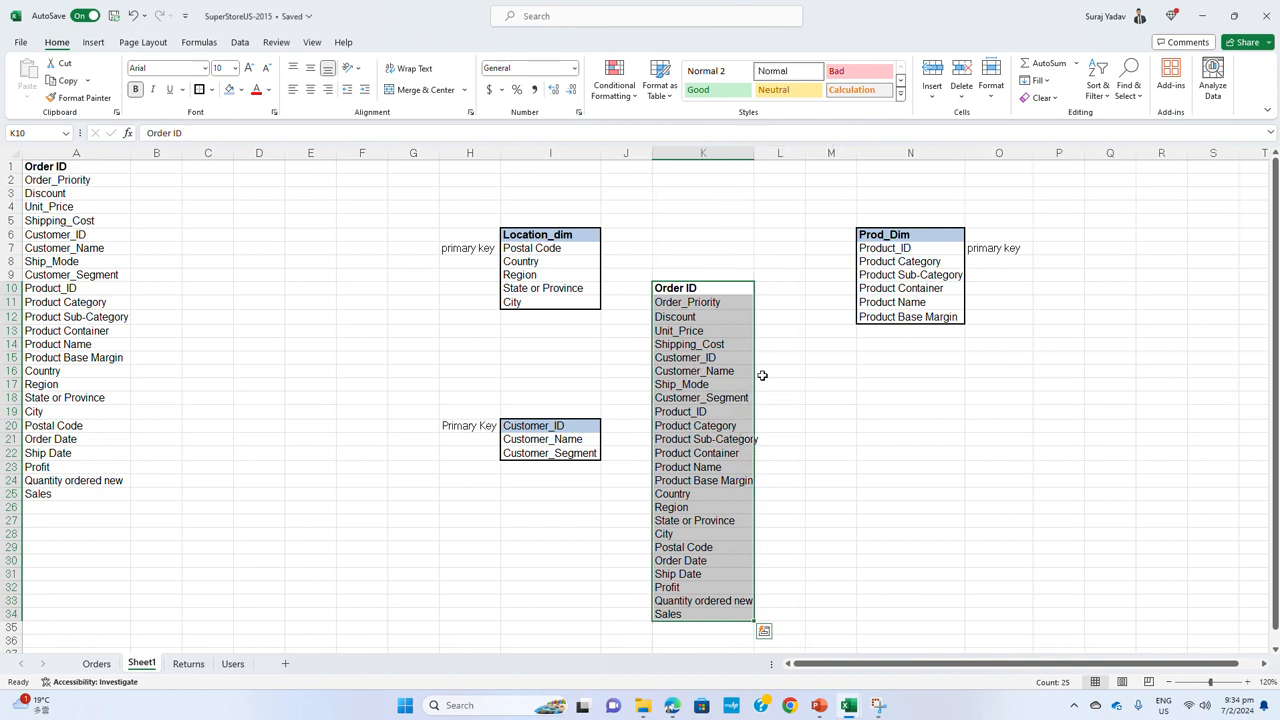
left_click(712, 335)
left_click(707, 290)
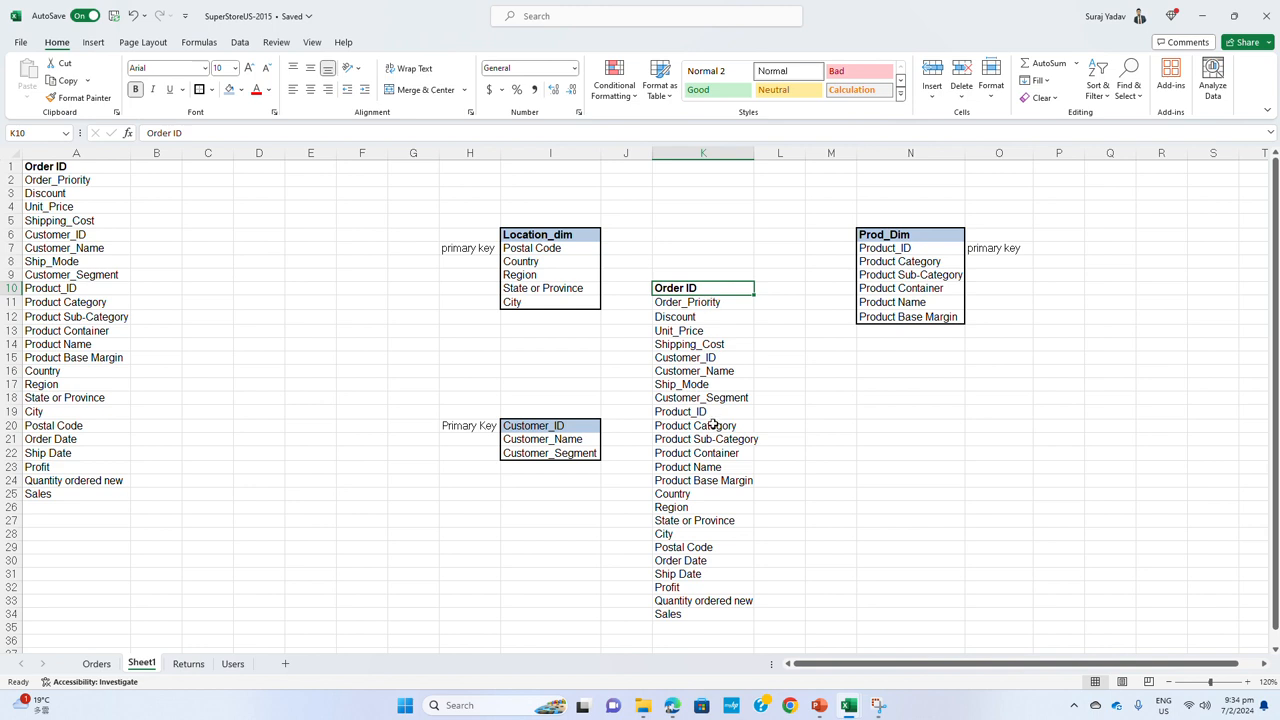
Delete Country, Region, State or Province and City from the copied list in column K and move Postal Code through Sales up to K25
left_click(484, 250)
left_click(538, 248)
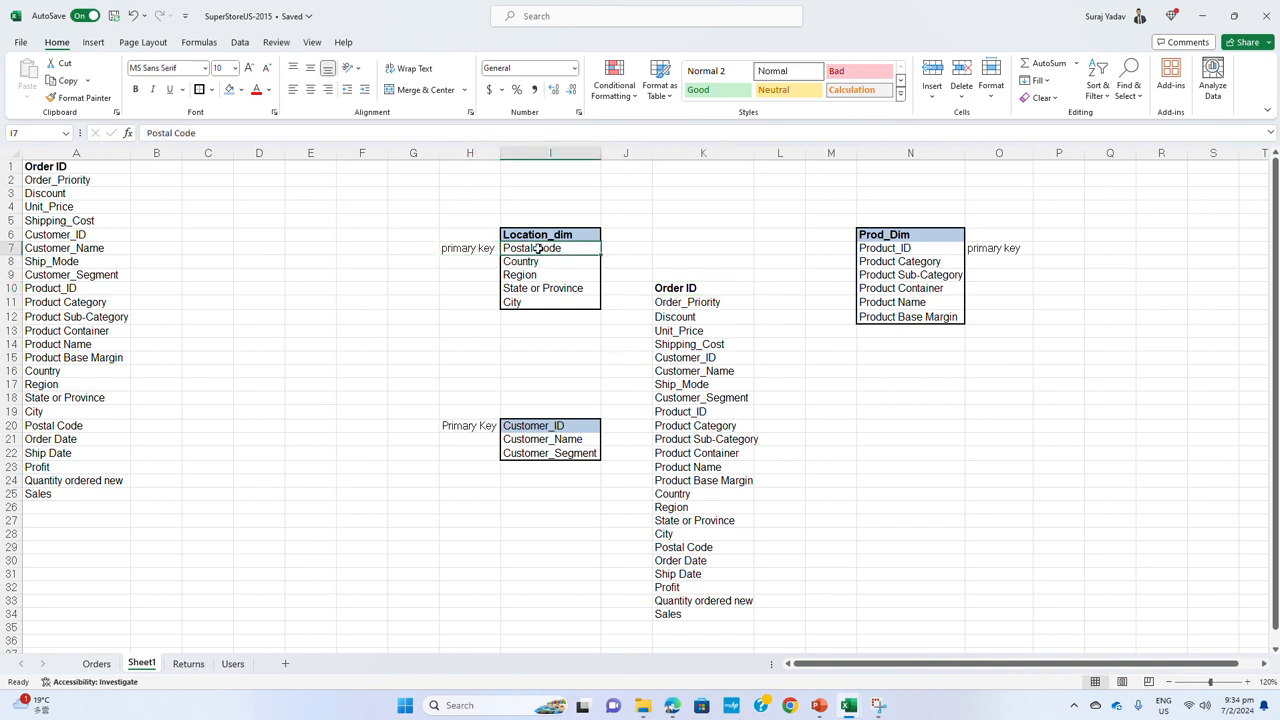
left_click(689, 549)
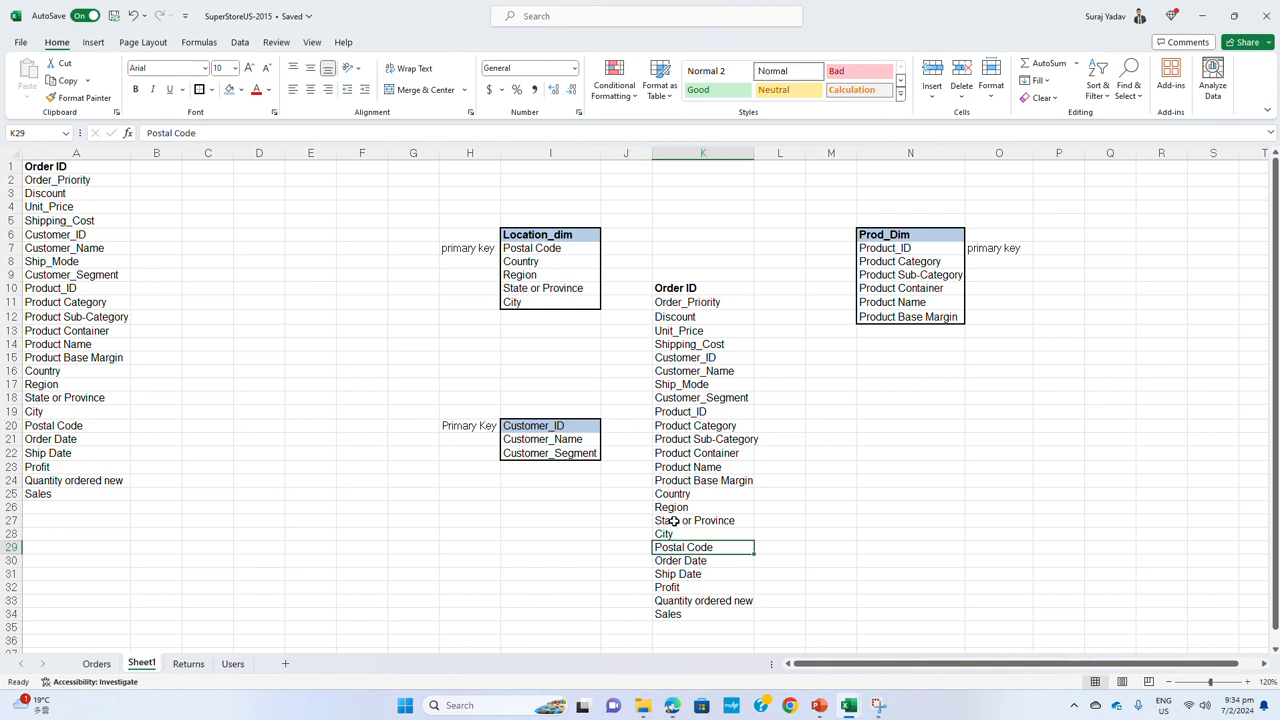
left_click_drag(522, 261, 545, 304)
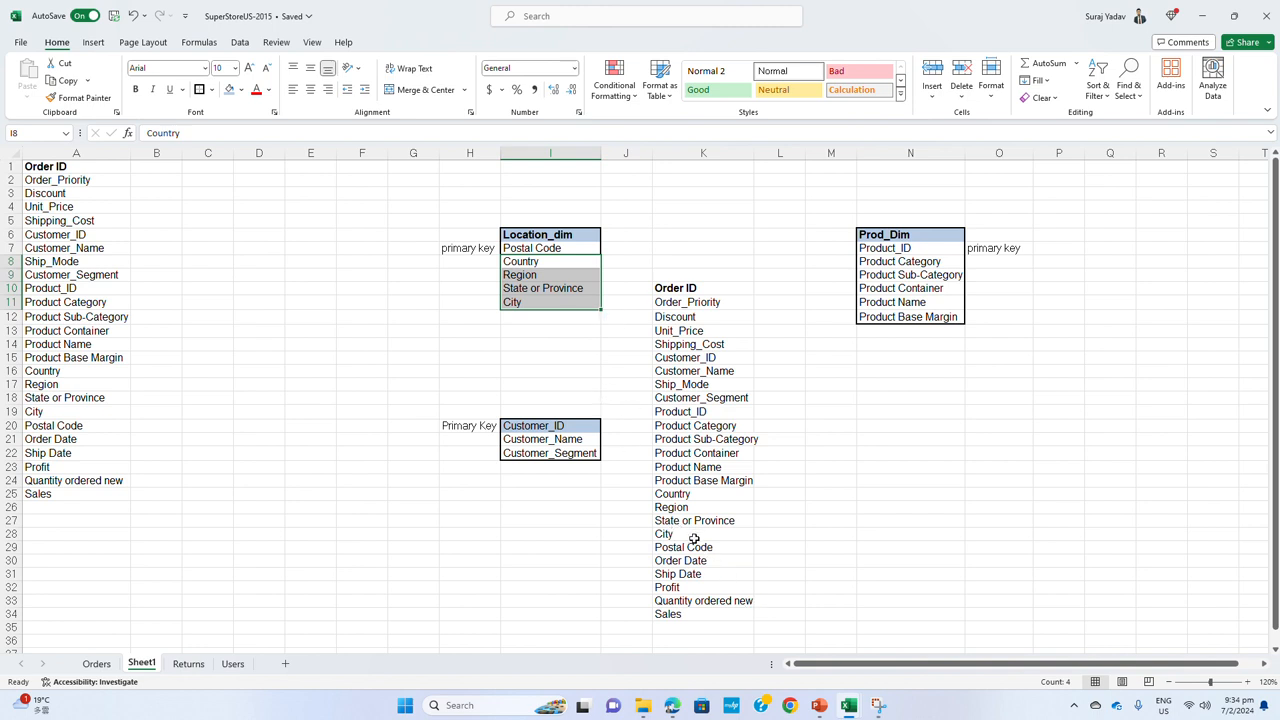
left_click_drag(689, 534, 694, 498)
key("Delete")
left_click(811, 506)
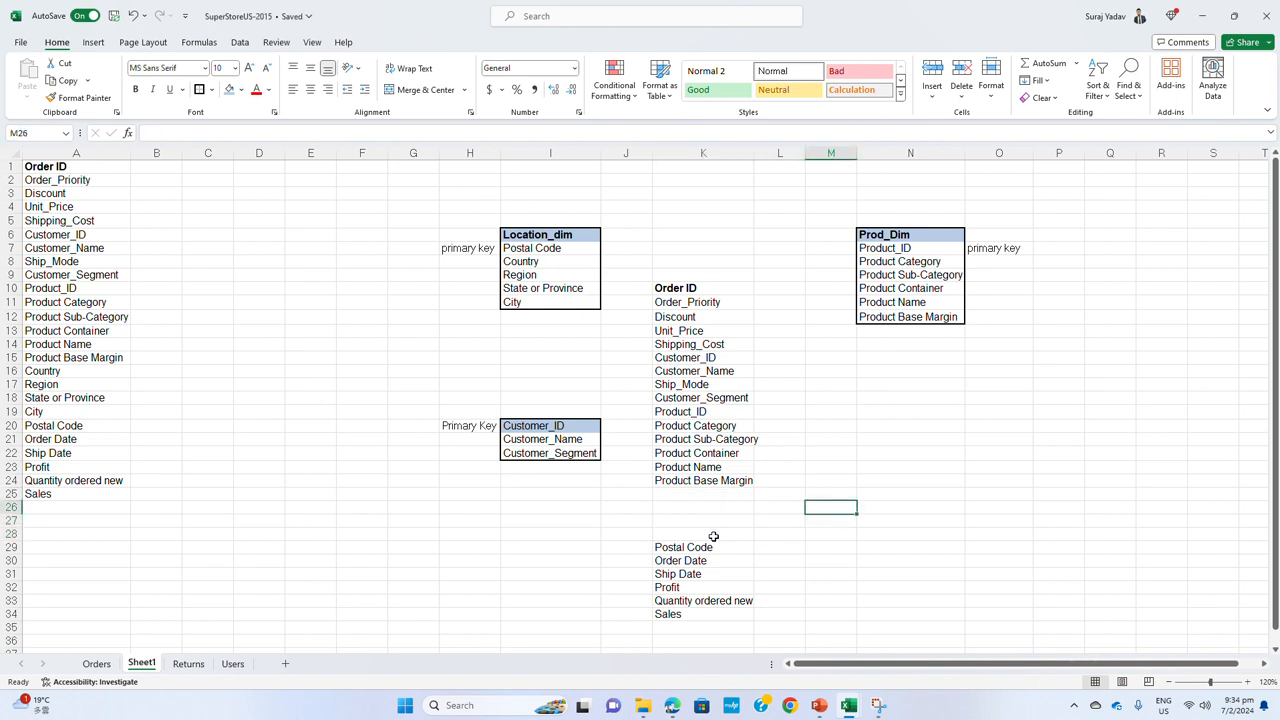
left_click_drag(712, 548, 708, 614)
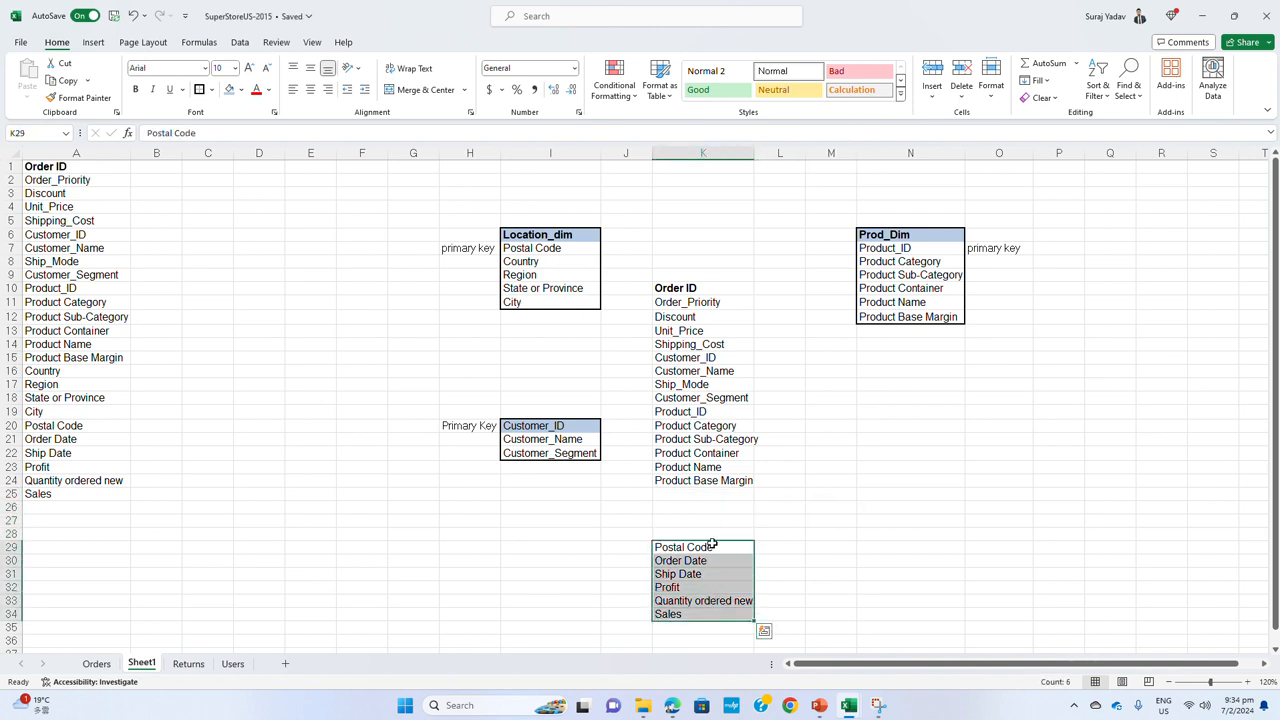
left_click_drag(712, 543, 720, 495)
left_click(829, 507)
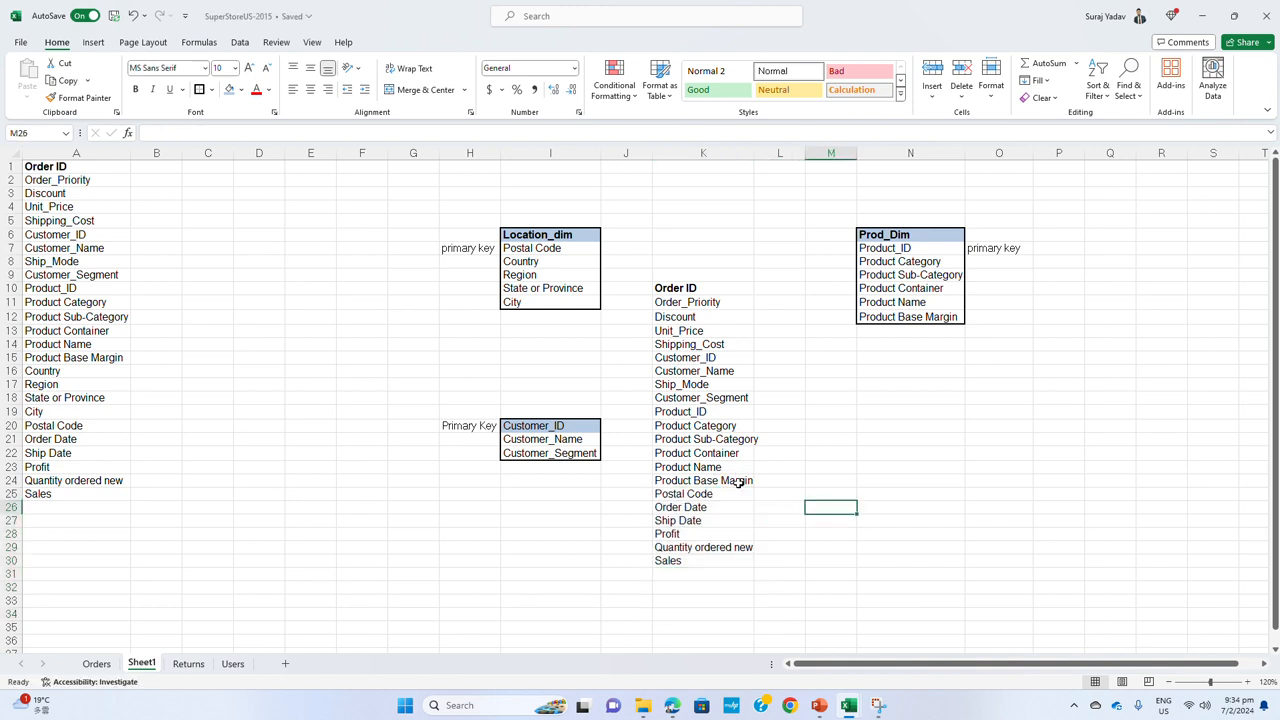
Delete Product Category through Product Base Margin from the copied list and move Postal Code through Sales up to K20, directly below Product_ID
left_click(728, 480)
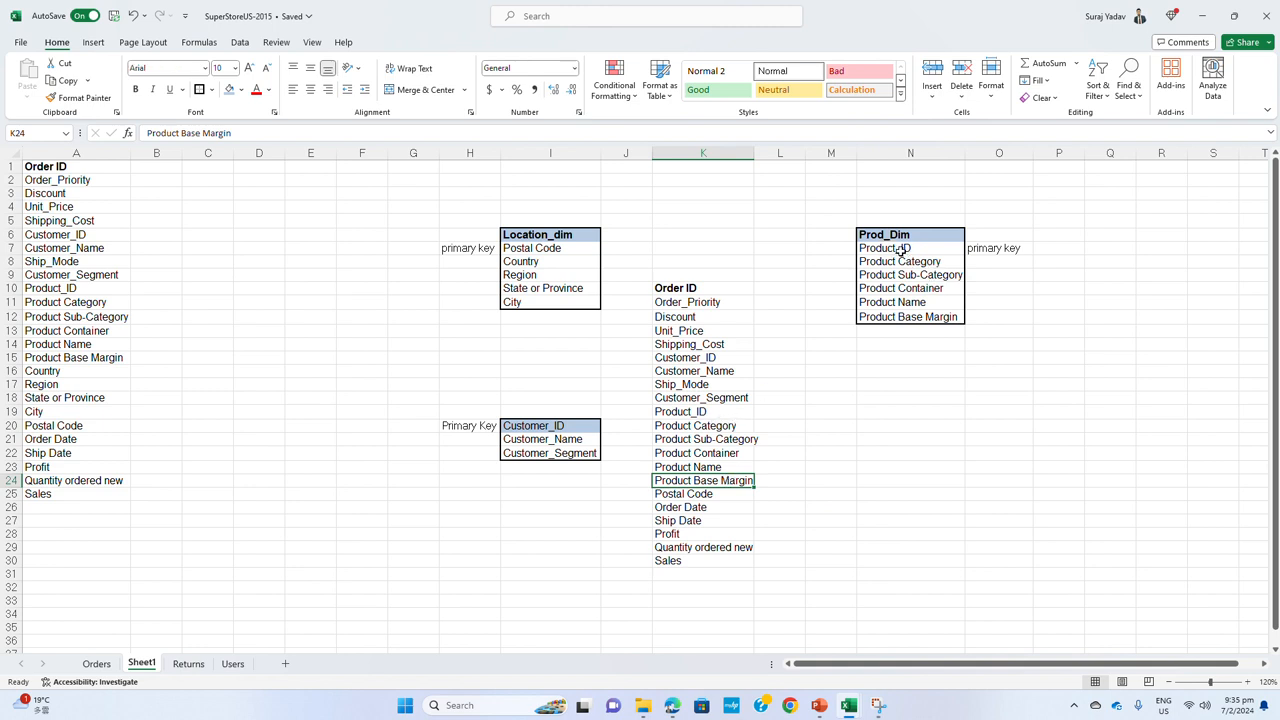
left_click(706, 411)
left_click_drag(706, 426, 703, 560)
key("Delete")
left_click_drag(724, 489, 732, 430)
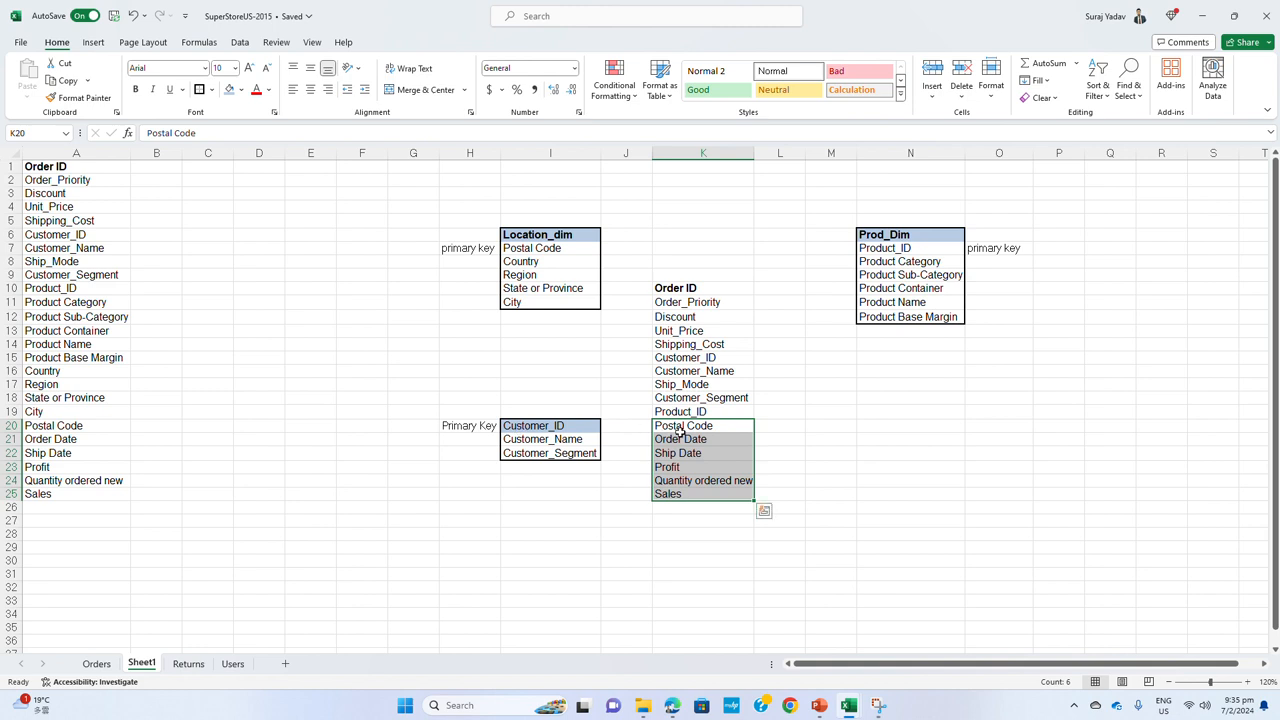
Remove Customer_Name and Customer_Segment from the copied list and close the gaps so Ship_Mode is in K16 and Product_ID in K17
left_click(706, 371)
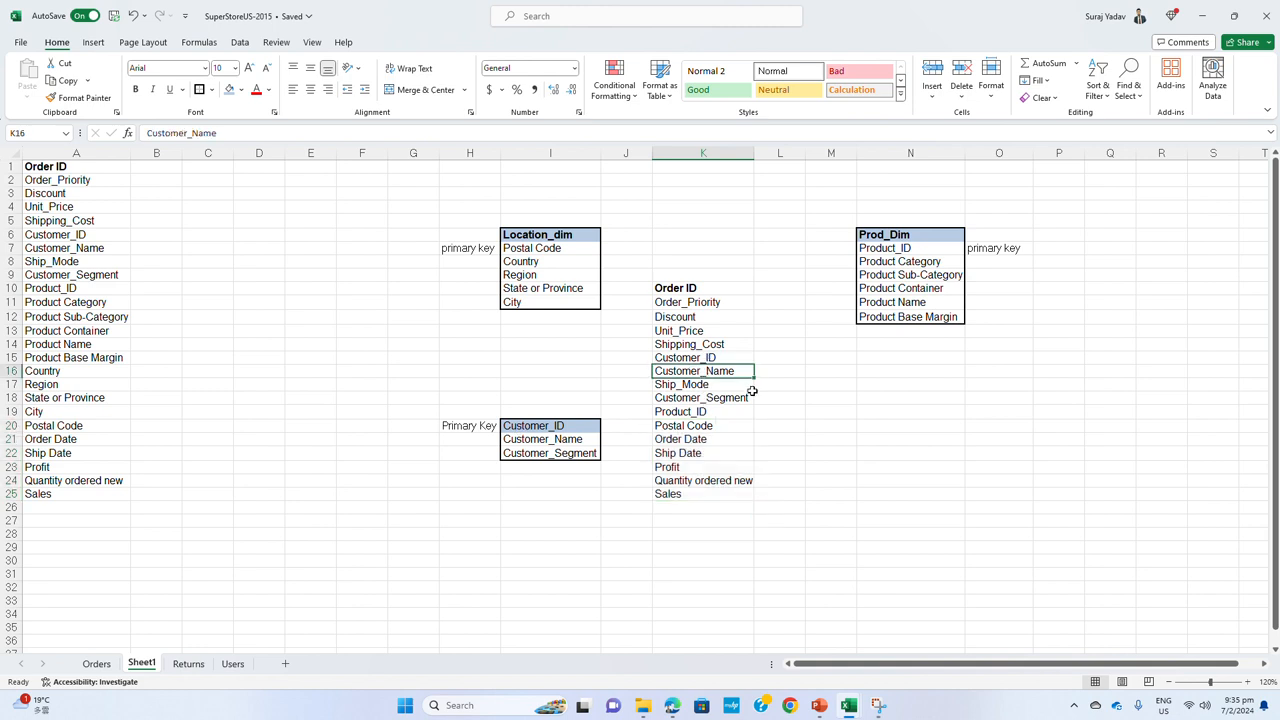
left_click_drag(751, 391, 710, 495)
left_click(722, 385)
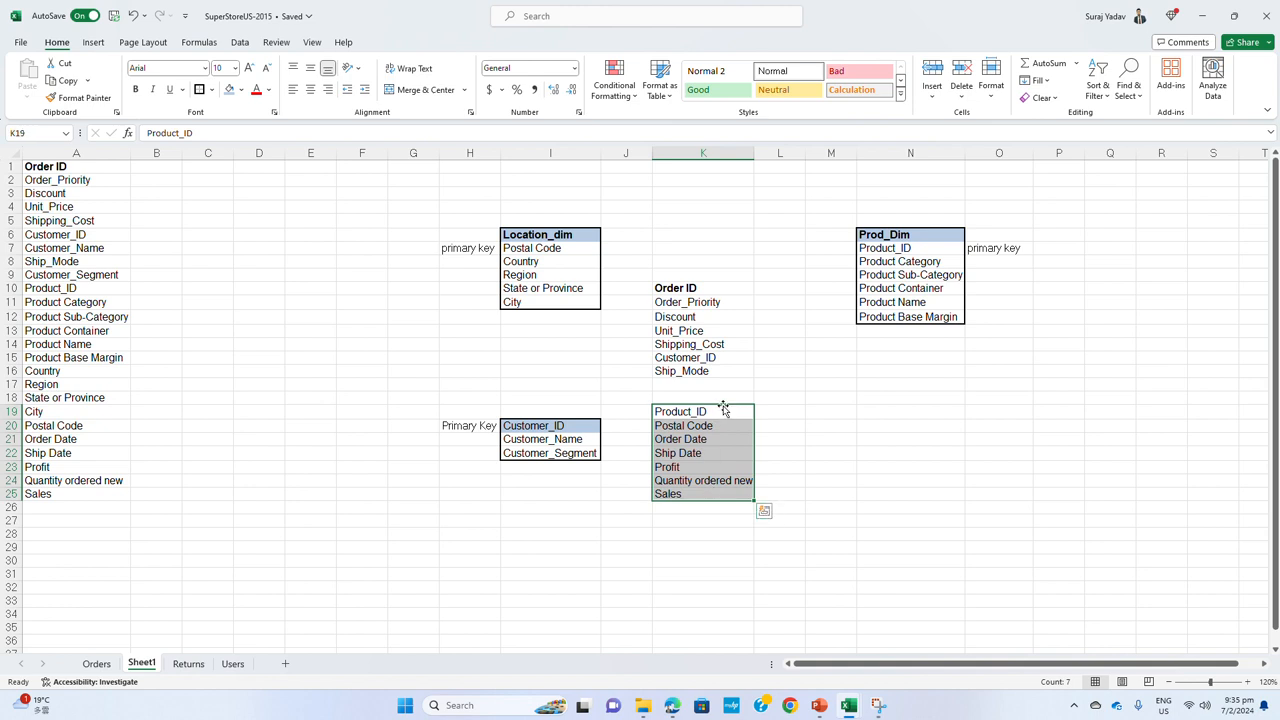
left_click_drag(723, 408, 740, 378)
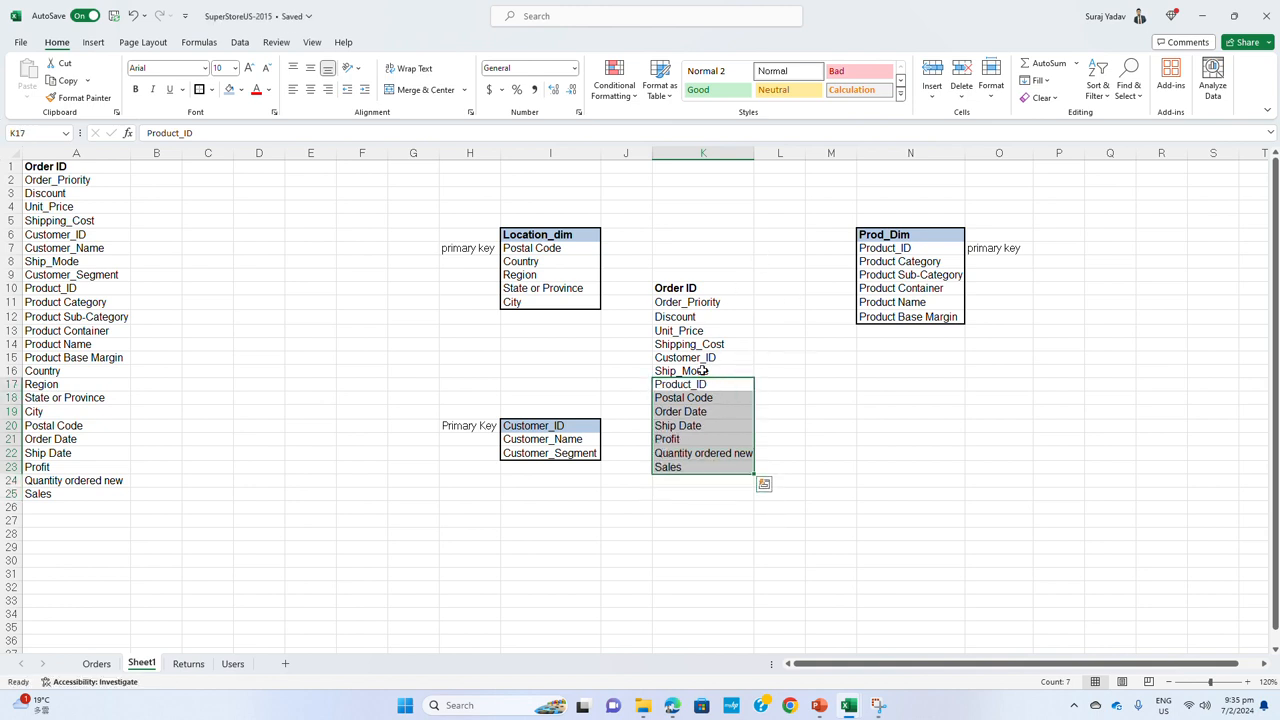
Review the remaining order fields in column K against the keys and attributes of the location, customer and product tables
left_click(706, 288)
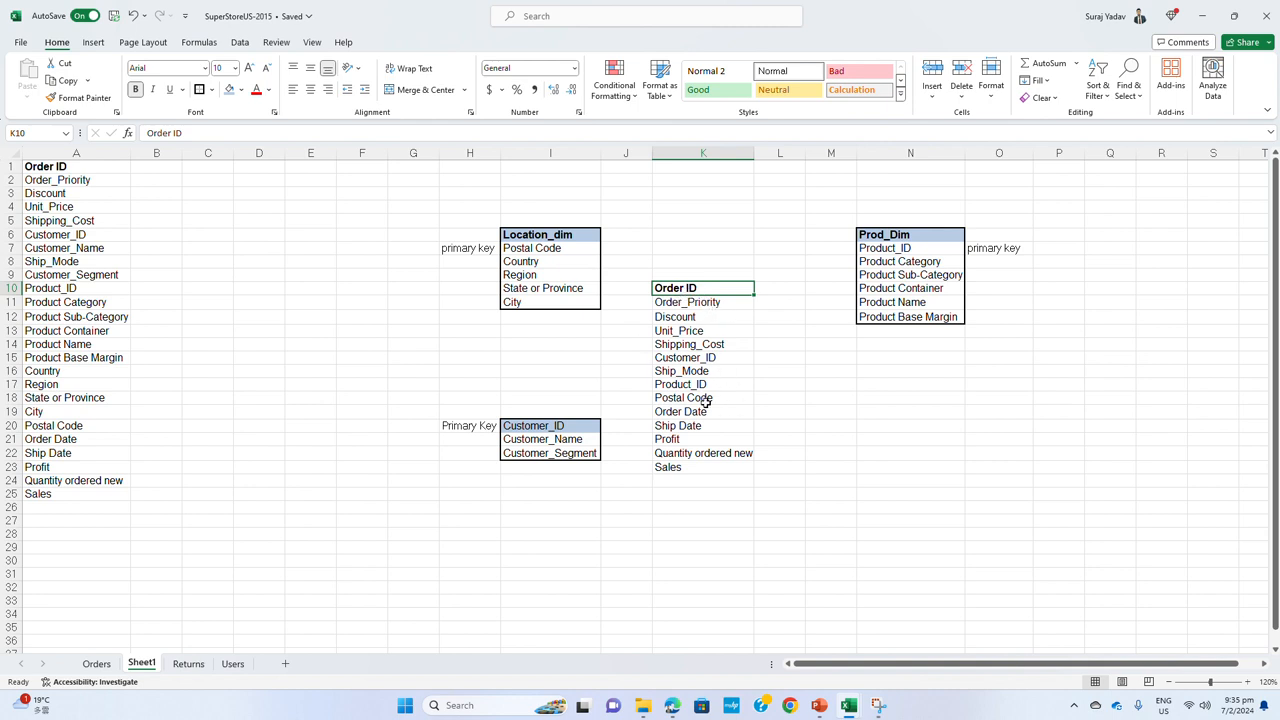
left_click(692, 303)
left_click(690, 317)
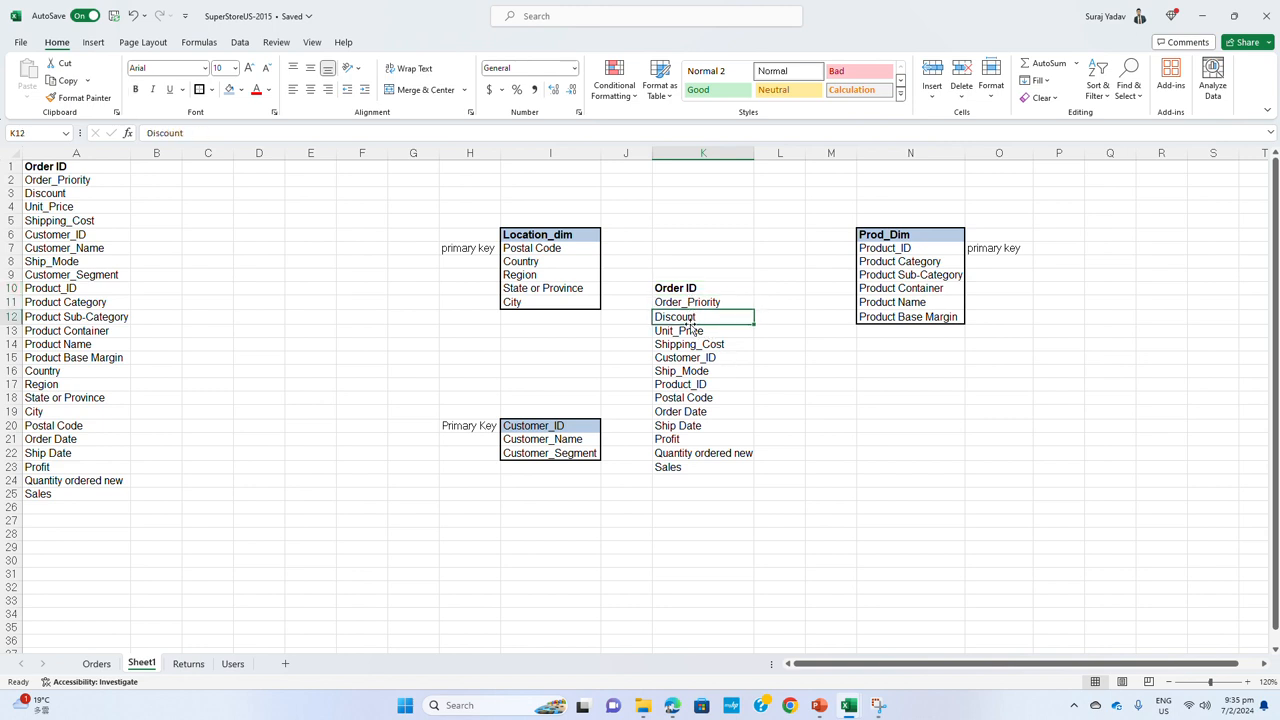
left_click_drag(705, 291, 700, 466)
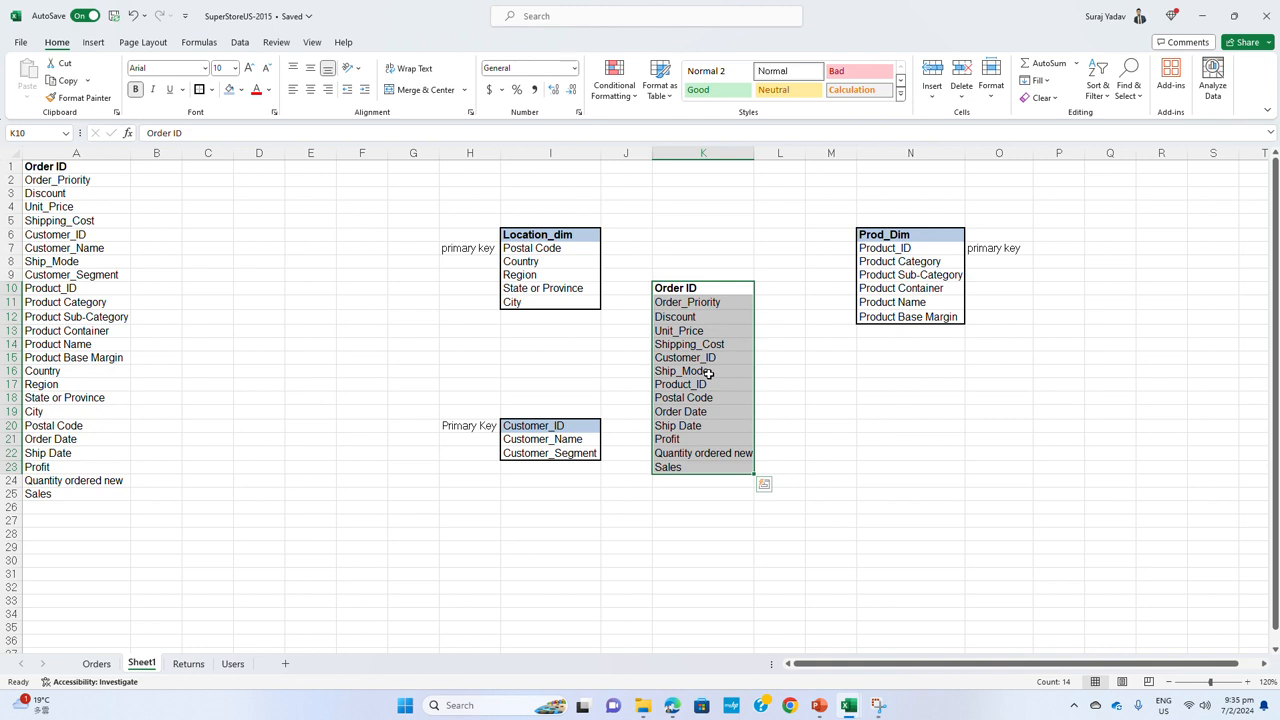
left_click(688, 295)
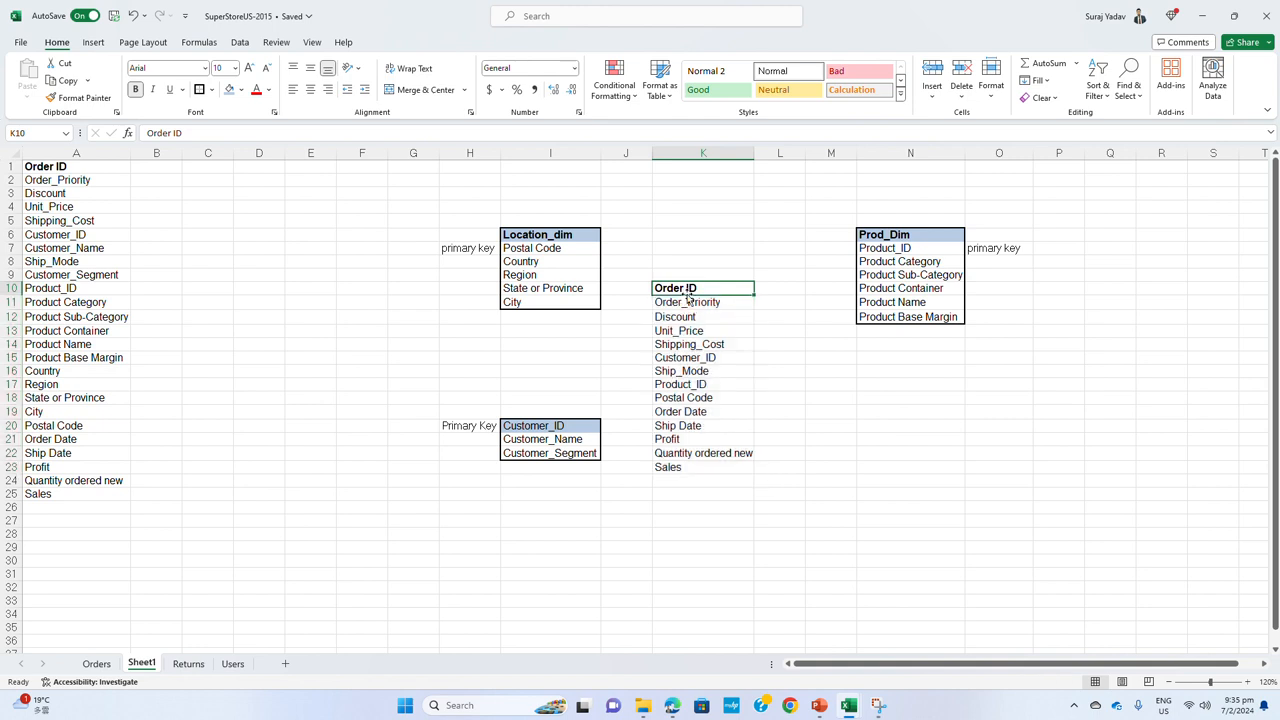
left_click(693, 303)
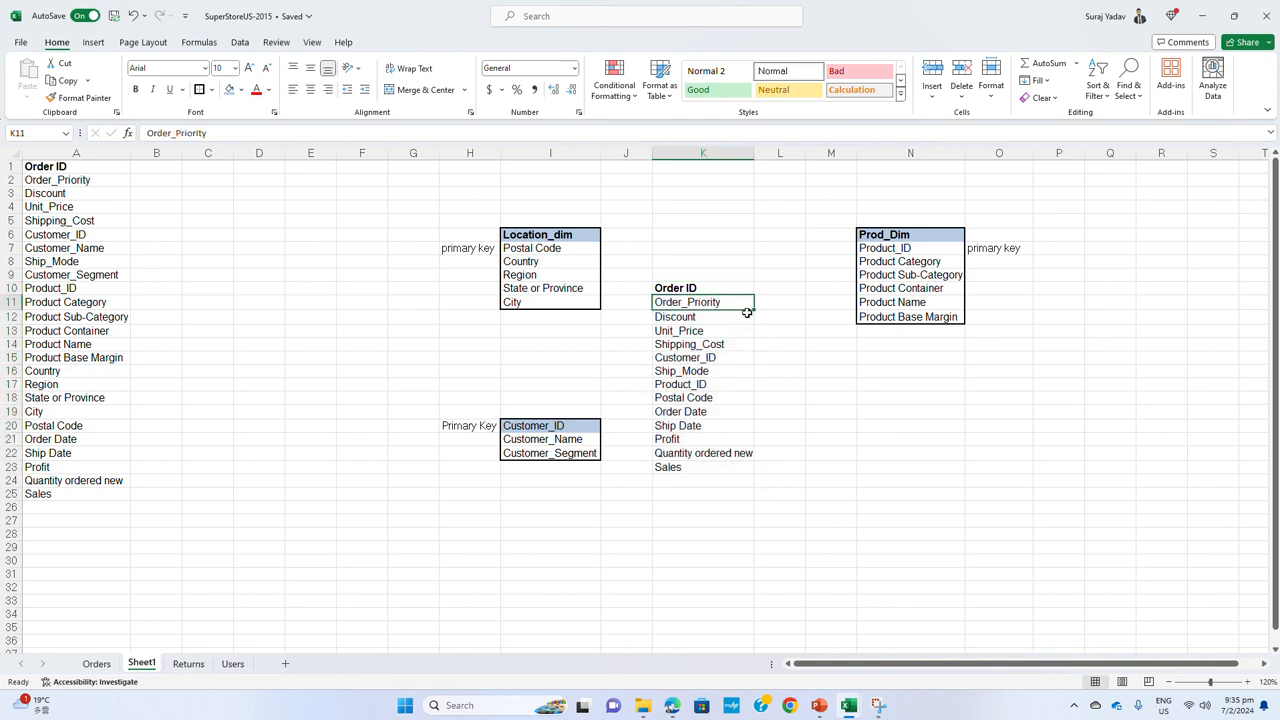
left_click(712, 318)
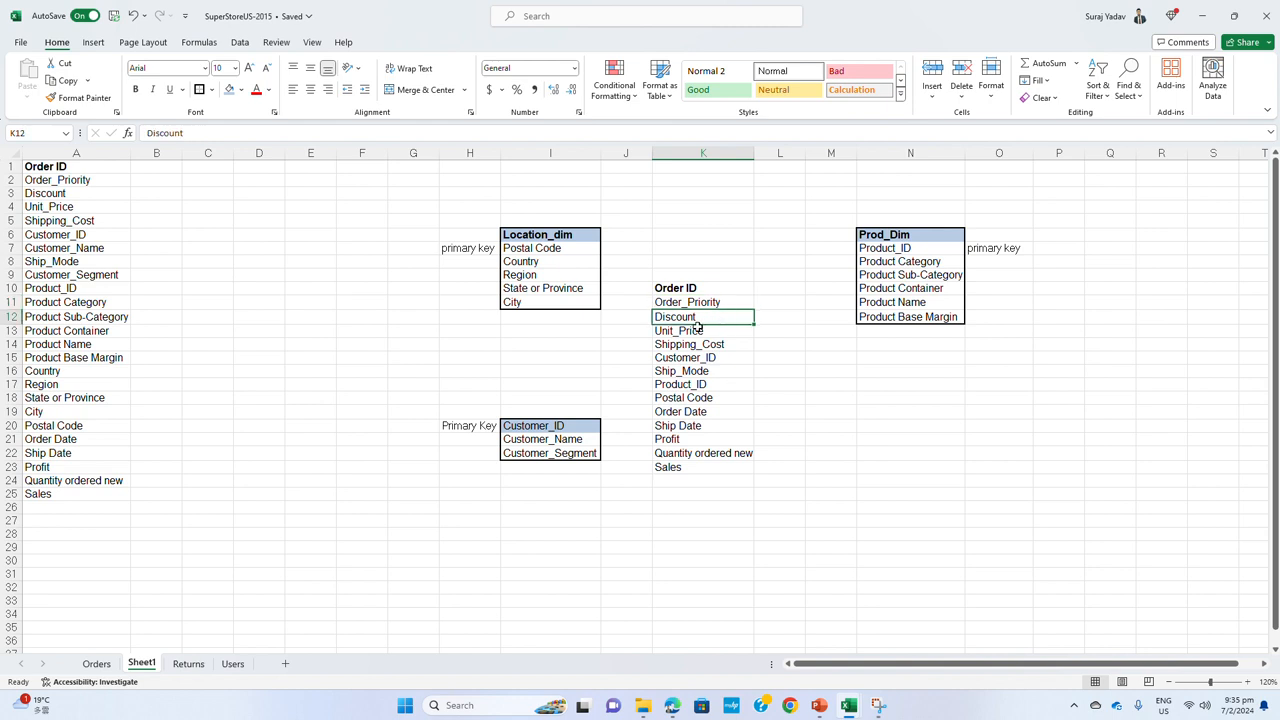
left_click(688, 331)
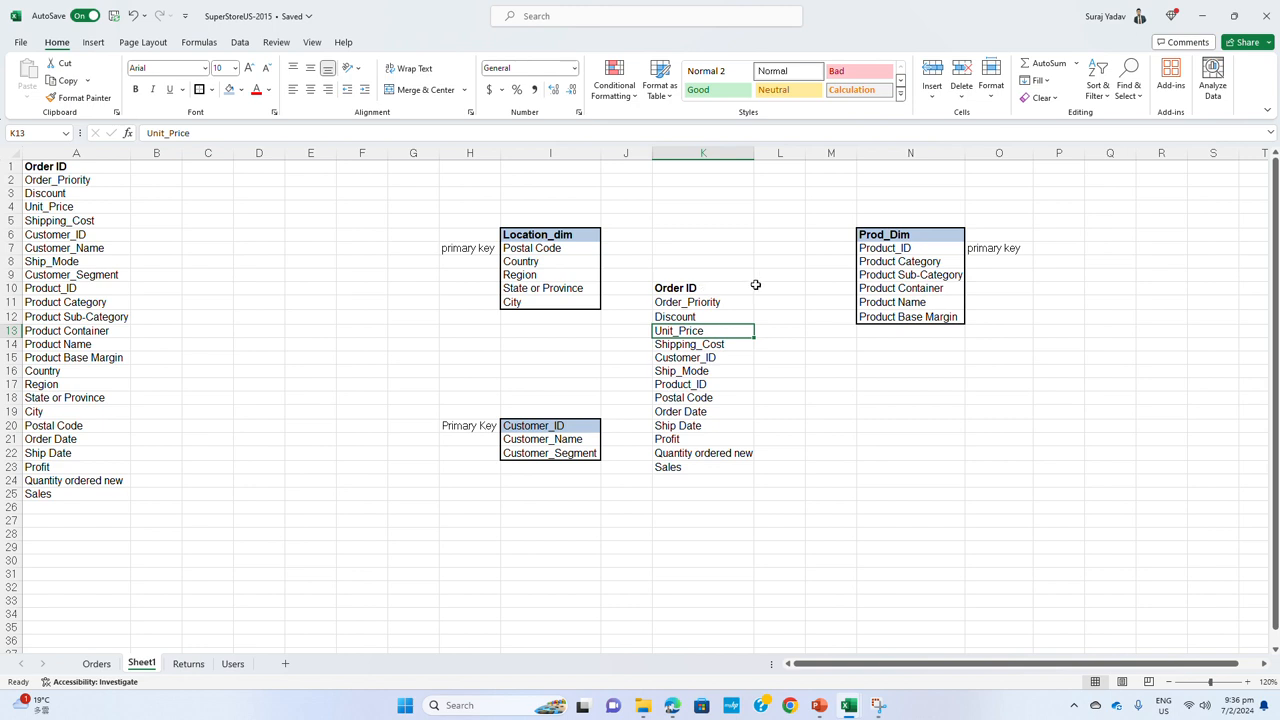
left_click_drag(737, 289, 733, 468)
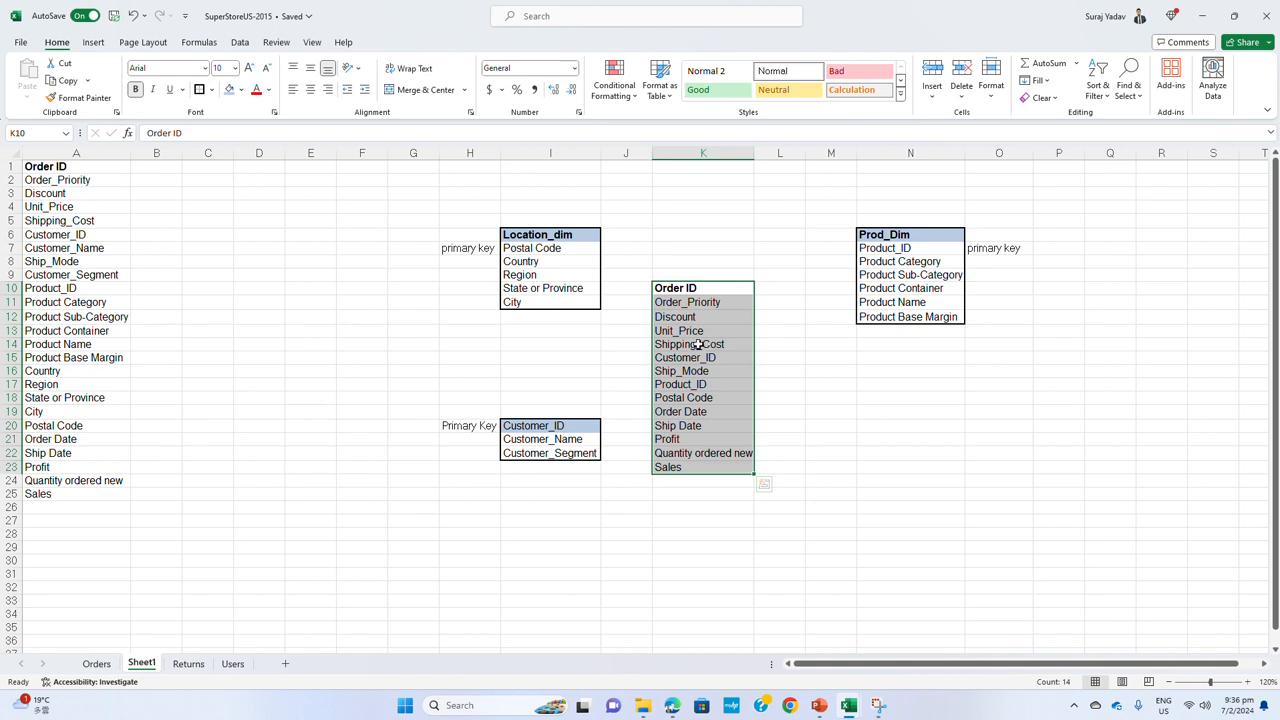
left_click(548, 427)
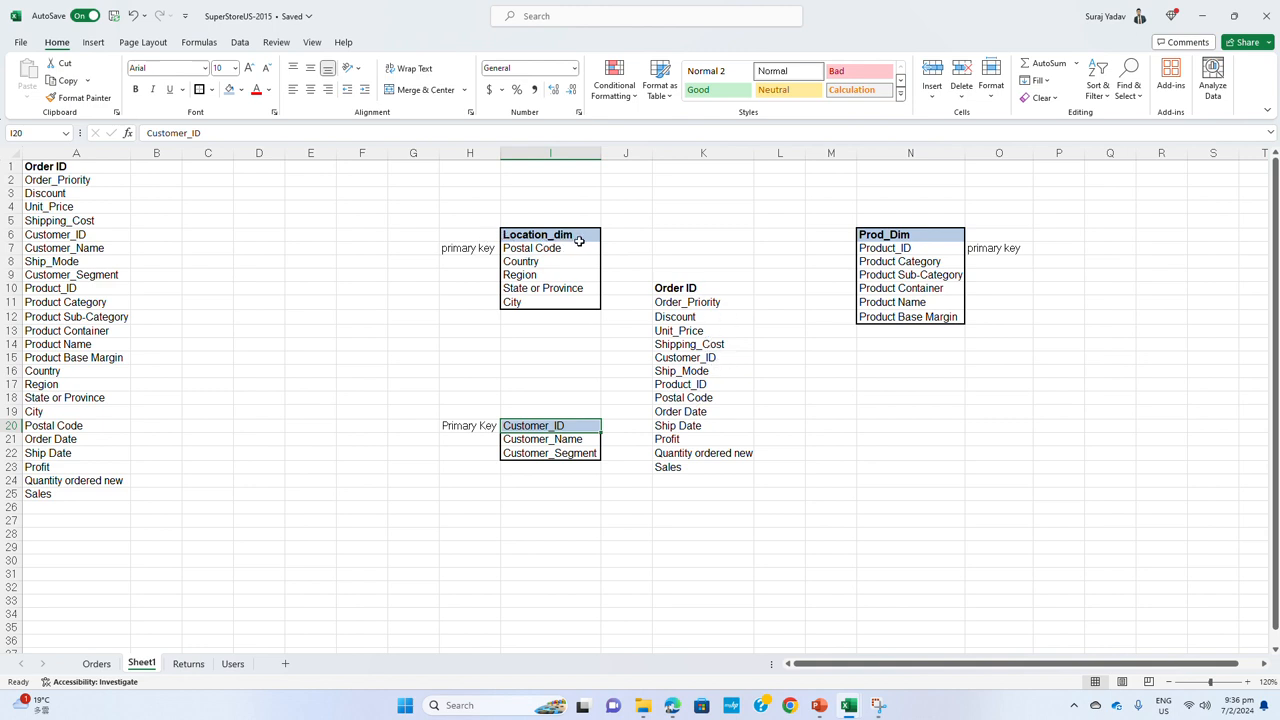
left_click(541, 247)
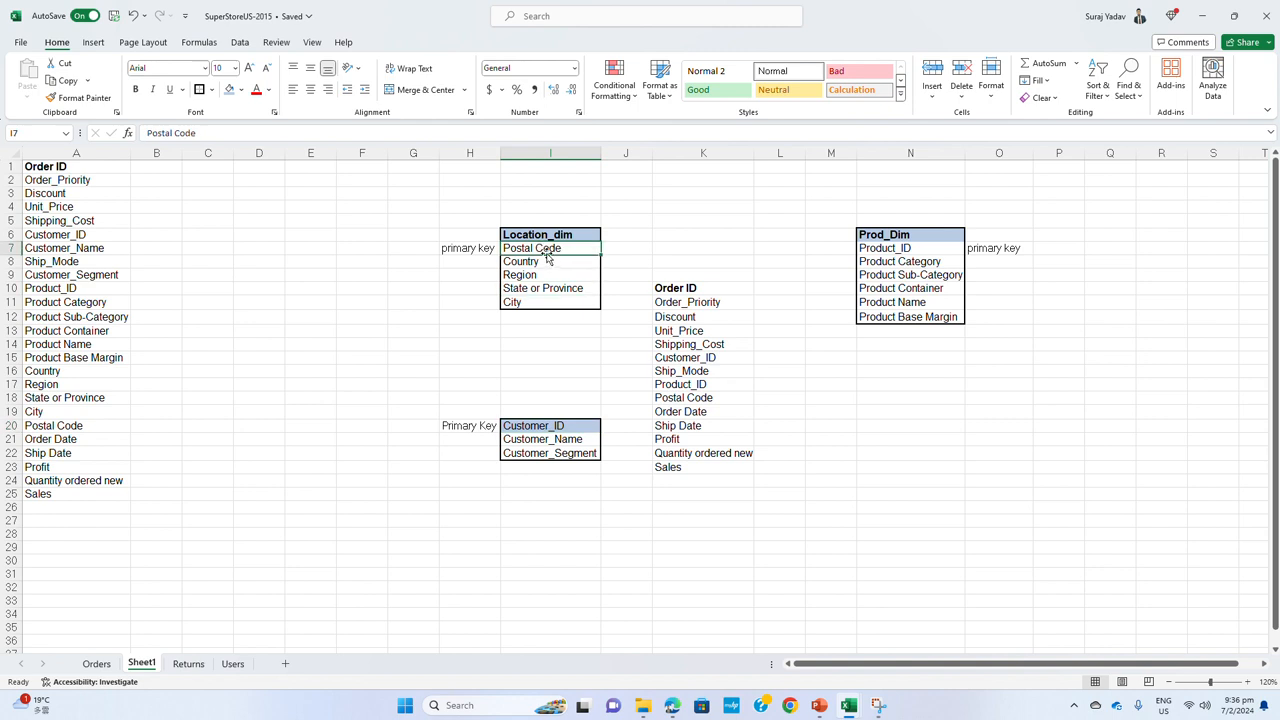
left_click_drag(540, 261, 540, 297)
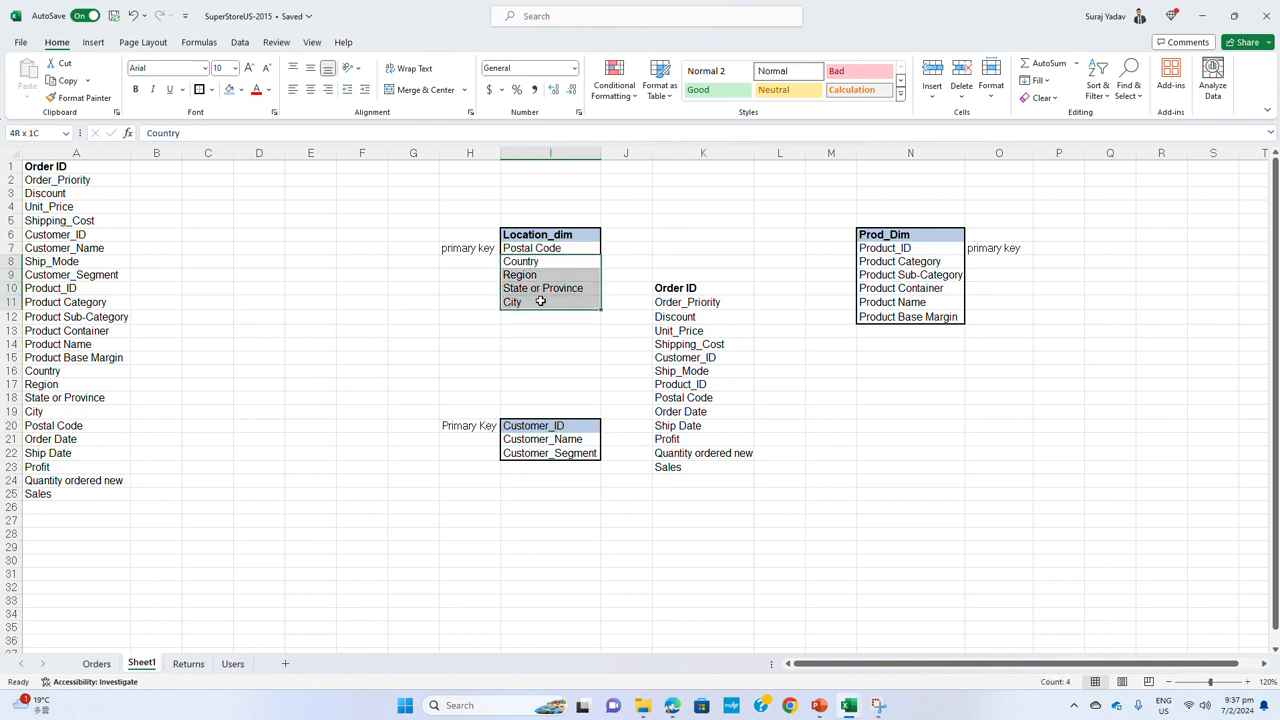
left_click(885, 251)
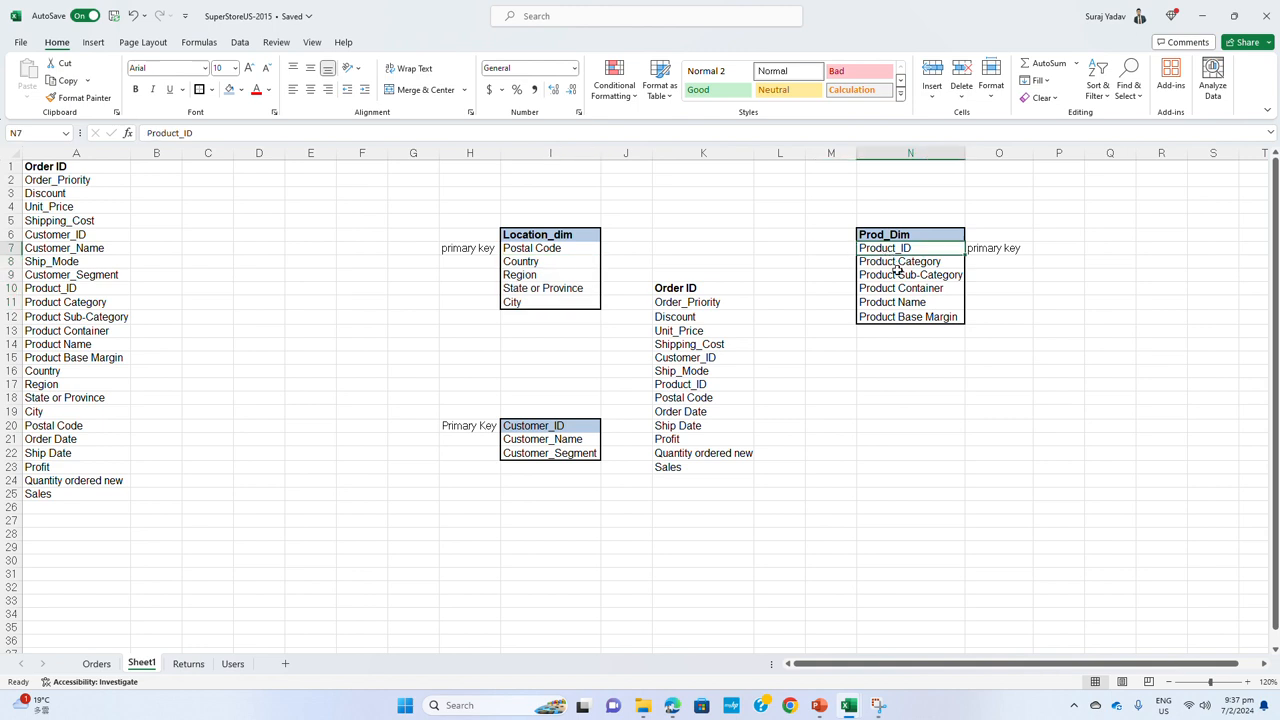
left_click(706, 411)
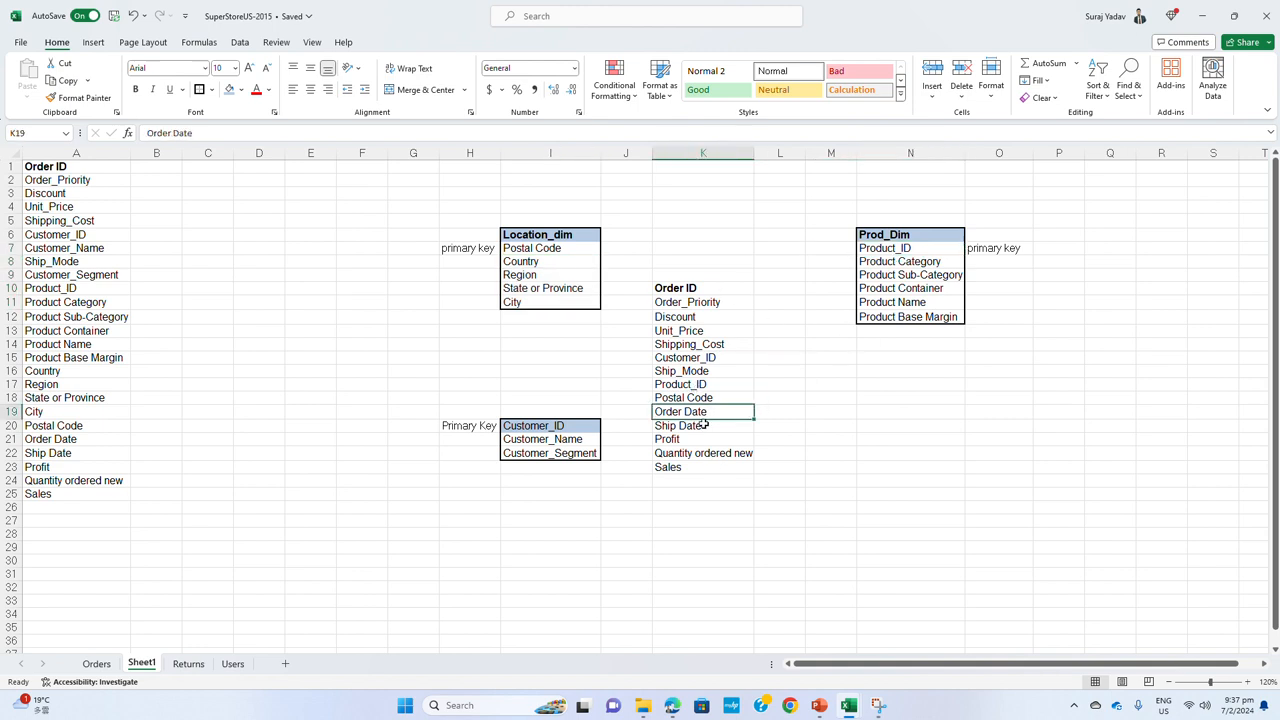
left_click(702, 427)
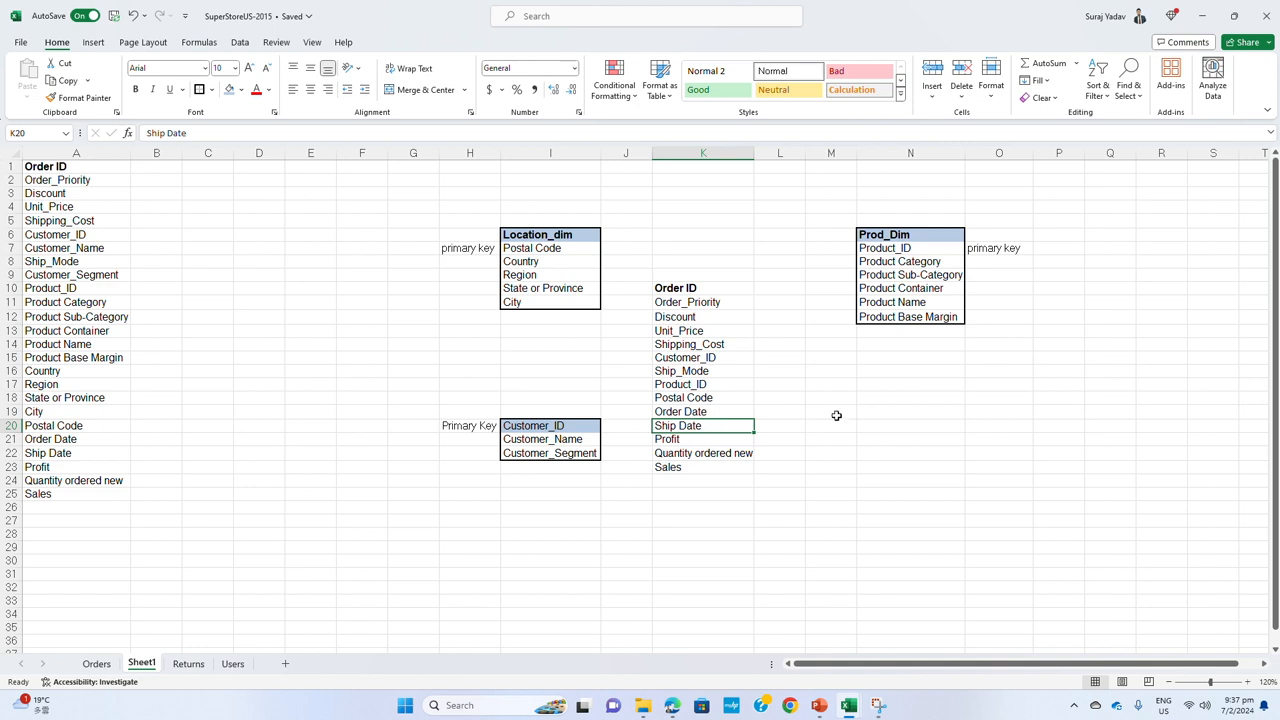
Start a date dimension table with the heading Date_Dim in N19 and the field Date in N20
left_click(871, 411)
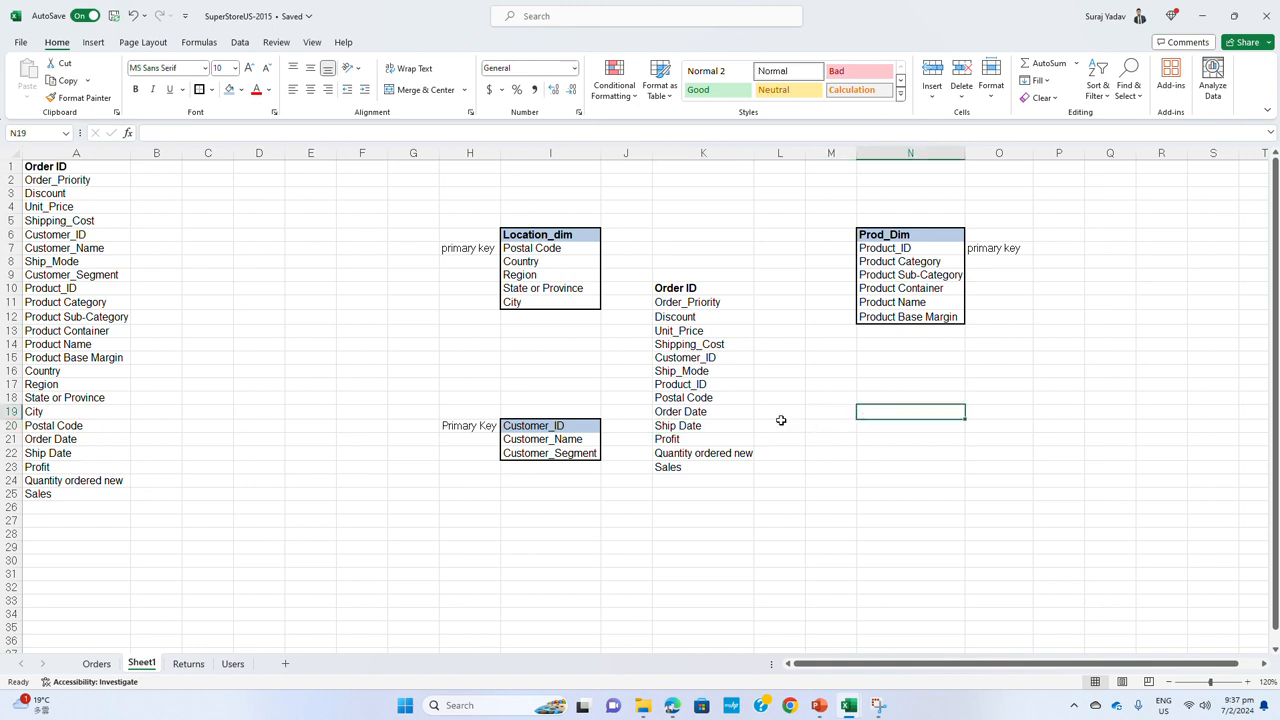
type("Date_")
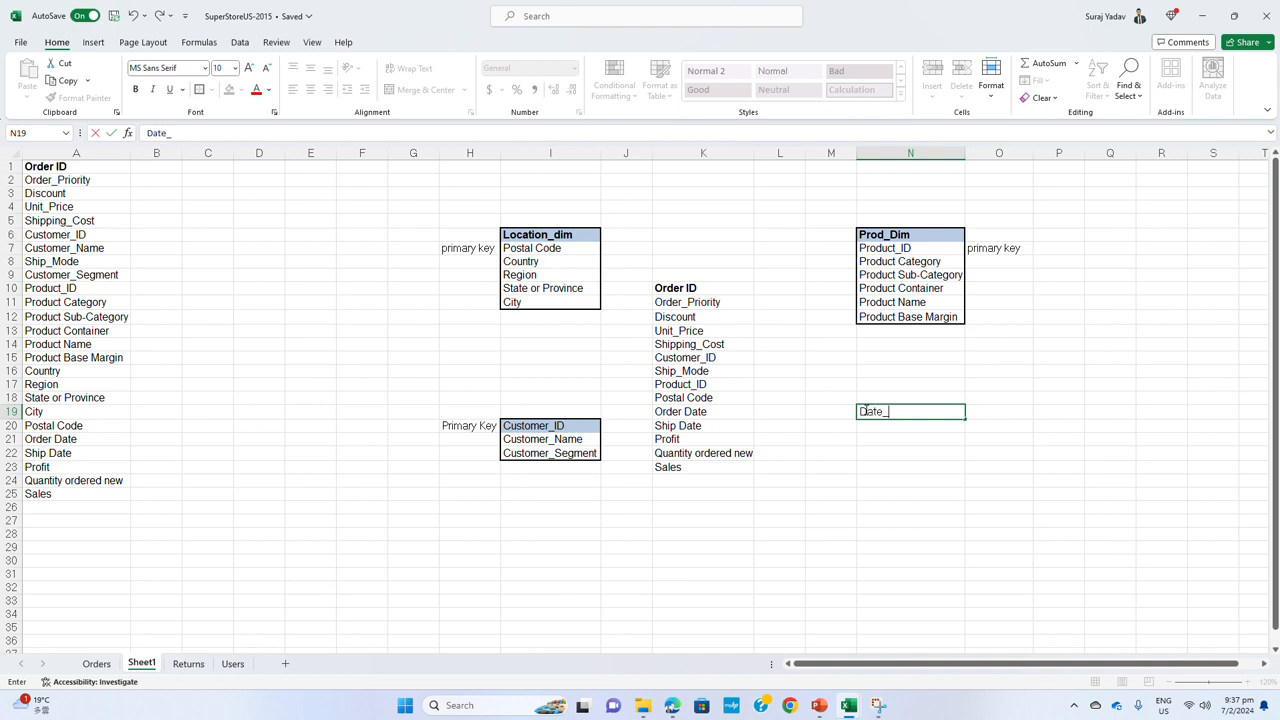
type("Dim")
key("Return")
type("Date")
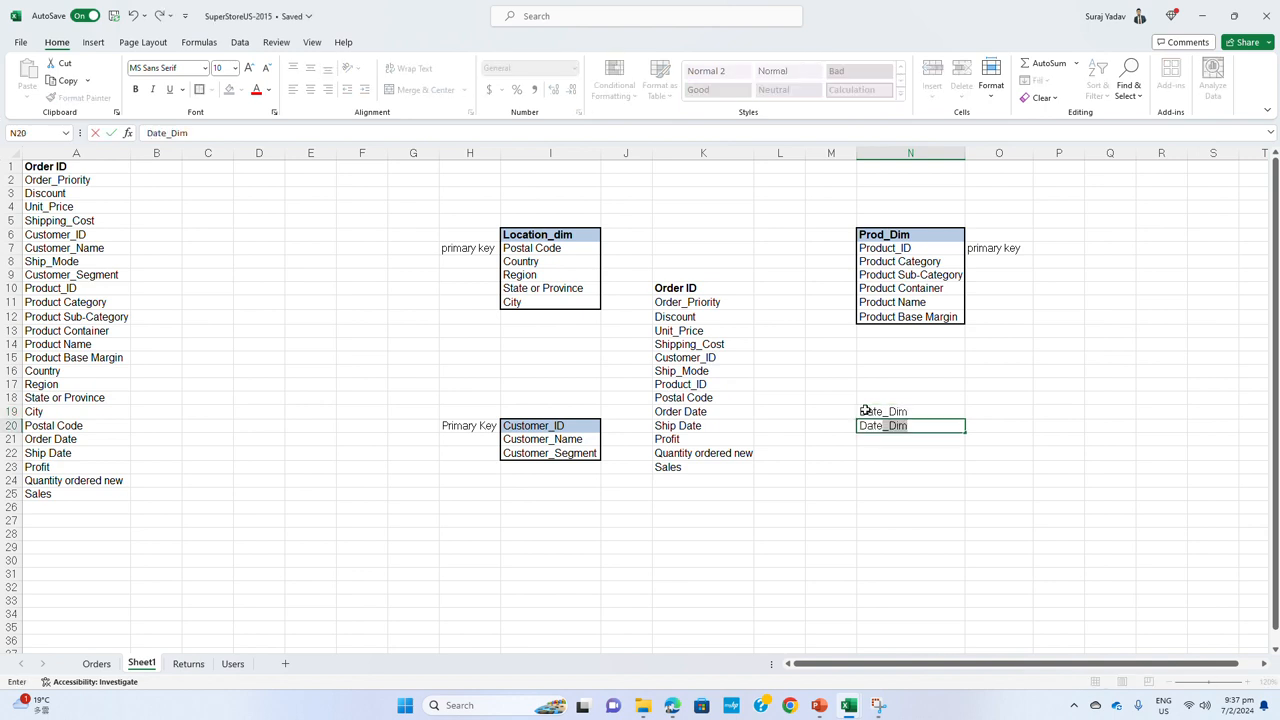
key("BackSpace")
Label the Date field of the date dimension as Primary Key in O20
left_click(977, 428)
type("P")
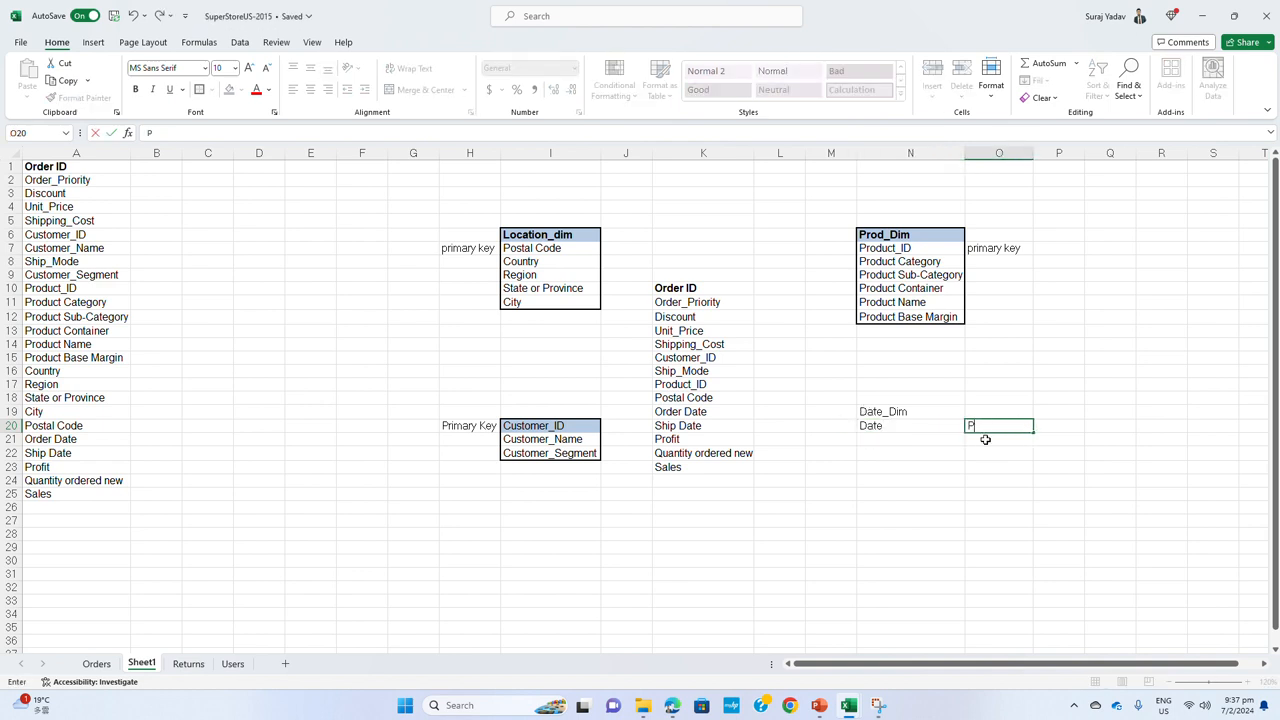
type("rimary Key")
key("Return")
Add the fields Month No. in N21 and Month Name in N22 to the date dimension
type("Month")
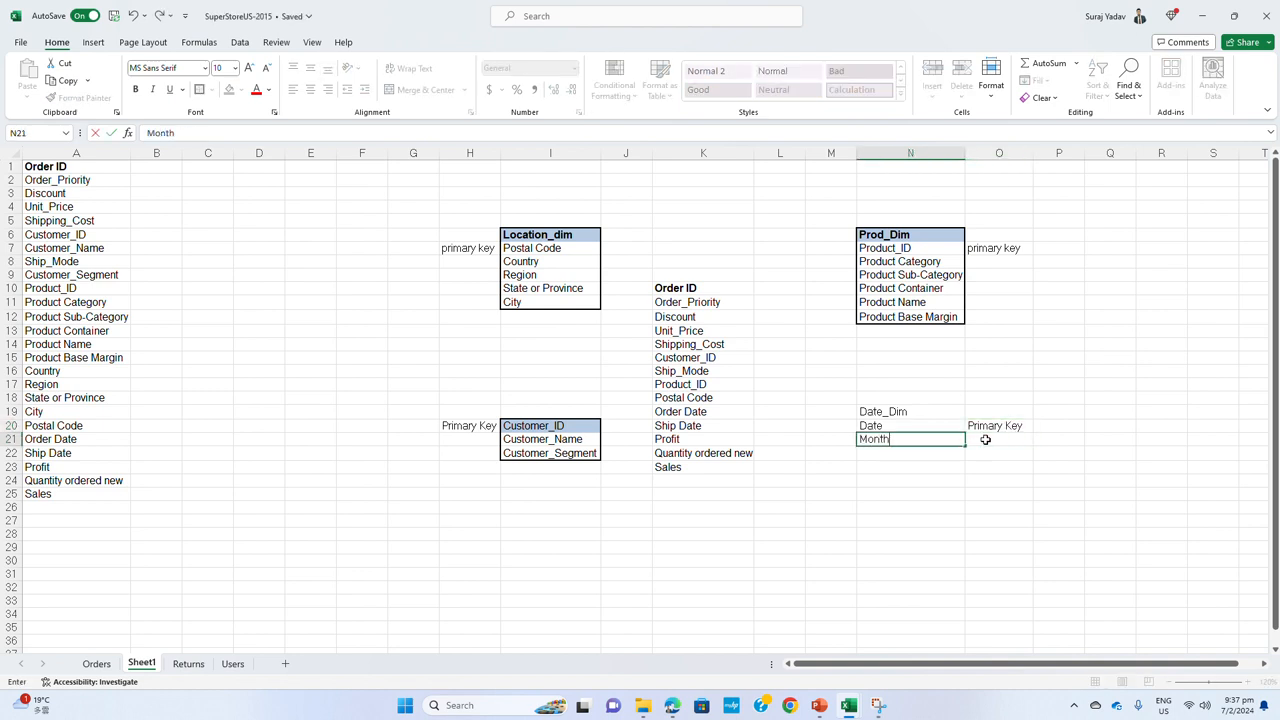
key("Return")
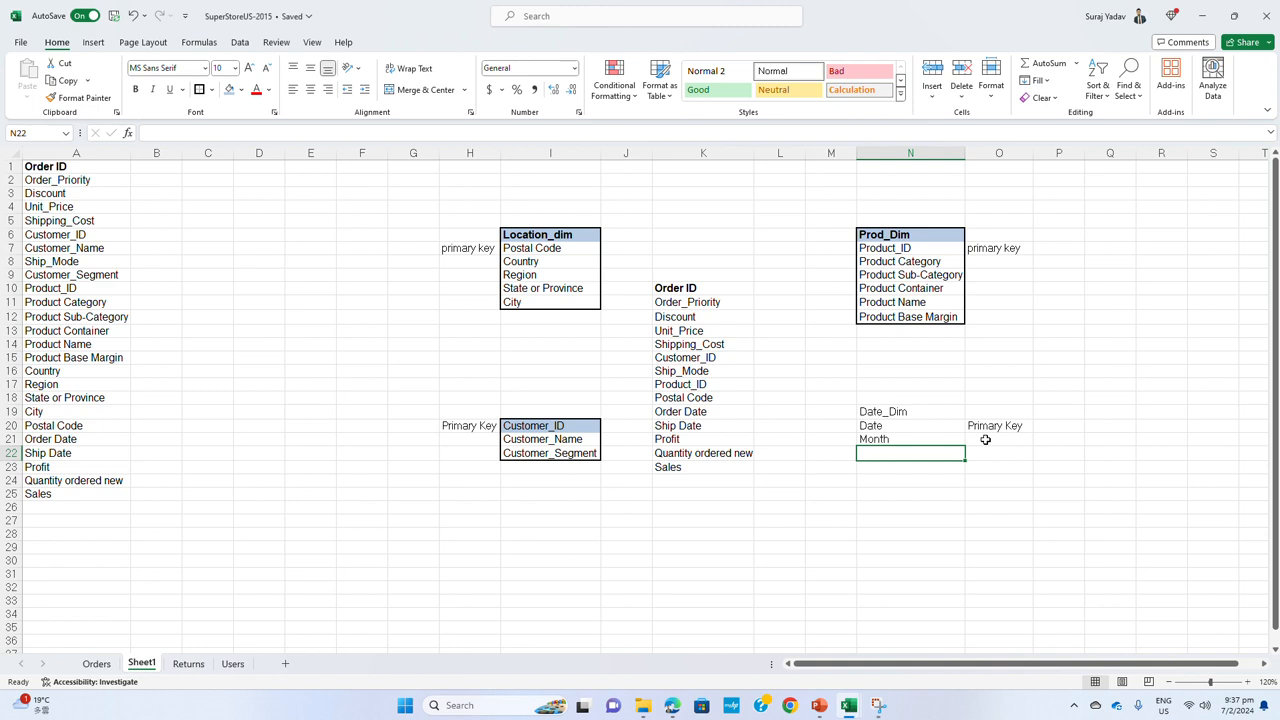
left_click(906, 432)
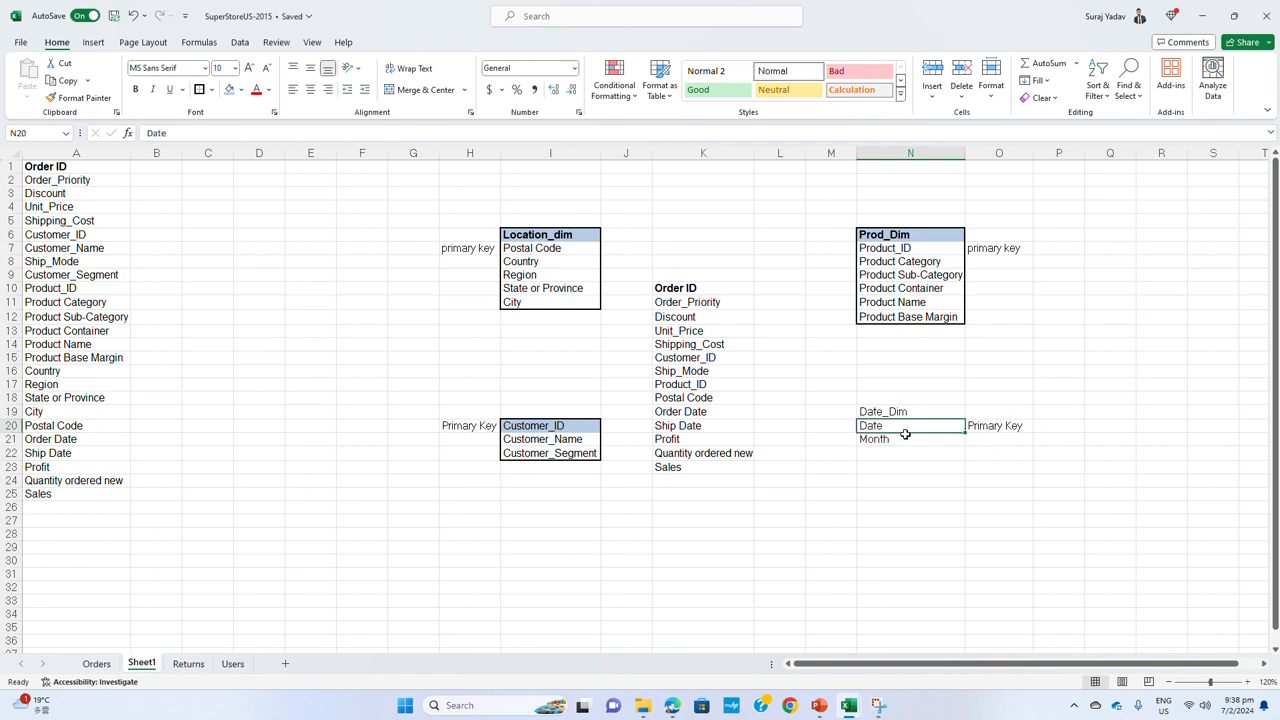
double_click(908, 440)
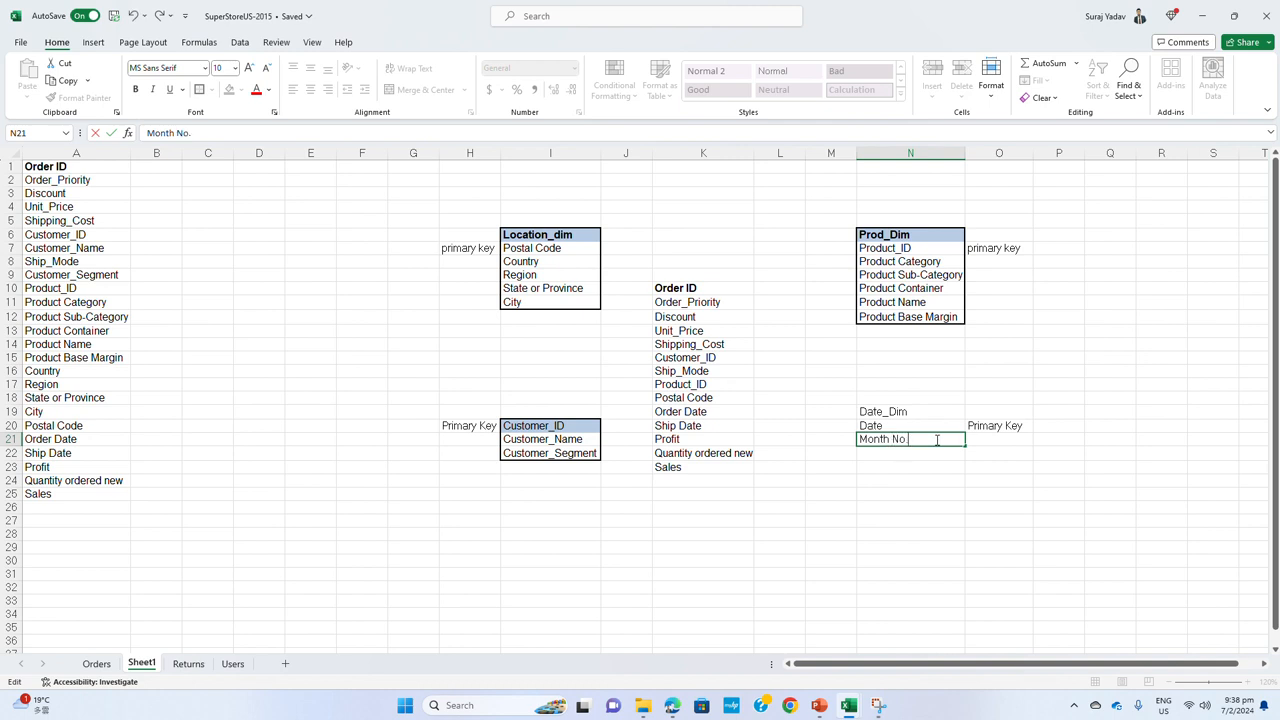
left_click(891, 457)
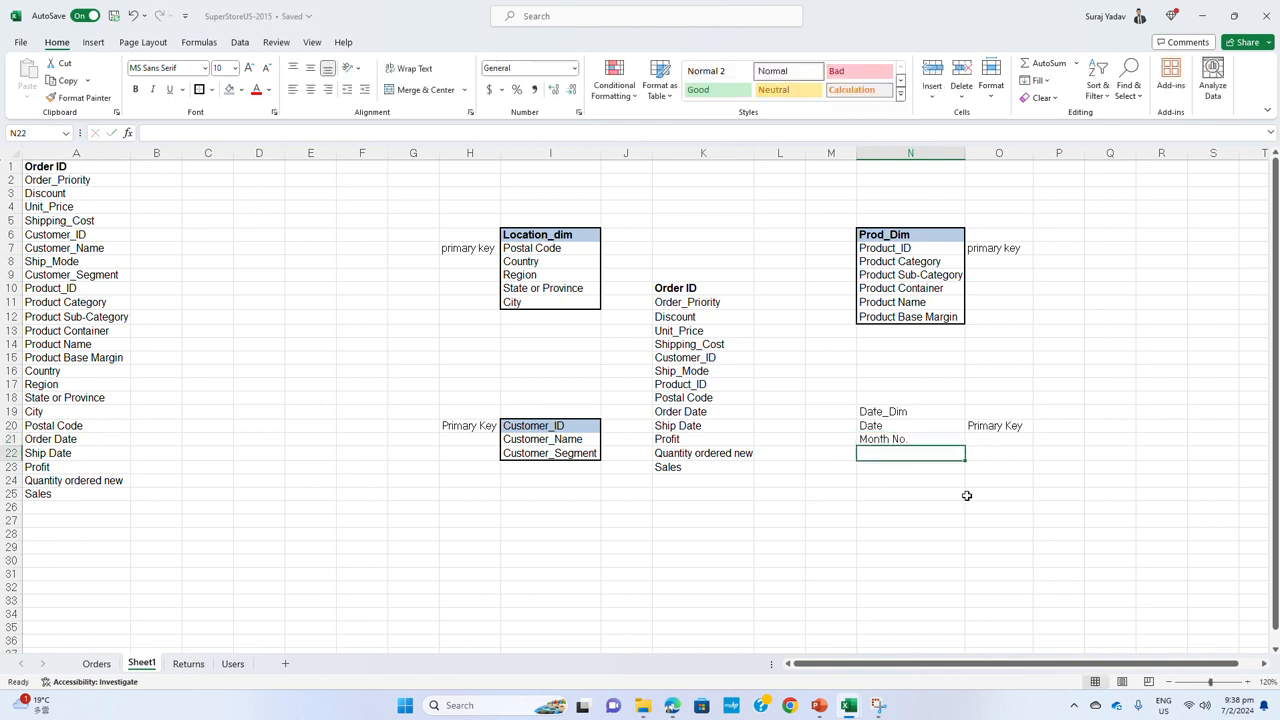
type("Month")
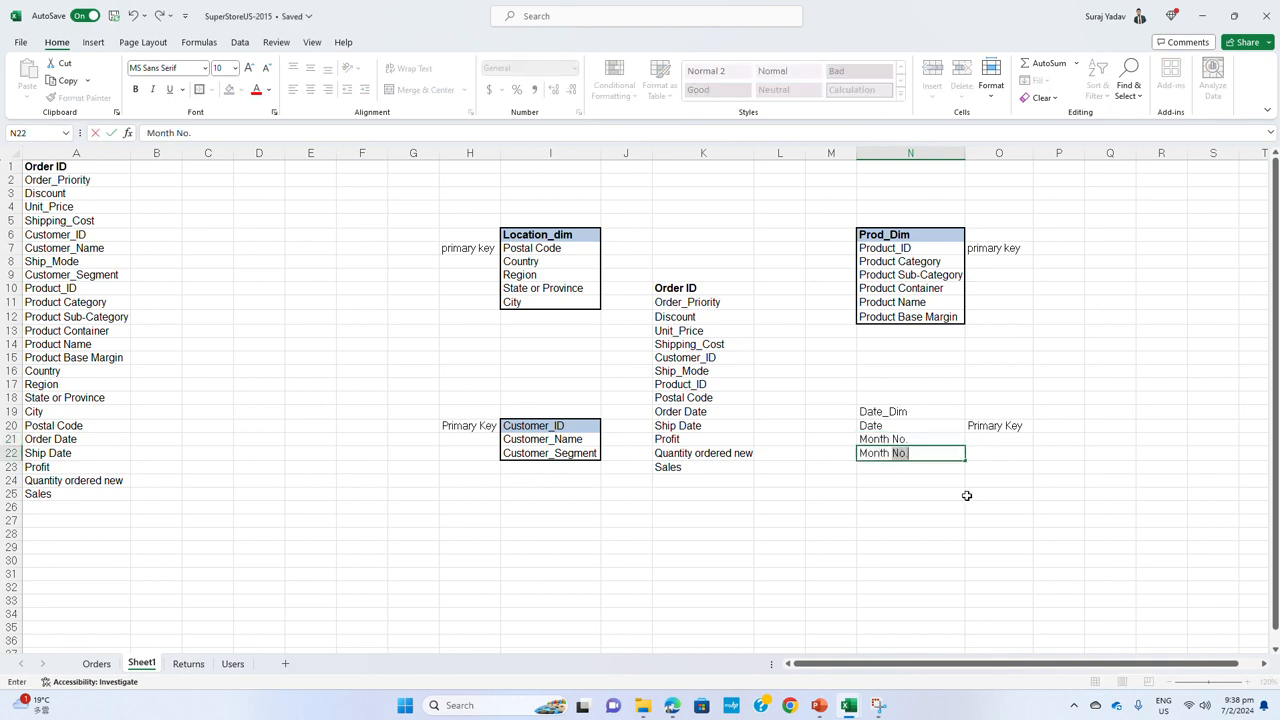
type(" Name")
key("Return")
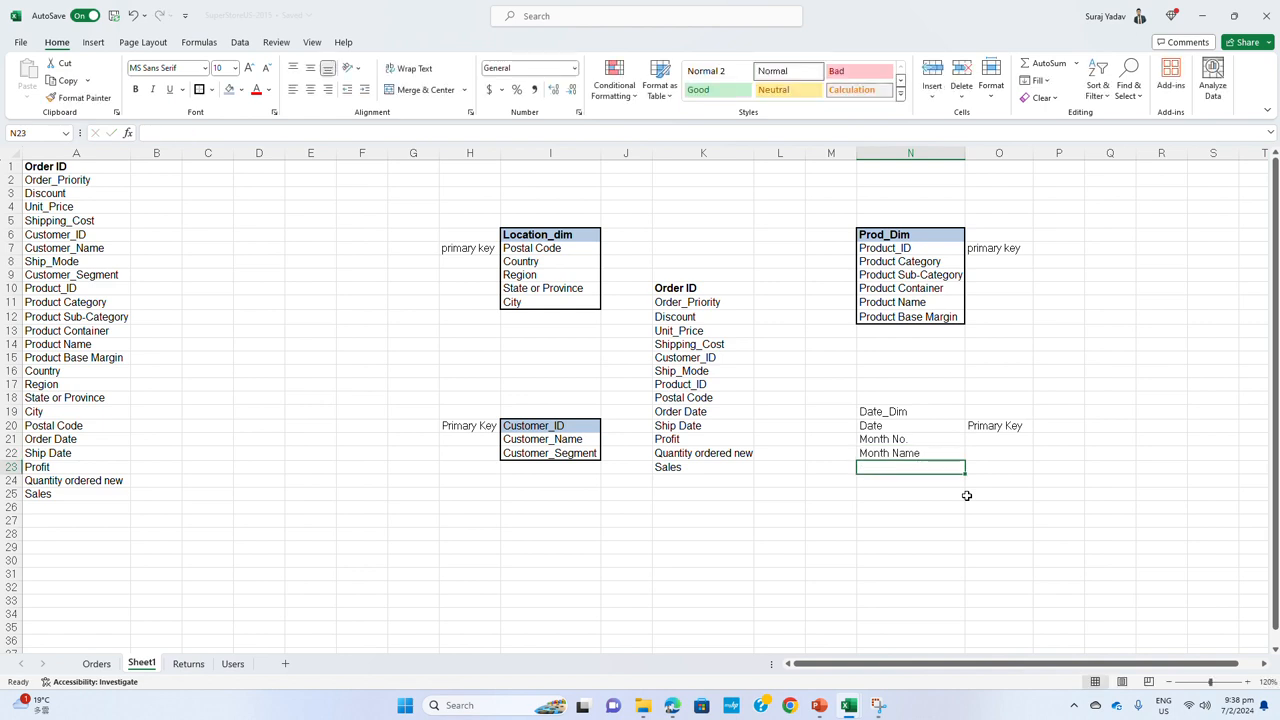
Add the fields Week No. in N23 and Week Name in N24 to the date dimension
type("Week N")
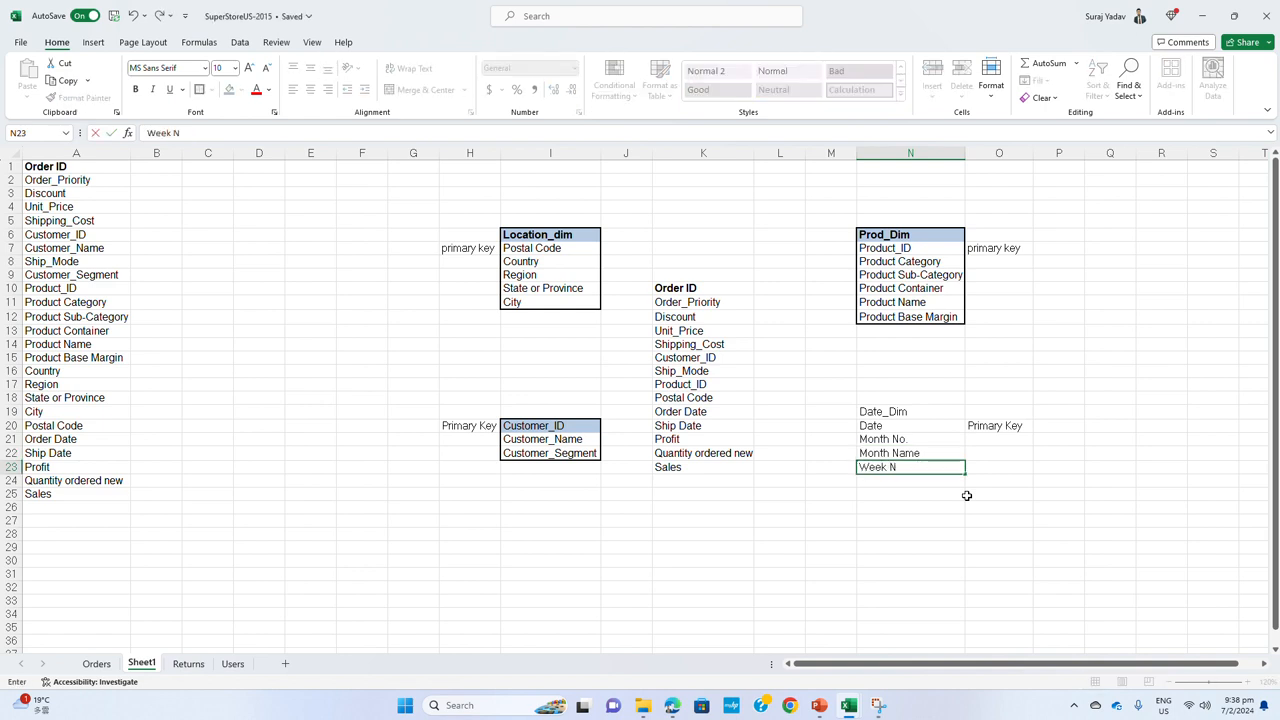
type("o.")
key("Return")
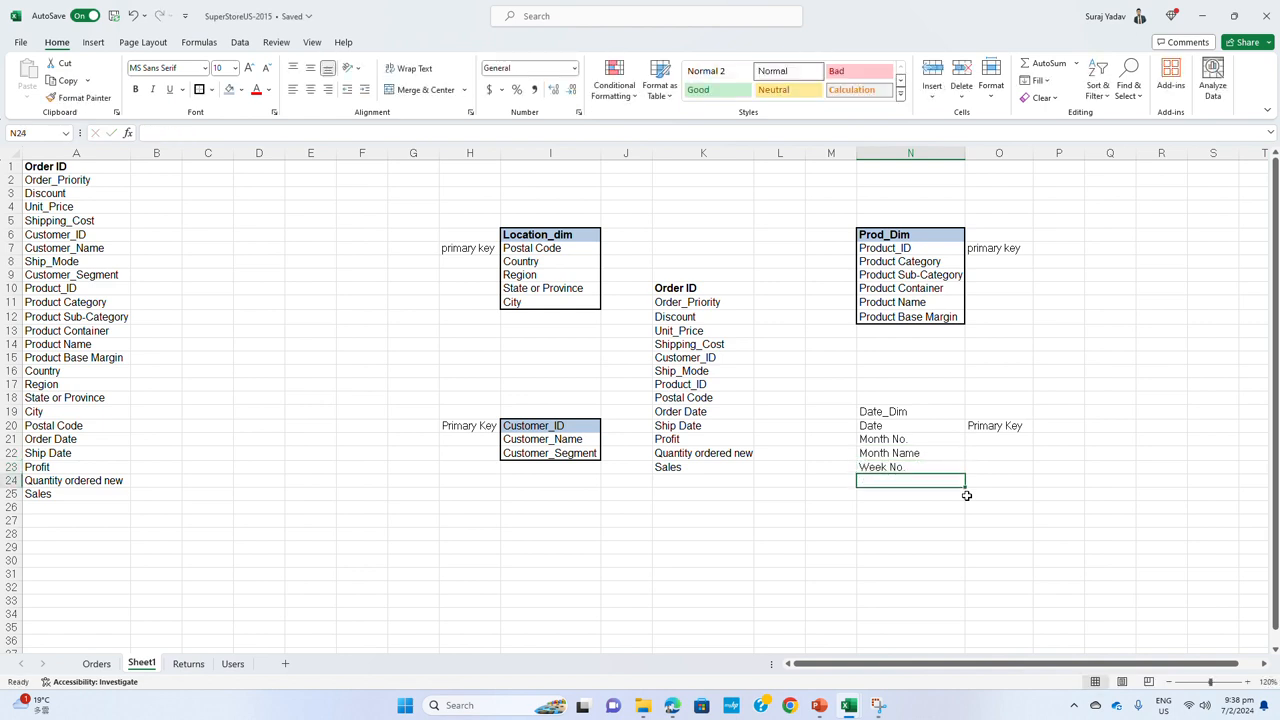
type("Wkk")
key("BackSpace")
key("BackSpace")
type("eek ")
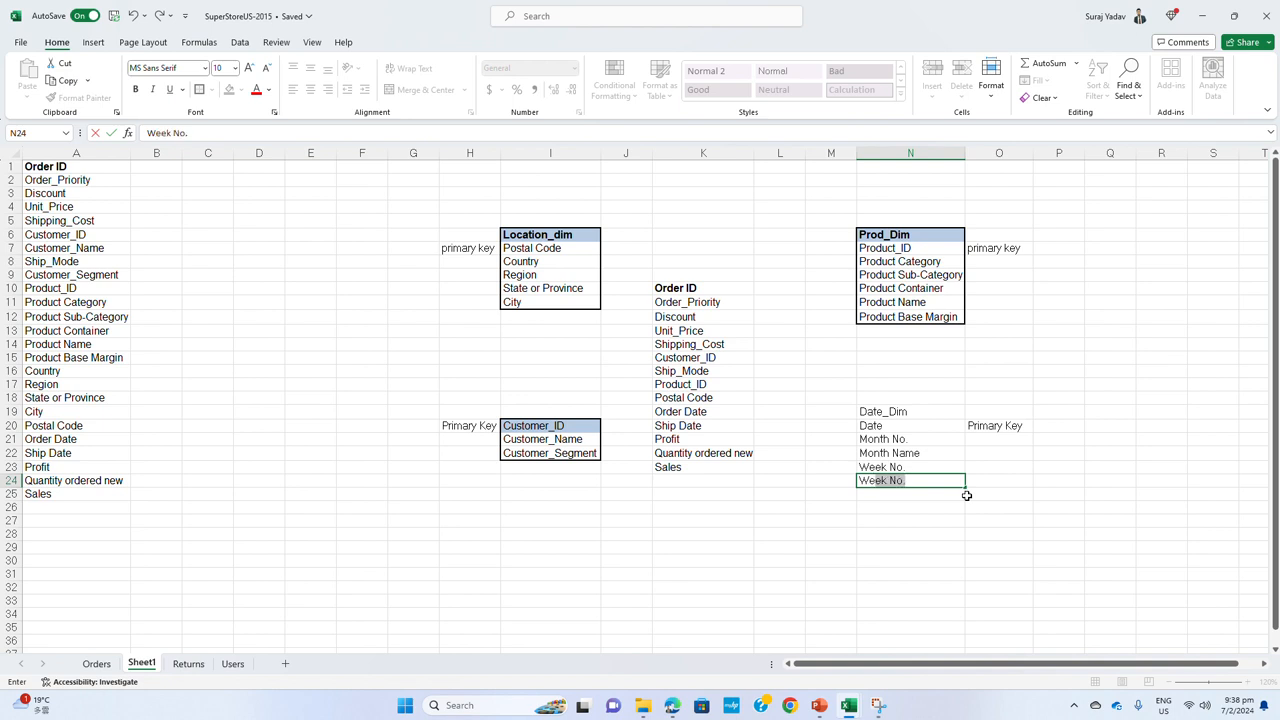
type("Name")
key("Return")
Complete the date dimension's field list with Year in N25, Day Number in N26 and Day Name in N27
type("Year")
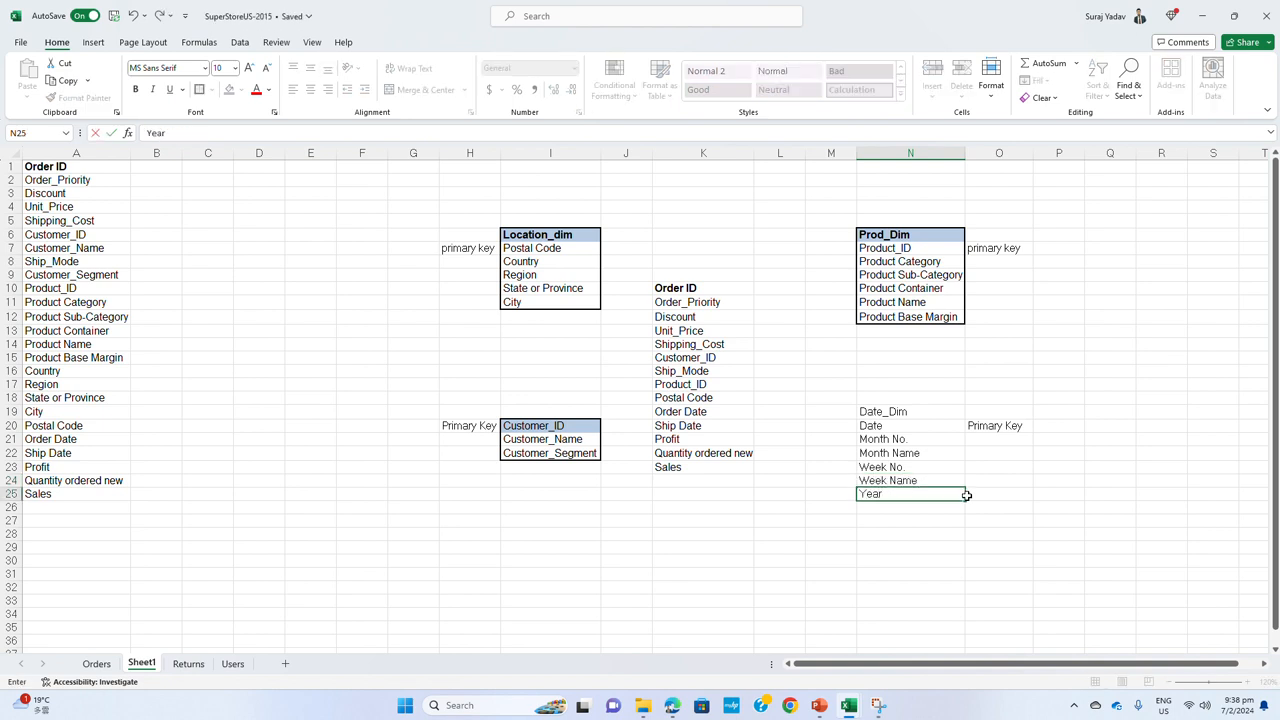
key("Return")
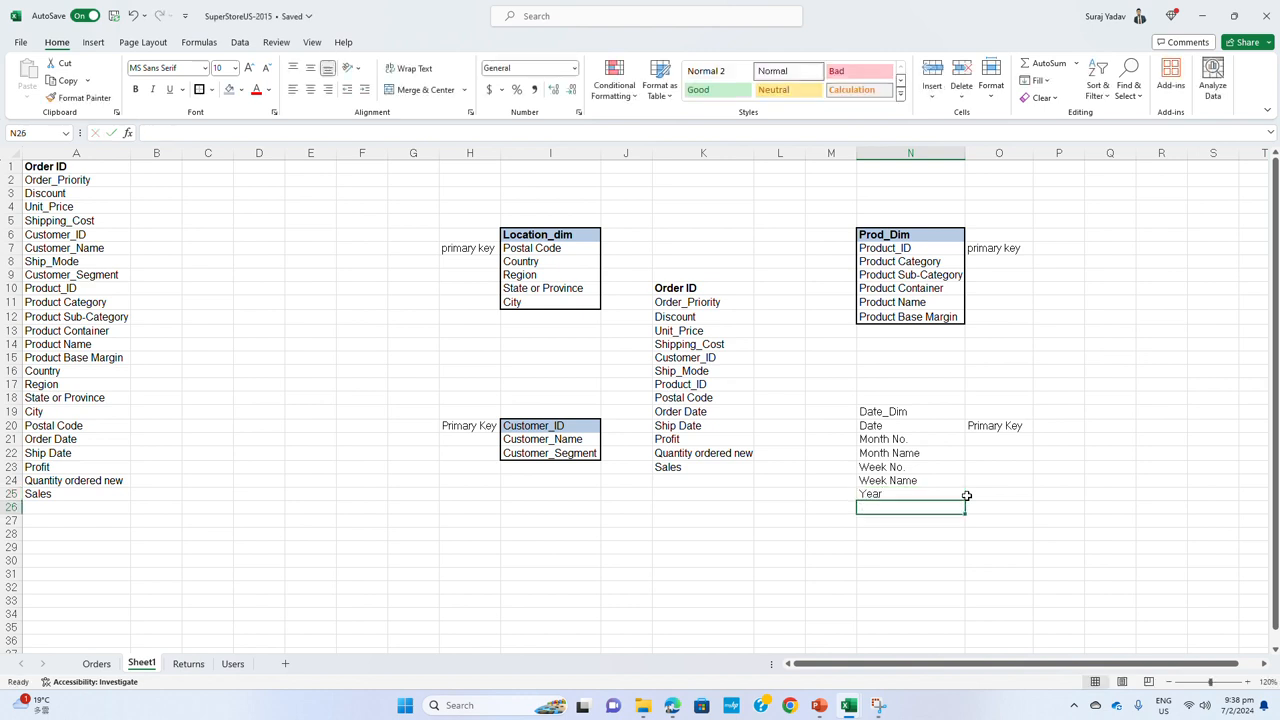
type("Day Number")
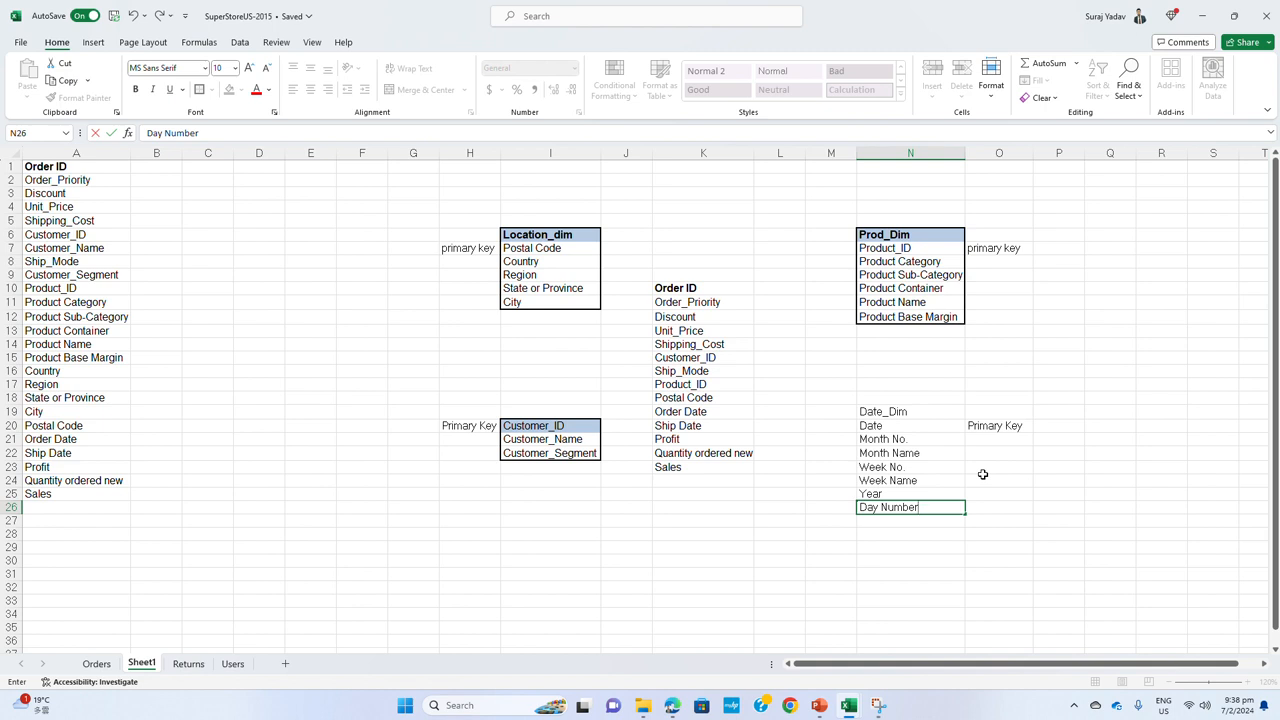
key("Return")
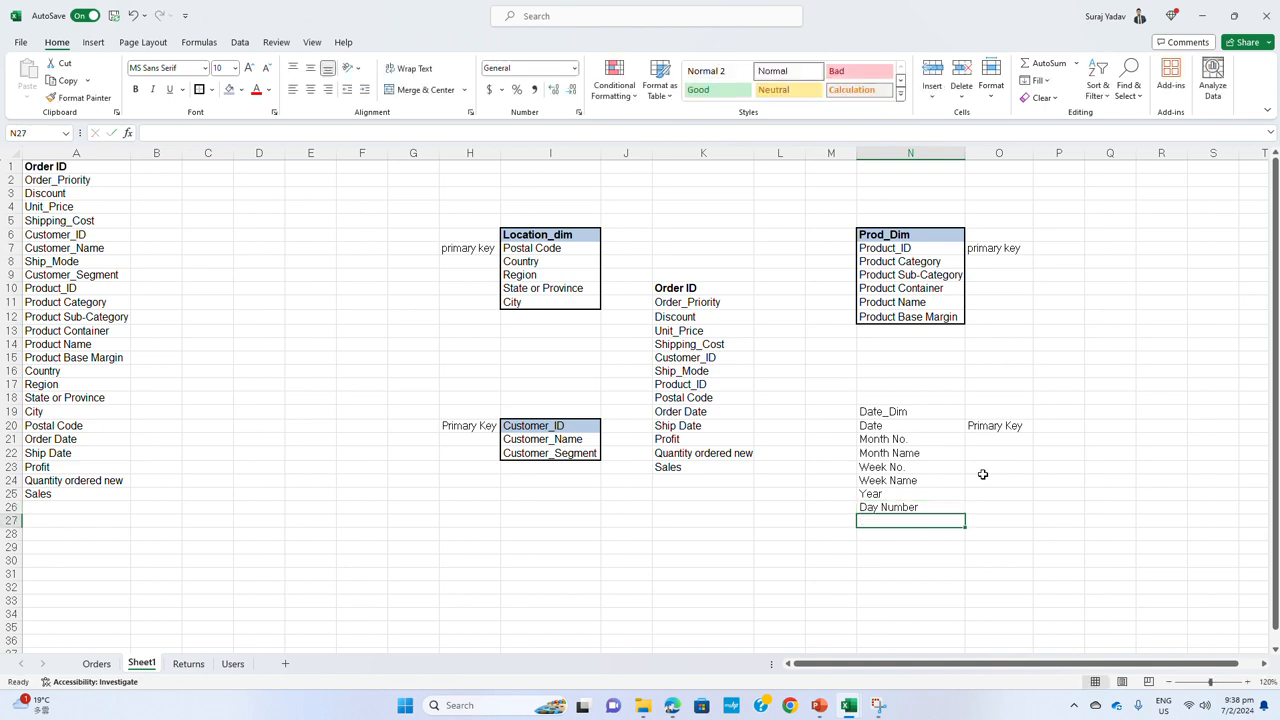
type("Day N")
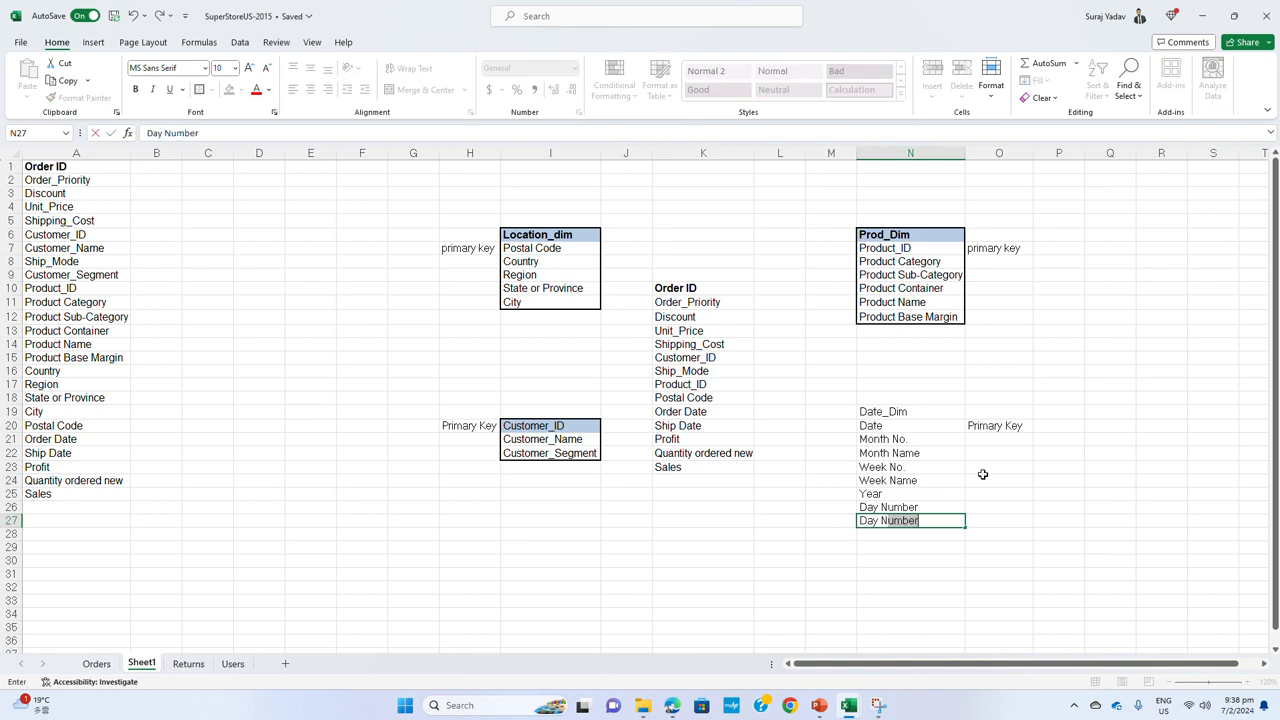
type("ame")
key("Return")
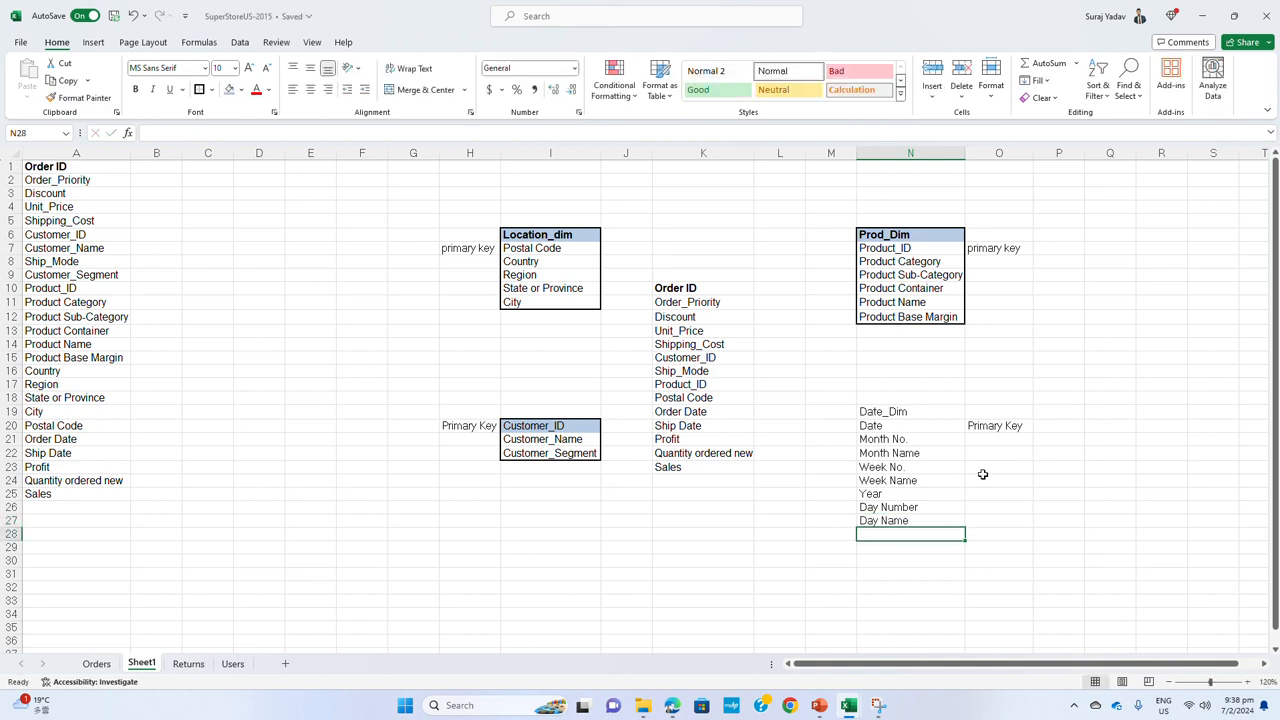
Put an outside border around the date dimension's field list in N19:N27
left_click_drag(890, 413, 905, 521)
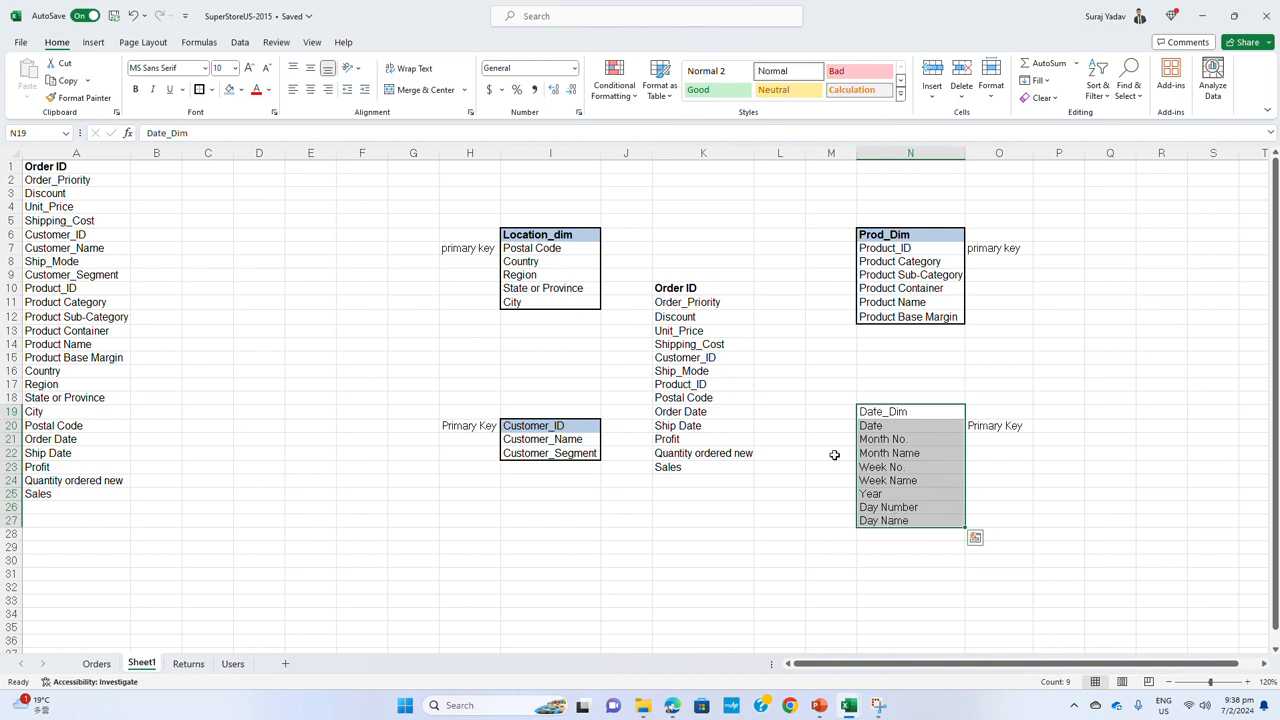
left_click(199, 89)
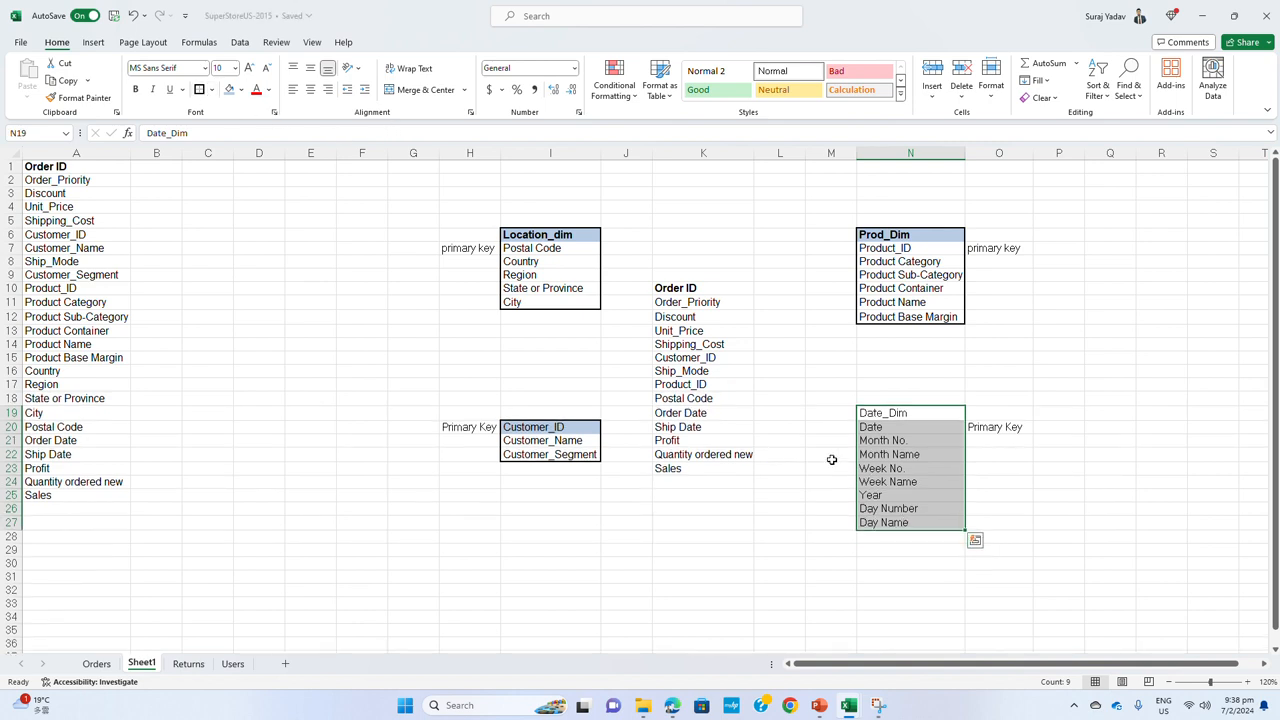
left_click(878, 441)
Fill the Date_Dim header in N19 with light blue and make it bold
left_click(889, 412)
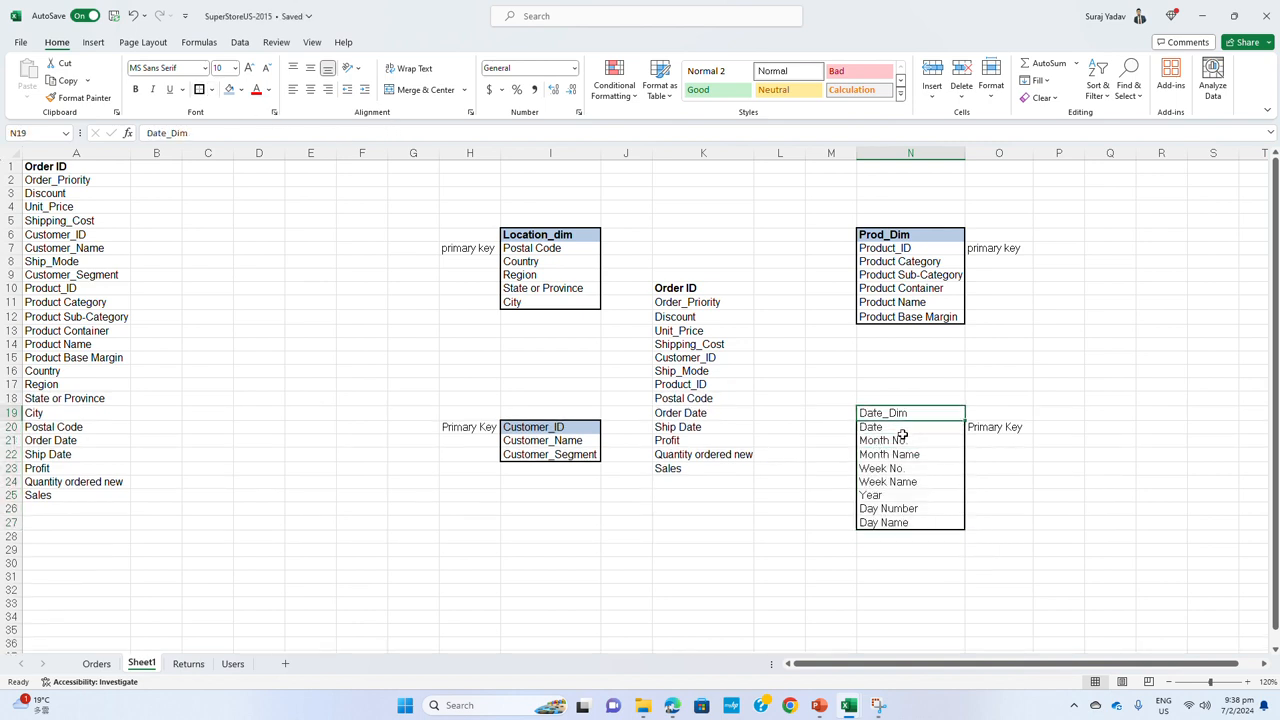
left_click(229, 89)
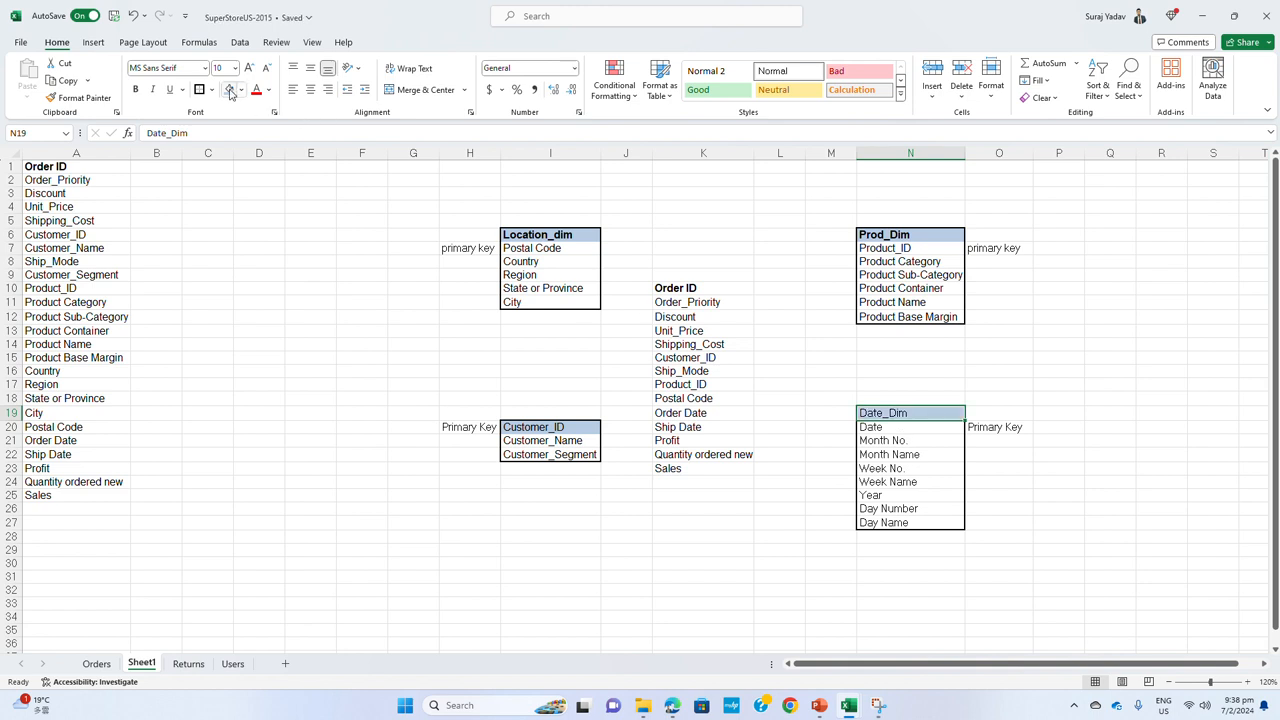
key("ctrl+b")
left_click(921, 491)
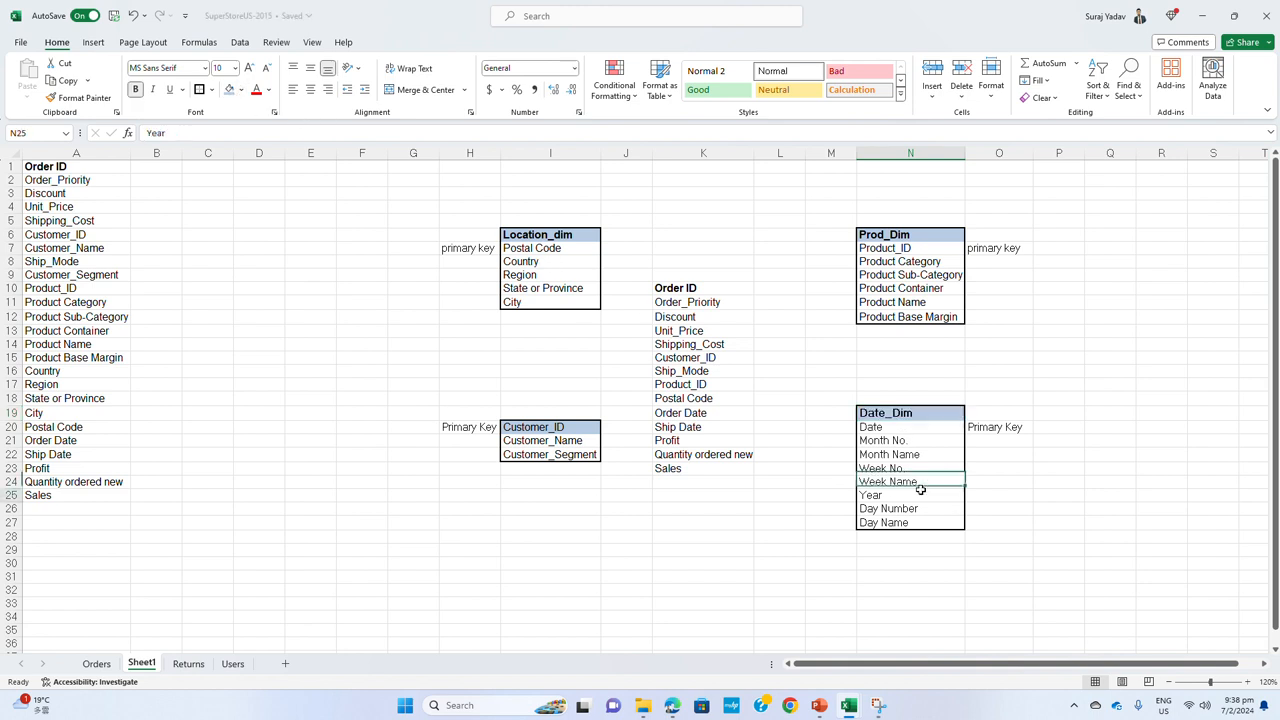
Set the font of the date dimension table in N19:N27 to Arial
left_click(905, 412)
left_click(889, 318)
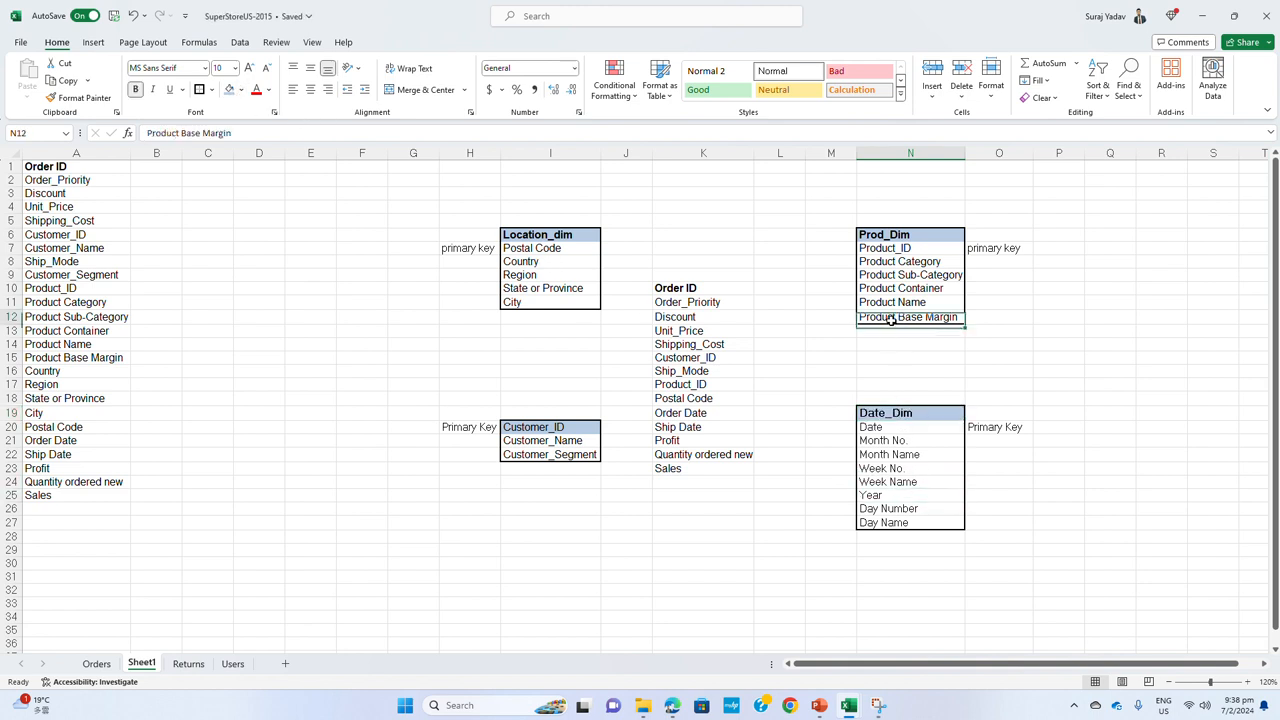
left_click_drag(890, 410, 893, 521)
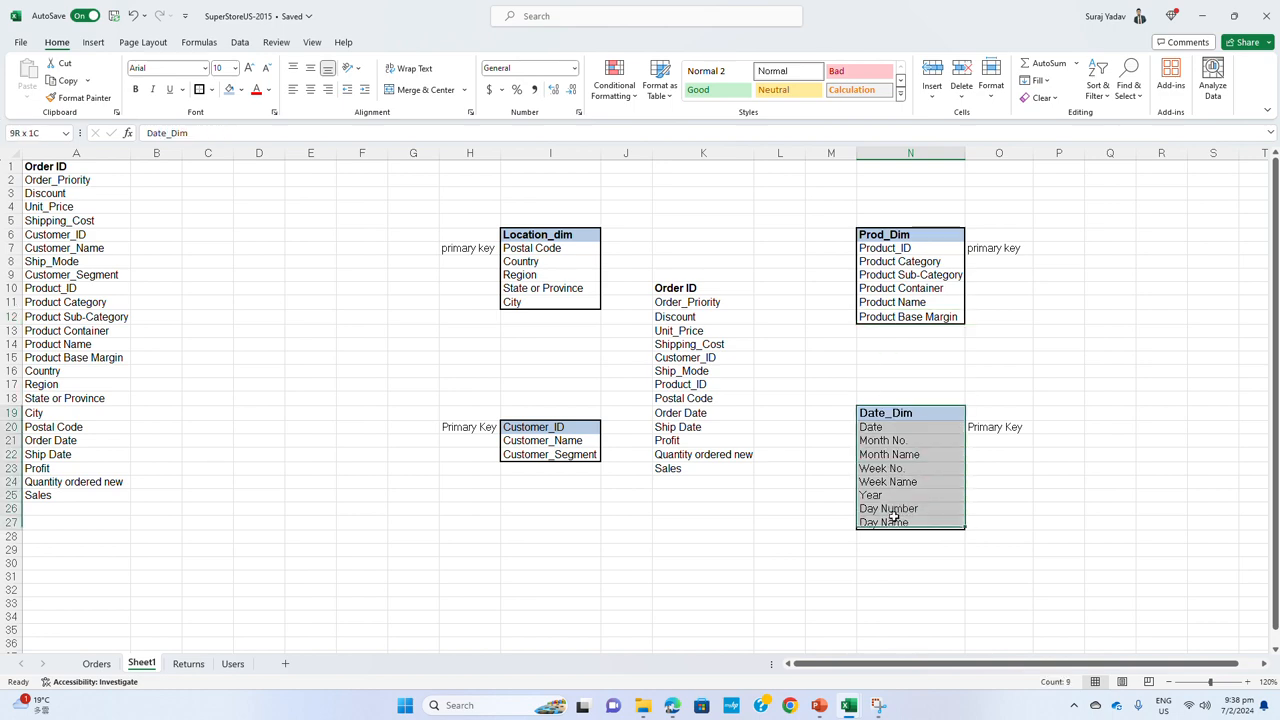
left_click(205, 68)
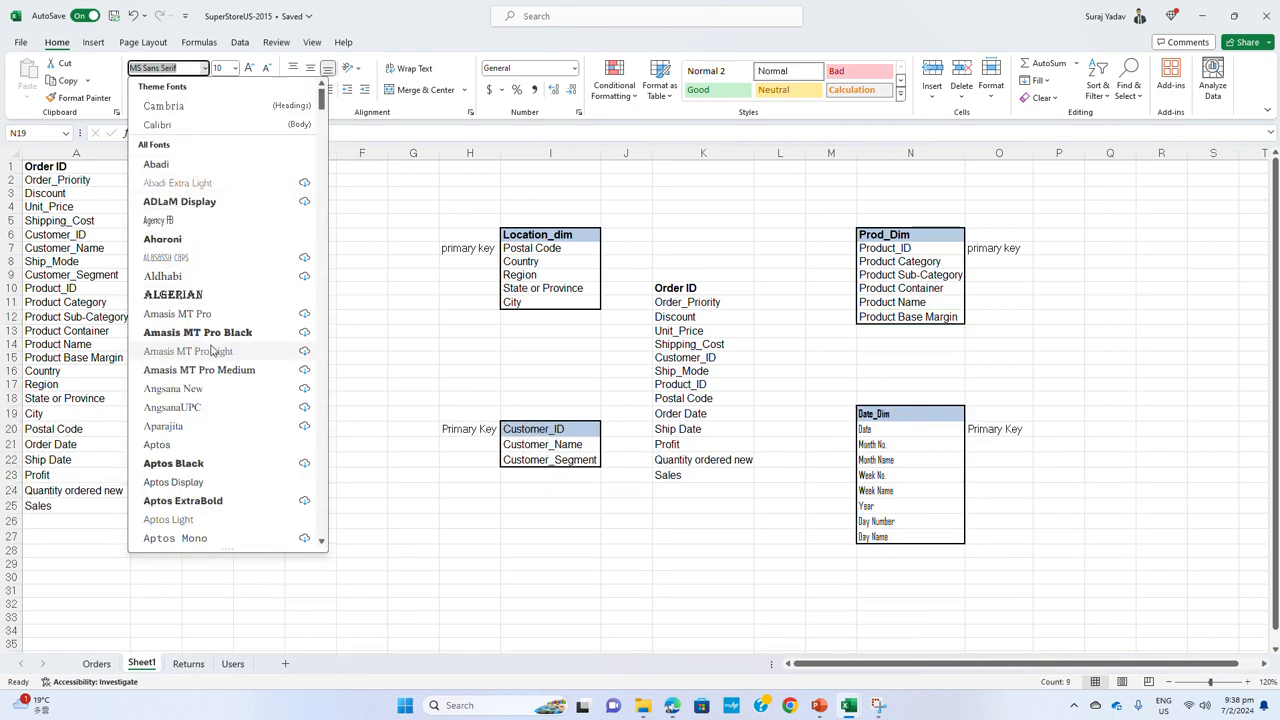
scroll(200, 405, "down", 4)
left_click(200, 406)
left_click(721, 563)
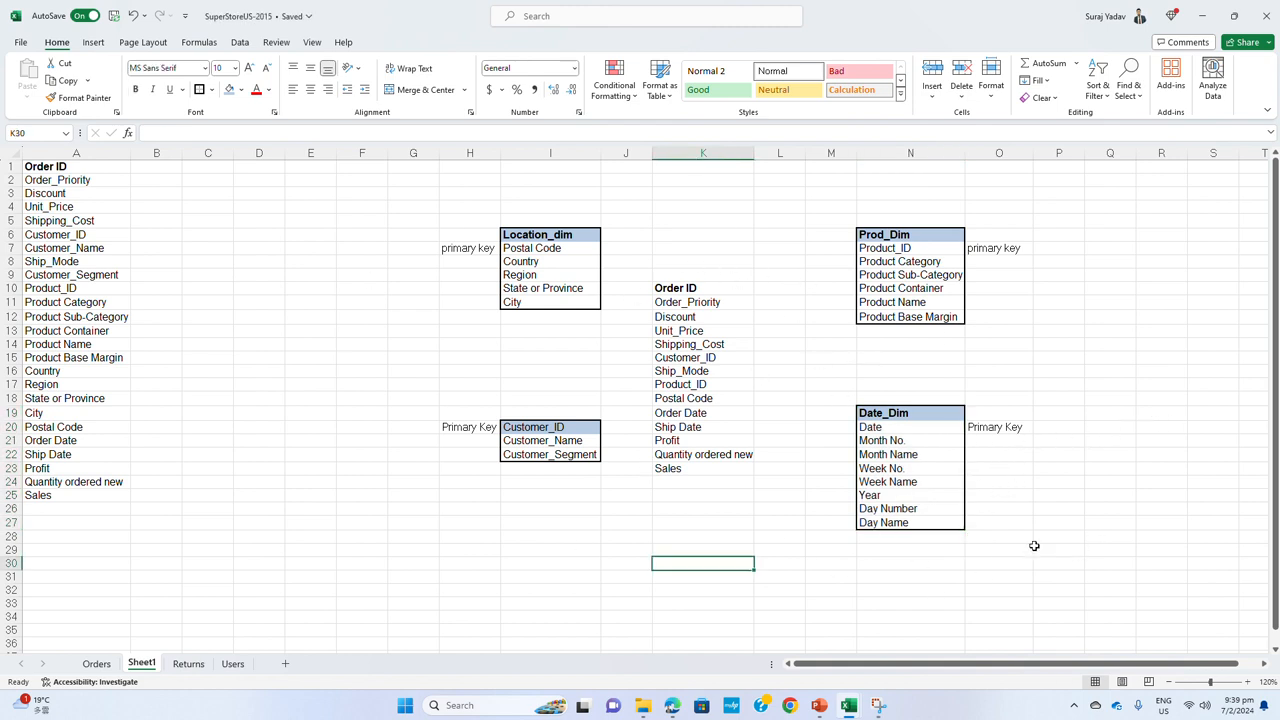
Enter the table title Order_Fact in K9, above the central list of order fields
left_click(686, 286)
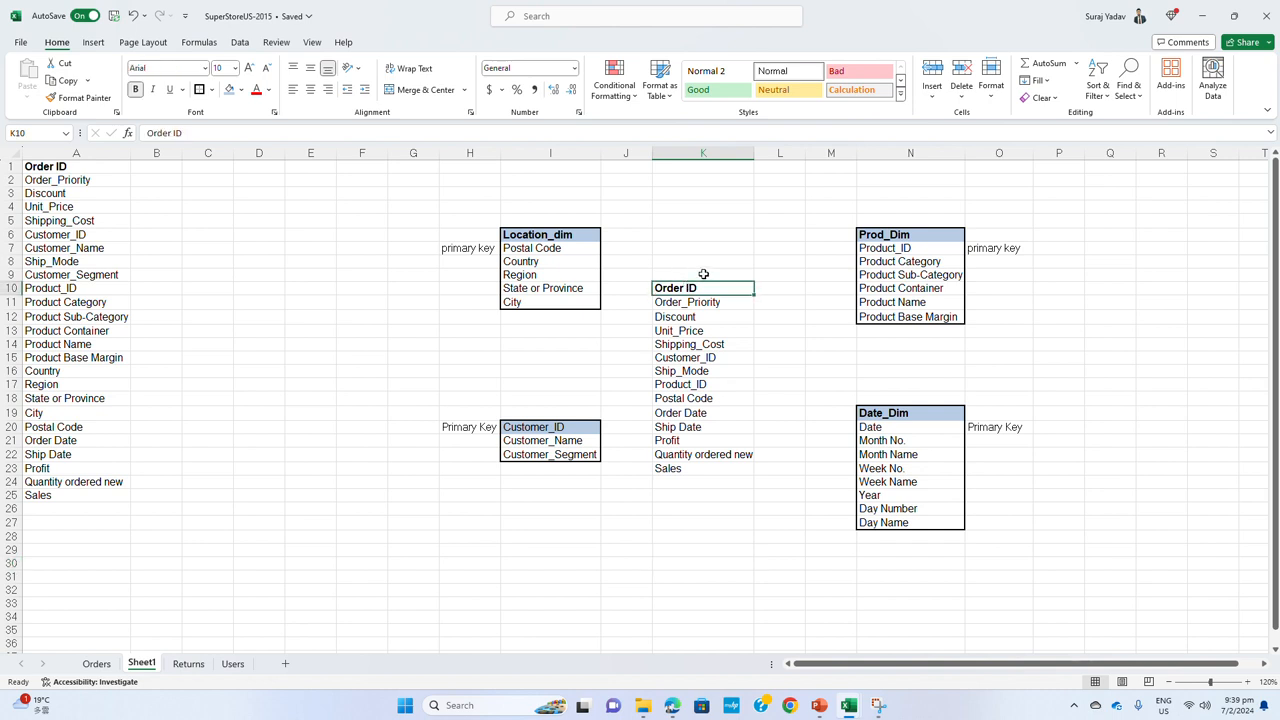
left_click(705, 275)
left_click(703, 289)
left_click(722, 276)
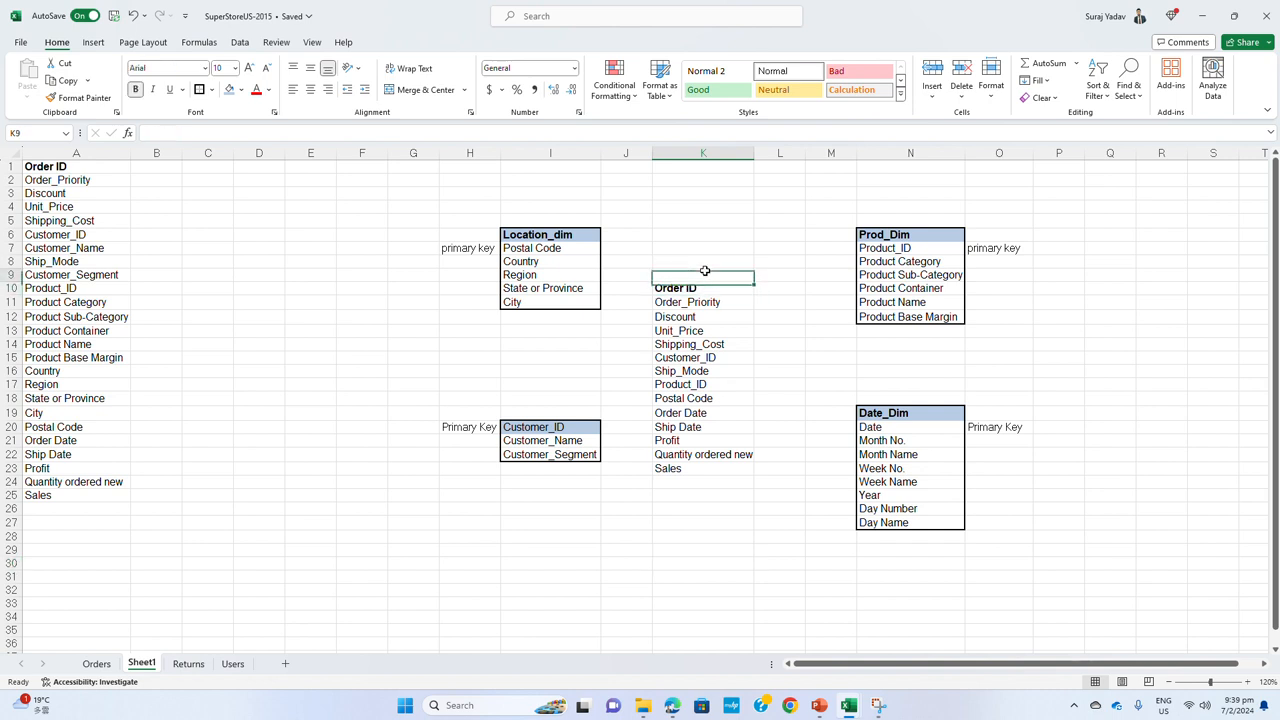
type("Order D")
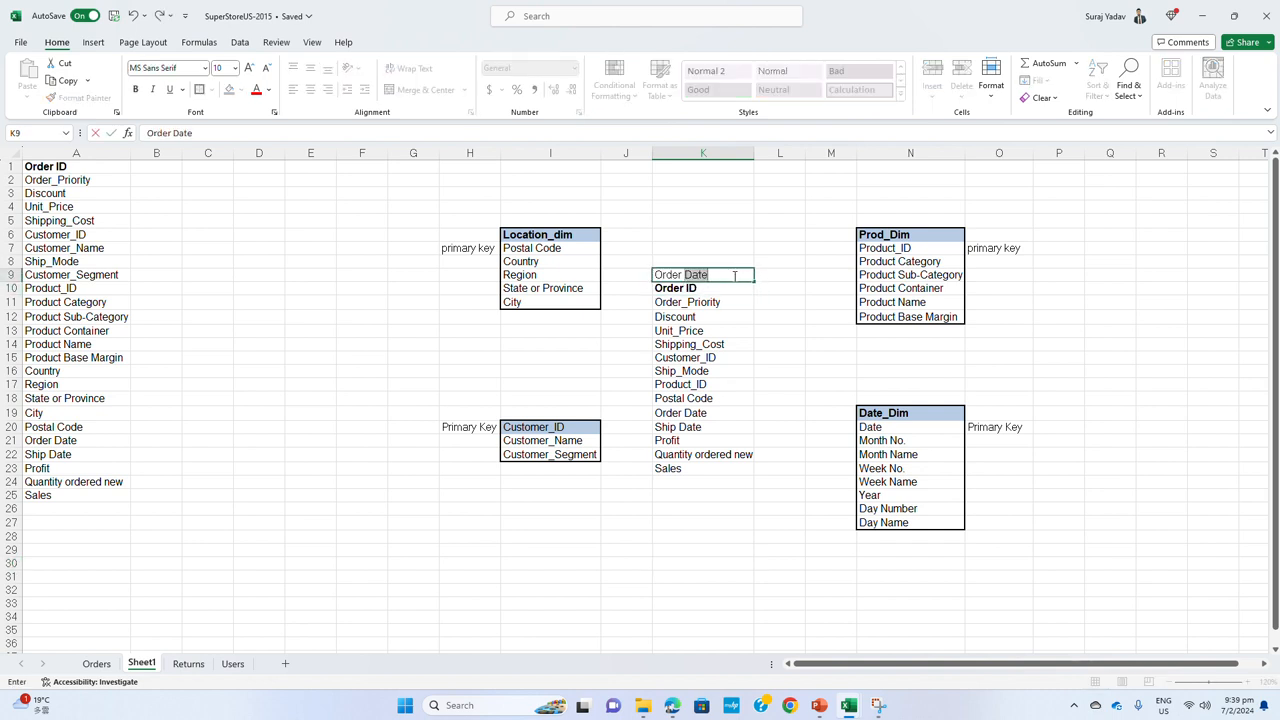
key("BackSpace")
key("BackSpace")
type("_F")
left_click(721, 344)
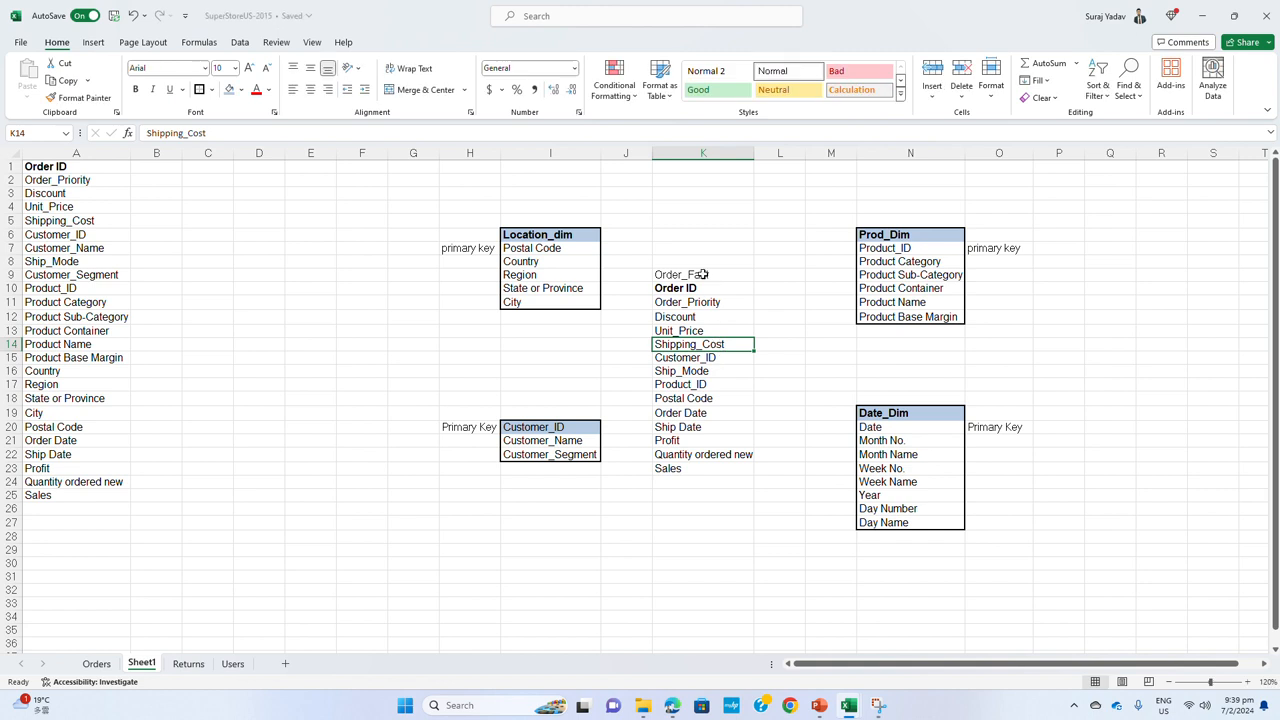
Fill the Order_Fact header in K9 with light blue
left_click(703, 274)
left_click(230, 89)
left_click(703, 398)
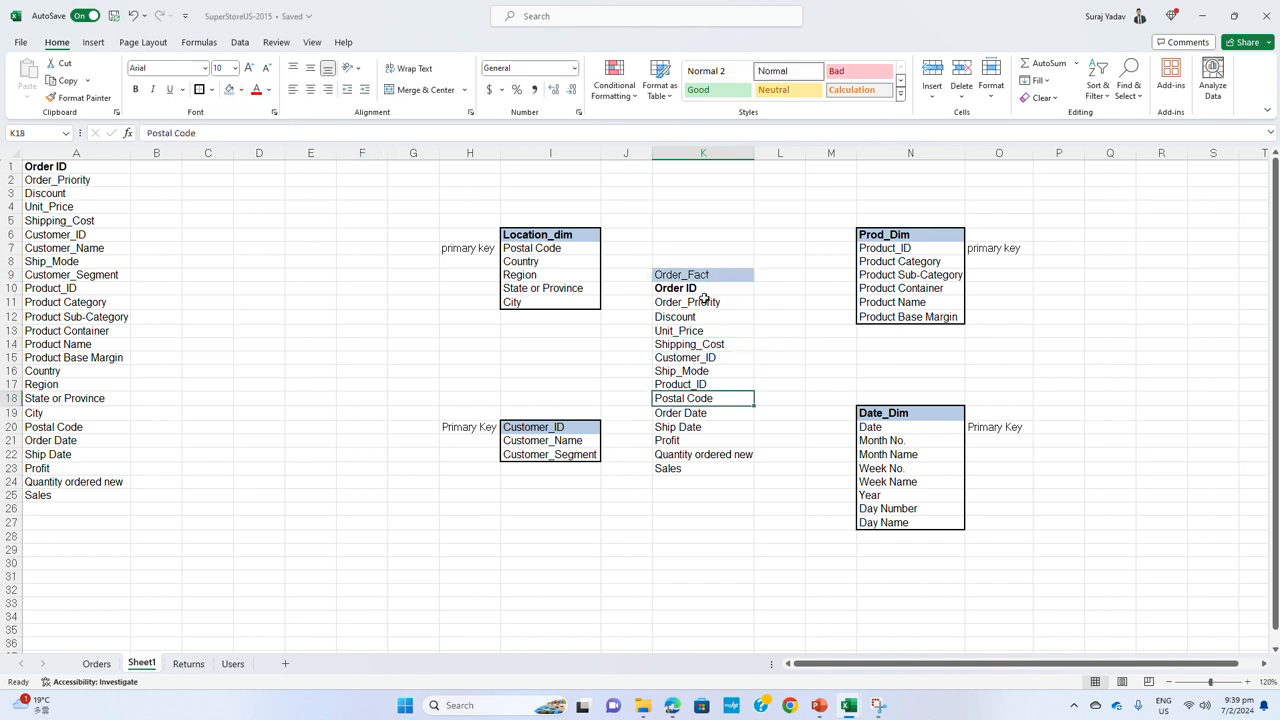
Remove the bold from Order ID in K10 and bold the Order_Fact header in K9
left_click(700, 291)
key("ctrl+b")
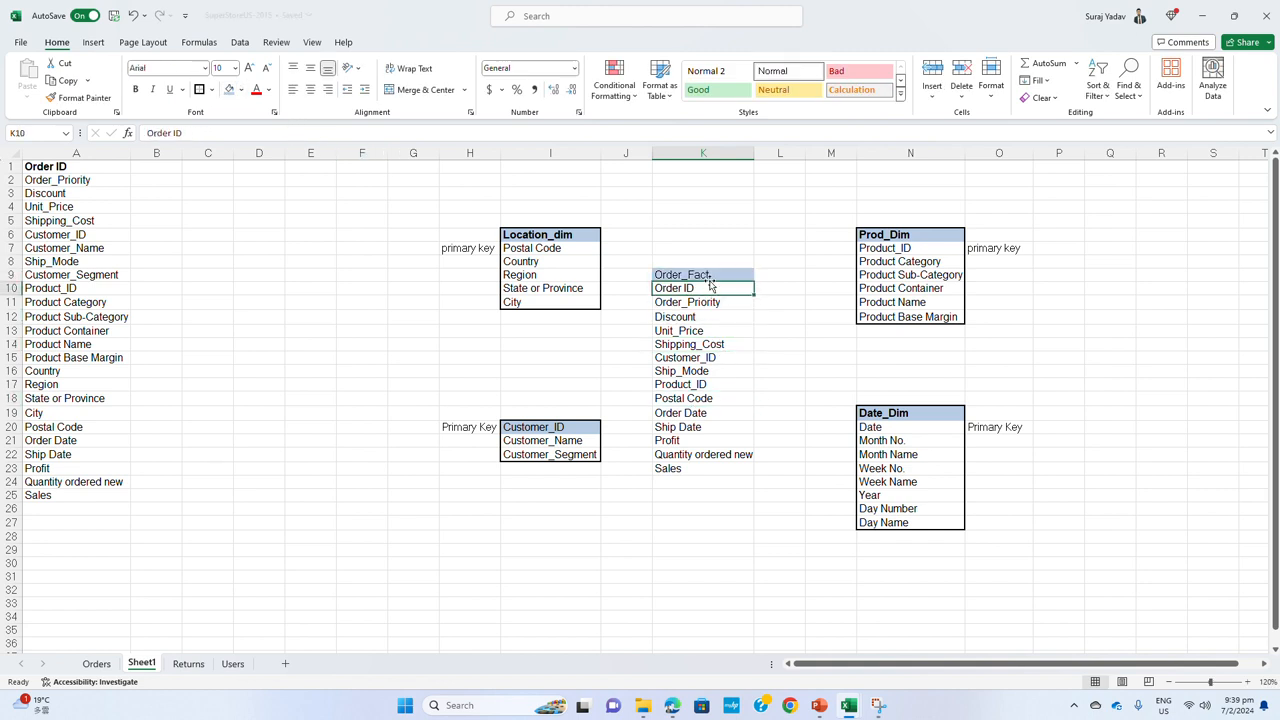
left_click(714, 277)
key("ctrl+b")
left_click_drag(789, 481, 785, 469)
Set the font of the Order_Fact table in K9:K23 to Arial
left_click_drag(688, 272, 700, 470)
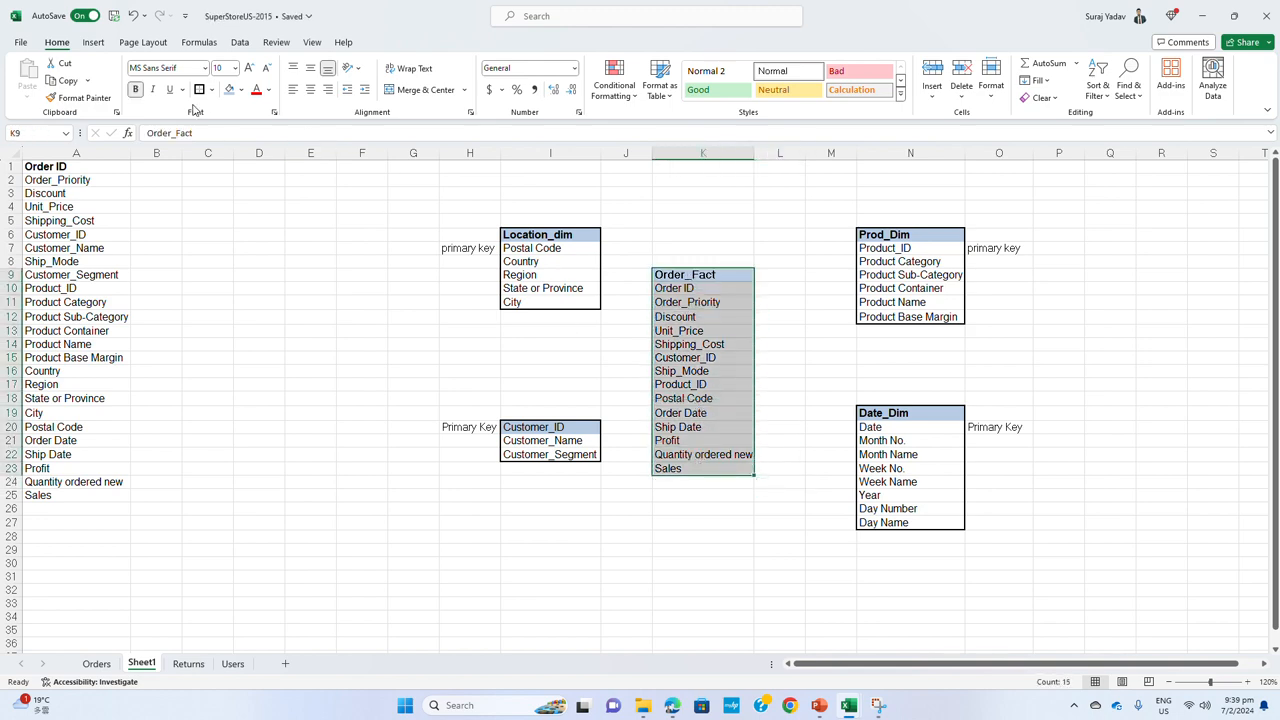
left_click(205, 68)
scroll(193, 503, "down", 2)
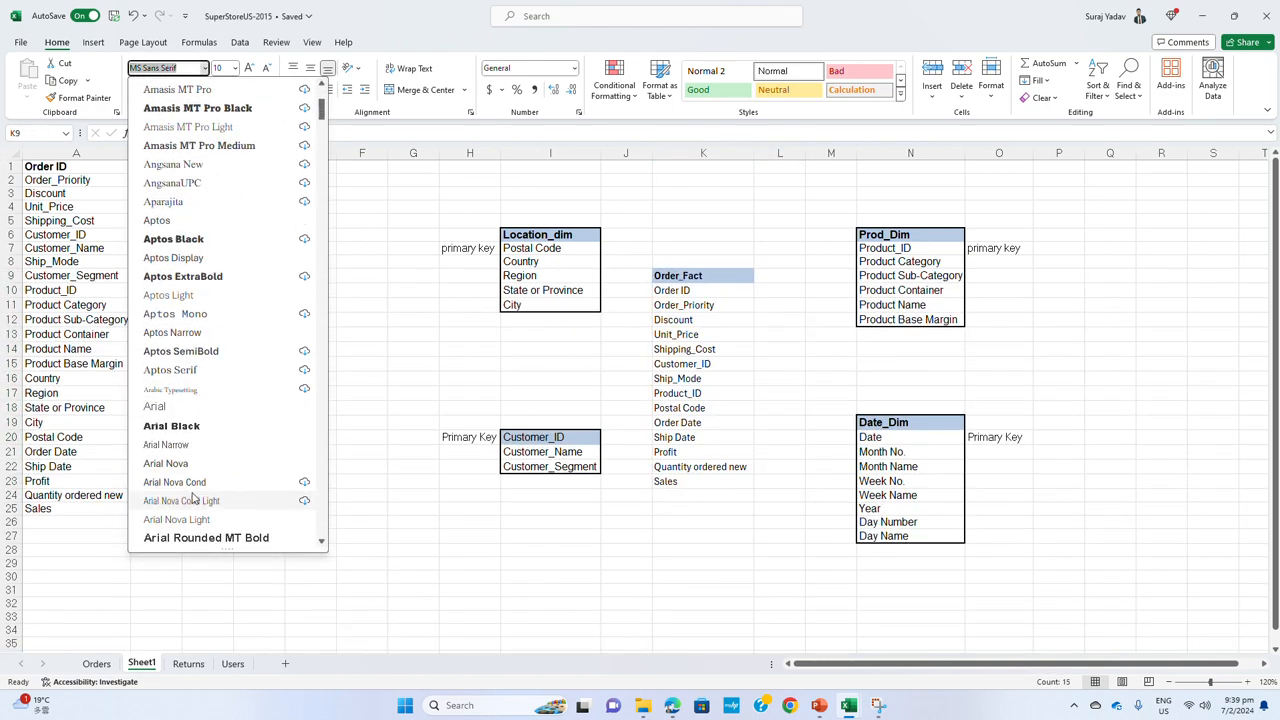
left_click(203, 409)
left_click(550, 550)
Put an outside border around the Order_Fact table in K9:K23
left_click_drag(700, 274, 700, 468)
left_click(199, 89)
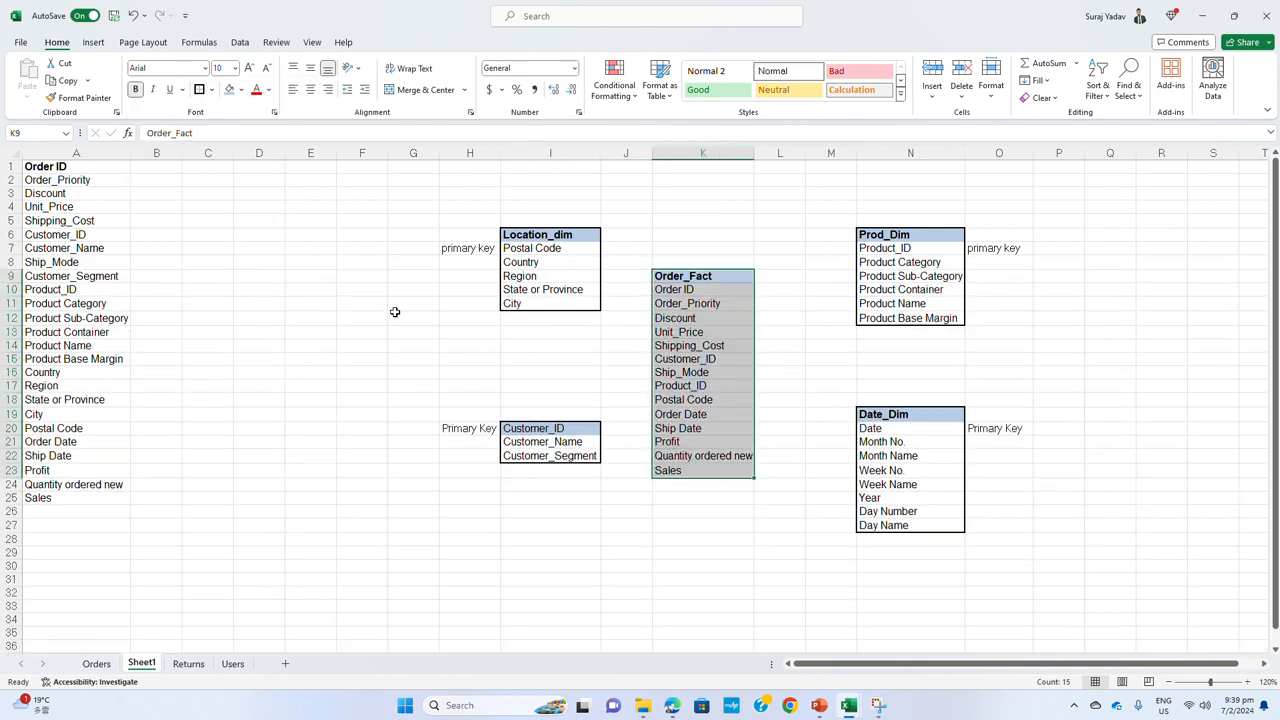
left_click(626, 566)
Delete the empty column M between the fact table and the product and date dimensions
left_click(831, 153)
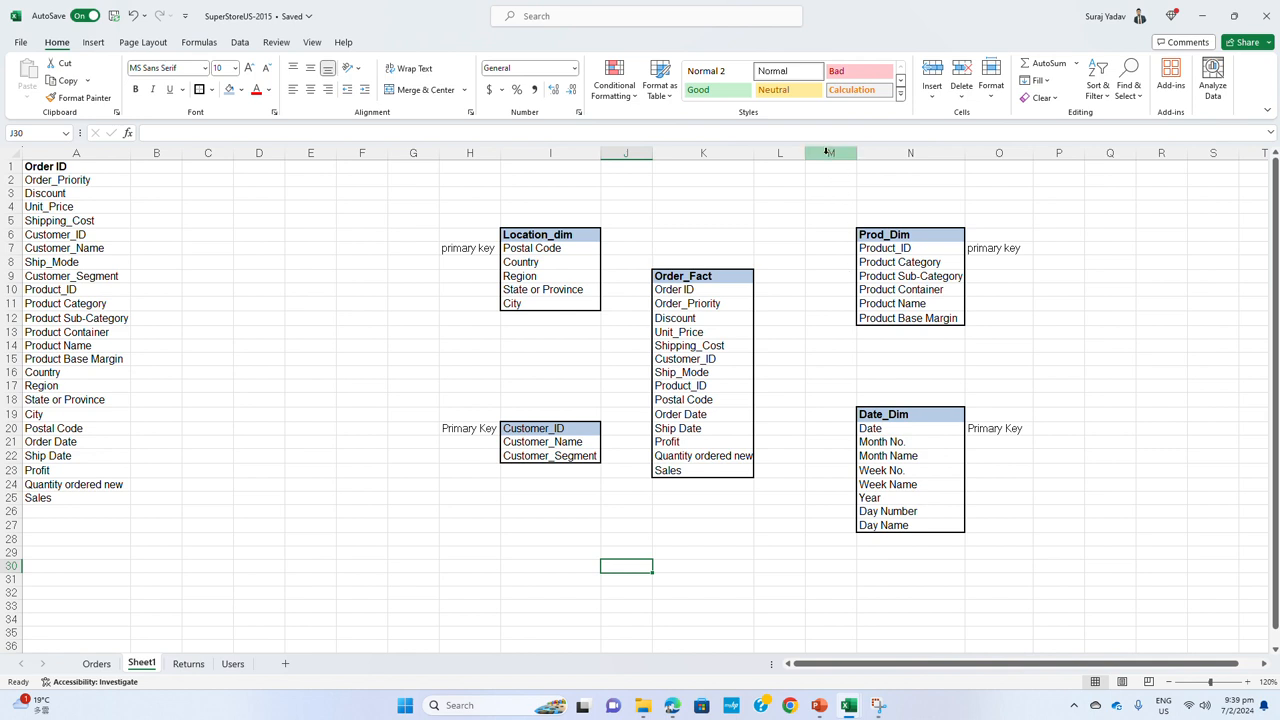
right_click(830, 158)
left_click(850, 304)
left_click(756, 556)
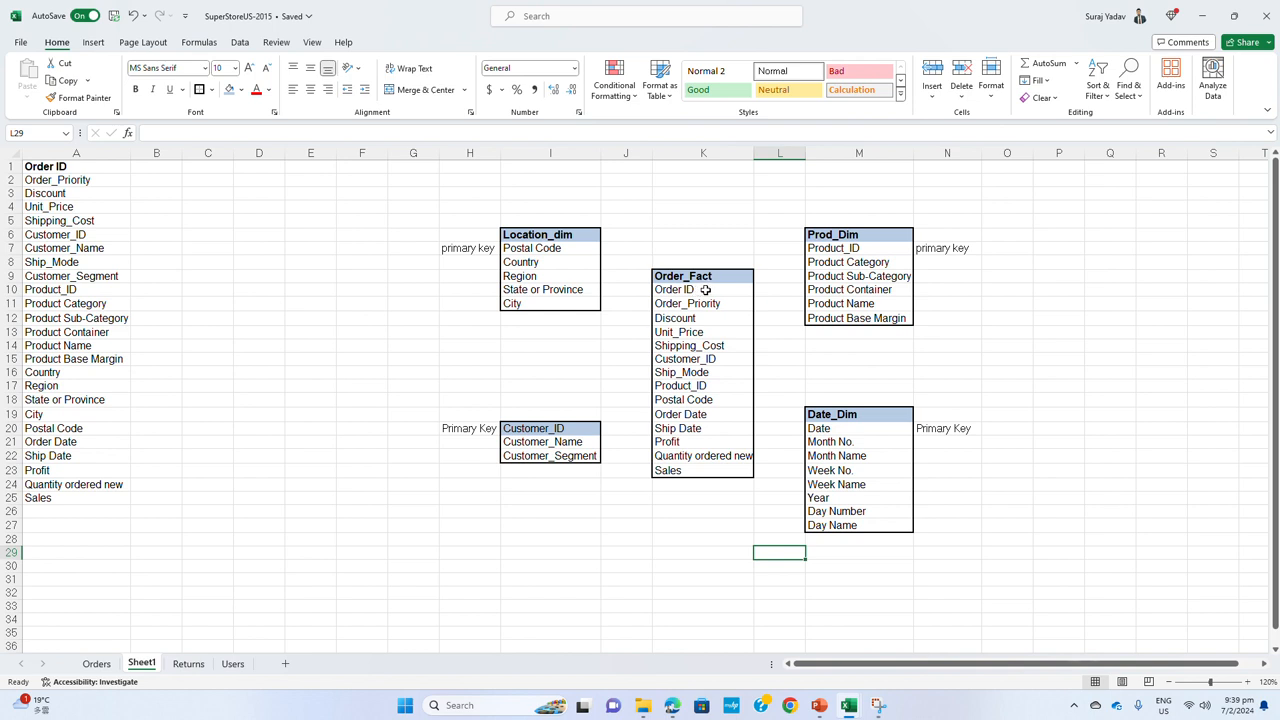
Highlight Product_ID, Postal Code and Customer_ID in the Order_Fact table with a light orange fill
left_click_drag(689, 289, 690, 467)
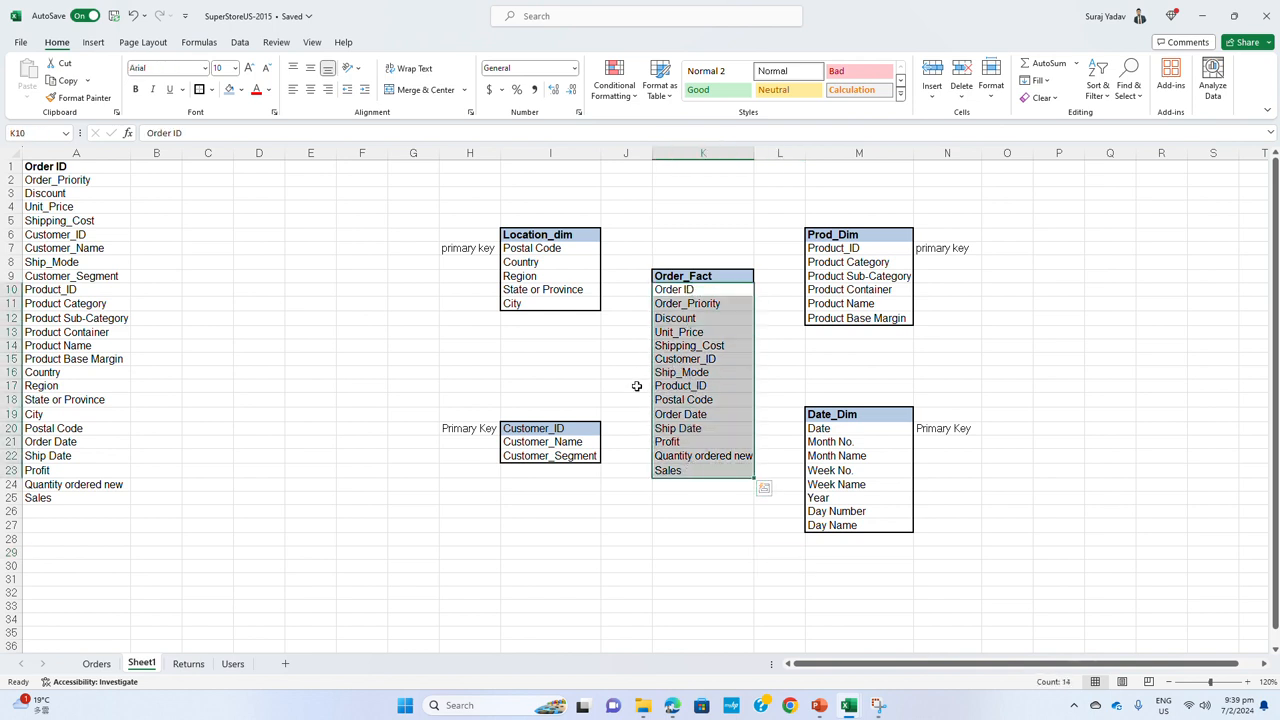
left_click(676, 387)
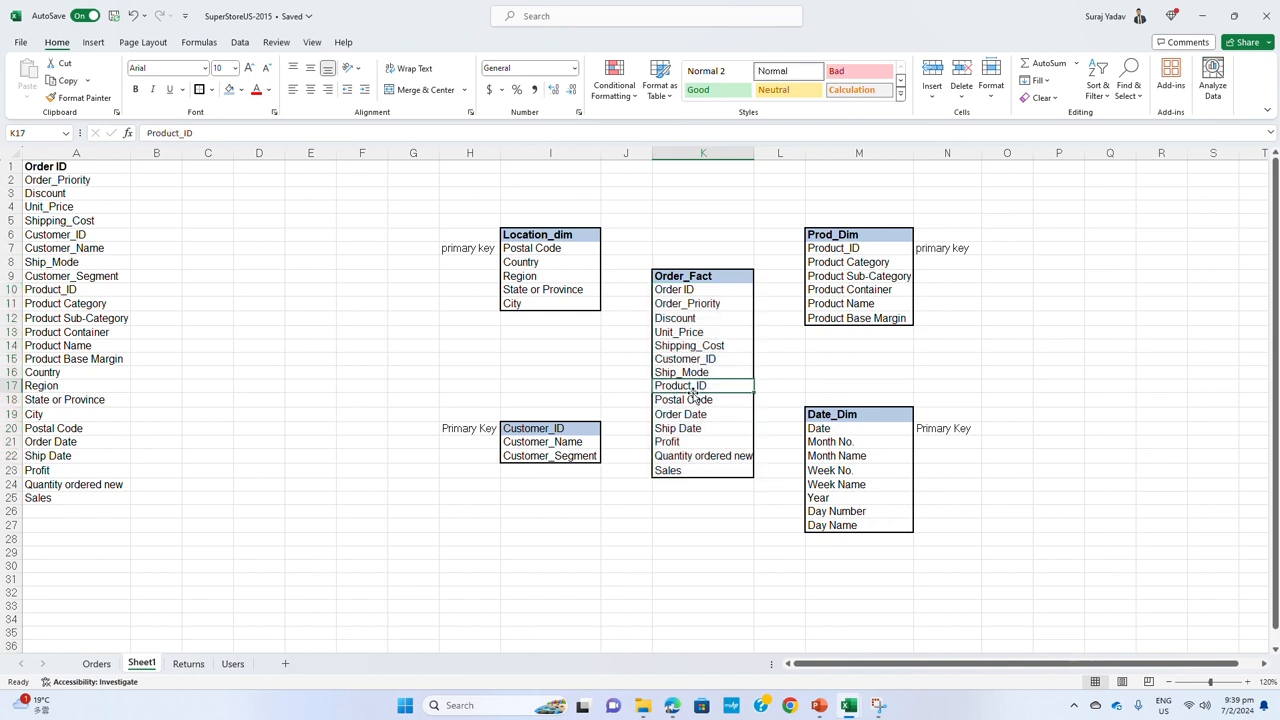
left_click(242, 91)
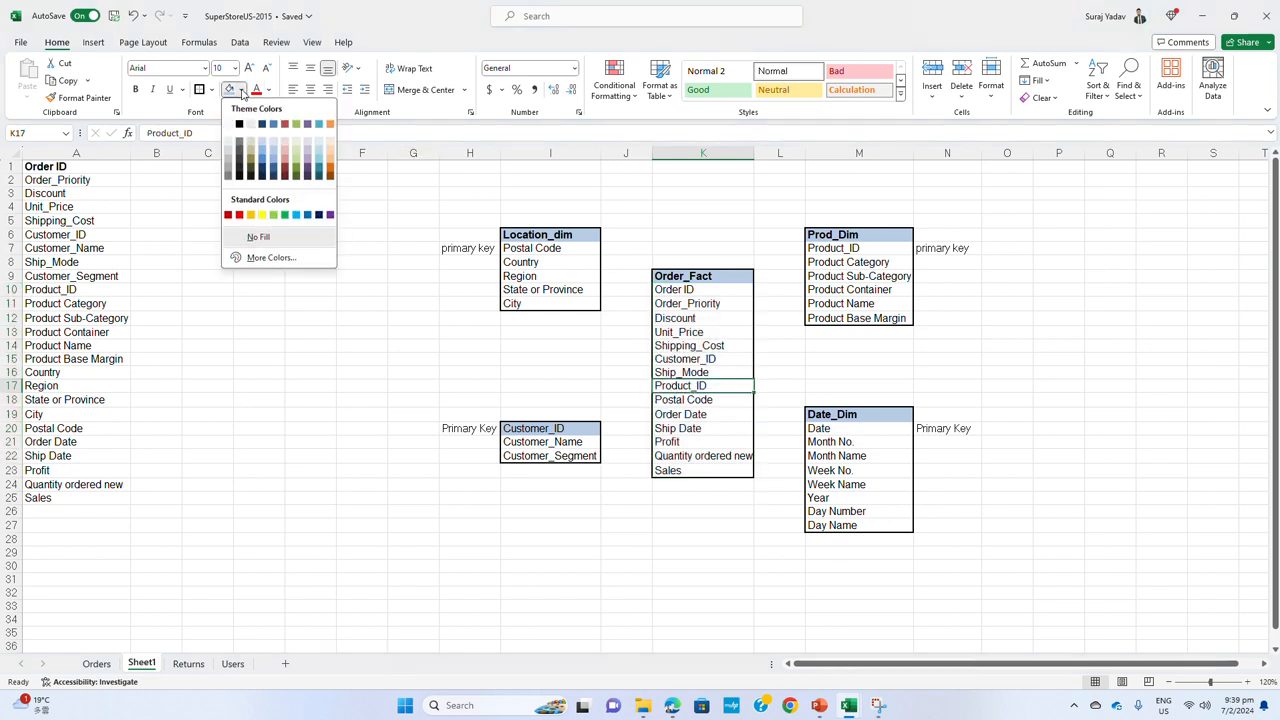
left_click(332, 148)
key("Down")
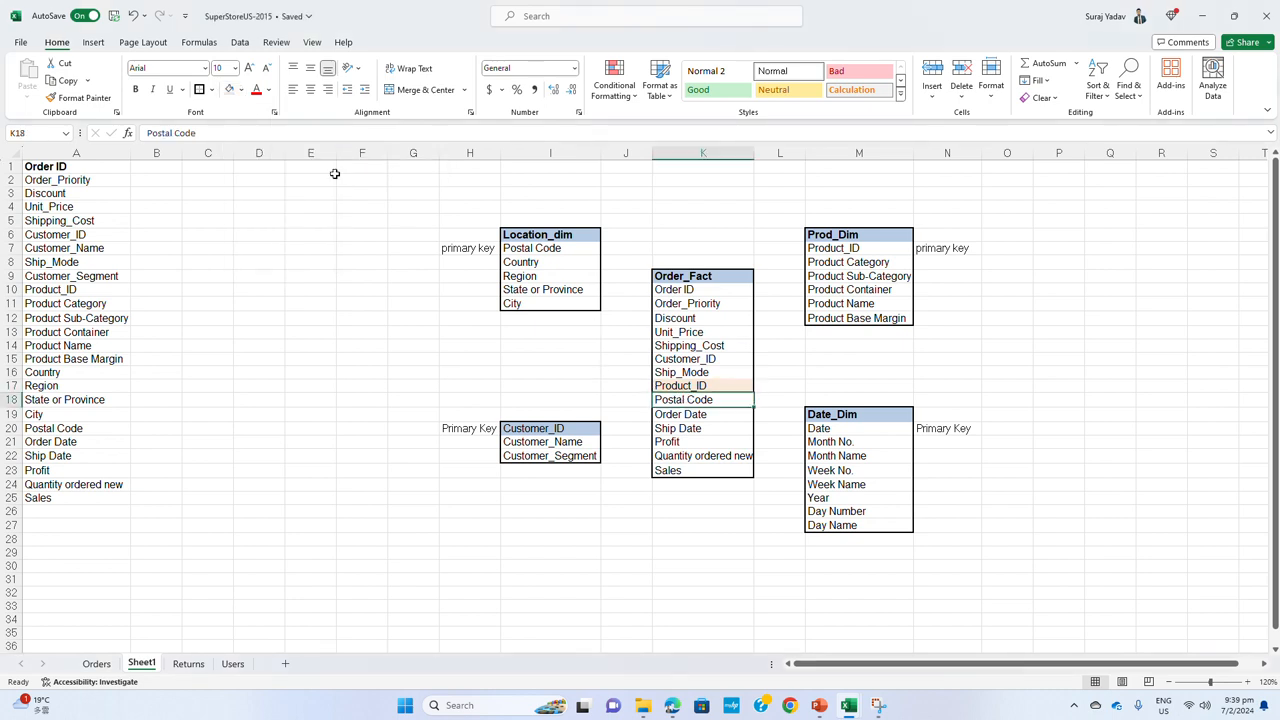
left_click(229, 89)
left_click(680, 359)
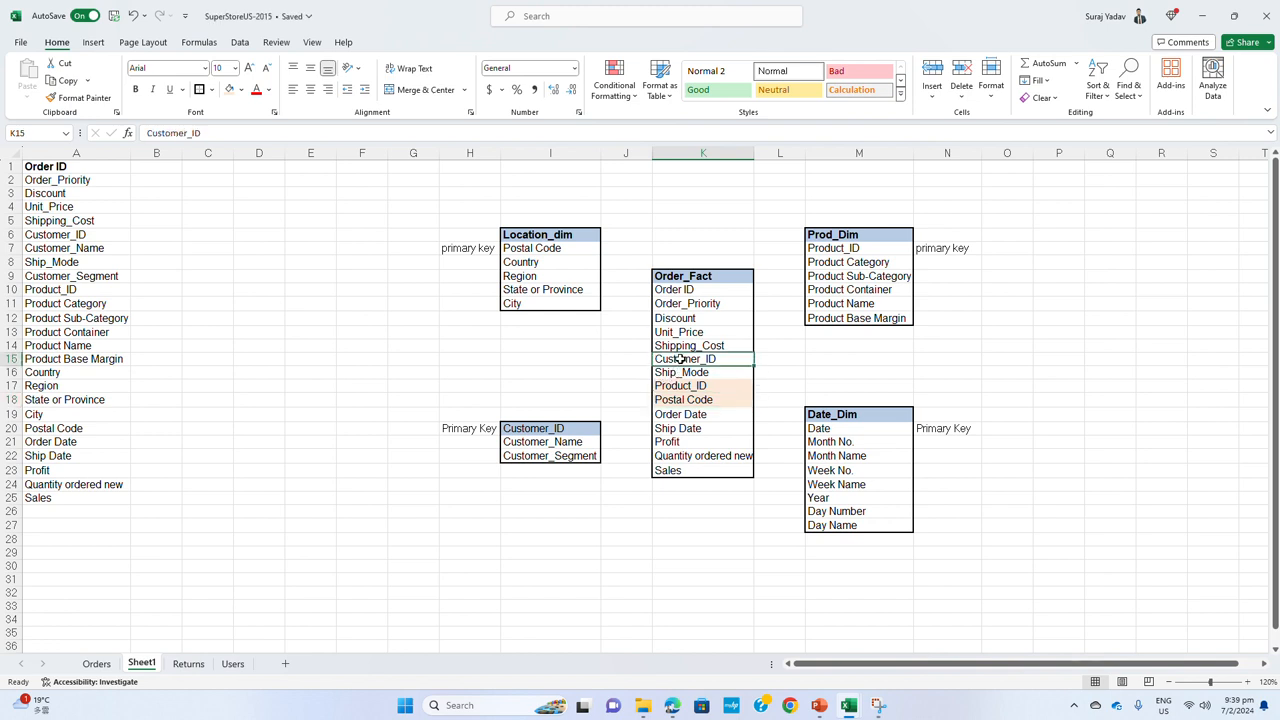
left_click(229, 89)
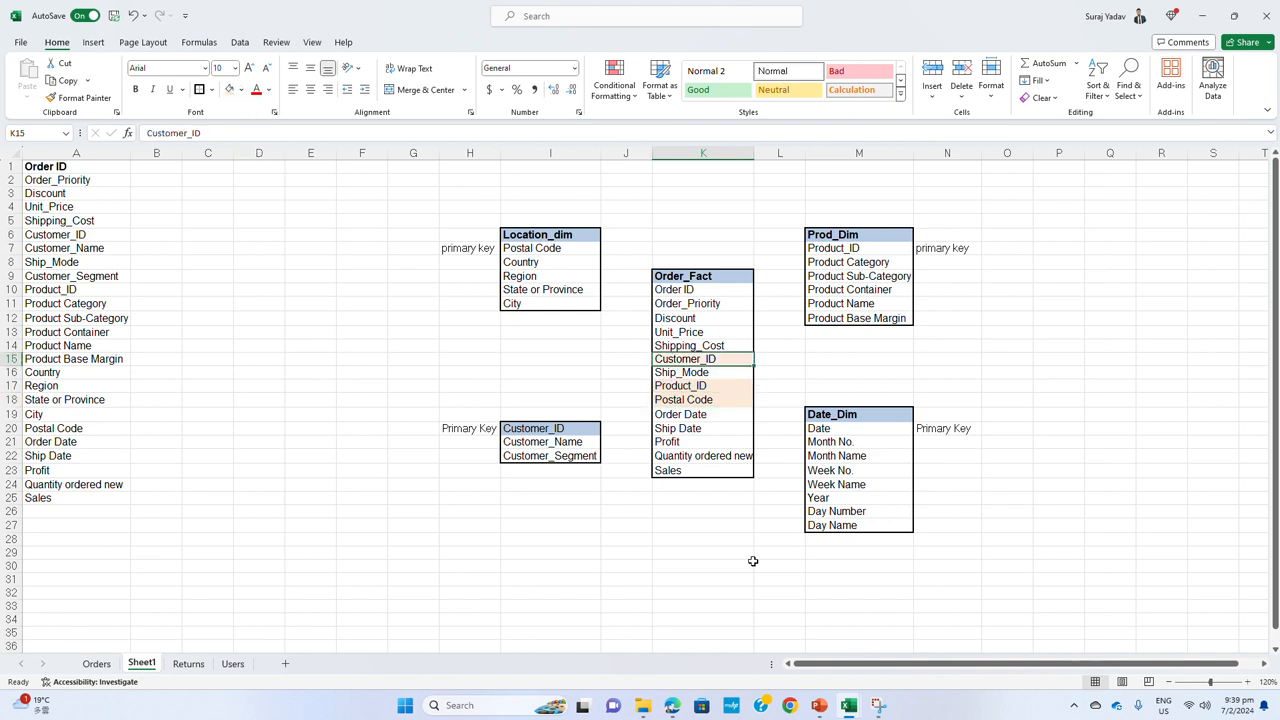
left_click(779, 619)
Label Customer_ID, Product_ID and Postal Code of Order_Fact as FK in L15, L17 and L18
left_click(780, 360)
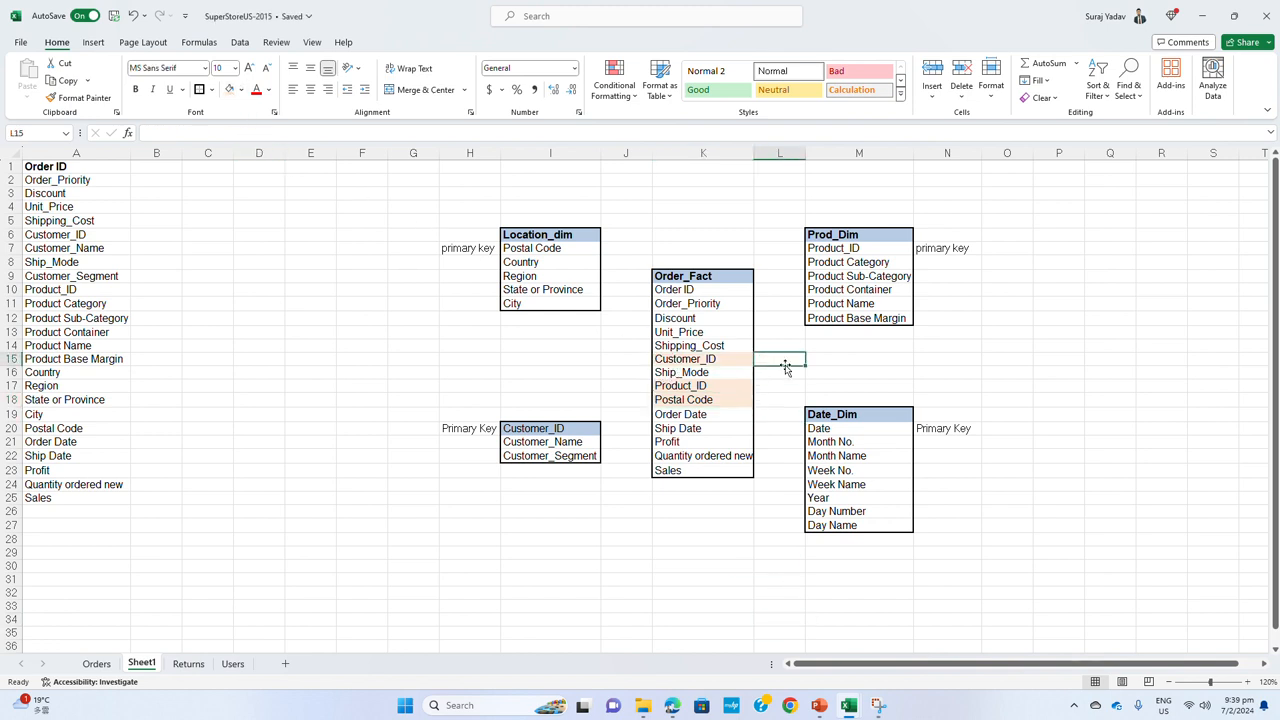
type("FK")
key("Return")
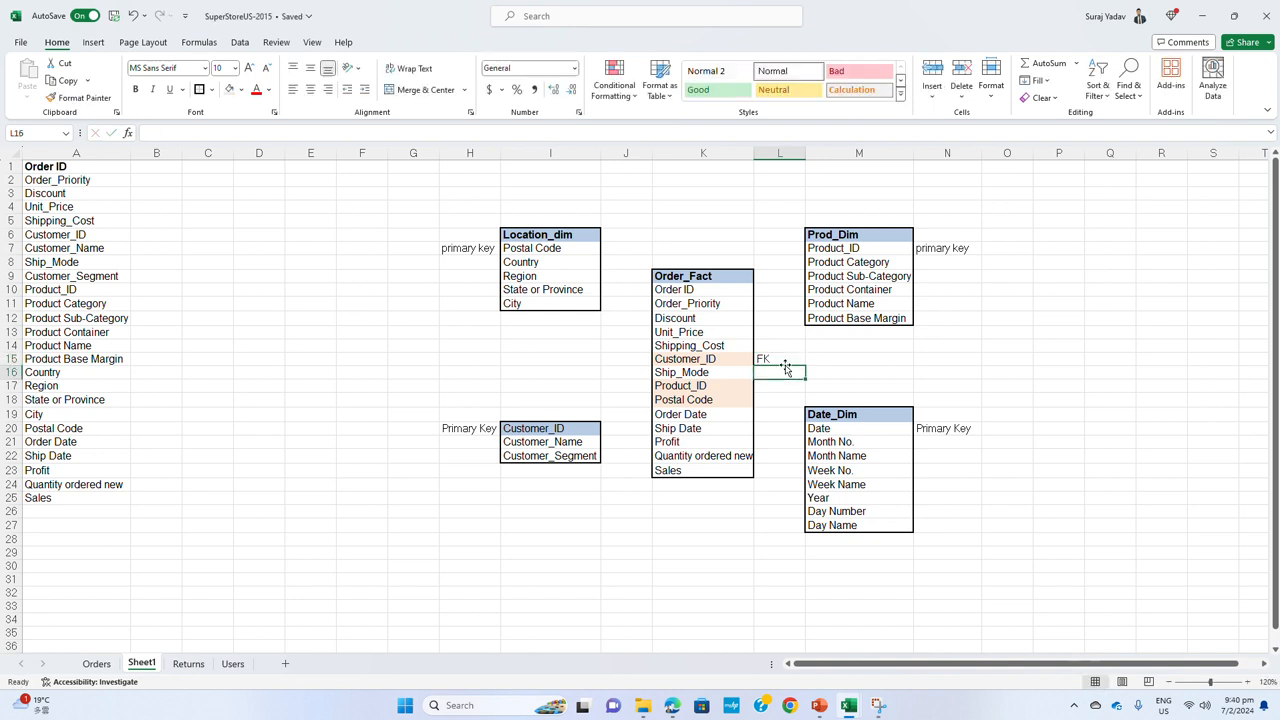
key("Down")
type("FK")
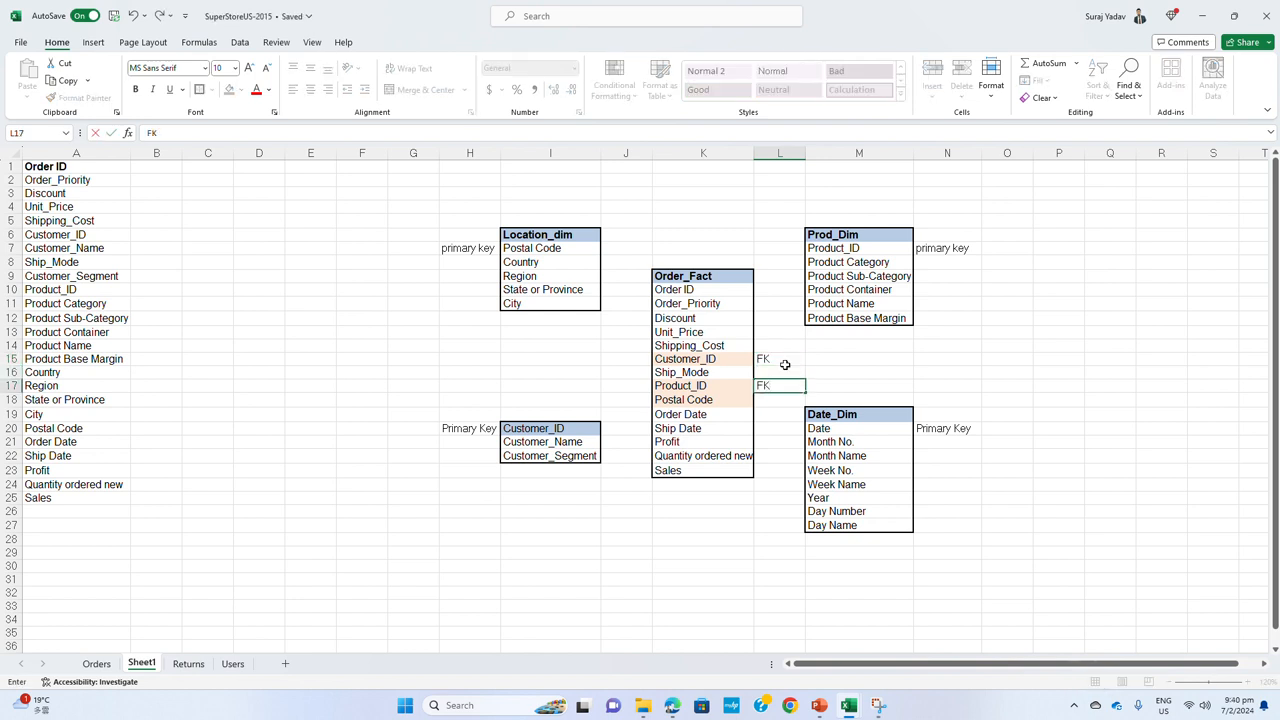
key("Return")
type("FK")
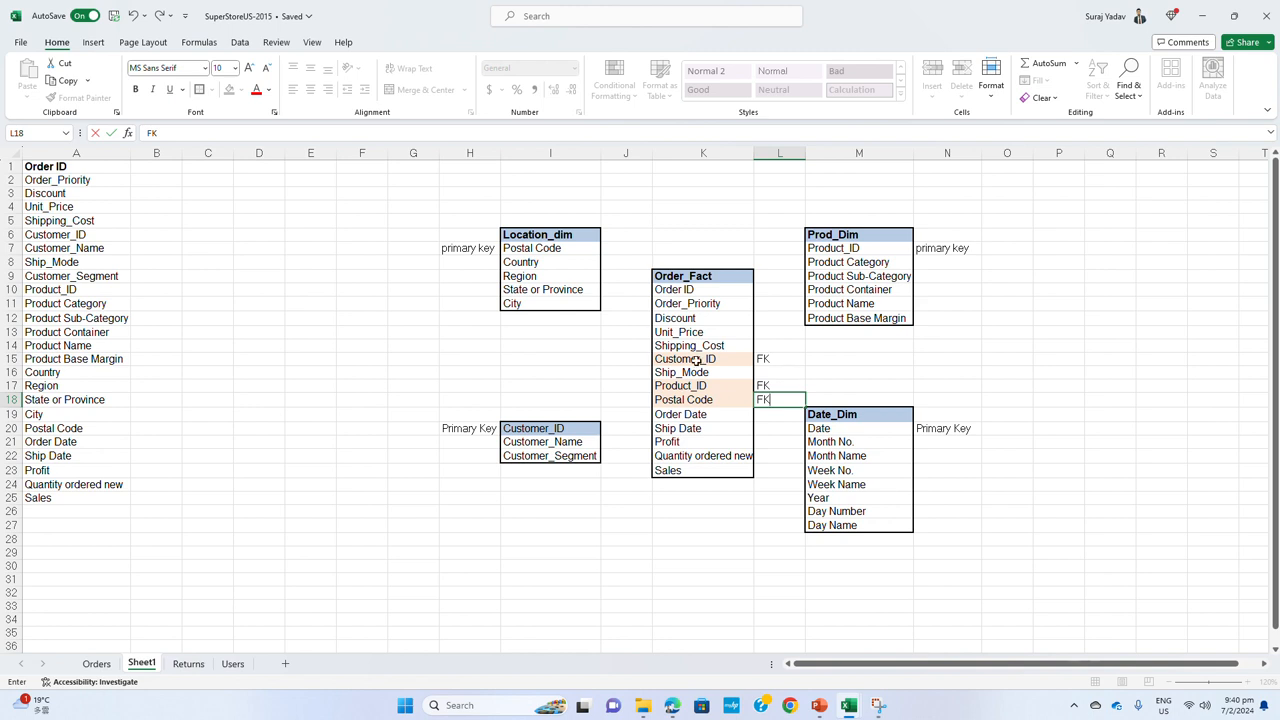
Label the Order ID field of Order_Fact as PK in L10
left_click(763, 289)
type("PL")
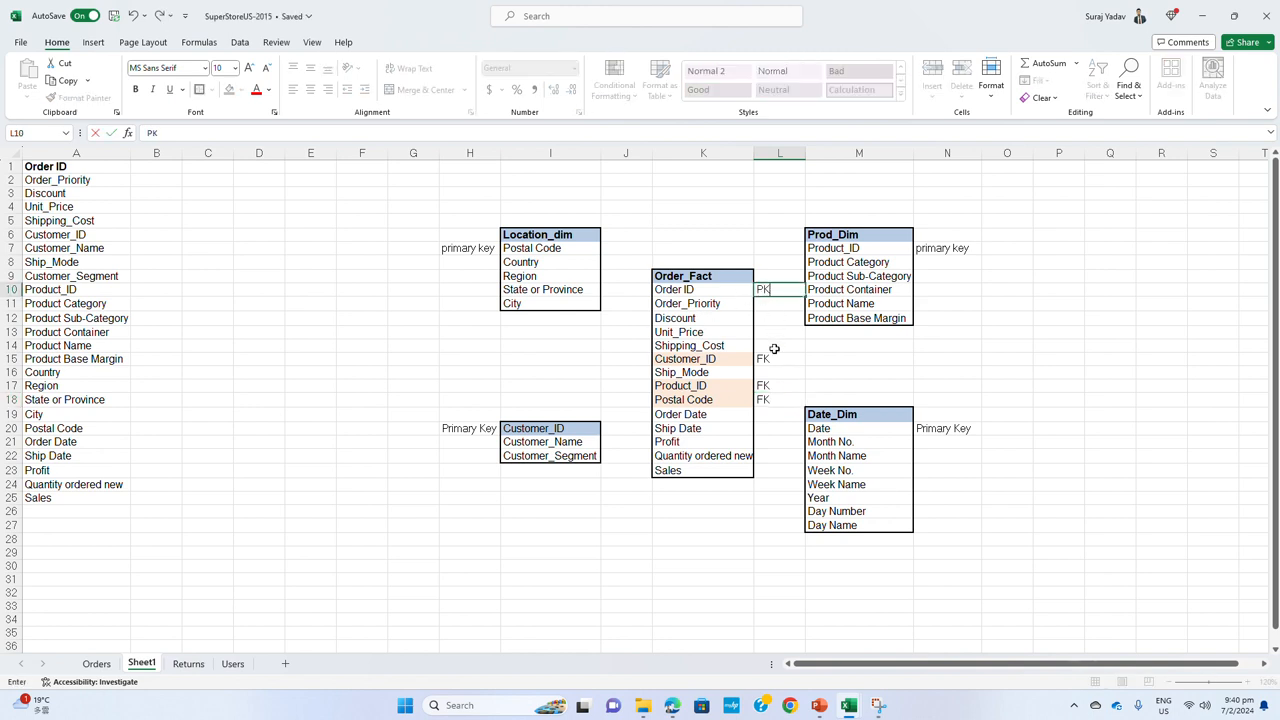
left_click(748, 566)
Compare the key fields of Order_Fact with the matching primary keys in the location and customer dimension tables
left_click(731, 294)
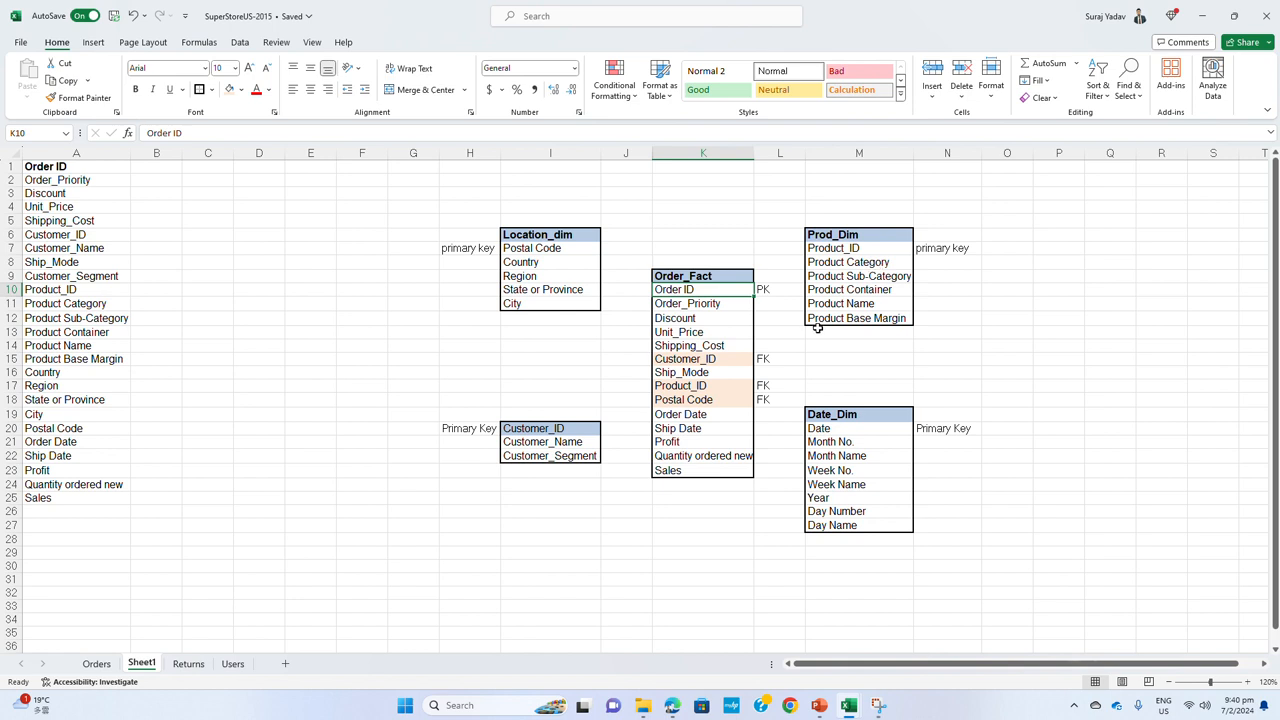
left_click(695, 361)
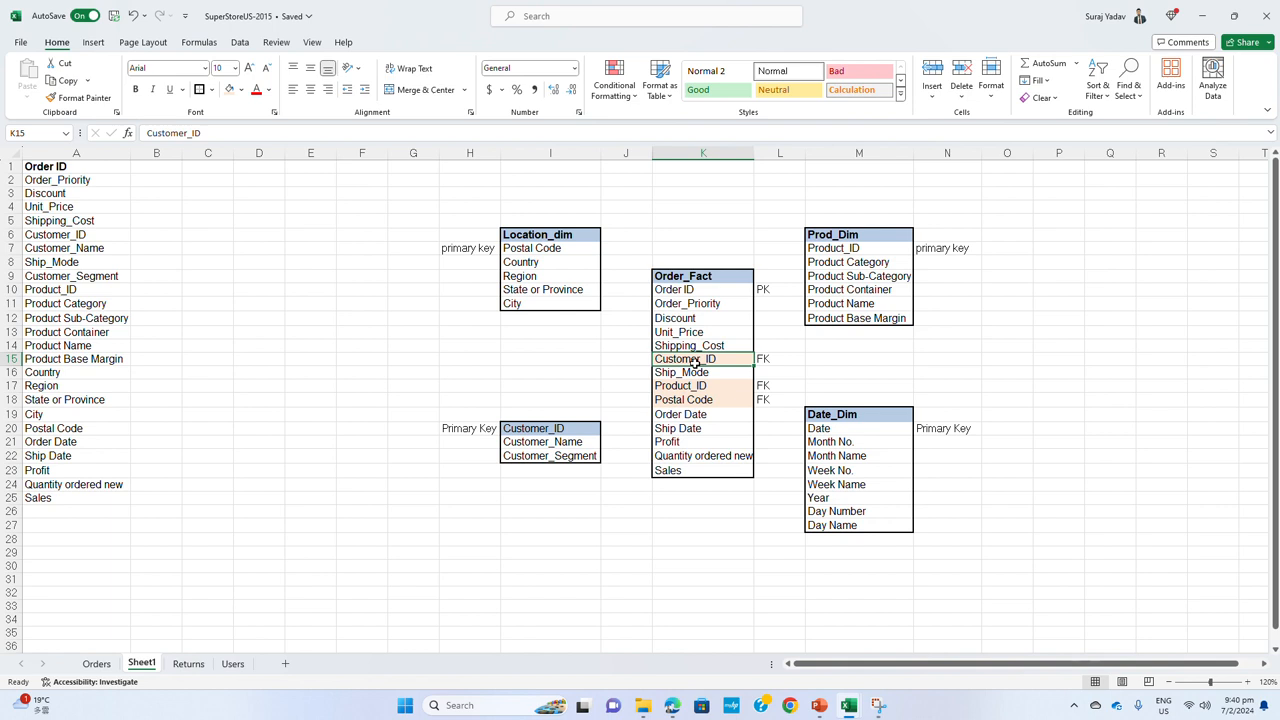
left_click(706, 415)
left_click(670, 360)
left_click(518, 245)
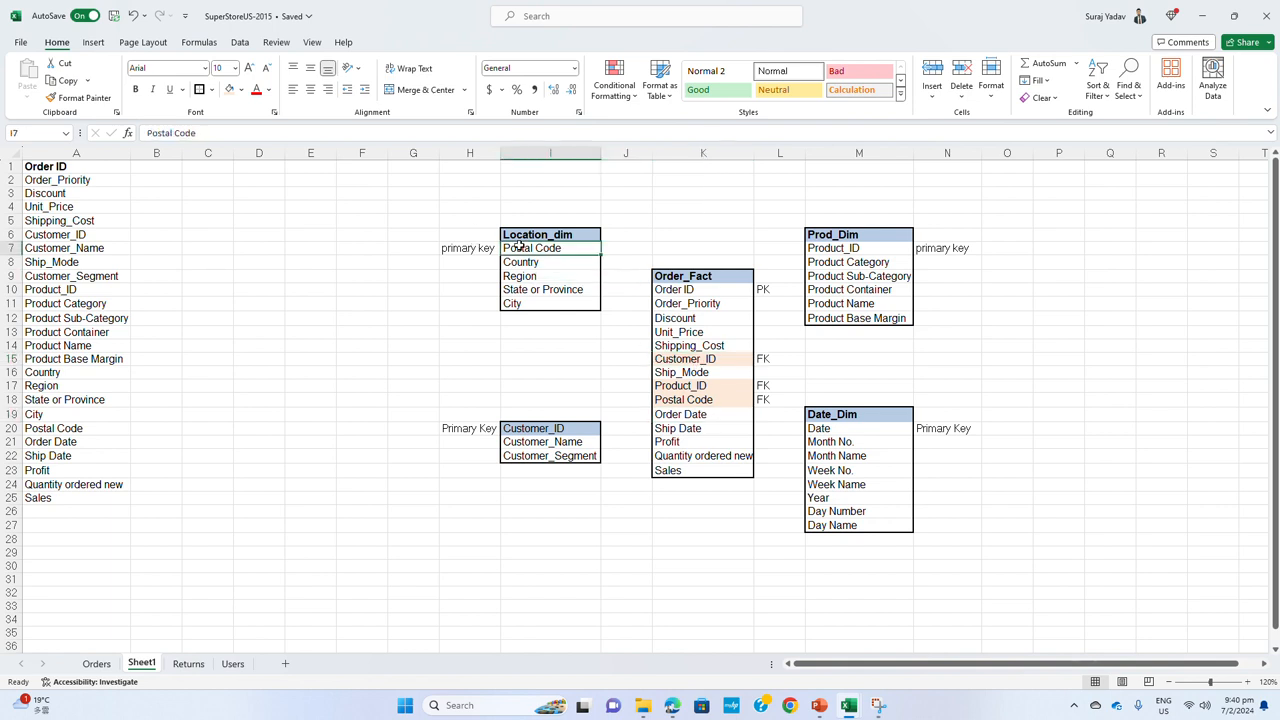
left_click(676, 366)
left_click(556, 434)
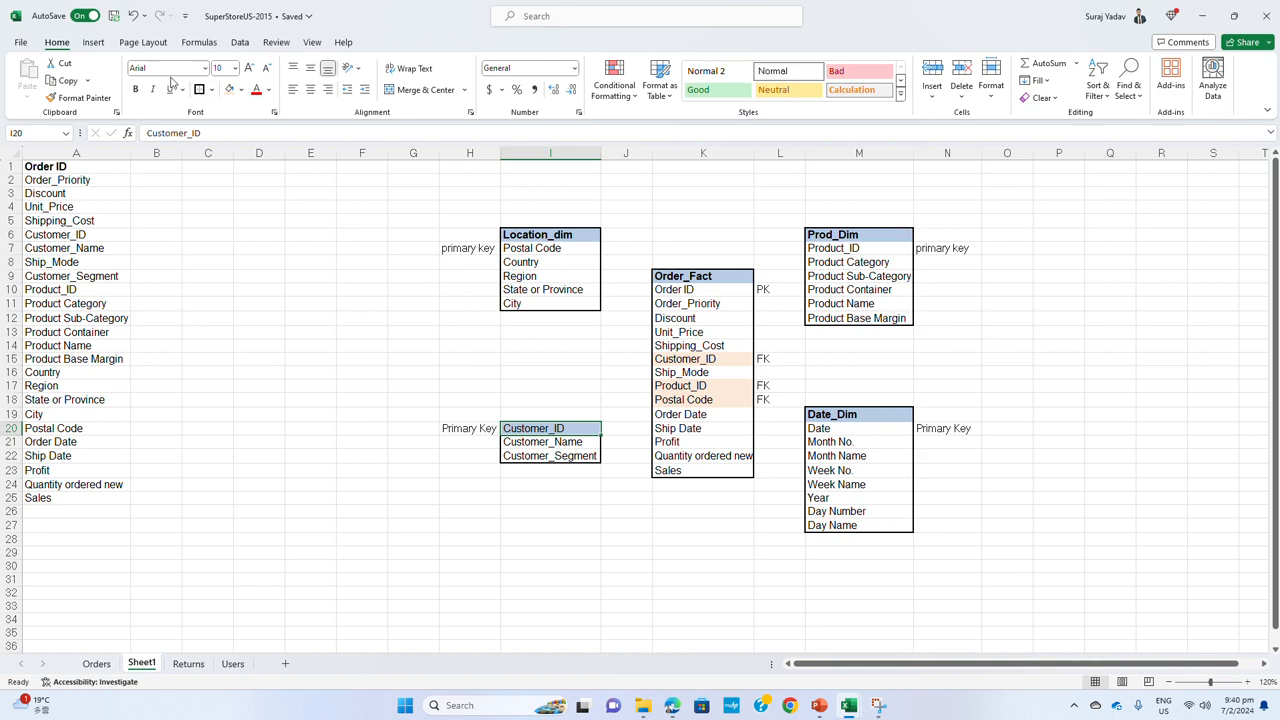
Draw a curved arrow connector from Customer_ID in Order_Fact to Customer_ID in the customer table and adjust its bend into an S-curve
left_click(93, 42)
left_click(198, 88)
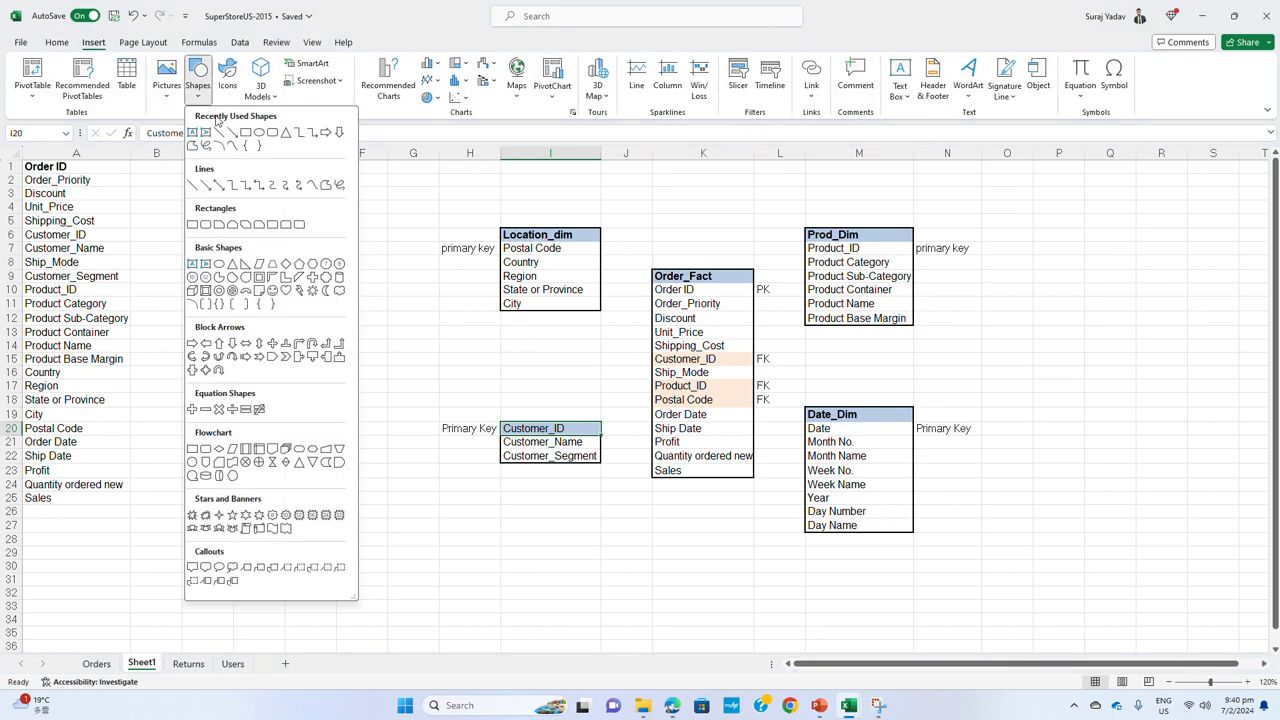
left_click(286, 186)
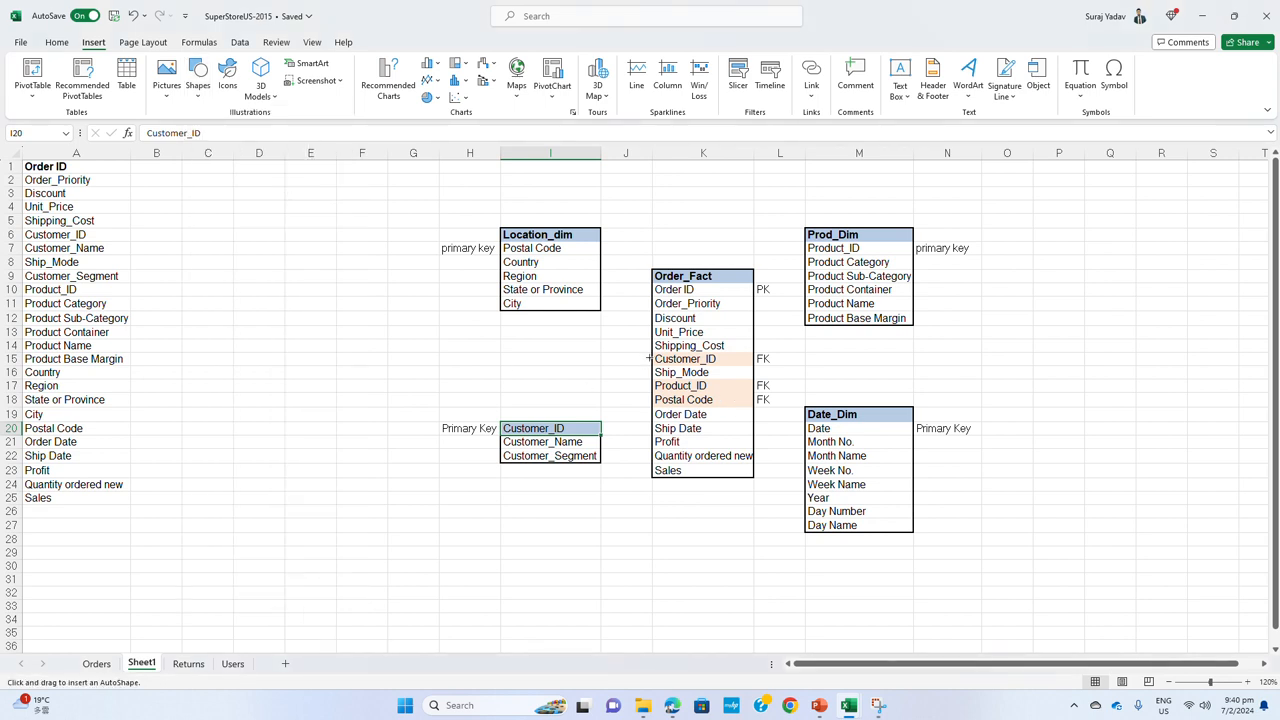
left_click_drag(640, 357, 598, 420)
mouse_move(608, 422)
left_mouse_down()
mouse_move(626, 406)
mouse_move(628, 424)
mouse_move(601, 430)
mouse_move(630, 434)
left_mouse_up()
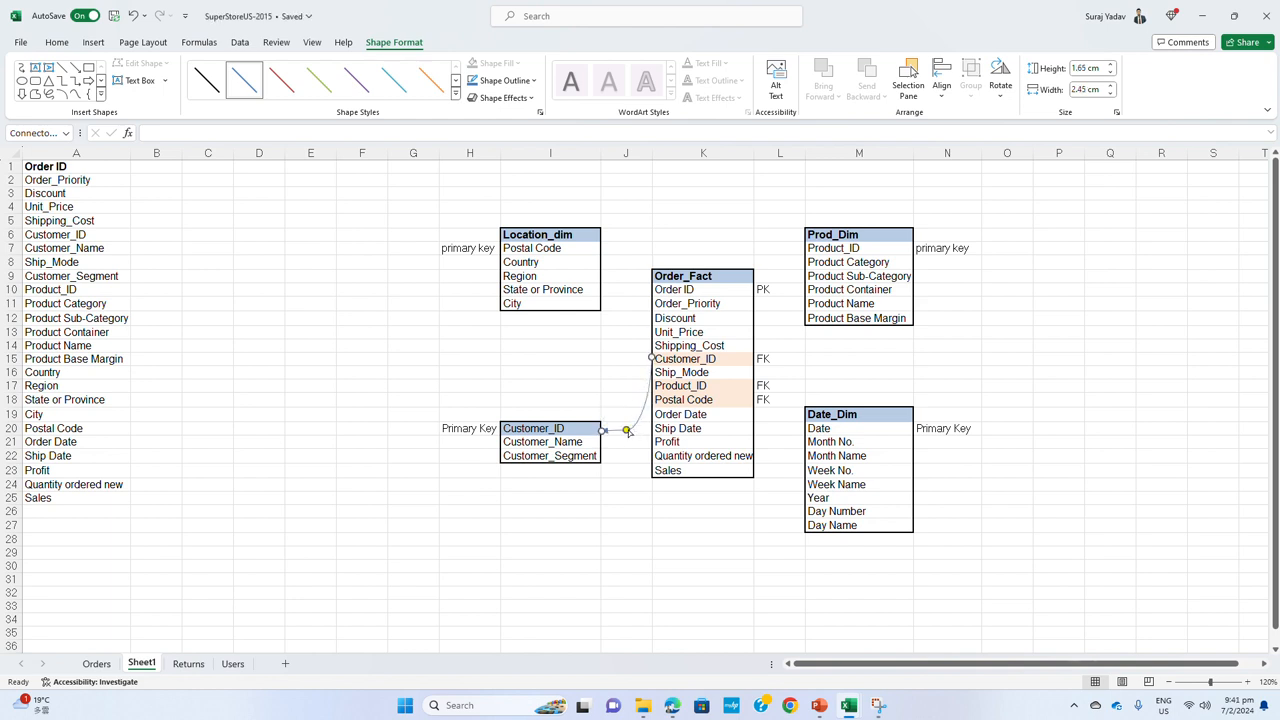
left_click_drag(626, 432, 625, 391)
left_click(630, 455)
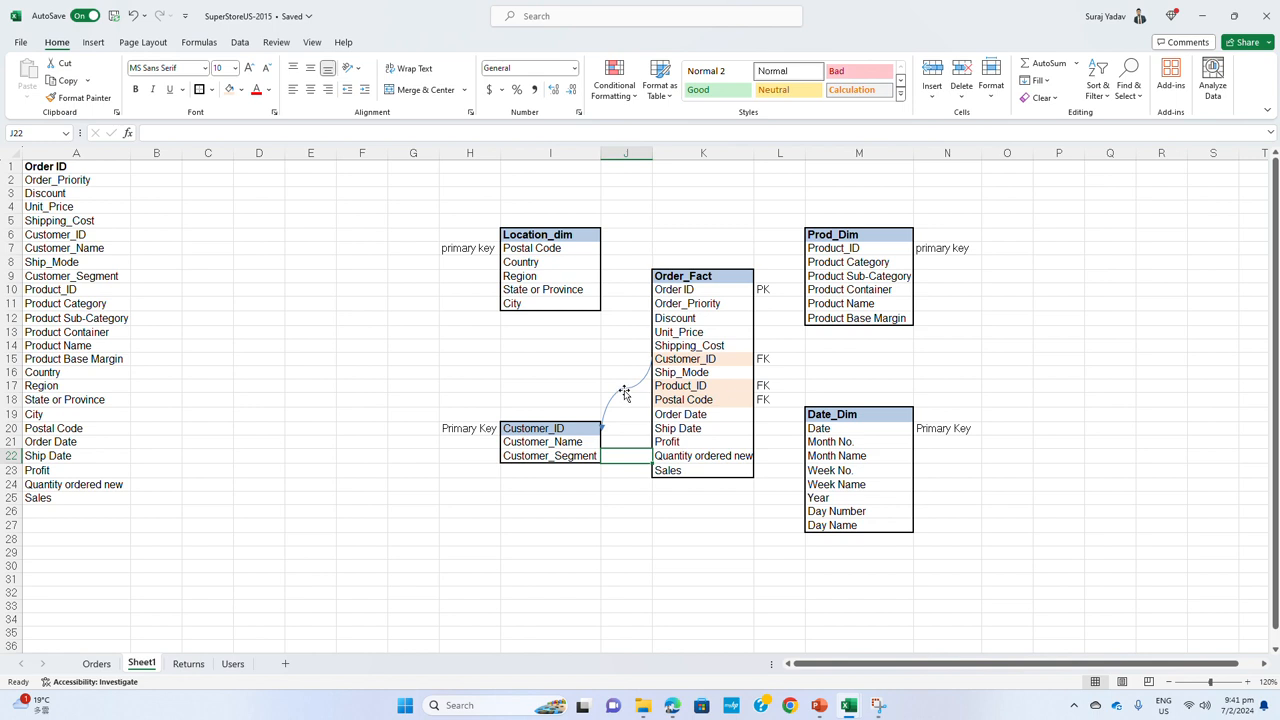
Add a curved arrow connector from Postal Code in Order_Fact to Postal Code in Location_dim, with its bend level with the Location_dim field
left_click_drag(625, 391, 650, 400)
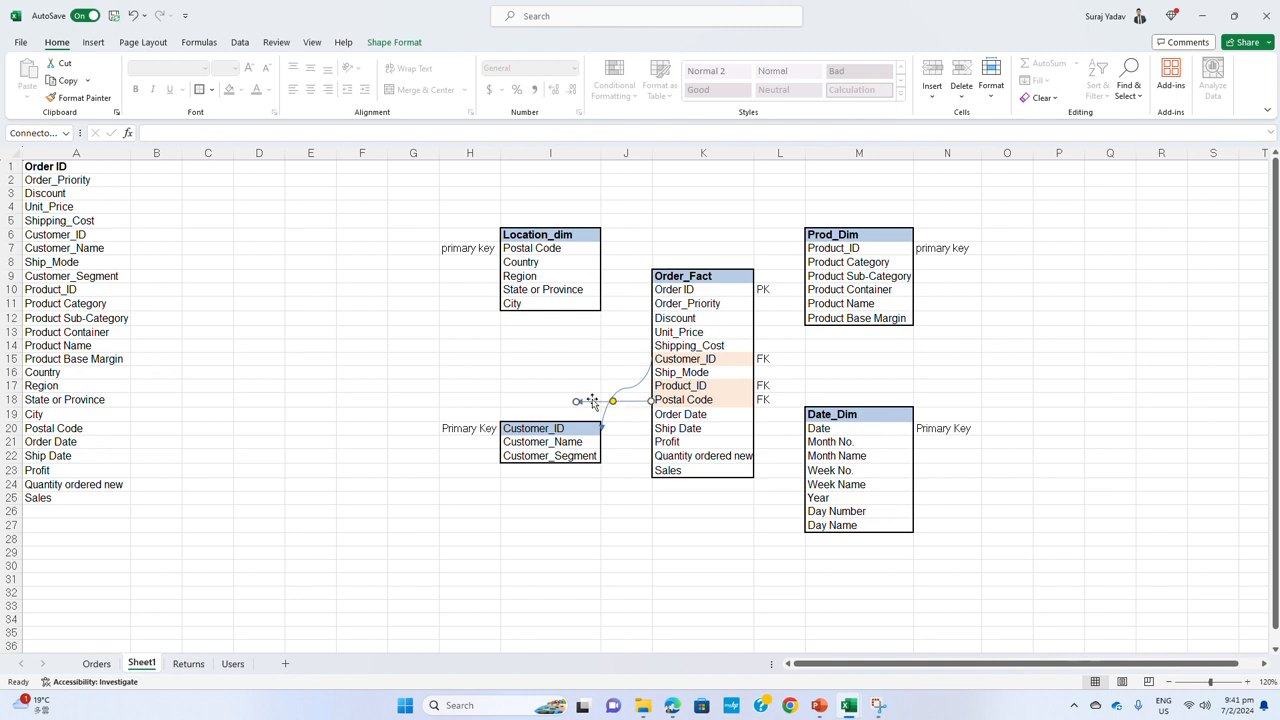
left_click_drag(573, 401, 610, 245)
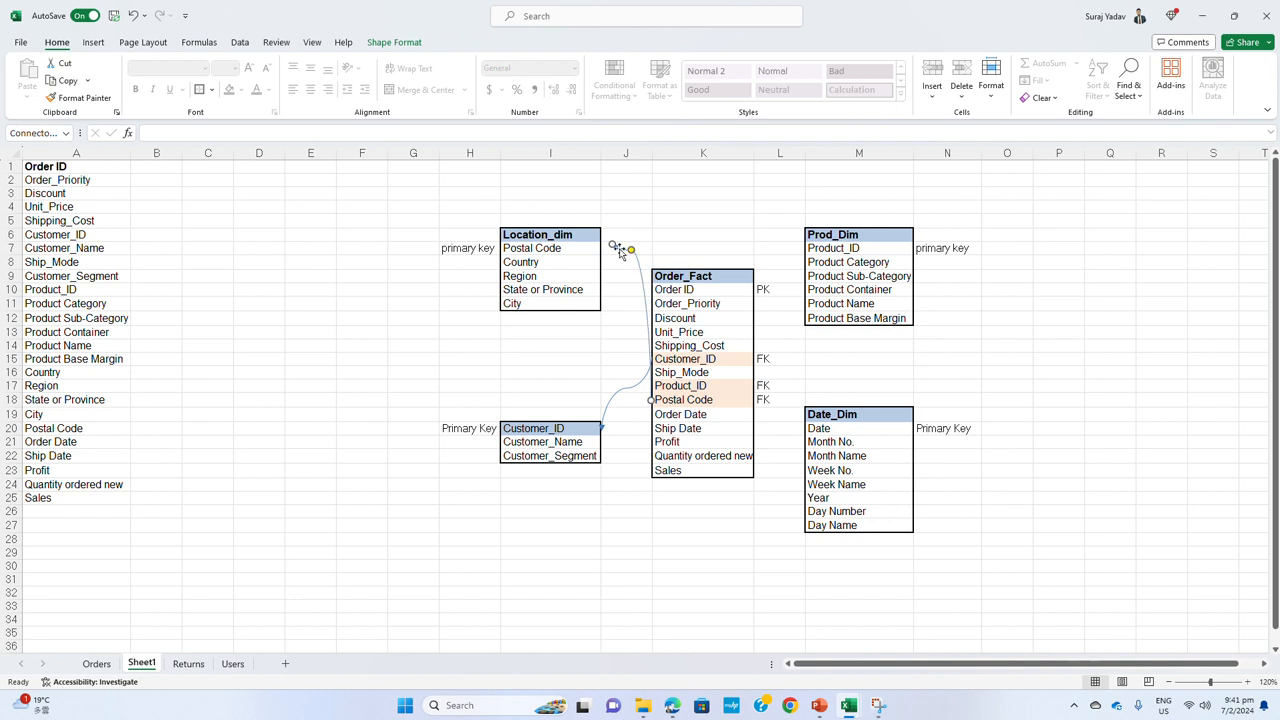
left_click_drag(611, 248, 601, 249)
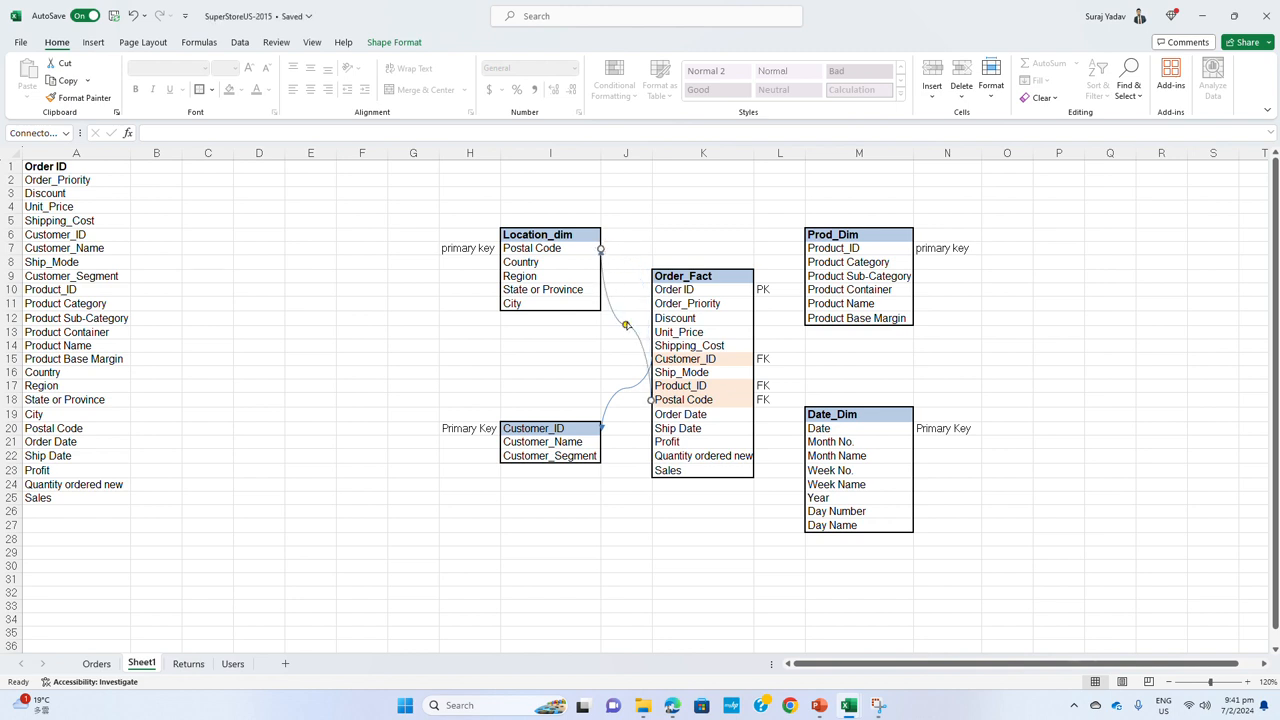
left_click_drag(626, 325, 626, 248)
left_click(628, 330)
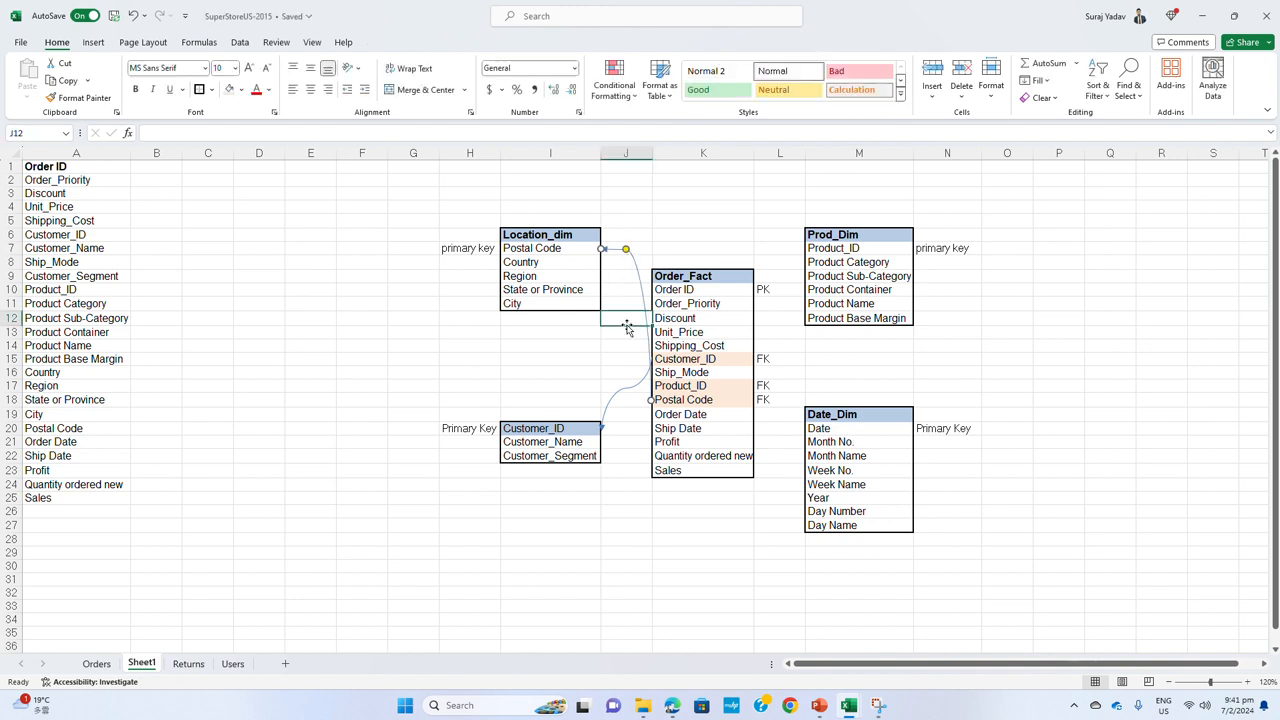
Add a curved arrow connector from Product_ID in Order_Fact to Product_ID in Prod_Dim
left_click(620, 393)
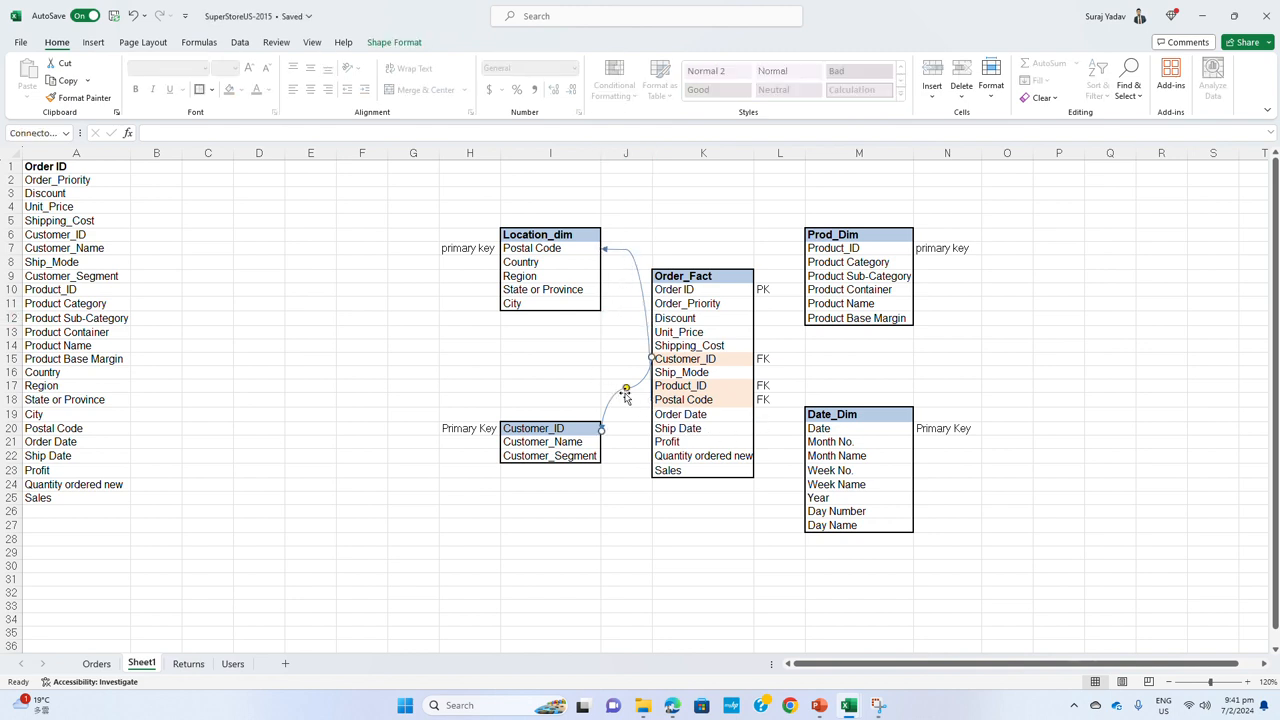
left_click_drag(637, 386, 803, 247)
left_click_drag(957, 389, 917, 402)
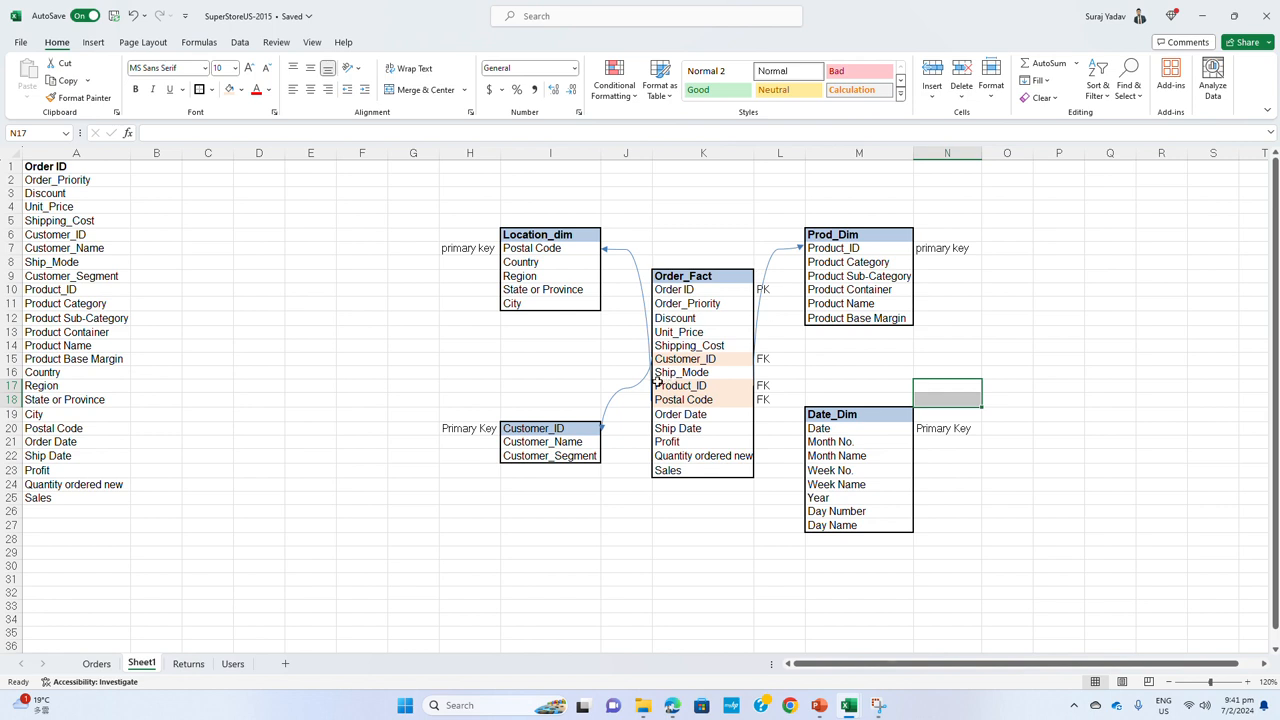
Draw an elbow arrow connector from Ship Date in Order_Fact to the Date_Dim table
left_click_drag(725, 414, 722, 427)
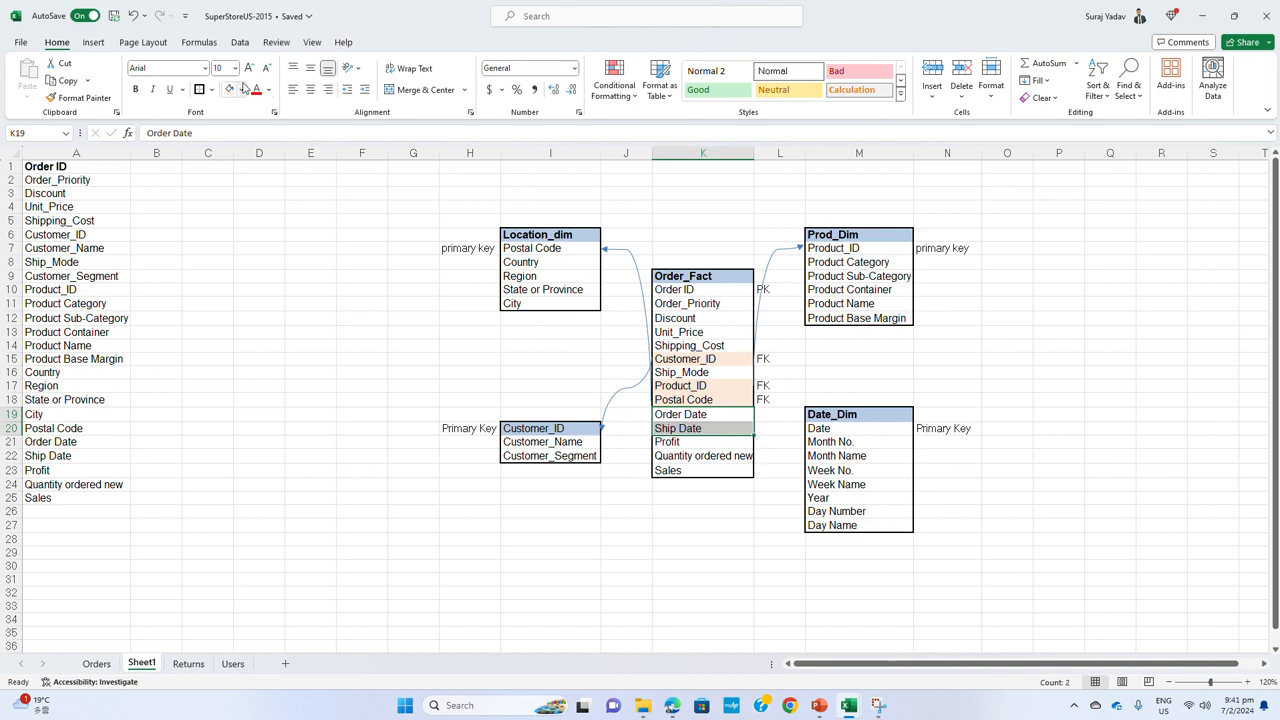
left_click(93, 42)
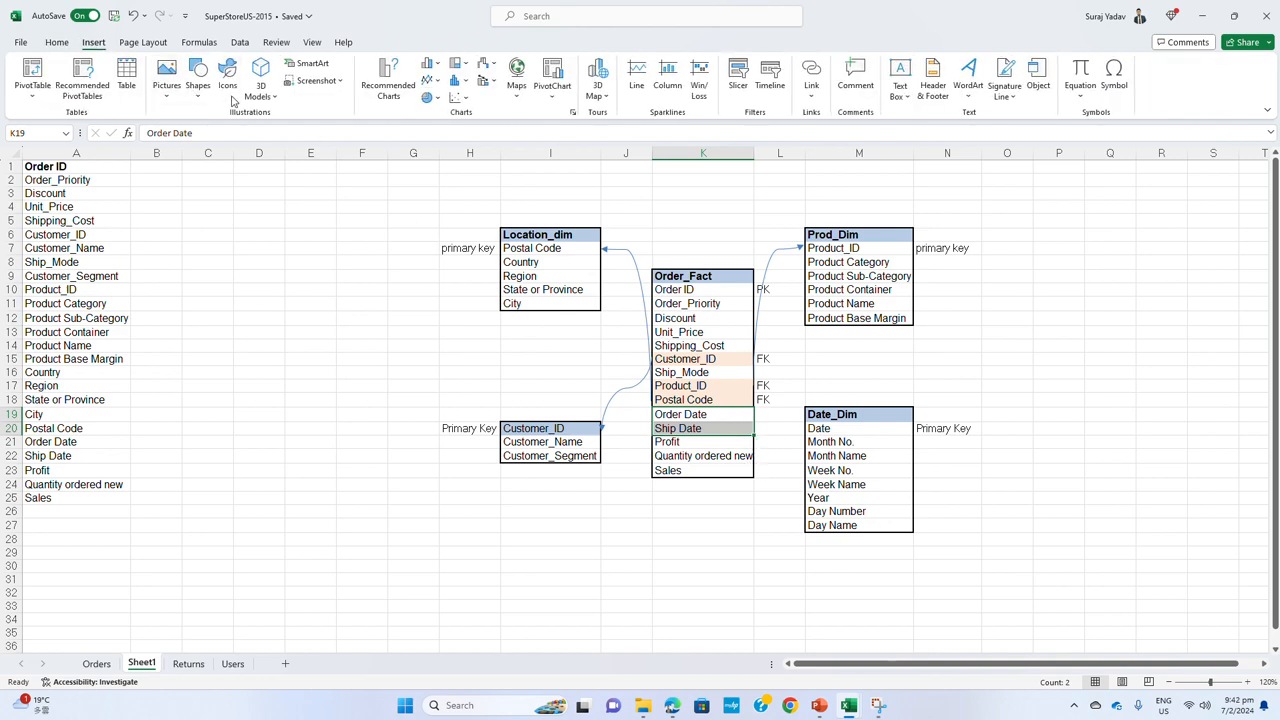
left_click(197, 100)
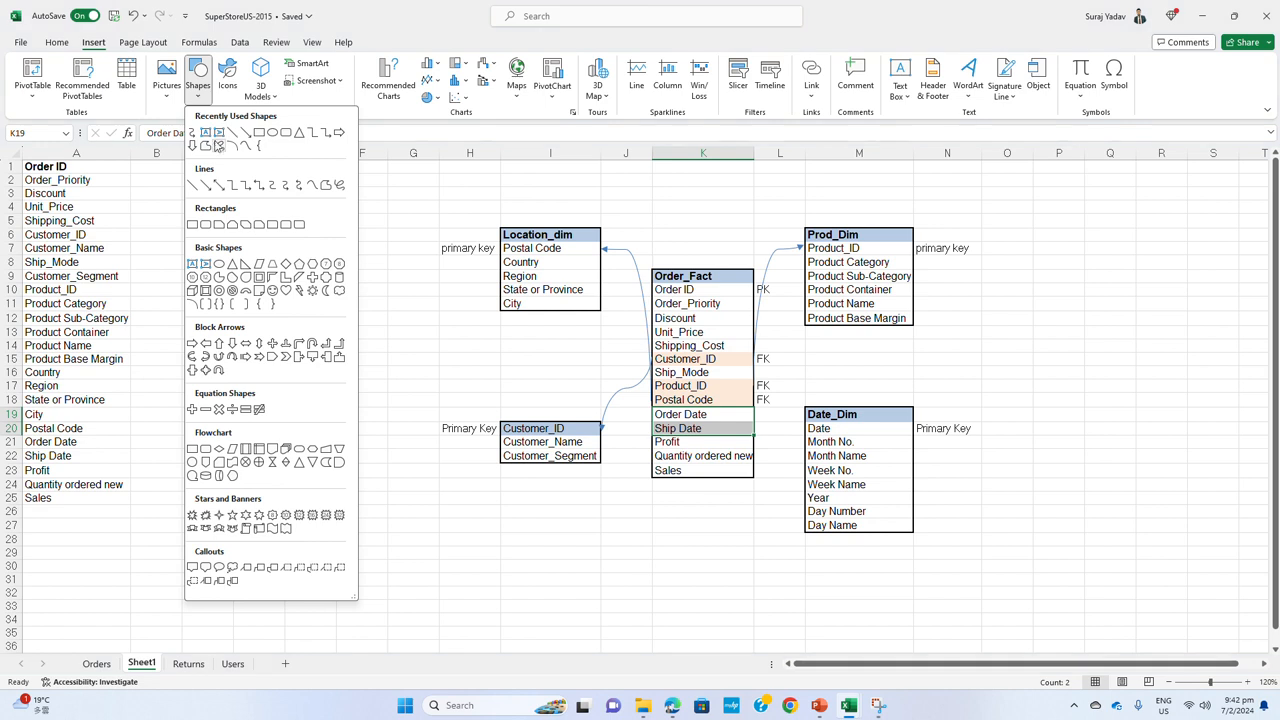
left_click(247, 187)
left_click_drag(760, 414, 801, 430)
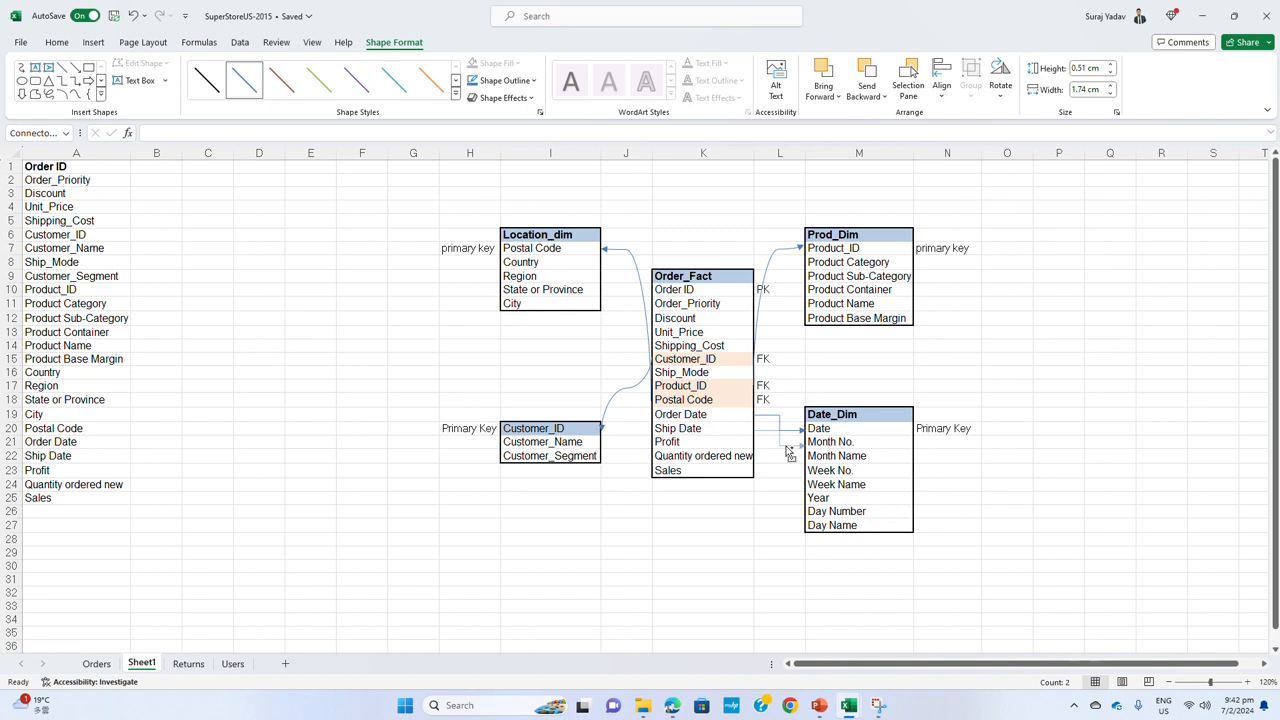
left_click_drag(786, 446, 790, 456)
Duplicate the whole Date_Dim table into column O, starting at O19
left_click_drag(888, 411, 848, 527)
key("ctrl+c")
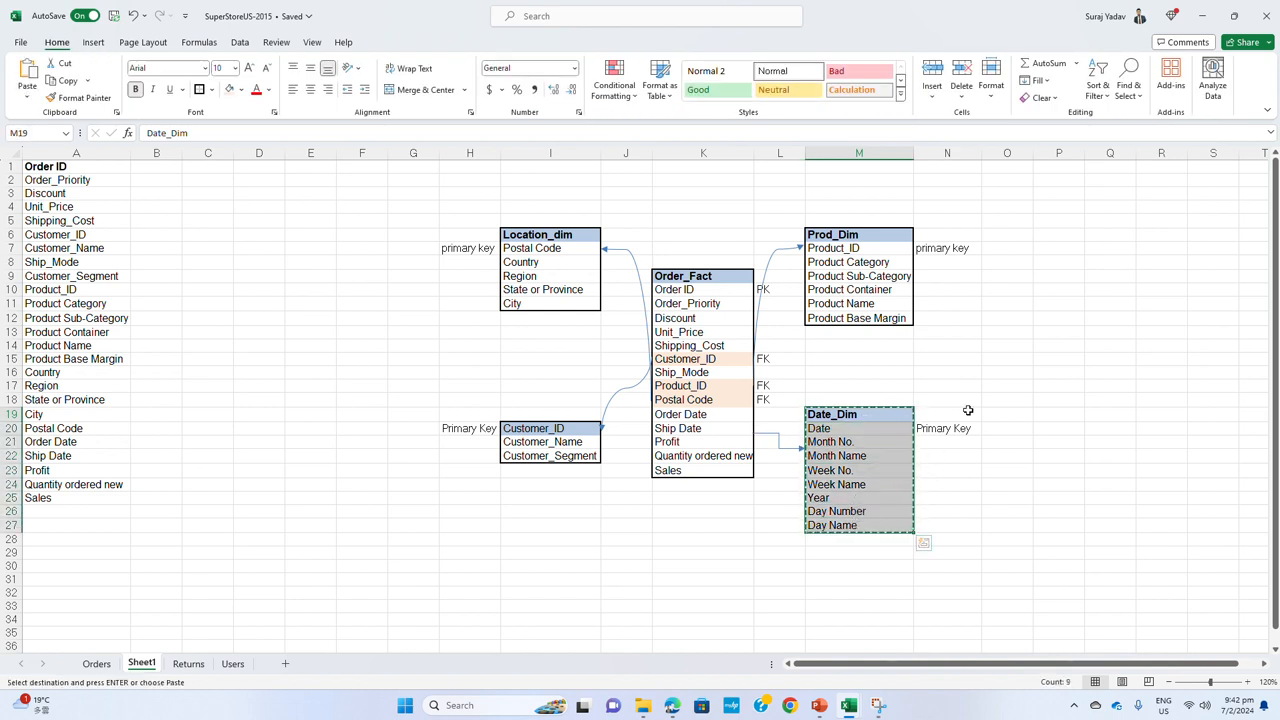
left_click(1000, 414)
key("ctrl+v")
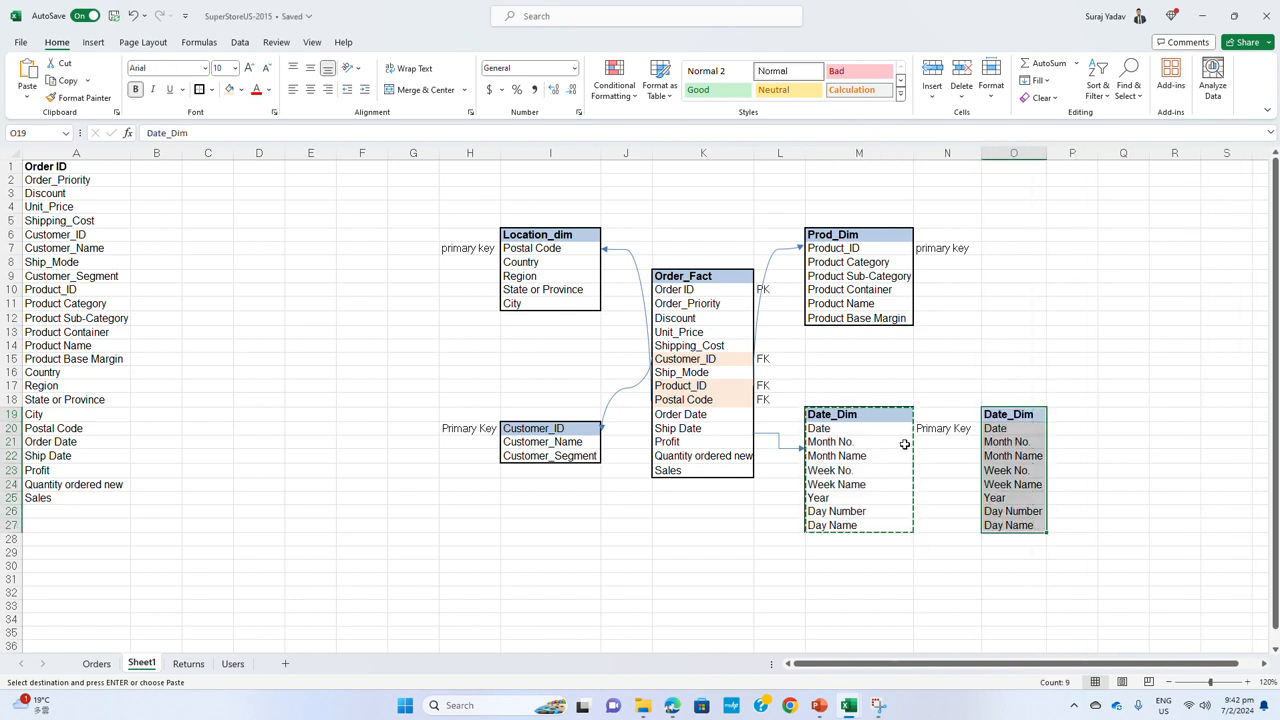
Rename the original date table Date_Dim1 and its copy Date_Dim2
double_click(872, 416)
type("1")
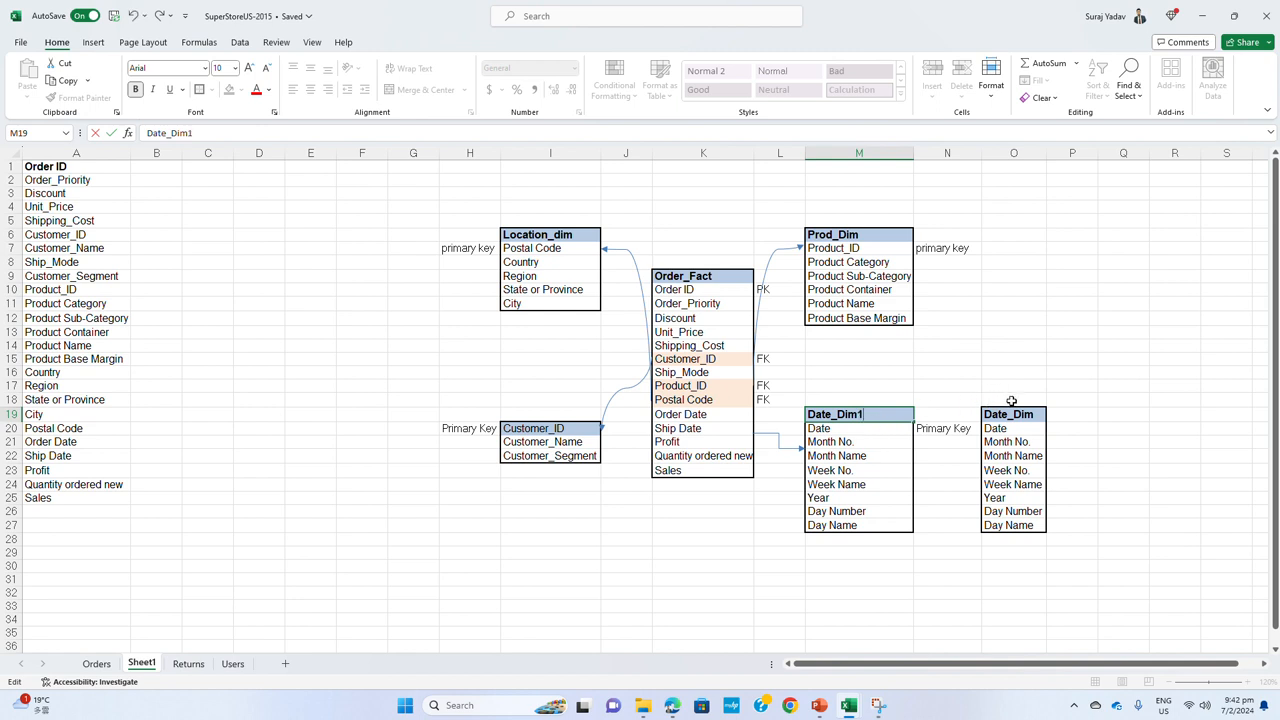
double_click(1034, 414)
type("2")
left_click(1088, 427)
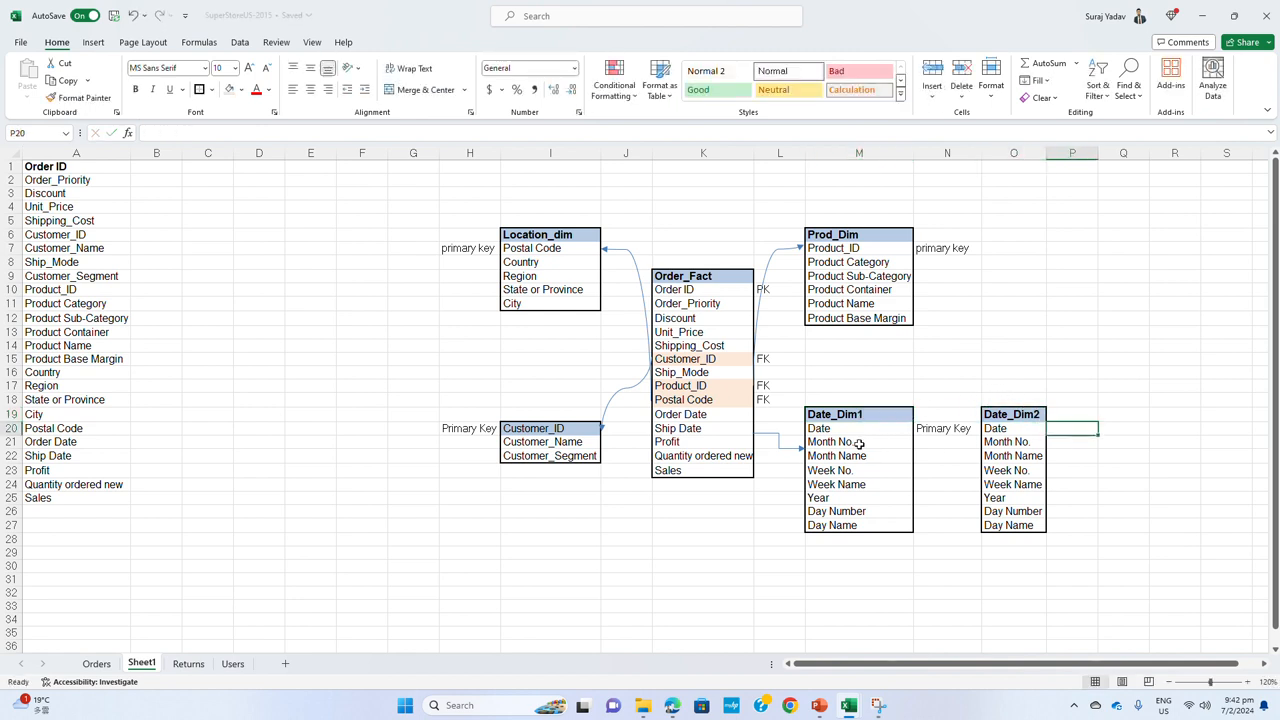
Add an elbow arrow connector from Order Date in Order_Fact to the edge of column O at row 15
left_click(770, 433)
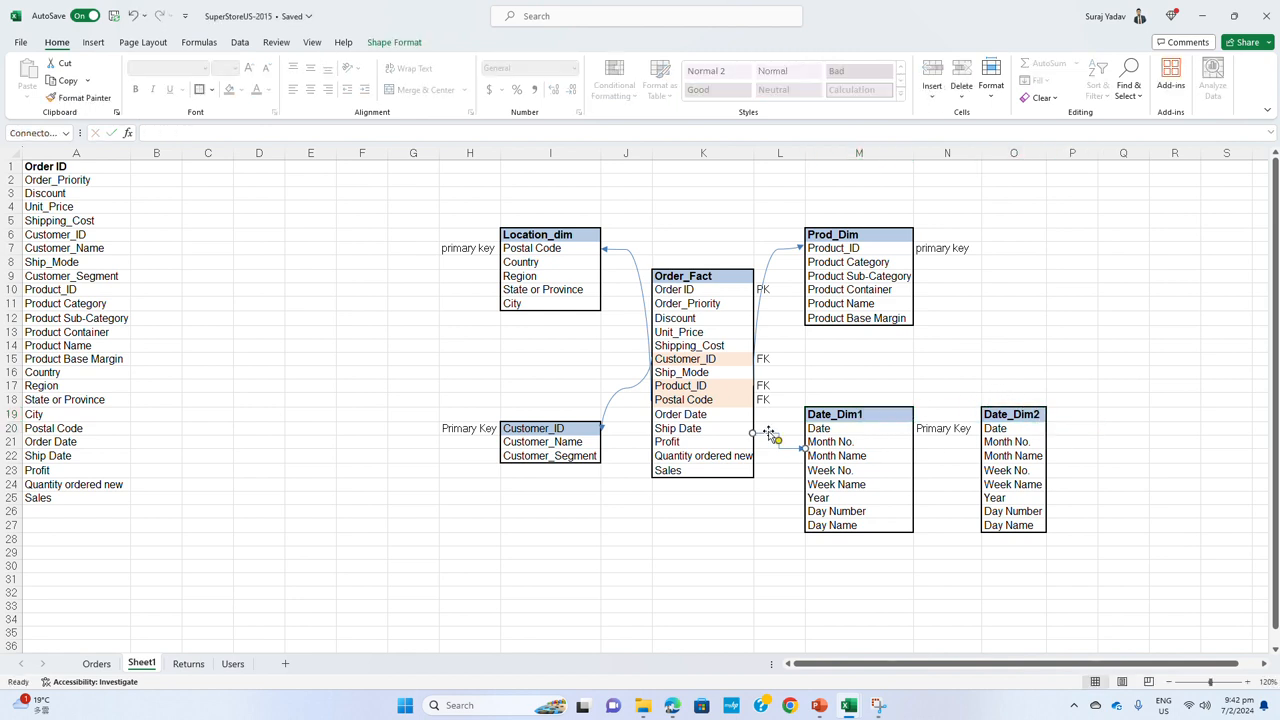
left_click_drag(770, 432, 979, 359)
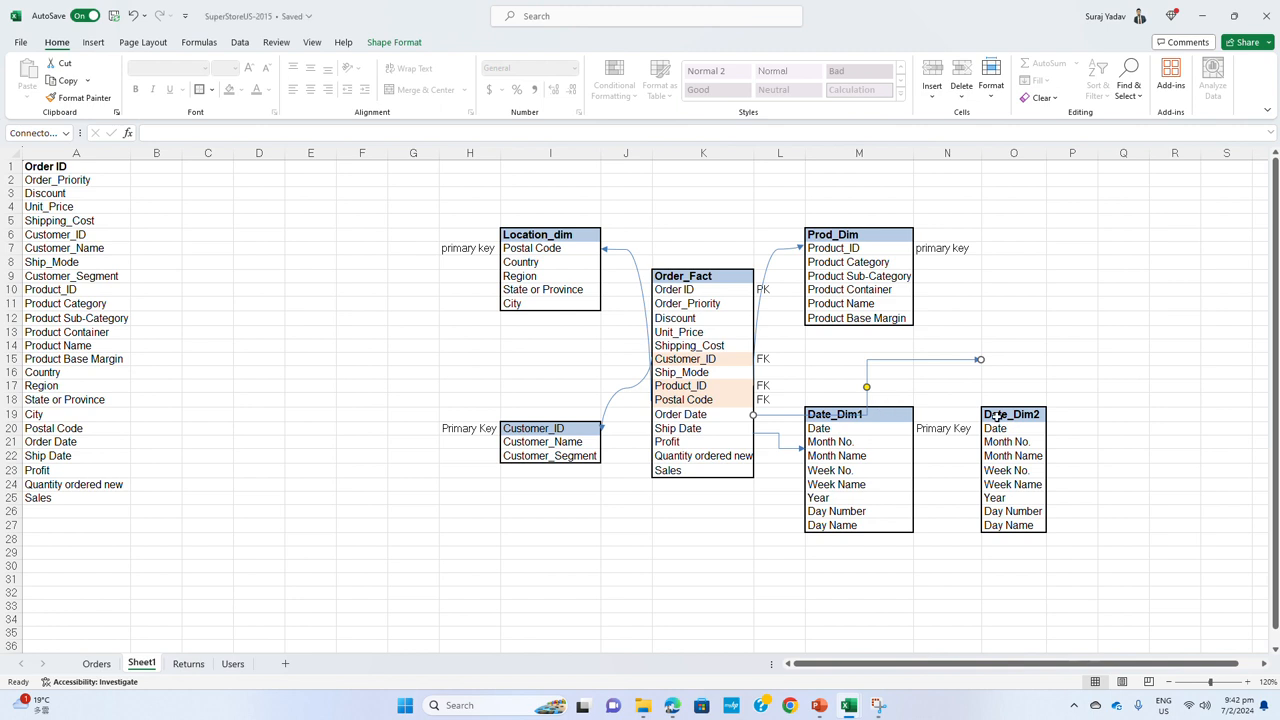
Move the Date_Dim2 table up to start at O14, beside the Order Date arrowhead, and widen column O slightly
left_click_drag(1001, 415, 1010, 527)
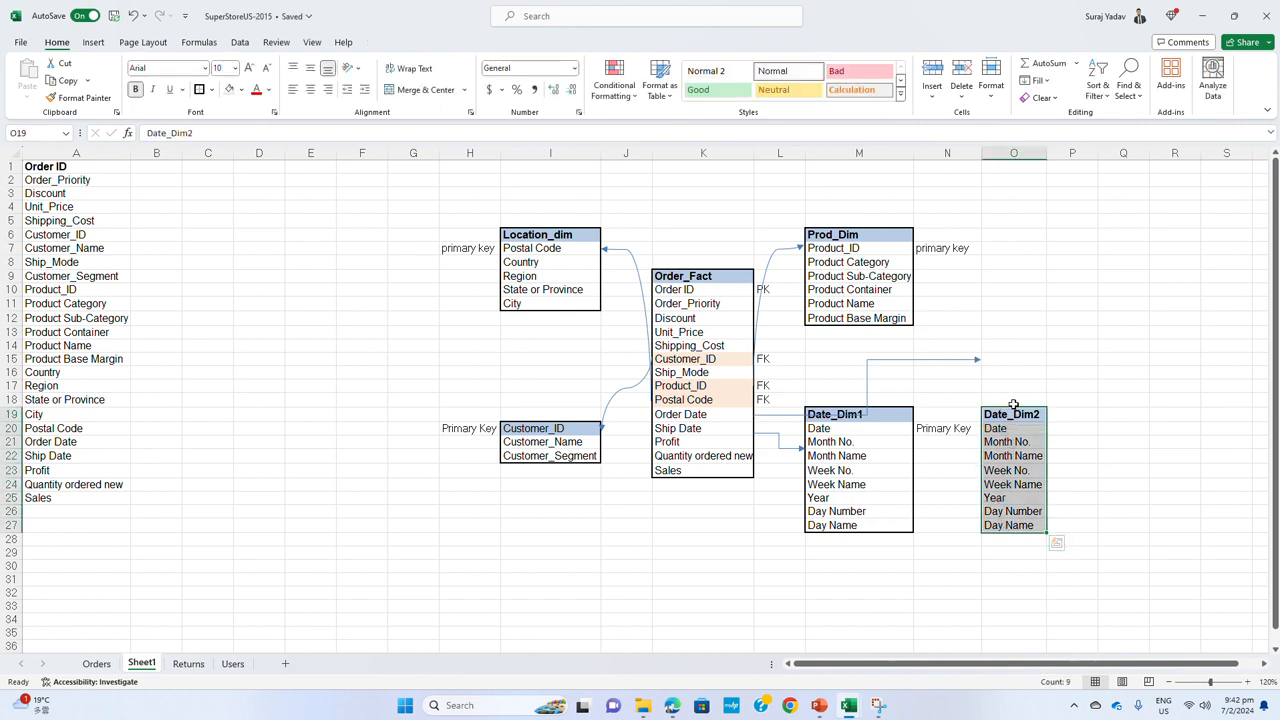
left_click_drag(1013, 410, 1013, 344)
left_click_drag(1045, 155, 1057, 155)
left_click(1019, 620)
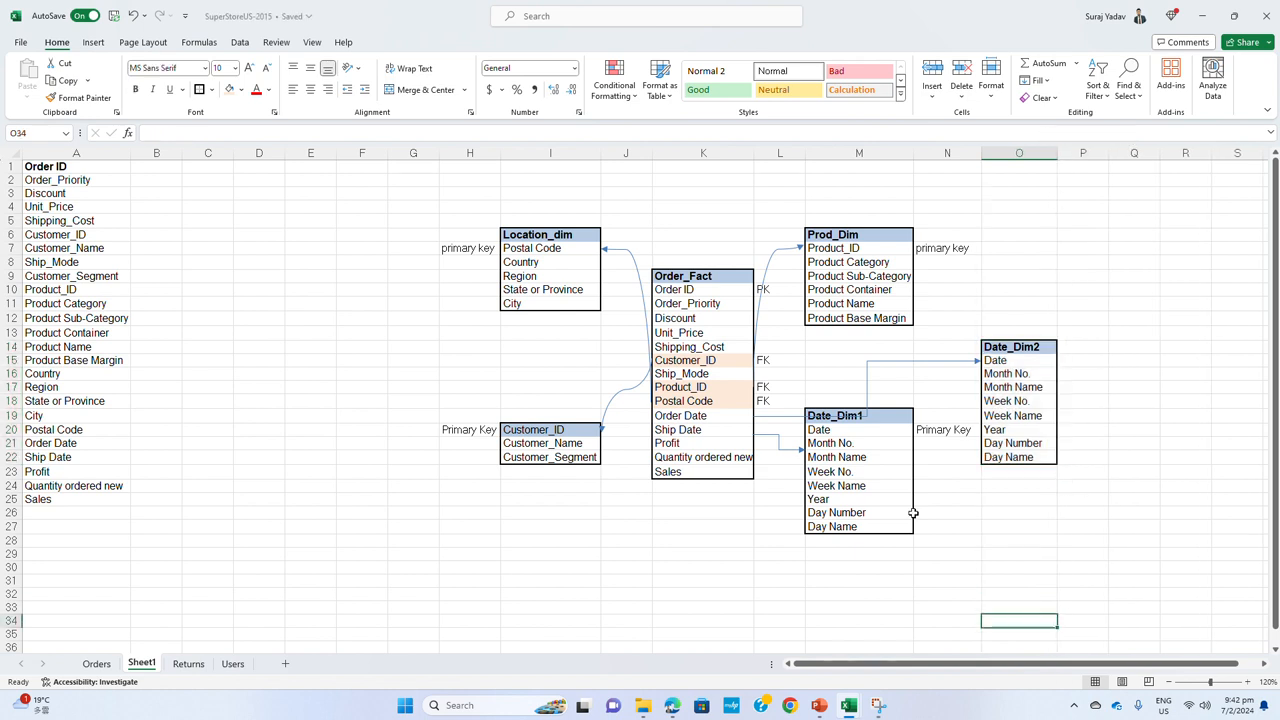
Shift the vertical bend of the Order Date connector into the gap between Order_Fact and Date_Dim1
left_click(786, 415)
left_click_drag(869, 392, 799, 358)
left_click(942, 578)
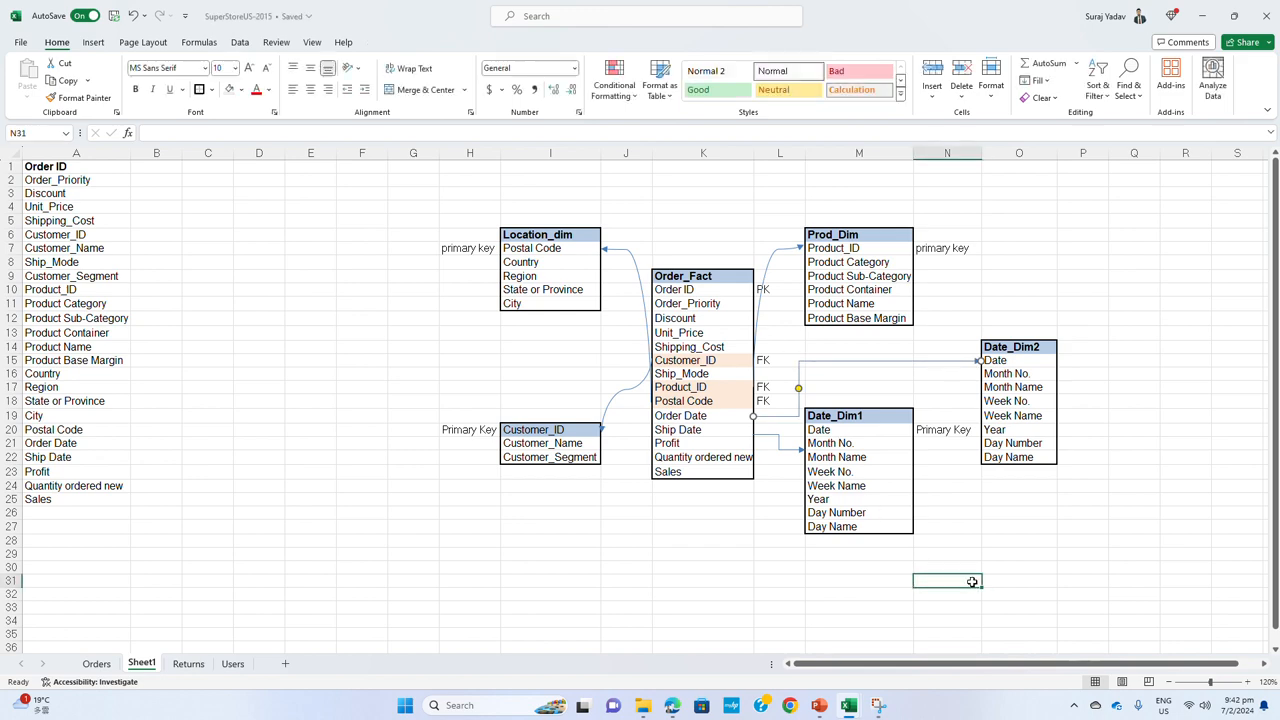
Try to replace the curved Product_ID connector with an elbow arrow from Order_Fact to Prod_Dim
left_click(767, 290)
key("Delete")
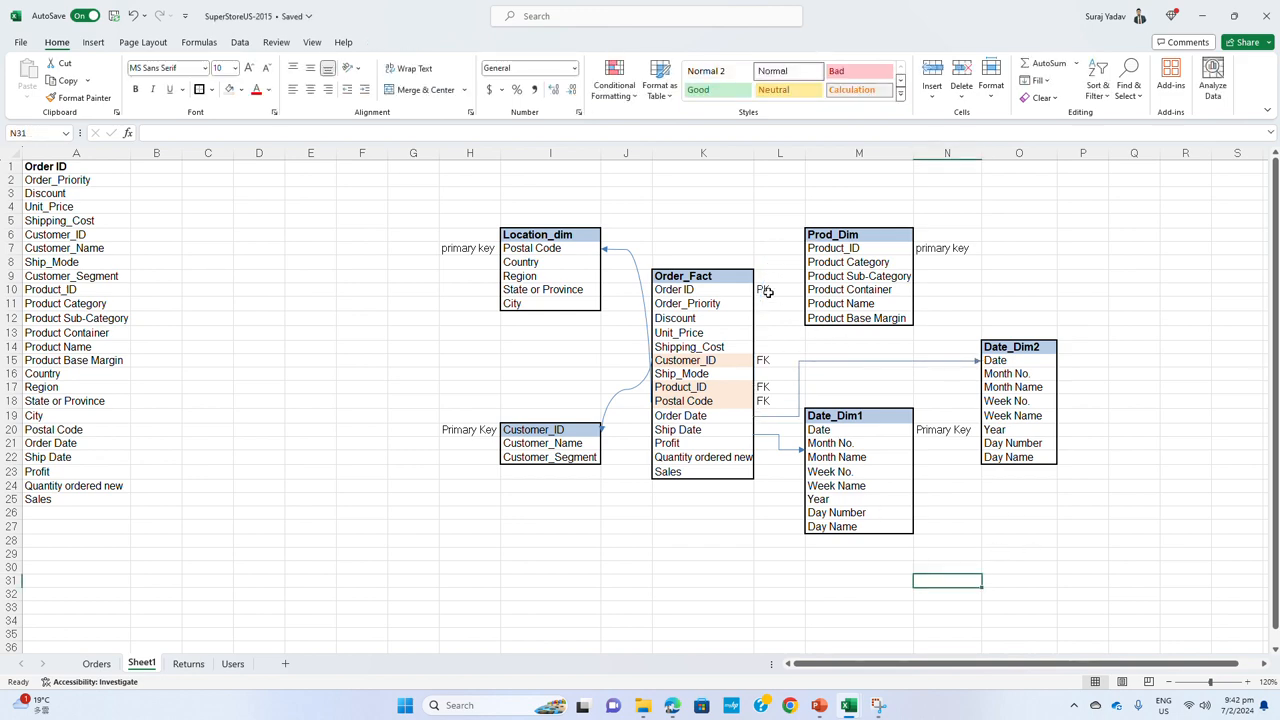
left_click(93, 42)
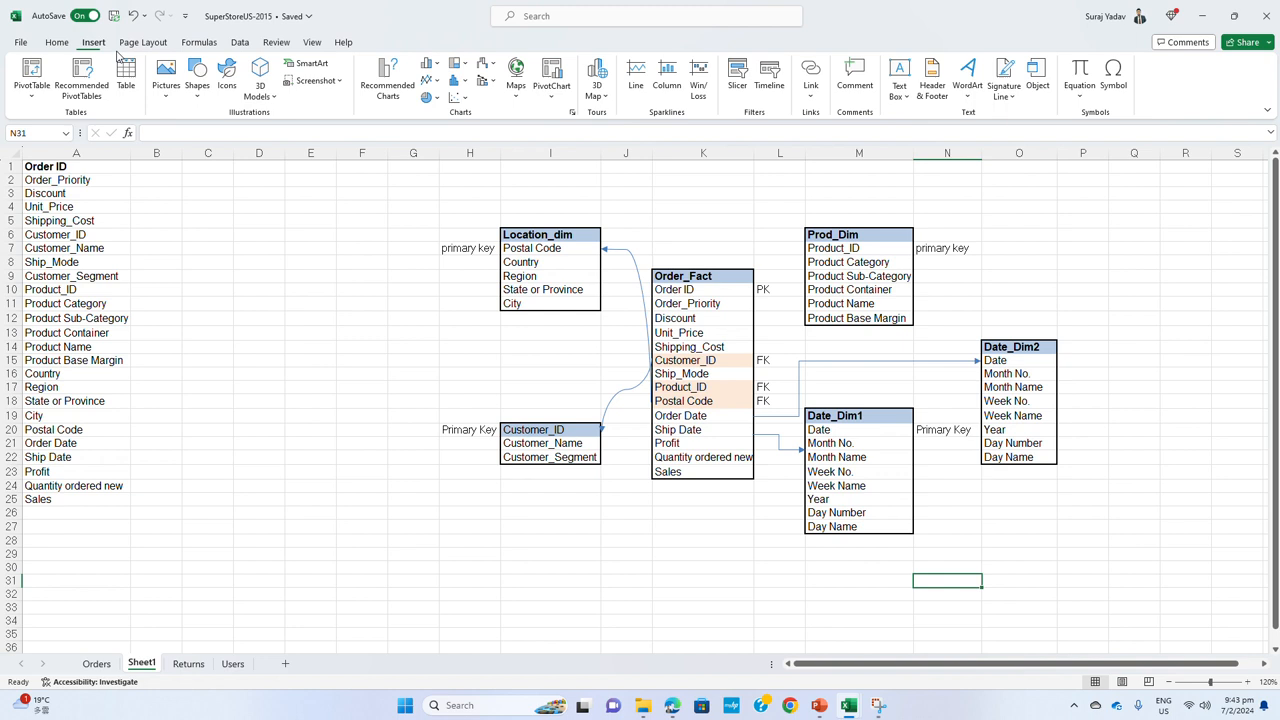
left_click(192, 95)
left_click(245, 188)
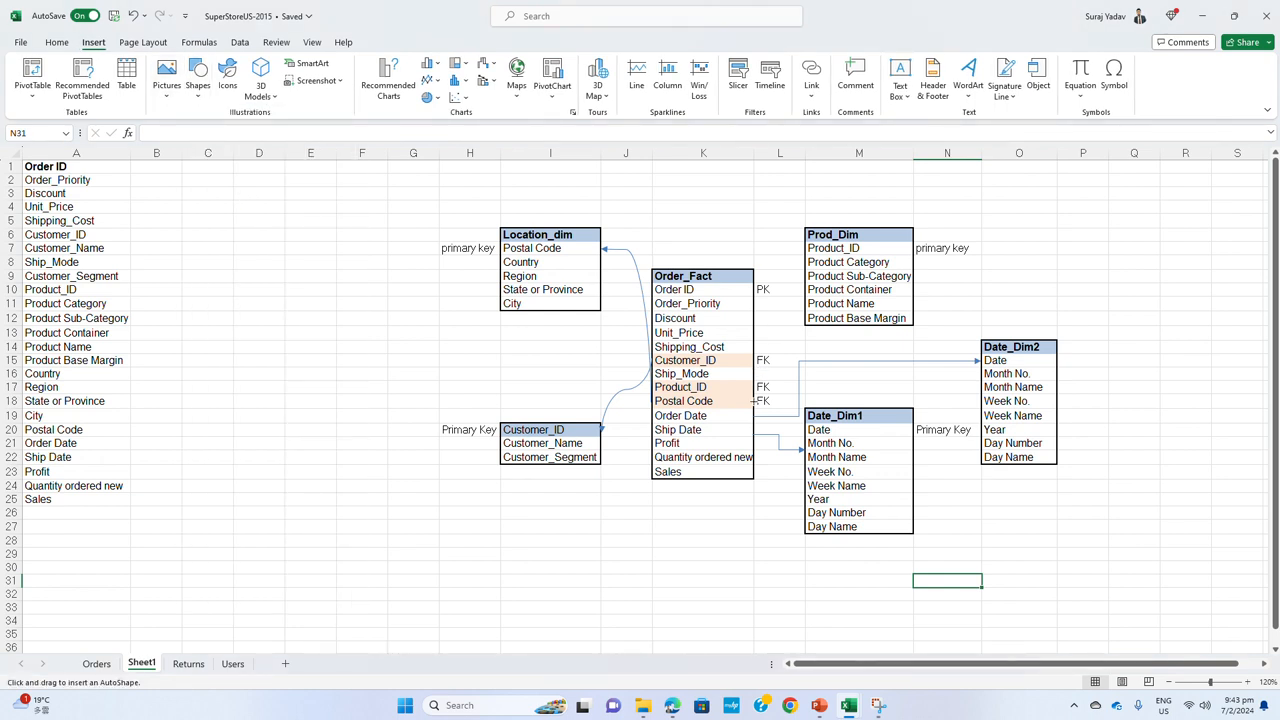
left_click_drag(750, 387, 804, 246)
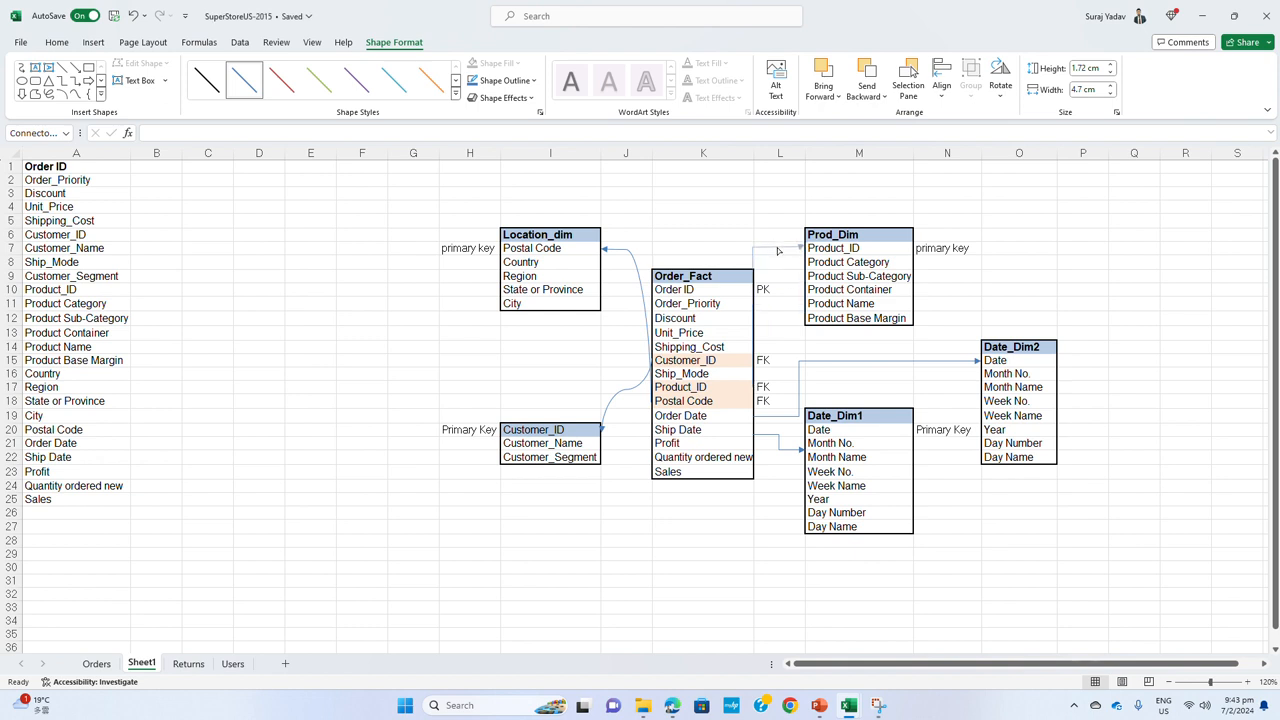
left_click(778, 248)
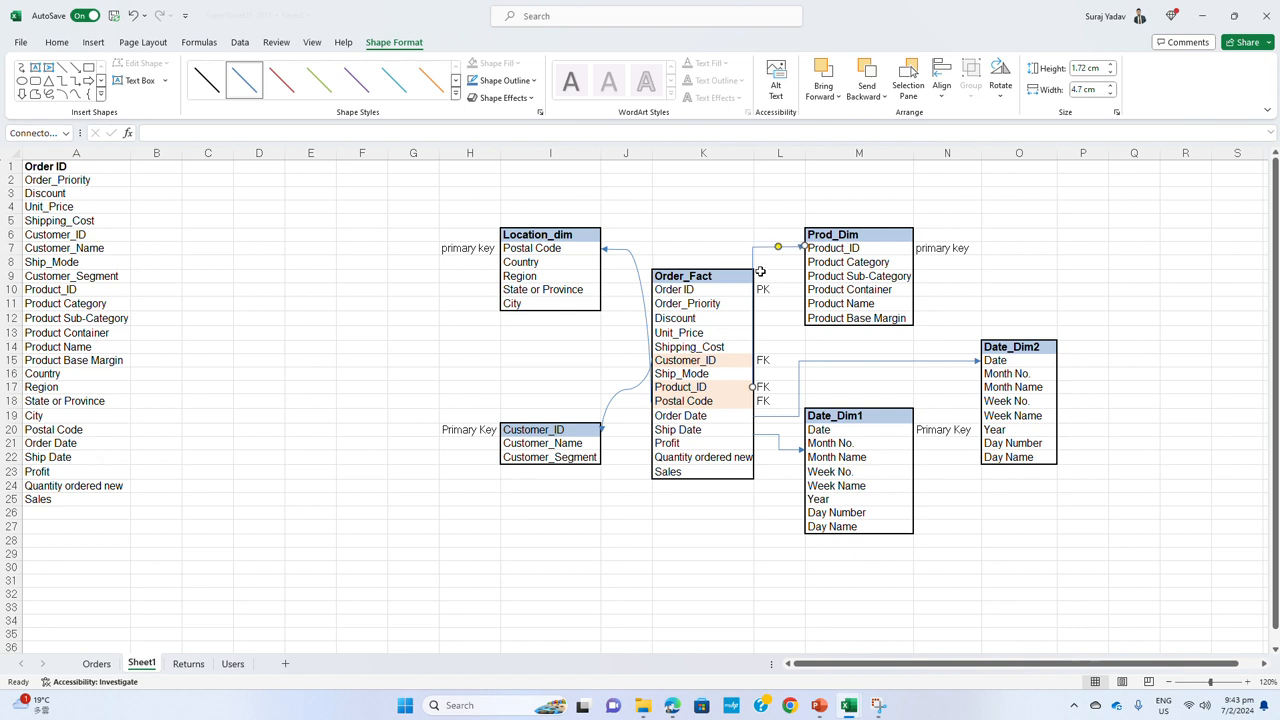
left_click_drag(753, 320, 748, 335)
key("Escape")
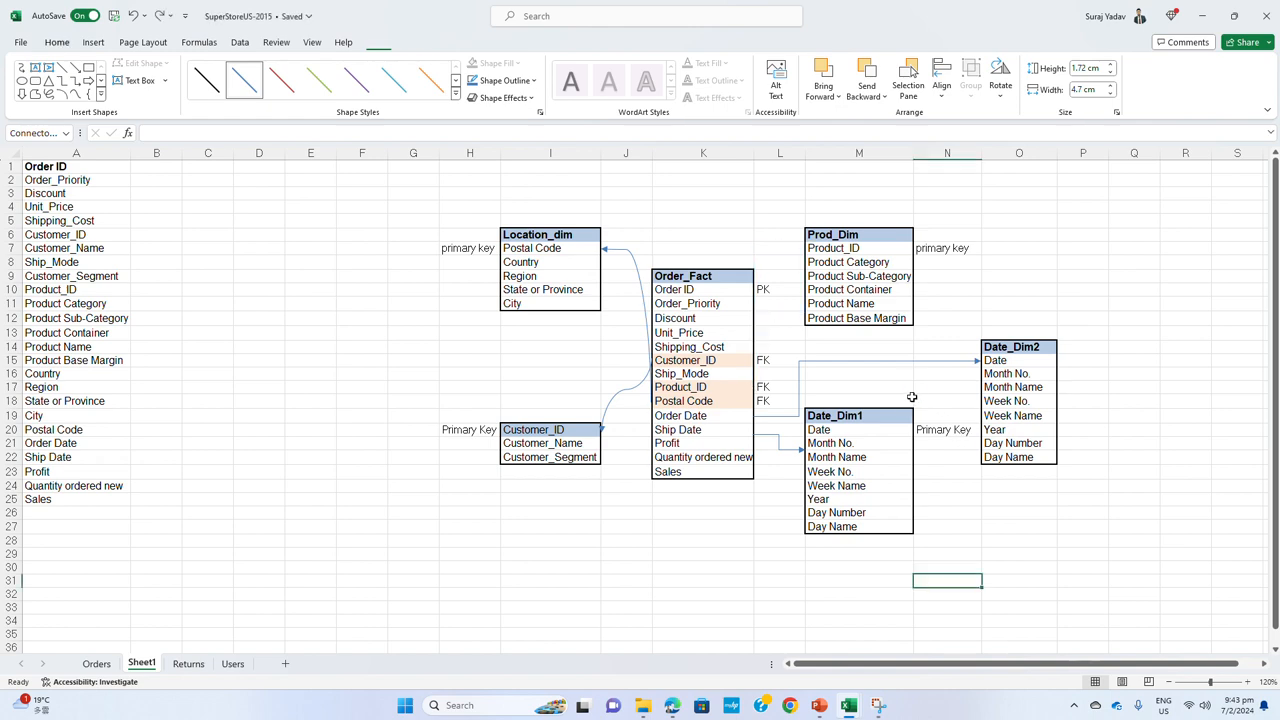
left_click(1090, 249)
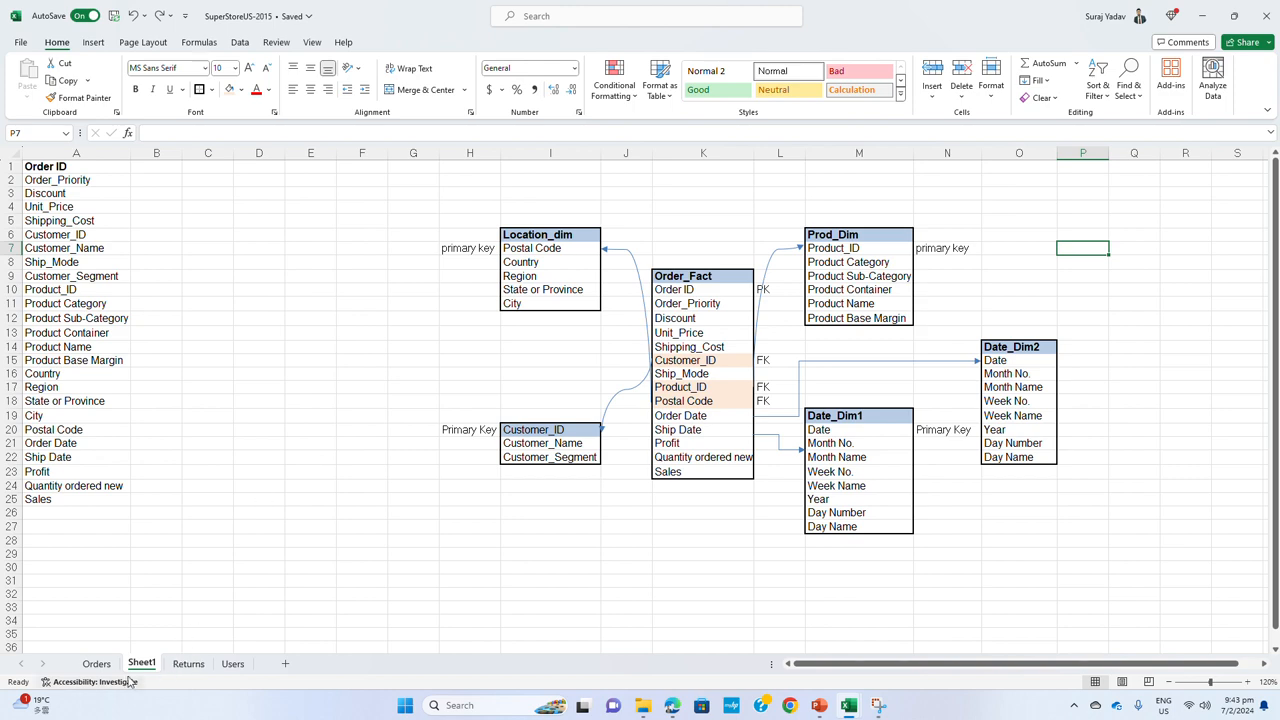
Review the column list on Sheet1 against the Orders sheet, from its first columns down to the last records
left_click(97, 664)
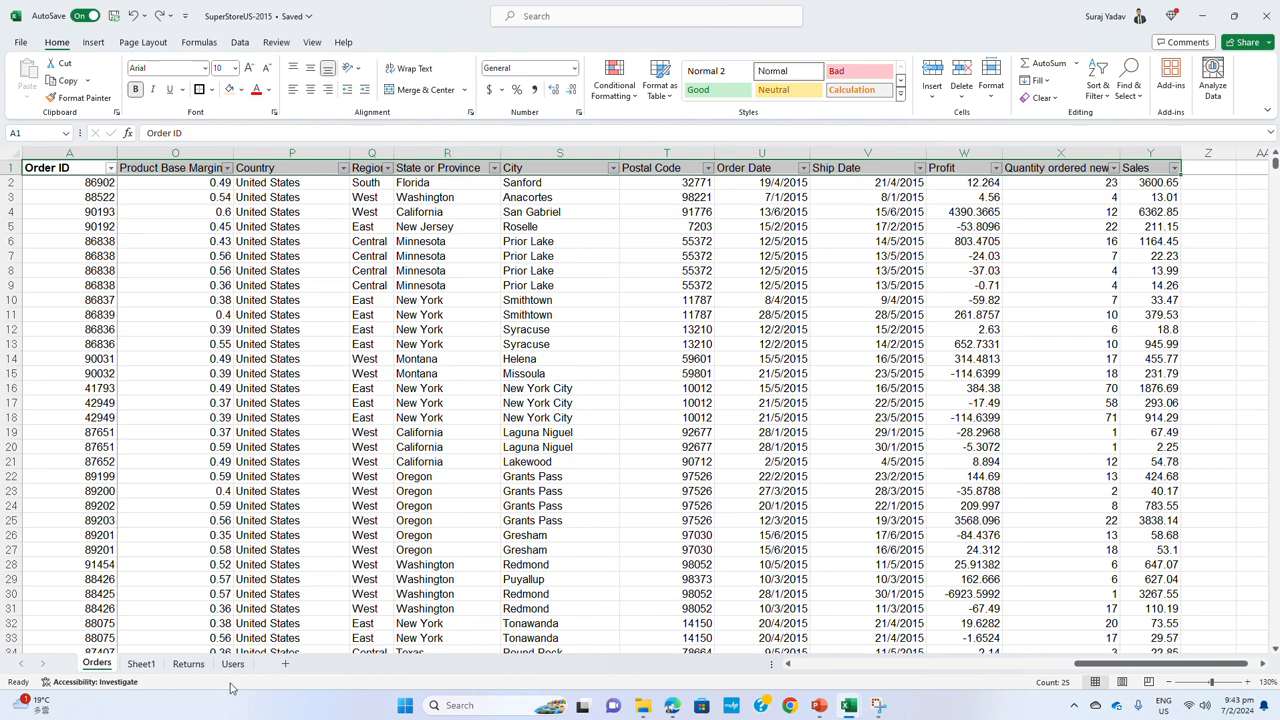
left_click(141, 665)
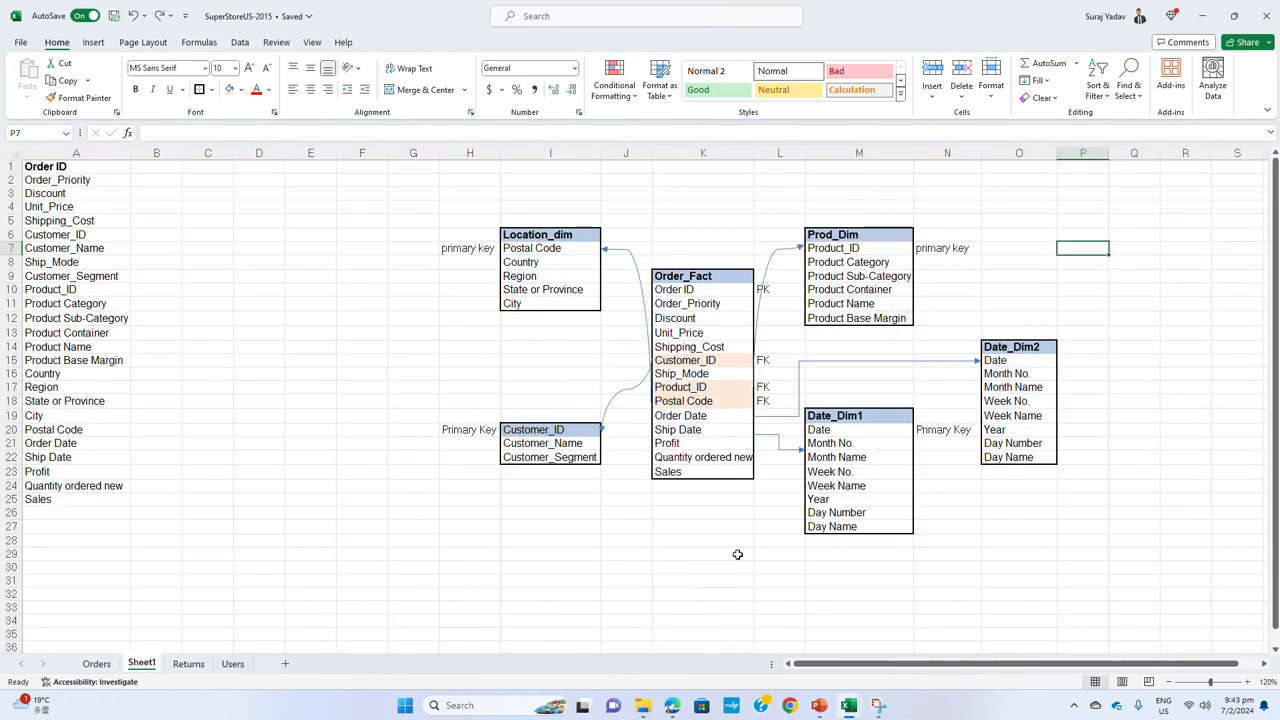
left_click_drag(66, 167, 45, 498)
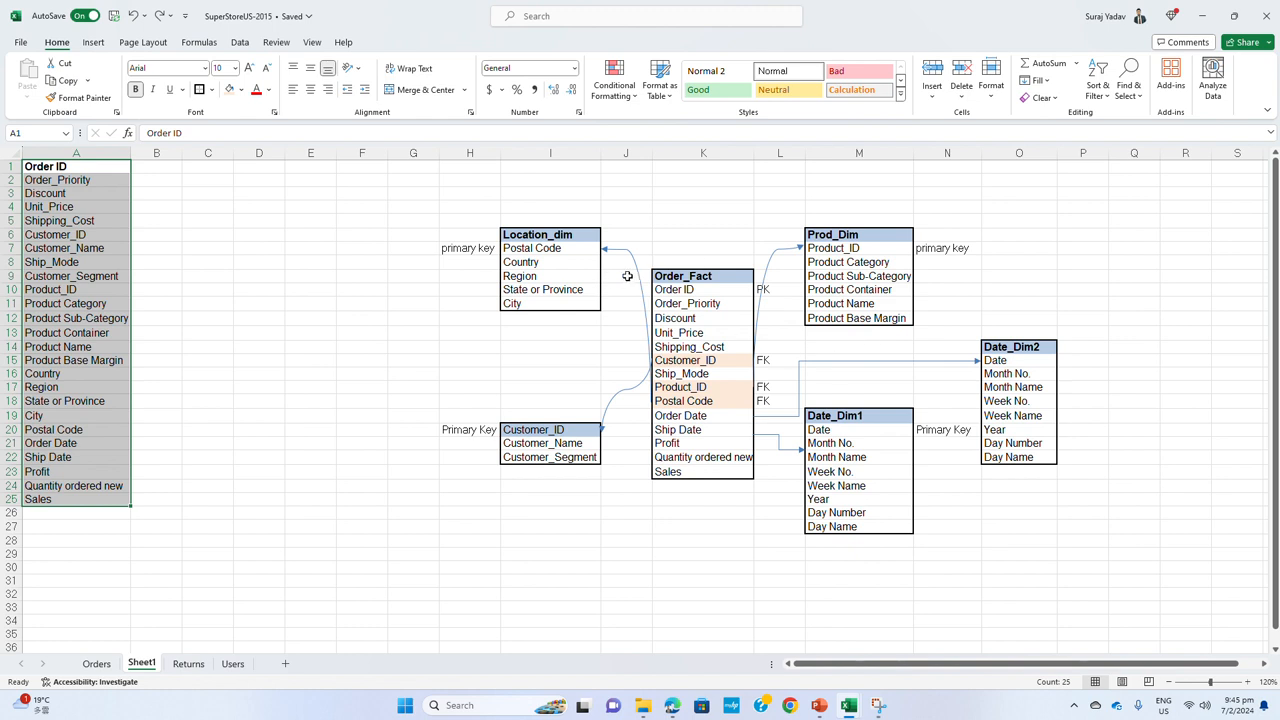
left_click(96, 663)
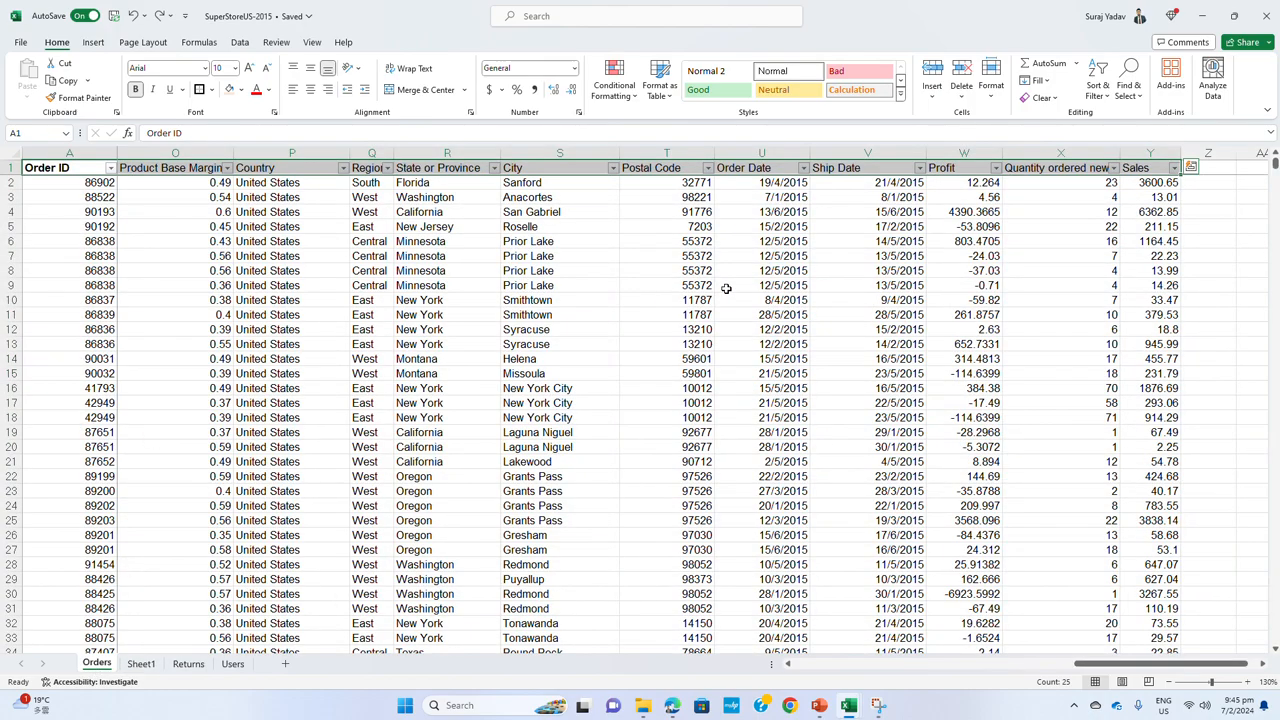
left_click_drag(1090, 668, 810, 678)
left_click_drag(1274, 165, 1275, 640)
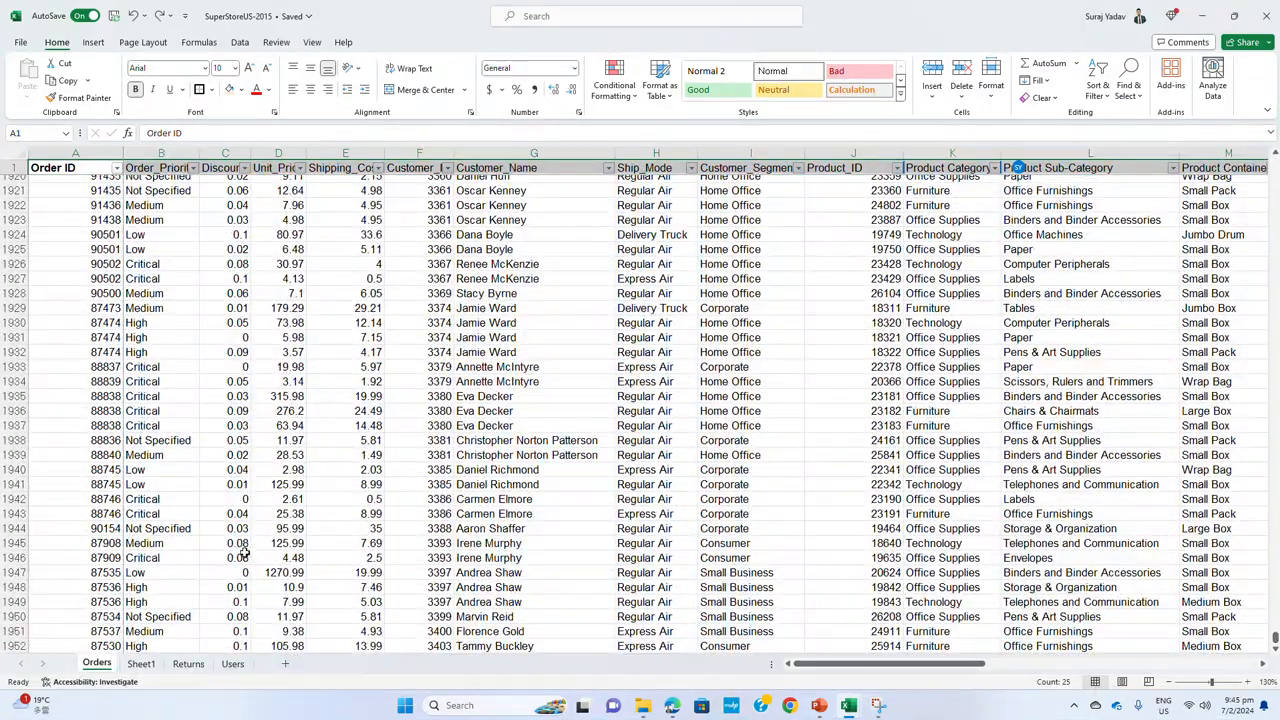
Examine the repeated Customer_ID, Customer_Name and Customer_Segment values in rows 6 to 9 of the Orders sheet
scroll(245, 555, "down", 1)
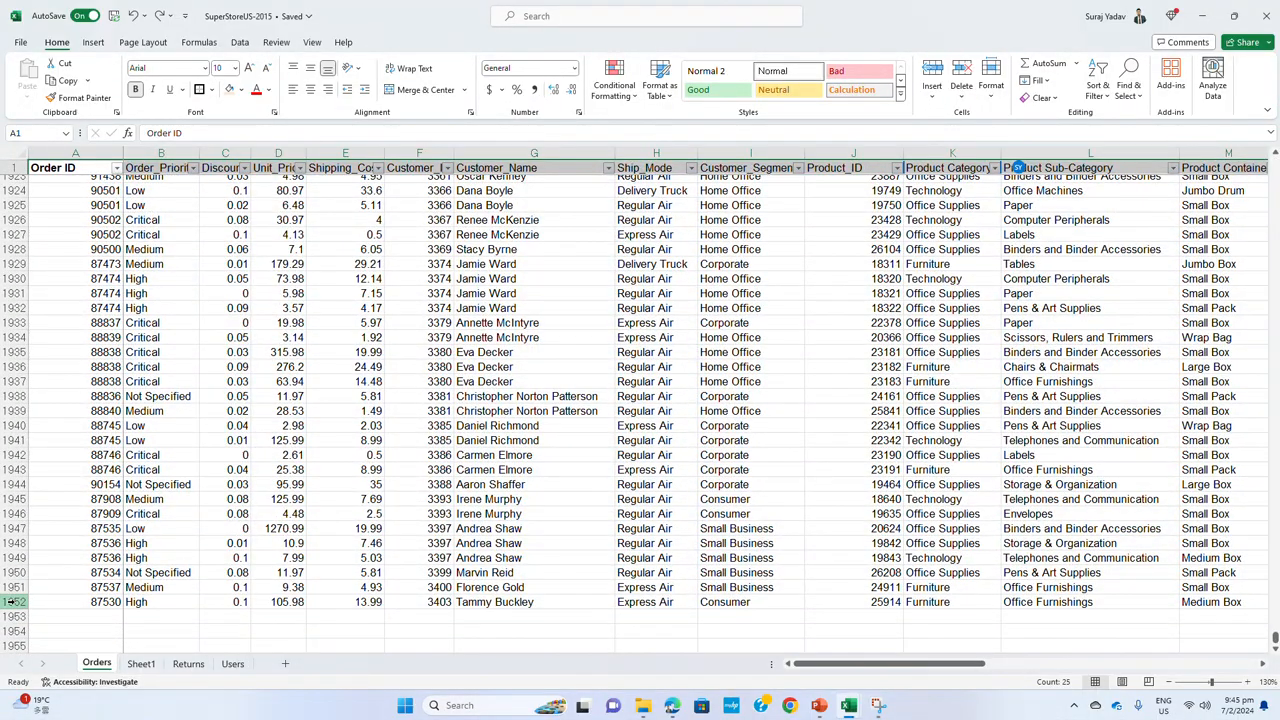
left_click_drag(1275, 640, 1272, 162)
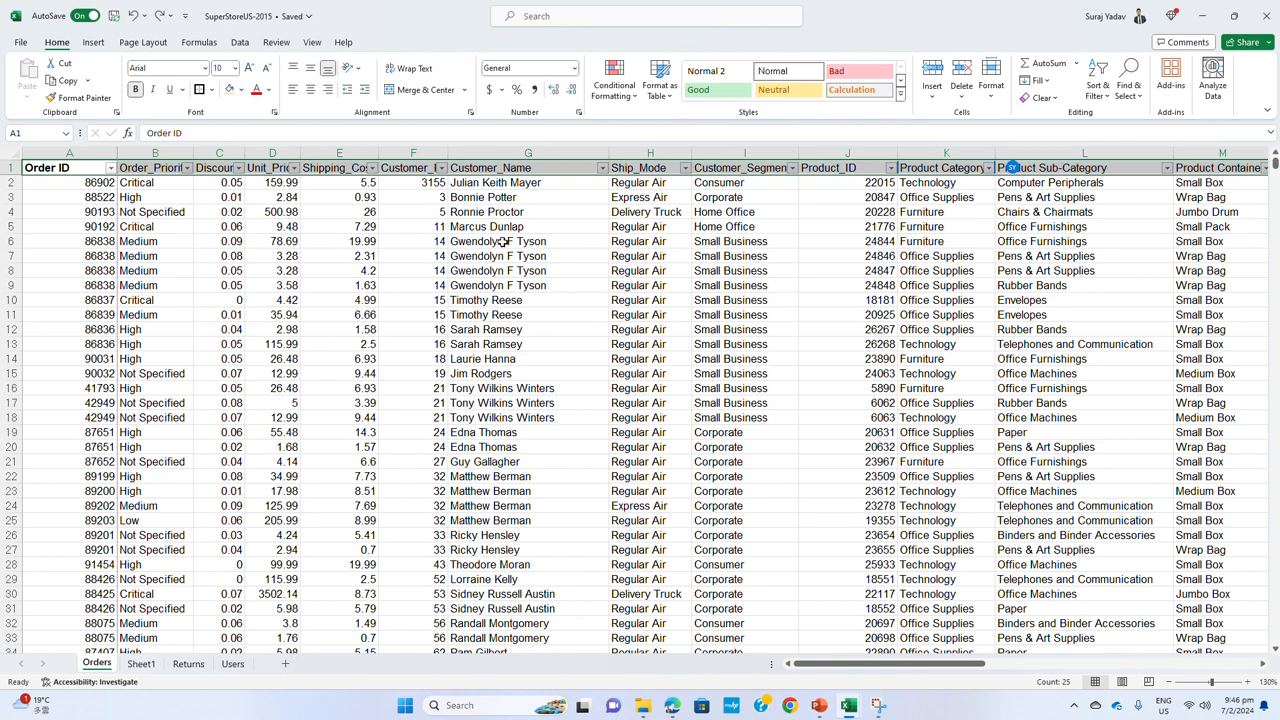
left_click_drag(432, 241, 422, 285)
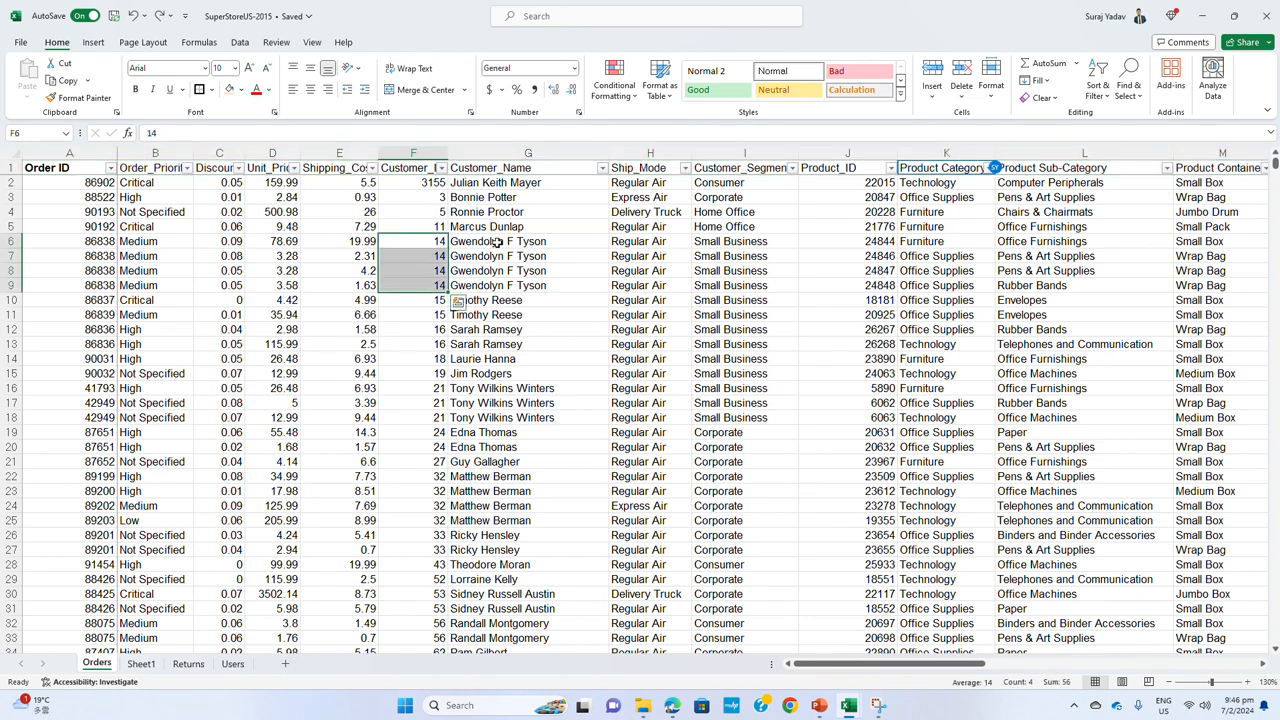
left_click_drag(497, 242, 500, 268)
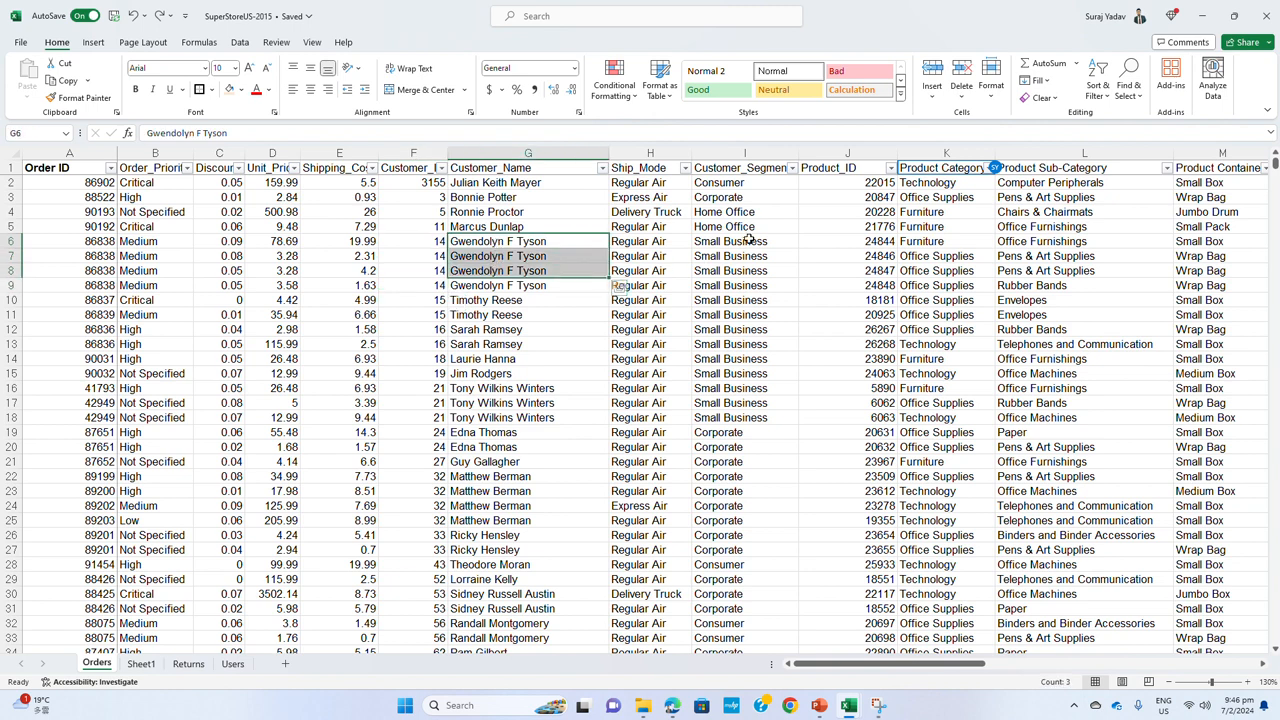
left_click_drag(749, 238, 748, 286)
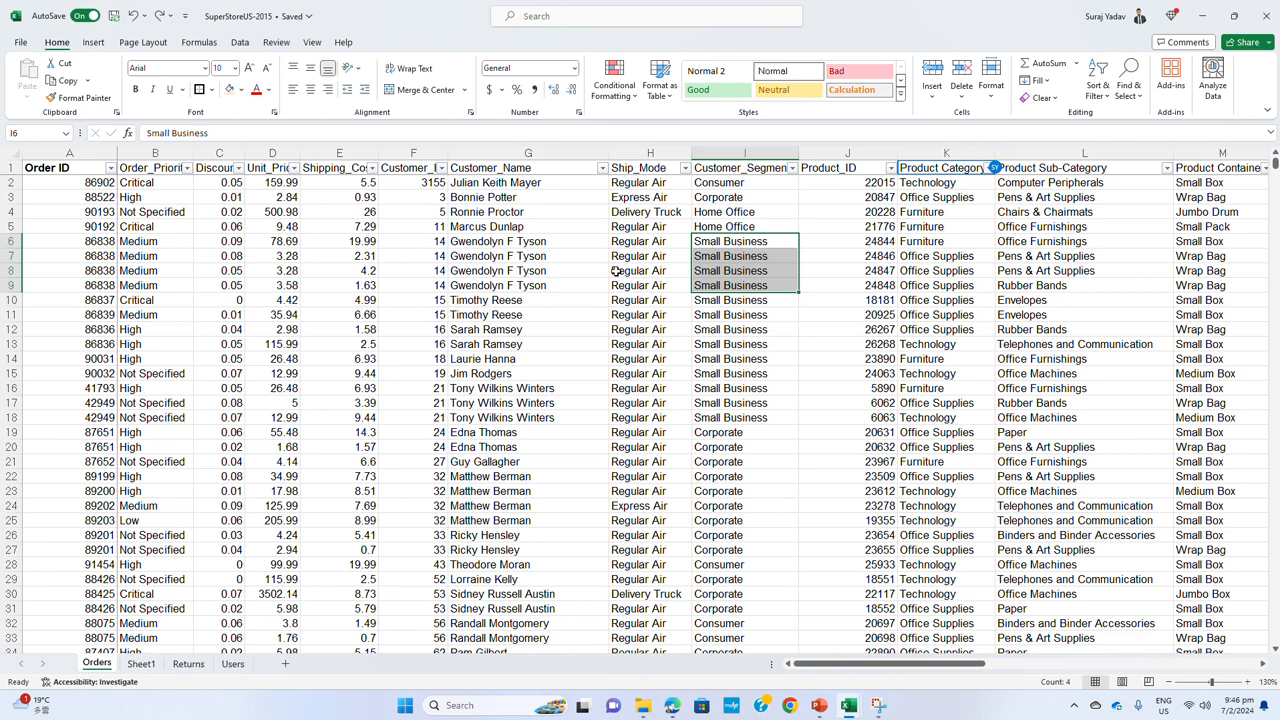
left_click_drag(528, 242, 527, 285)
left_click_drag(722, 244, 726, 287)
Select all Orders records across every column, from row 2 down to the last record
left_click_drag(70, 167, 1052, 395)
left_click_drag(1150, 182, 3, 234)
key("ctrl+shift+Down")
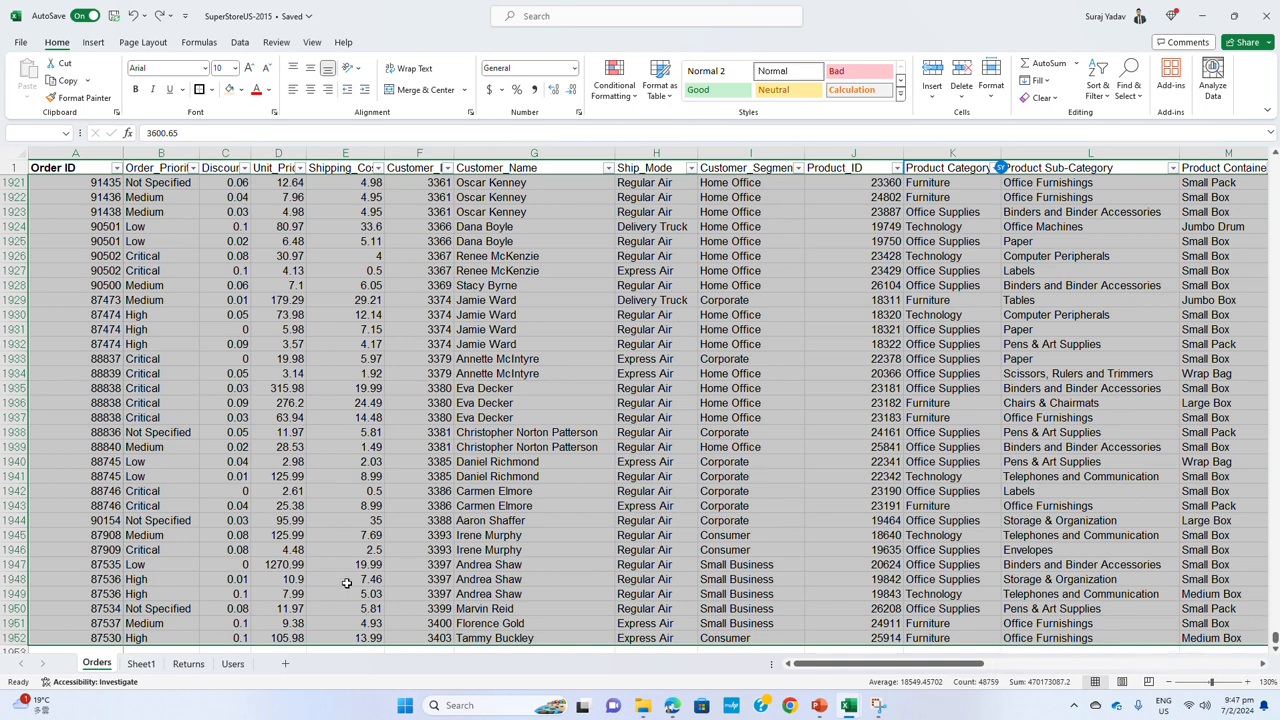
Try moving the Orders sheet to the end of the workbook without a copy, and return it to the first position
right_click(95, 664)
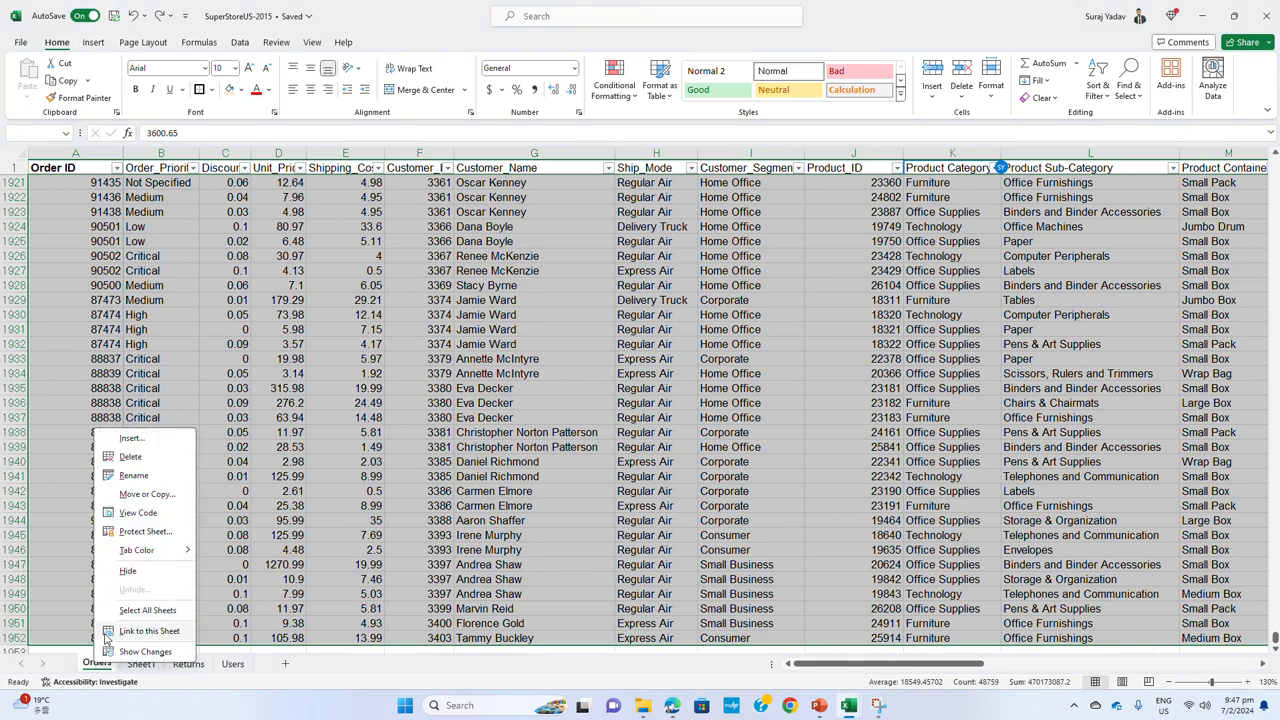
left_click(163, 497)
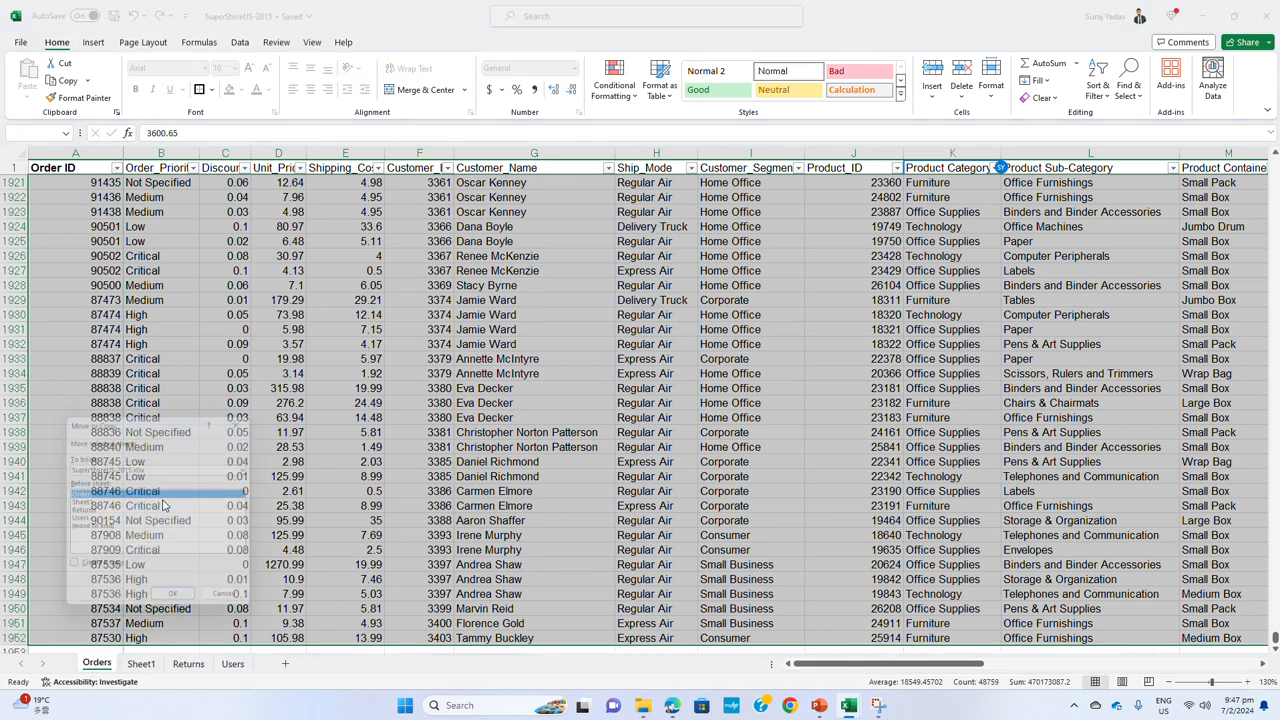
left_click(97, 529)
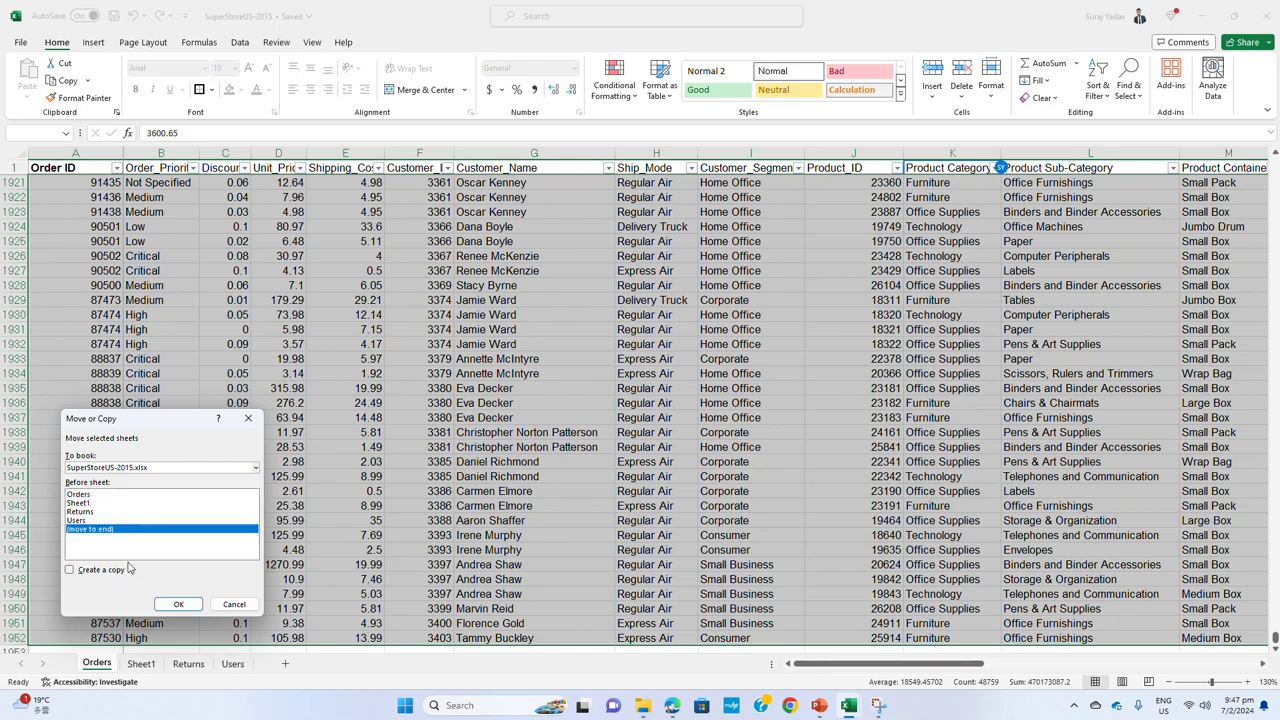
left_click(178, 605)
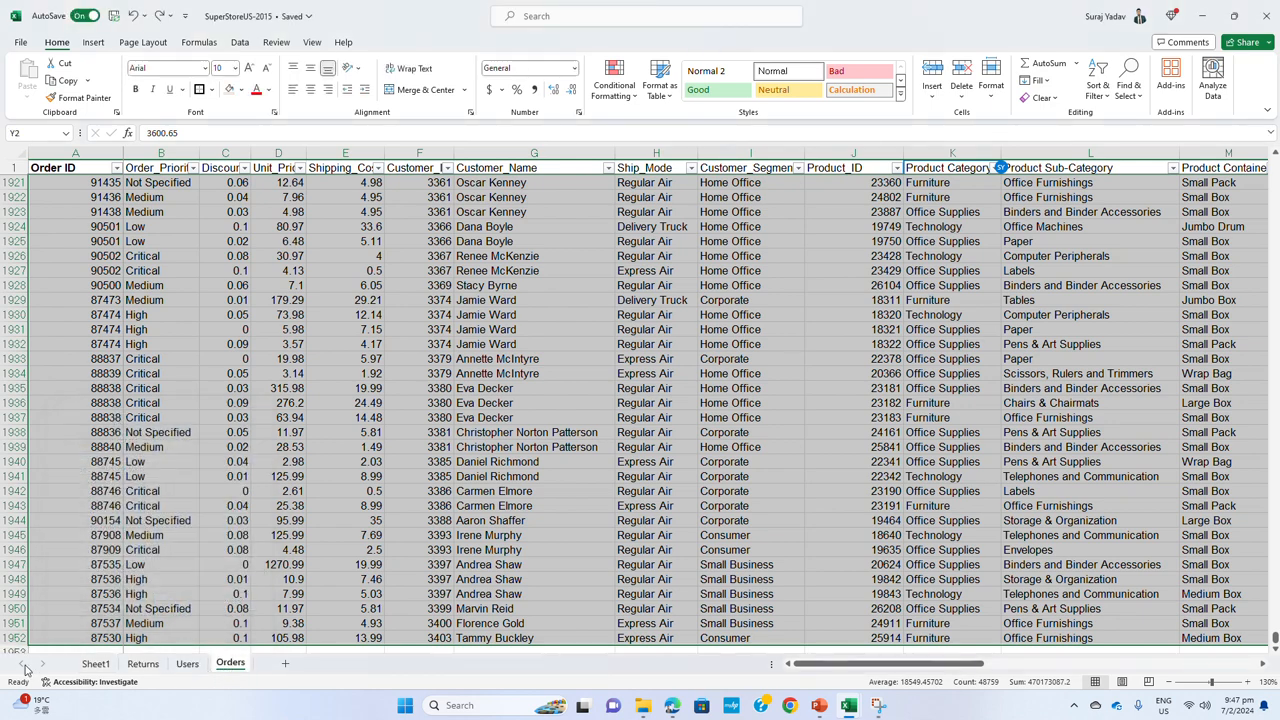
left_click_drag(98, 657, 82, 660)
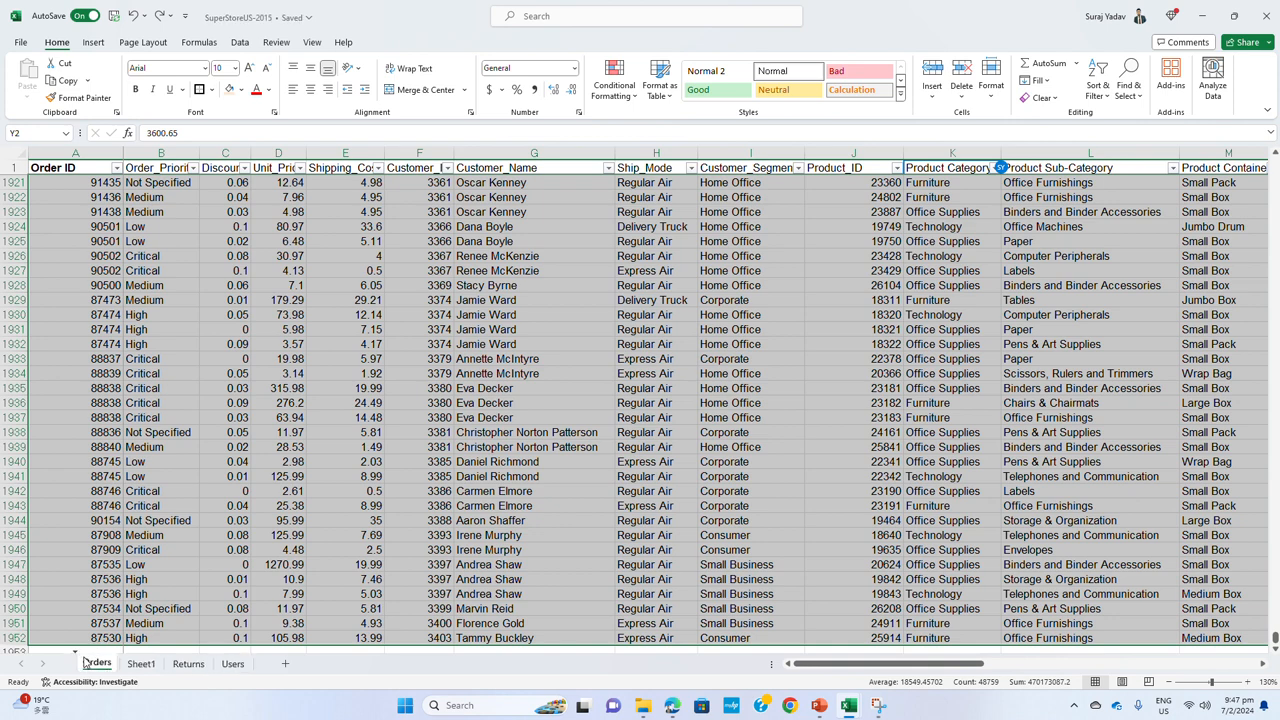
Create a copy of the Orders sheet and place it at the end of the workbook
right_click(96, 663)
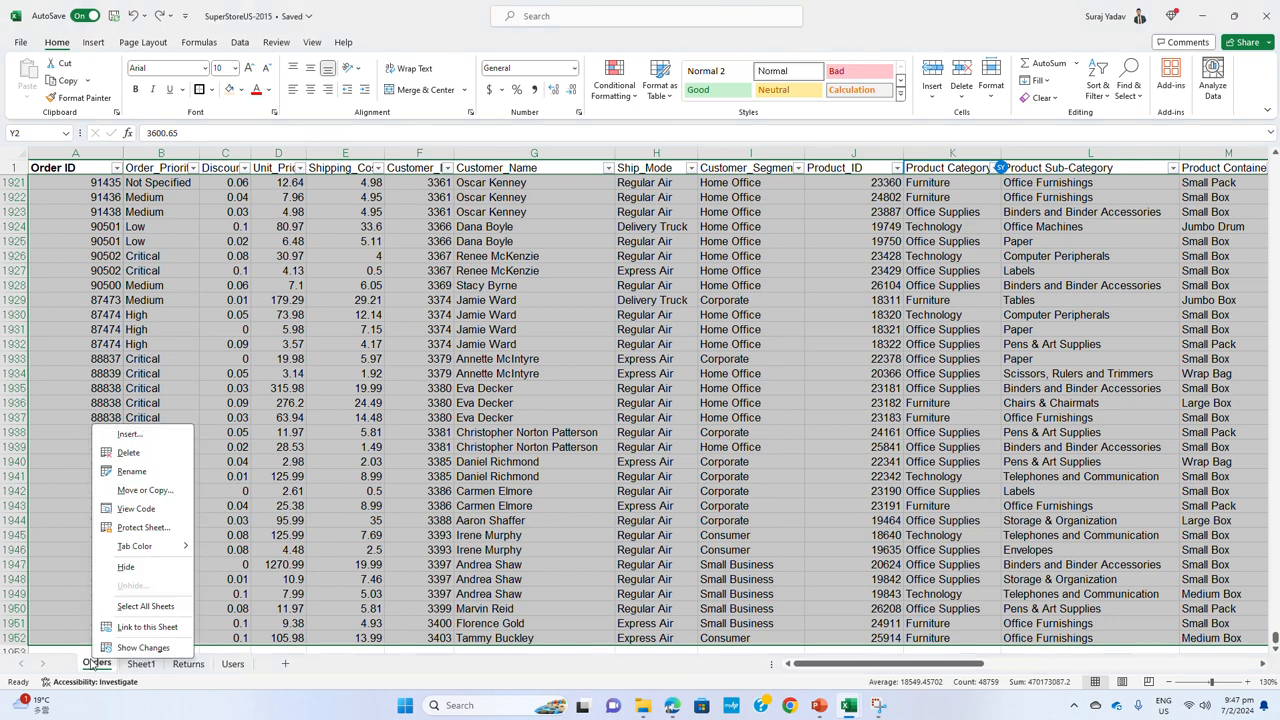
left_click(145, 490)
left_click(76, 559)
left_click(105, 518)
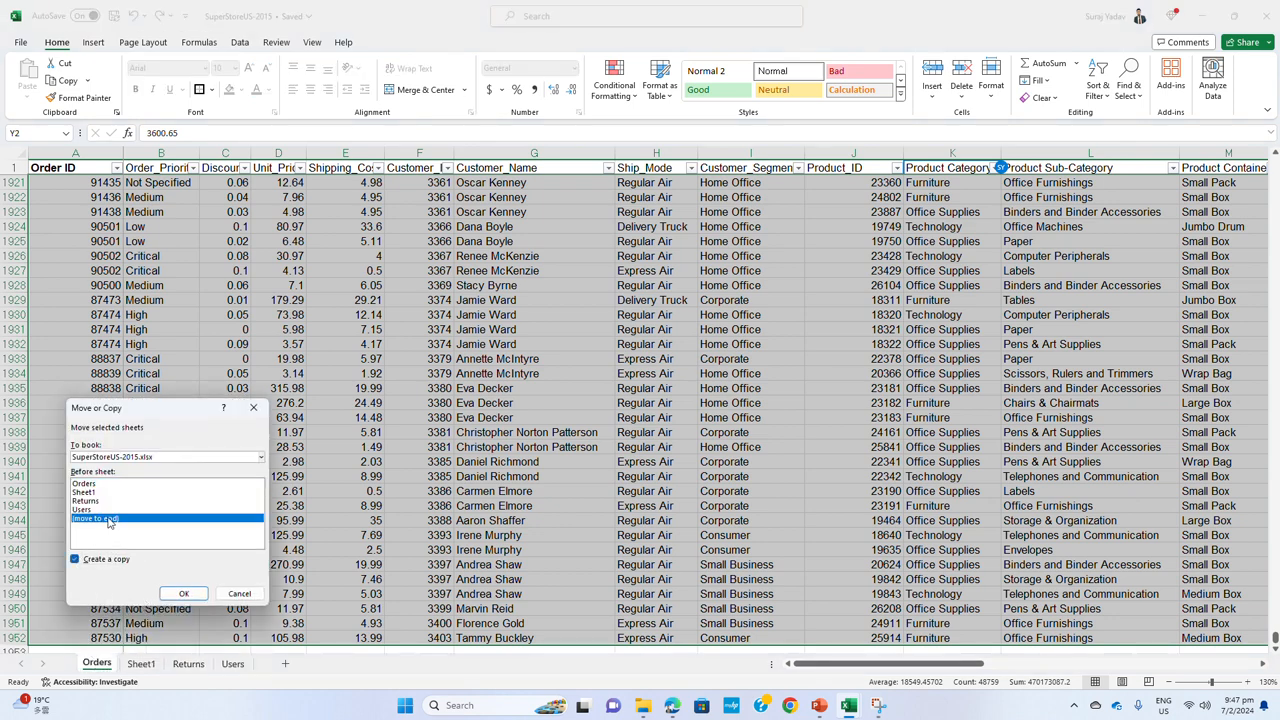
left_click(183, 593)
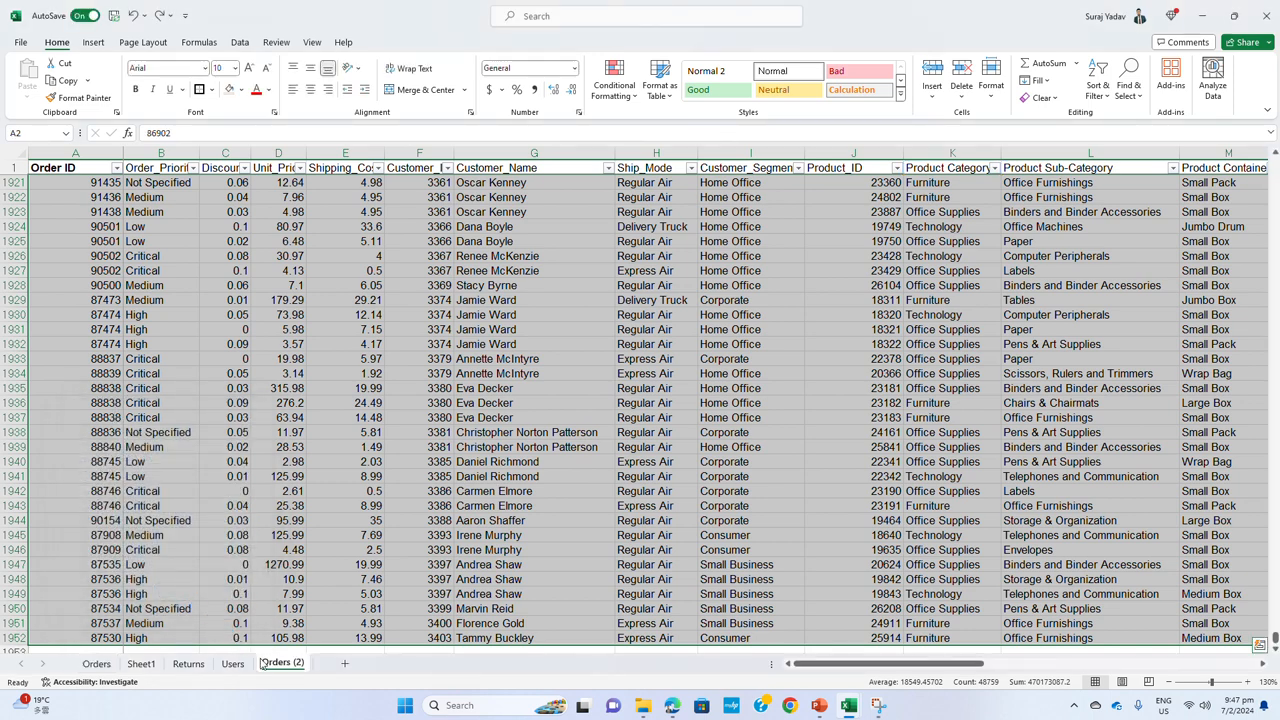
Check the count of filled cells on the Orders sheet and return to its copy, Orders (2)
left_click(457, 432)
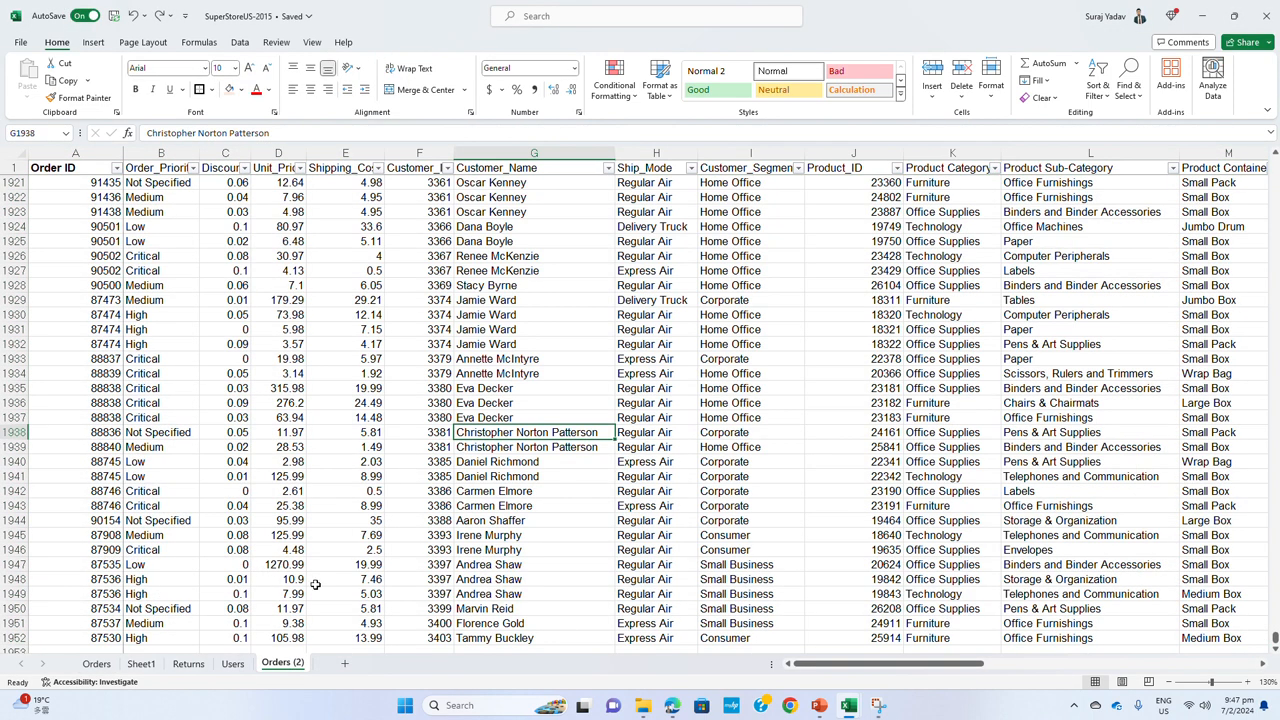
key("ctrl+a")
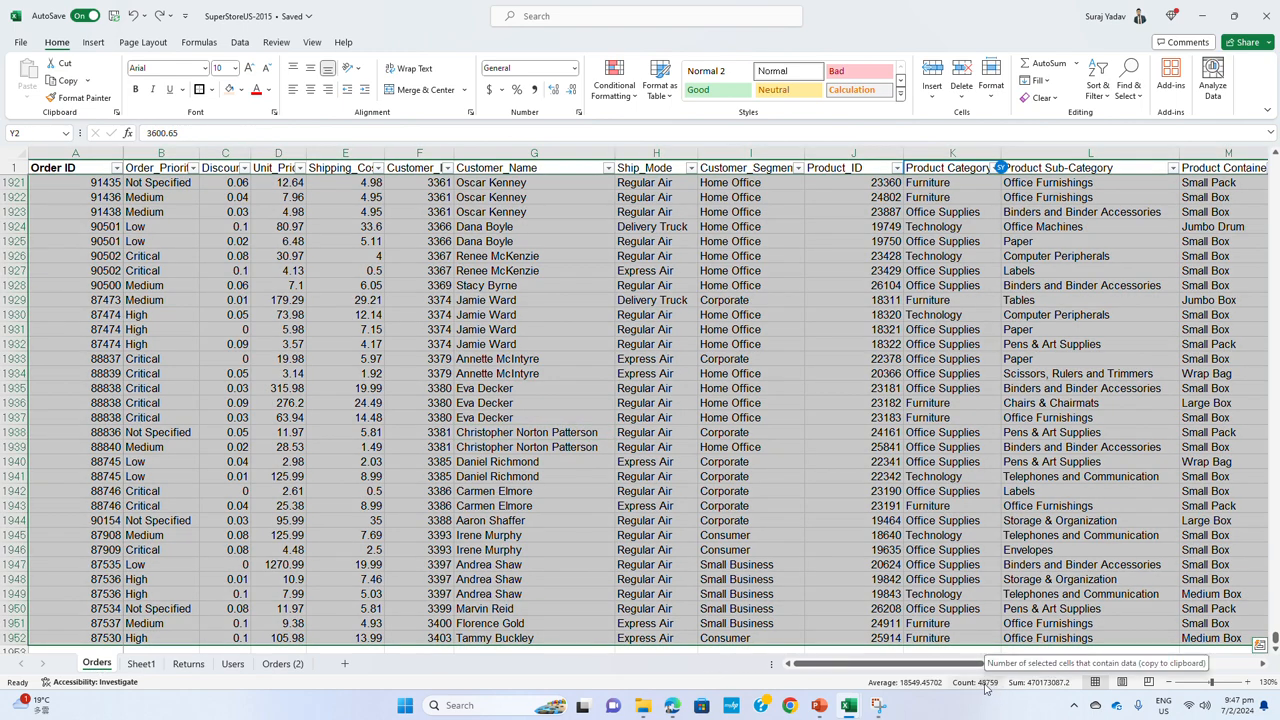
left_click(284, 664)
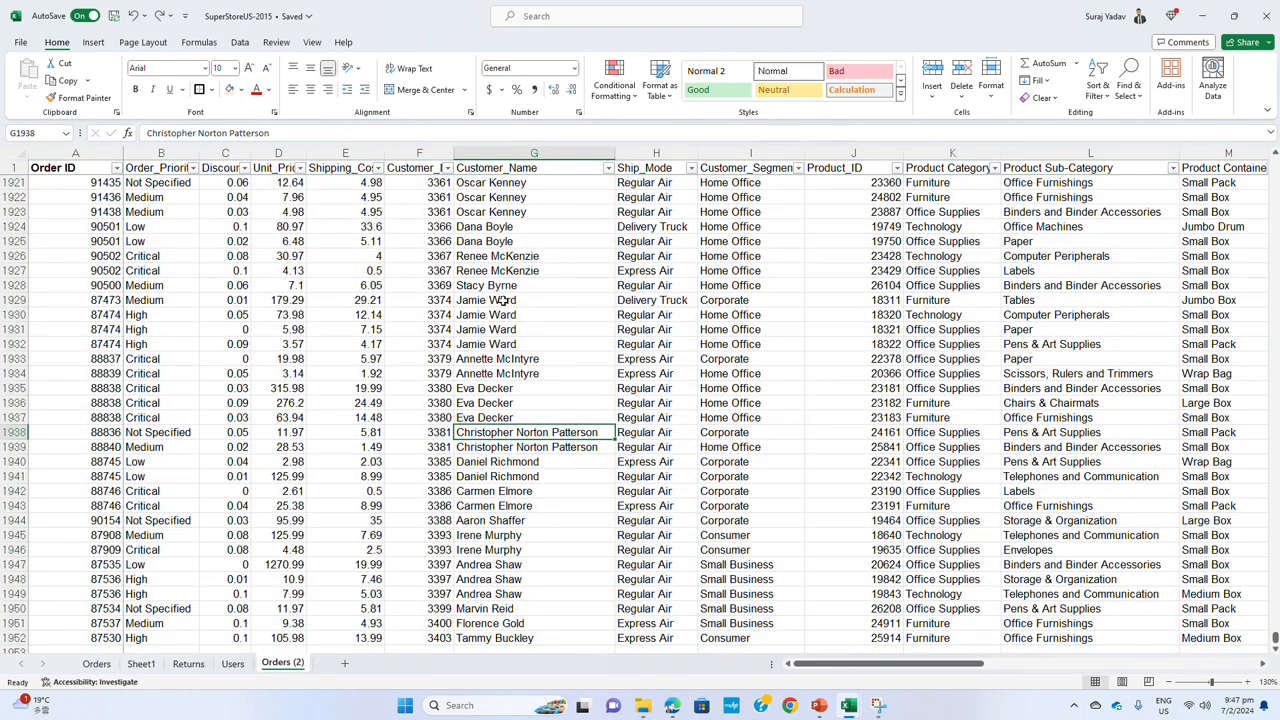
Try to copy the non-adjacent Customer_ID, Customer_Name and Customer_Segment columns together from Orders (2)
left_click(420, 152)
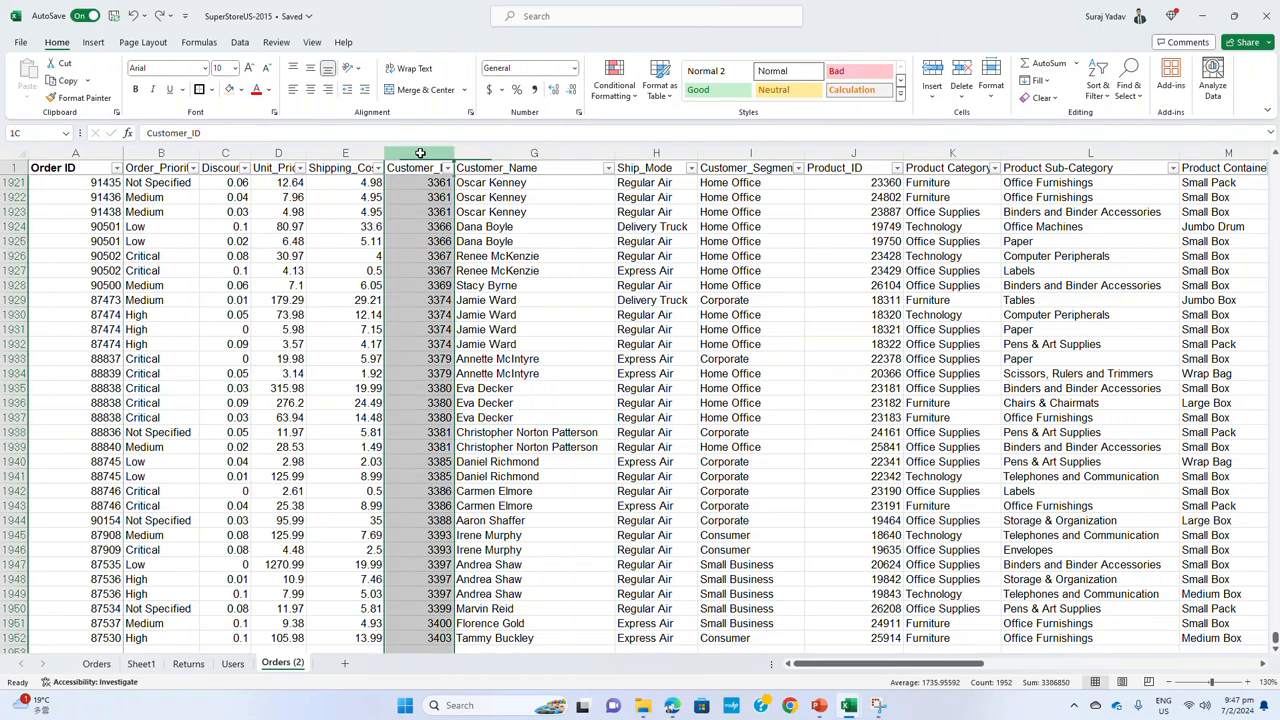
left_click(502, 152, "ctrl")
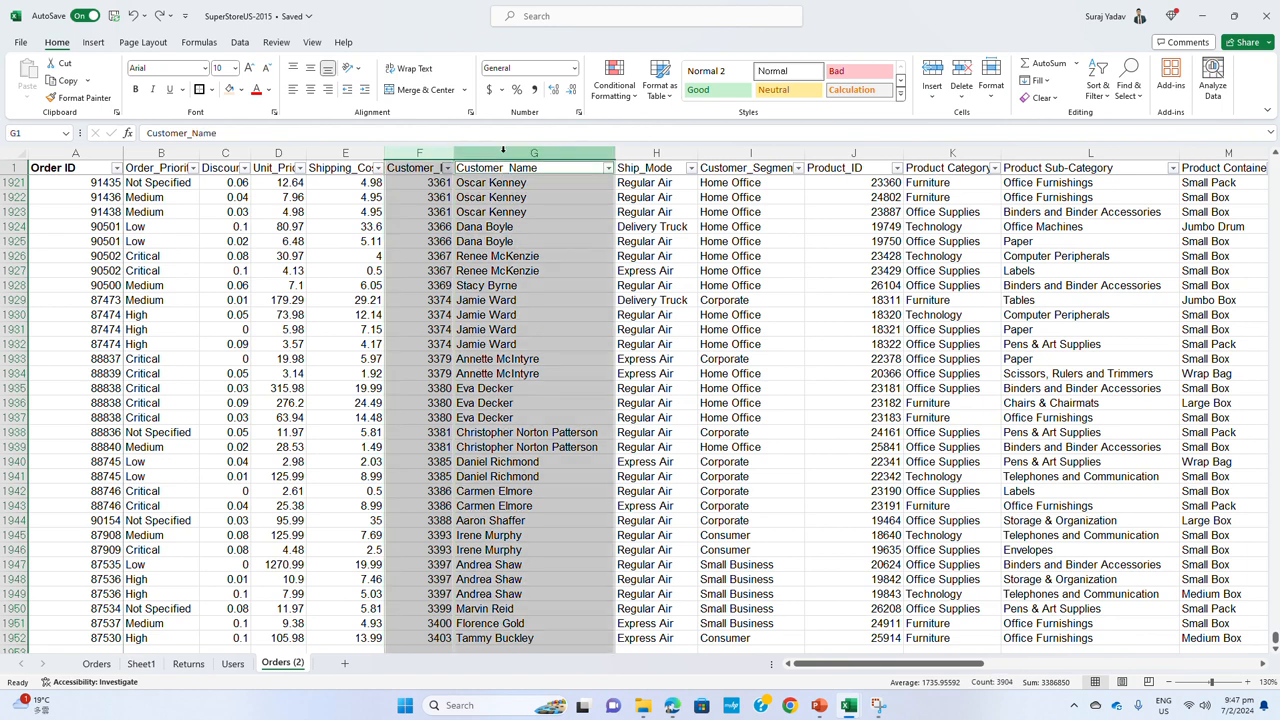
left_click(768, 152, "ctrl")
right_click(766, 153)
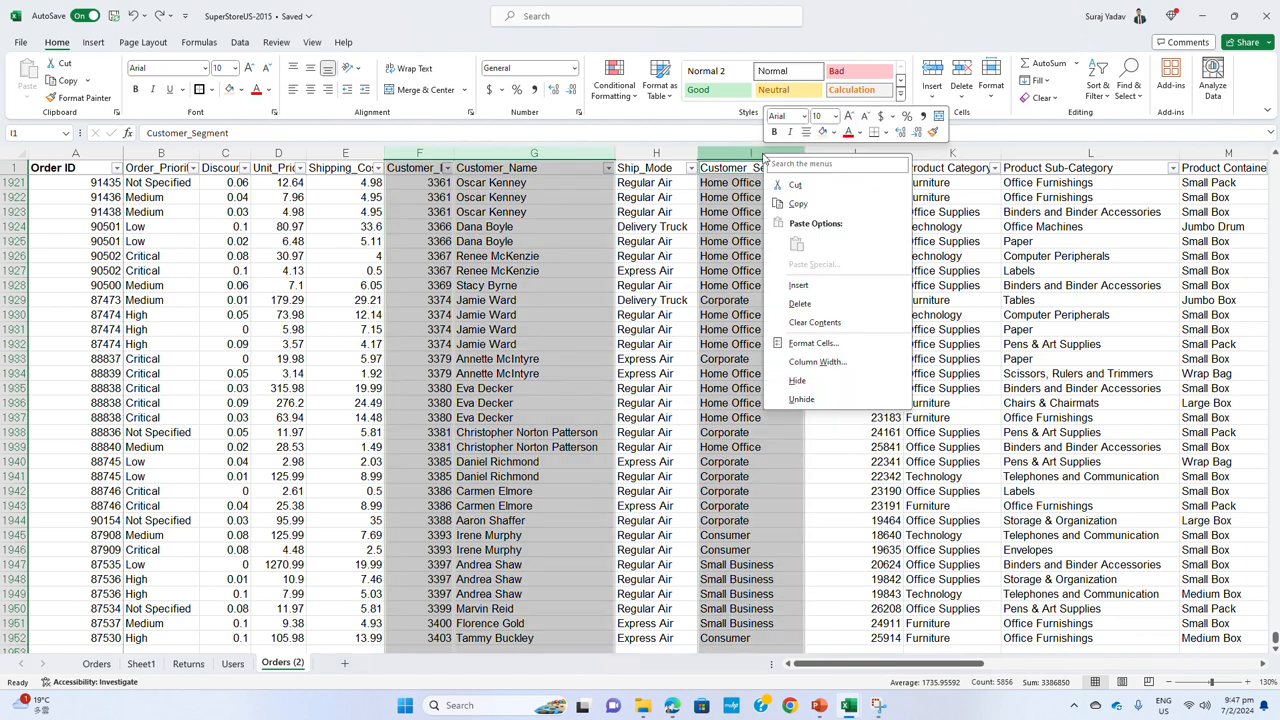
left_click(798, 203)
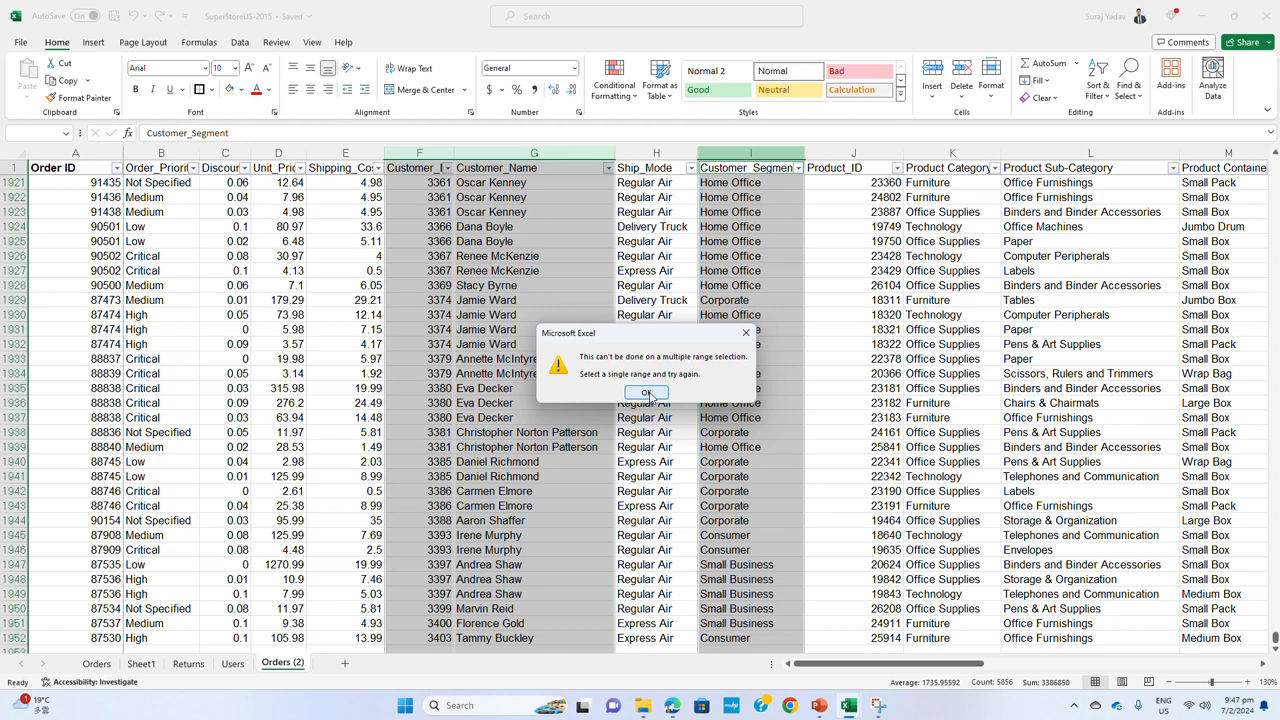
left_click(648, 394)
Move the Ship_Mode column in front of Customer_ID on the Orders (2) sheet
left_click(655, 153)
right_click(658, 155)
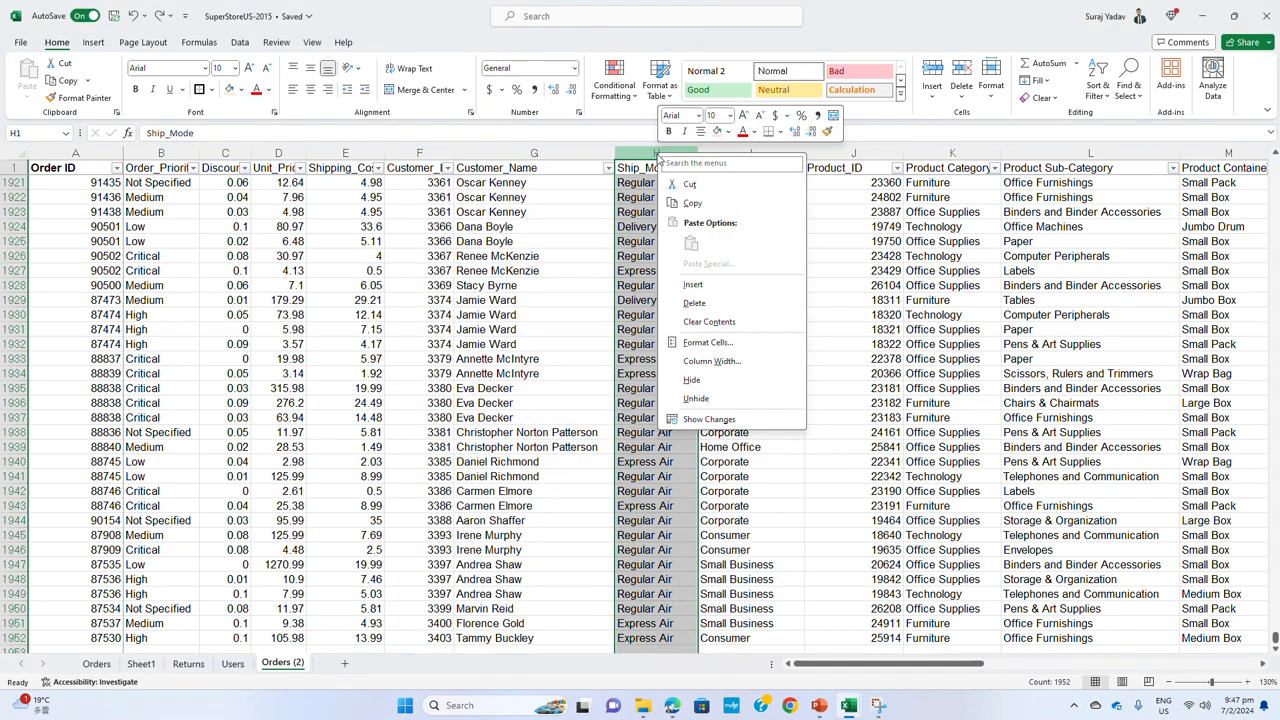
left_click(689, 184)
right_click(414, 156)
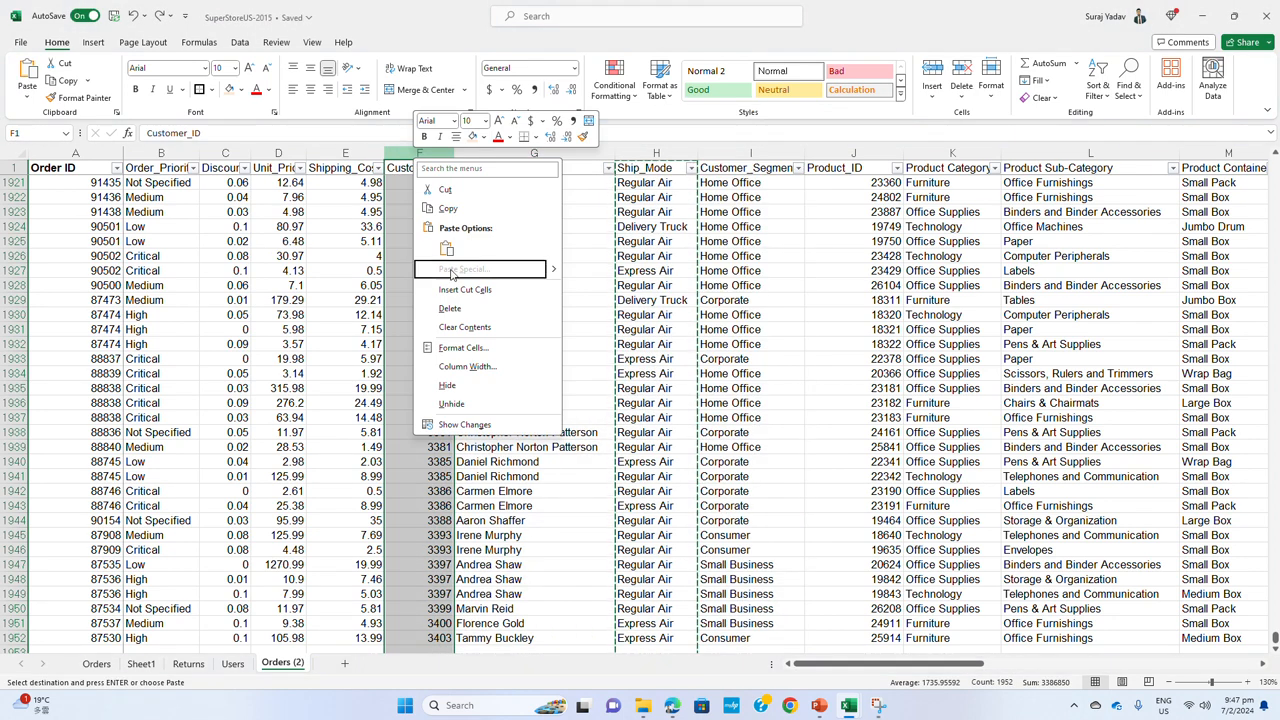
left_click(465, 289)
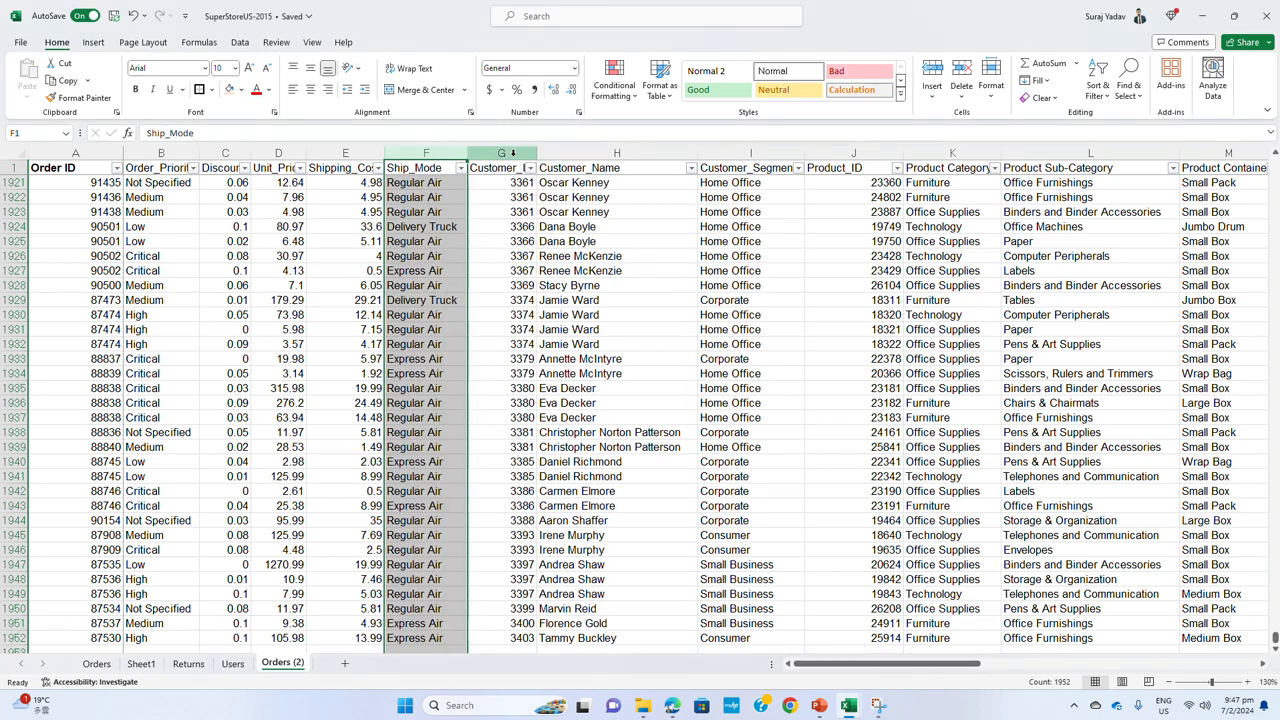
Move the Customer_ID, Customer_Name and Customer_Segment columns from Orders (2) to a new sheet, starting at A1
left_click_drag(513, 153, 740, 151)
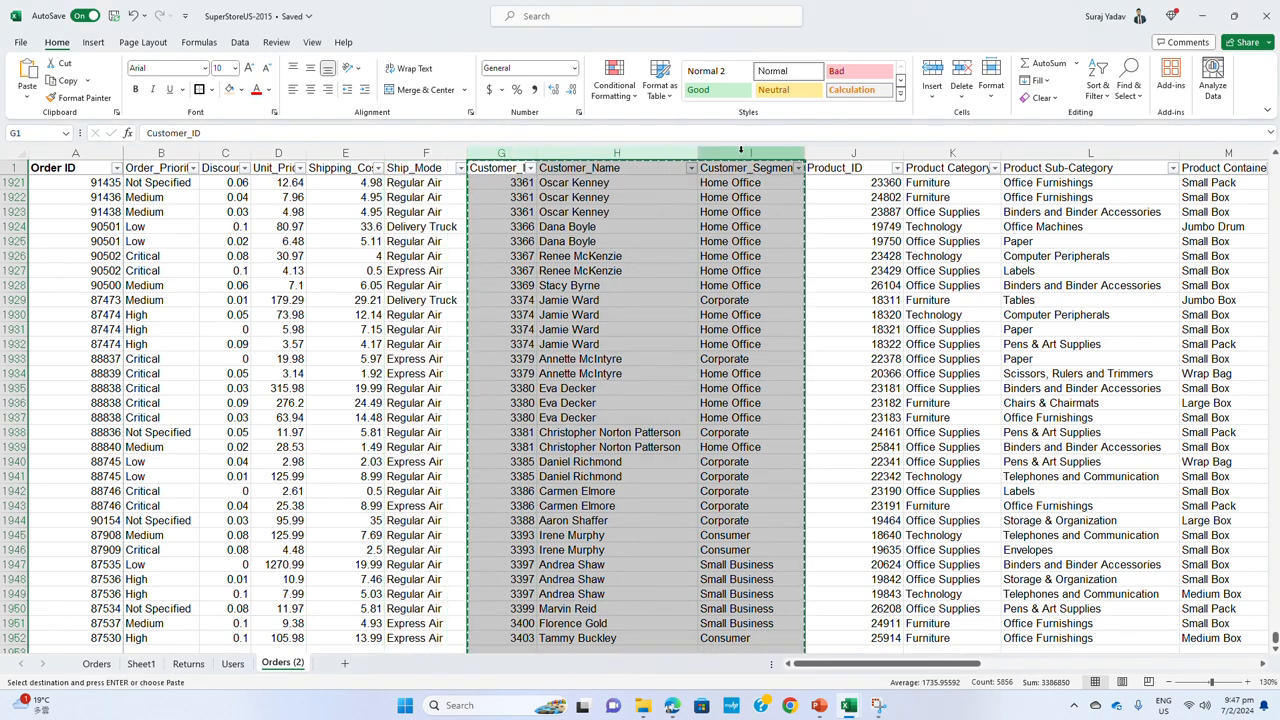
key("ctrl+x")
left_click(343, 664)
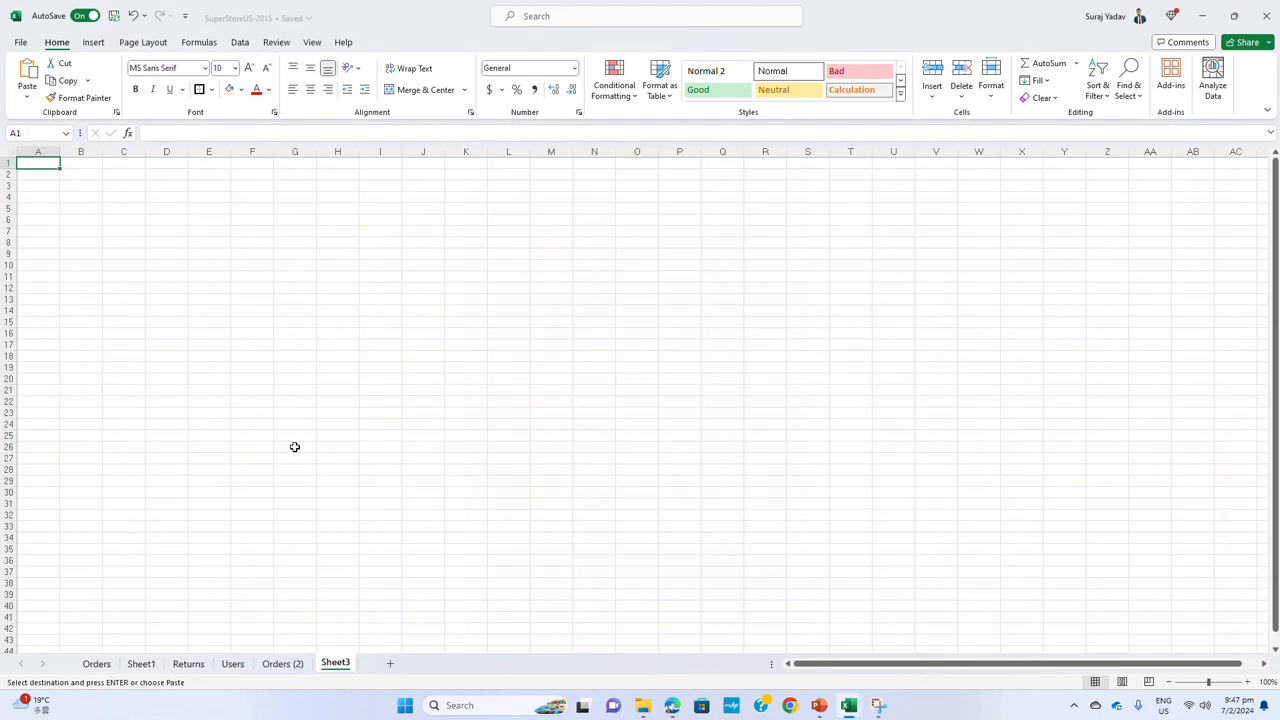
key("ctrl+v")
left_click(106, 184)
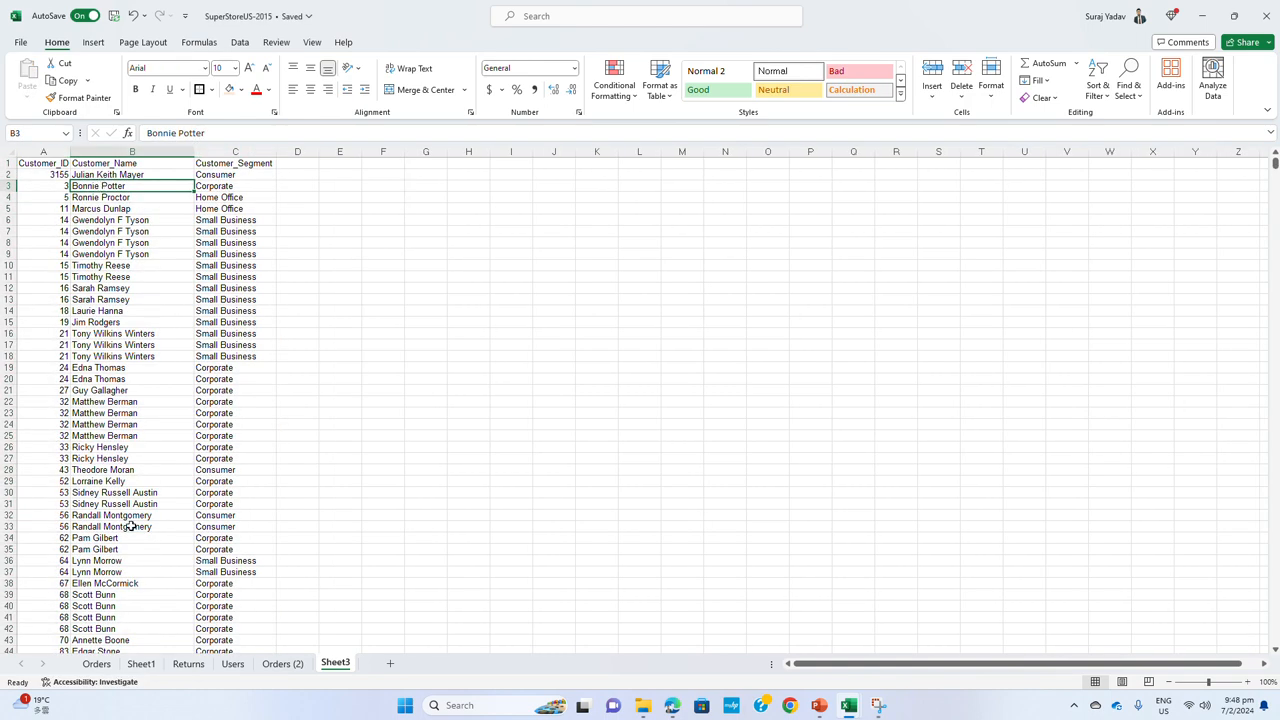
Rename the new customer sheet as cust_dim
double_click(346, 665)
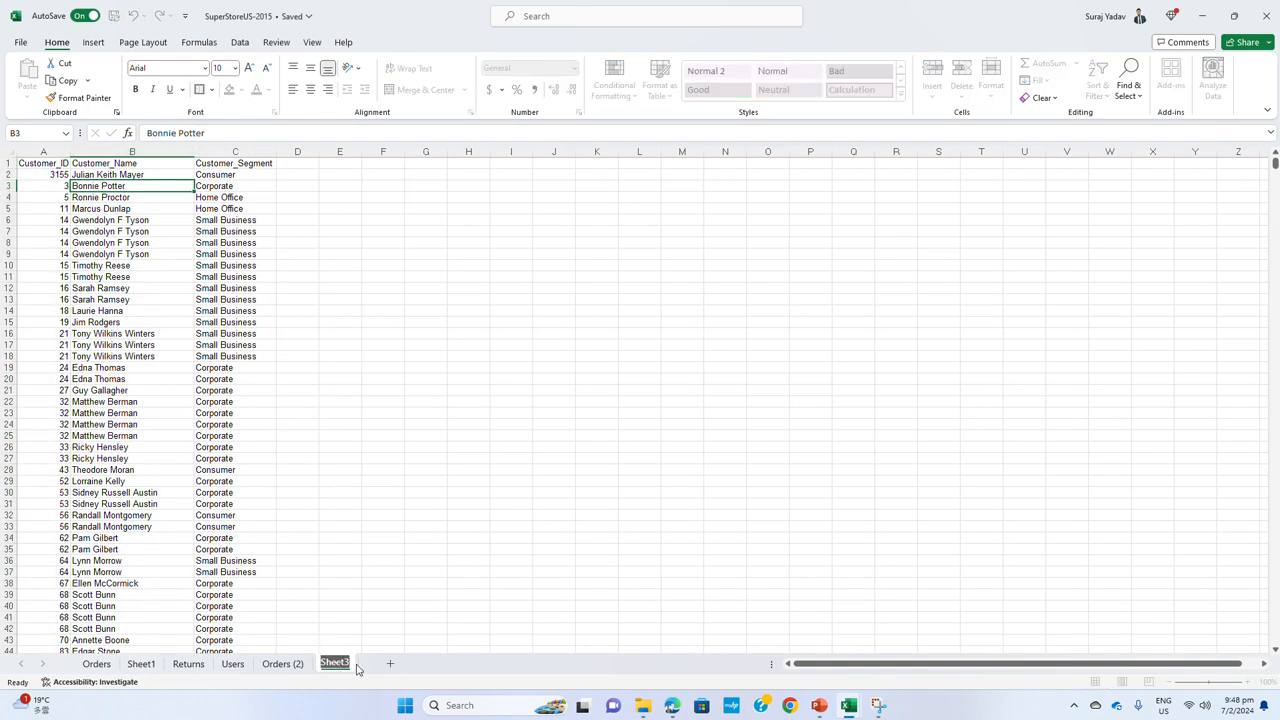
type("cust_dim")
left_click(553, 492)
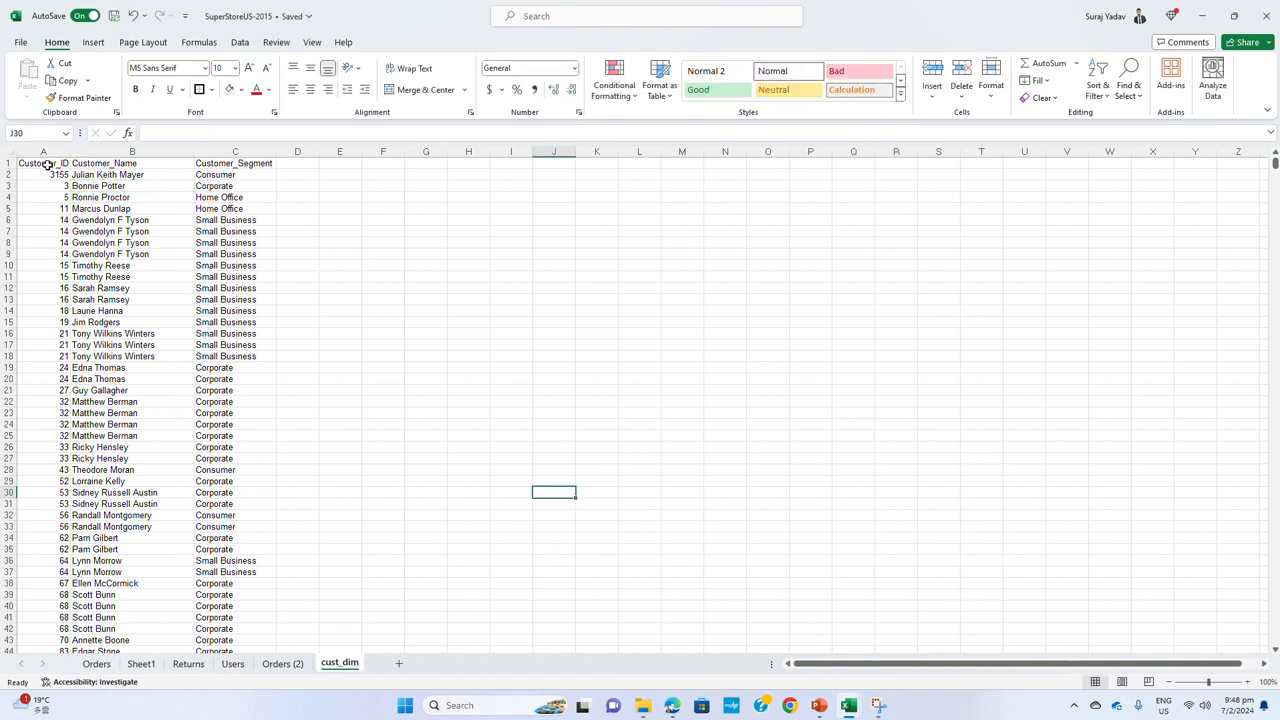
Make the three column headers in row 1 of cust_dim bold
left_click_drag(47, 165, 203, 163)
key("ctrl+b")
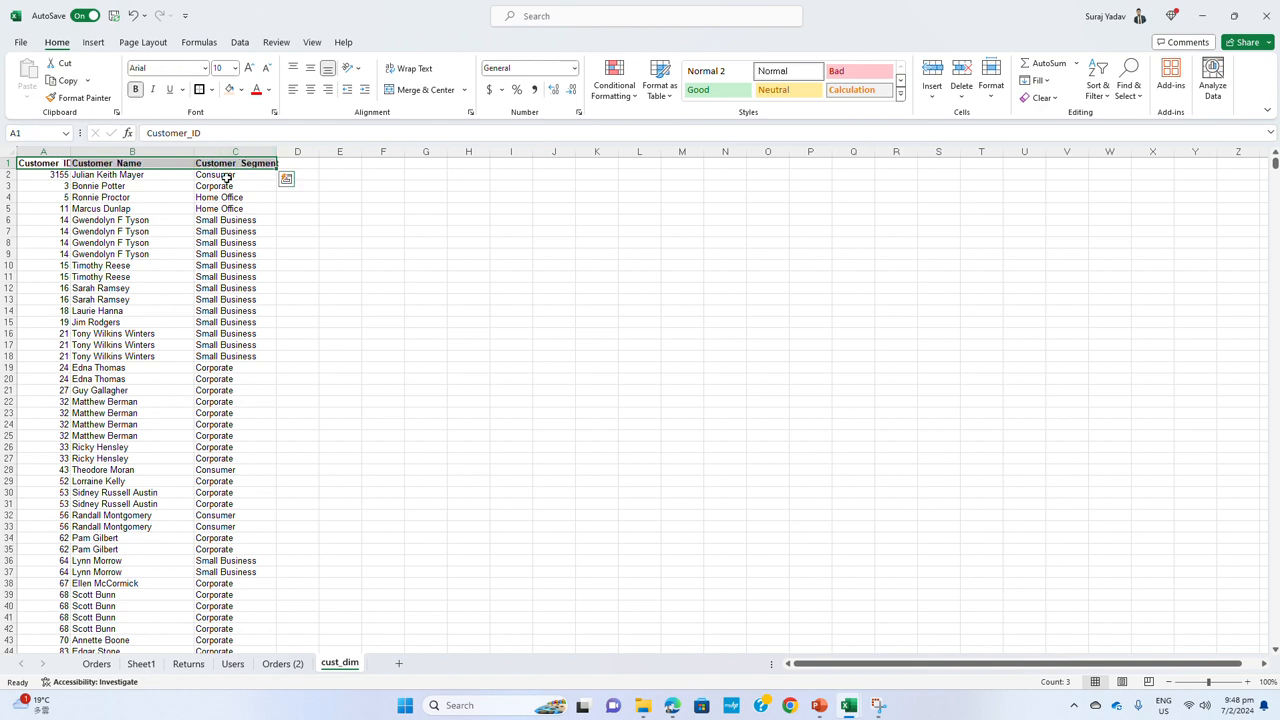
left_click(283, 262)
Remove duplicate rows from columns A to C of cust_dim, comparing Customer_ID, Customer_Name and Customer_Segment with headers
left_click_drag(43, 151, 226, 143)
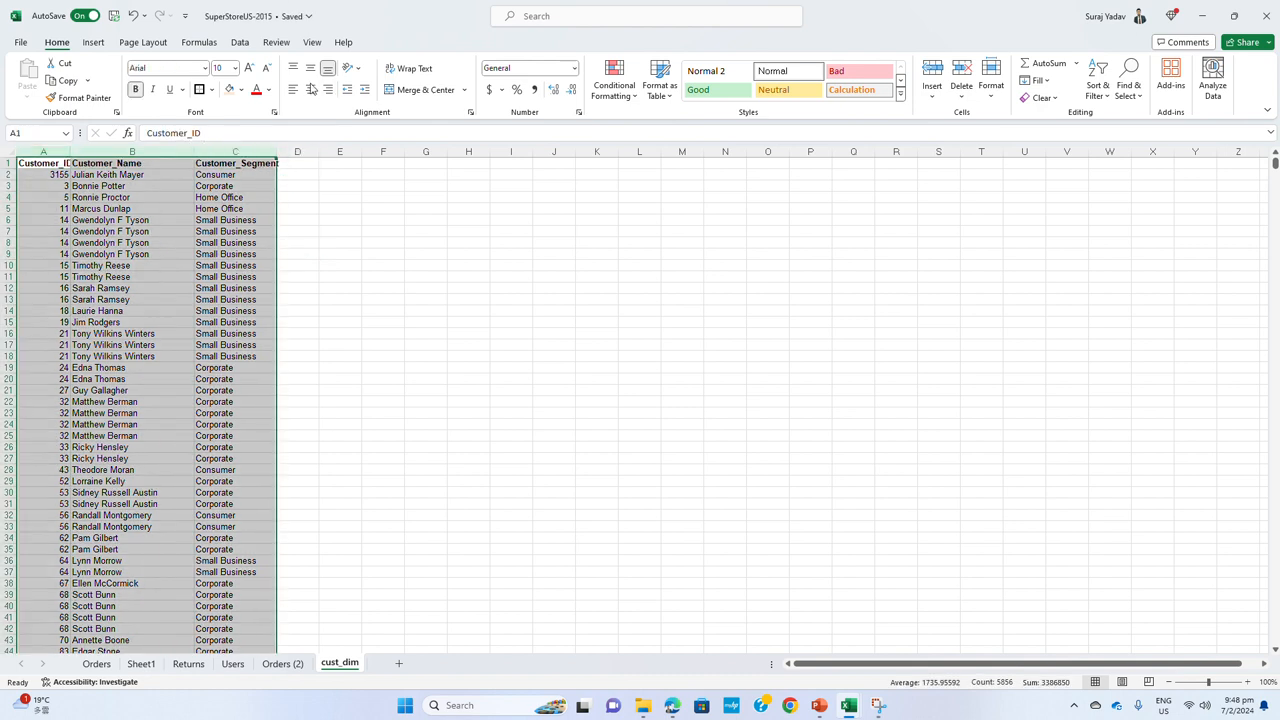
left_click(239, 42)
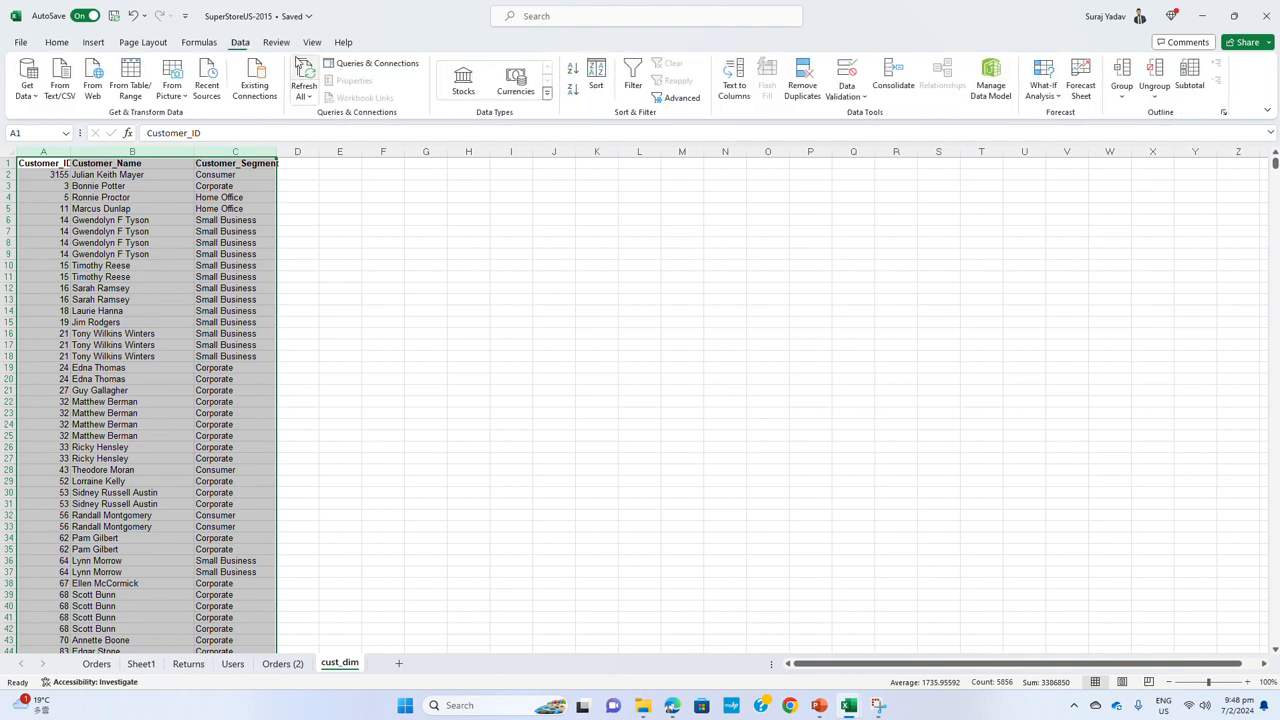
left_click(801, 80)
left_click(404, 412)
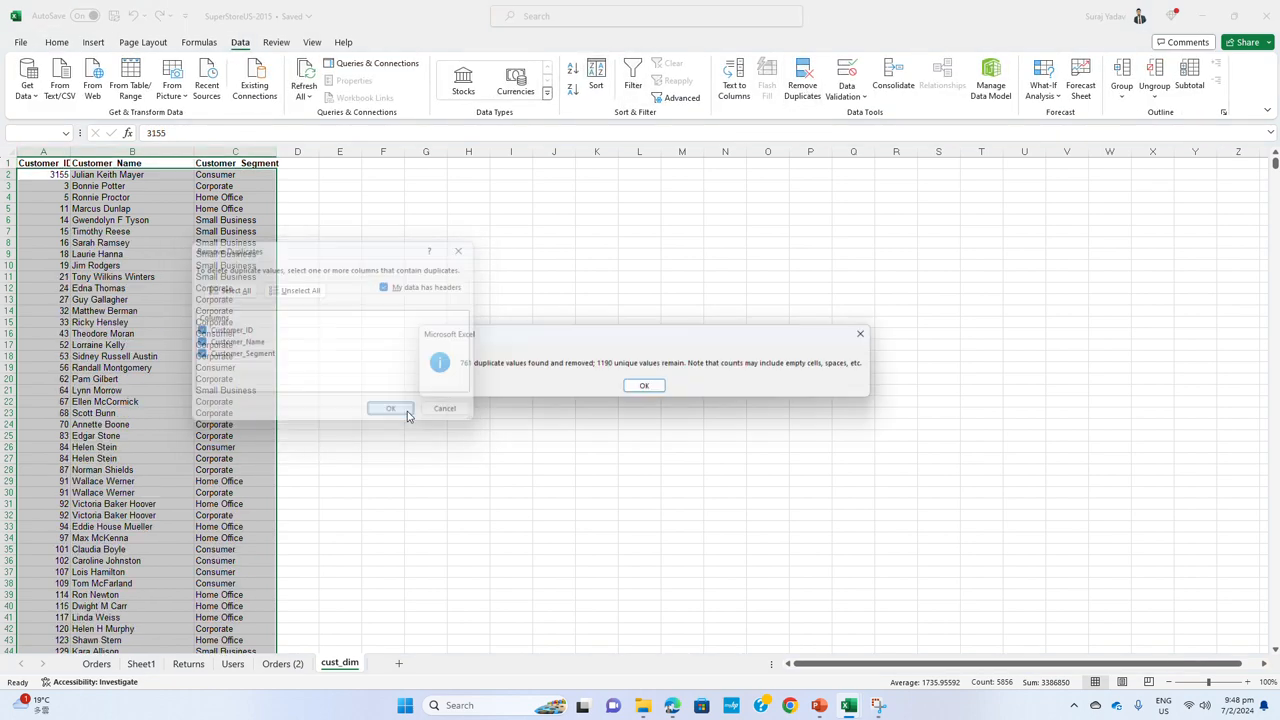
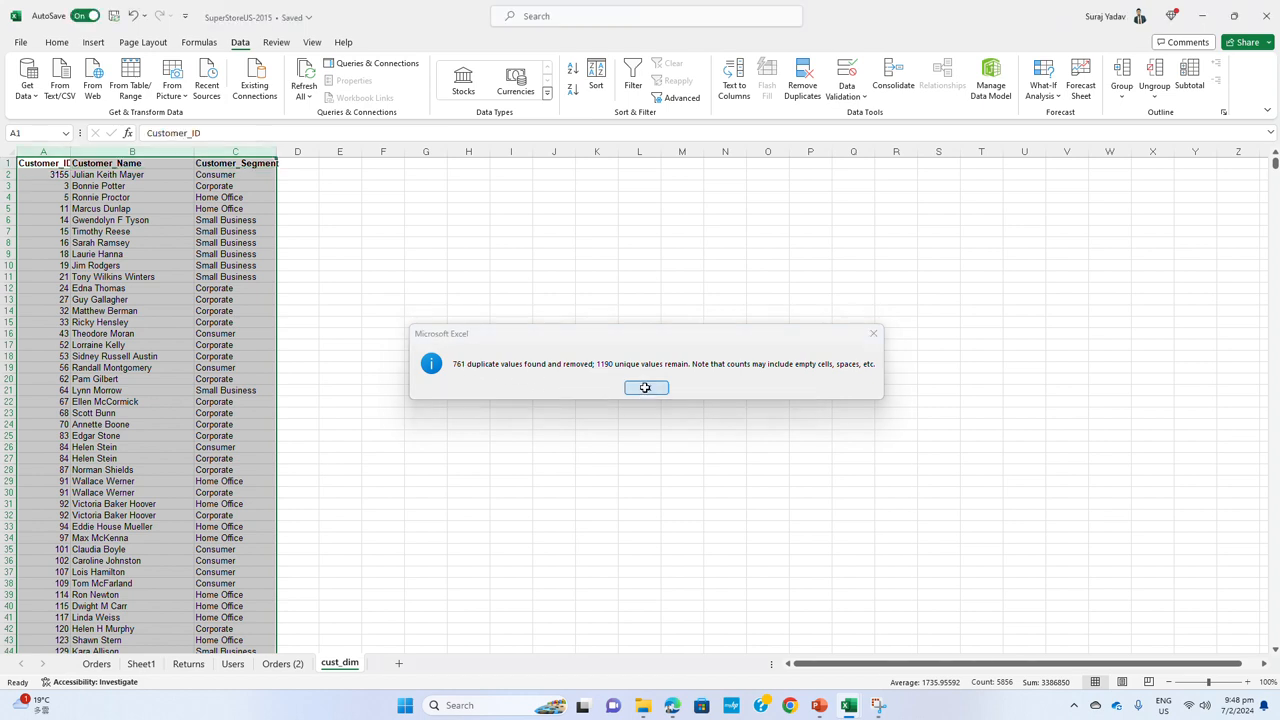
Delete the emptied customer columns G to I from the Orders (2) sheet
left_click(645, 390)
left_click(140, 322)
left_click(283, 664)
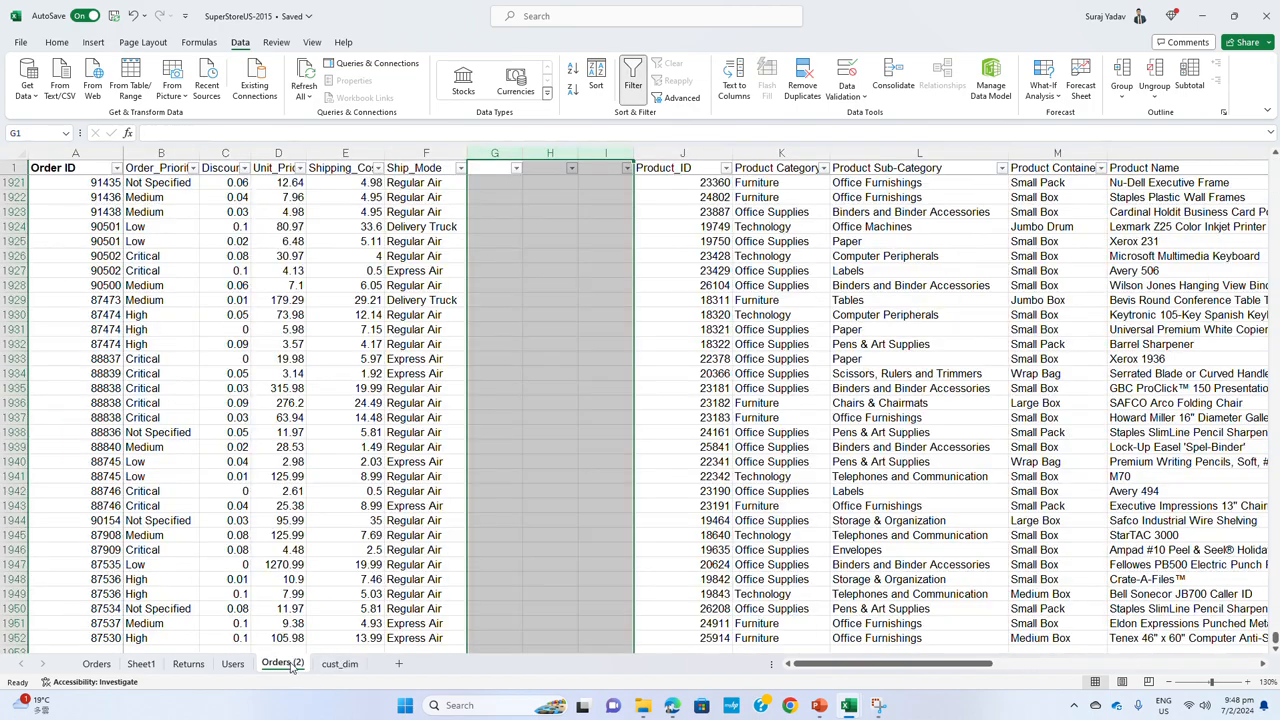
left_click(524, 386)
left_click_drag(600, 152, 504, 147)
right_click(504, 147)
left_click(564, 302)
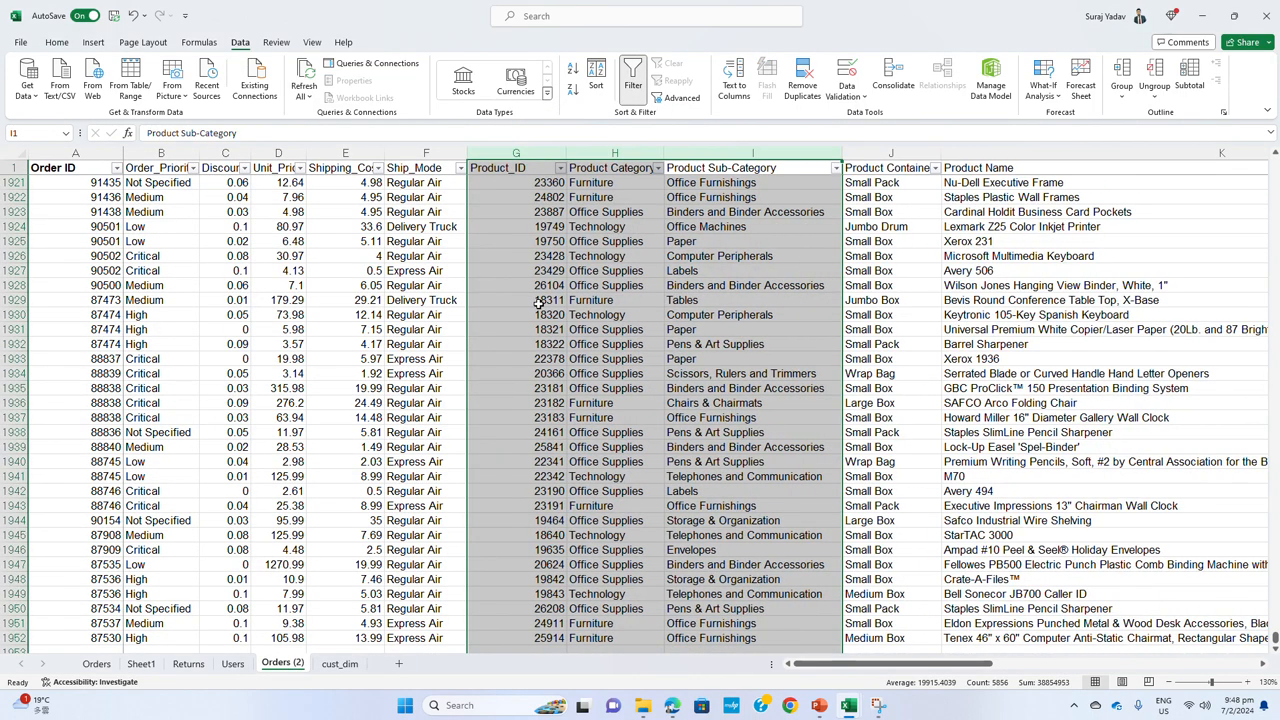
left_click(548, 224)
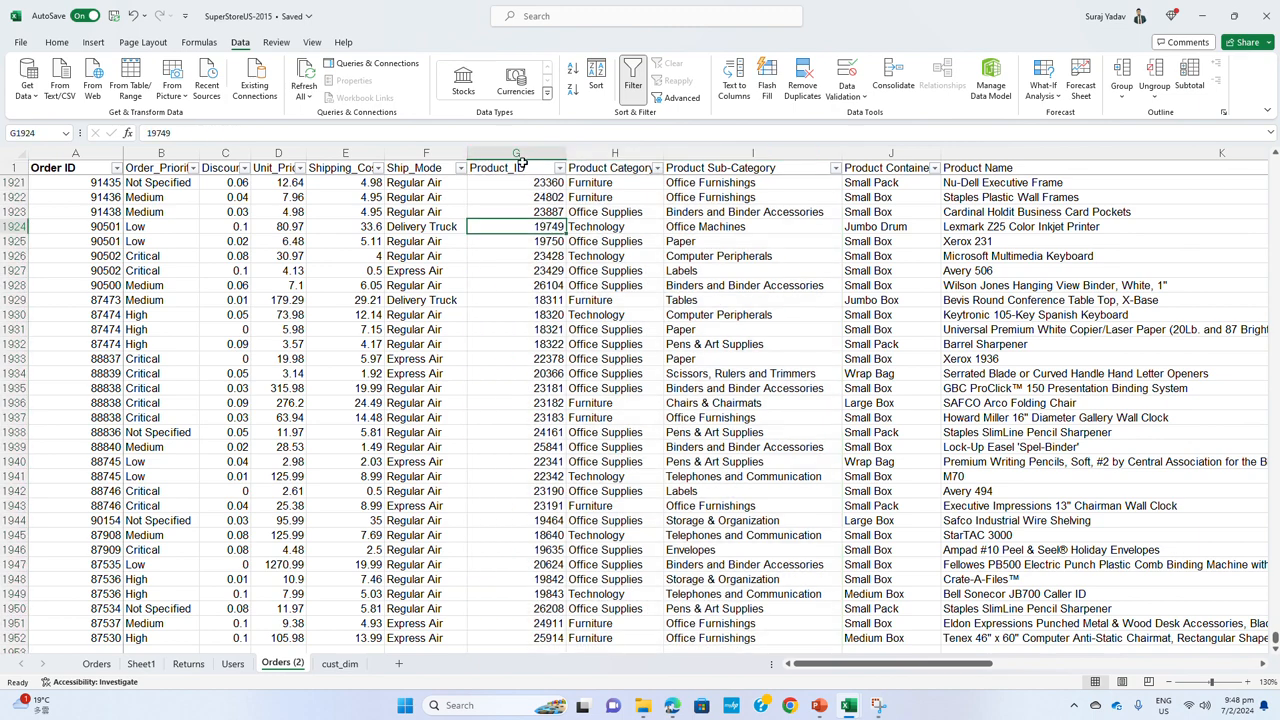
left_click_drag(519, 152, 988, 153)
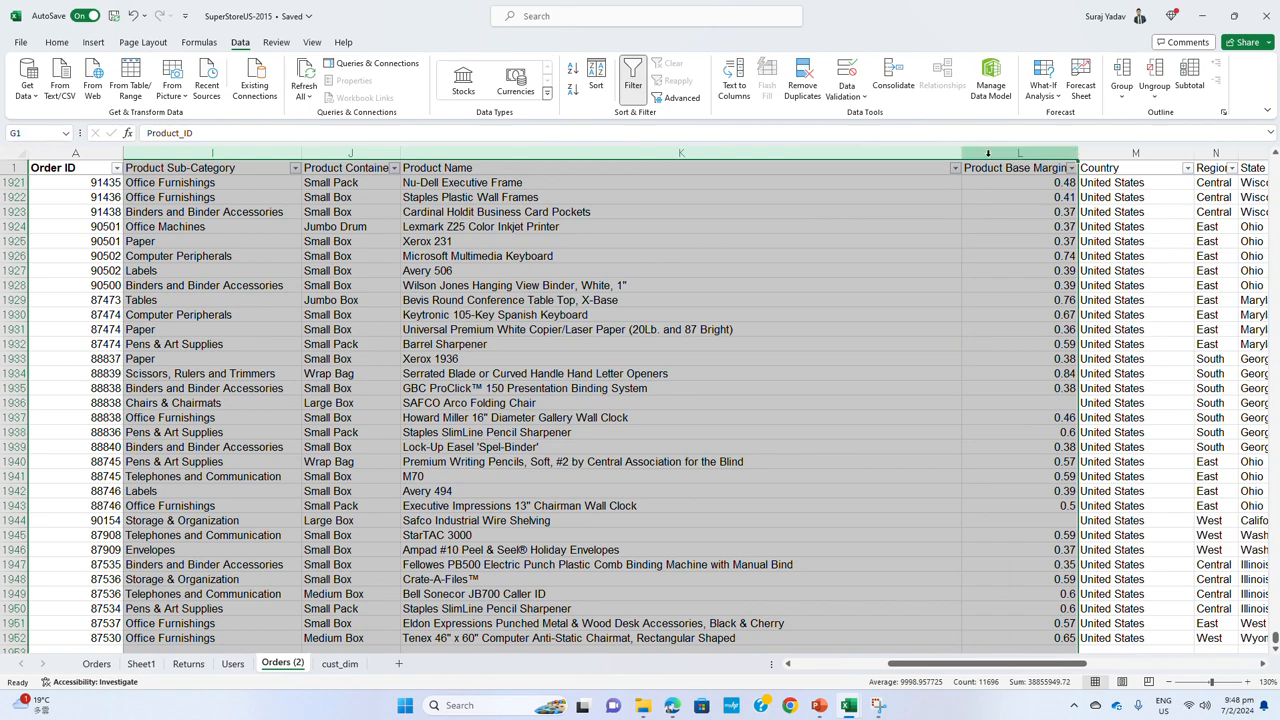
right_click(988, 152)
key("Escape")
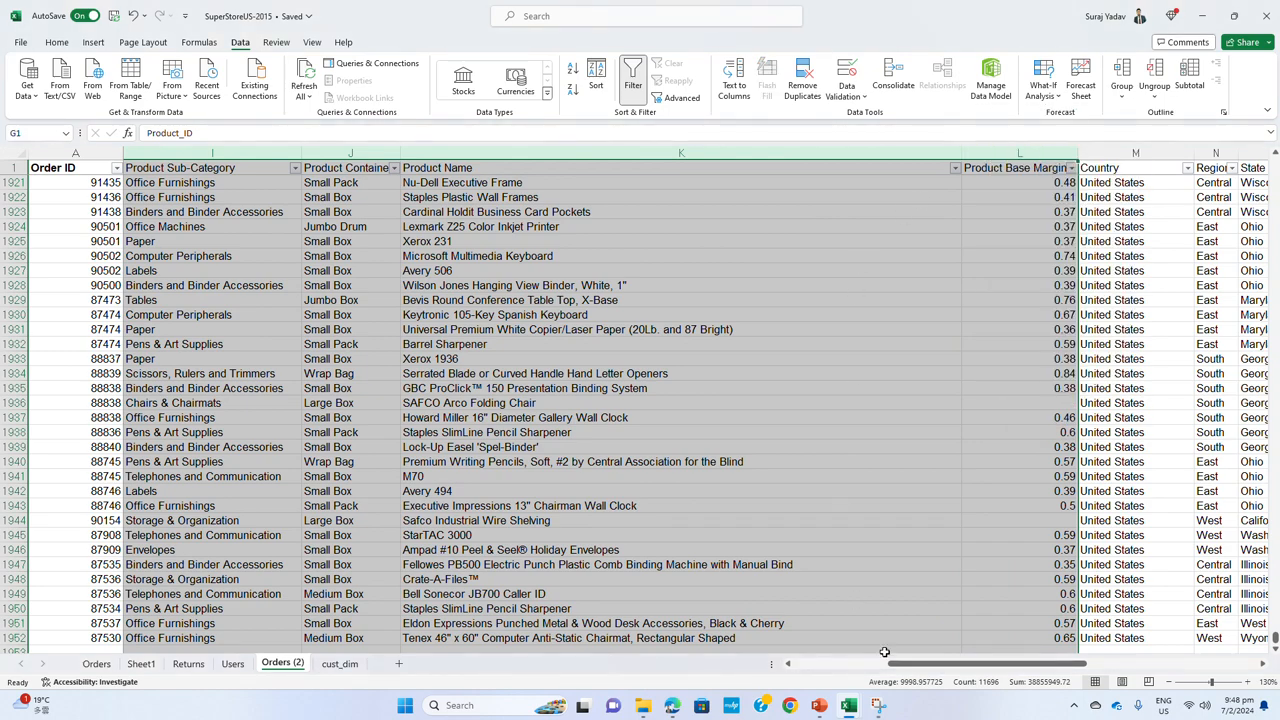
left_click_drag(897, 668, 796, 663)
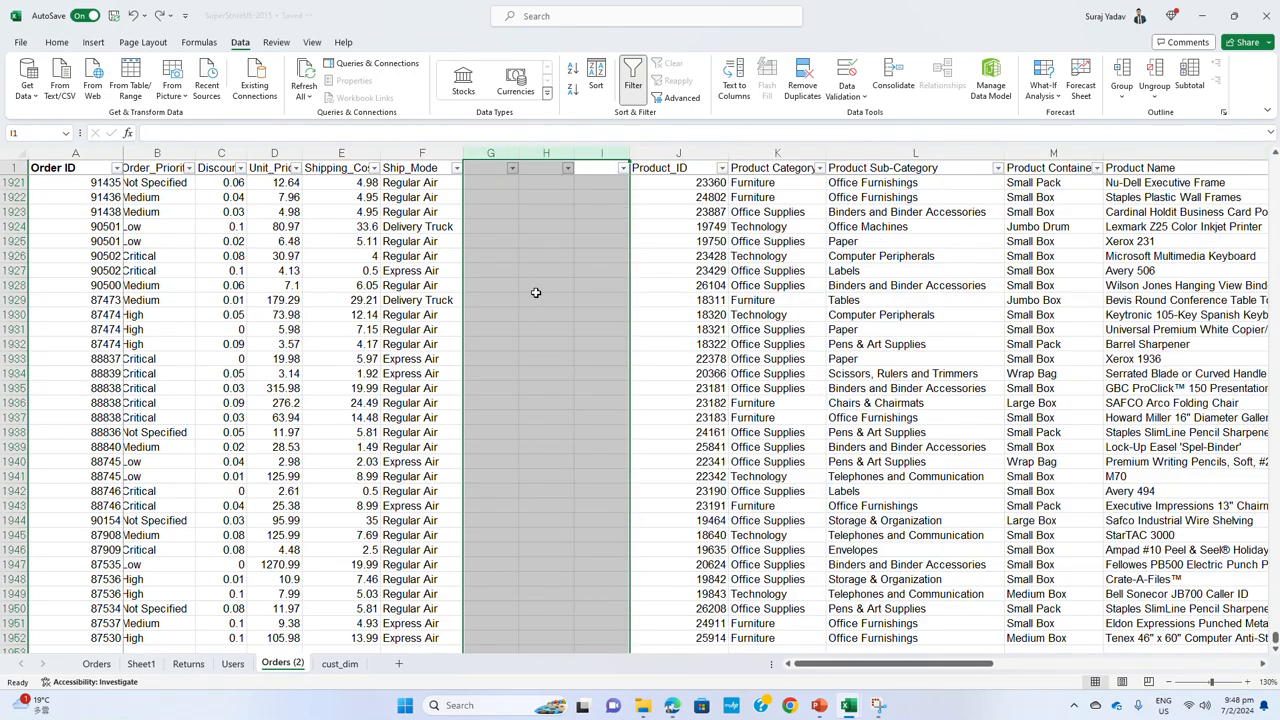
Undo the deletion of columns G to I in Orders (2) and return to the Customer_ID header in cust_dim
left_click(521, 241)
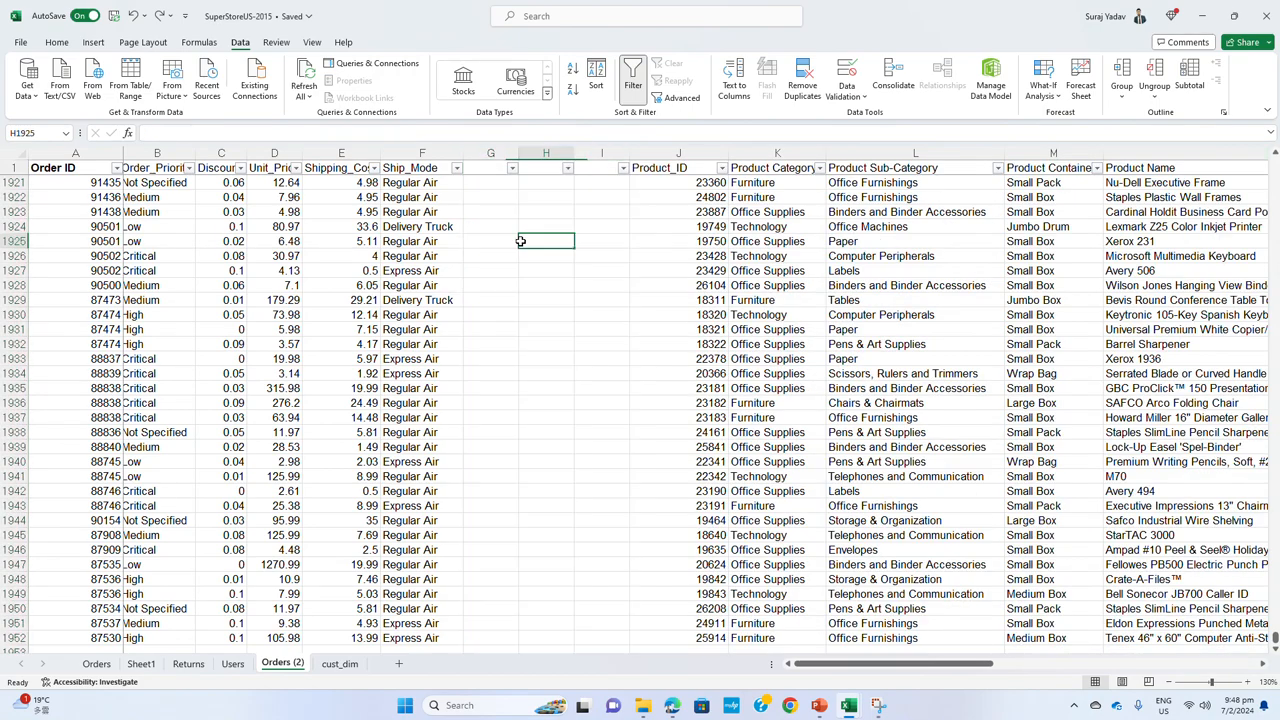
left_click(488, 183)
key("alt+Tab")
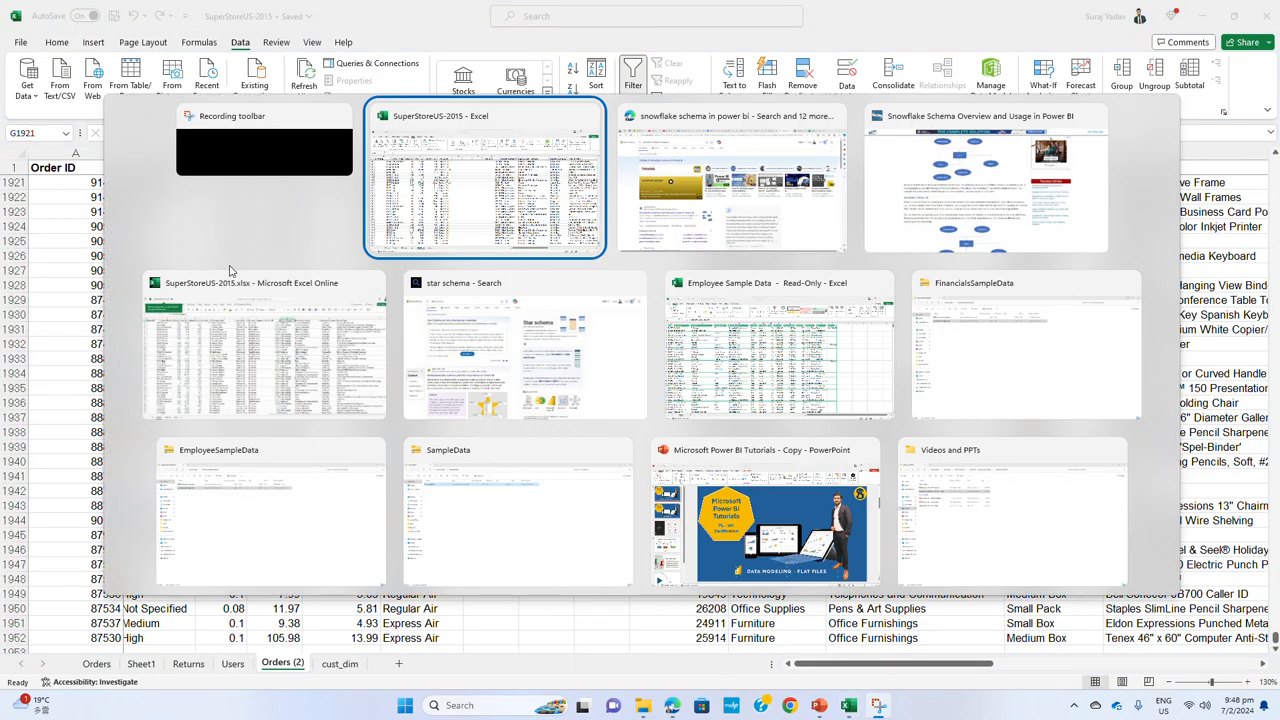
key("ctrl+Page_Down")
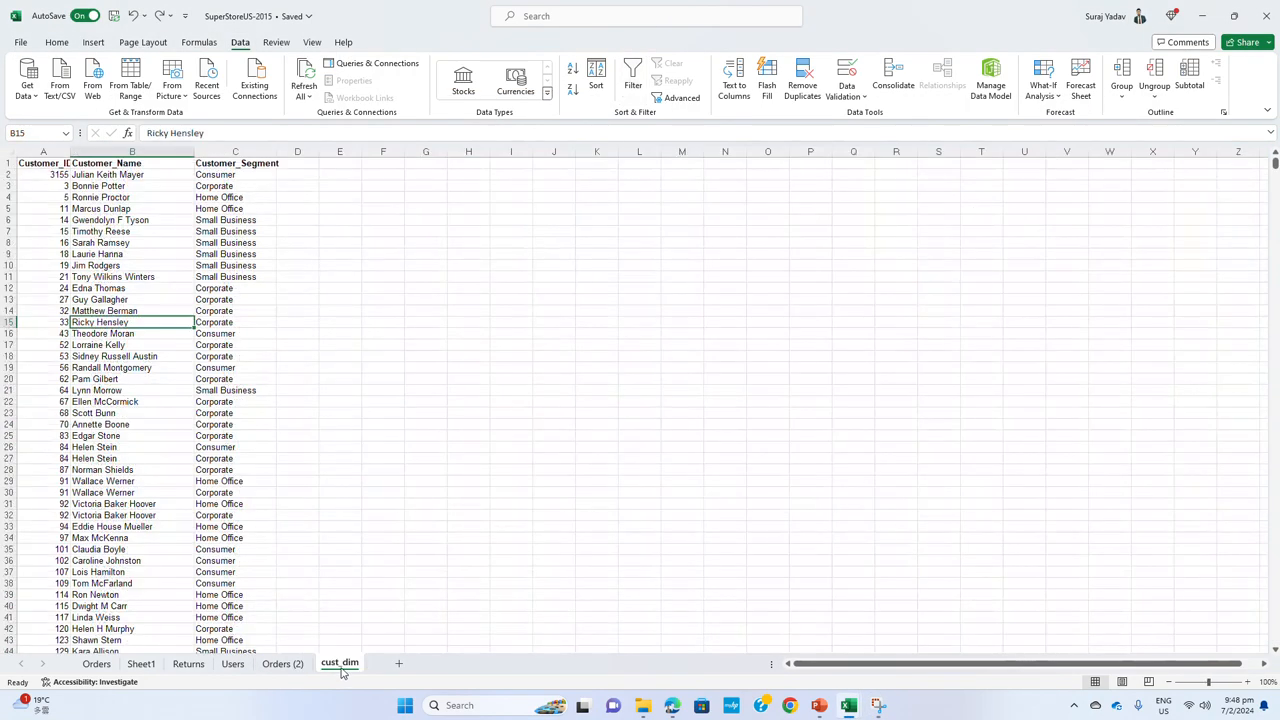
left_click(50, 176)
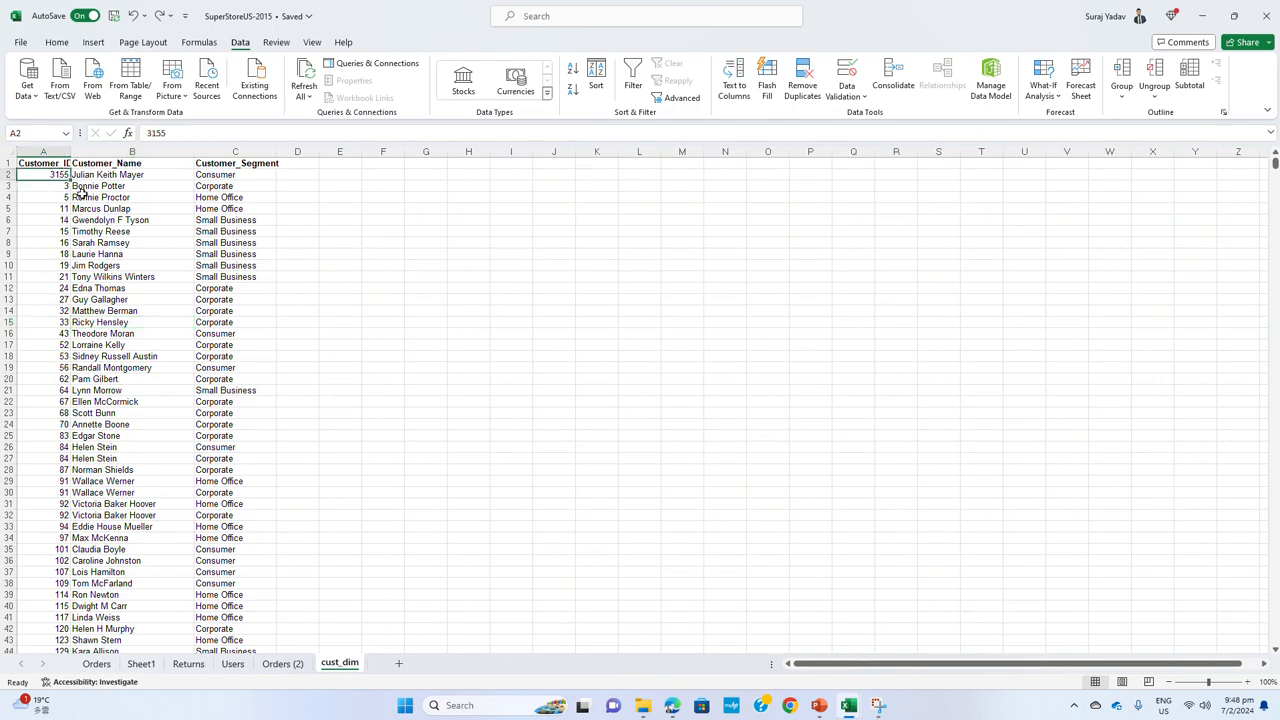
key("Up")
key("ctrl+shift+Down")
key("ctrl+shift+Up")
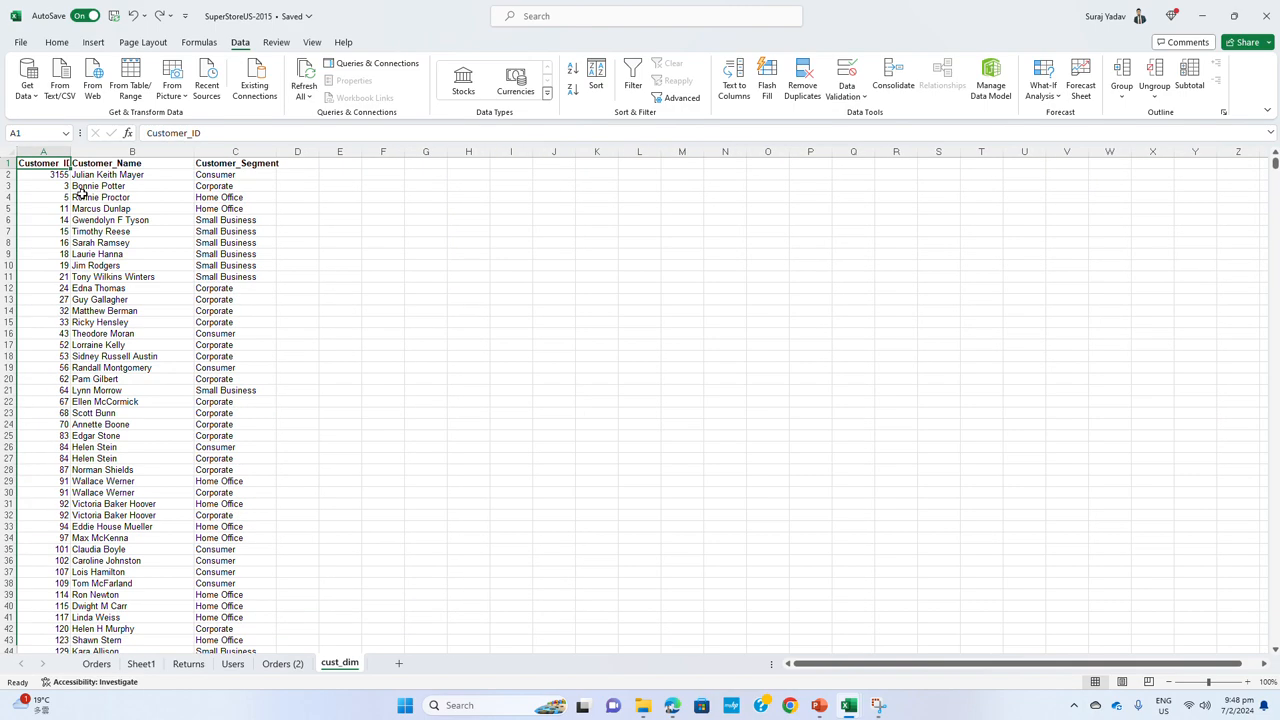
Undo the duplicate removal, the bold headers and the move of the customer columns, back to before Ship_Mode was repositioned in Orders (2)
key("ctrl+z")
key("ctrl+z")
key("ctrl+z")
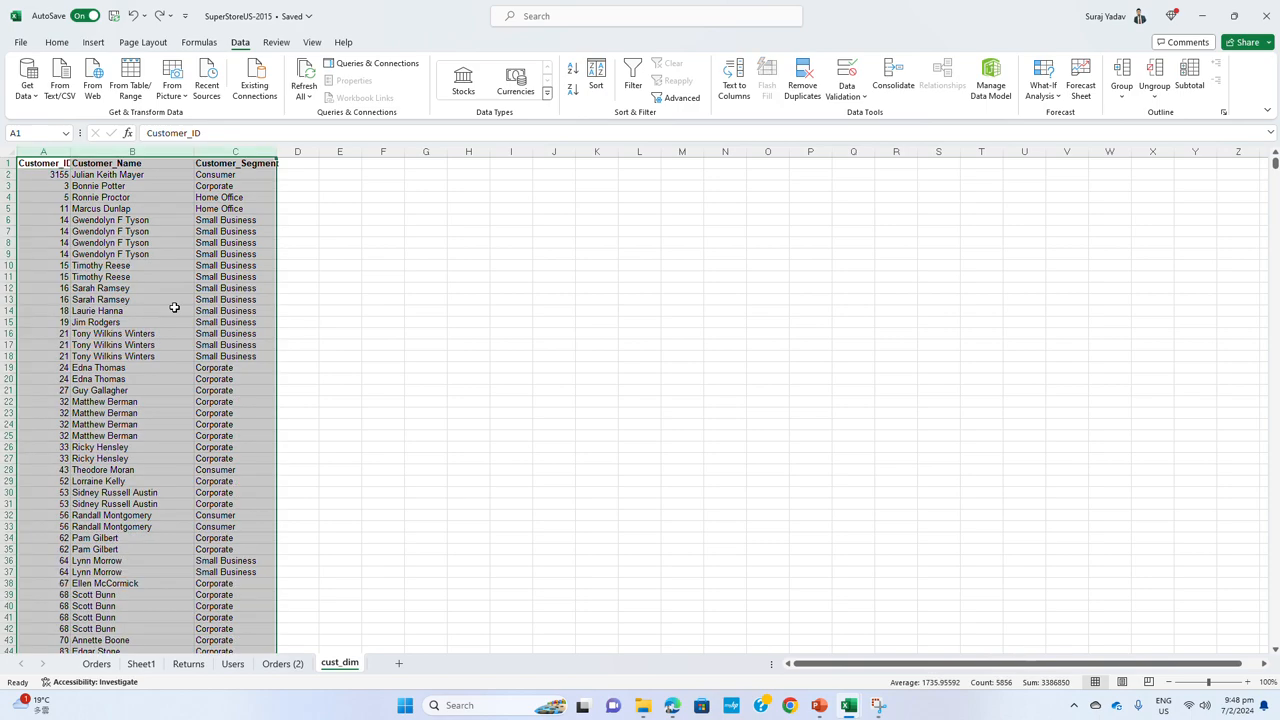
key("ctrl+z")
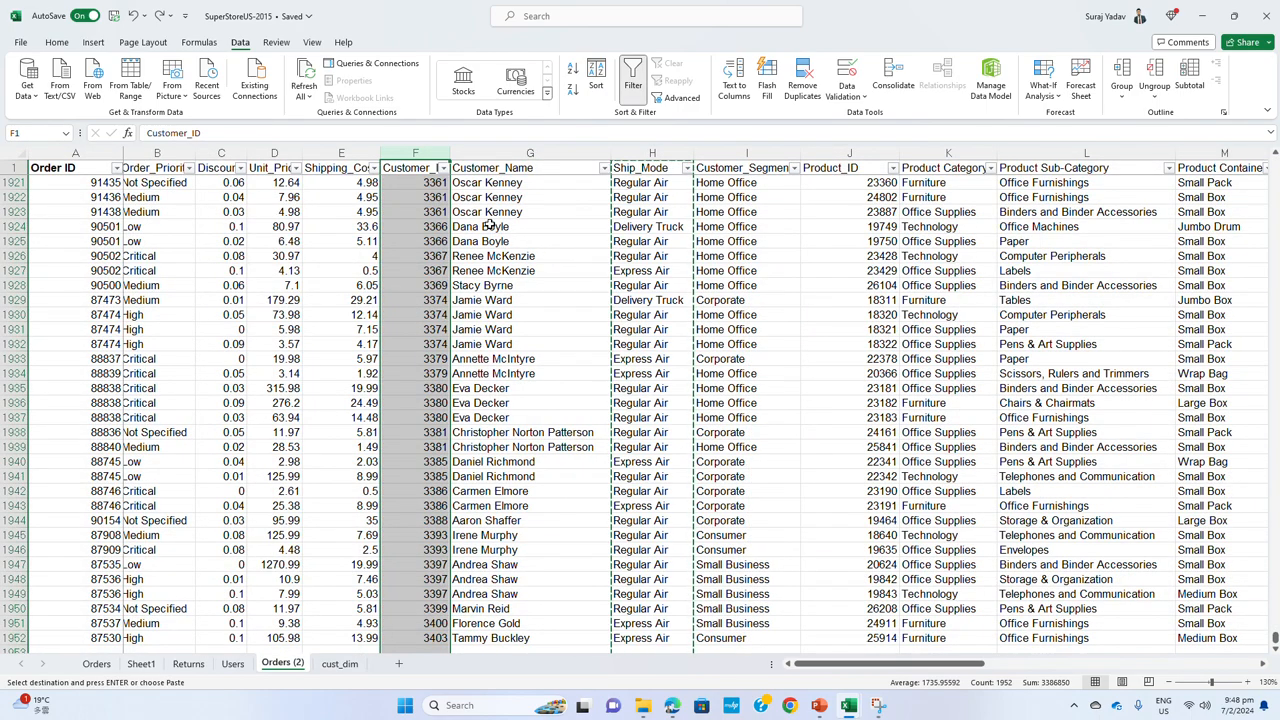
Move the cut Ship_Mode column in front of Customer_ID in Orders (2)
left_click(590, 227)
right_click(647, 152)
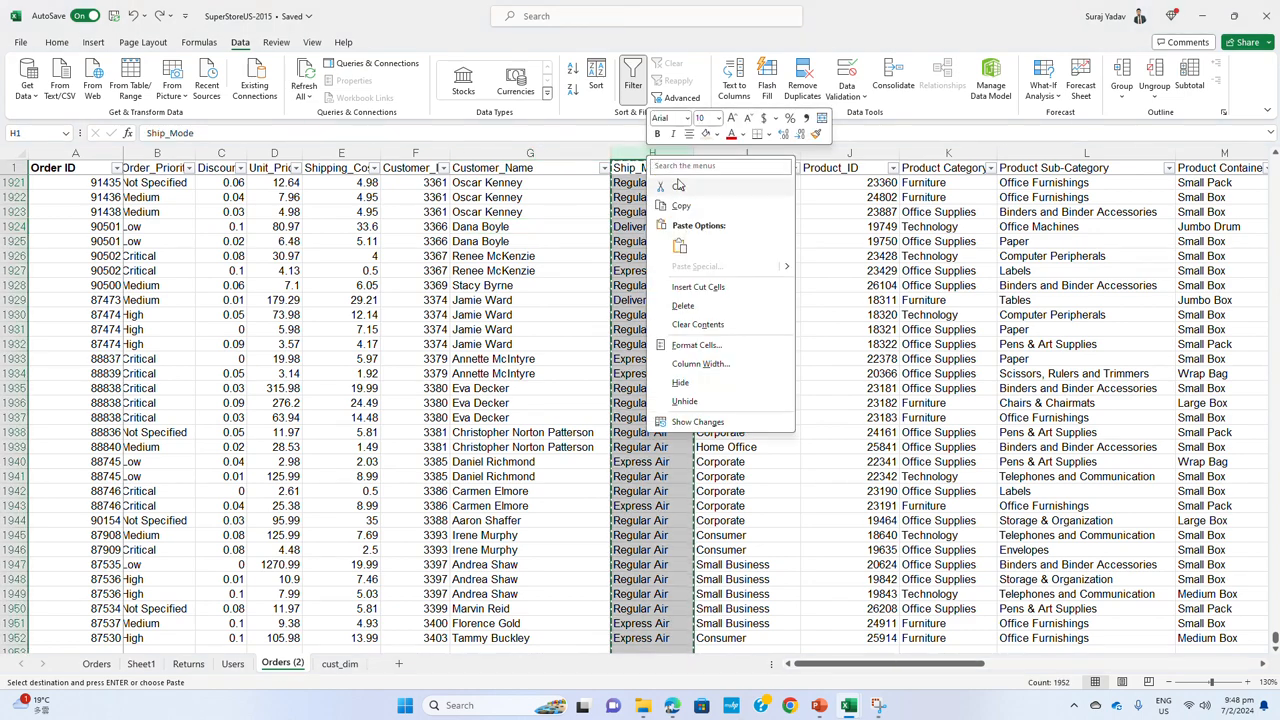
key("Escape")
right_click(405, 153)
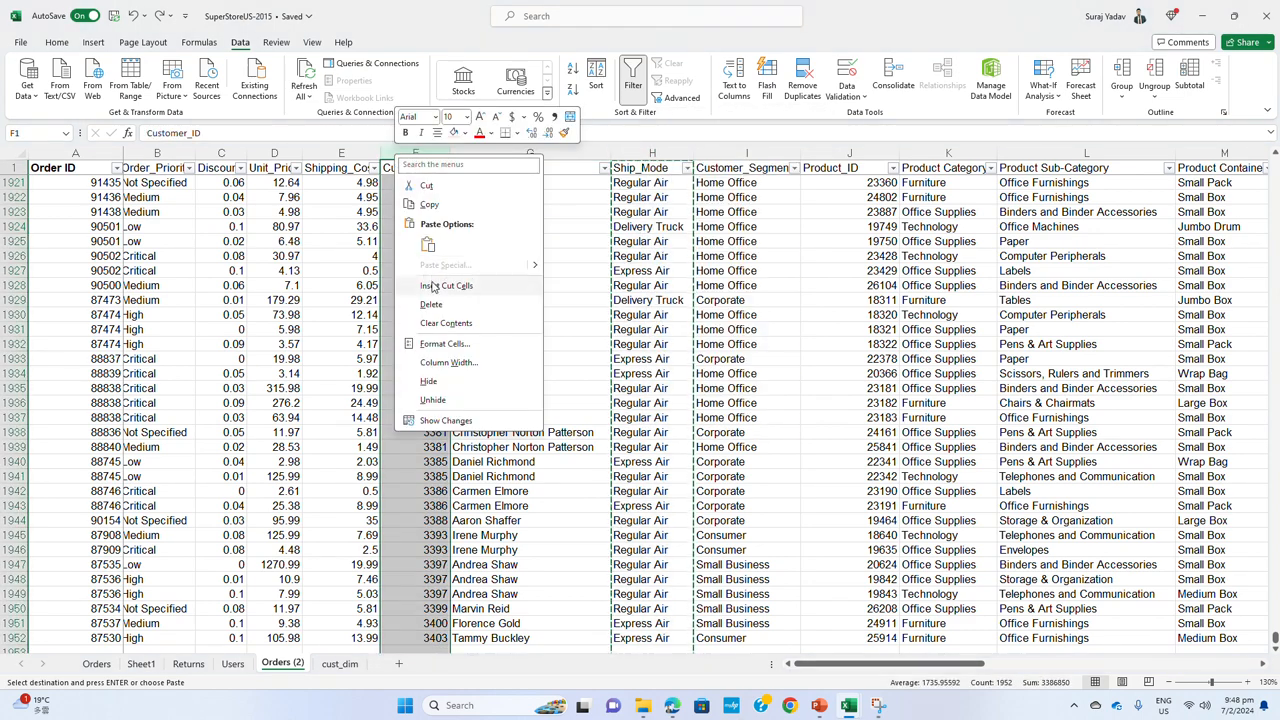
left_click(446, 285)
left_click(505, 241)
Copy the Customer_ID, Customer_Name and Customer_Segment columns from Orders (2) into cust_dim, starting at A1
left_click_drag(507, 151, 728, 153)
right_click(728, 157)
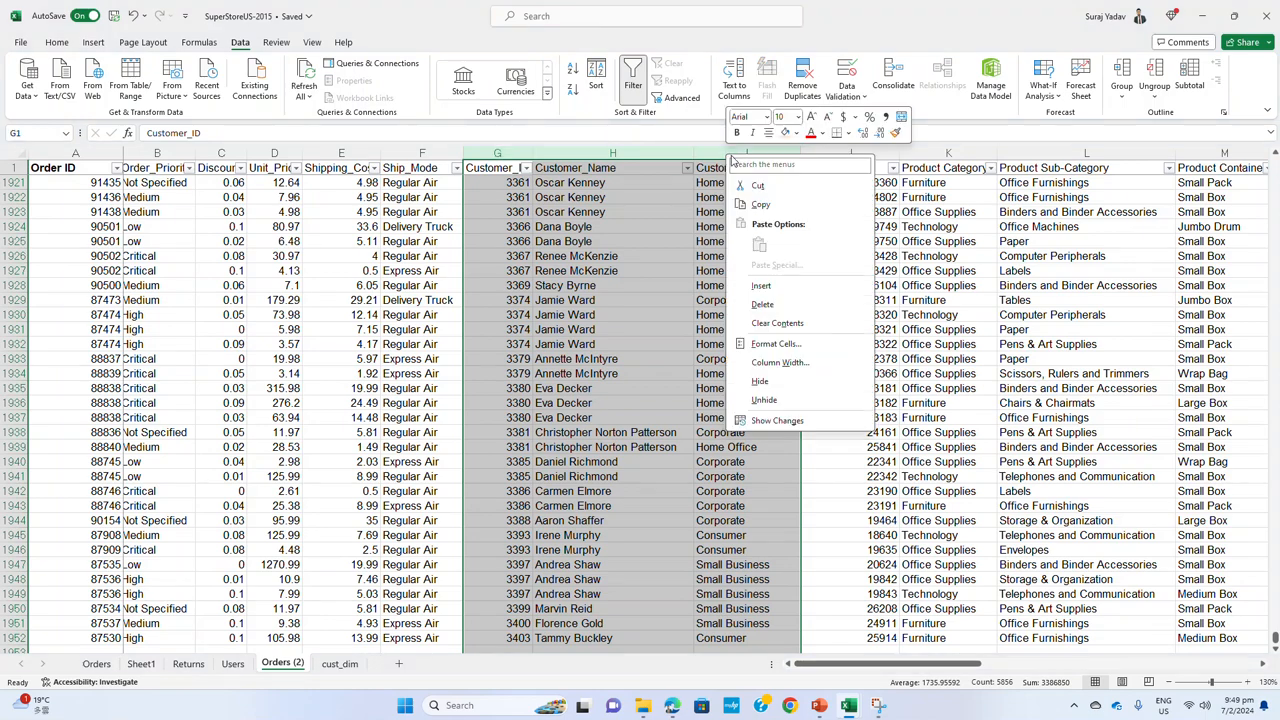
left_click(759, 204)
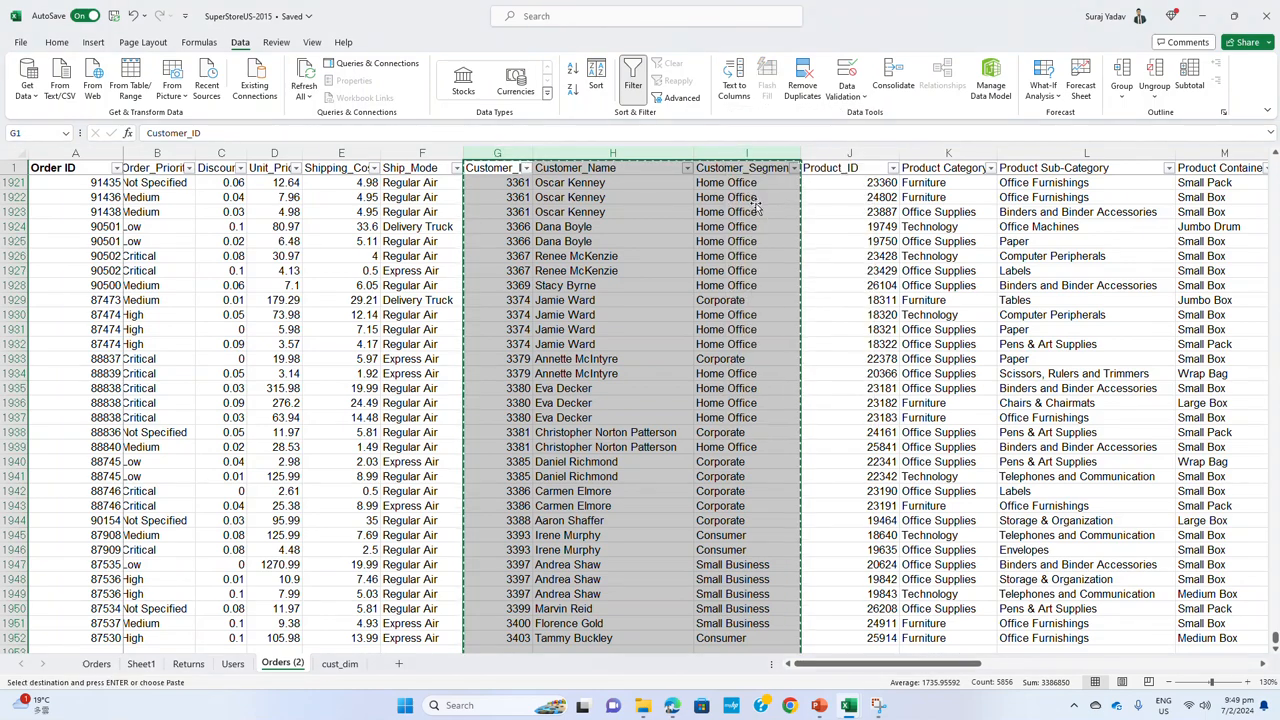
left_click(340, 664)
left_click(43, 169)
key("ctrl+v")
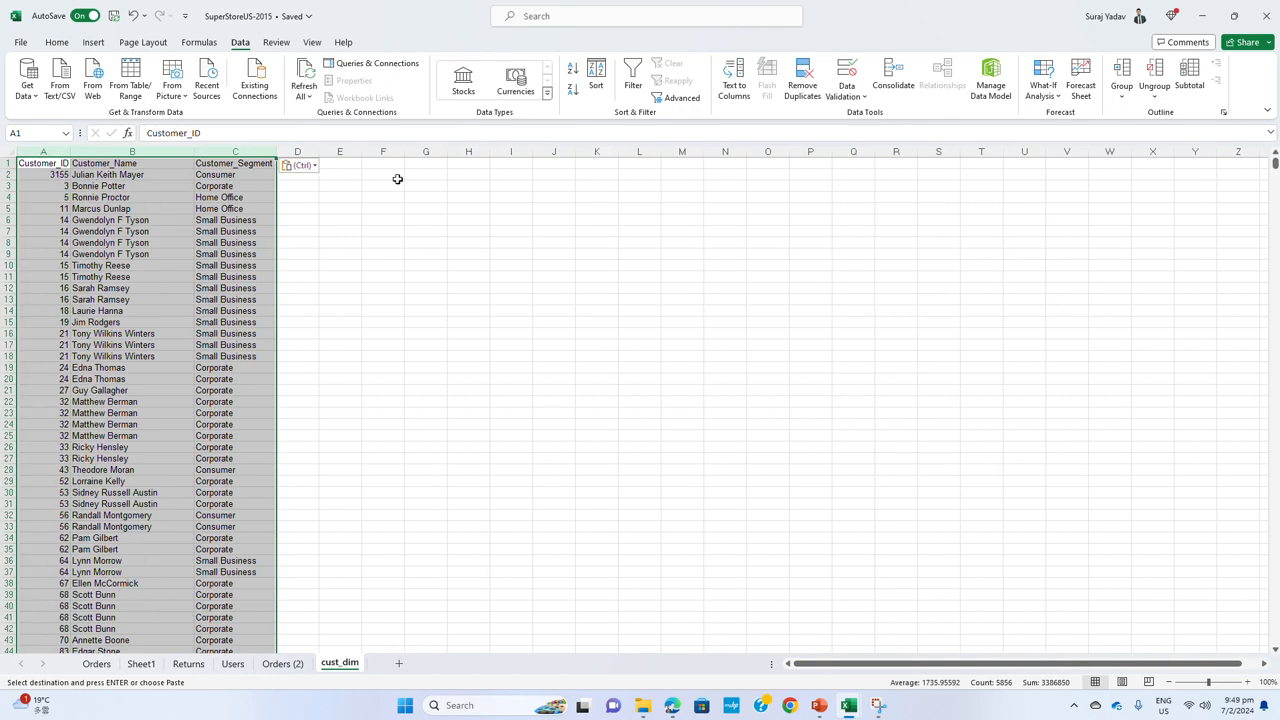
Remove duplicate rows from cust_dim, comparing Customer_ID, Customer_Name and Customer_Segment with headers
left_click(802, 78)
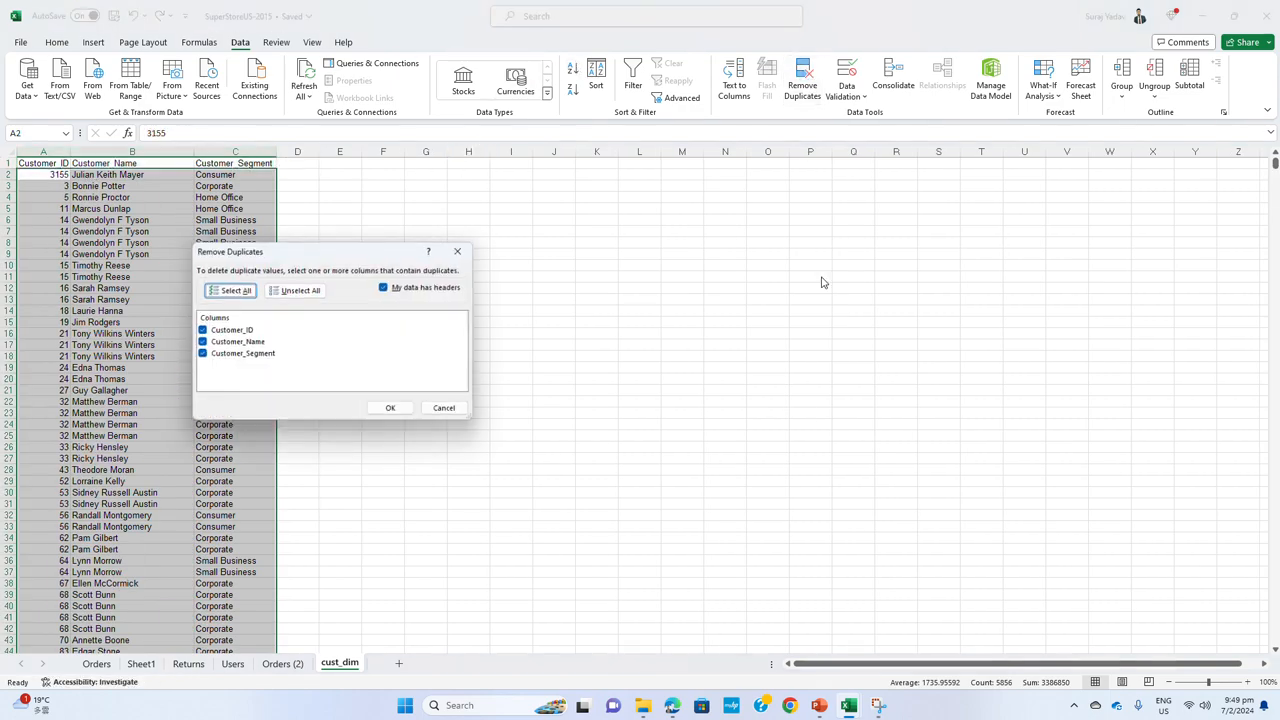
left_click(390, 411)
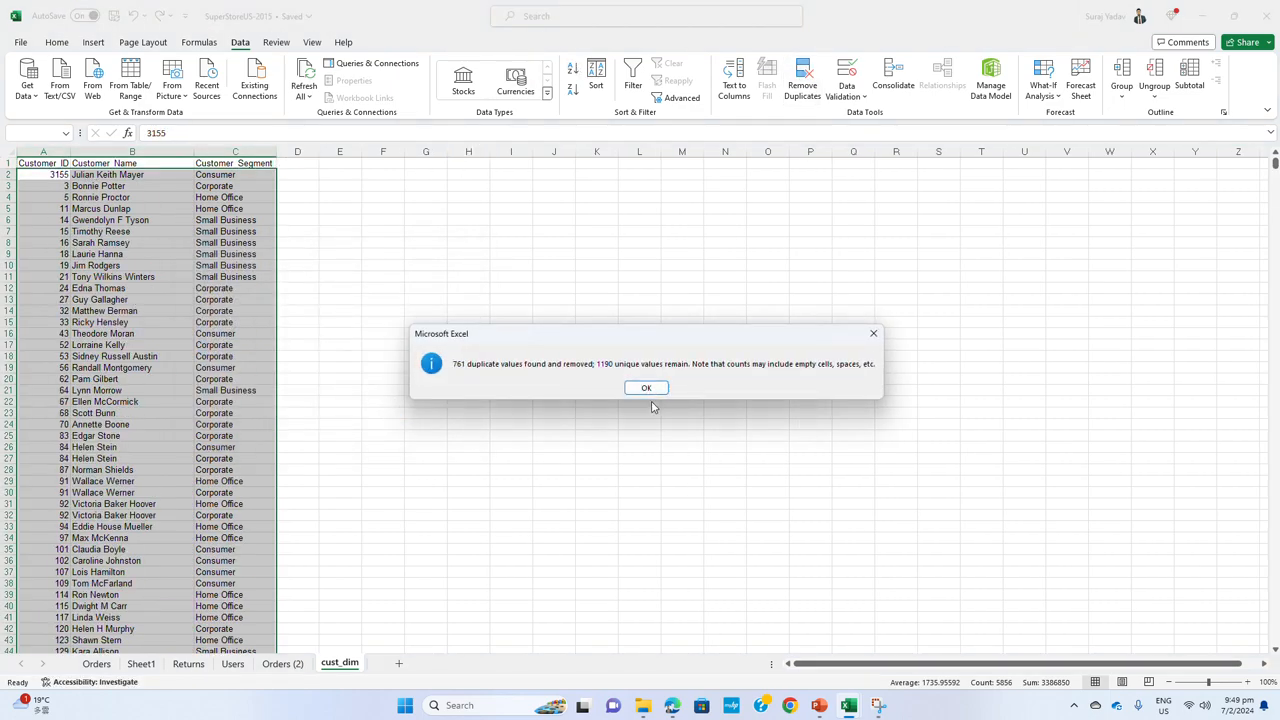
left_click(648, 390)
left_click(179, 300)
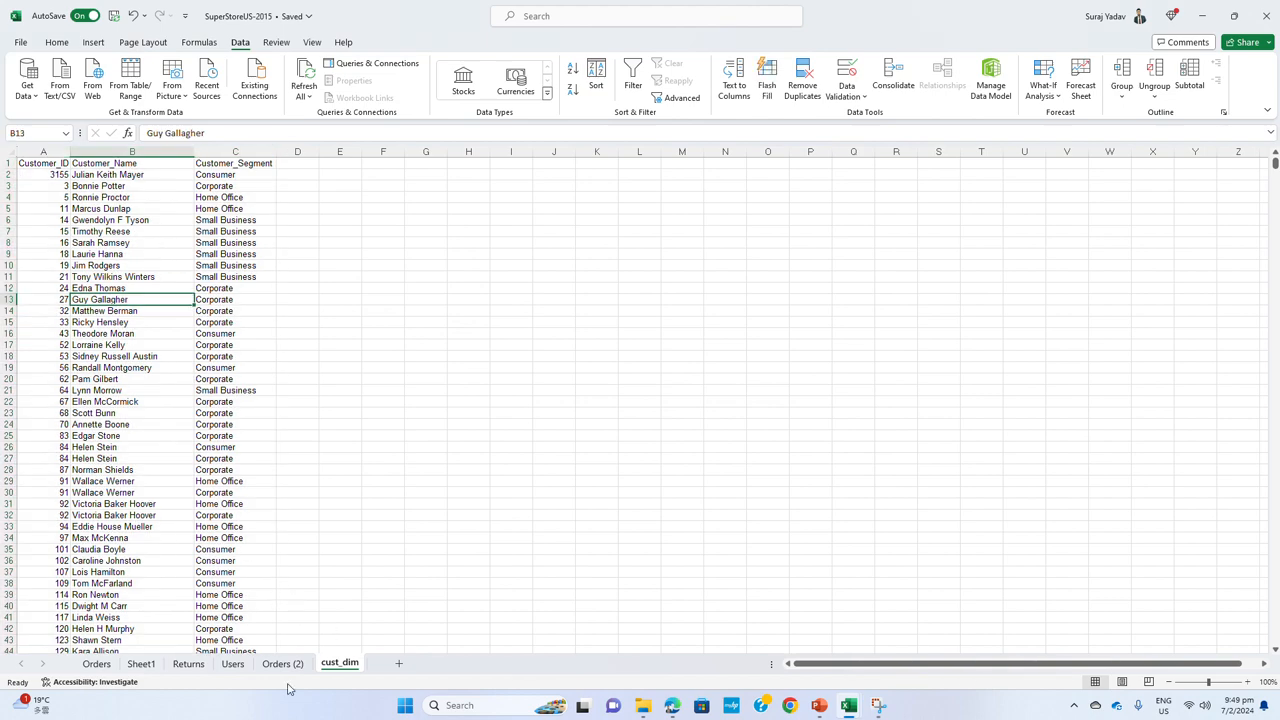
Make the Customer_ID, Customer_Name and Customer_Segment headers in row 1 of cust_dim bold
left_click_drag(47, 171, 240, 166)
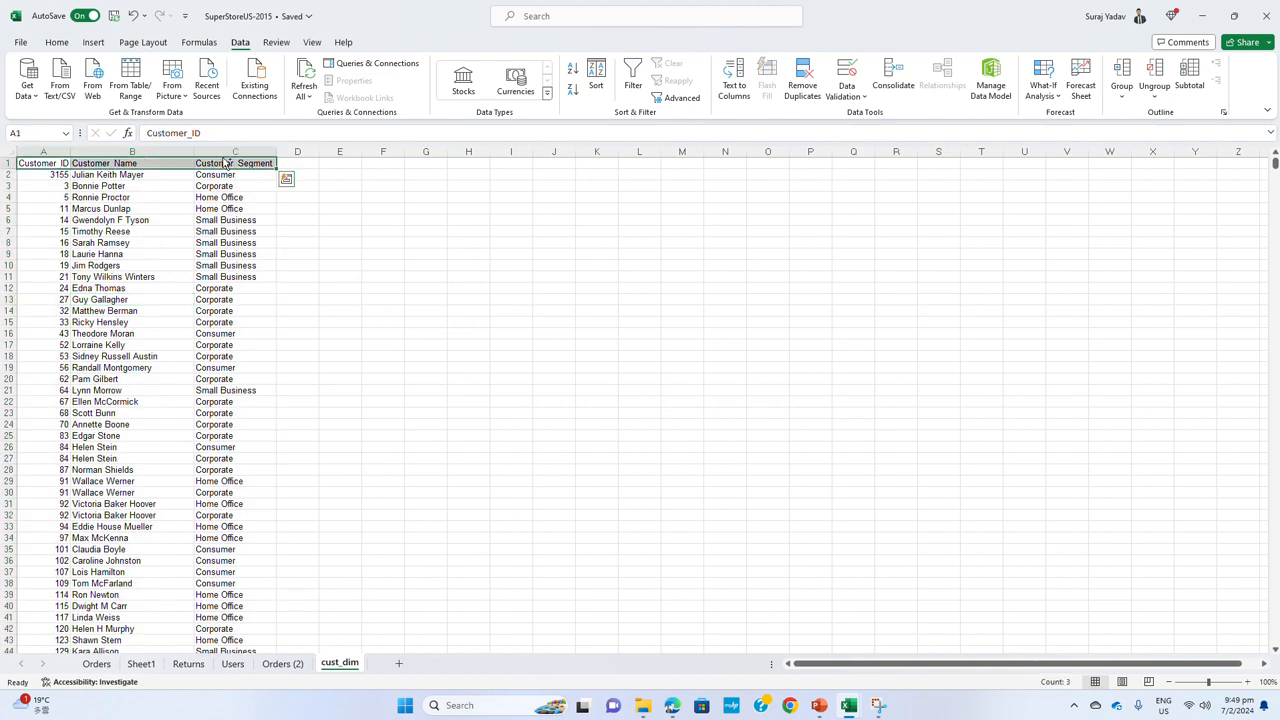
key("ctrl+b")
left_click(335, 291)
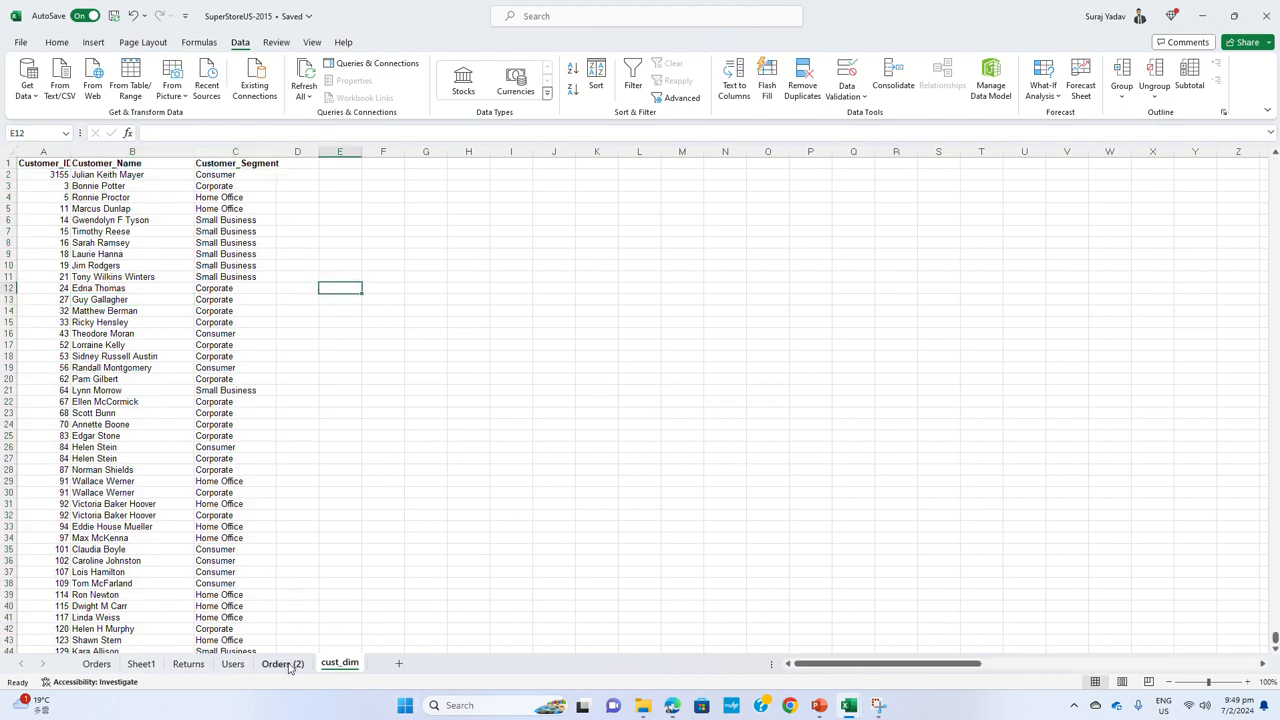
Delete the Customer_Name and Customer_Segment columns from Orders (2), keeping Customer_ID
left_click(283, 664)
left_click(565, 152)
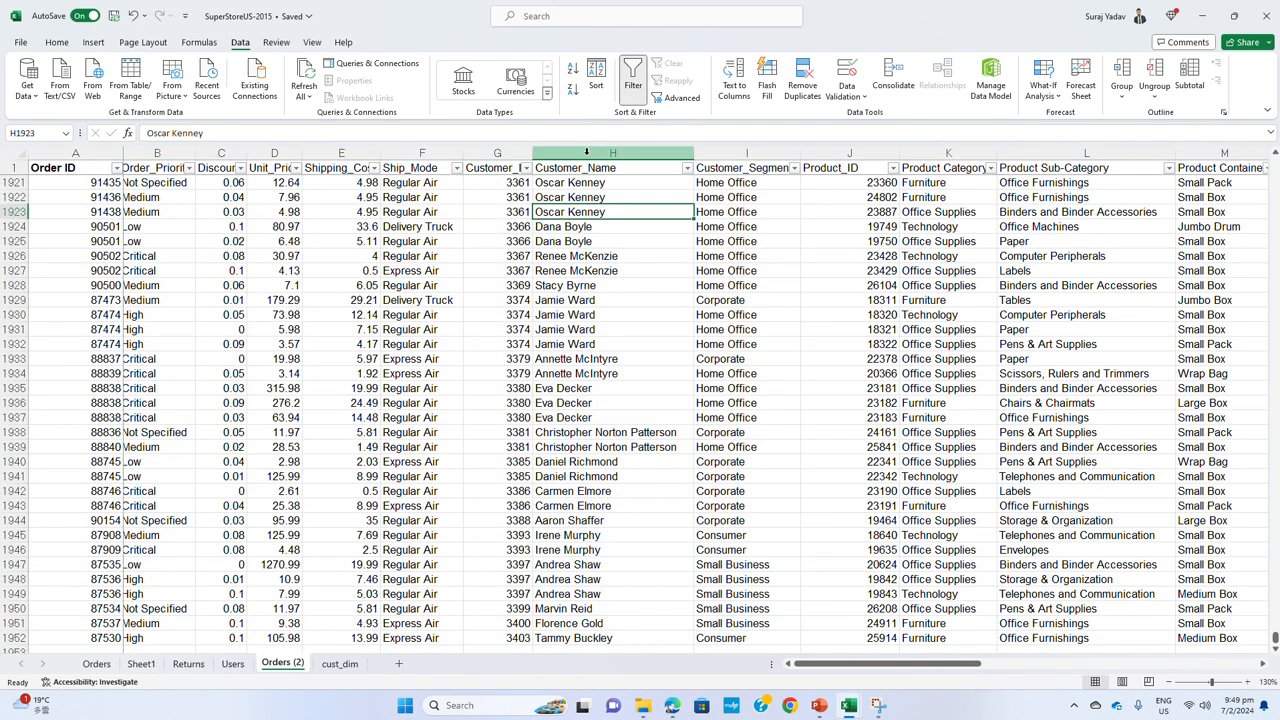
left_click(740, 152, "shift")
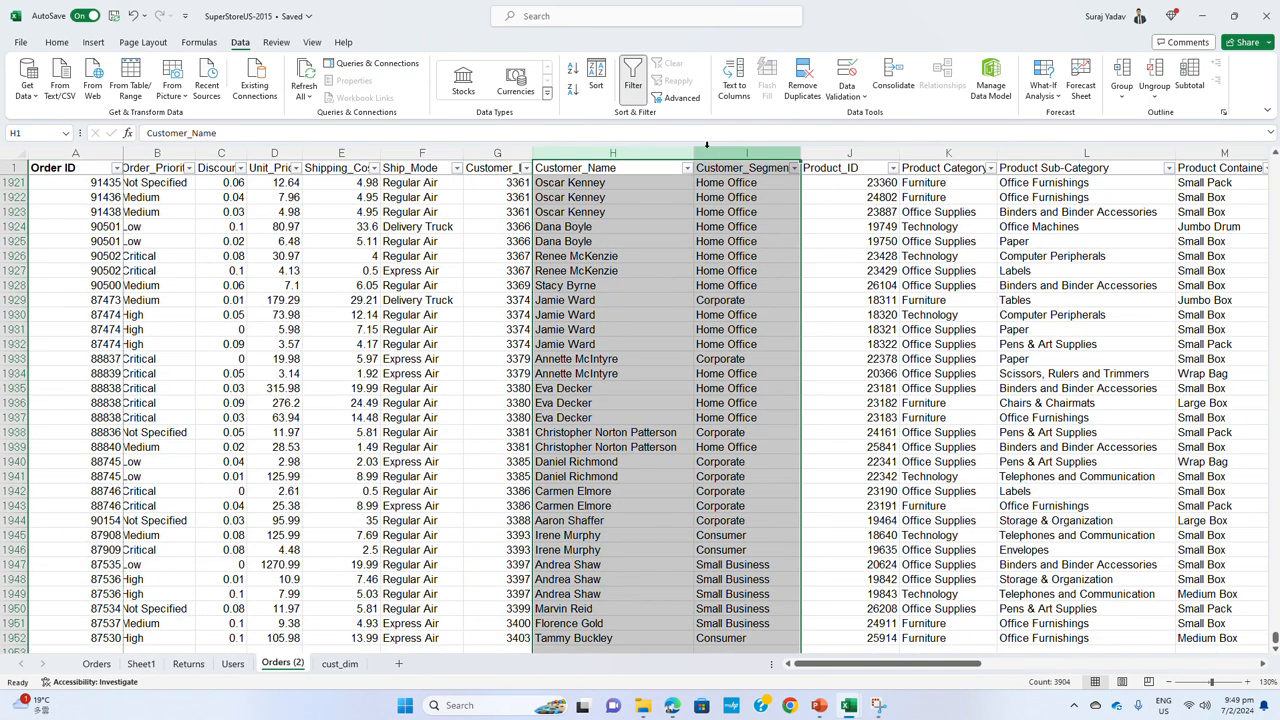
right_click(700, 155)
left_click(766, 303)
left_click(566, 227)
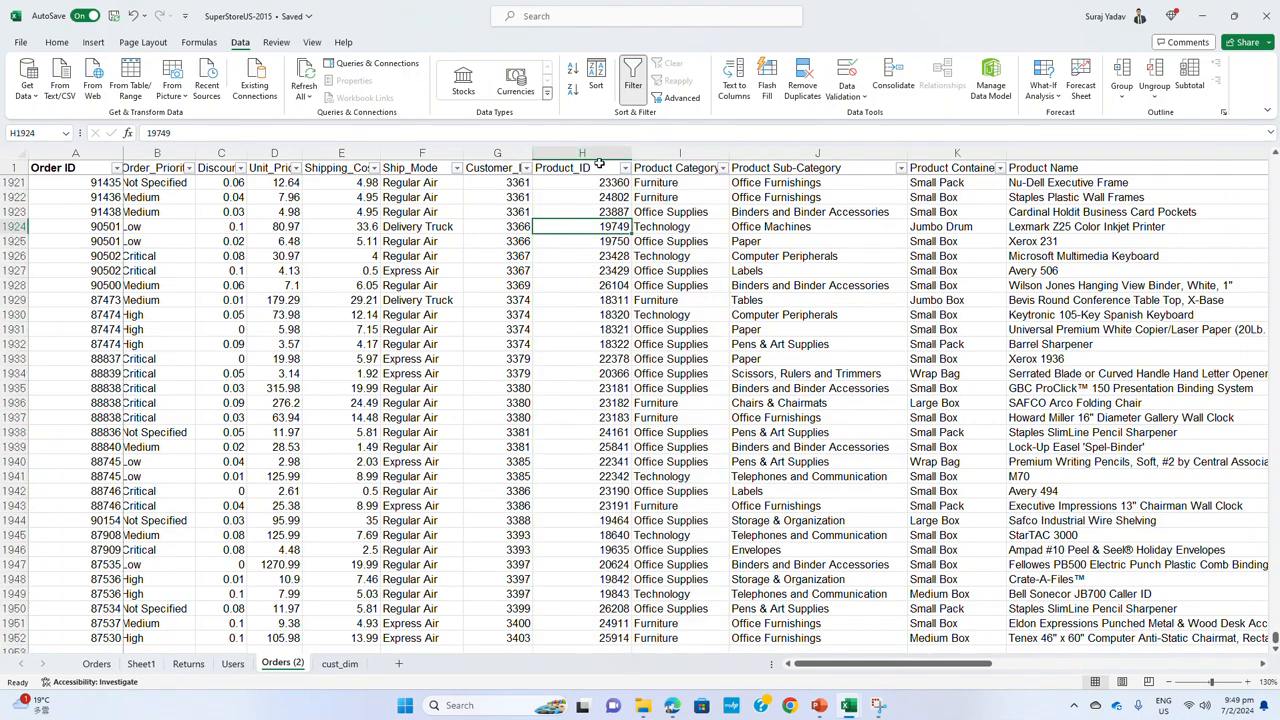
Copy the columns from Product_ID through Product Base Margin in Orders (2) to a new sheet, starting at A1
left_click_drag(592, 152, 808, 164)
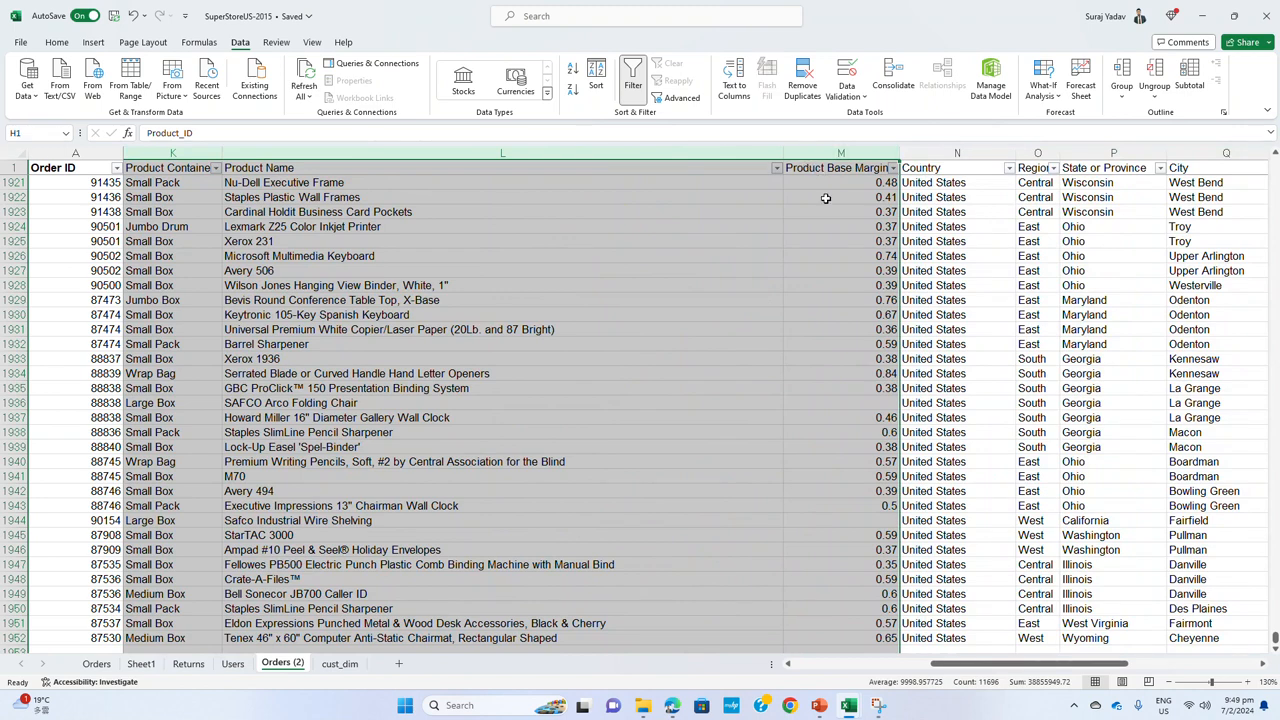
key("ctrl+c")
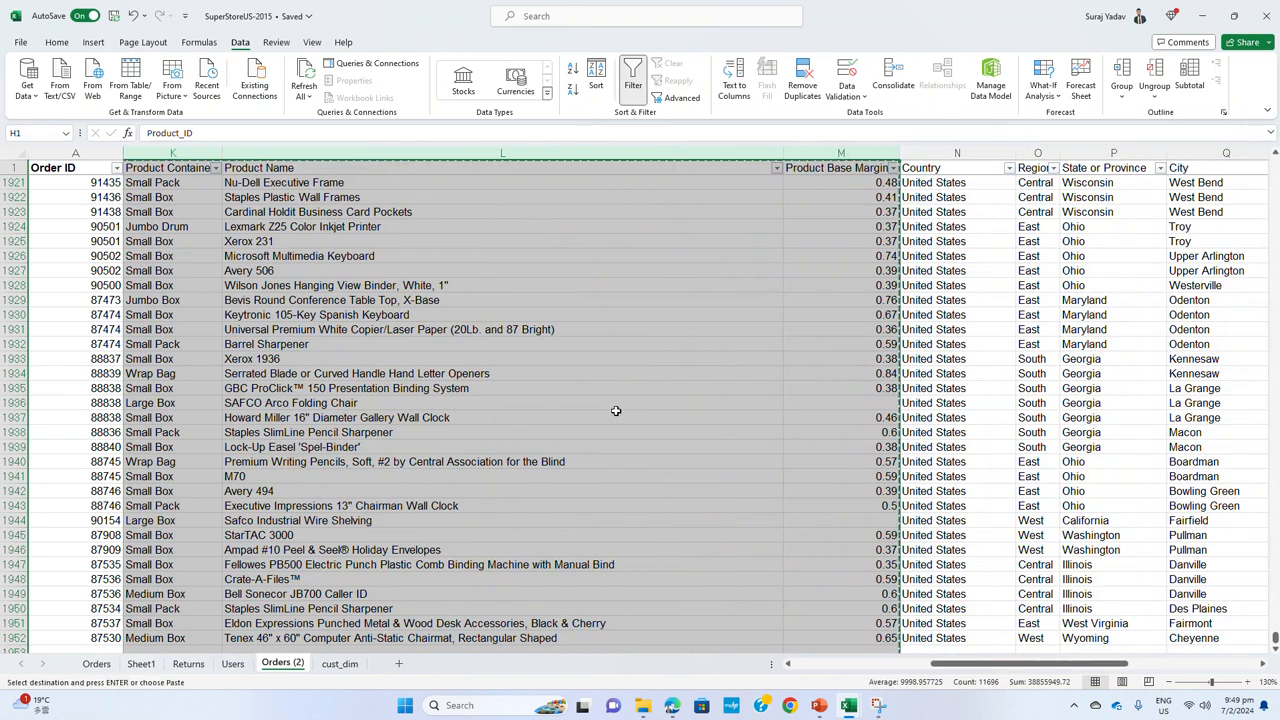
left_click(339, 663)
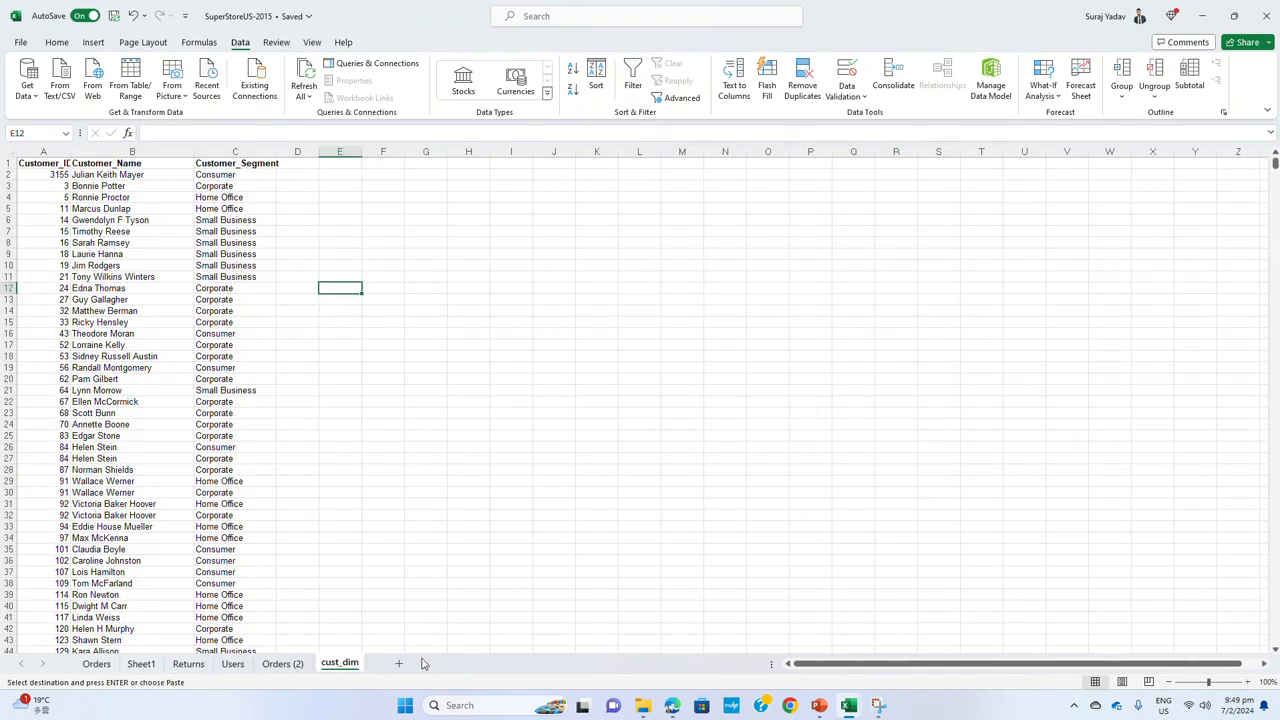
left_click(398, 663)
key("ctrl+v")
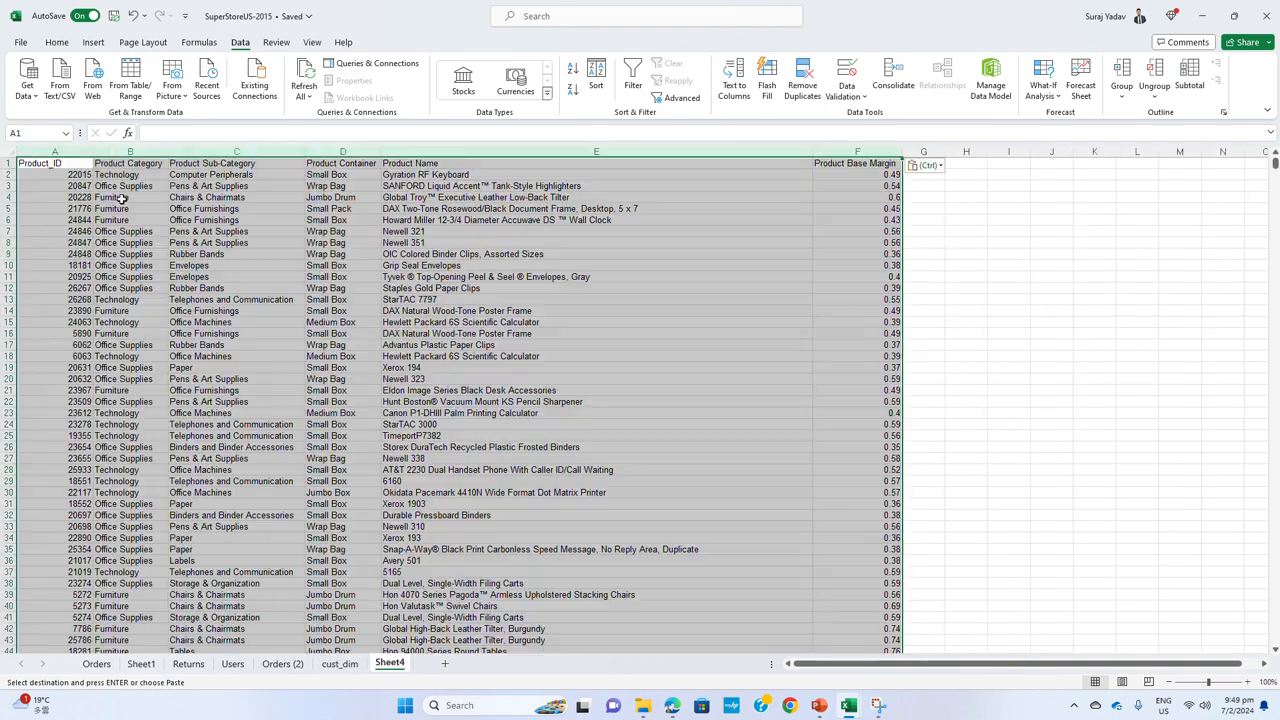
Remove duplicate rows from the new product sheet, comparing all six columns from Product_ID to Product Base Margin with headers
left_click(802, 80)
left_click(390, 413)
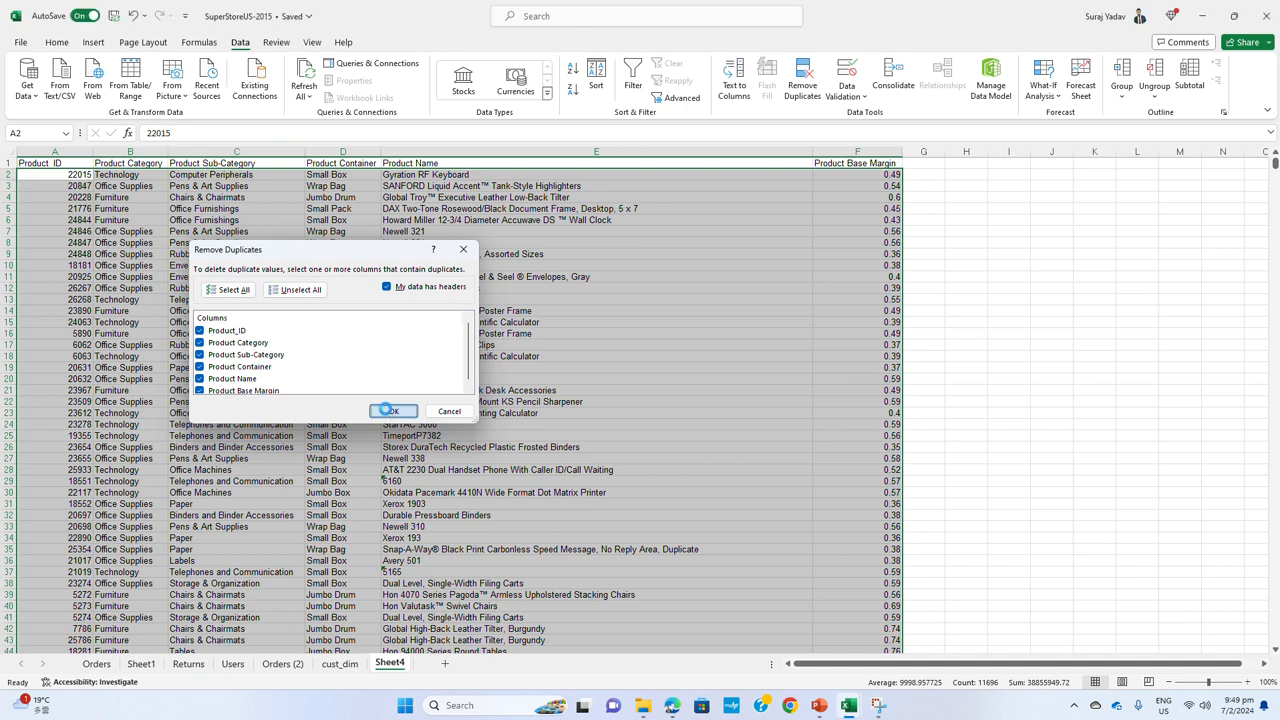
left_click(645, 389)
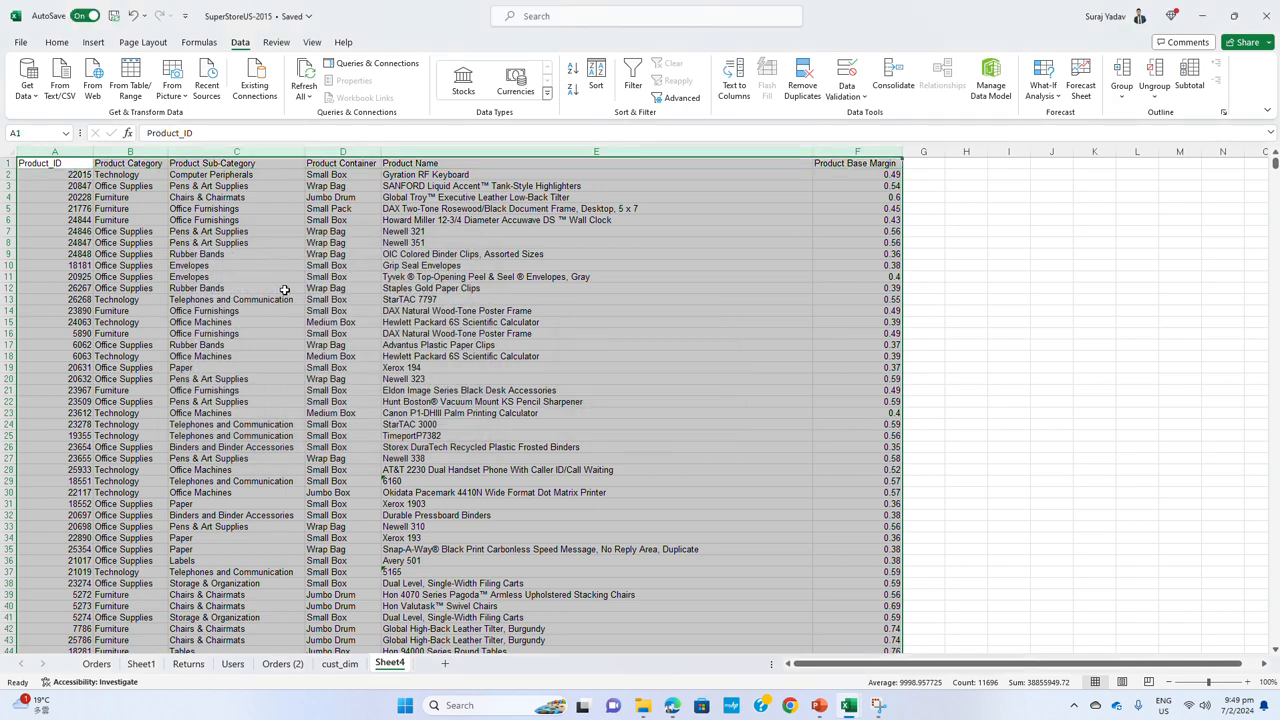
left_click(440, 345)
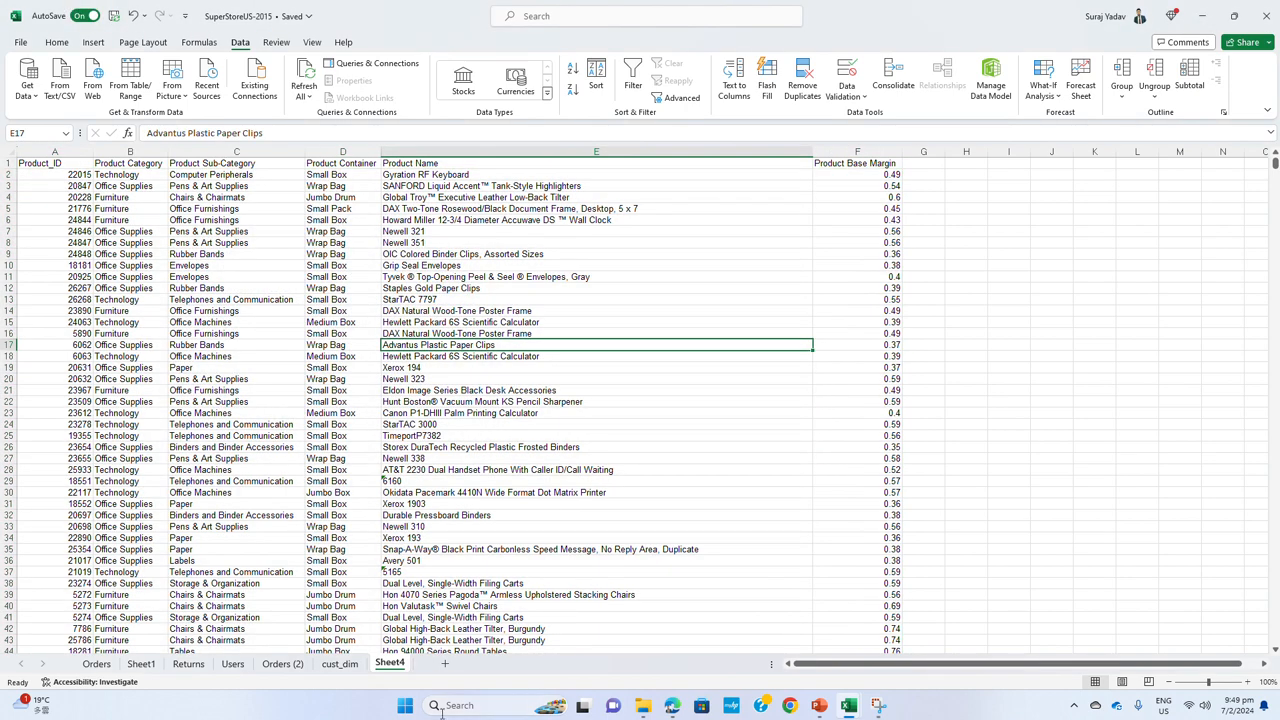
Rename the new product sheet as product_Dim
double_click(389, 664)
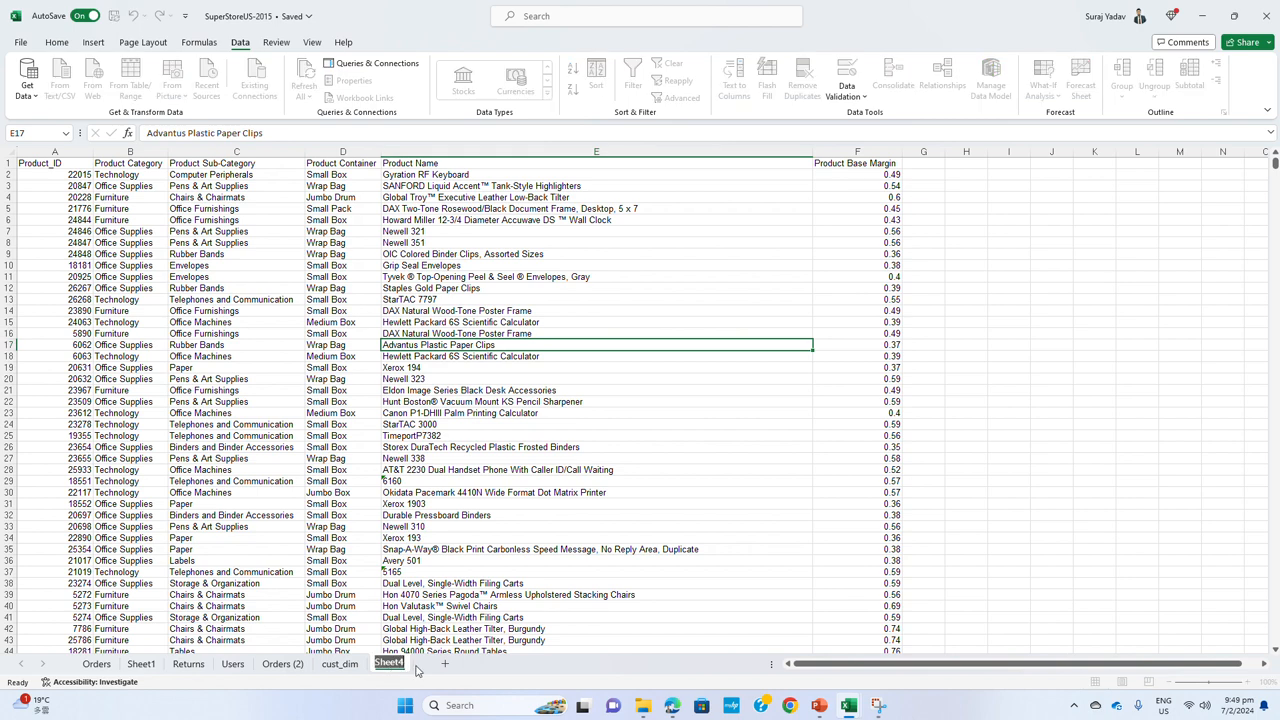
type("product_Dim")
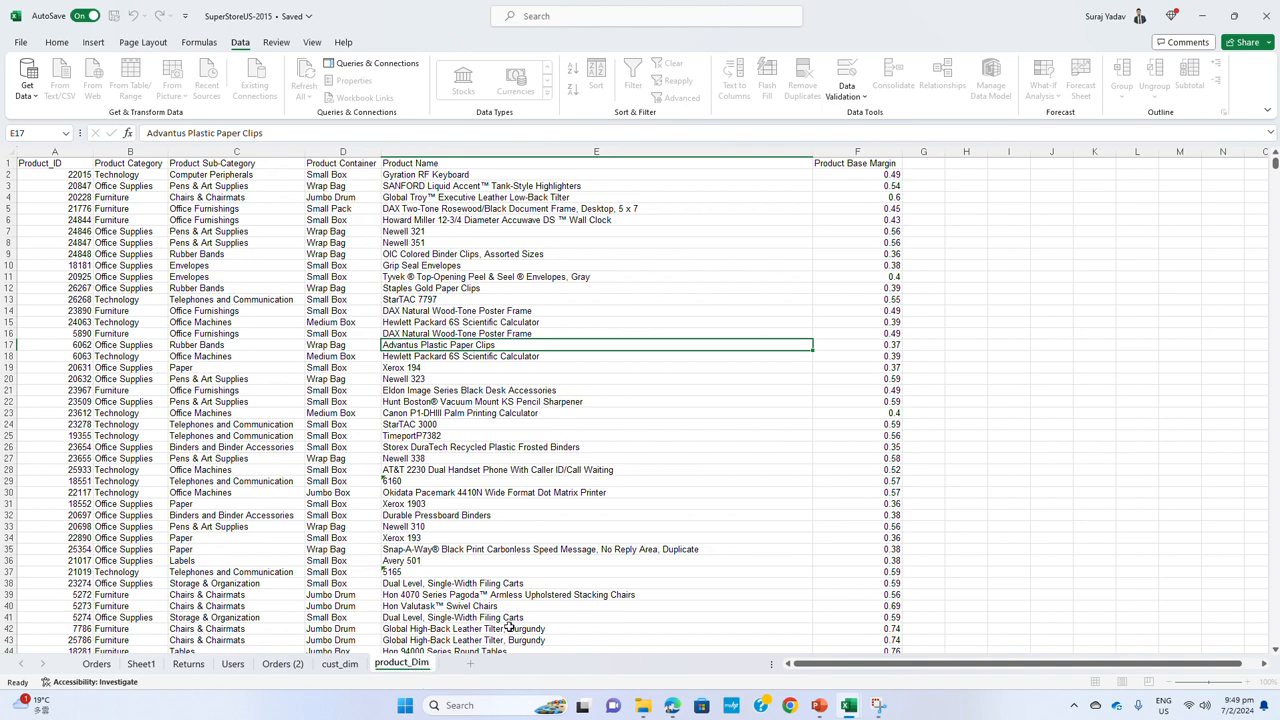
Return to the Orders (2) sheet by way of the cust_dim sheet
left_click(556, 517)
left_click(345, 666)
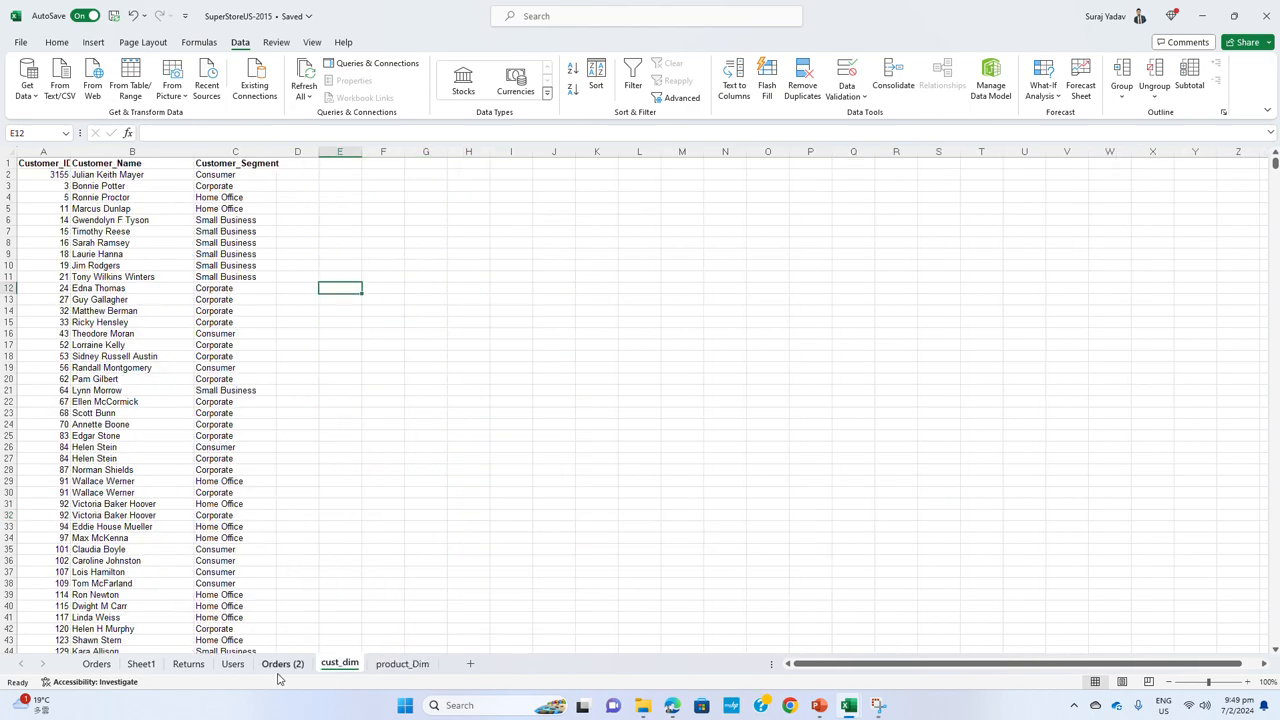
left_click(281, 665)
left_click(624, 388)
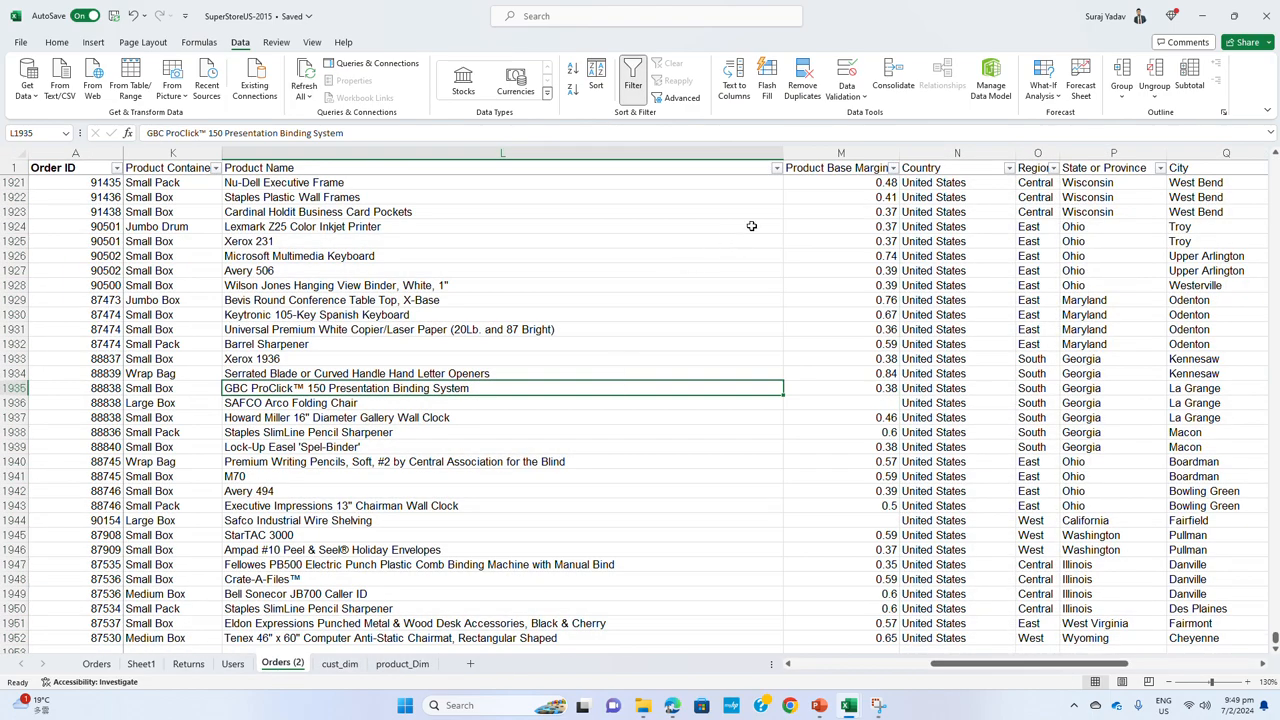
left_click_drag(838, 154, 641, 180)
key("shift+Left")
key("shift+Left")
key("shift+Left")
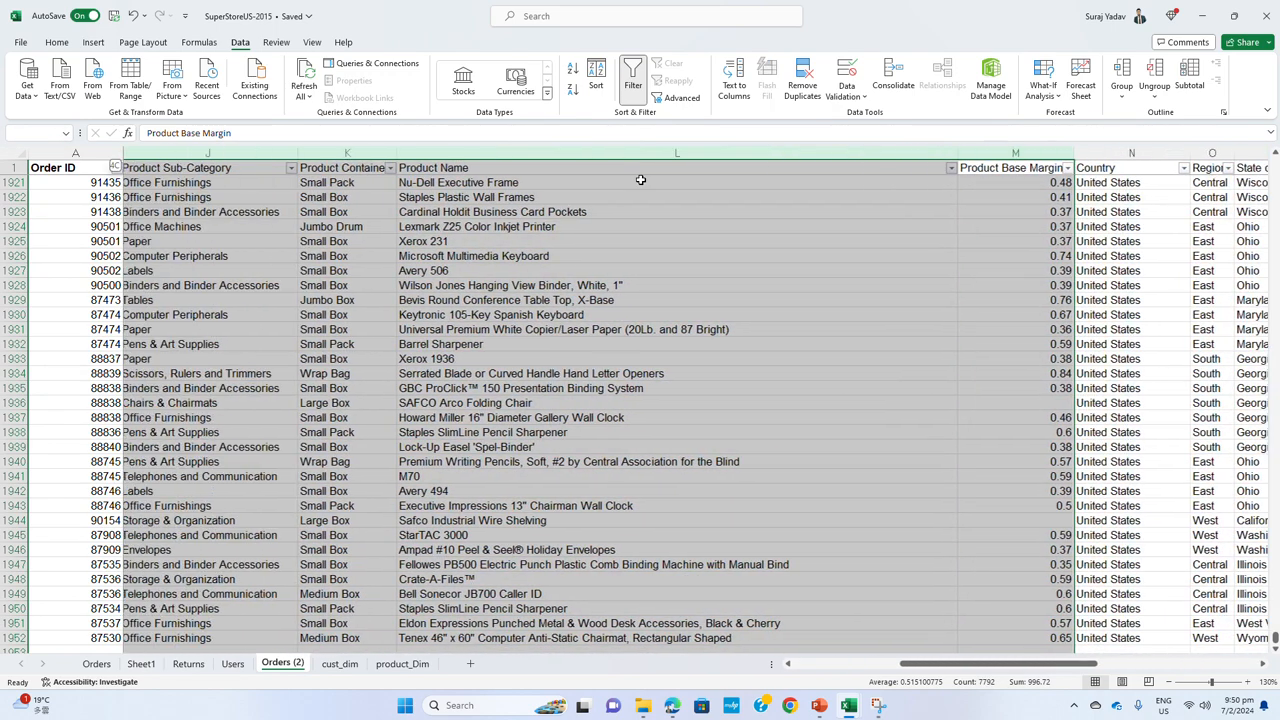
key("shift+Left")
key("shift+Left")
key("shift+Left")
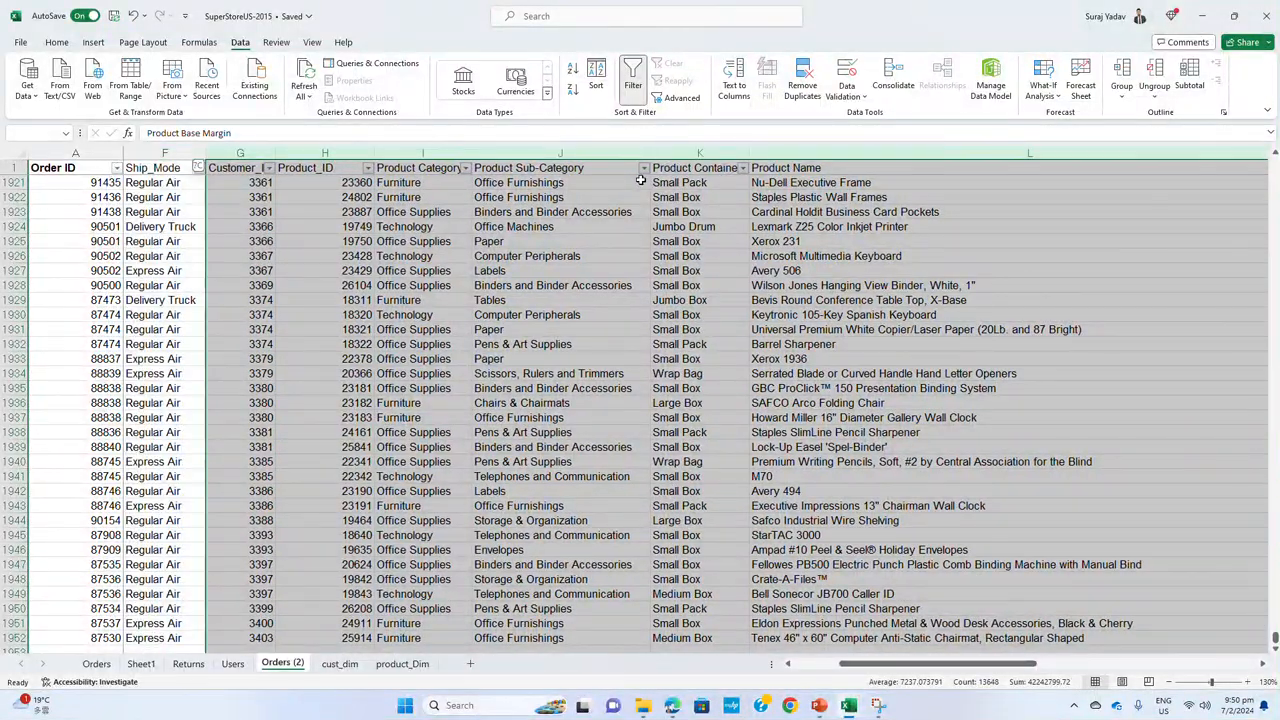
key("shift+Left")
key("shift+Right")
key("shift+Right")
key("shift+Right")
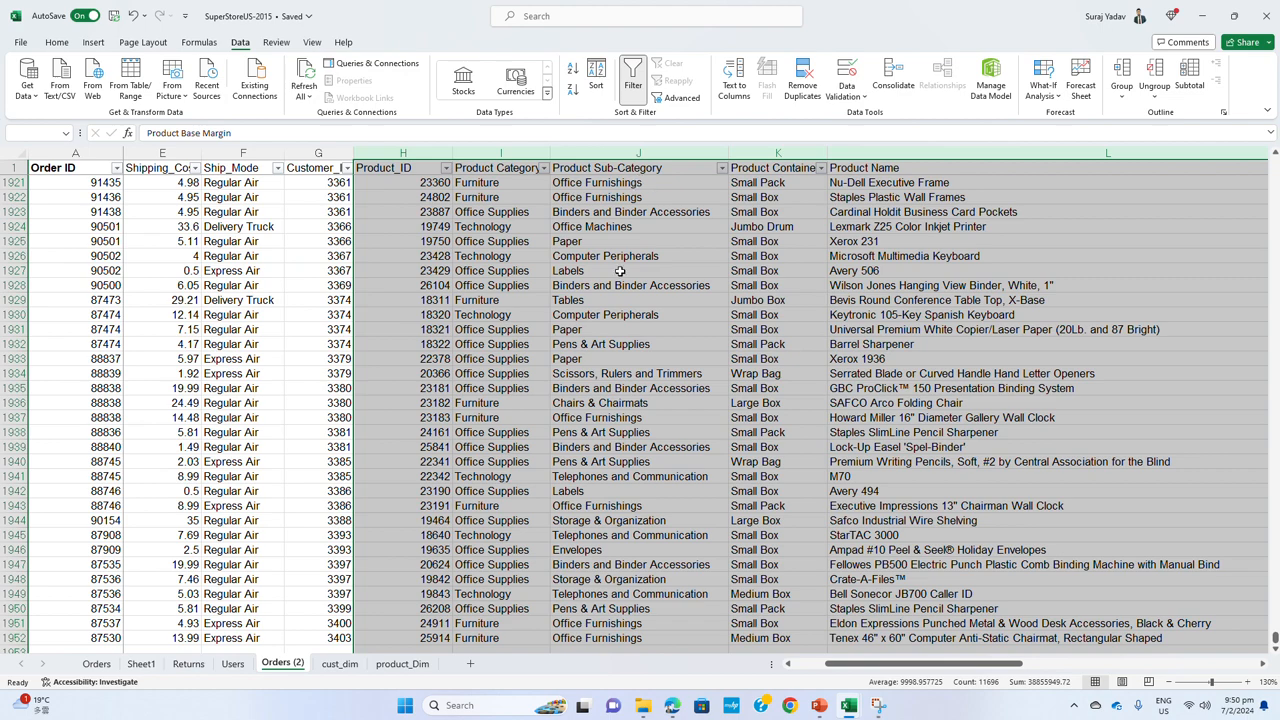
Delete the columns from Product Category through Product Base Margin in Orders (2), keeping Product_ID
scroll(620, 271, "up", 10)
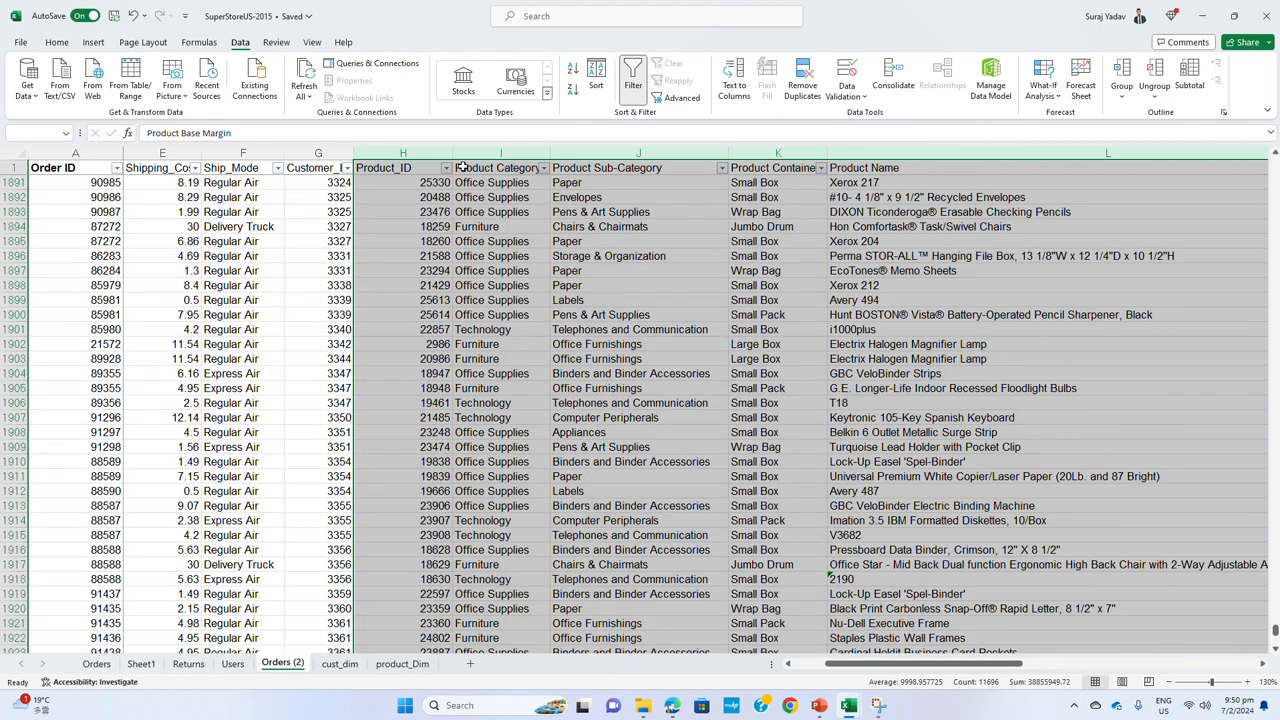
left_click_drag(480, 153, 1010, 154)
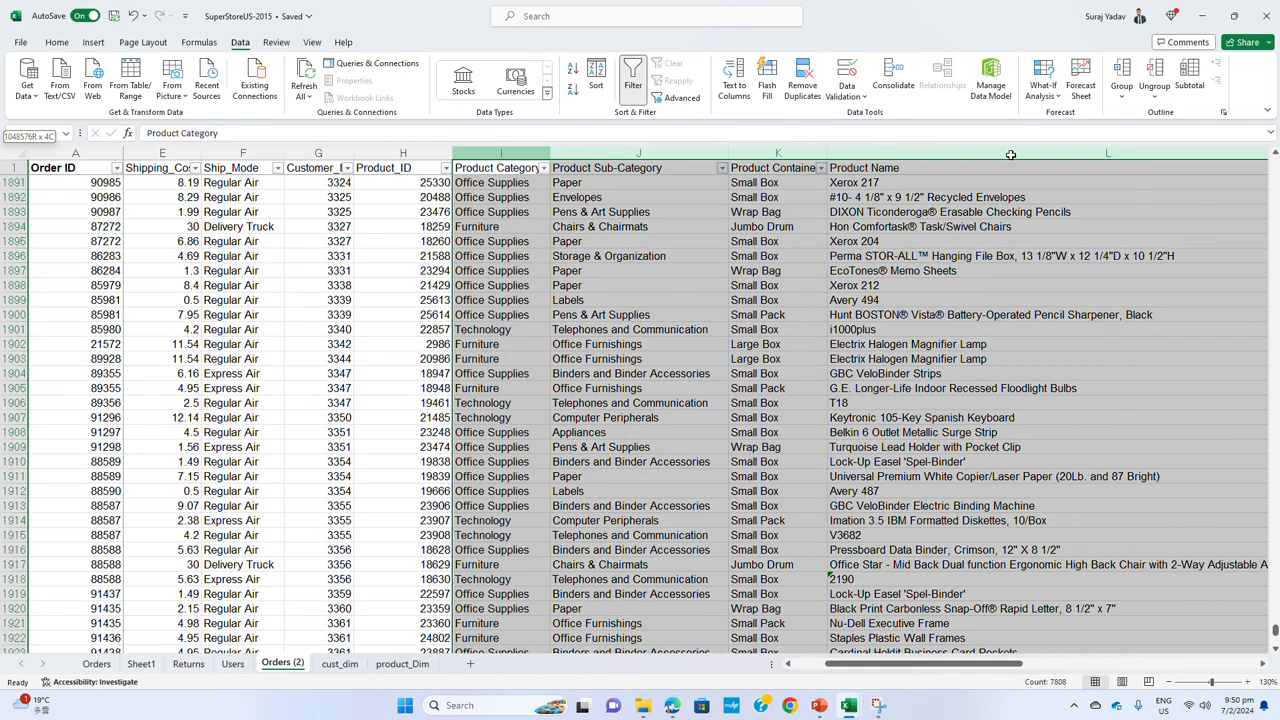
left_click_drag(1262, 163, 1008, 152)
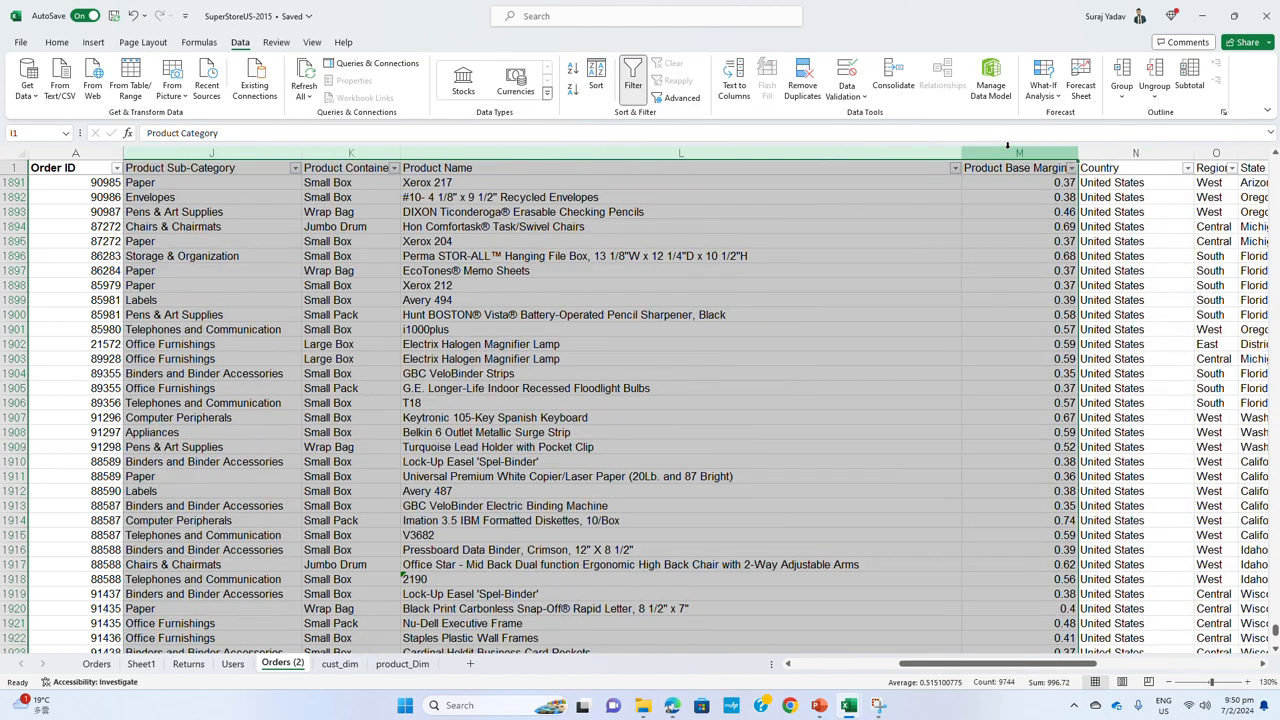
right_click(1008, 155)
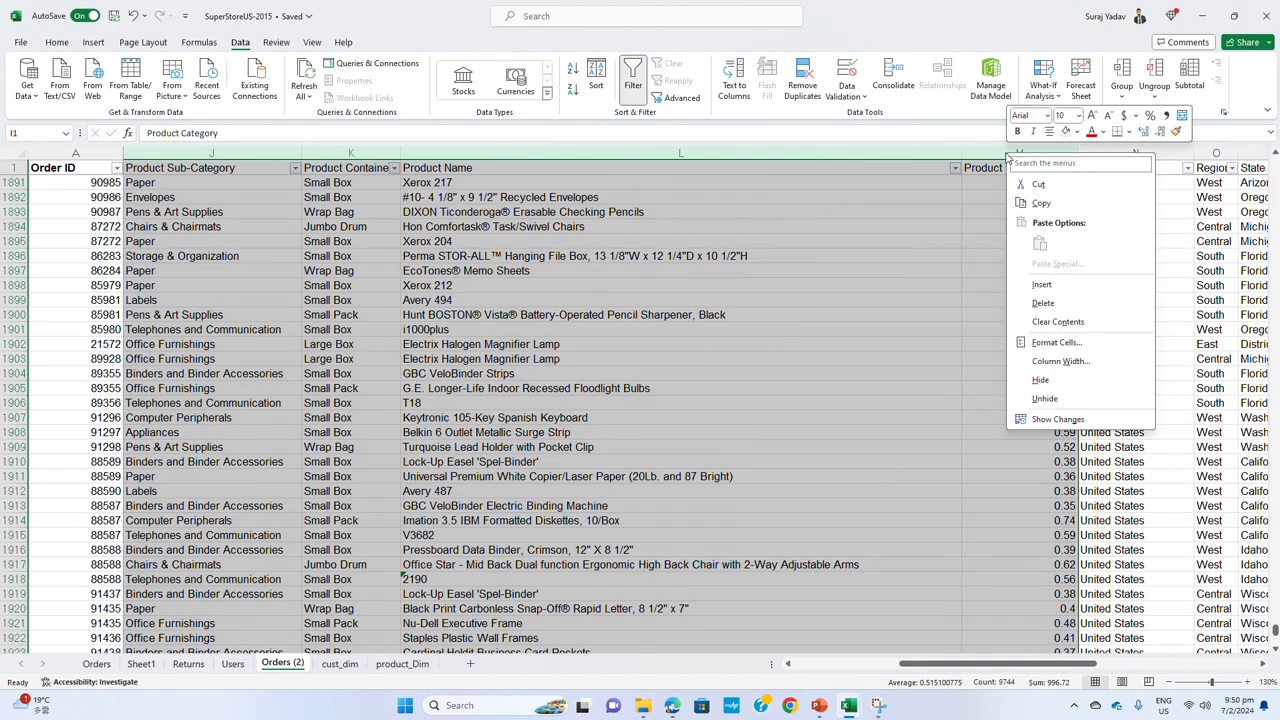
left_click(1042, 305)
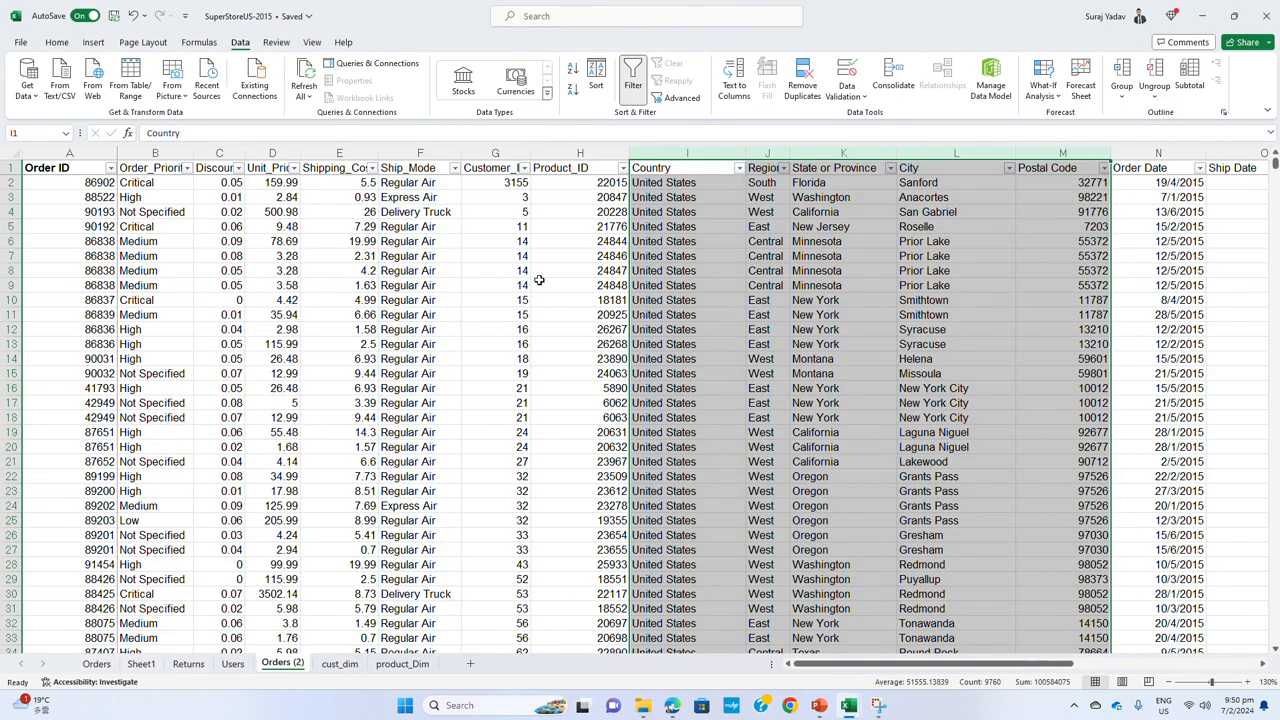
left_click(578, 285)
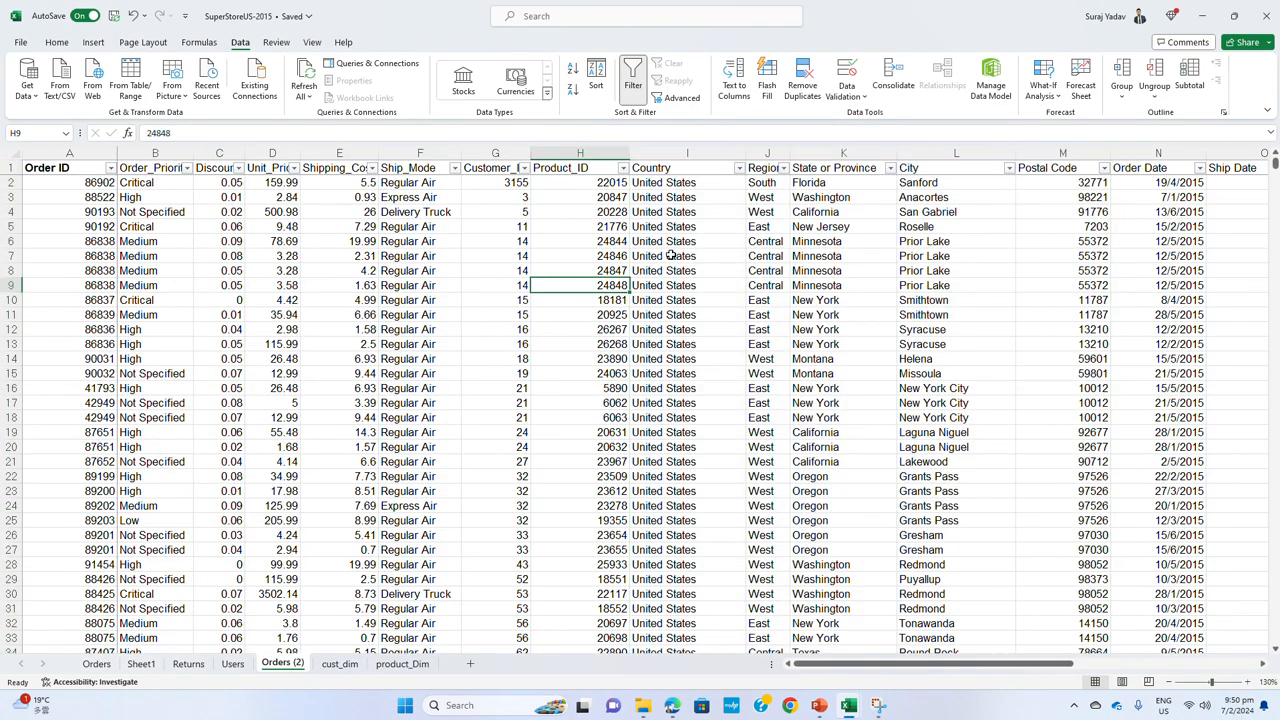
Copy the columns from Country through Postal Code in Orders (2) to a new sheet, starting at A1
left_click(694, 200)
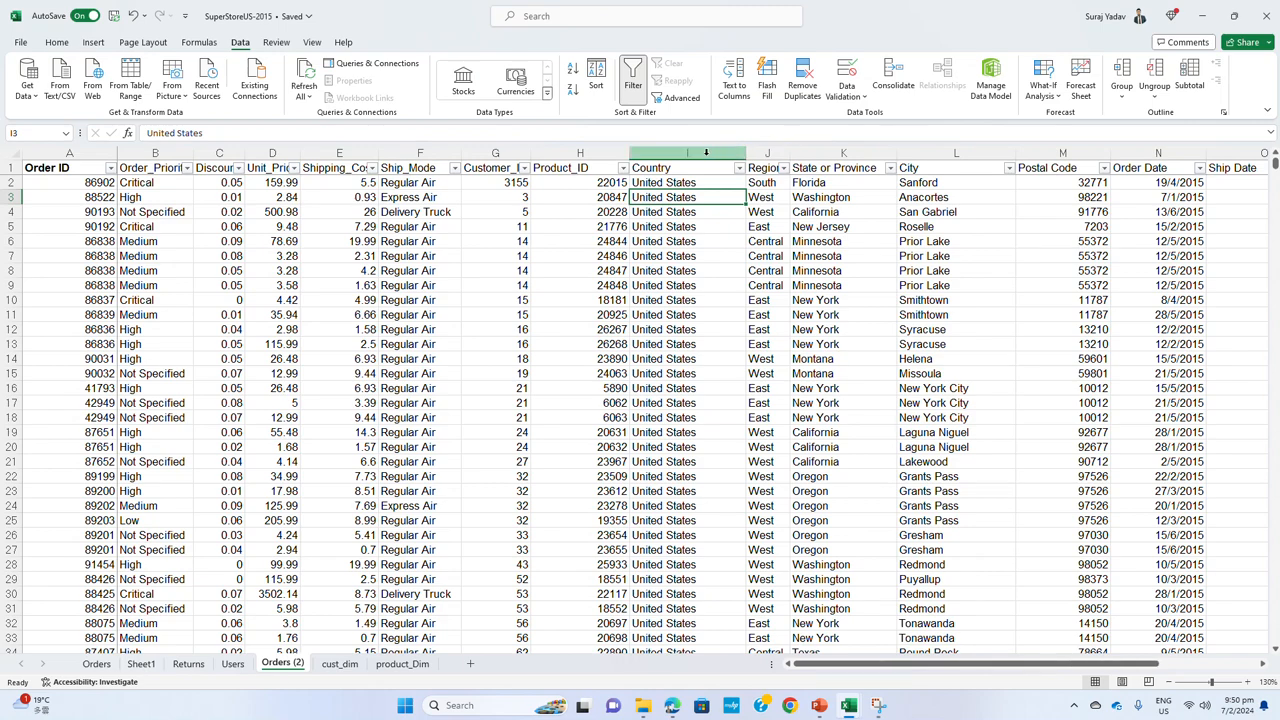
left_click_drag(742, 152, 1013, 174)
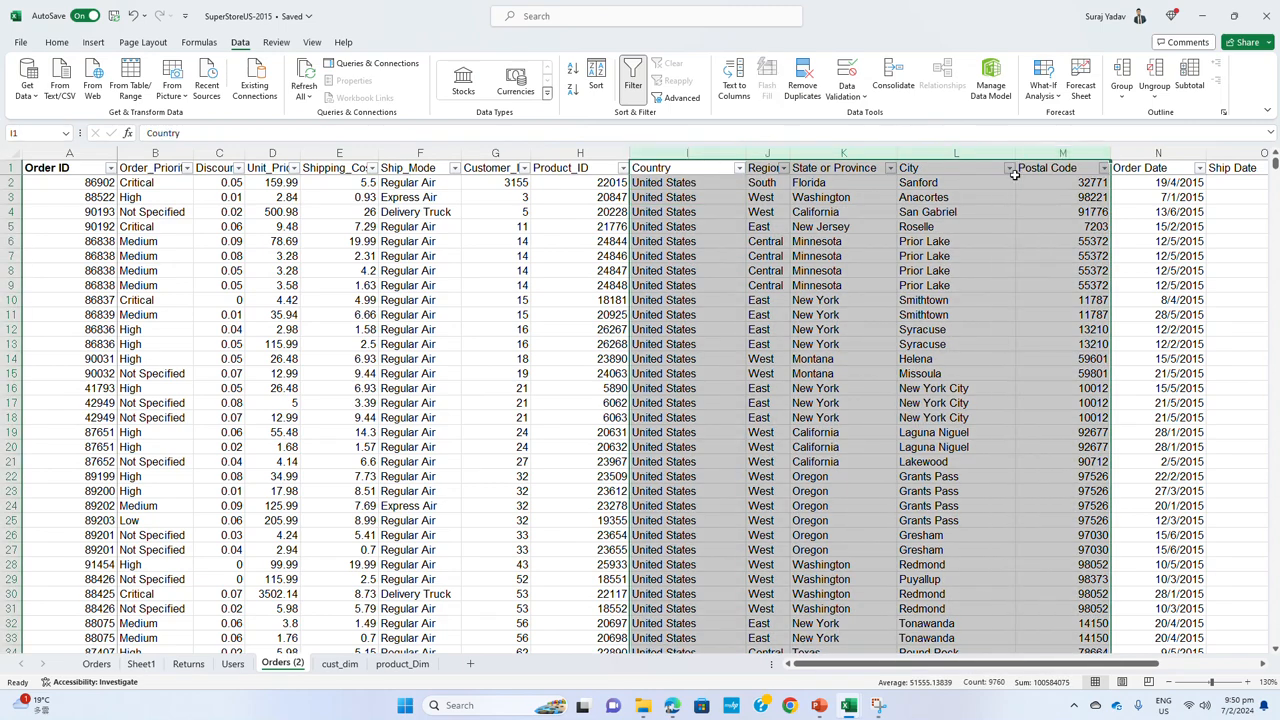
key("ctrl+c")
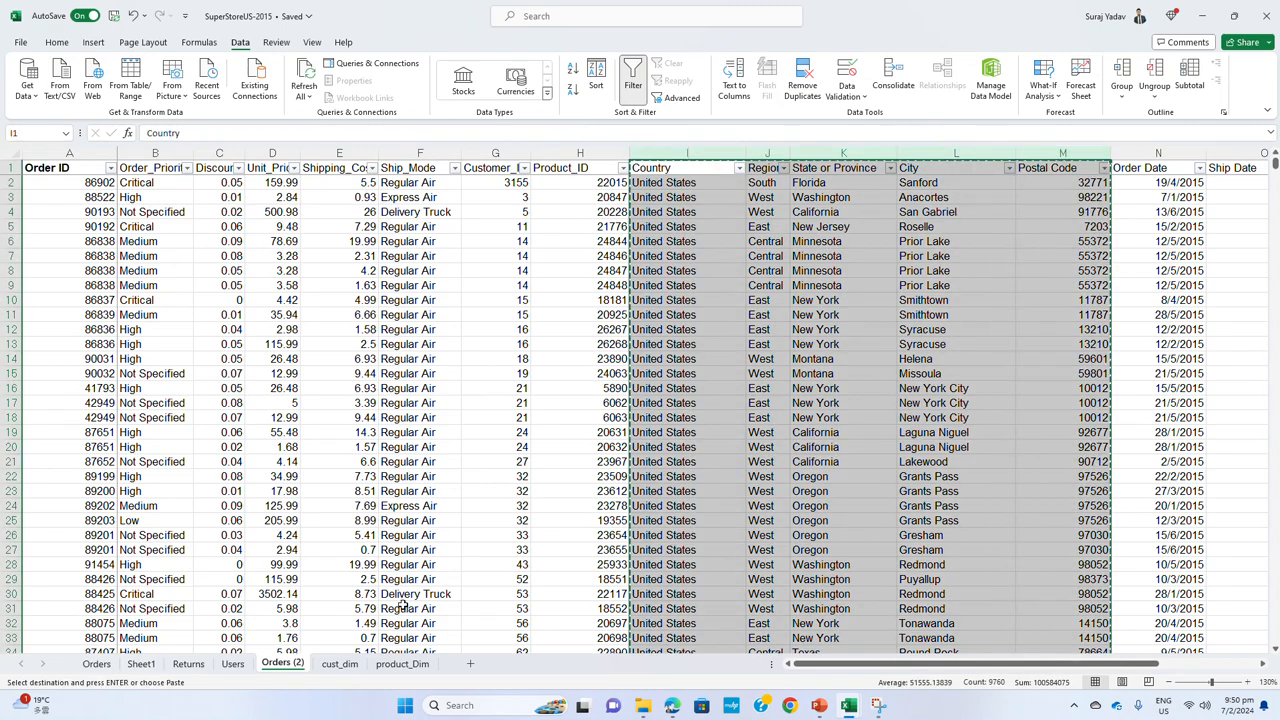
left_click(470, 663)
key("ctrl+v")
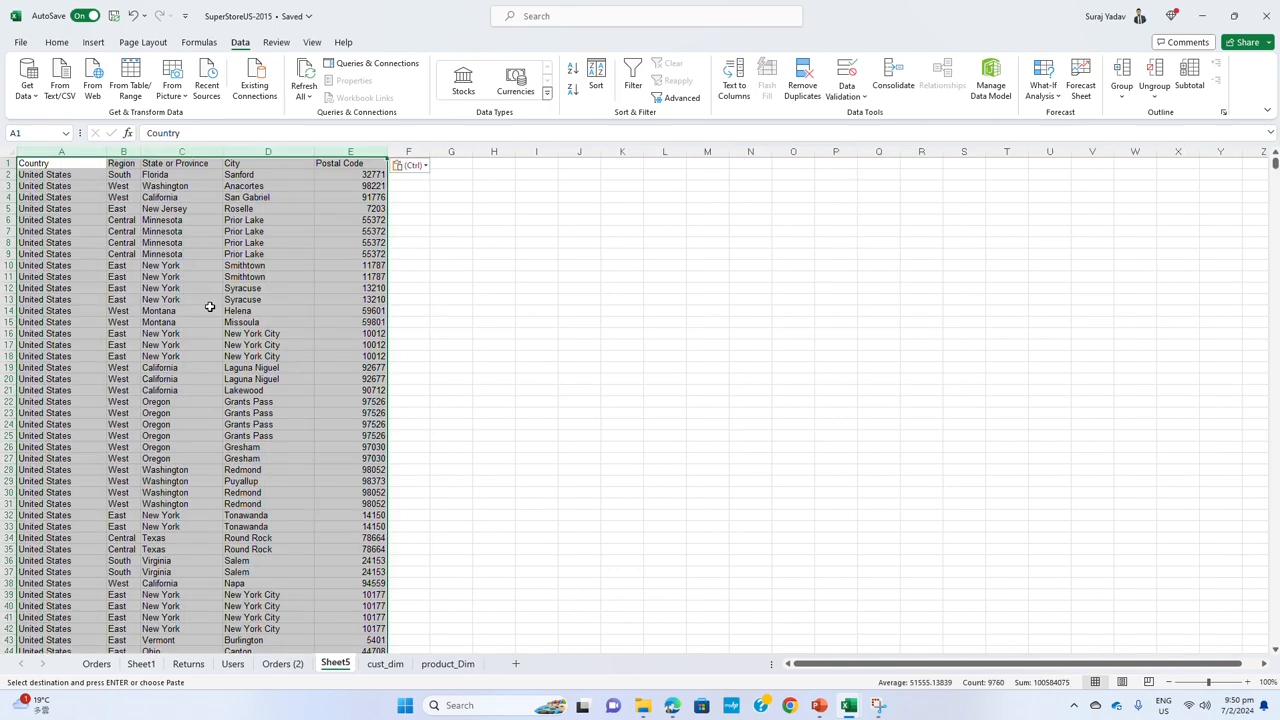
Remove duplicate rows from the copied Country through Postal Code data on the new sheet, keeping the header row
left_click(802, 80)
left_click(393, 411)
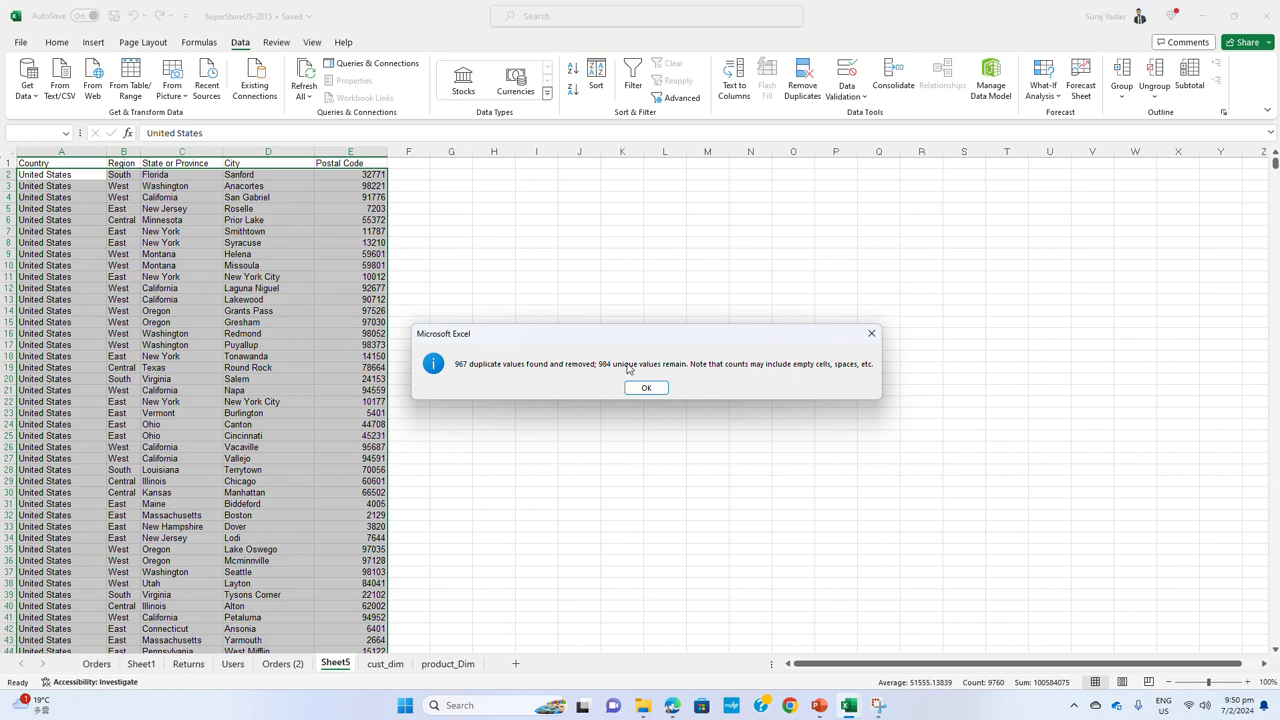
left_click(648, 389)
Rename the new location sheet as location_dim
double_click(336, 668)
type("locatio")
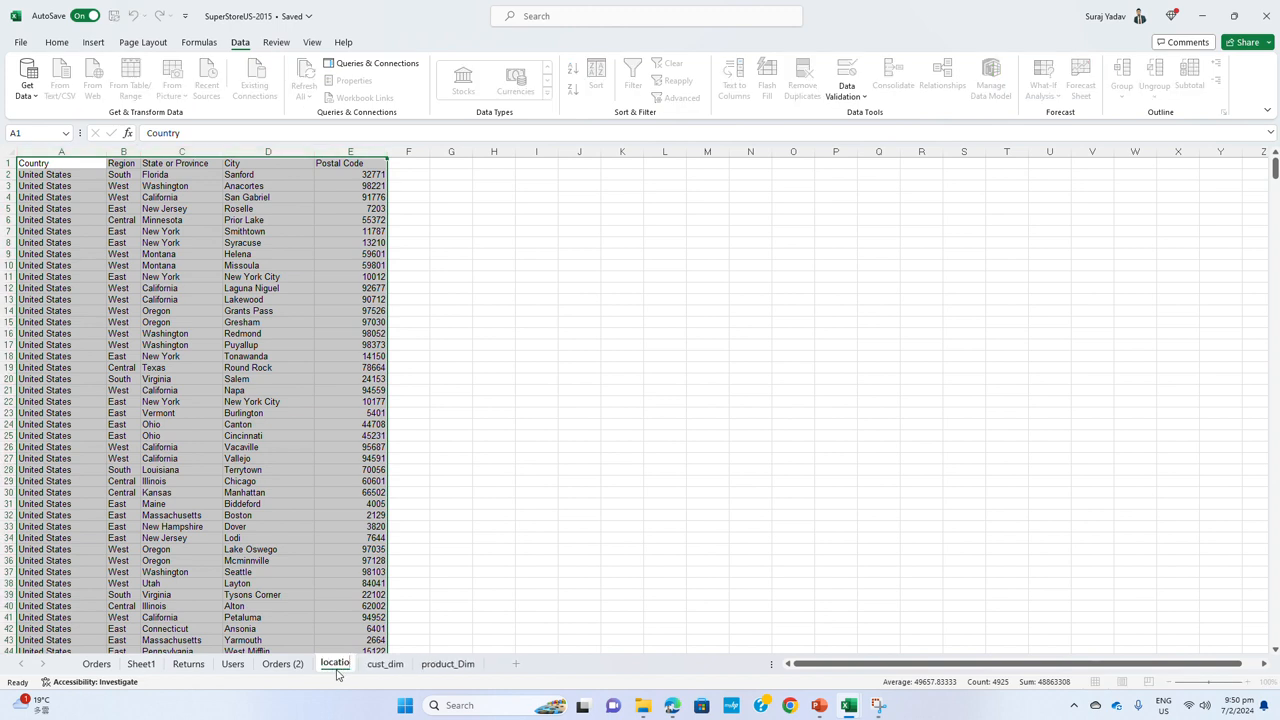
type("n_dim")
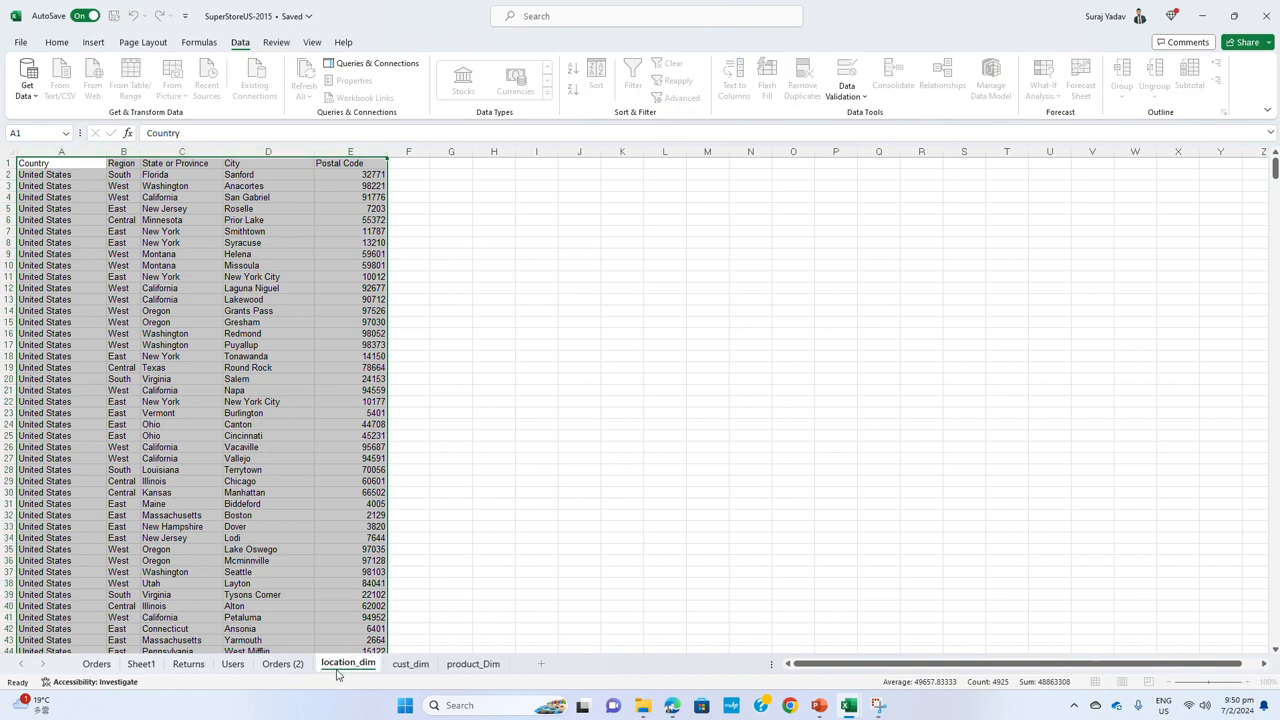
key("Return")
Delete the Country, Region, State or Province and City columns from Orders (2), keeping Postal Code
left_click(282, 664)
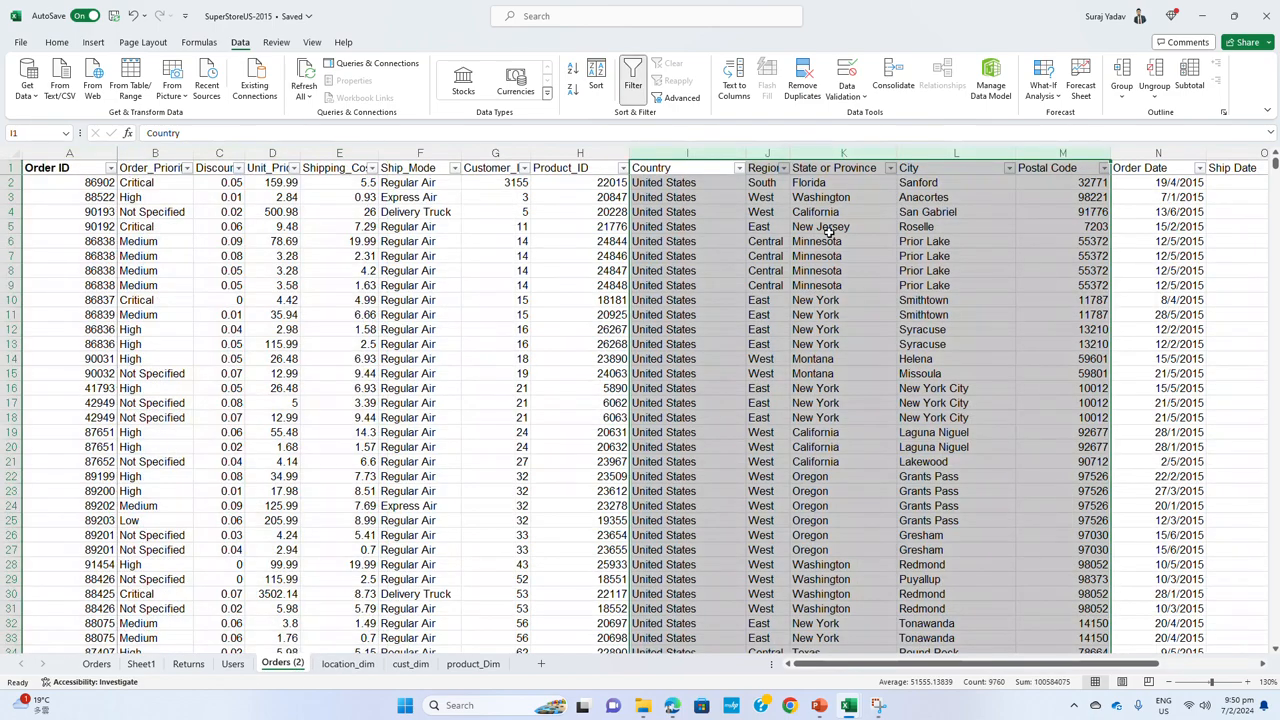
left_click(912, 315)
left_click_drag(761, 152, 700, 152)
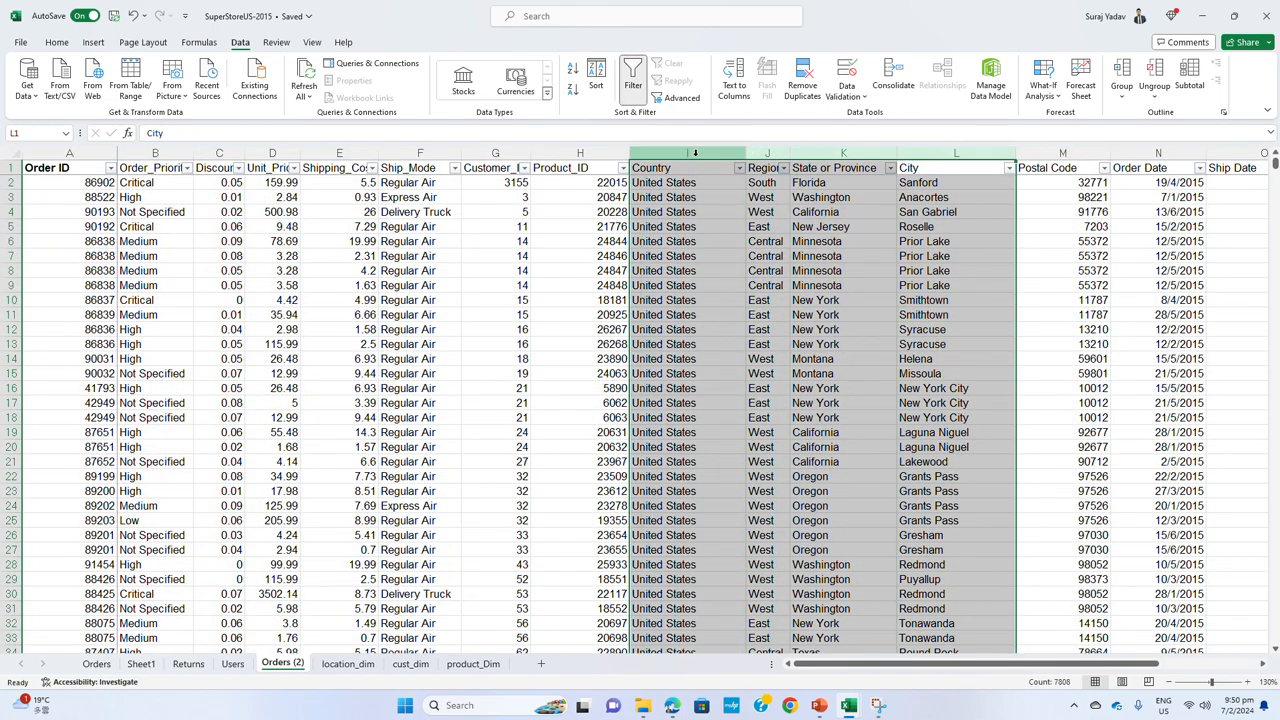
right_click(700, 152)
left_click(740, 313)
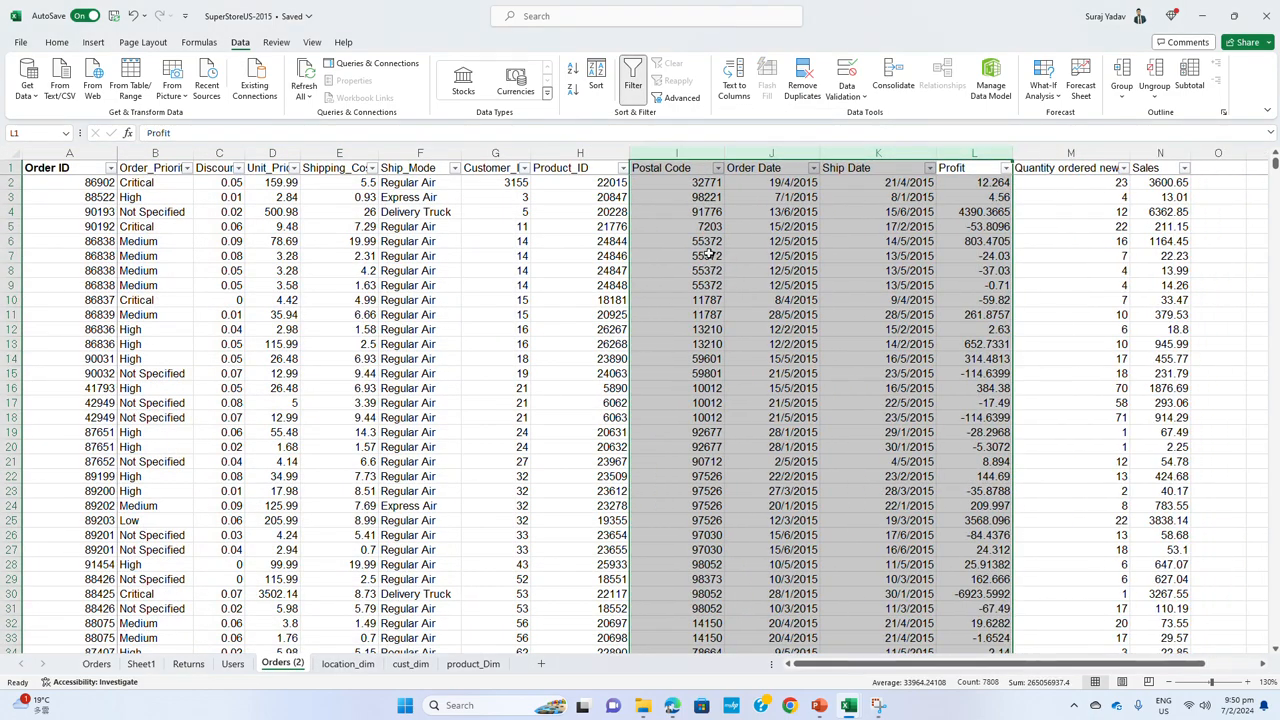
left_click(690, 183)
left_click(679, 168)
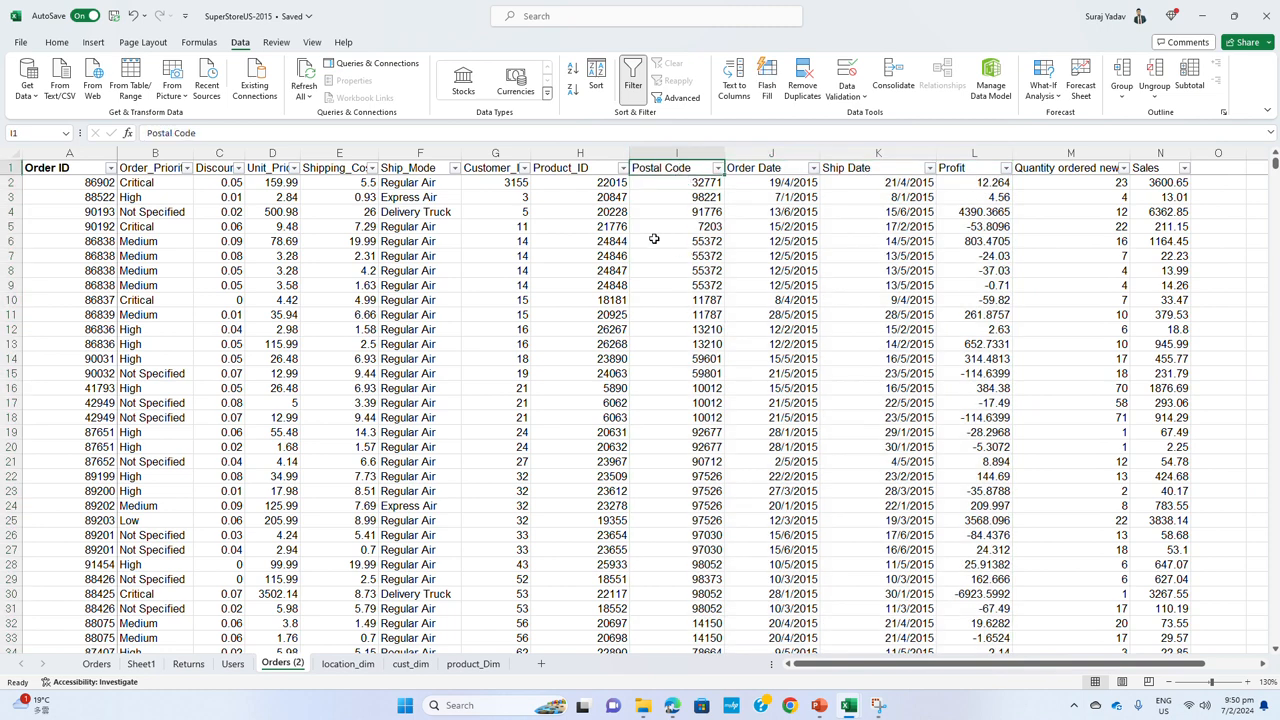
Widen the Customer_ID column in Orders (2) to fit its header and review the headers from Product_ID to Quantity ordered new
left_click(497, 170)
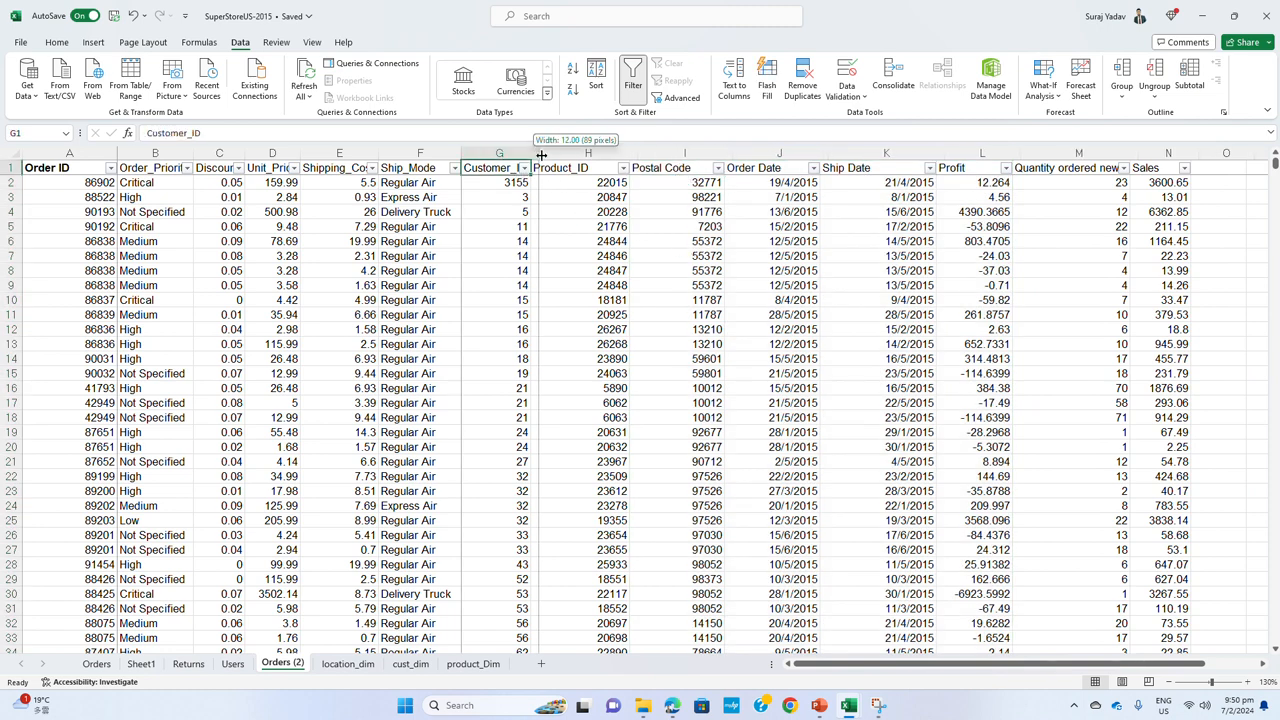
double_click(531, 168)
left_click(572, 172)
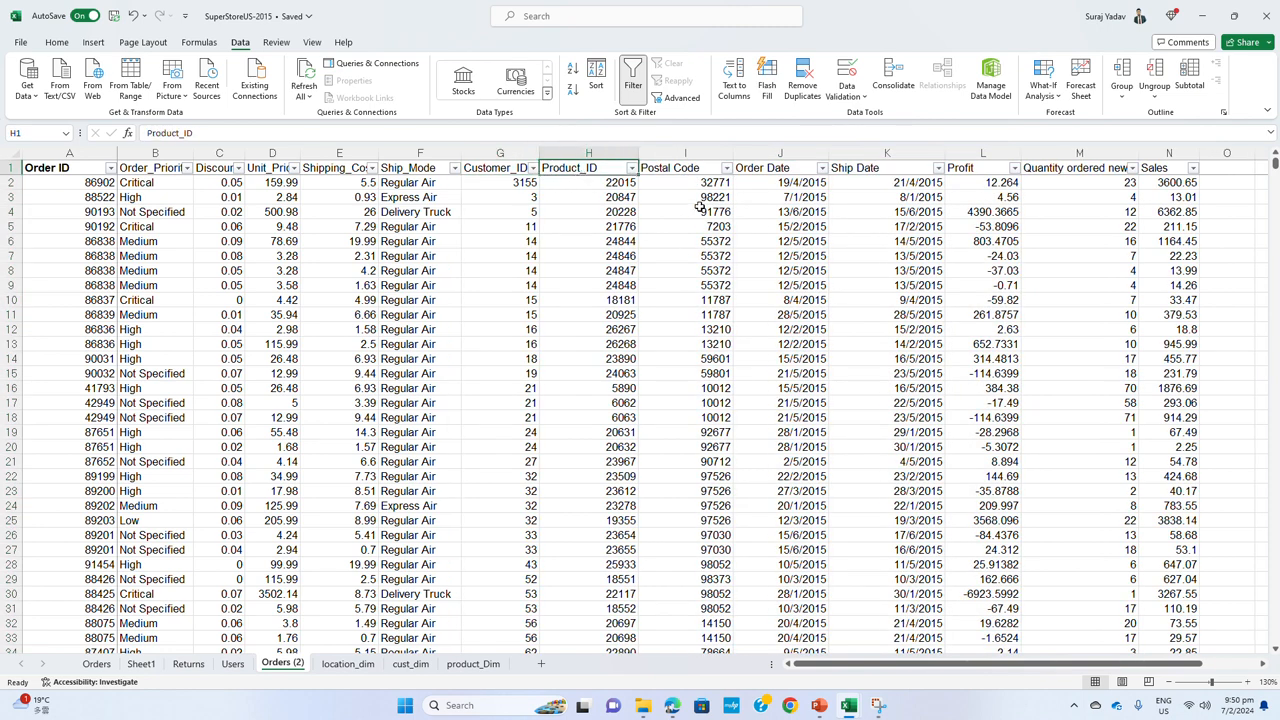
left_click(800, 171)
left_click(898, 163)
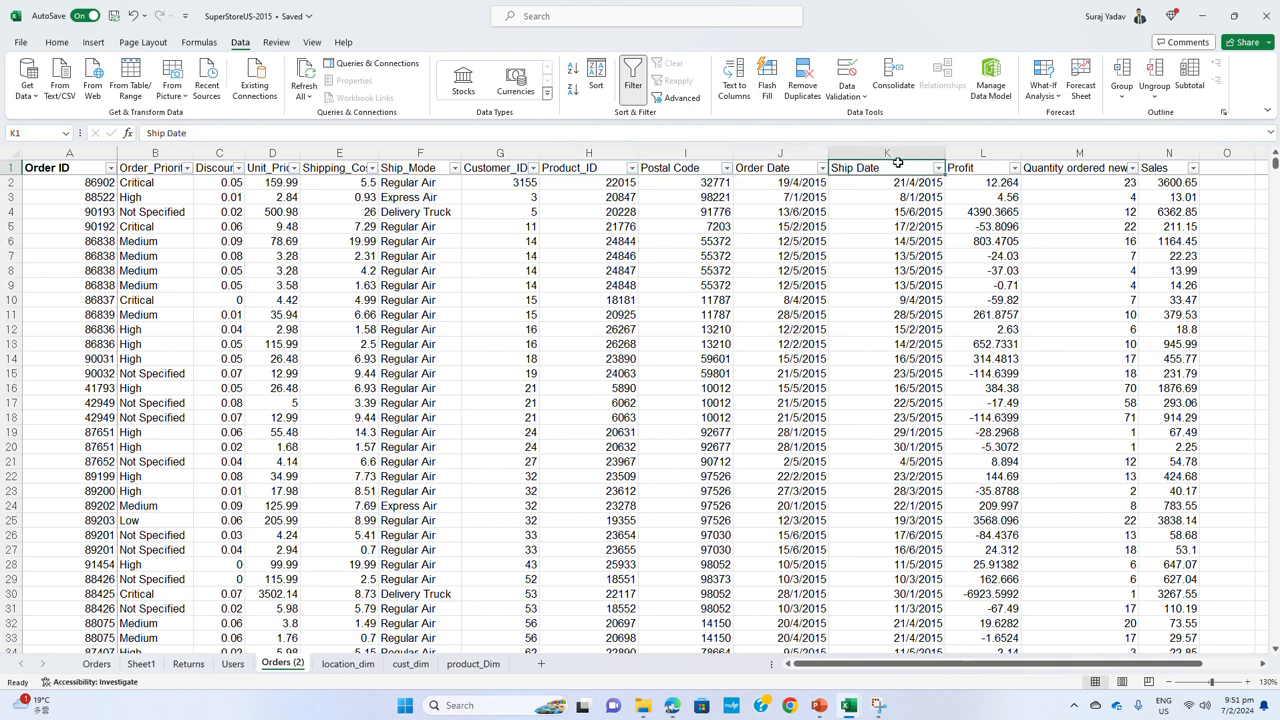
left_click(984, 170)
left_click(1054, 170)
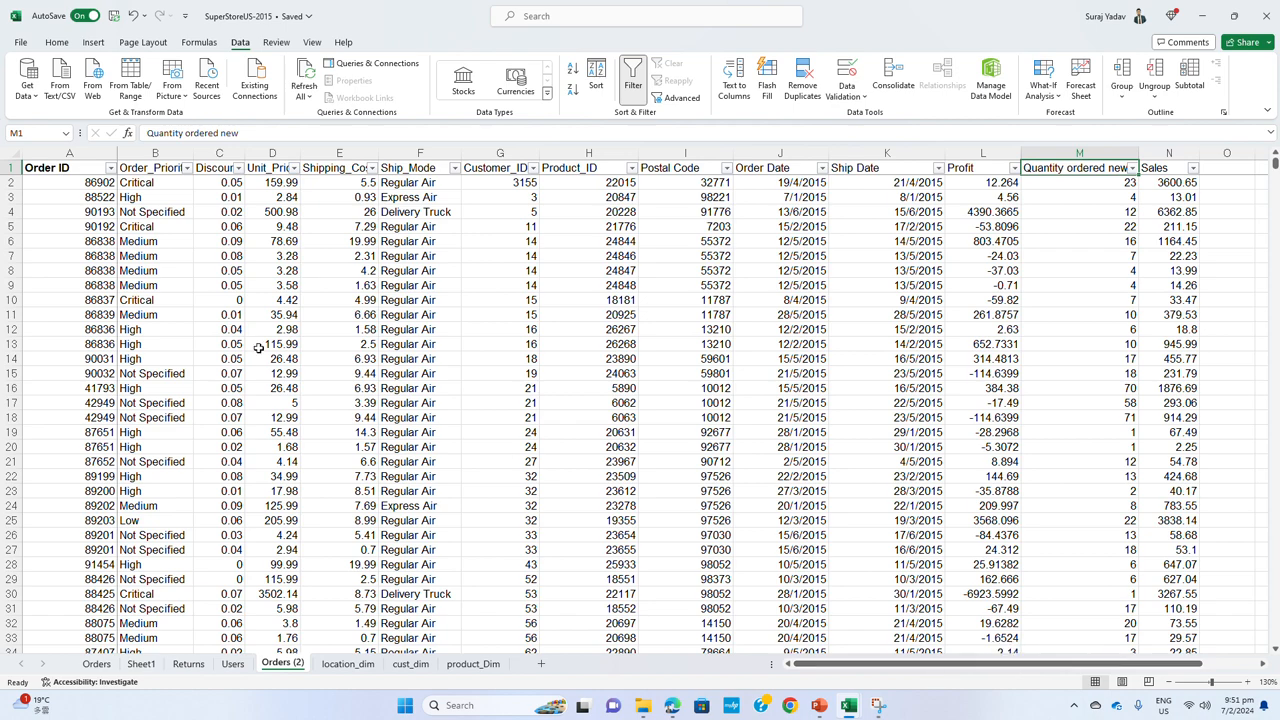
Review the full Orders (2) table and the cust_dim, product_Dim and location_dim sheets
left_click_drag(68, 167, 1200, 378)
key("ctrl+shift+Down")
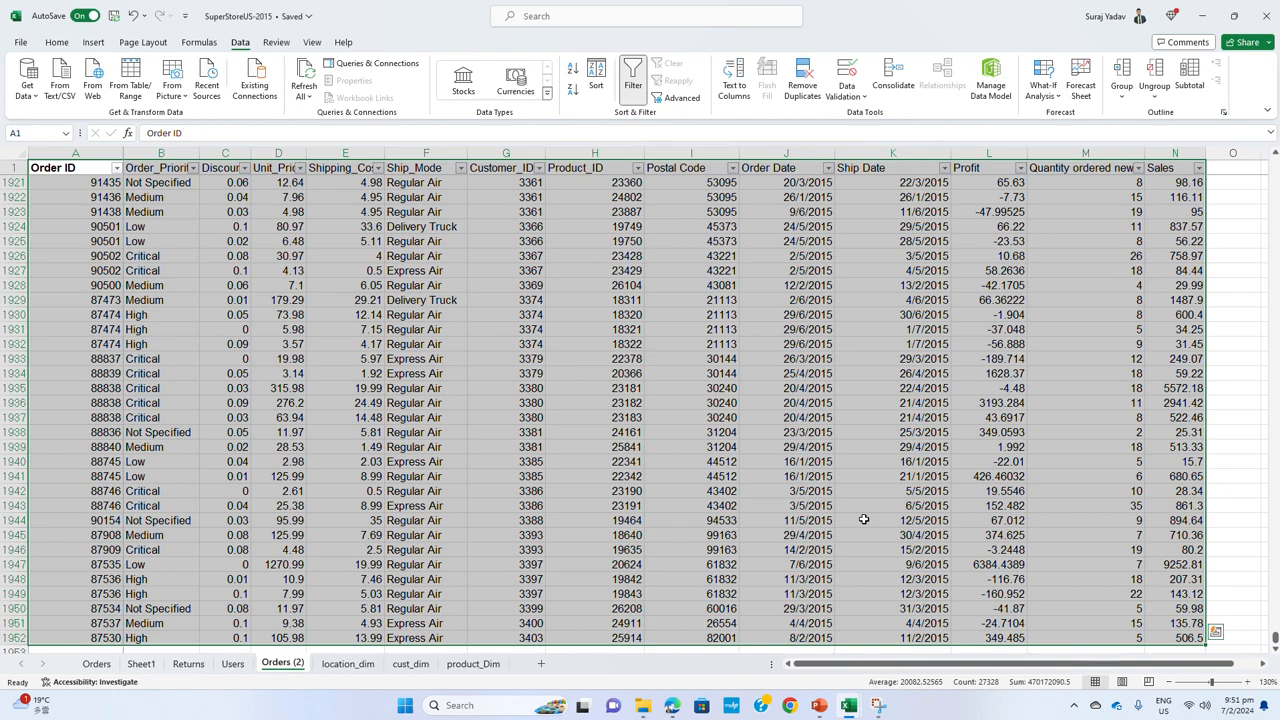
left_click(410, 664)
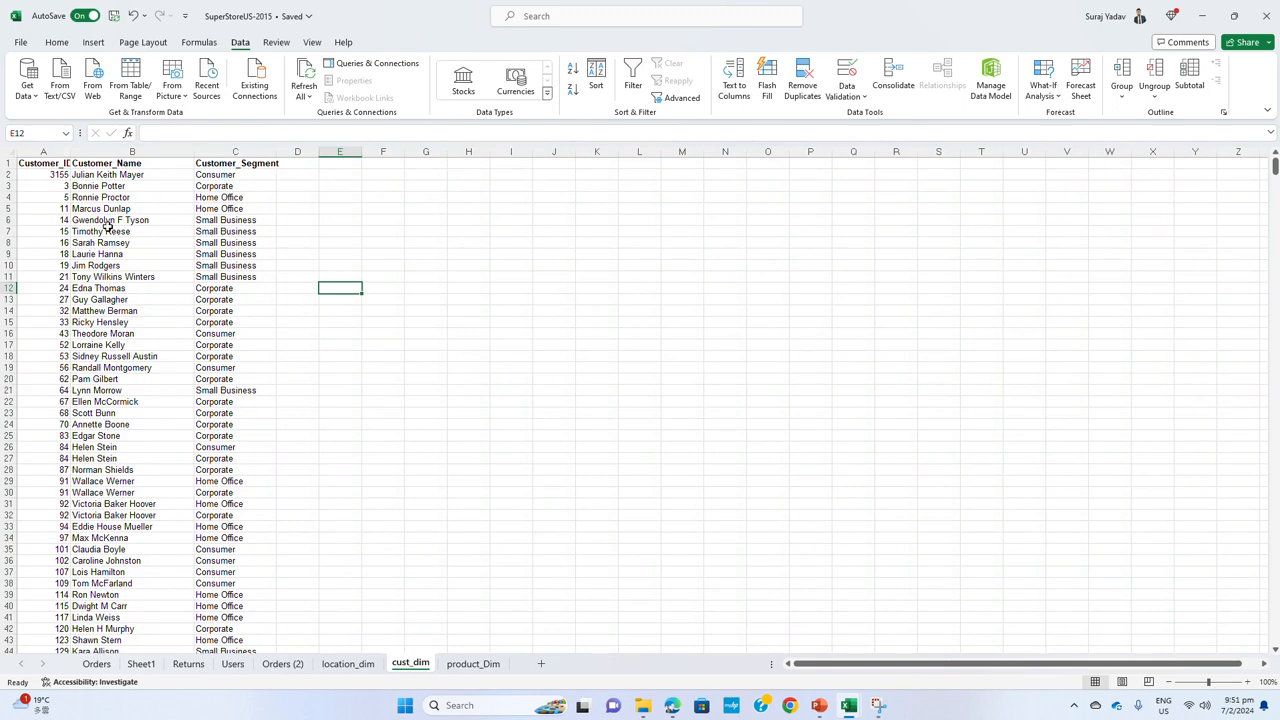
left_click_drag(50, 163, 945, 158)
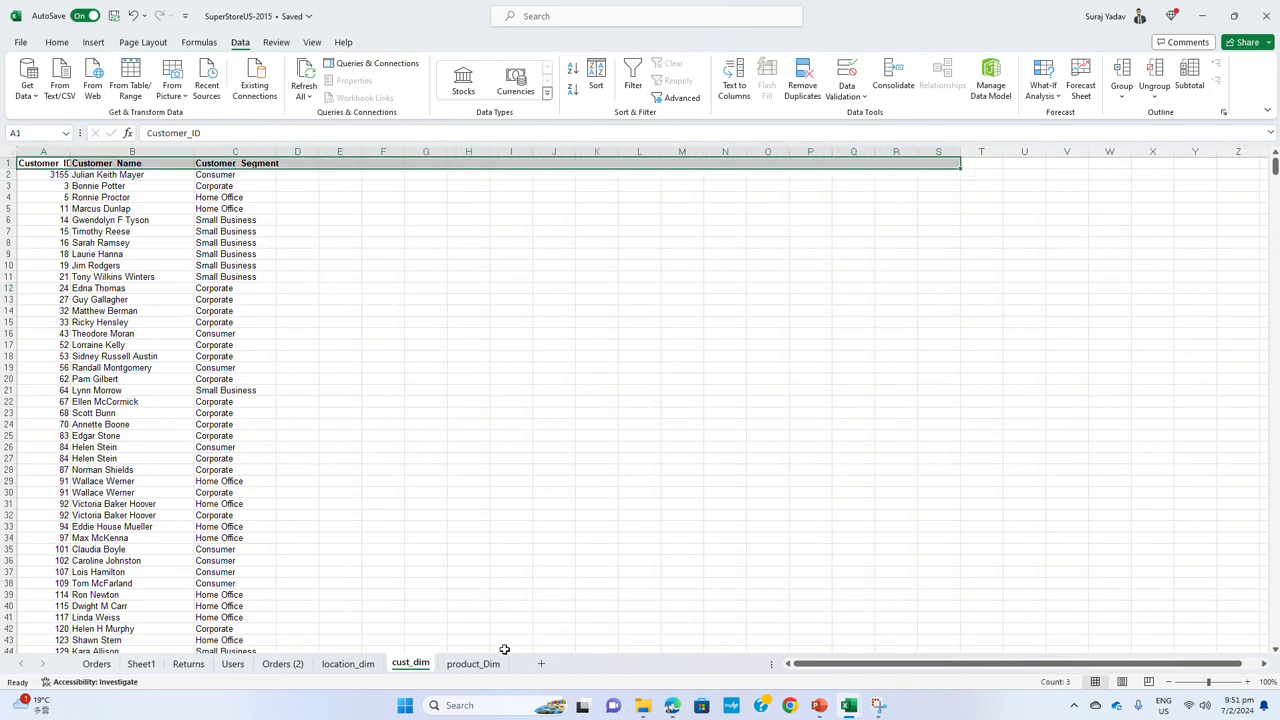
left_click(473, 664)
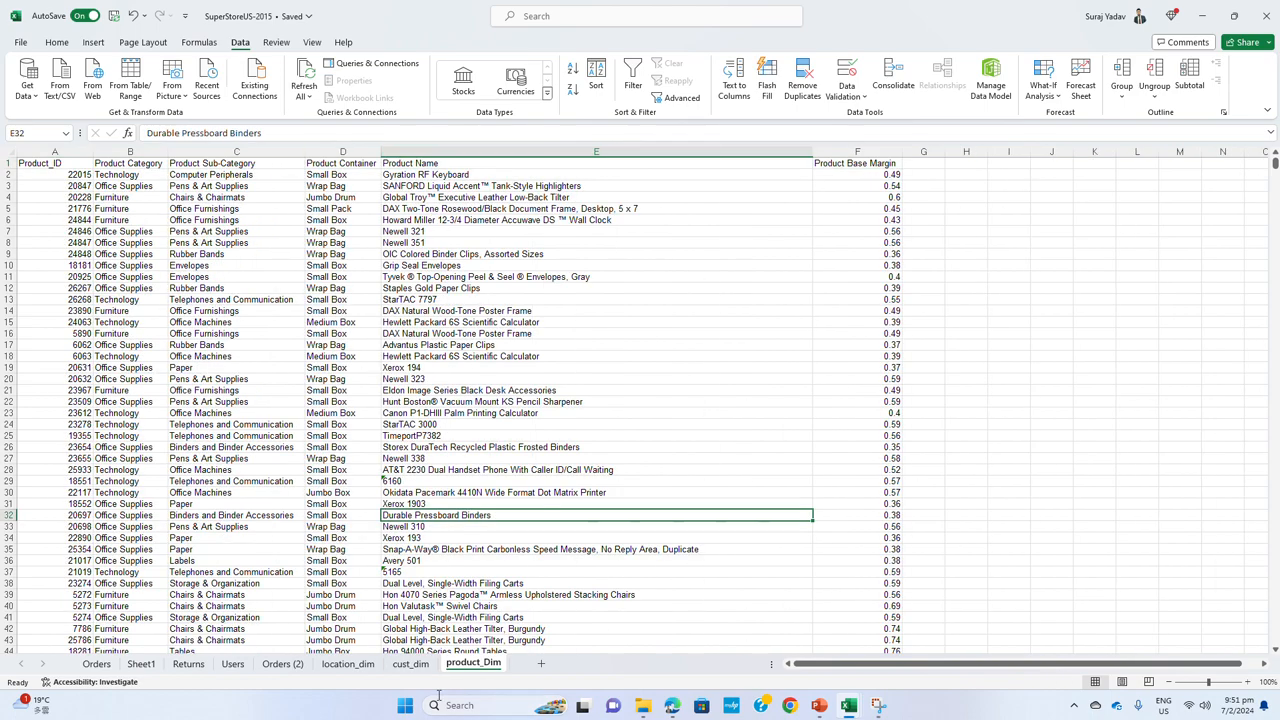
left_click(350, 664)
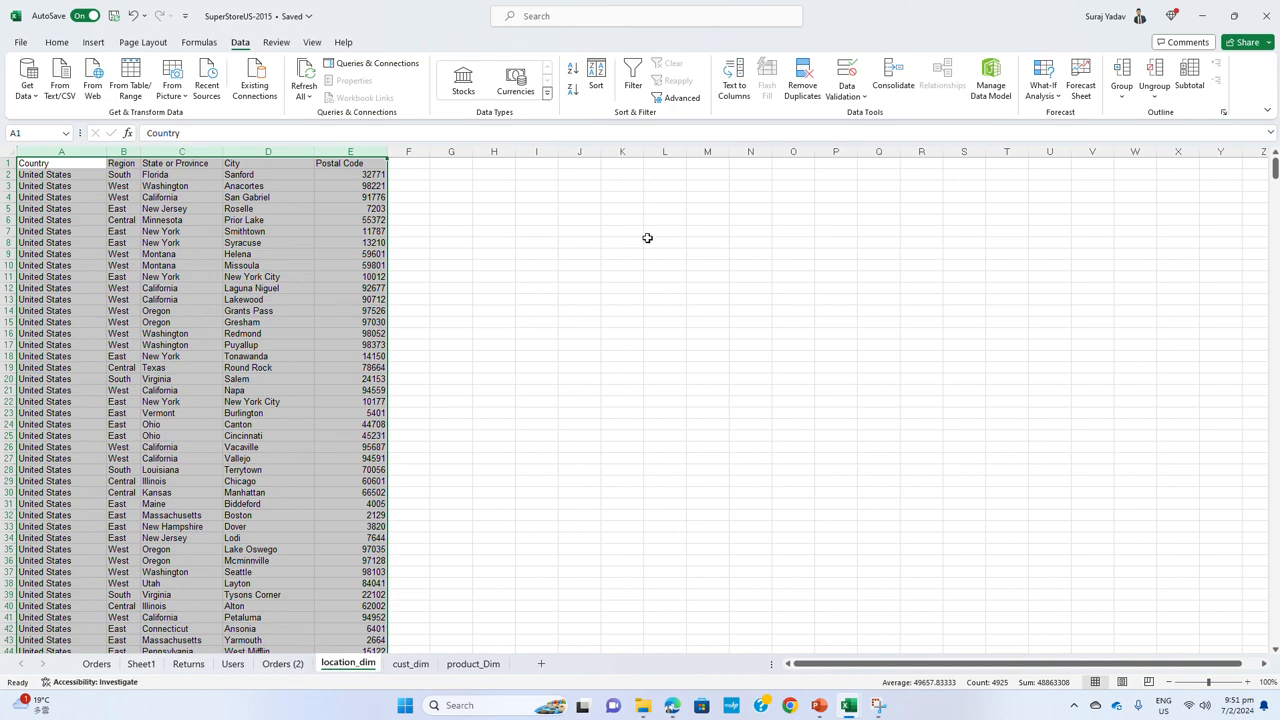
Rename the Orders (2) sheet as Order_Fact
left_click(283, 664)
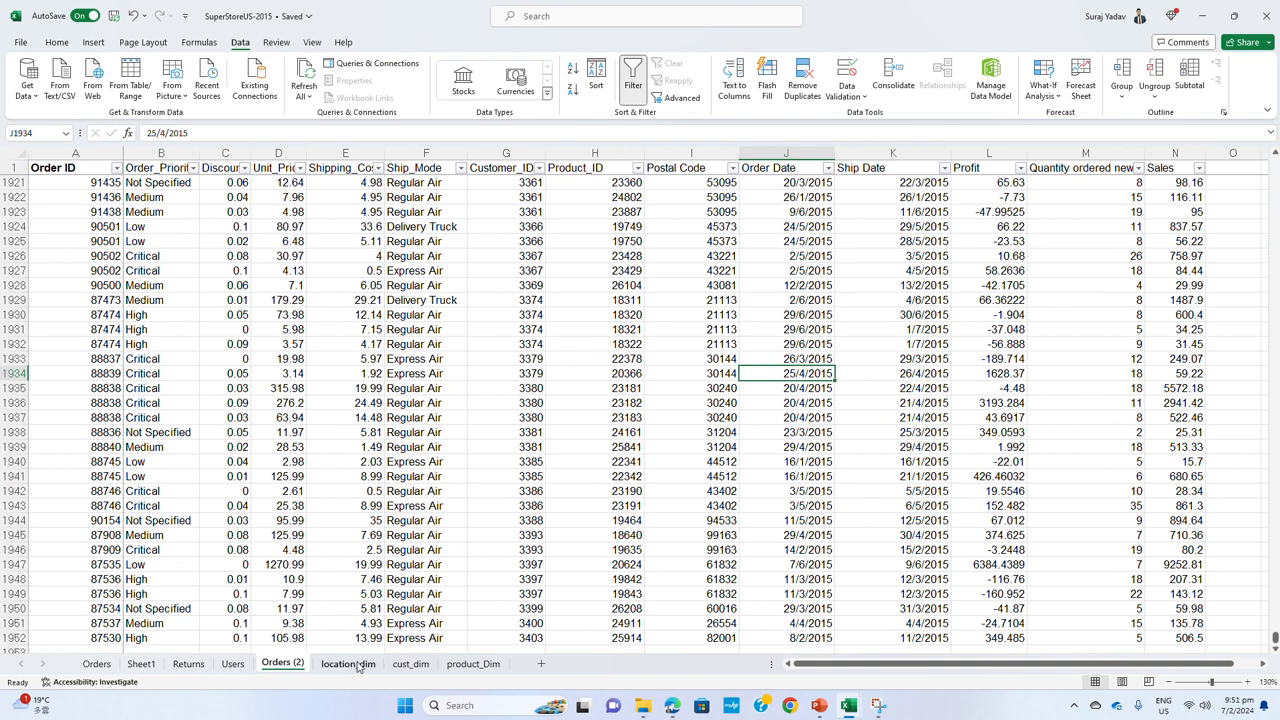
double_click(294, 667)
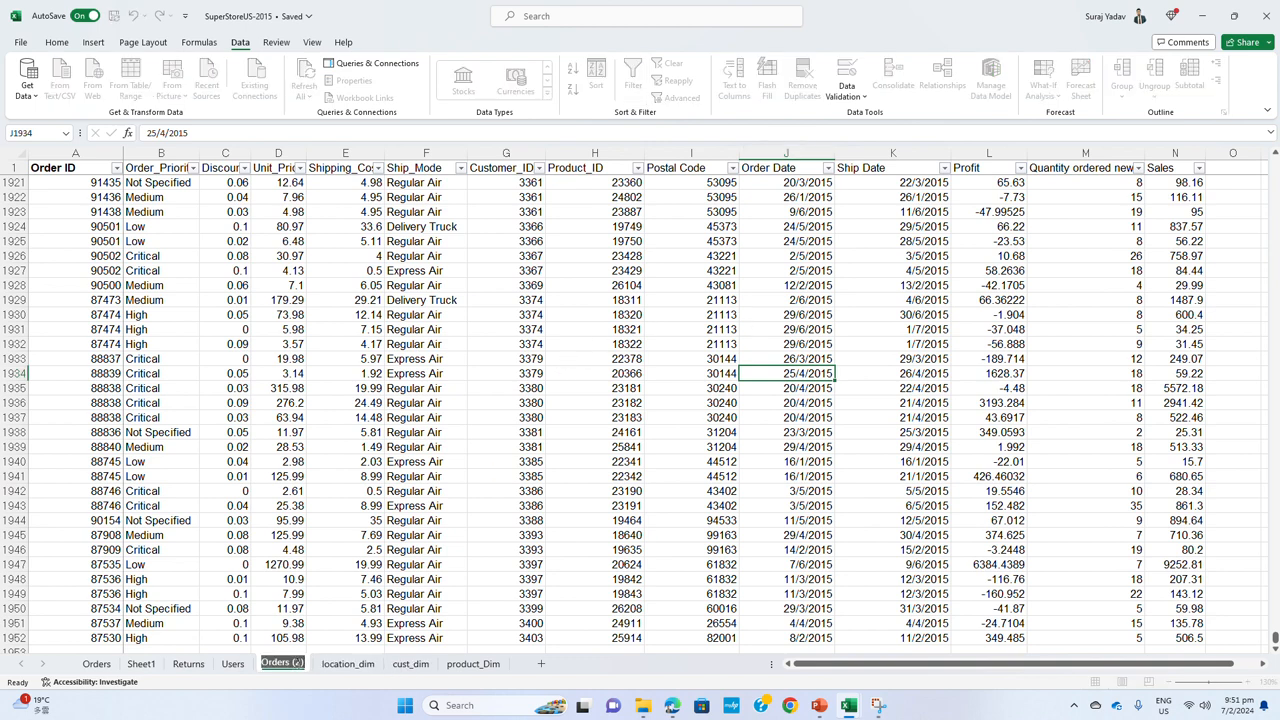
type("Order")
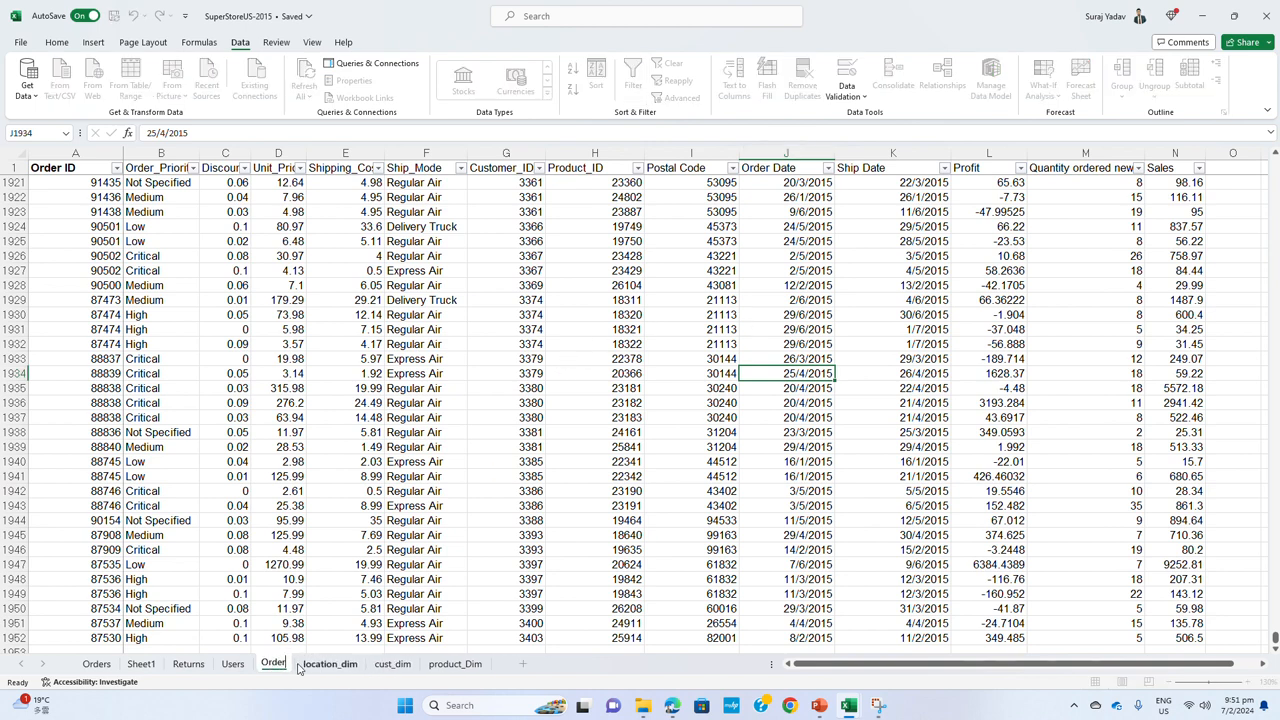
type("_Fac")
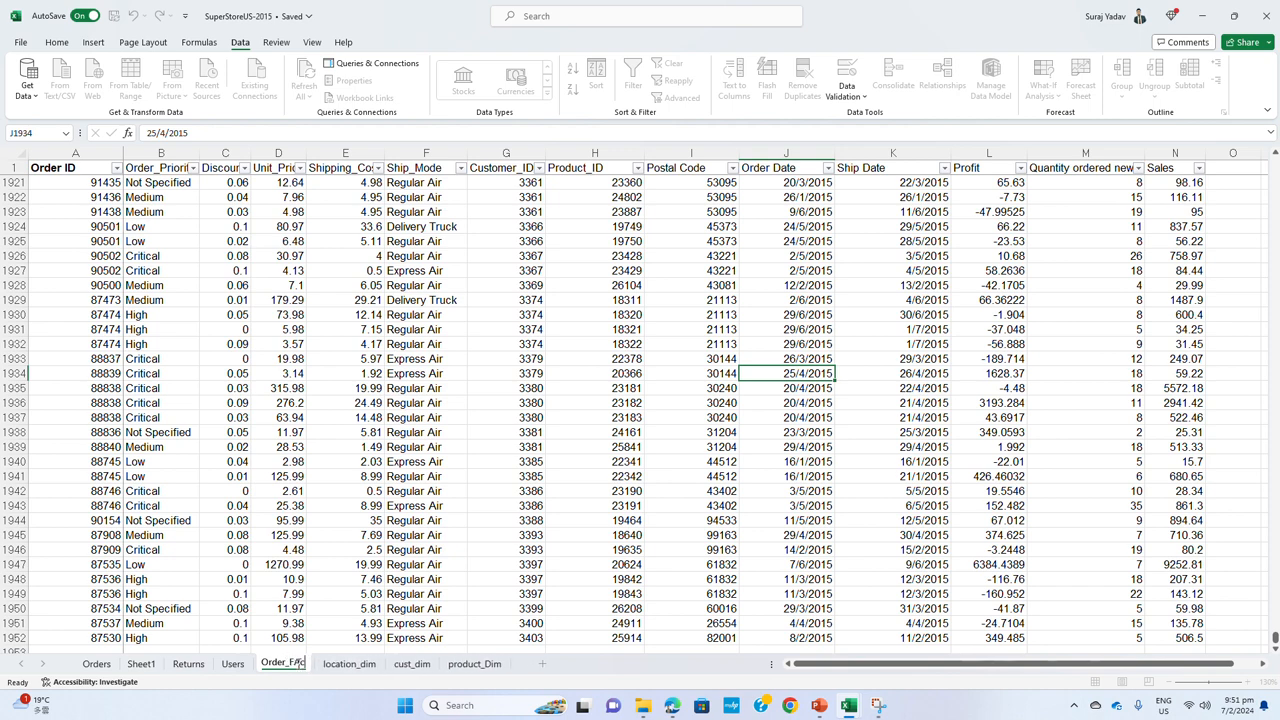
type("t")
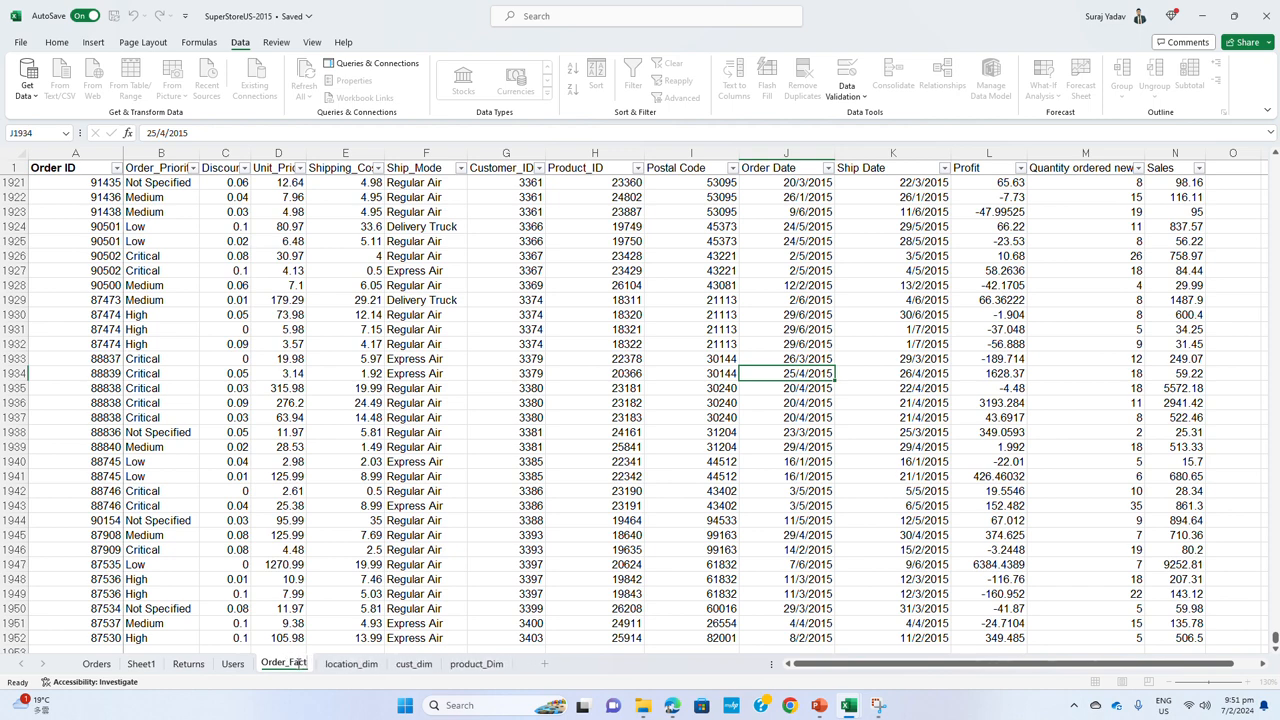
left_click(680, 417)
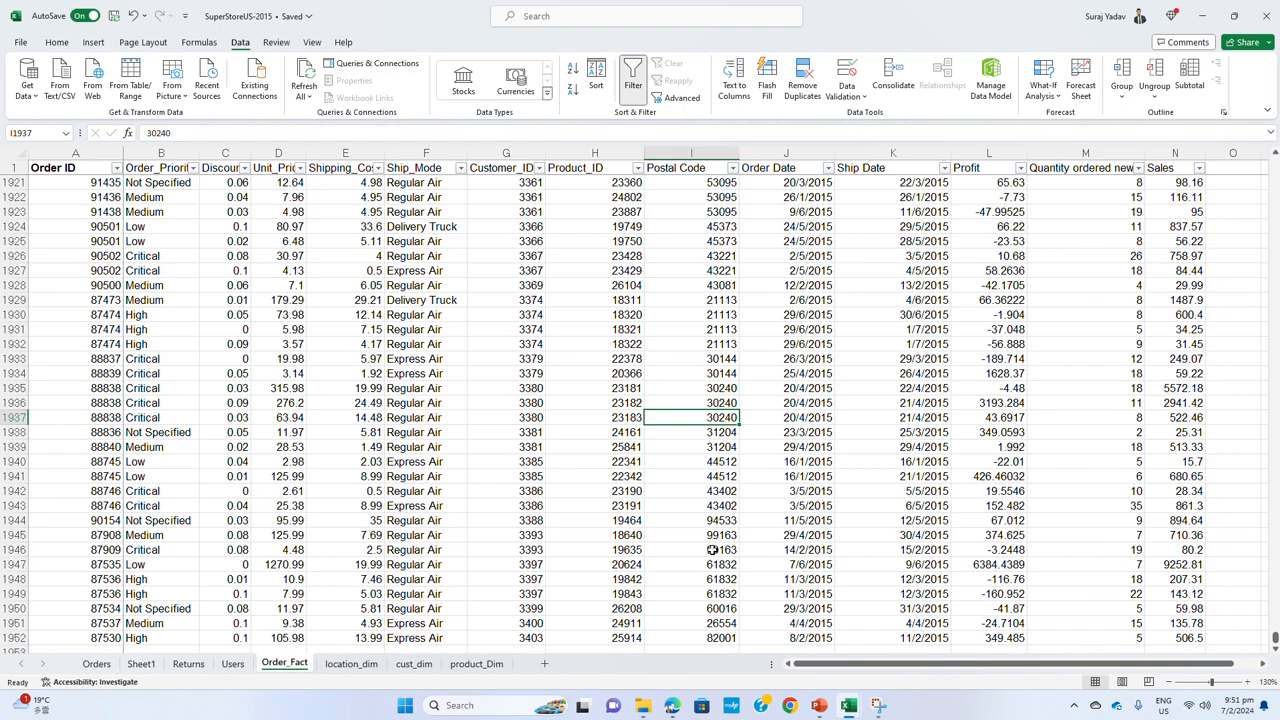
Start a sample record in row 1953 of Order_Fact, entering an Order ID and the order priority High
scroll(708, 448, "up", 6)
scroll(708, 452, "down", 7)
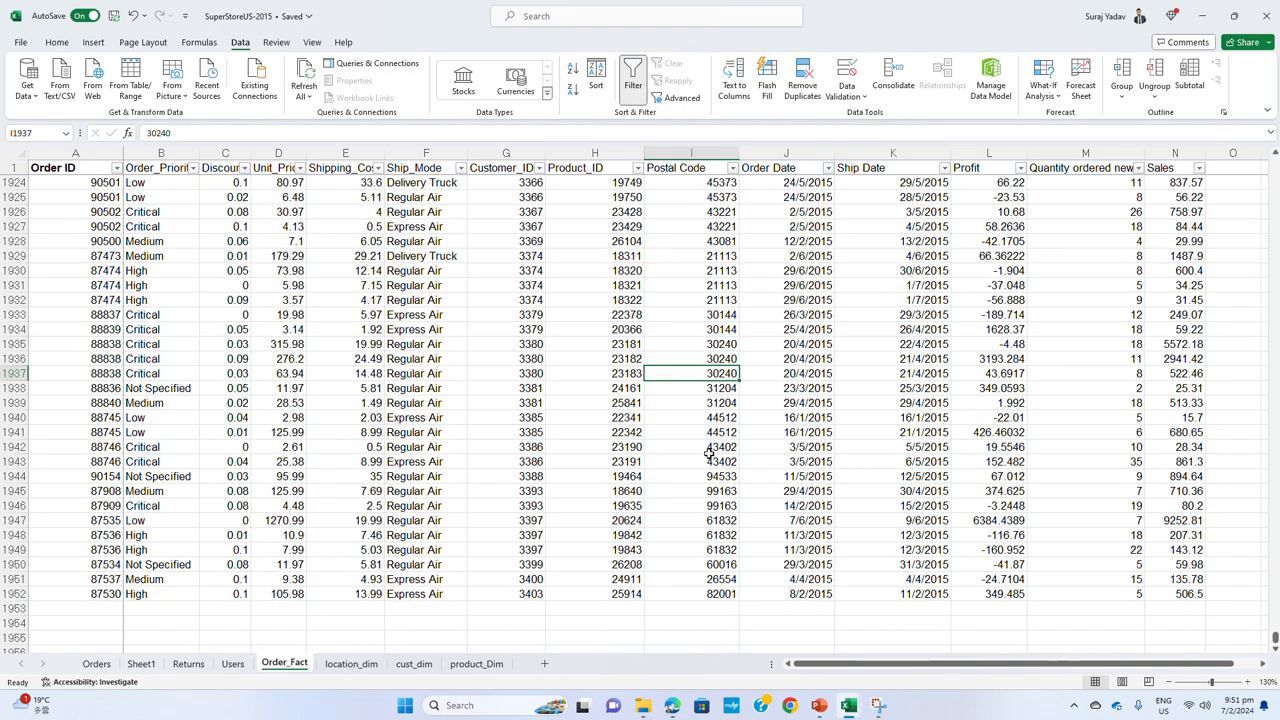
scroll(708, 452, "up", 7)
scroll(708, 452, "down", 12)
scroll(710, 455, "up", 1)
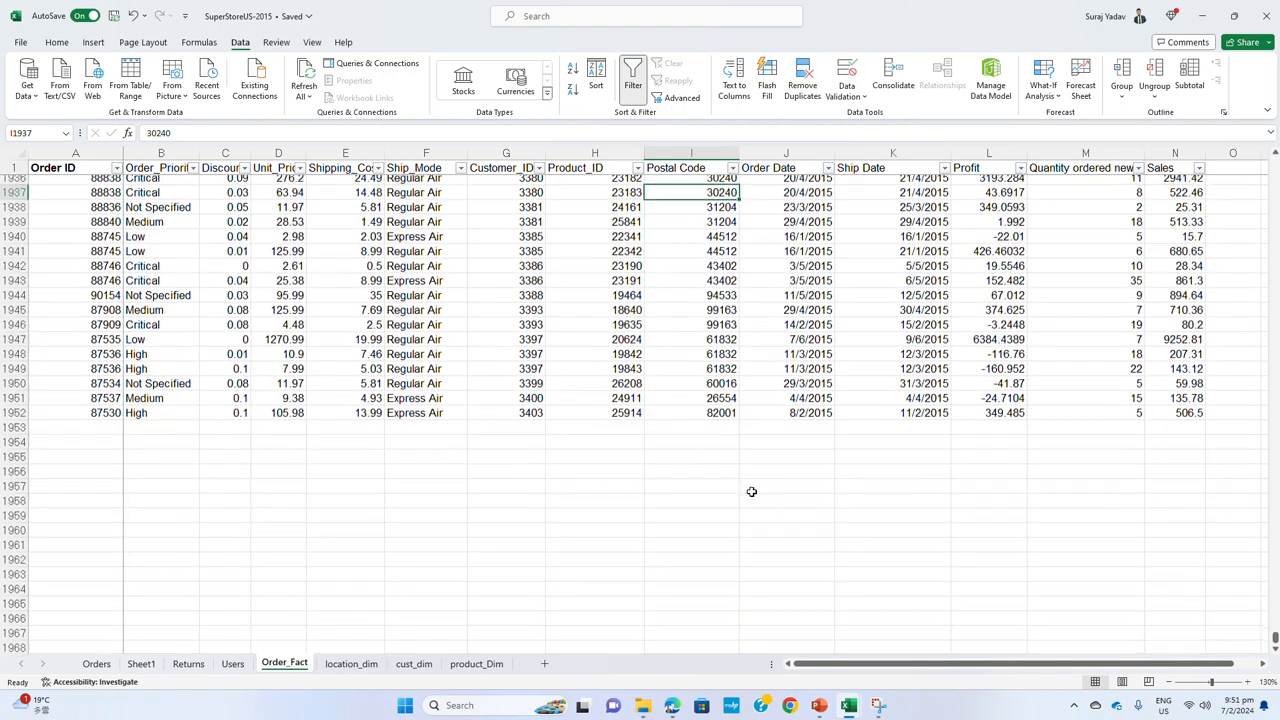
left_click(86, 432)
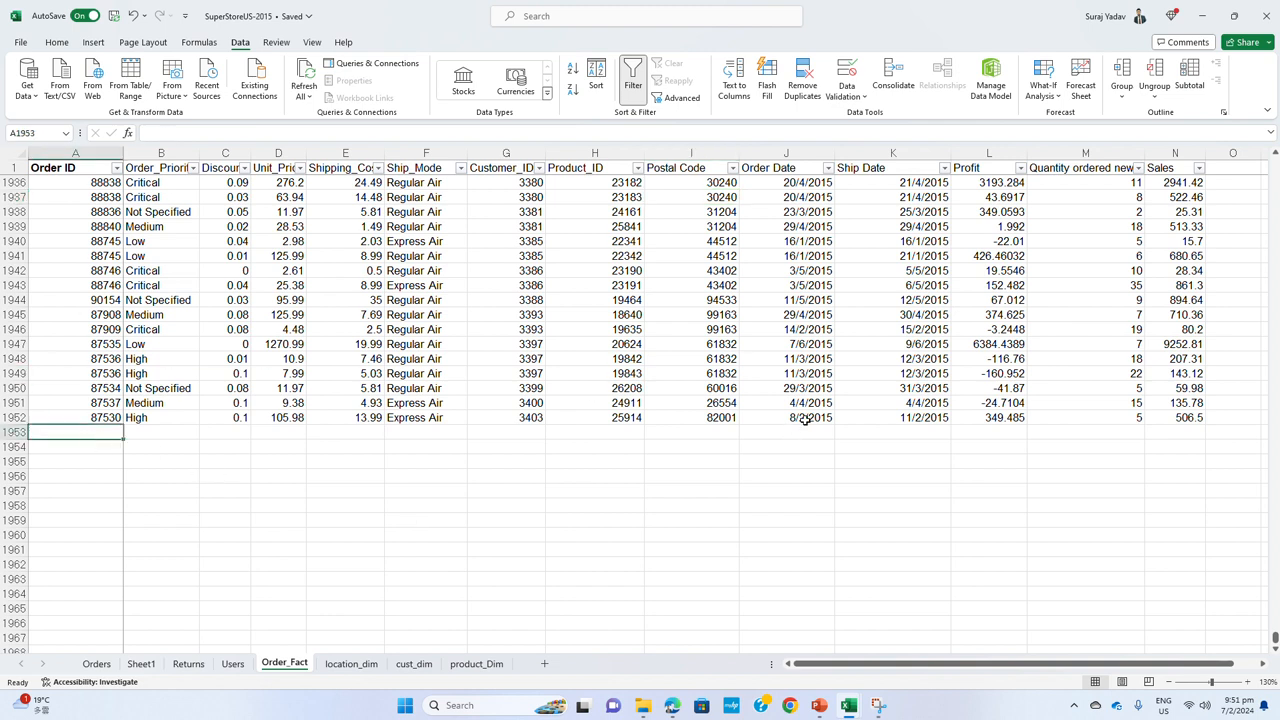
type("90000")
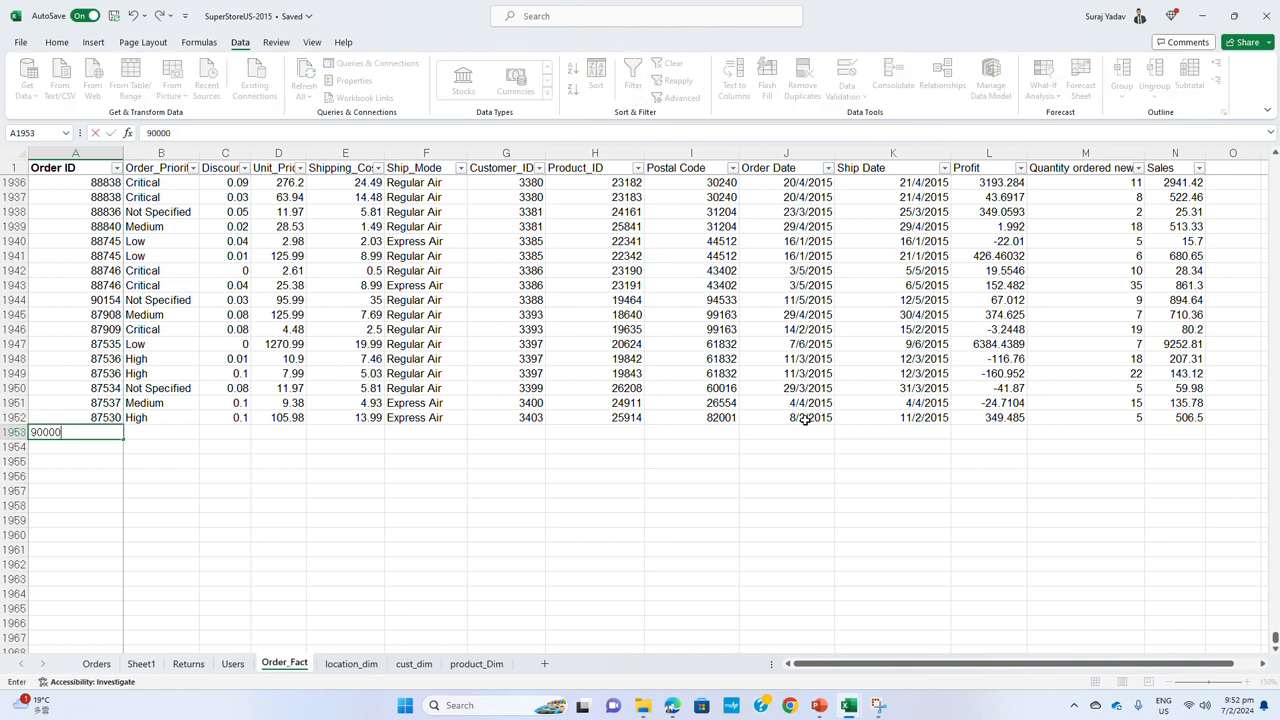
key("Tab")
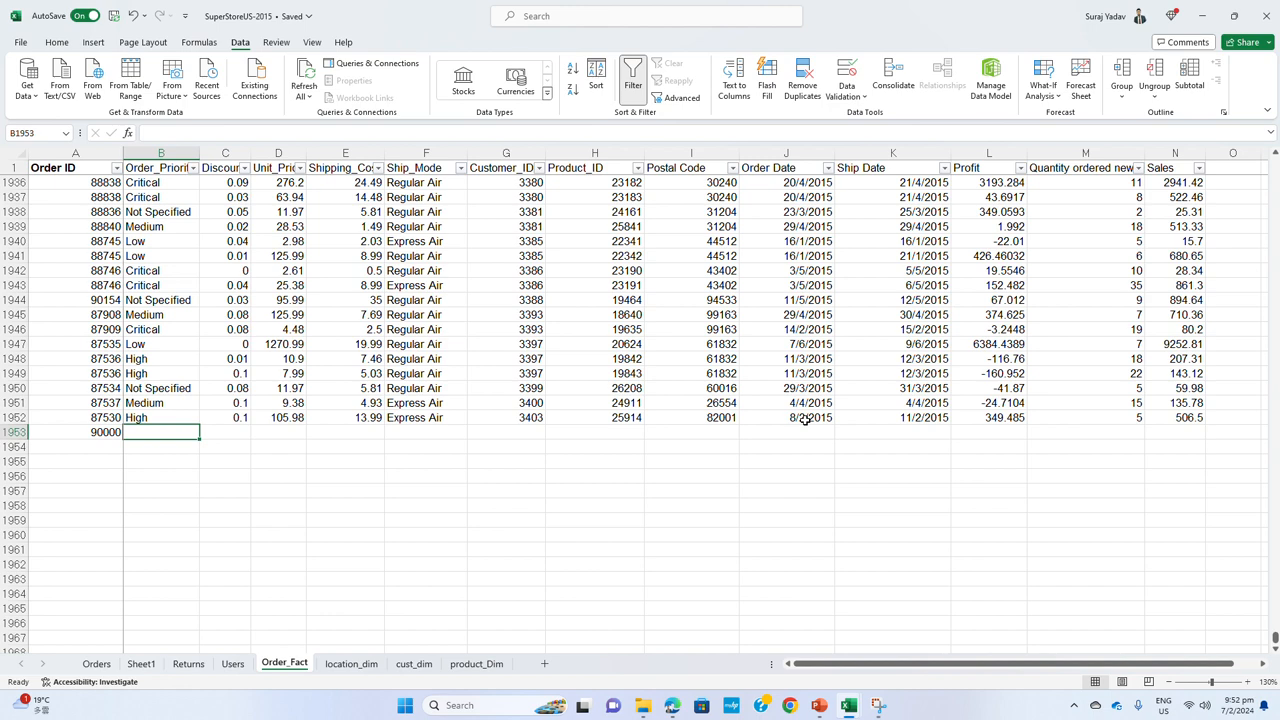
type("Hih")
type("gh")
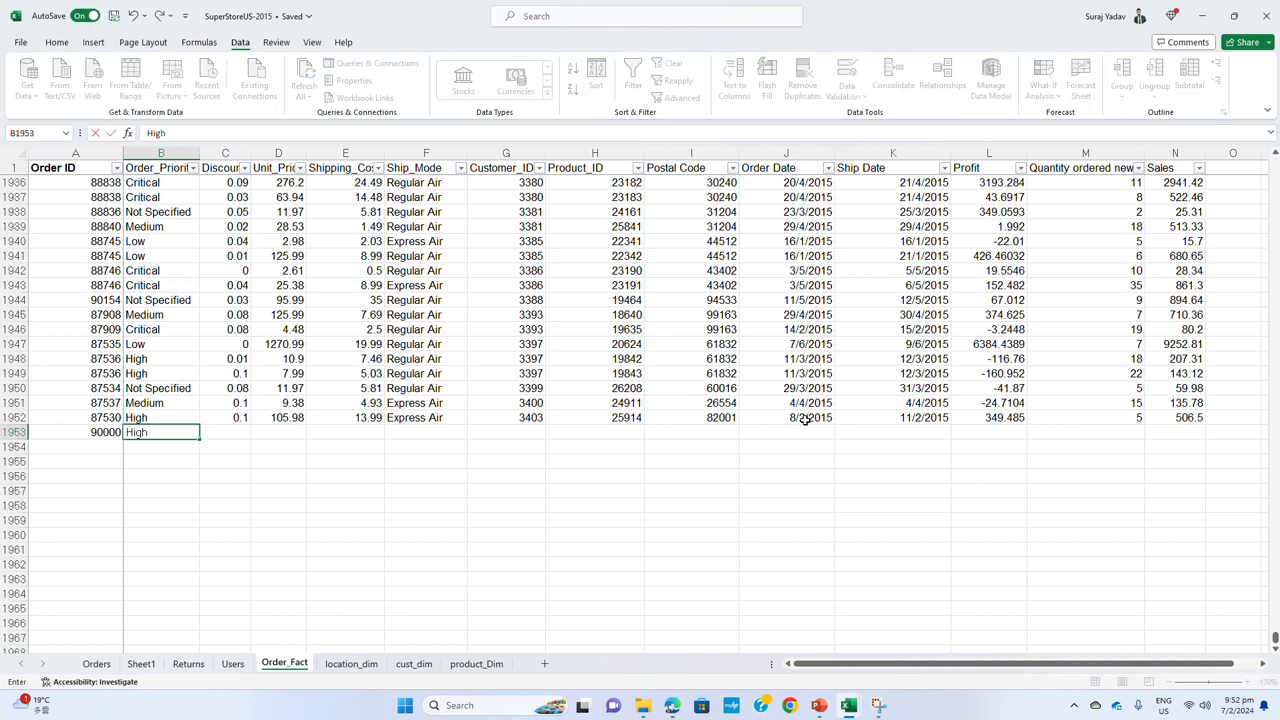
key("Tab")
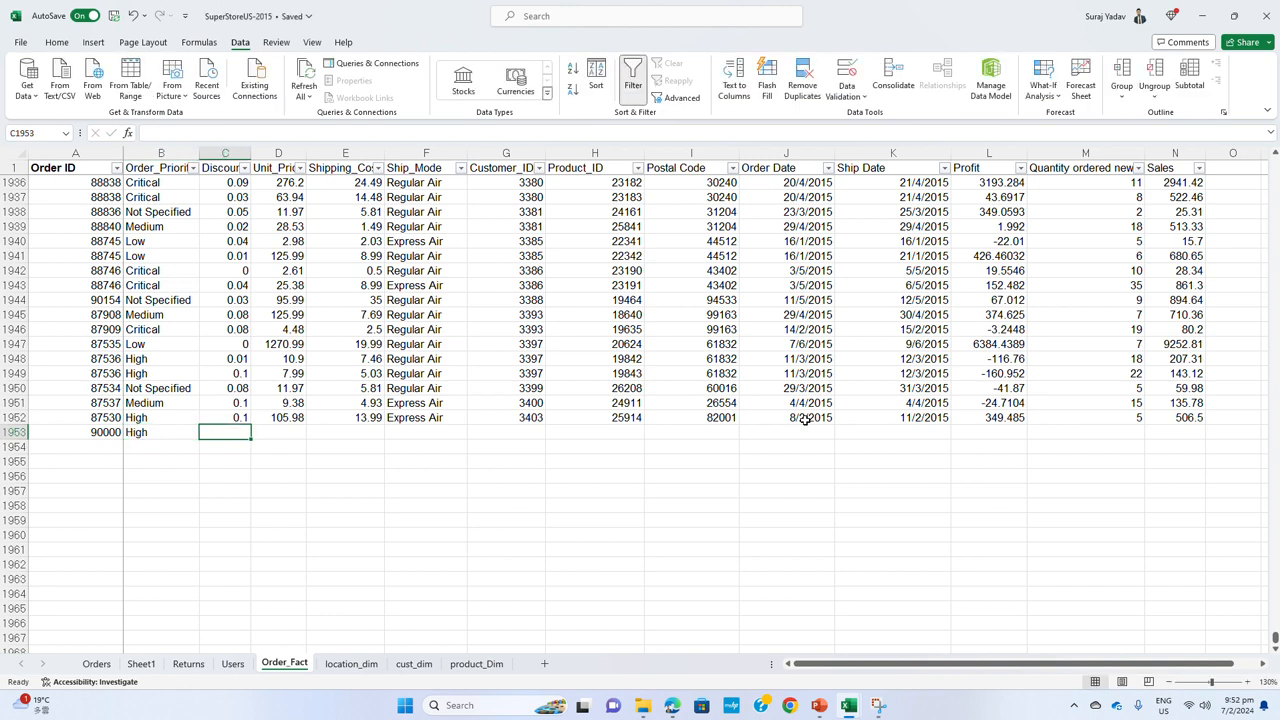
Fill the rest of row 1953 with a copy of the Discount to Sales values from row 1952
left_click_drag(232, 420, 1115, 418)
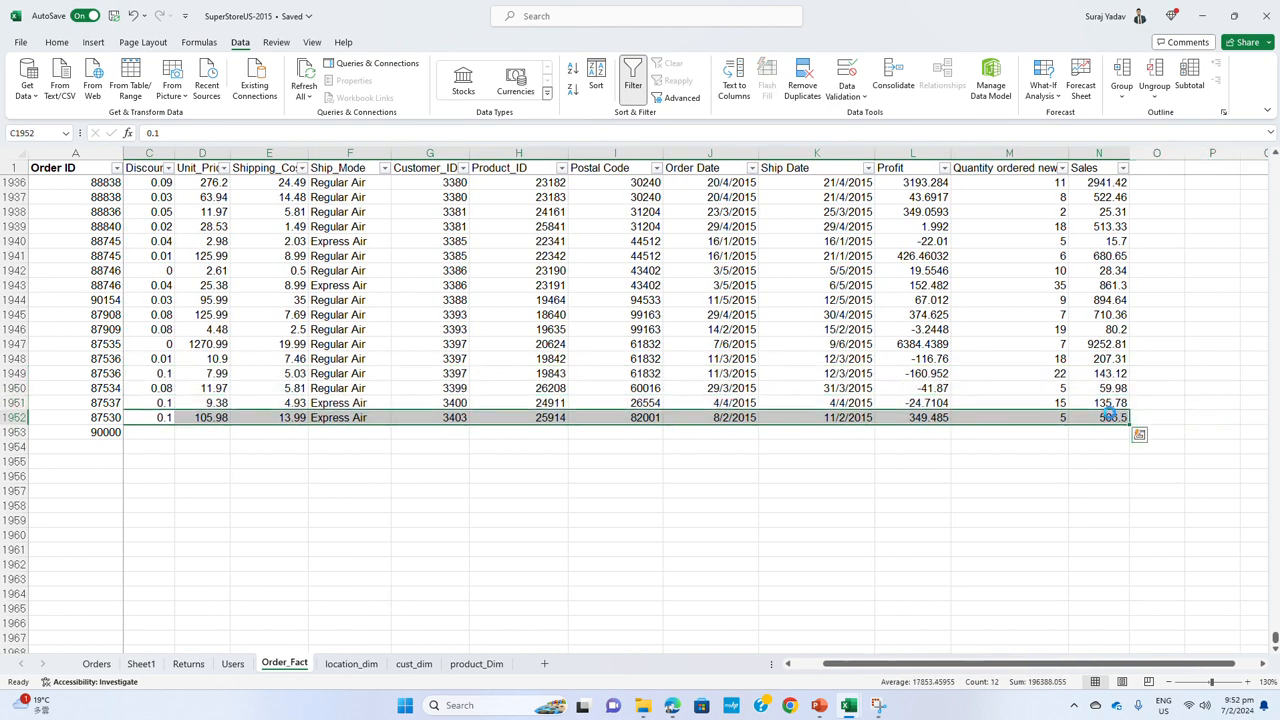
key("ctrl+c")
left_click(140, 433)
key("ctrl+v")
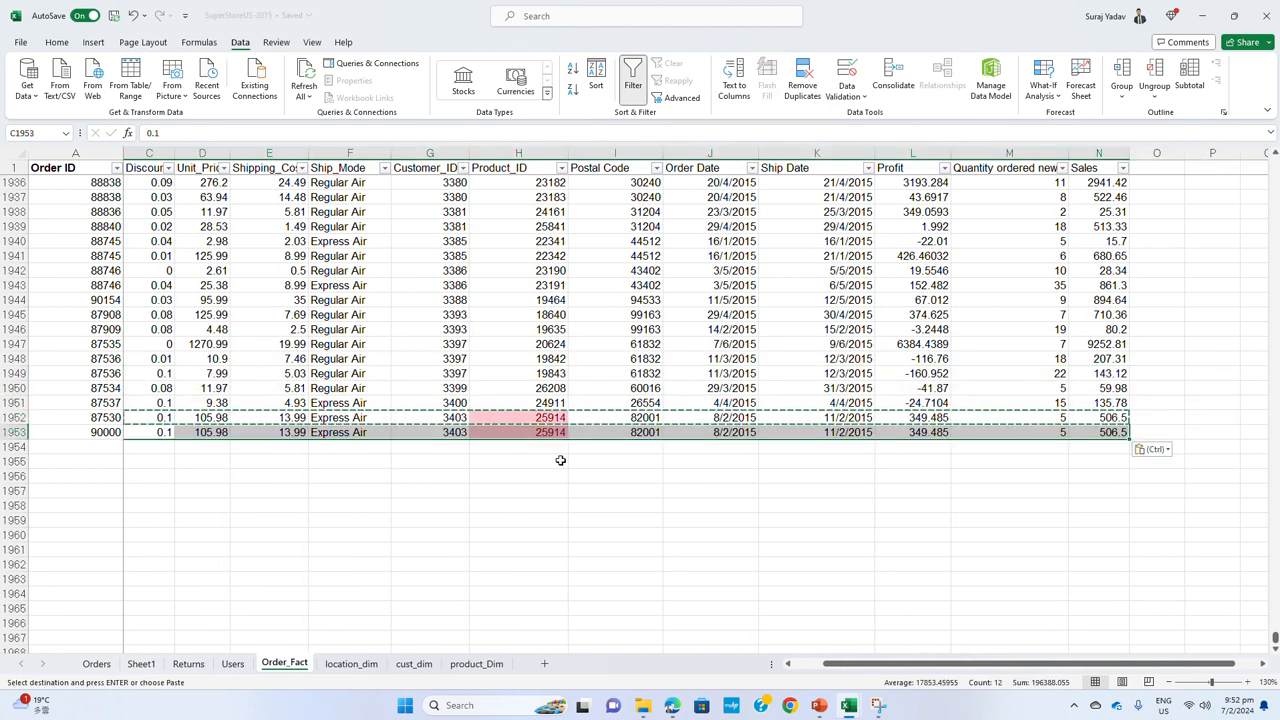
left_click(592, 445)
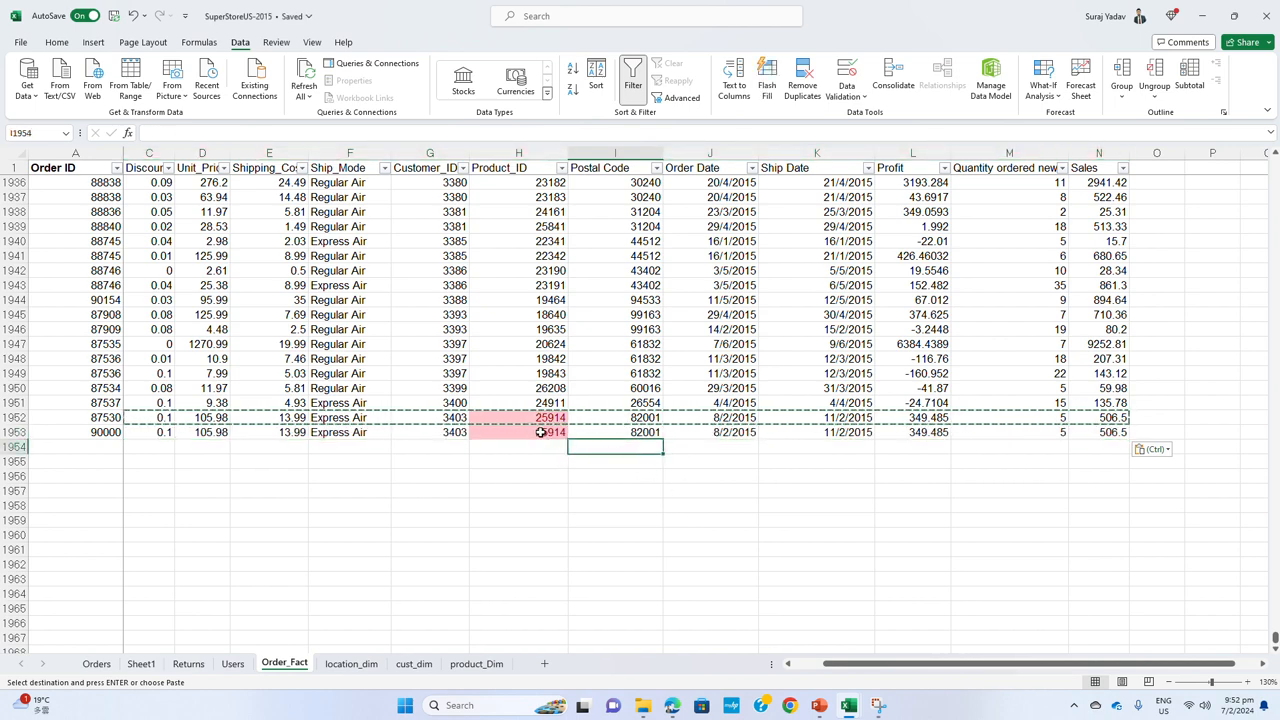
left_click(540, 432)
left_click_drag(833, 664, 803, 664)
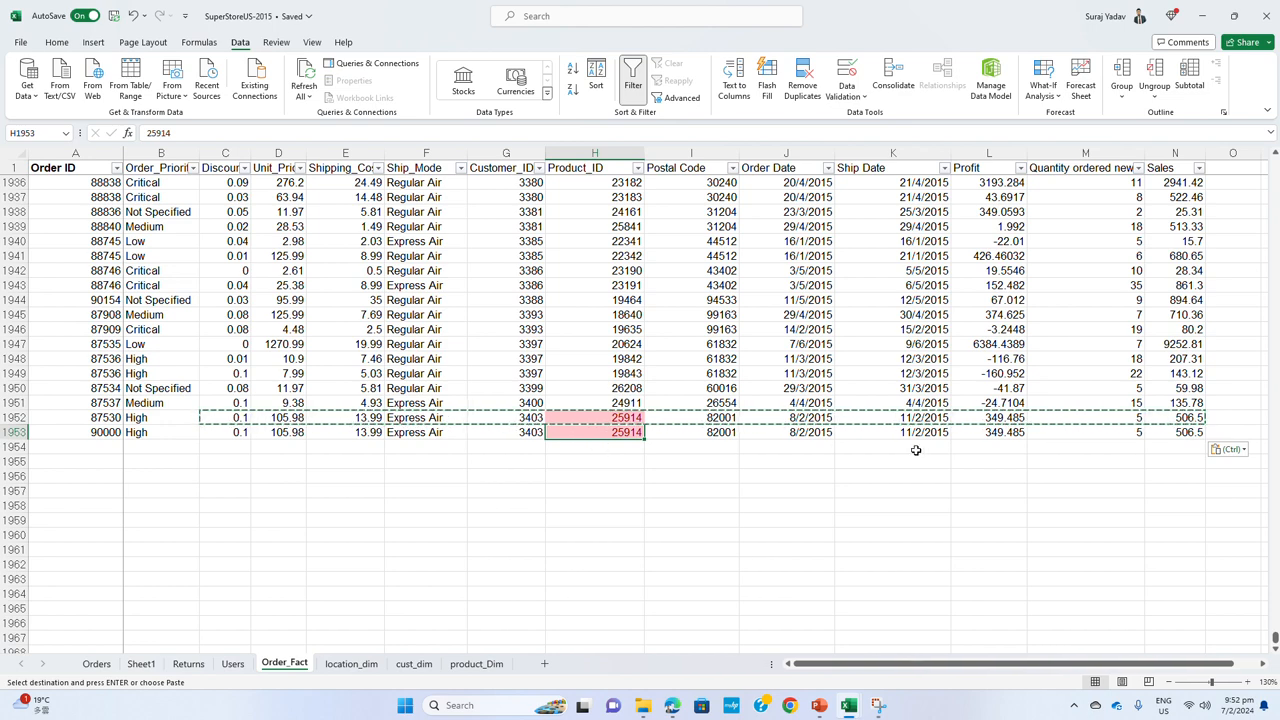
Examine the sample record's order and ship dates and Product_ID, and look through the cust_dim, product_Dim and location_dim sheets
left_click_drag(948, 433, 798, 432)
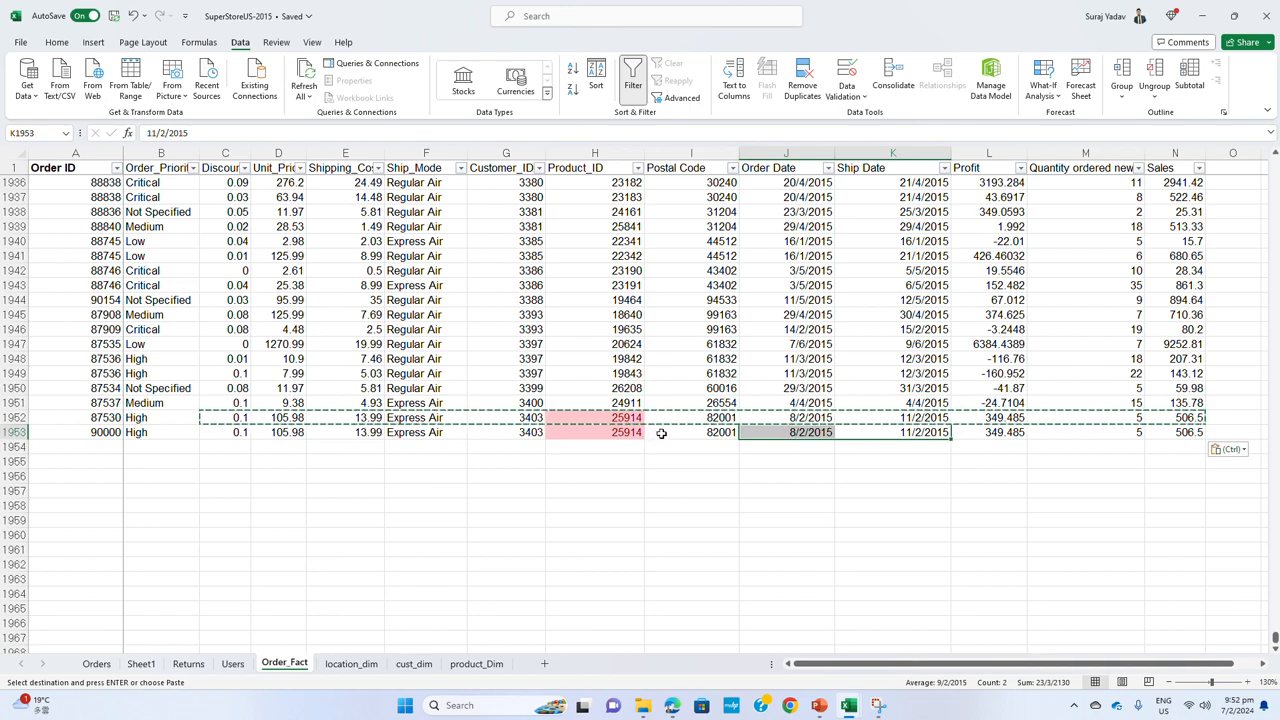
left_click(413, 664)
left_click(476, 664)
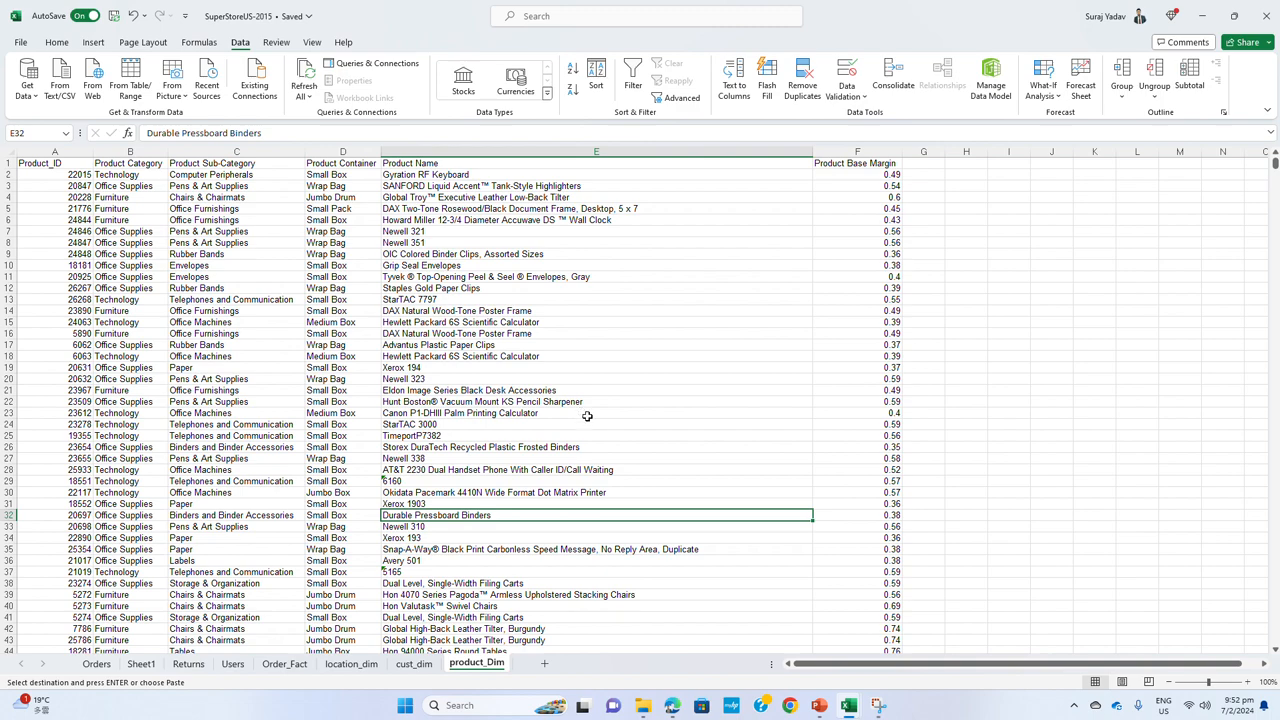
left_click(360, 666)
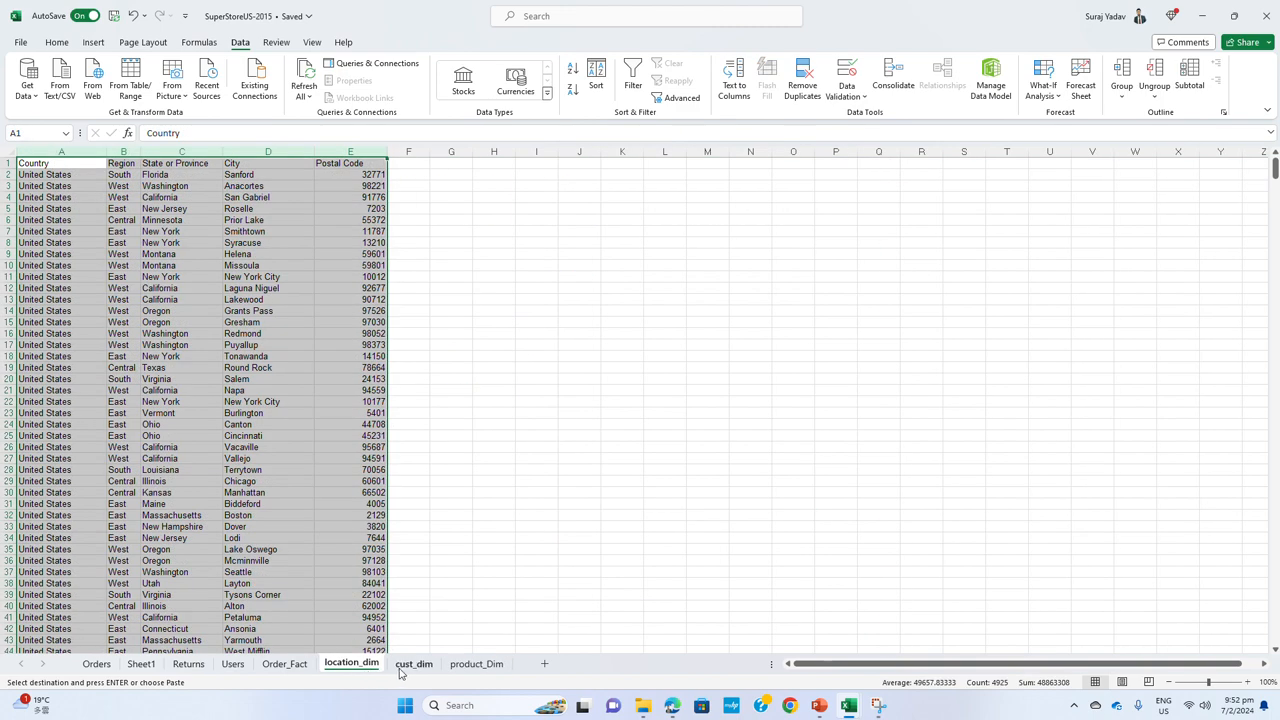
left_click(300, 665)
left_click(630, 432)
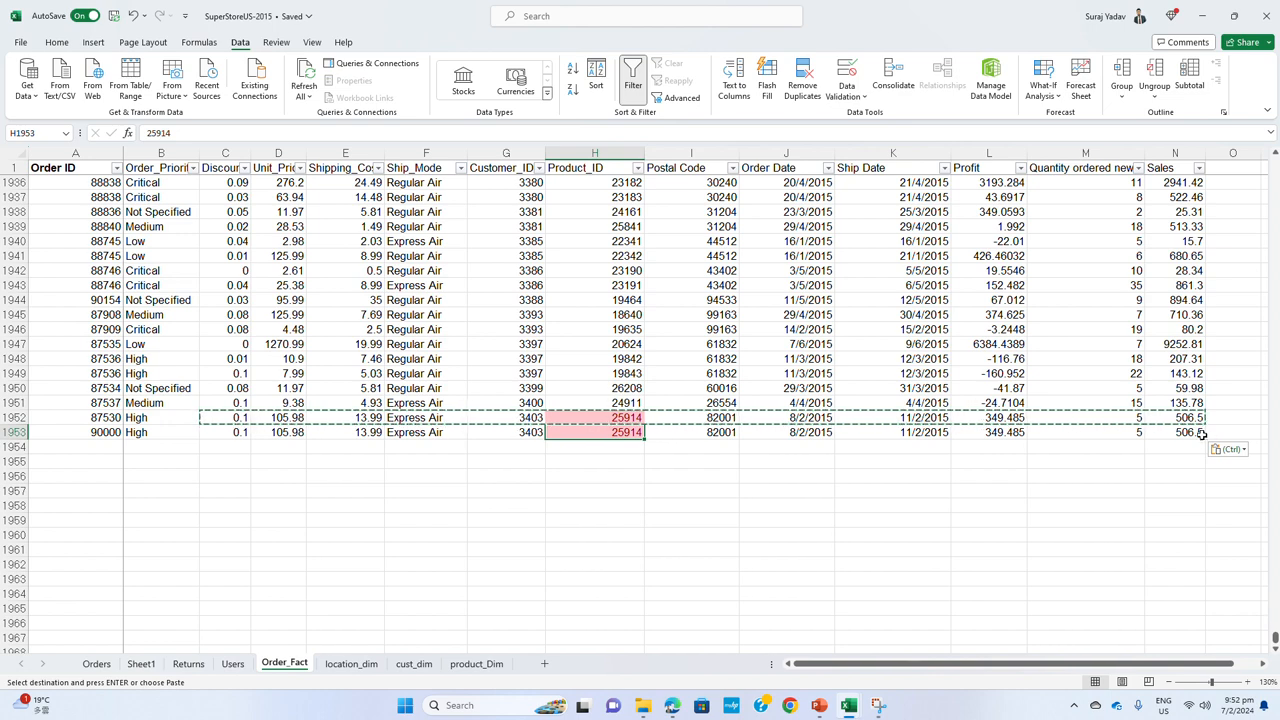
Delete the sample record in row 1953 of Order_Fact
left_click_drag(1202, 432, 17, 429)
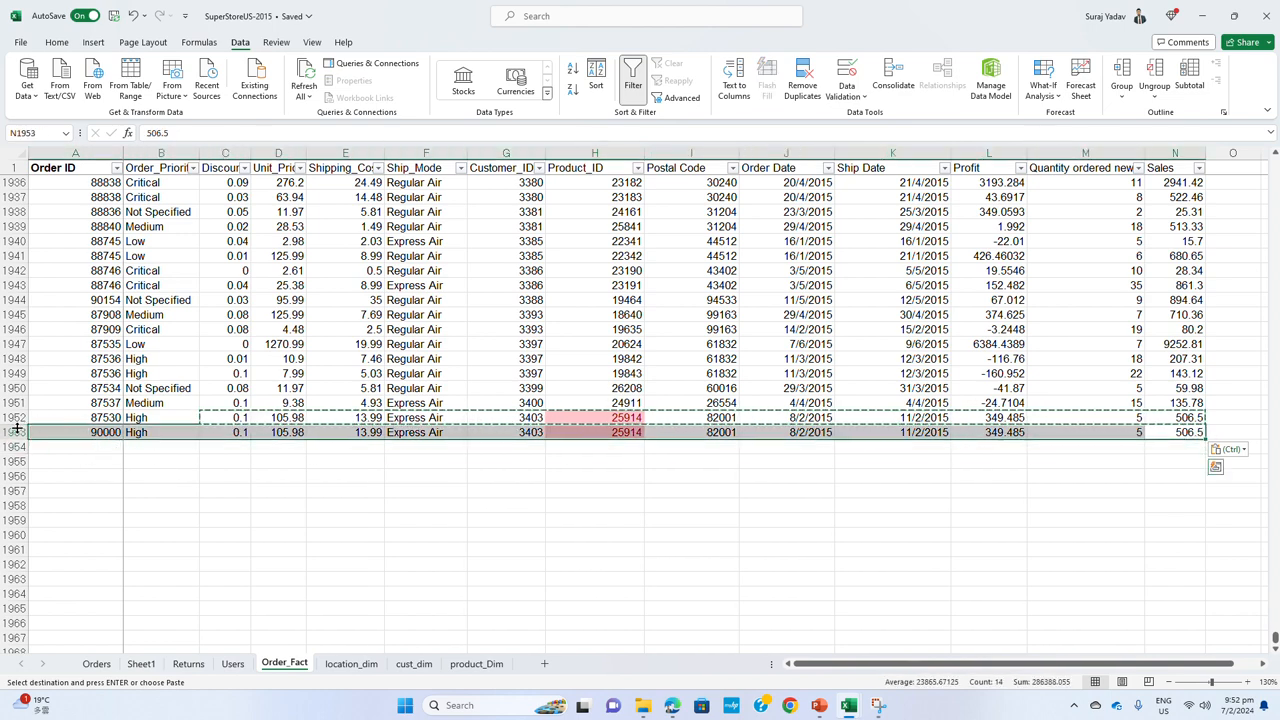
right_click(8, 432)
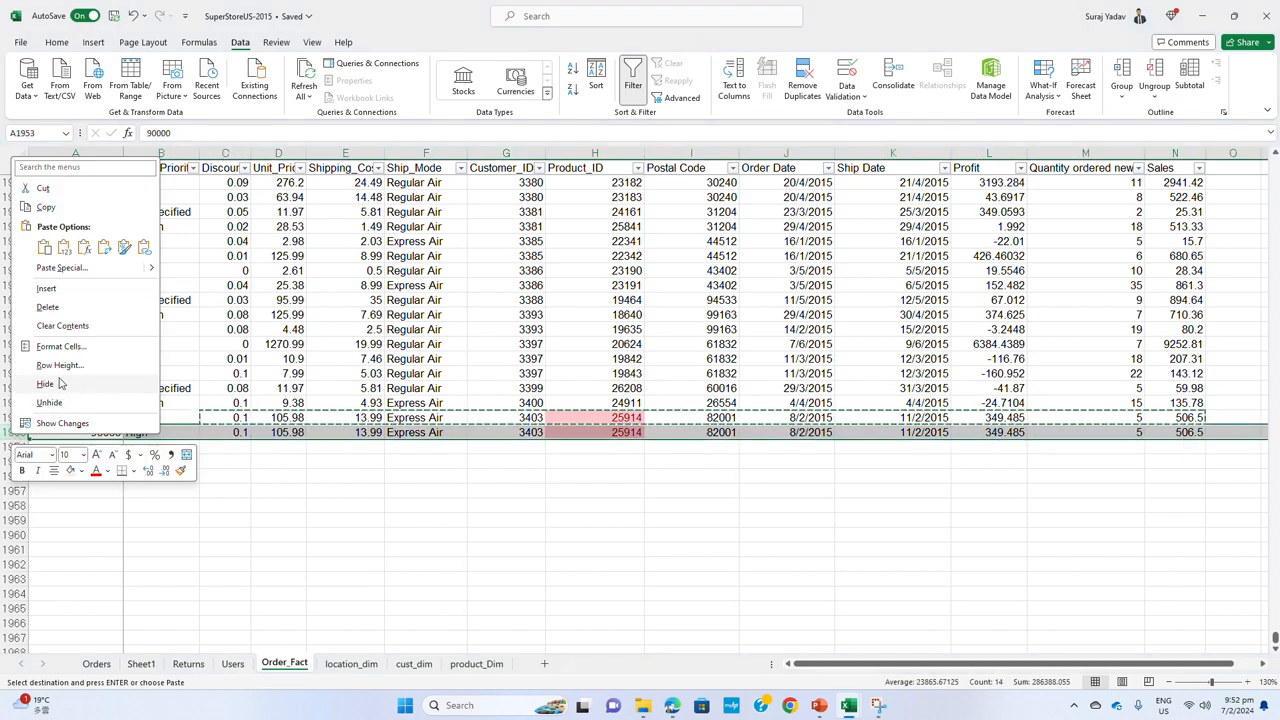
left_click(72, 308)
left_click(755, 432)
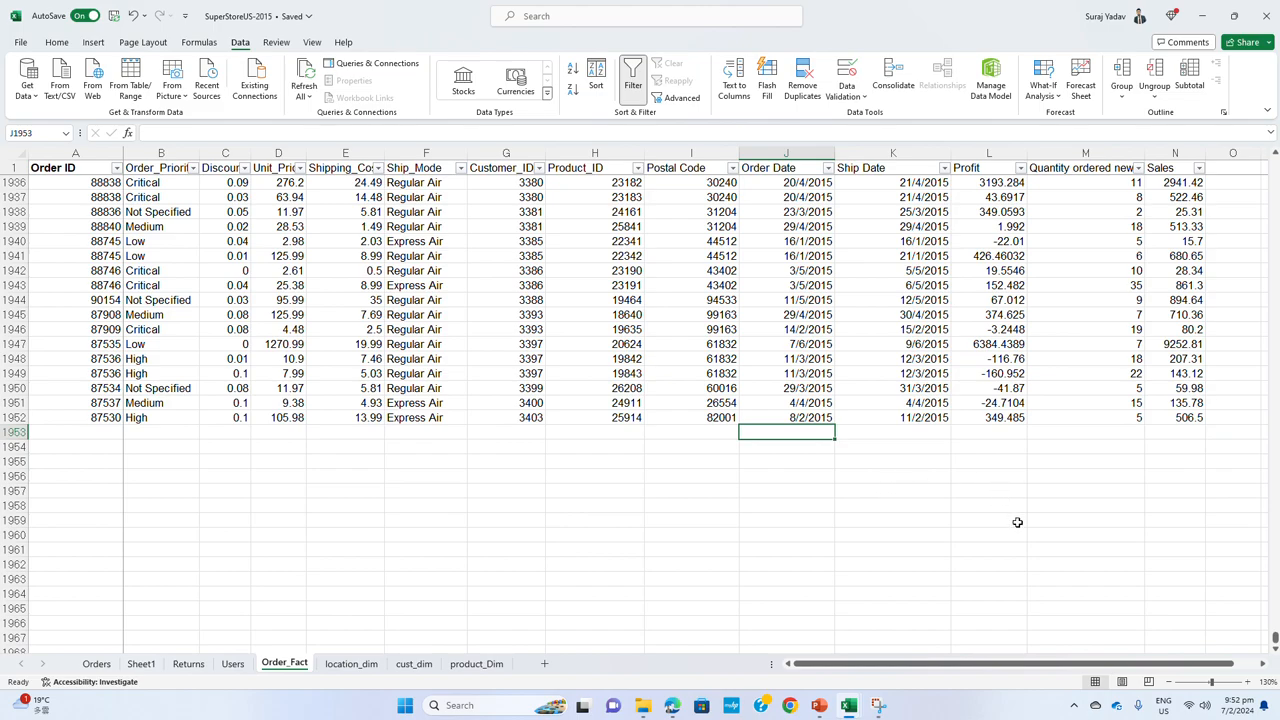
Review the Order_Fact table back to its first row and the product_Dim, cust_dim and location_dim sheets
scroll(985, 440, "up", 20)
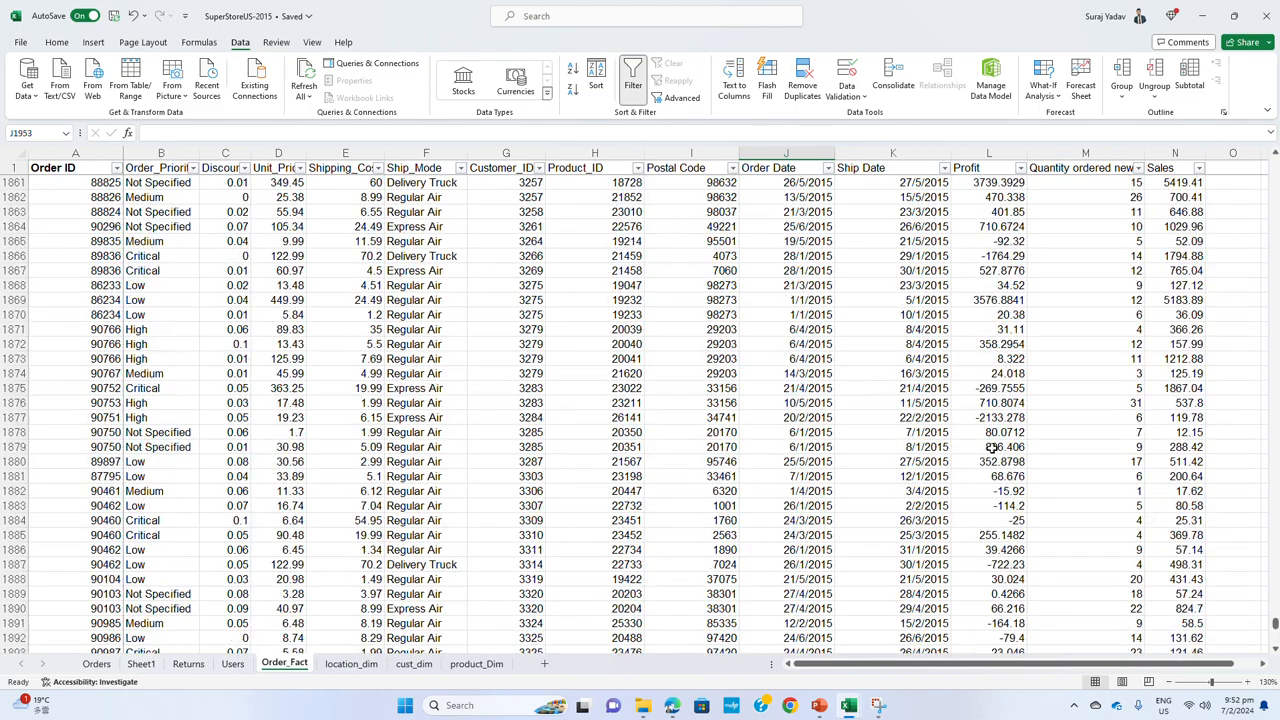
scroll(990, 448, "up", 20)
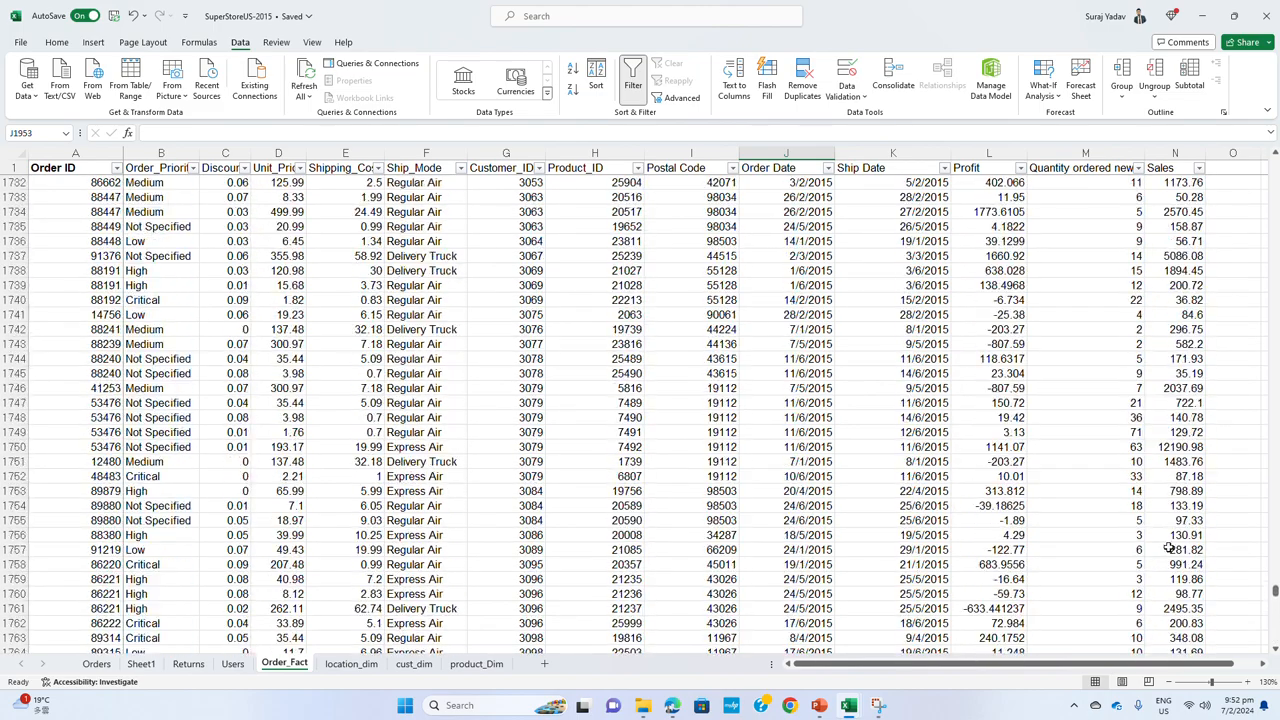
left_click_drag(1275, 592, 1258, 192)
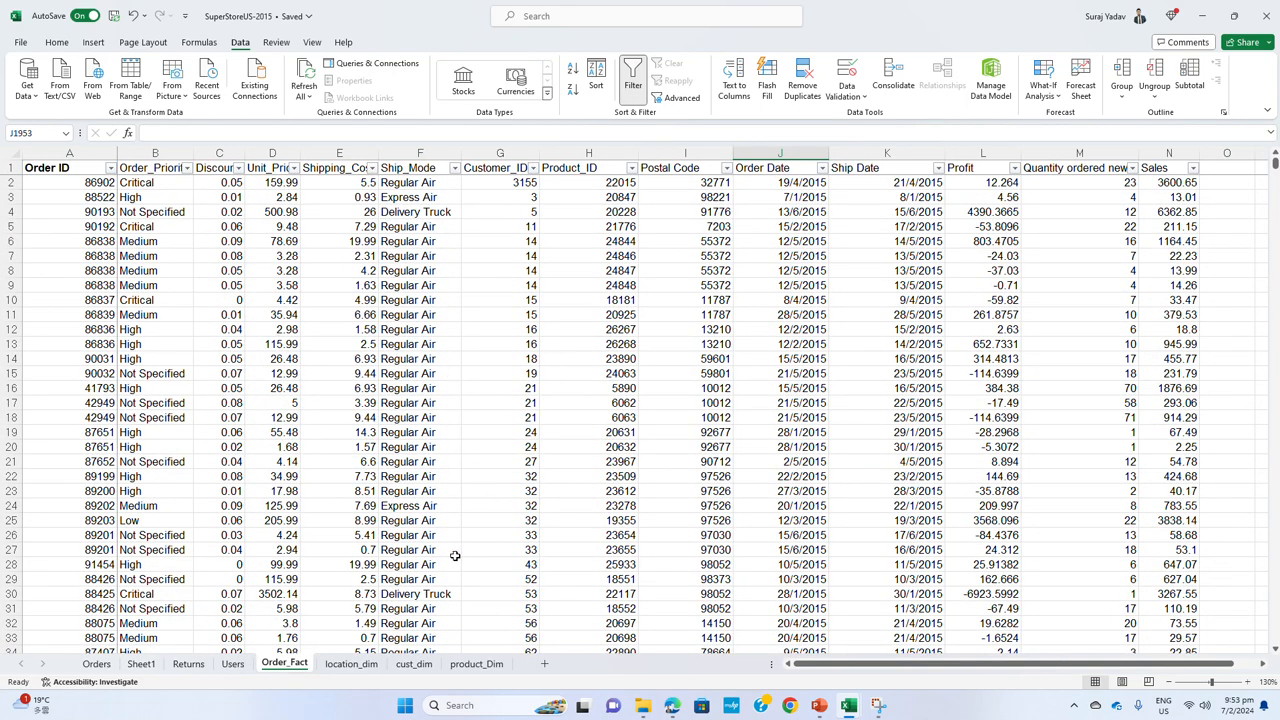
left_click(459, 668)
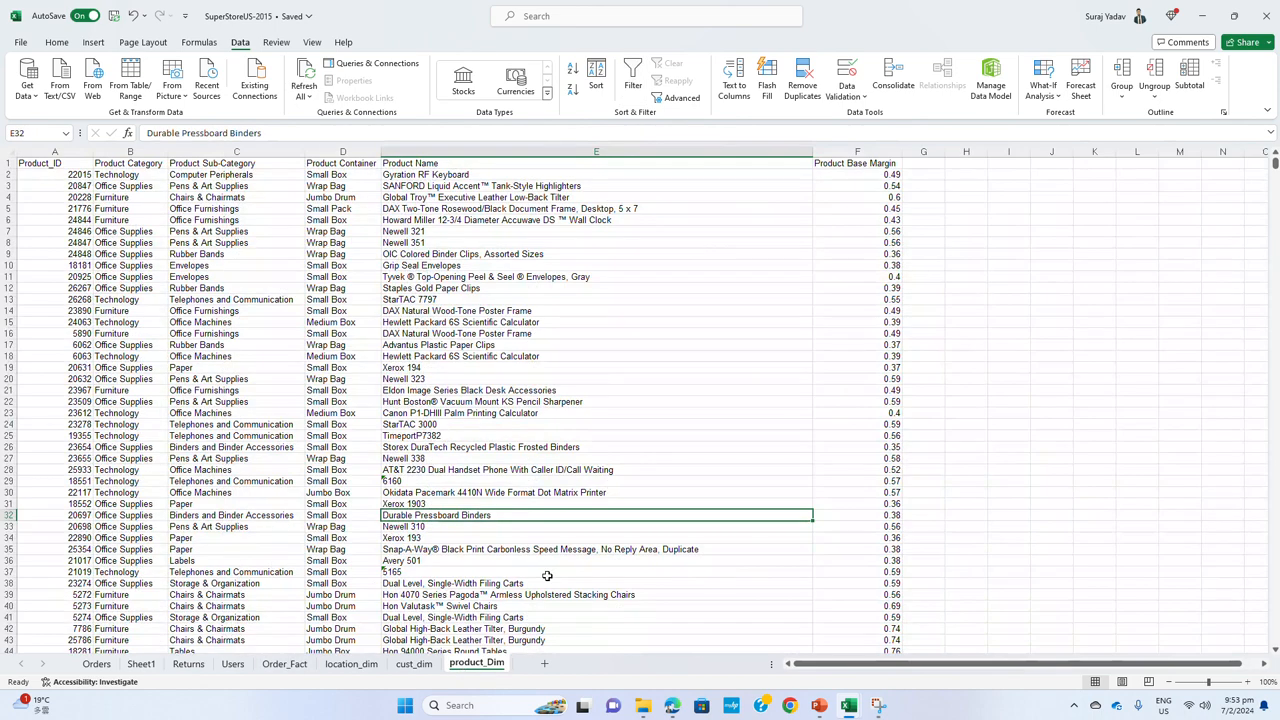
left_click(412, 665)
left_click(345, 665)
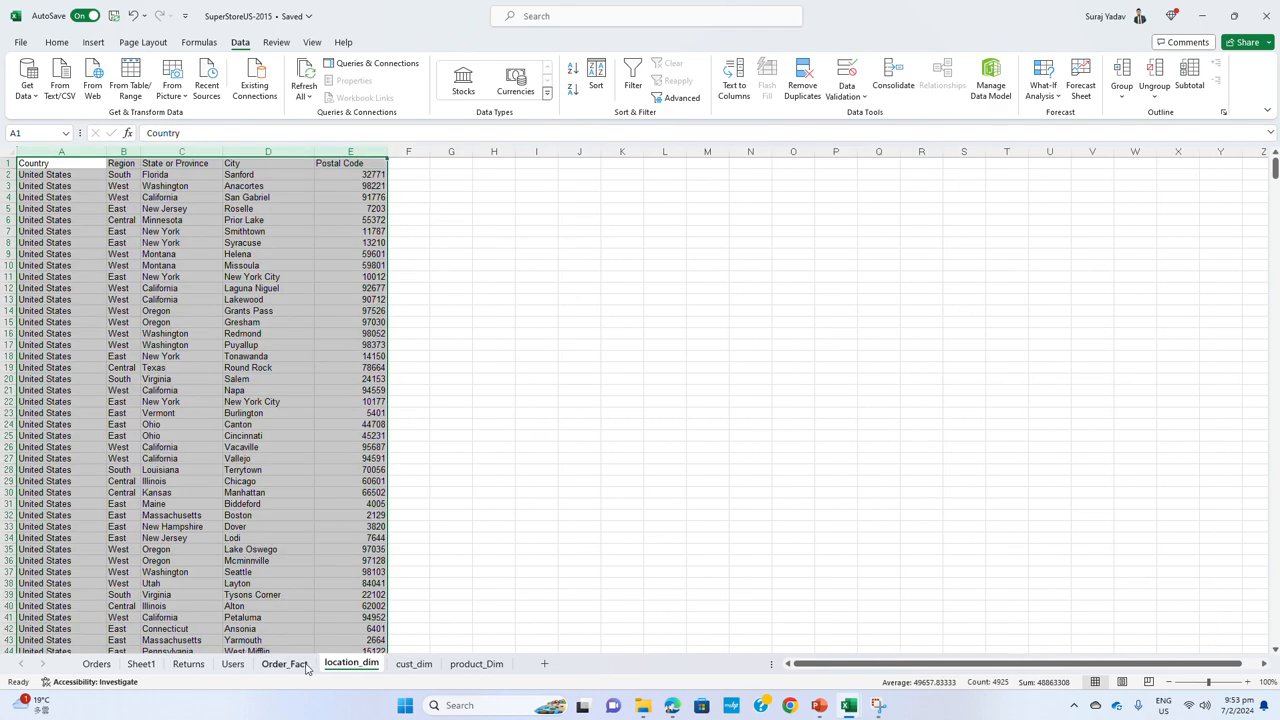
left_click(300, 665)
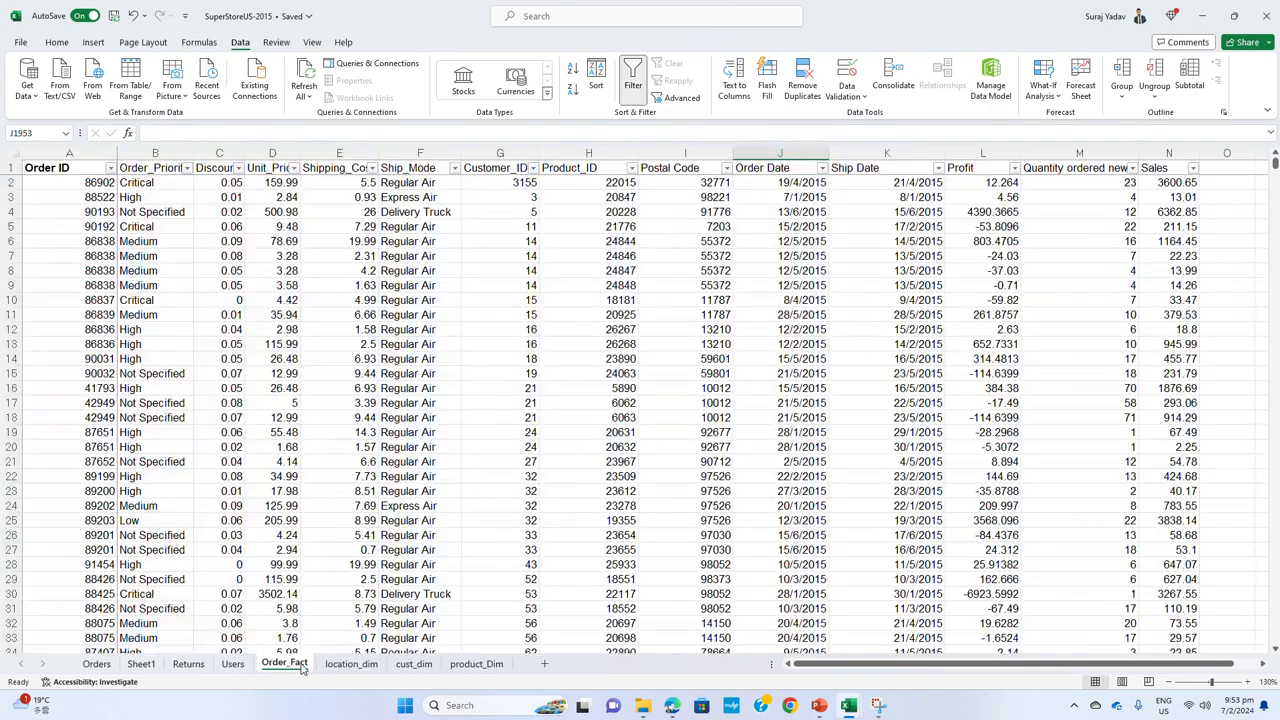
Rename Sheet1, which holds the table relationship diagram, as Star_Schema
left_click(232, 665)
left_click(141, 664)
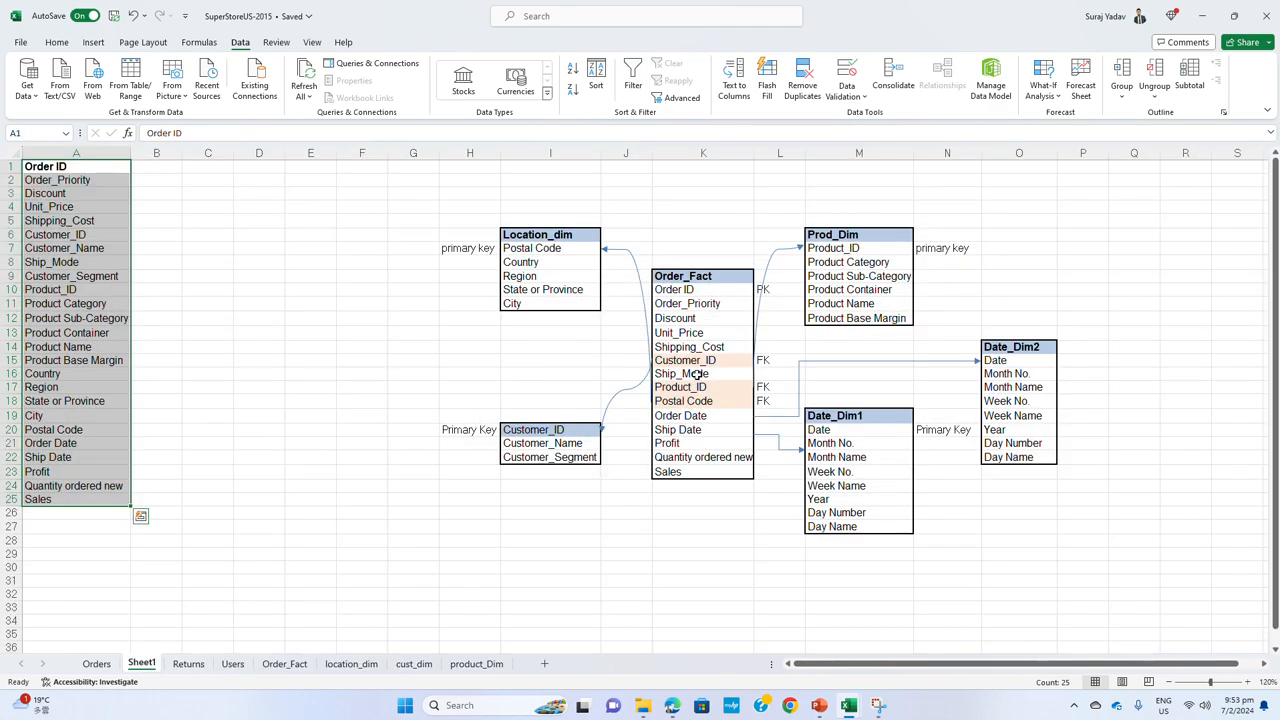
double_click(143, 665)
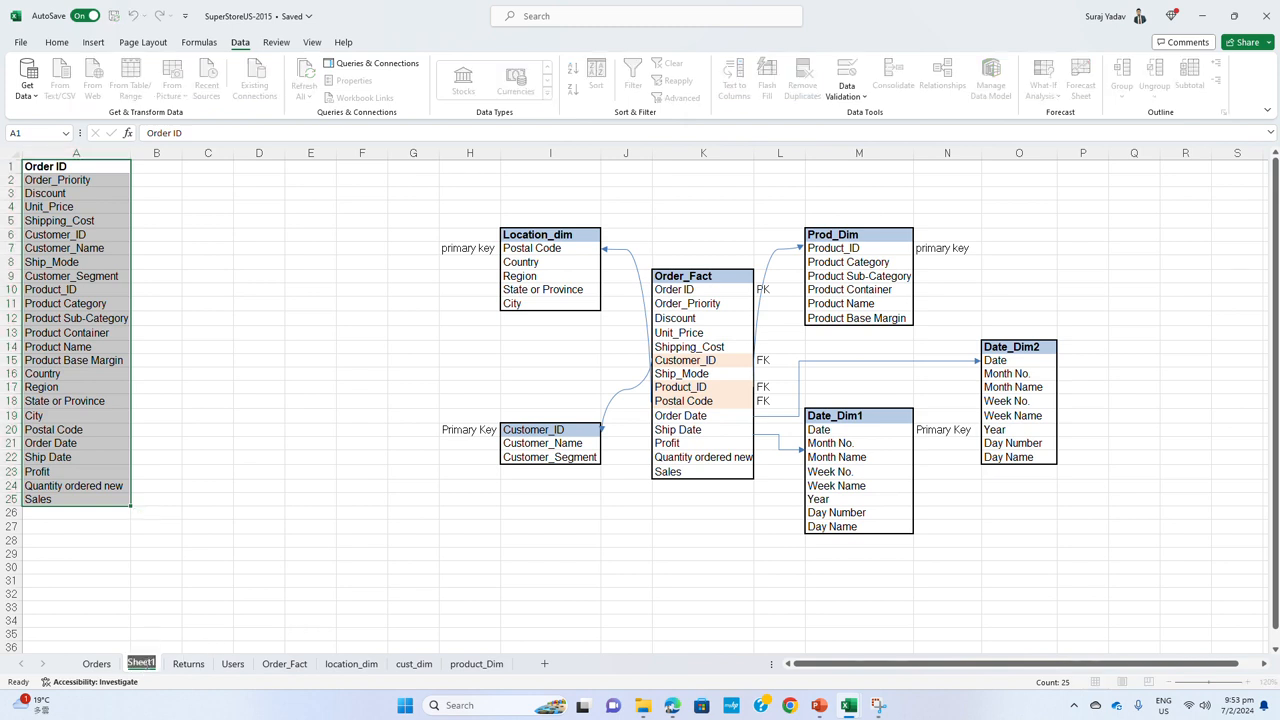
type("Star ")
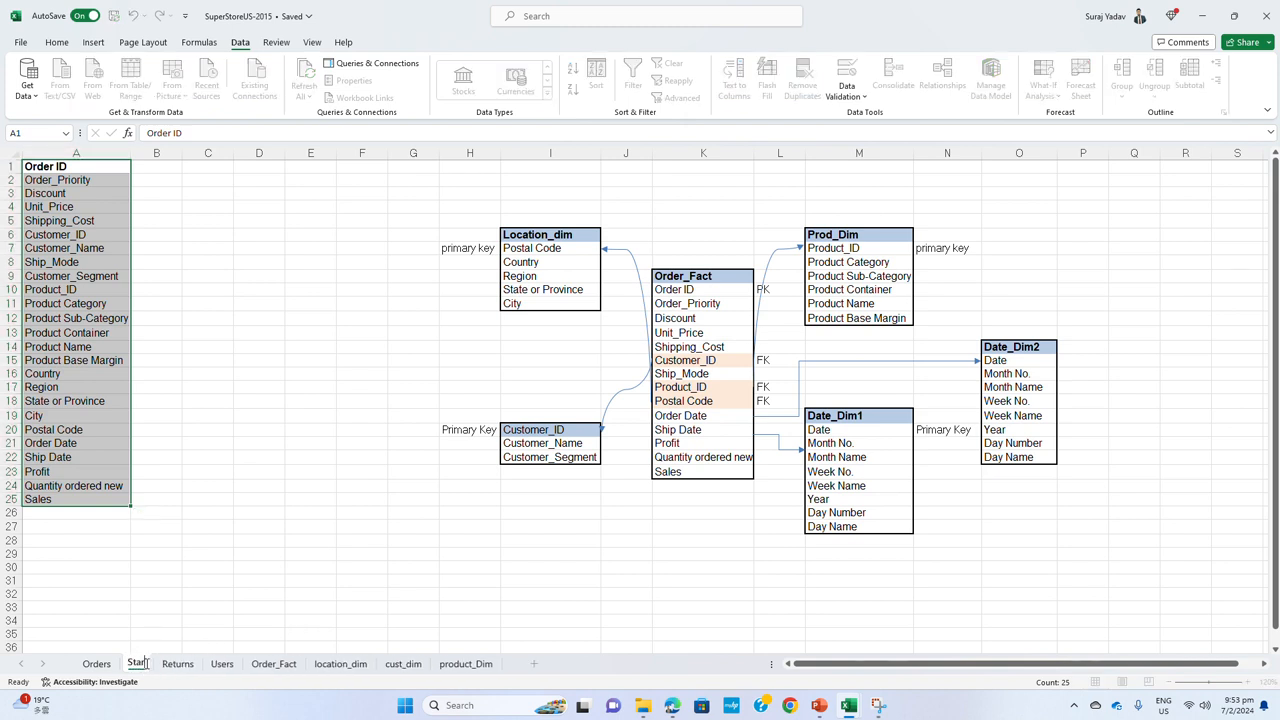
type("Schema")
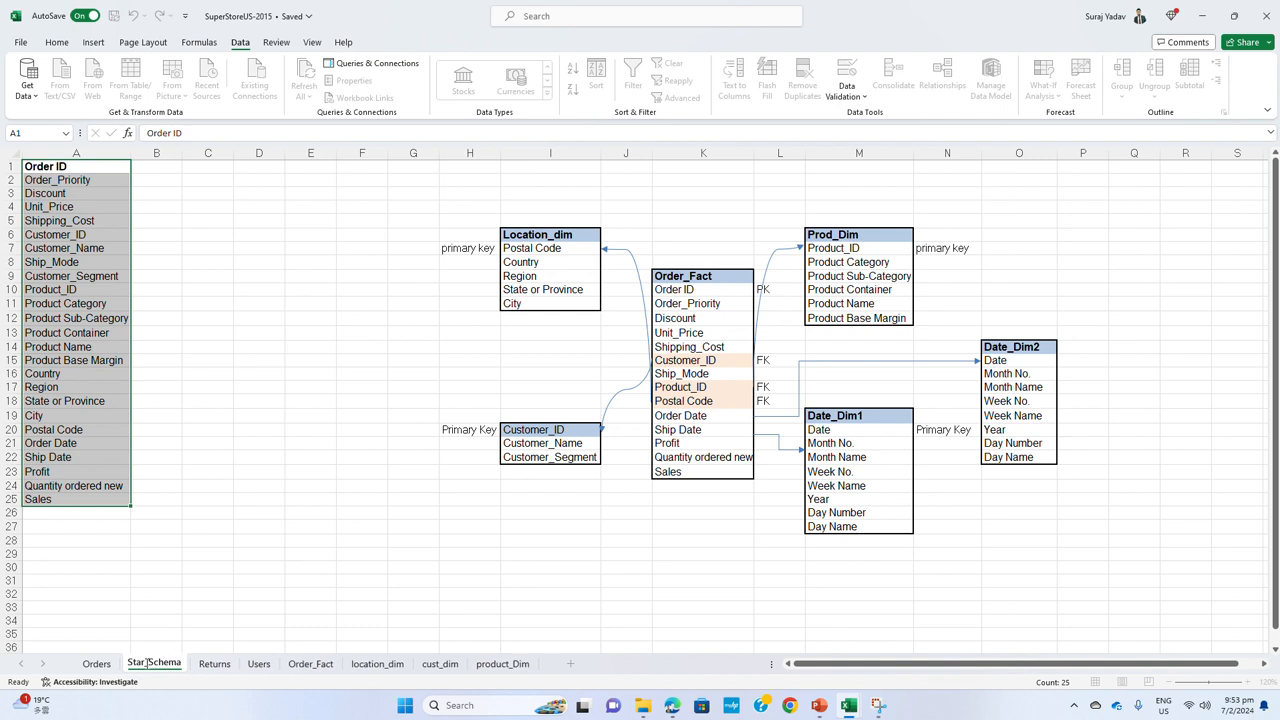
key("Return")
left_click(470, 594)
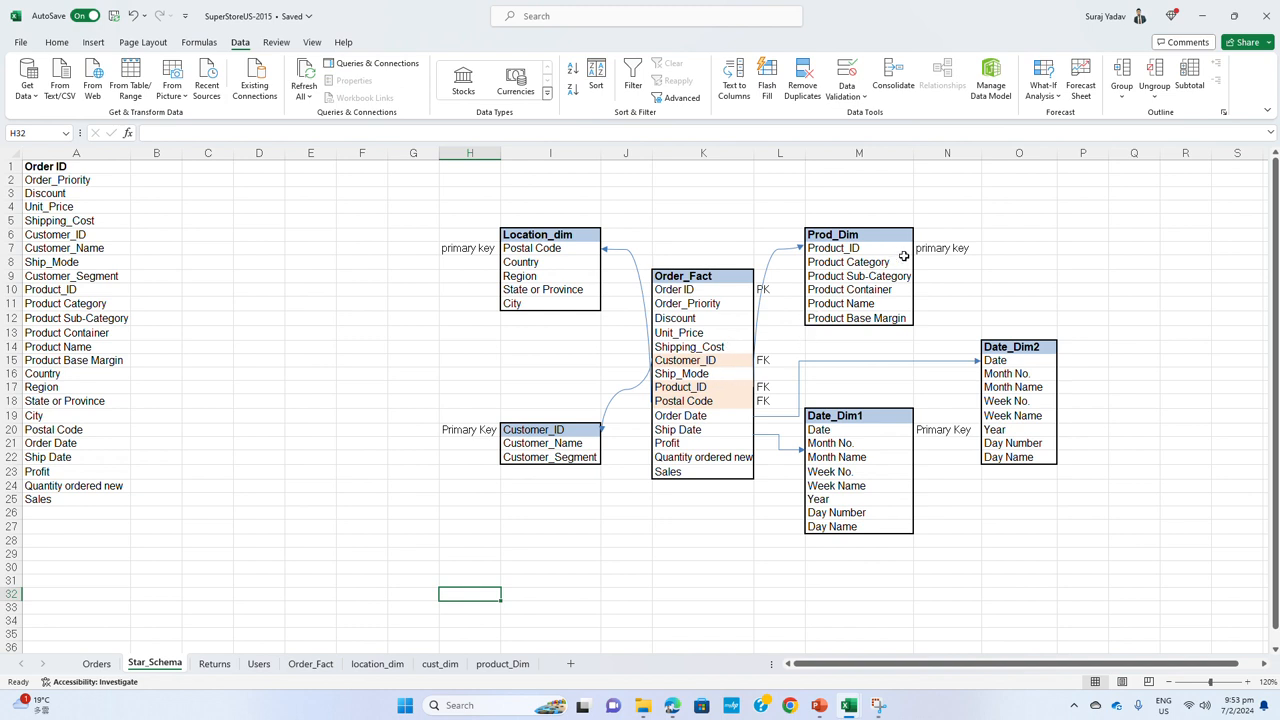
Copy the Product Sub-Category field name from Prod_Dim into cell O6 and widen column O to fit it
left_click(872, 262)
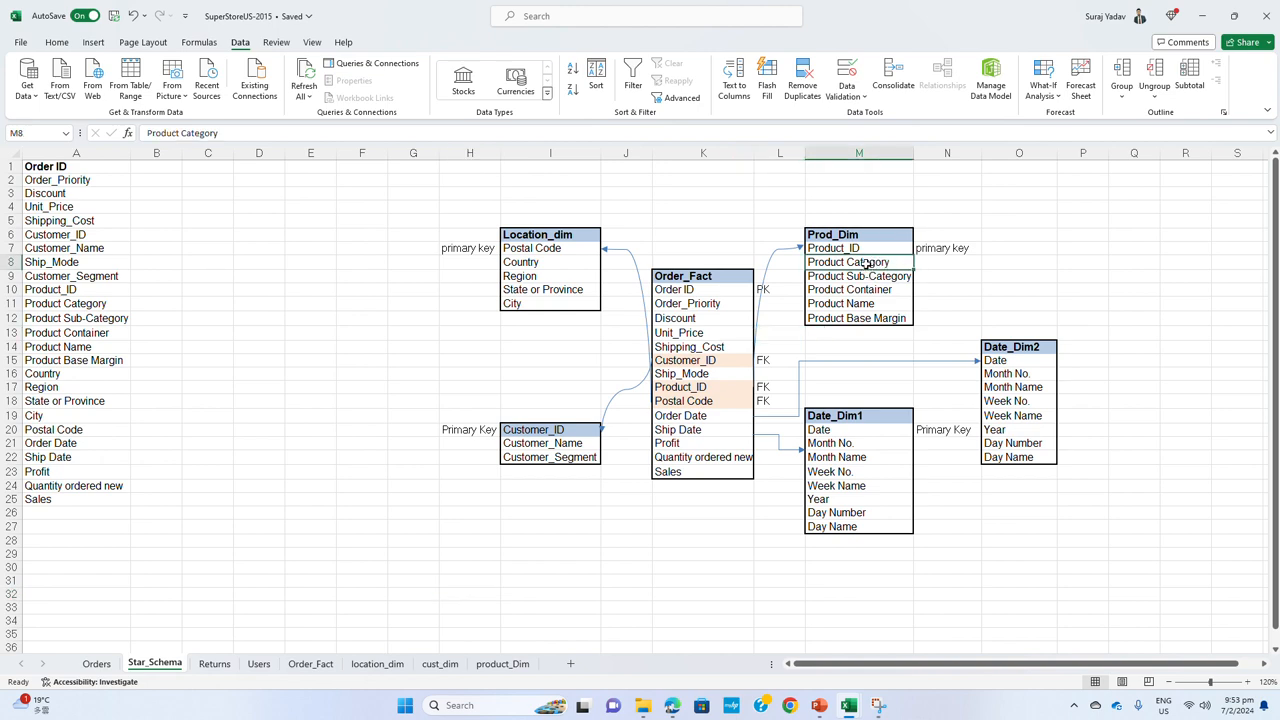
scroll(832, 369, "down", 2)
scroll(866, 276, "up", 2)
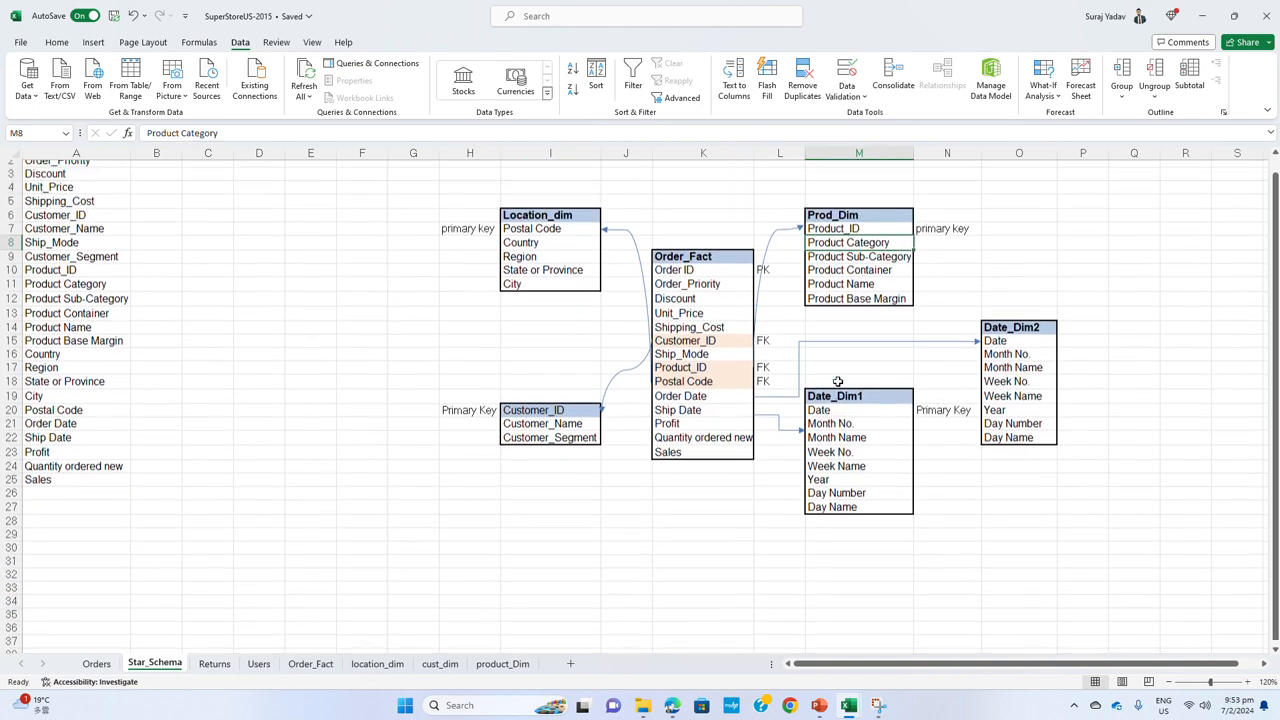
left_click(873, 276)
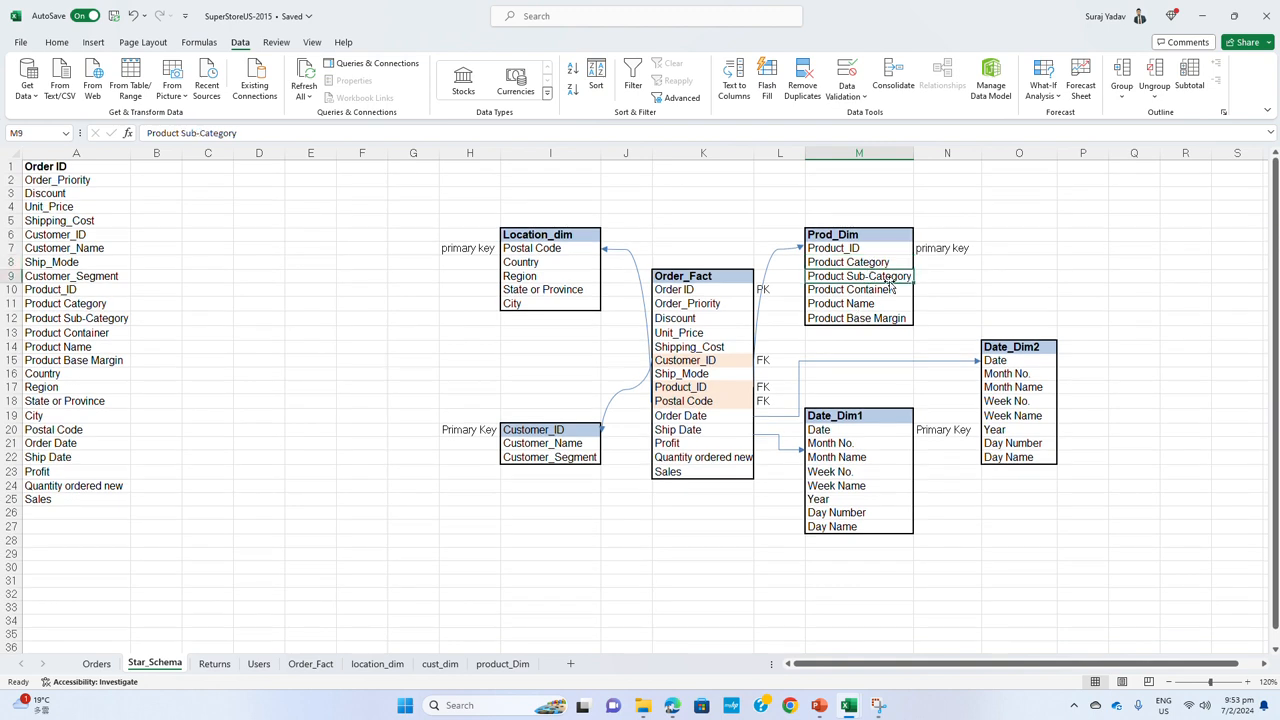
key("ctrl+c")
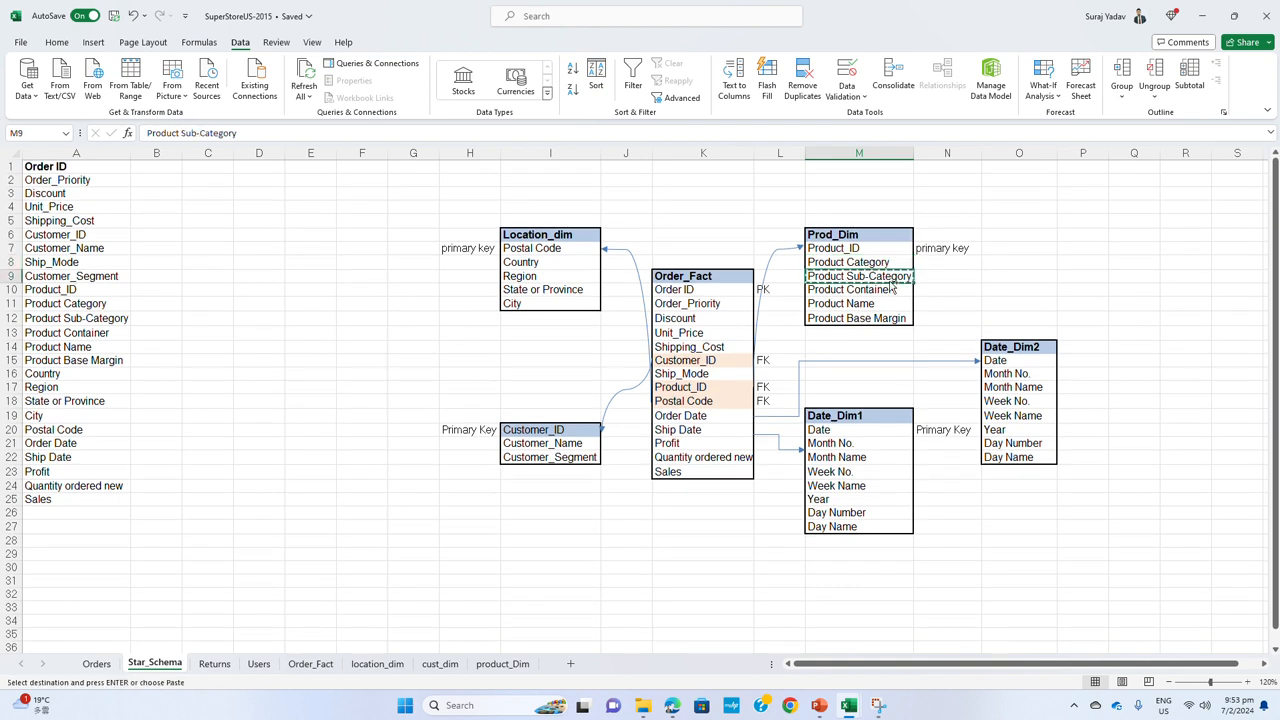
left_click(1019, 234)
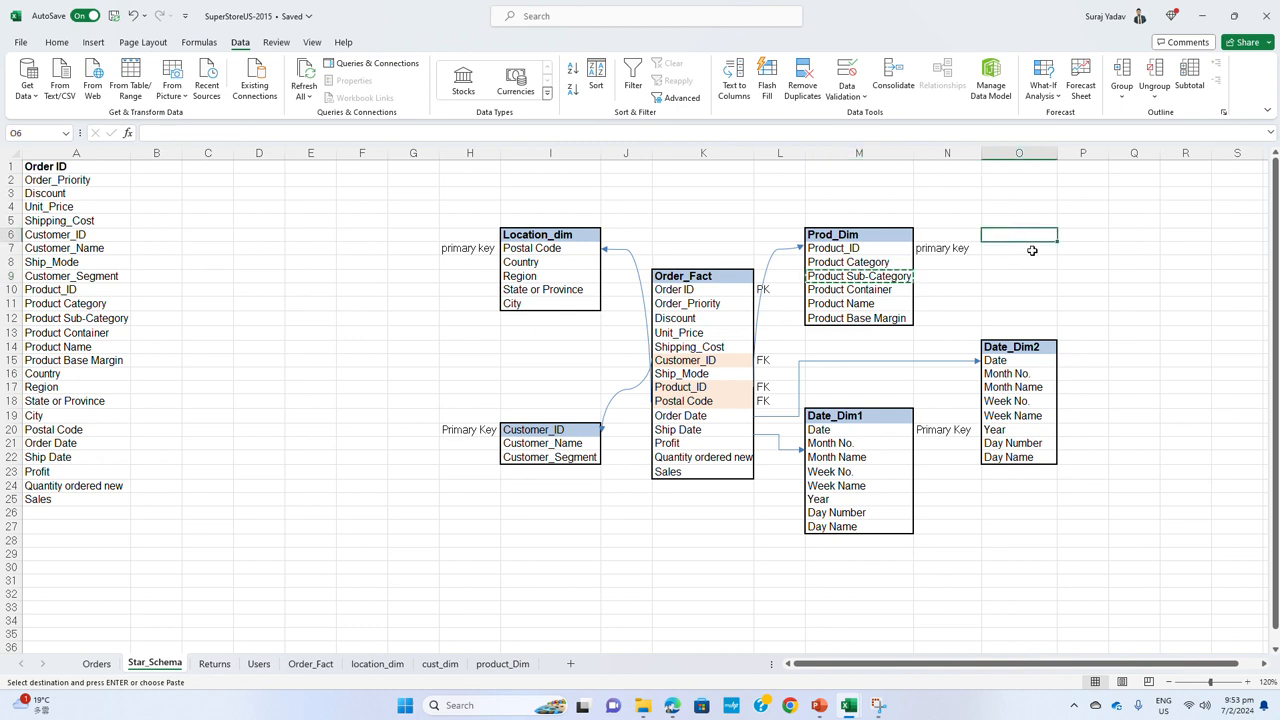
key("ctrl+v")
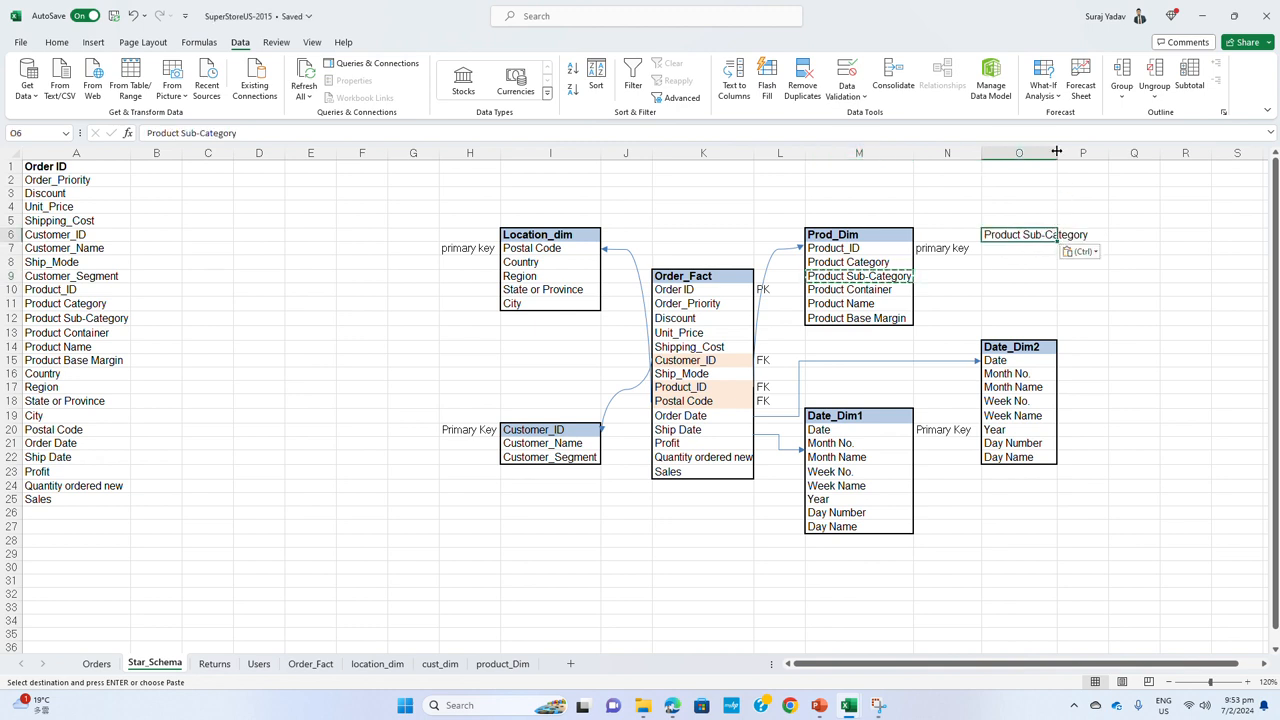
left_click_drag(1058, 152, 1106, 158)
Enter the placeholder fields info1 and info2 in cells O7 and O8 under Product Sub-Category
left_click(1075, 257)
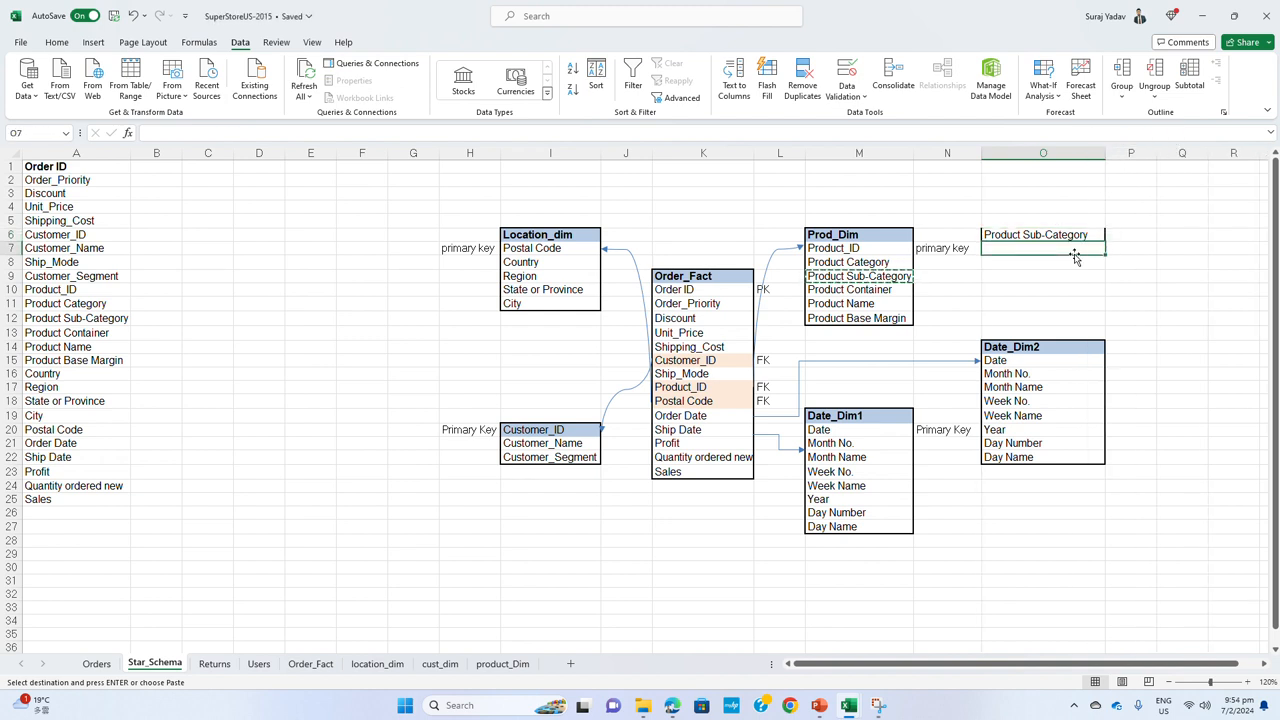
type("info1")
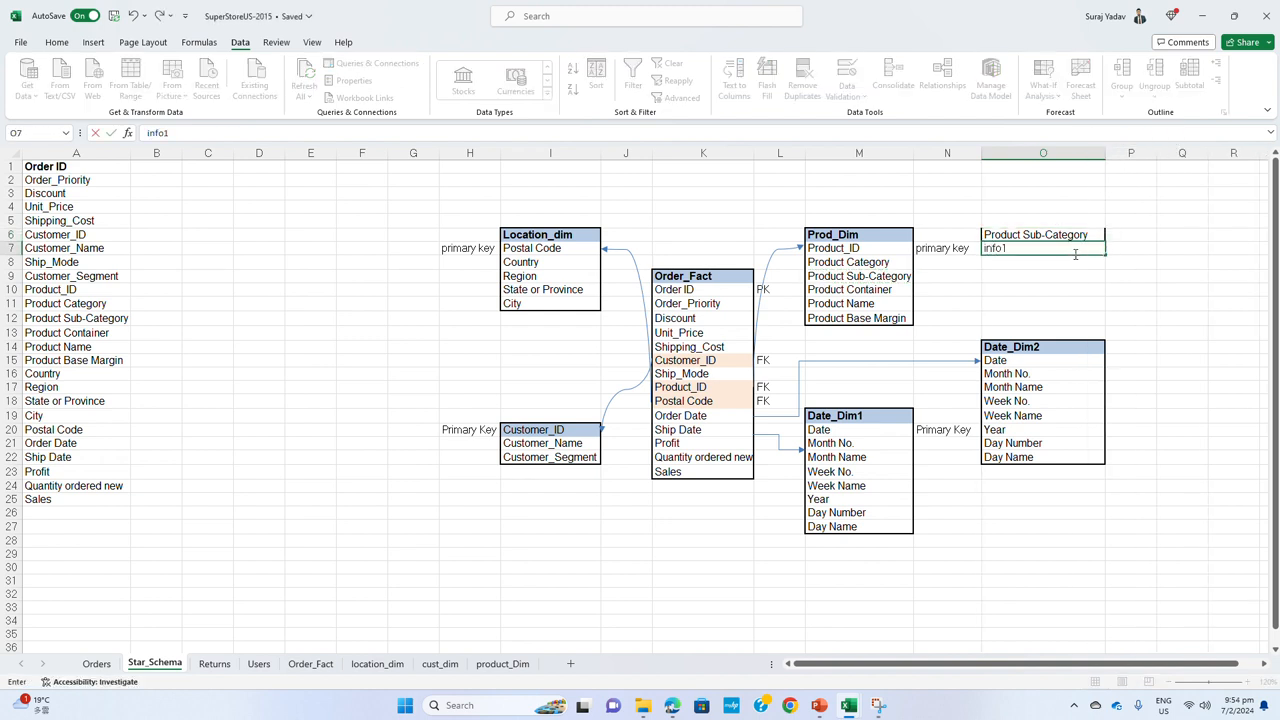
key("Return")
type("info1")
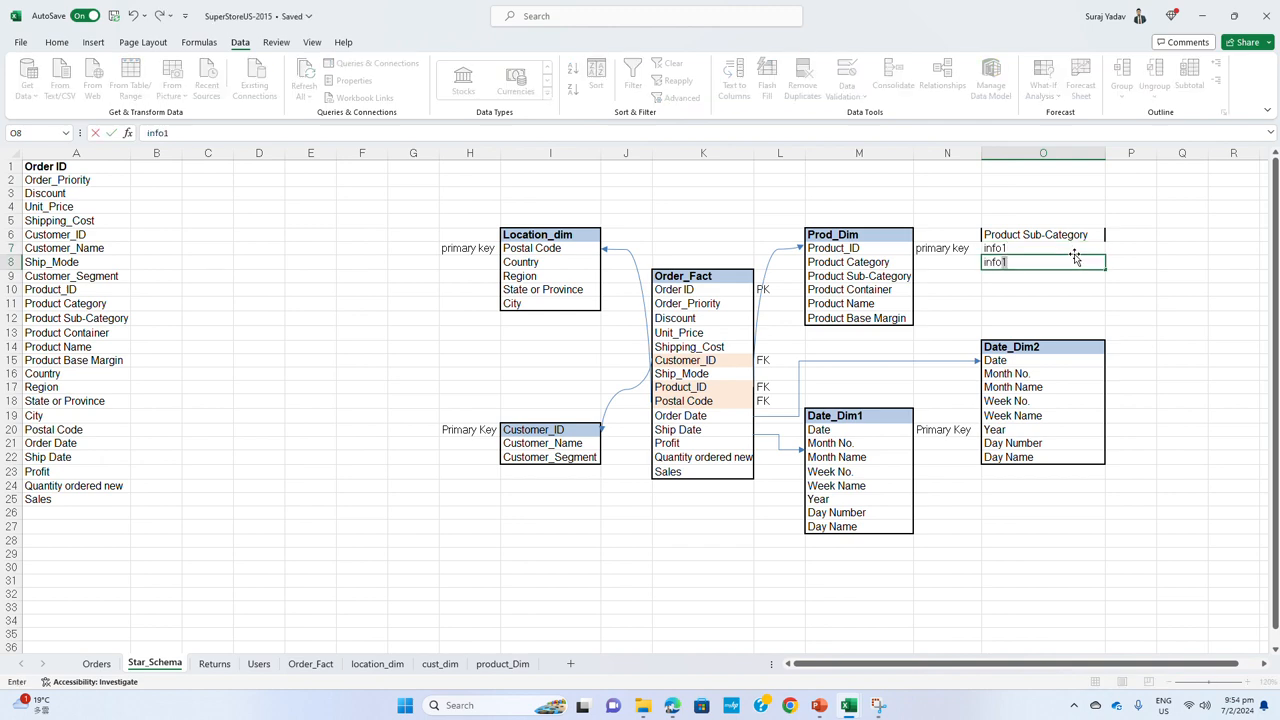
key("BackSpace")
type("2")
key("Return")
left_click(1040, 235)
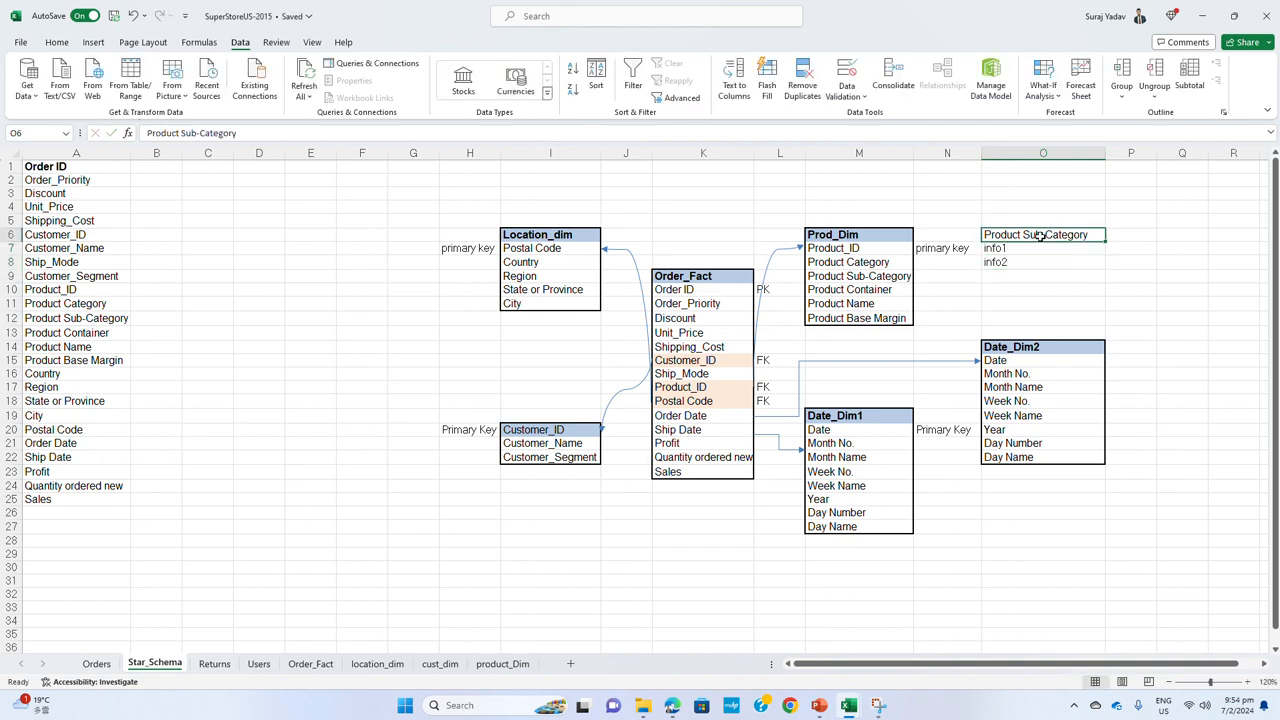
left_click_drag(1015, 240, 1022, 290)
left_click(1027, 237)
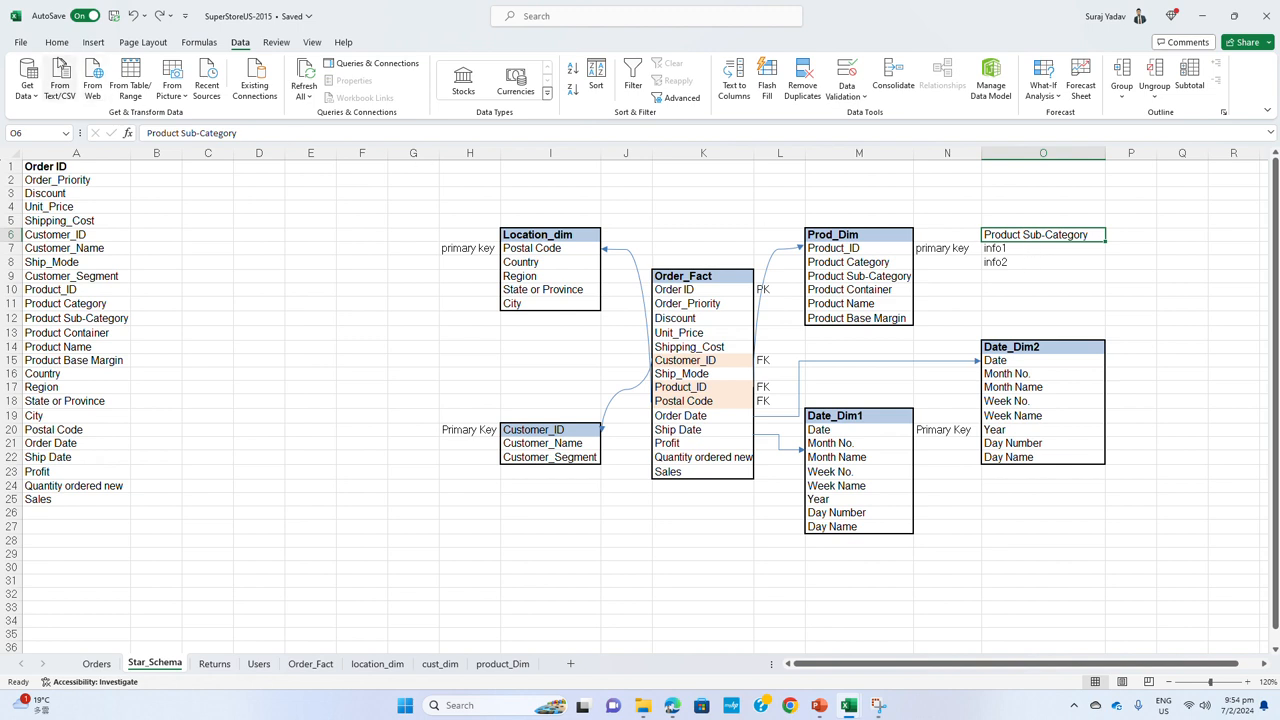
Enter the table title Prod_sub_Dim in cell O5 above the Product Sub-Category field
left_click(1010, 220)
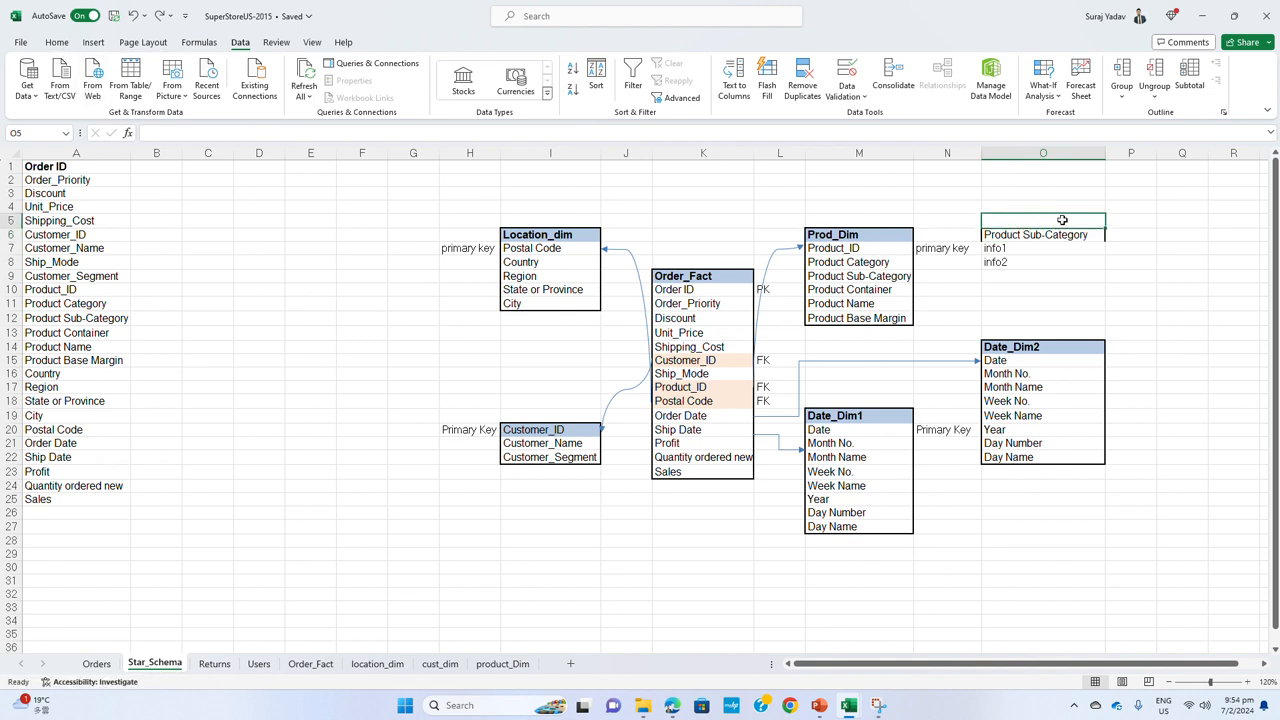
type("Prod")
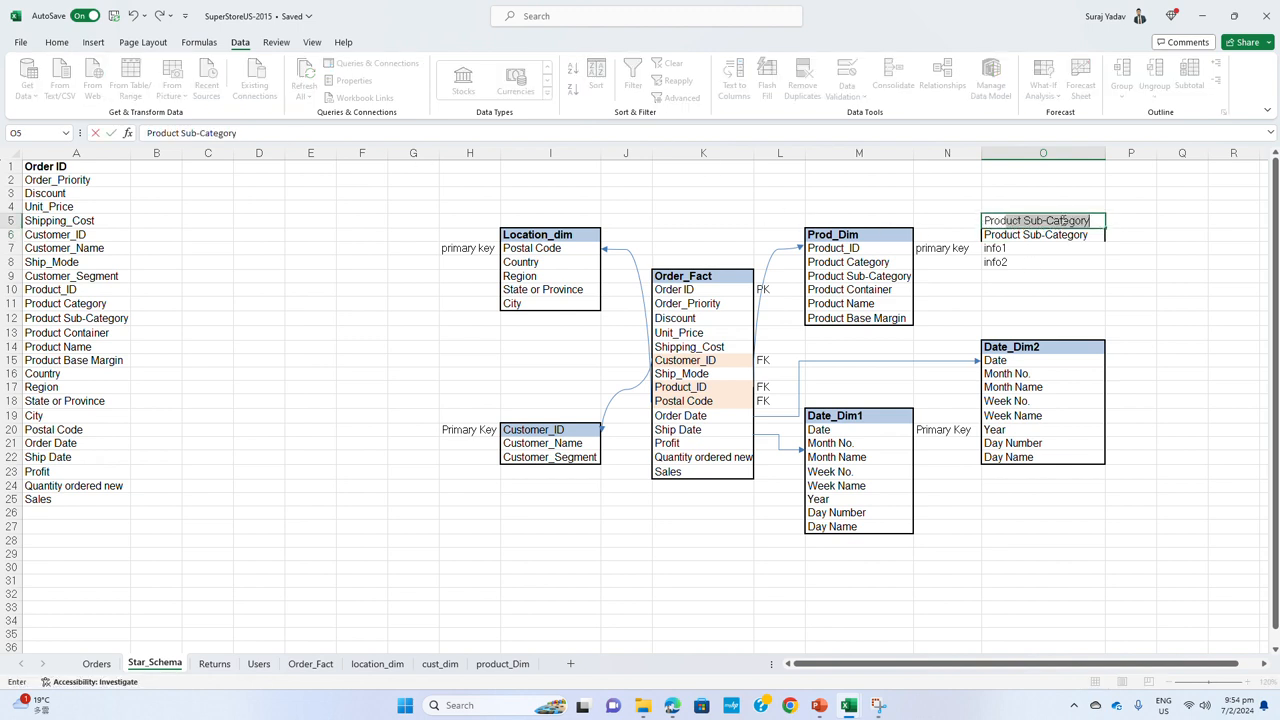
type("_sub")
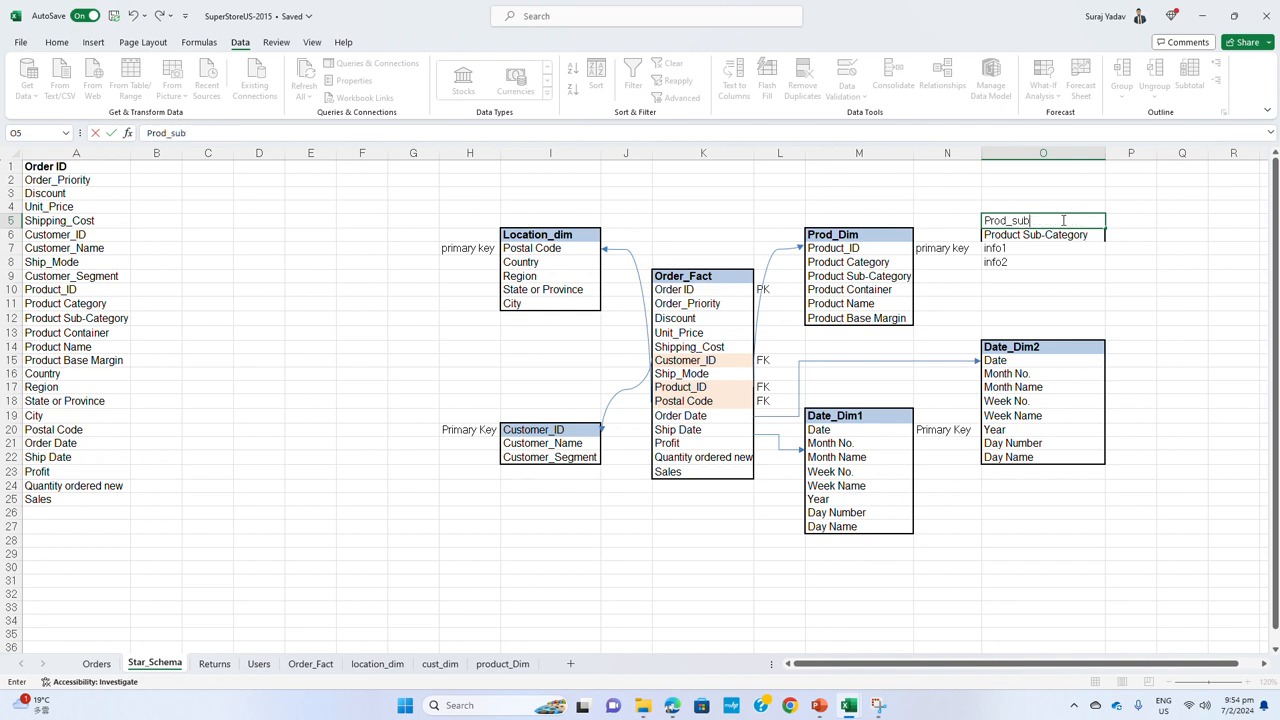
type("_Dim")
left_click(1018, 293)
left_click(1008, 248)
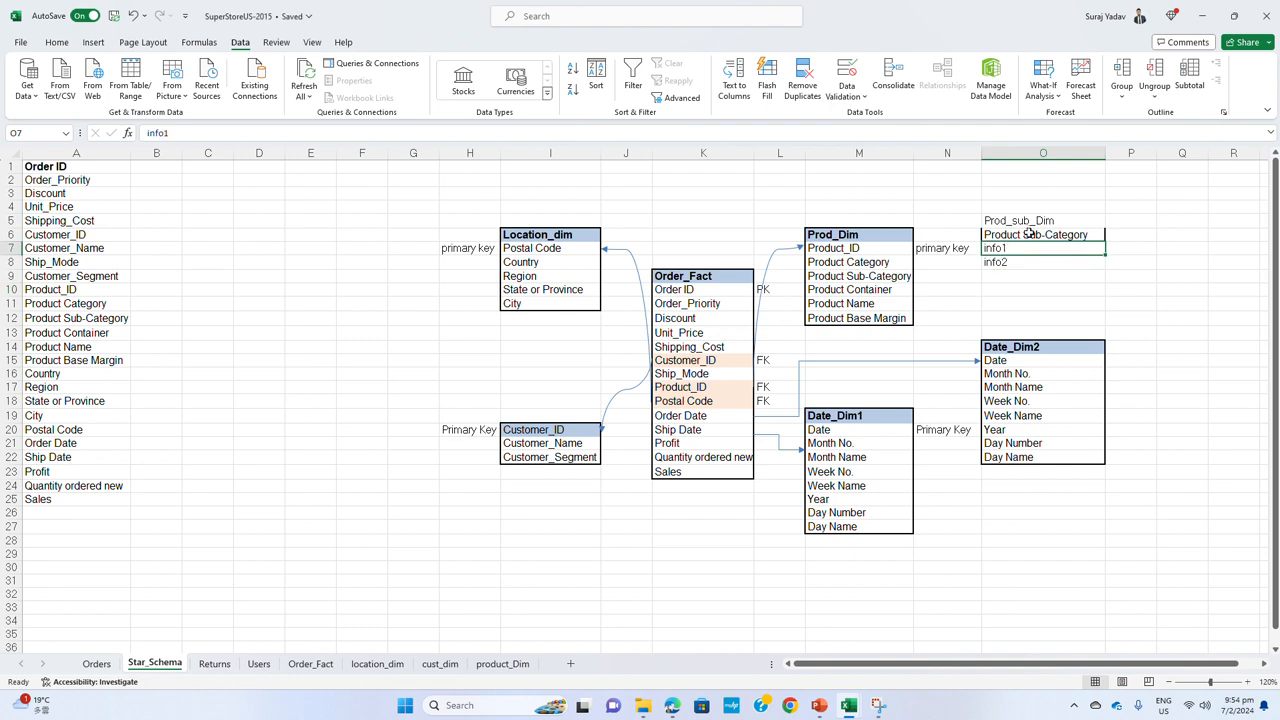
Label Product Sub-Category in the Prod_sub_Dim table as PK in the adjacent cell P6
left_click(1118, 232)
type("PK")
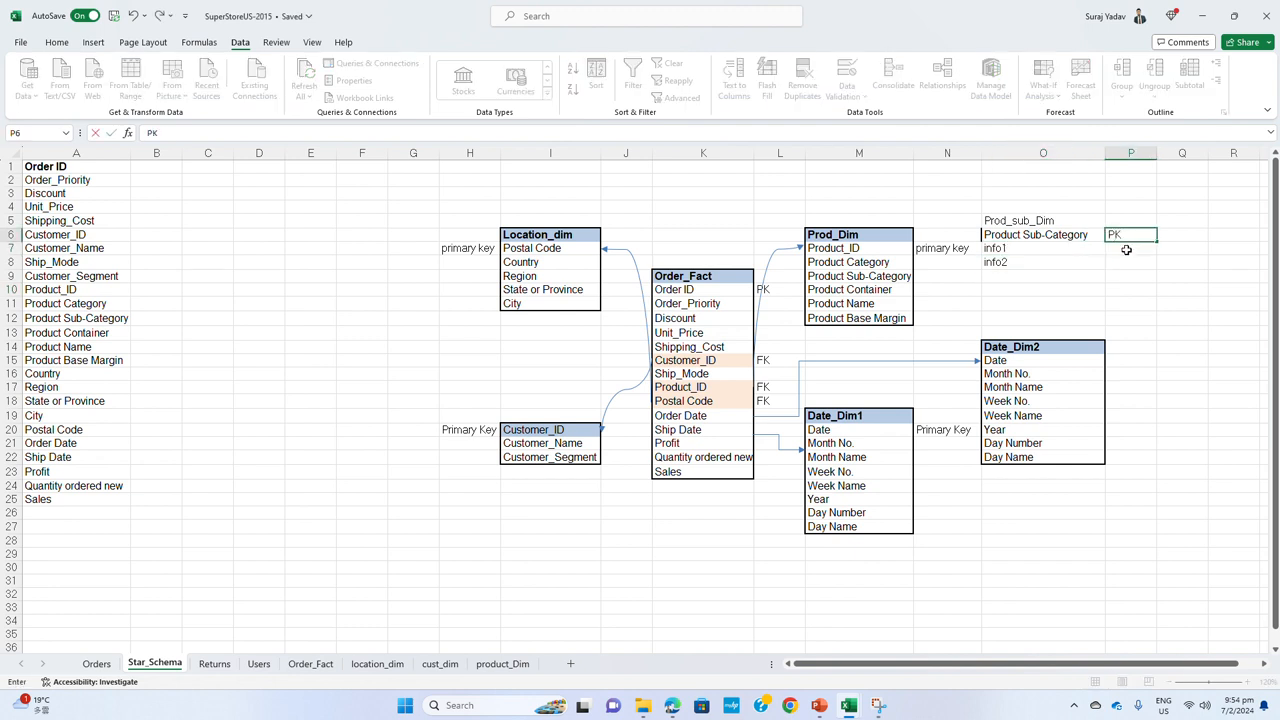
key("Return")
Apply an outside border around the Prod_sub_Dim table, covering cells O5 to O12
left_click_drag(1045, 220, 1051, 320)
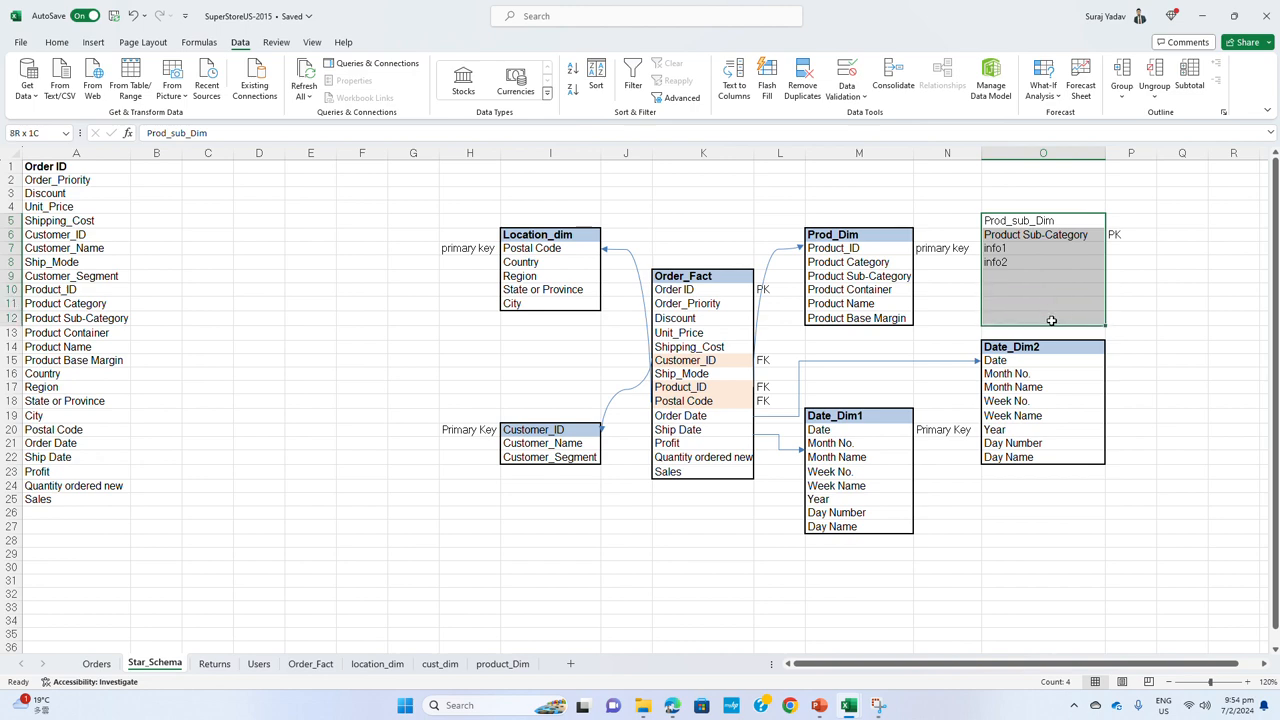
left_click(56, 42)
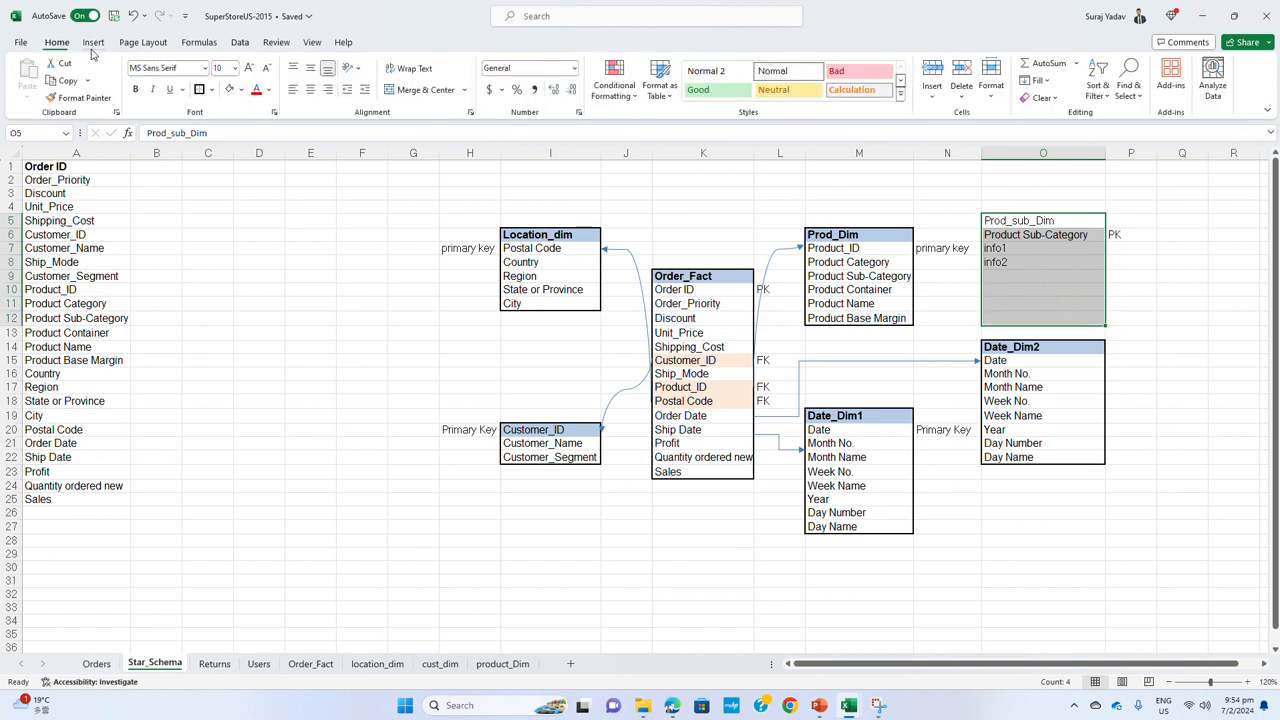
left_click(200, 89)
left_click(1062, 304)
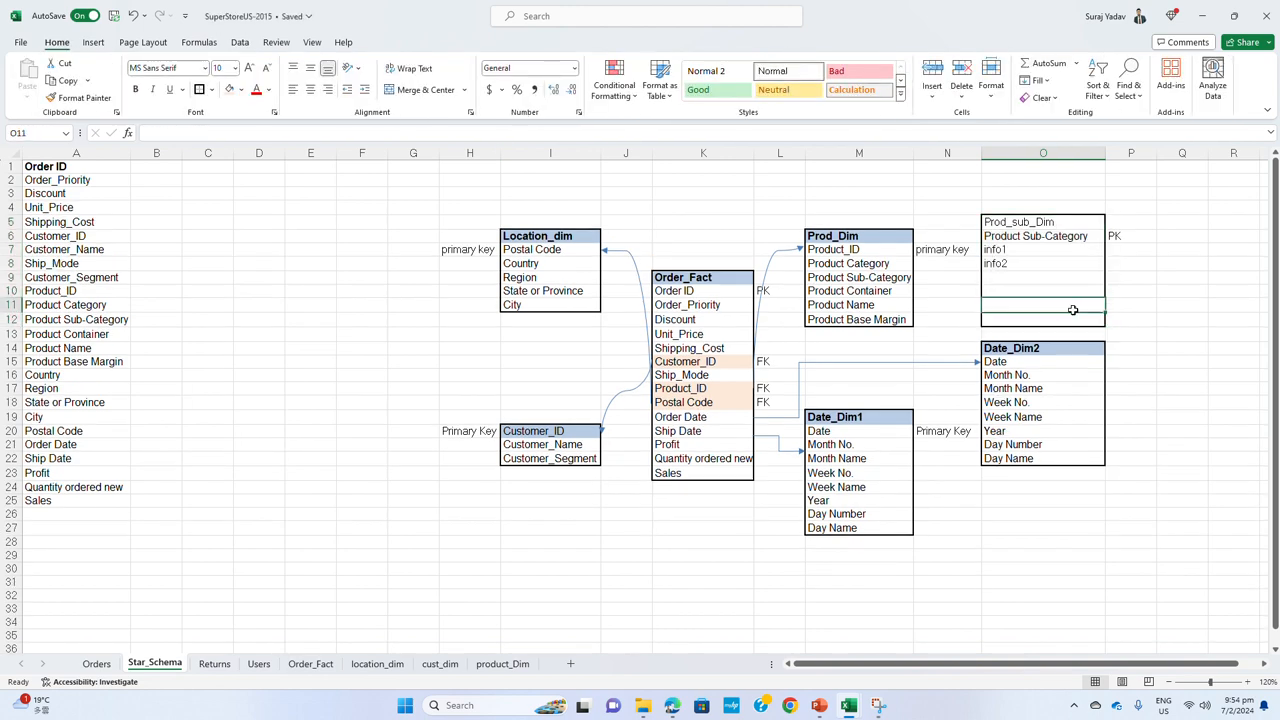
Examine how Product_ID in Order_Fact relates to Prod_Dim and the Product Sub-Category key of Prod_sub_Dim
left_click(659, 350)
left_click_drag(693, 280, 700, 458)
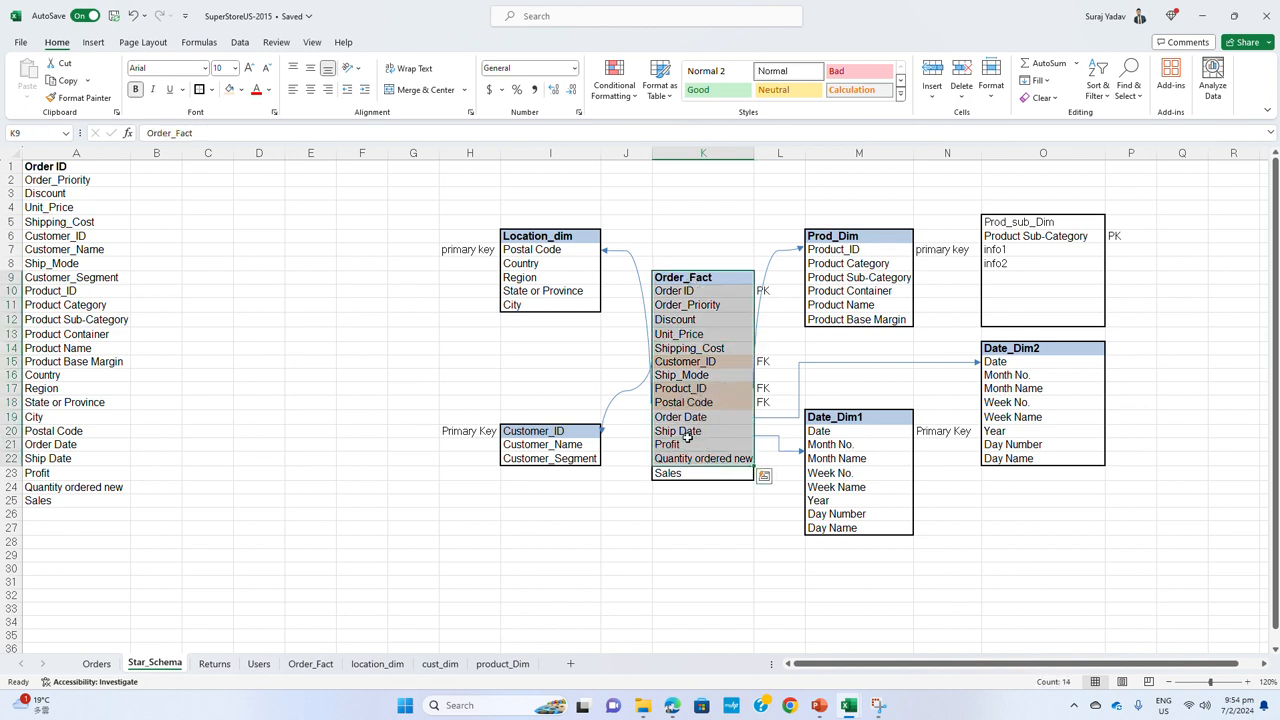
left_click(697, 390)
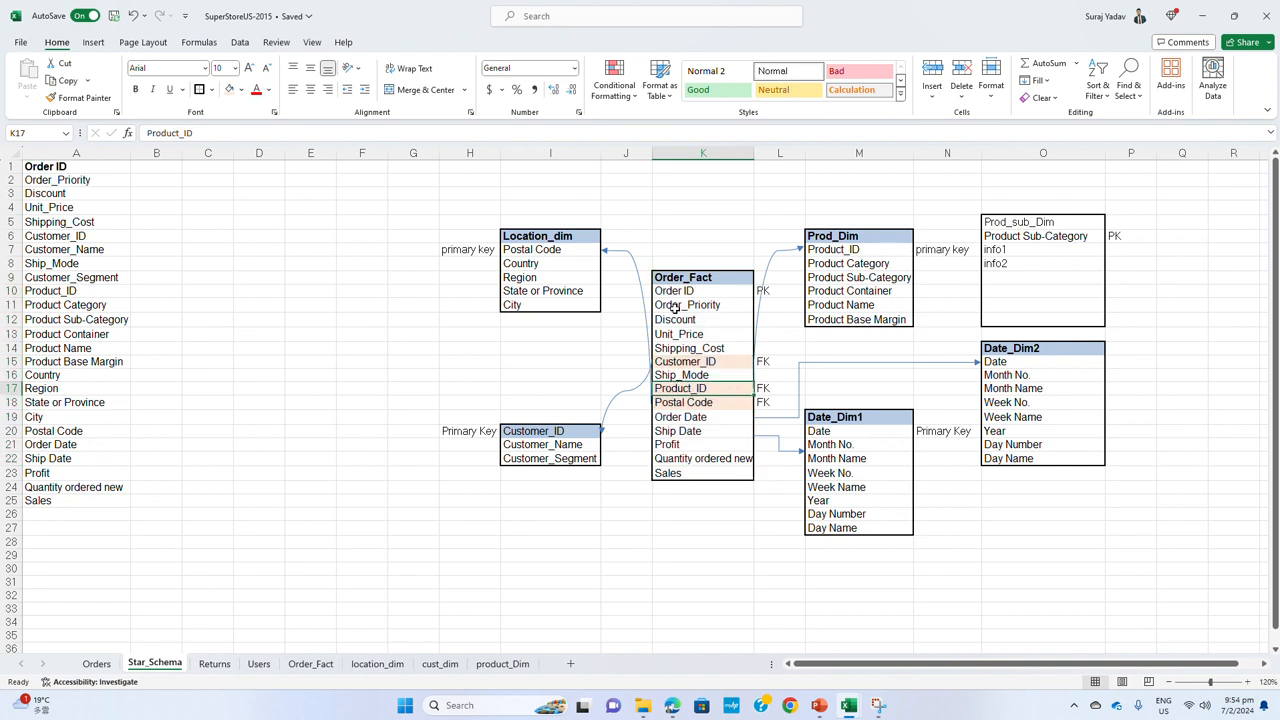
left_click(1055, 235)
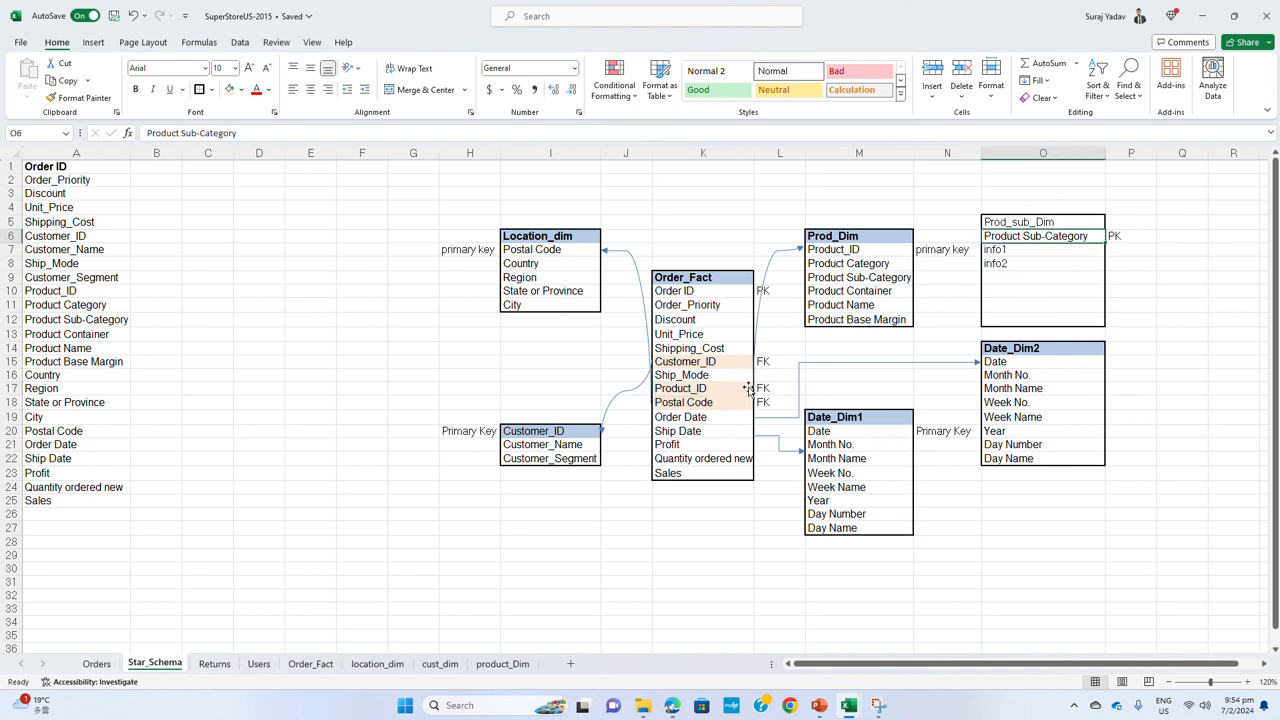
left_click(706, 389)
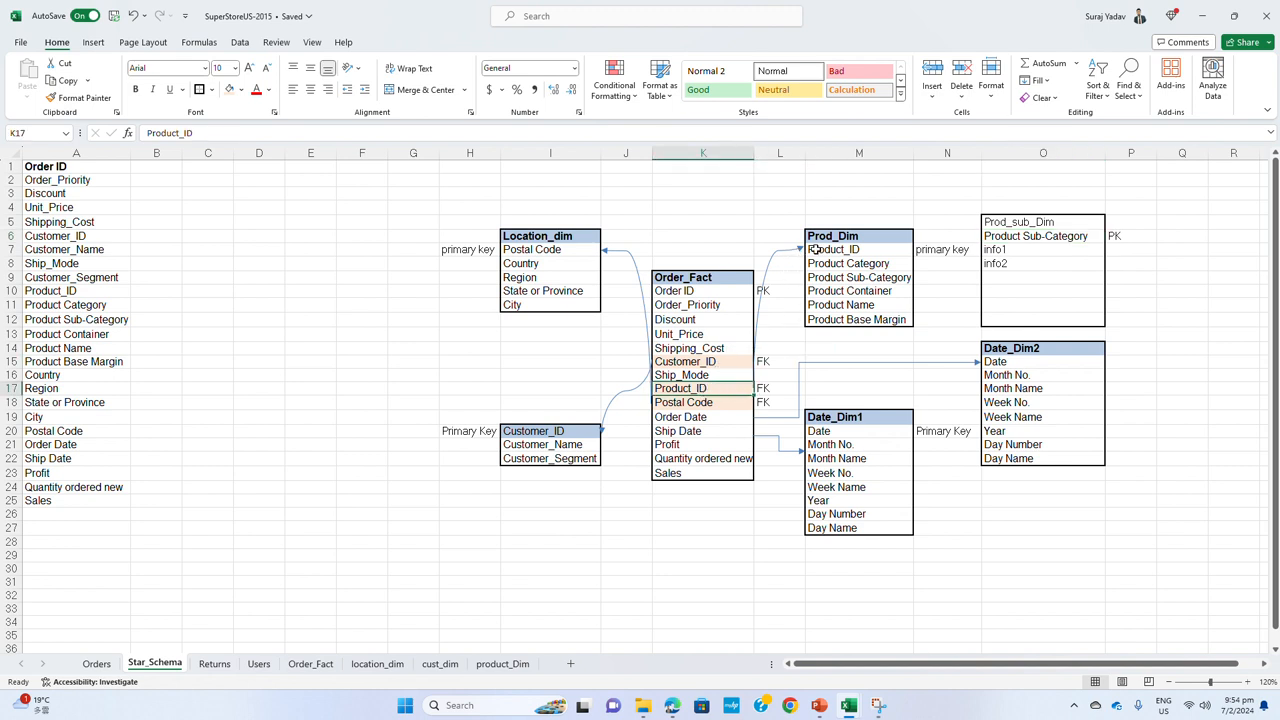
left_click(866, 240)
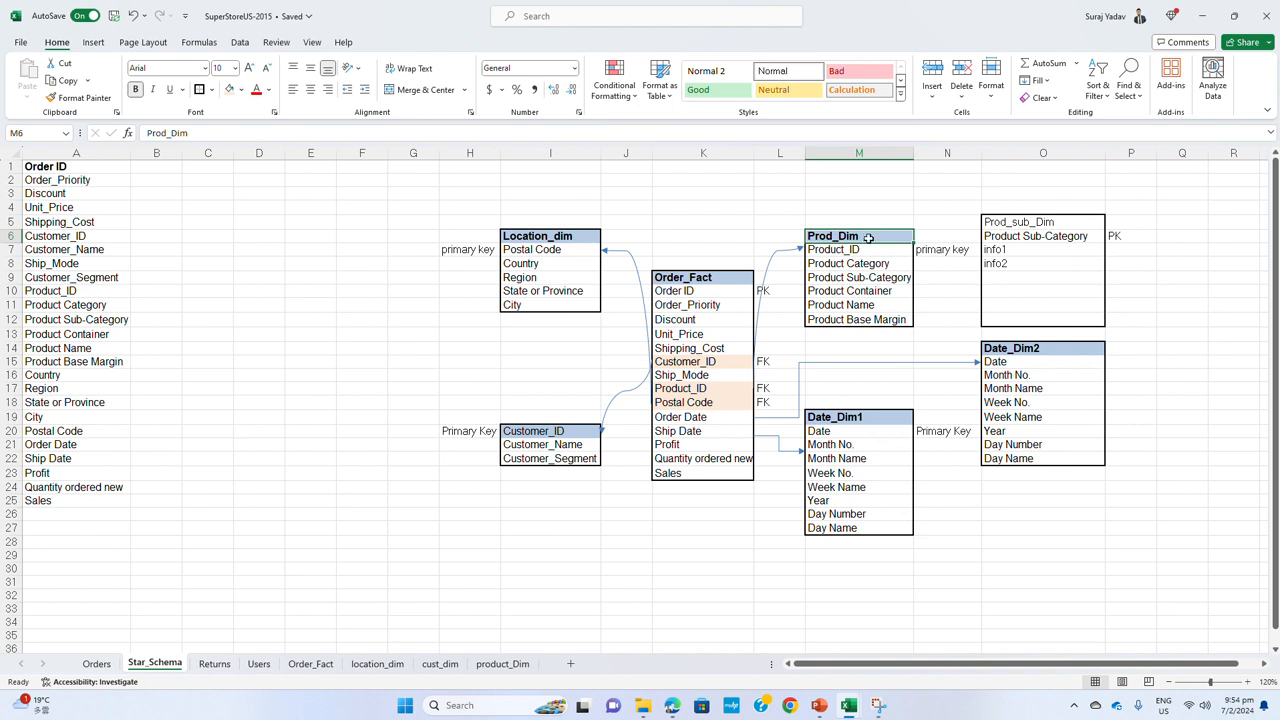
left_click_drag(866, 240, 867, 320)
left_click(891, 266)
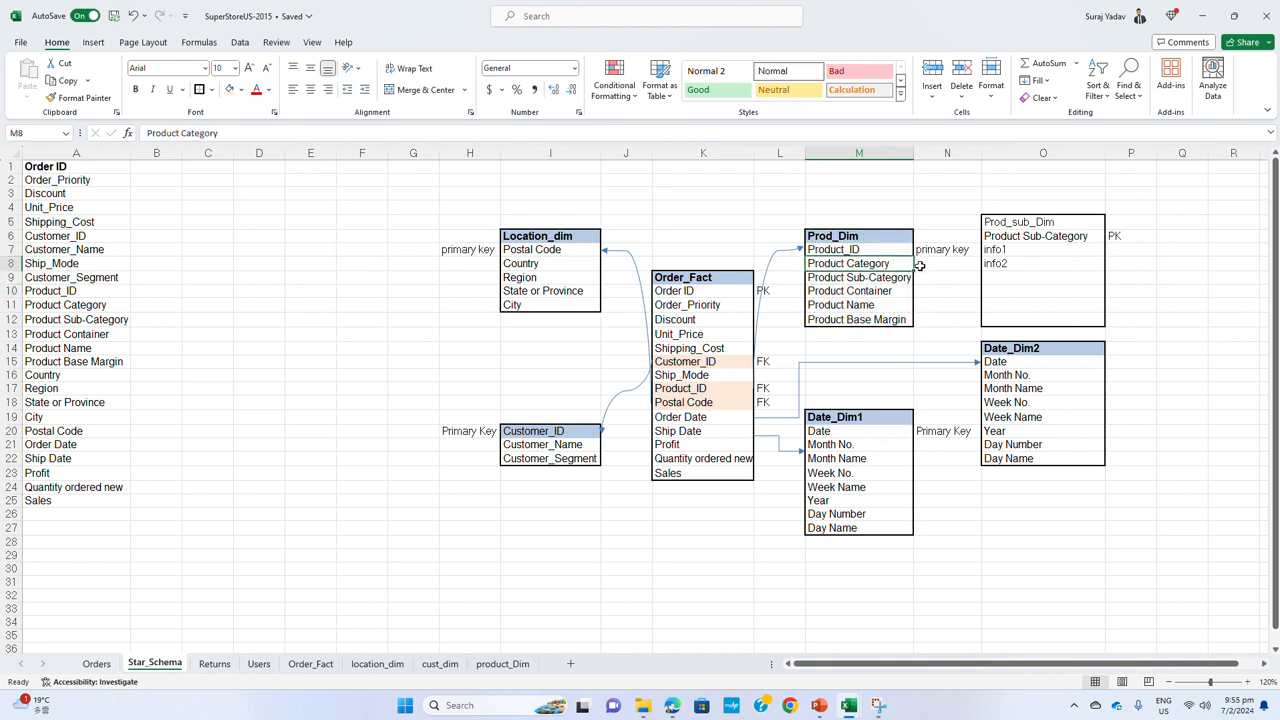
Label Product Sub-Category in Prod_Dim as FK in cell N9, clearing the misplaced FK beside Product Category
left_click(927, 266)
type("FK")
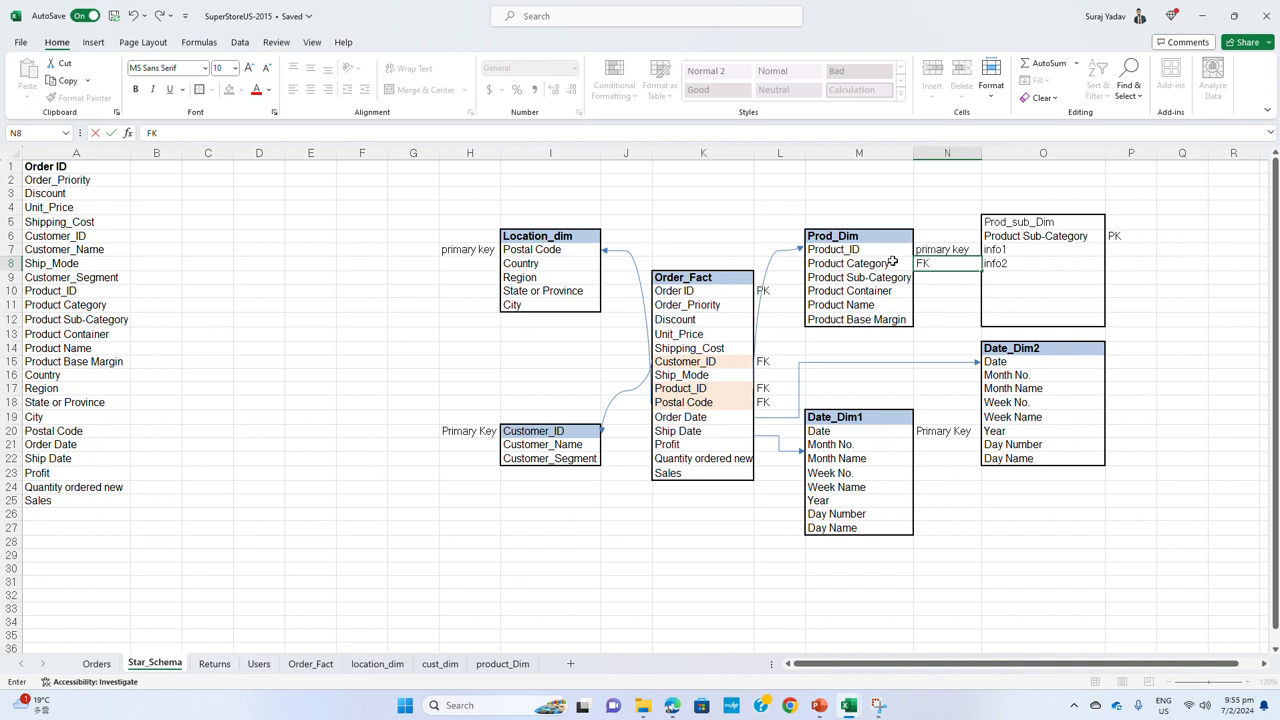
left_click(893, 263)
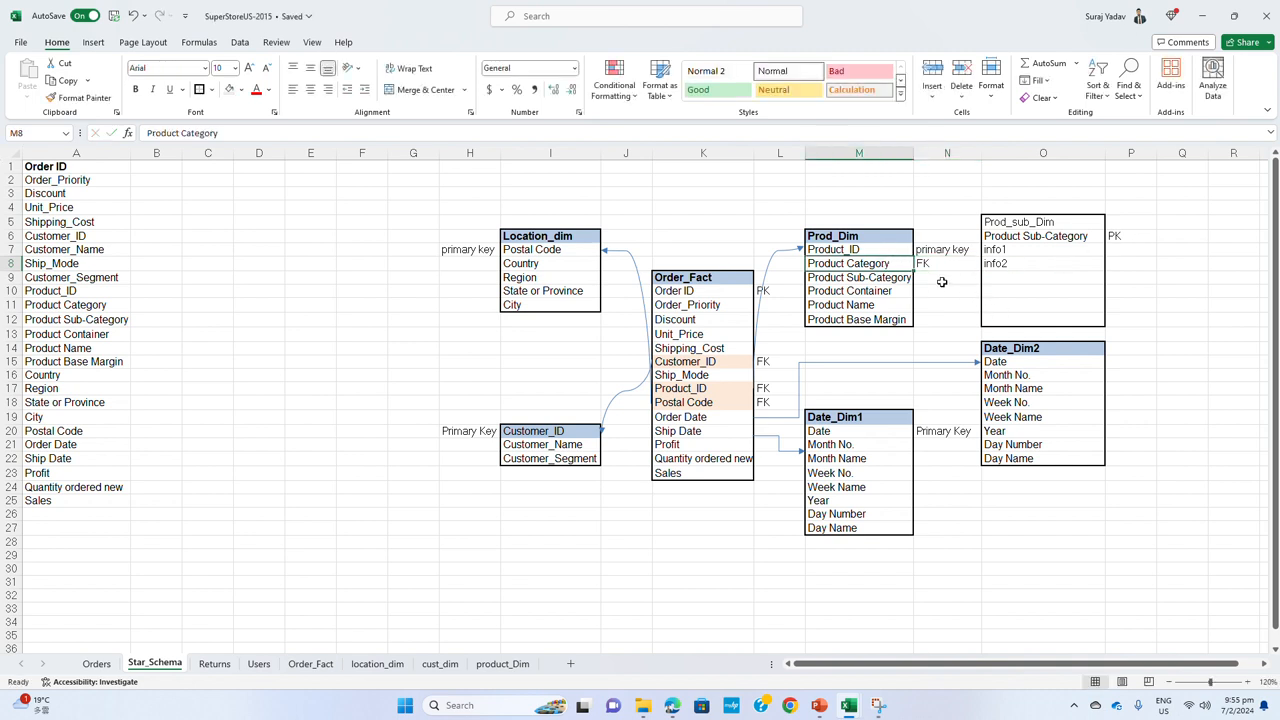
left_click(940, 268)
key("ctrl+c")
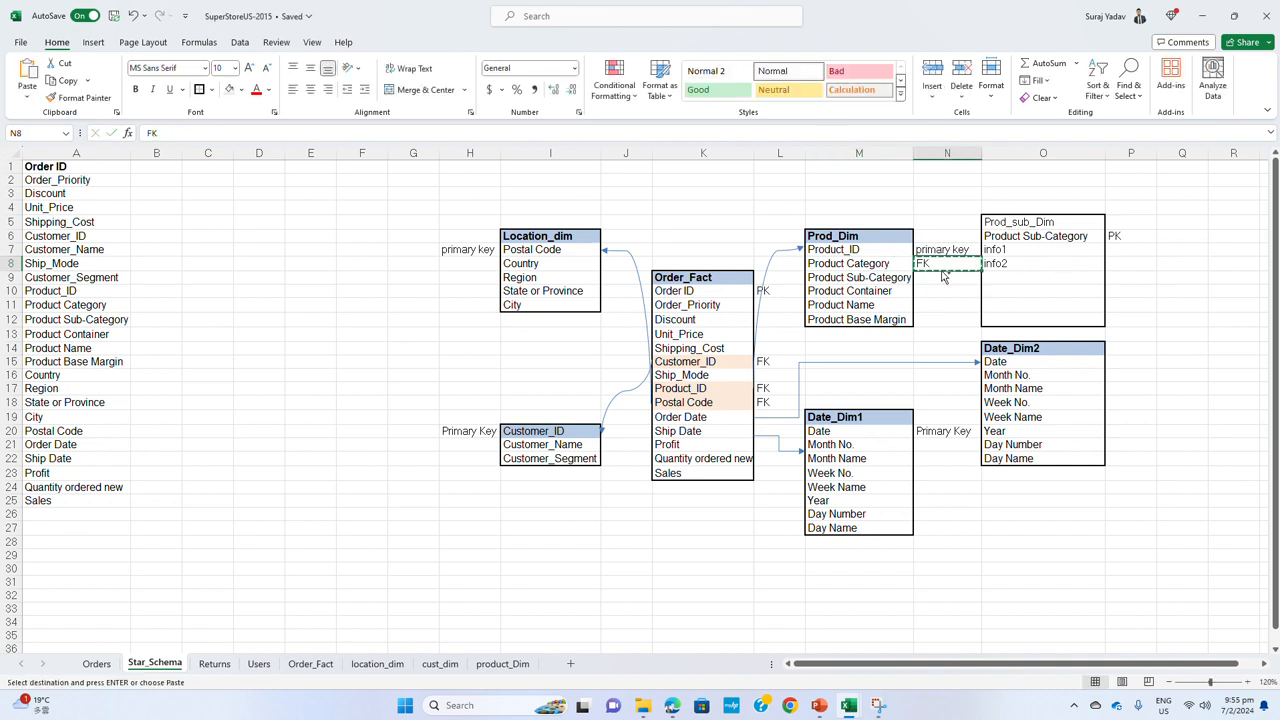
left_click(941, 279)
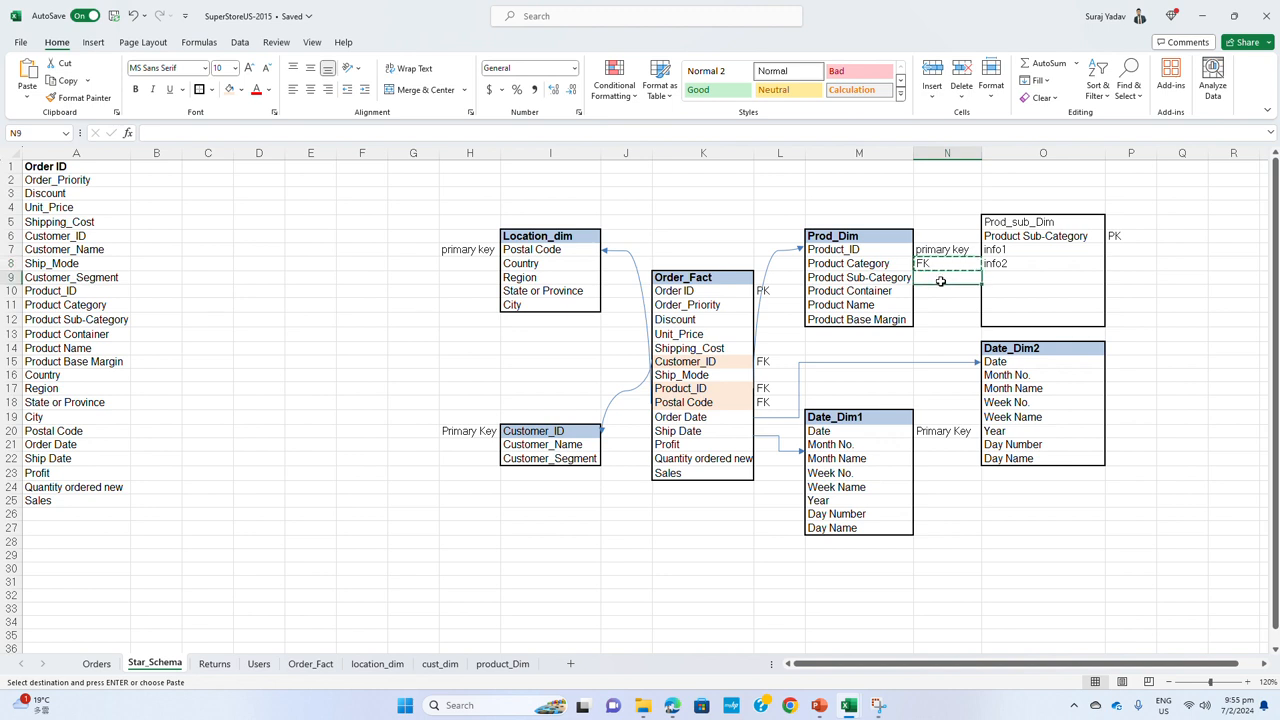
key("ctrl+v")
left_click(947, 265)
key("Delete")
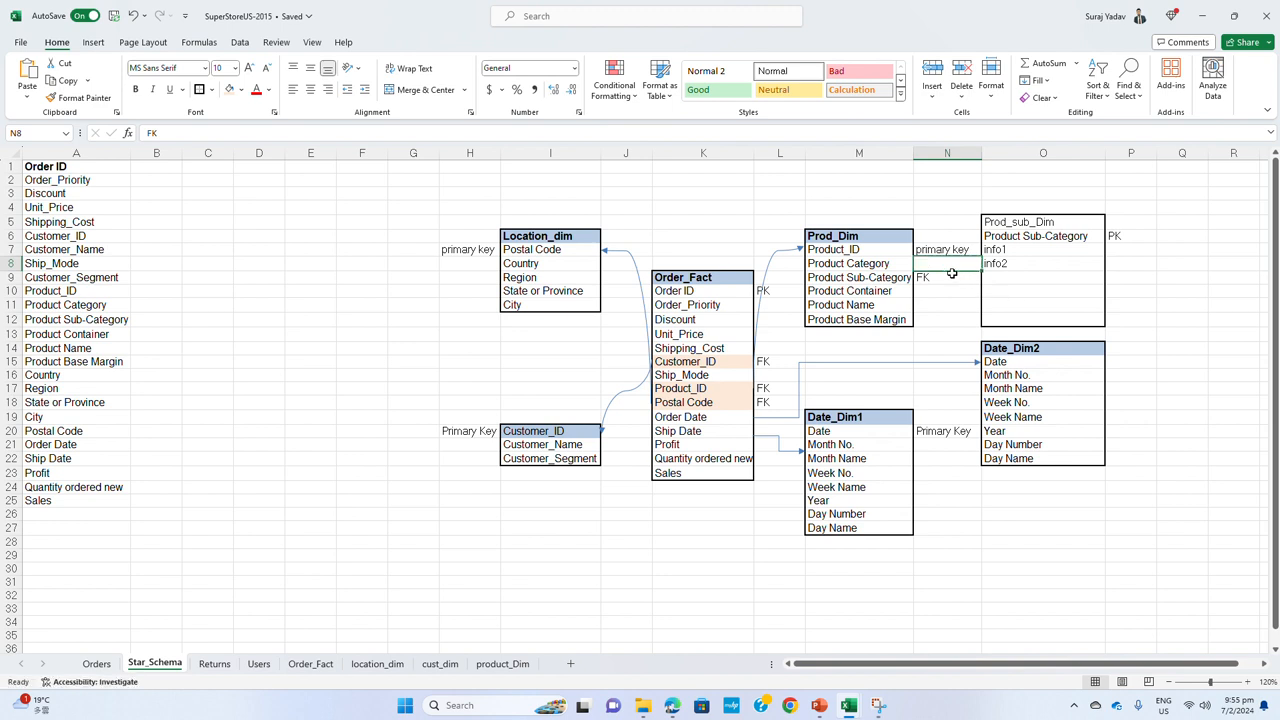
left_click_drag(938, 347, 936, 337)
left_click(908, 279)
key("Right")
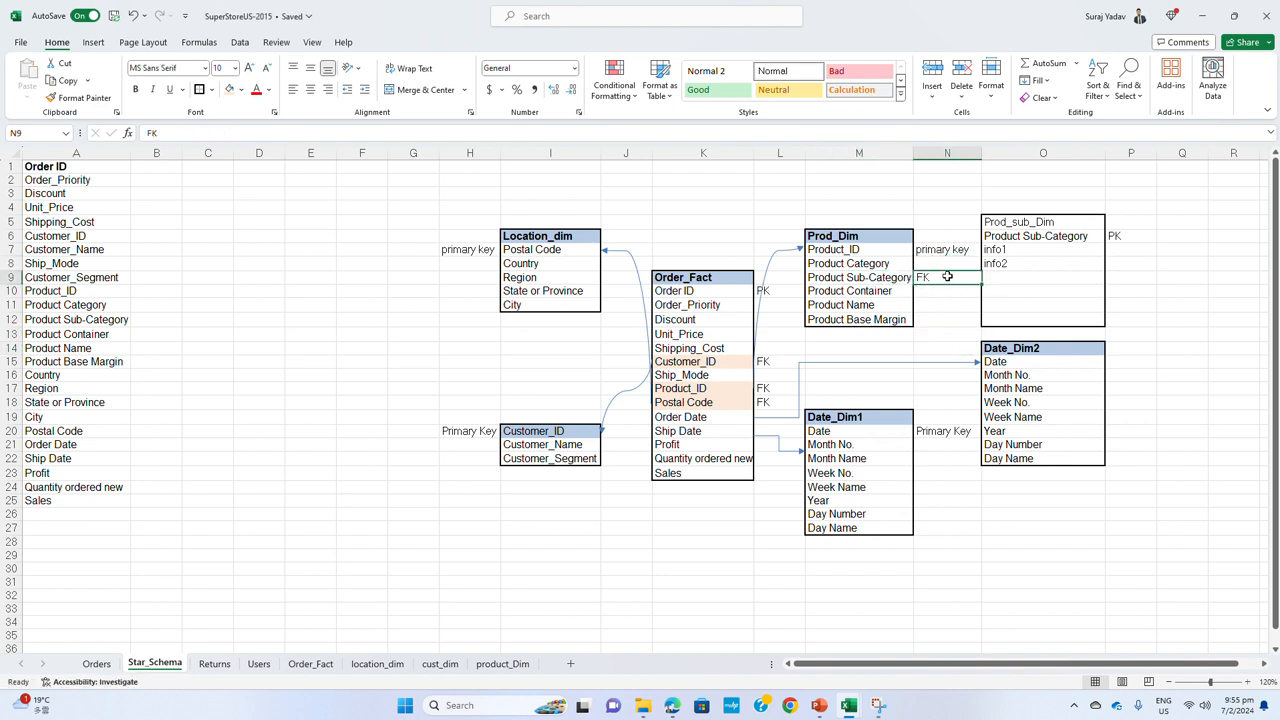
left_click(1089, 235)
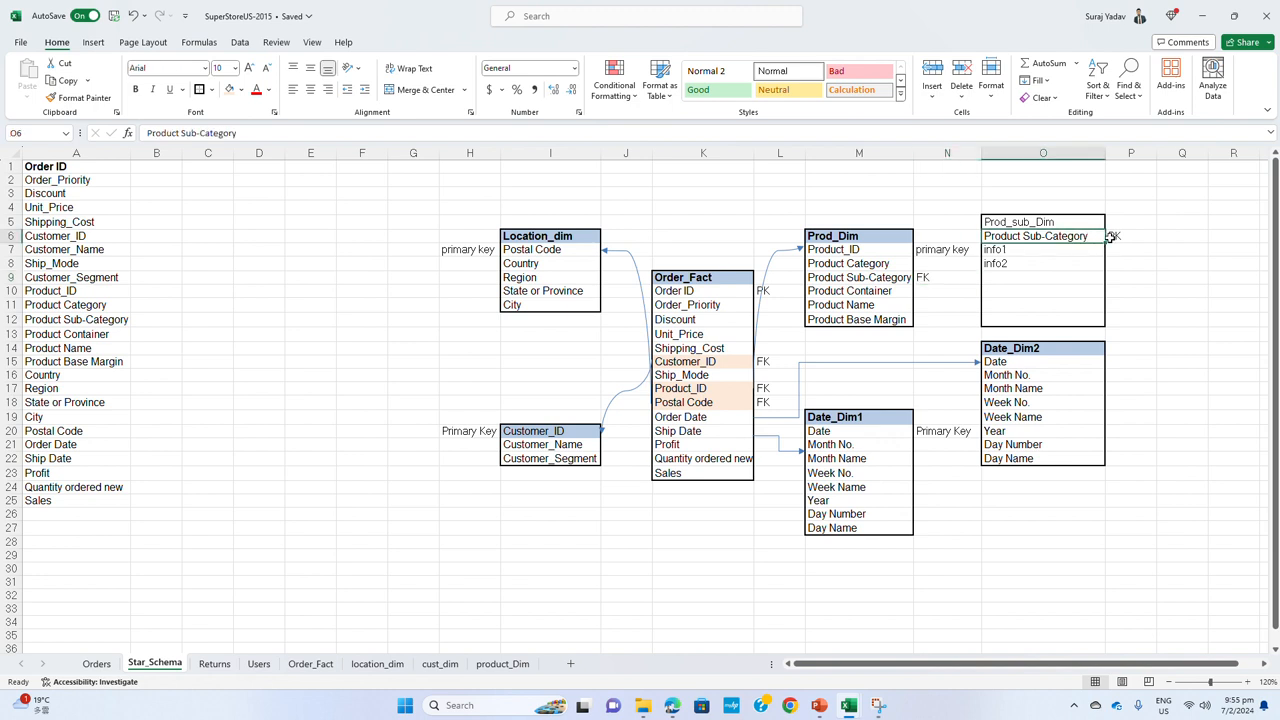
Format the Prod_sub_Dim title cell with a light blue fill and bold text like the other table headers
left_click(1080, 222)
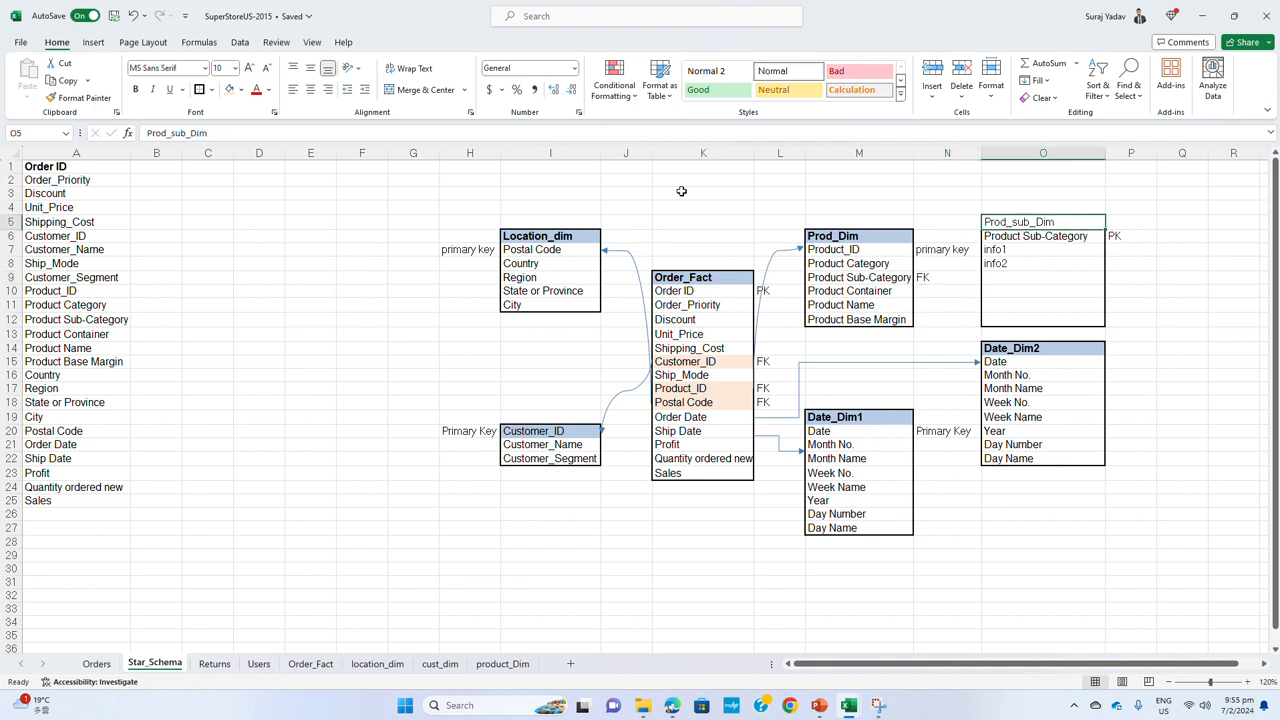
left_click(241, 89)
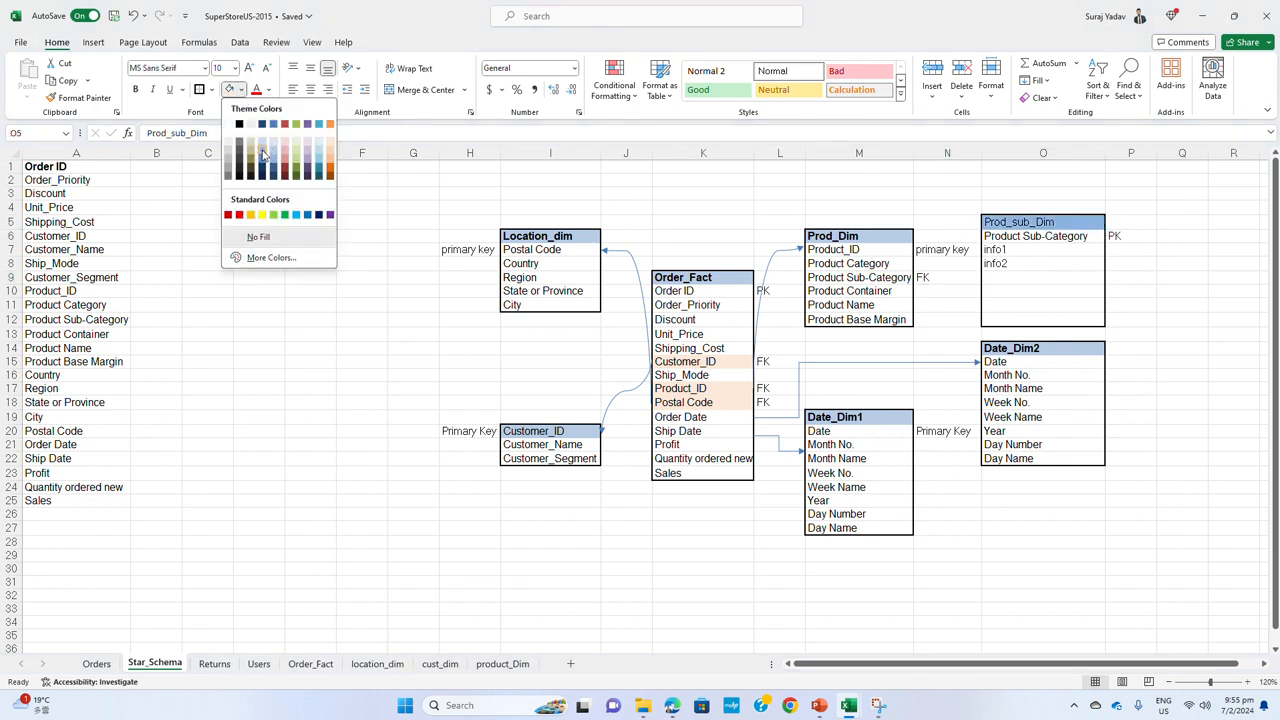
left_click(263, 149)
key("ctrl+b")
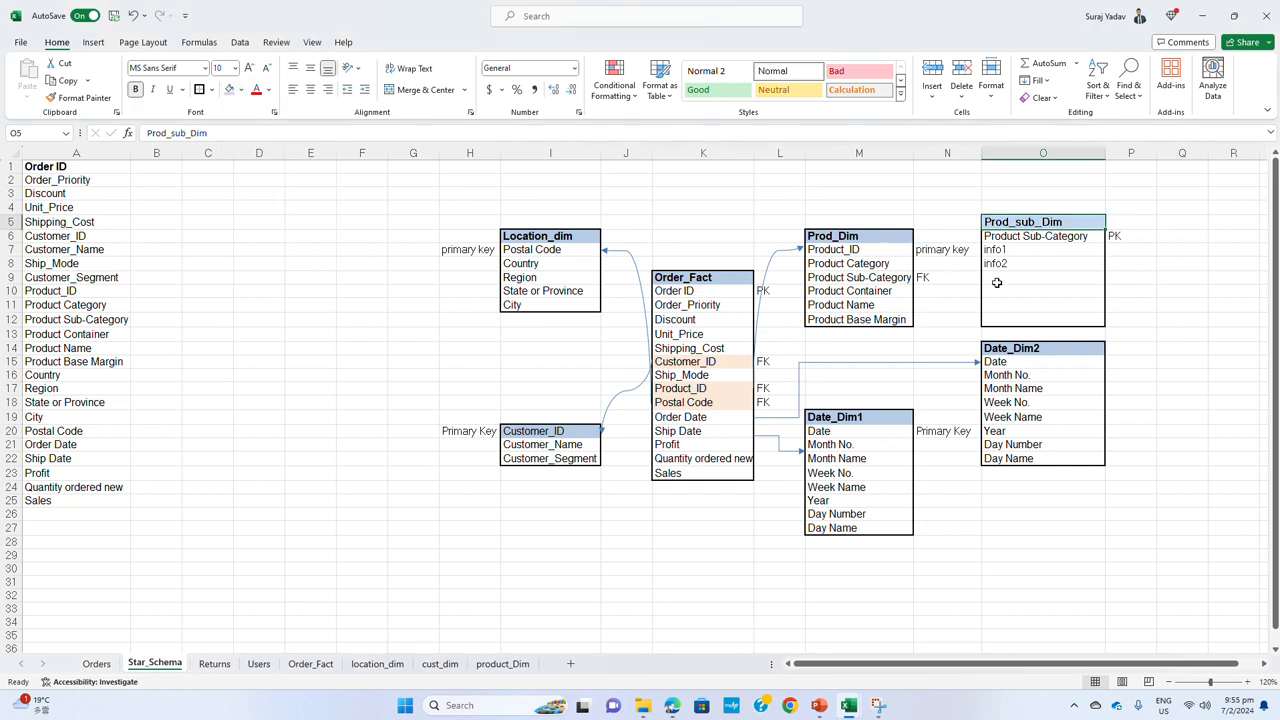
Duplicate the Order_Fact to Prod_Dim connector arrow and run the copy from Product Sub-Category in Prod_Dim to Product Sub-Category in Prod_sub_Dim
left_click(1072, 290)
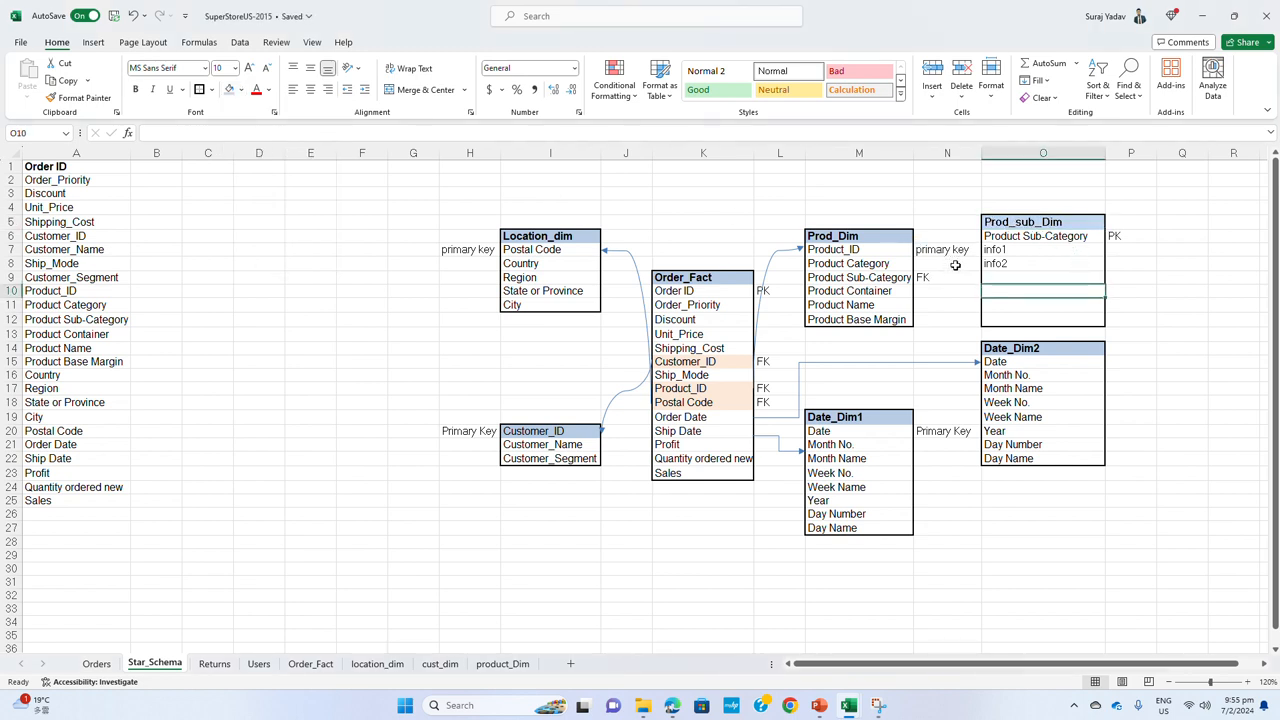
left_click(777, 256)
left_click_drag(773, 254, 952, 265)
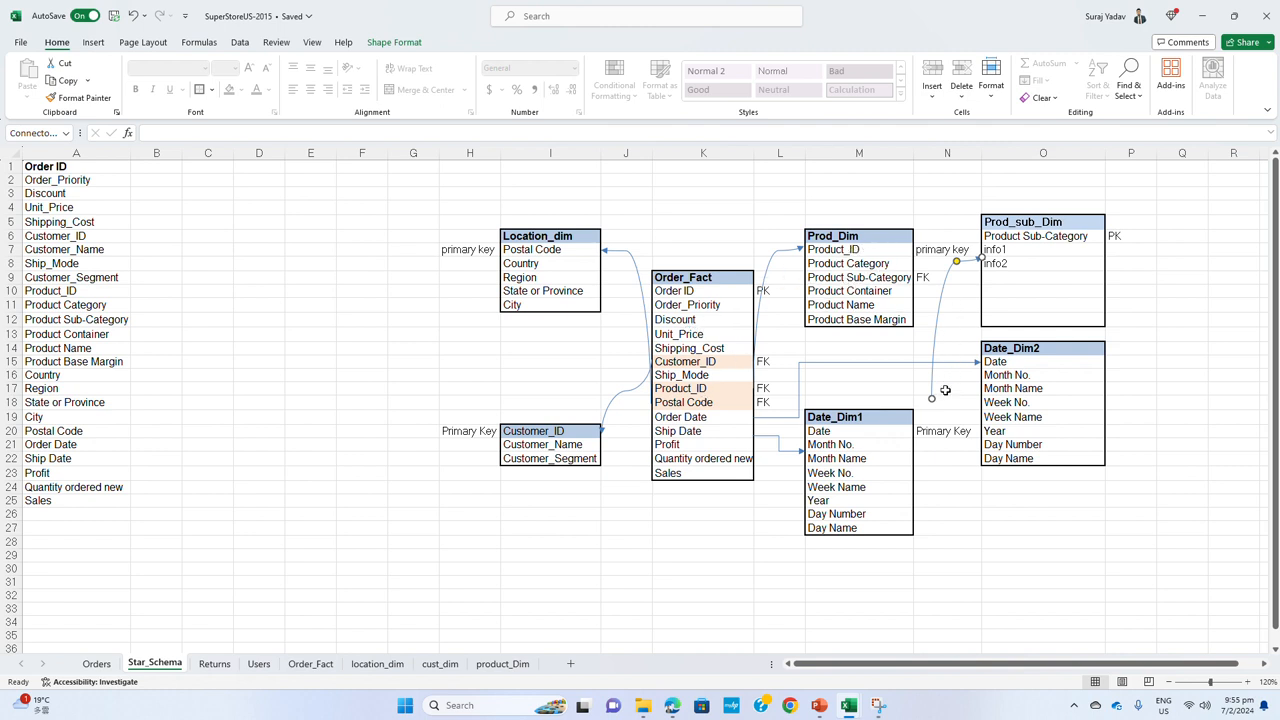
left_click_drag(932, 398, 982, 241)
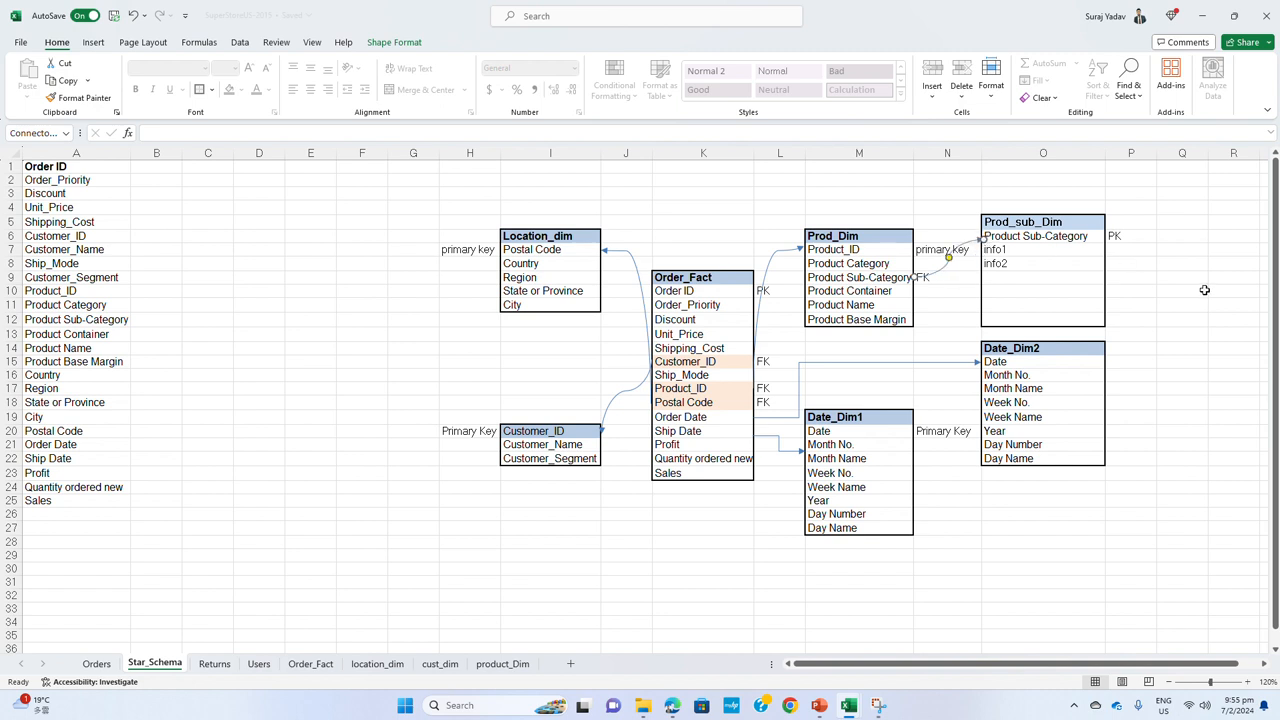
left_click(1198, 290)
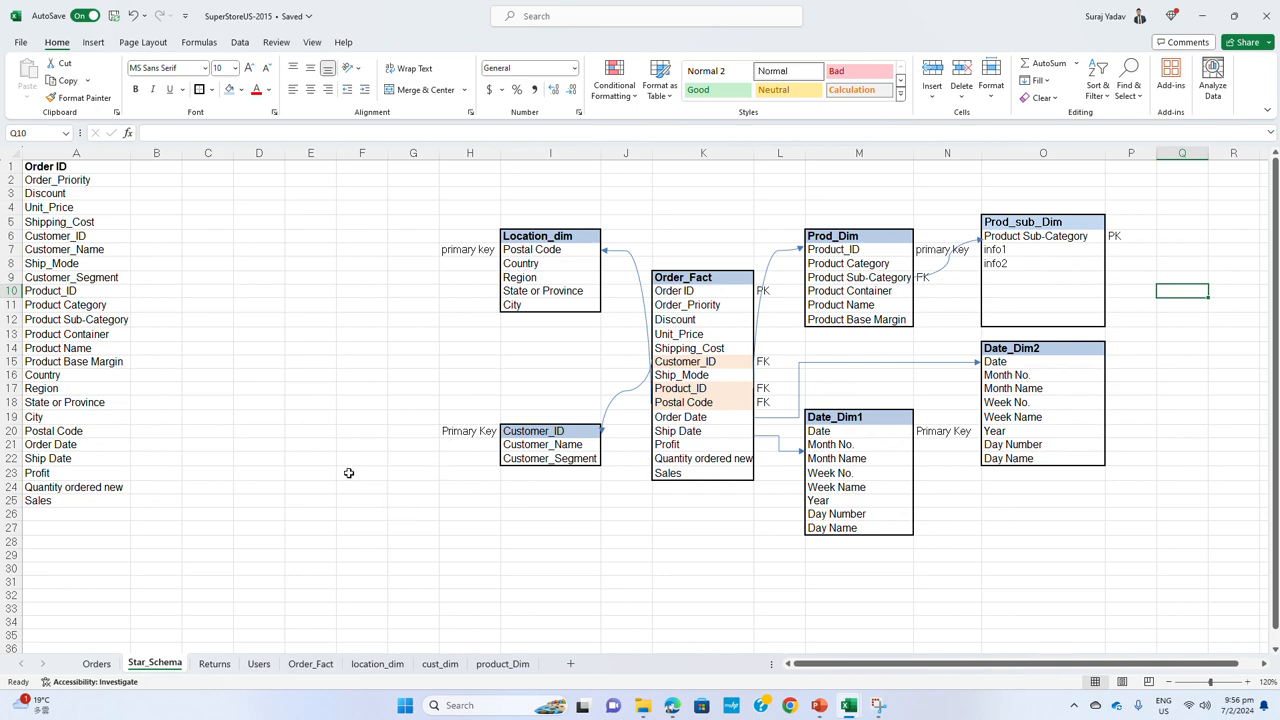
left_click(96, 666)
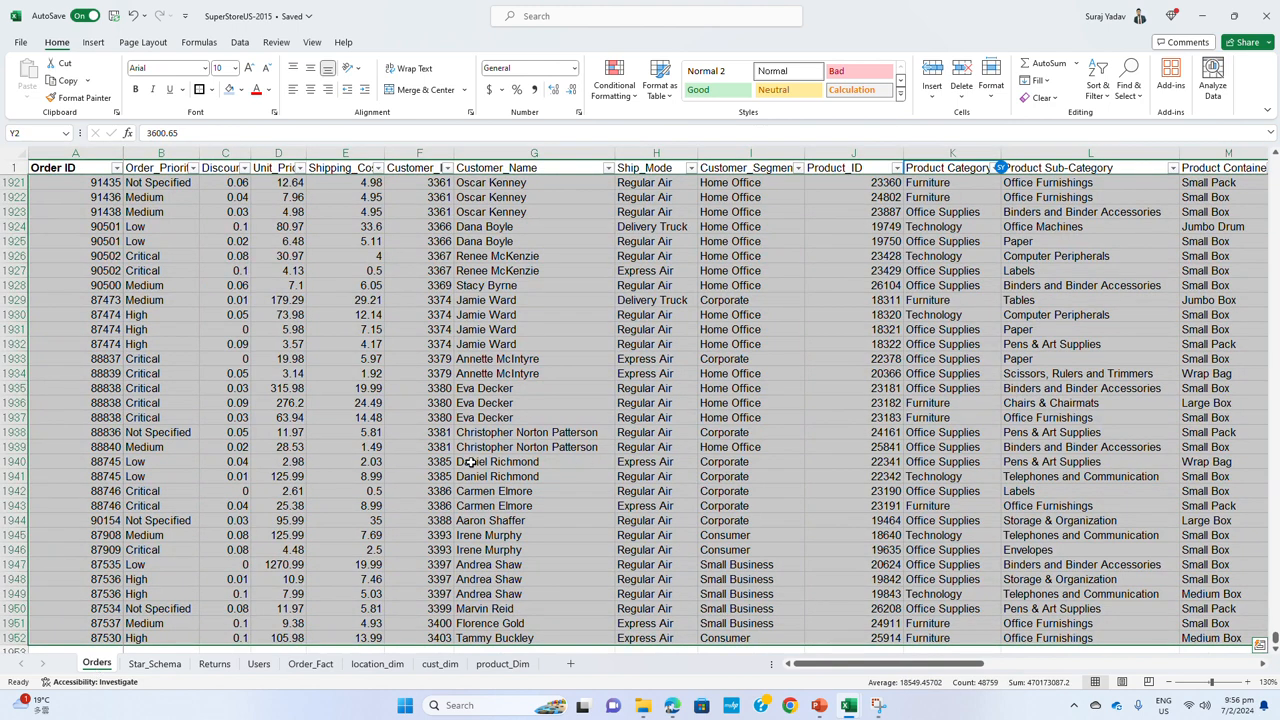
left_click(154, 664)
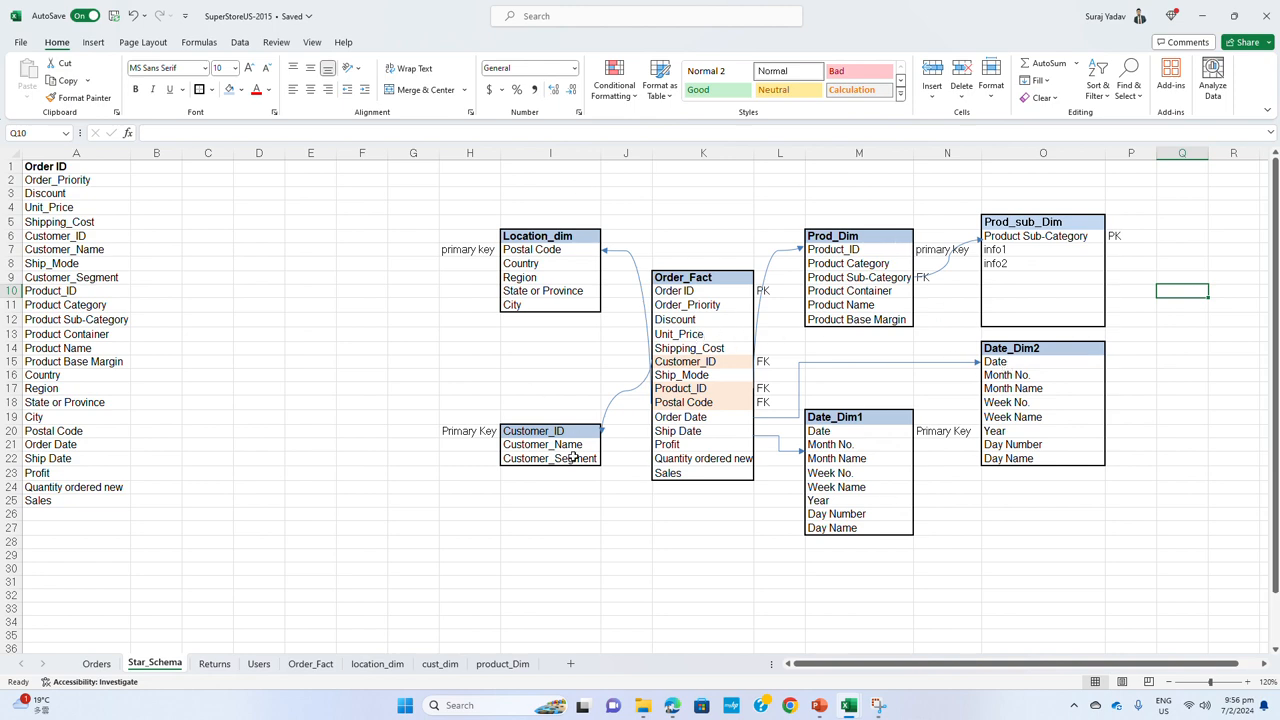
scroll(583, 449, "down", 3)
scroll(582, 451, "up", 2)
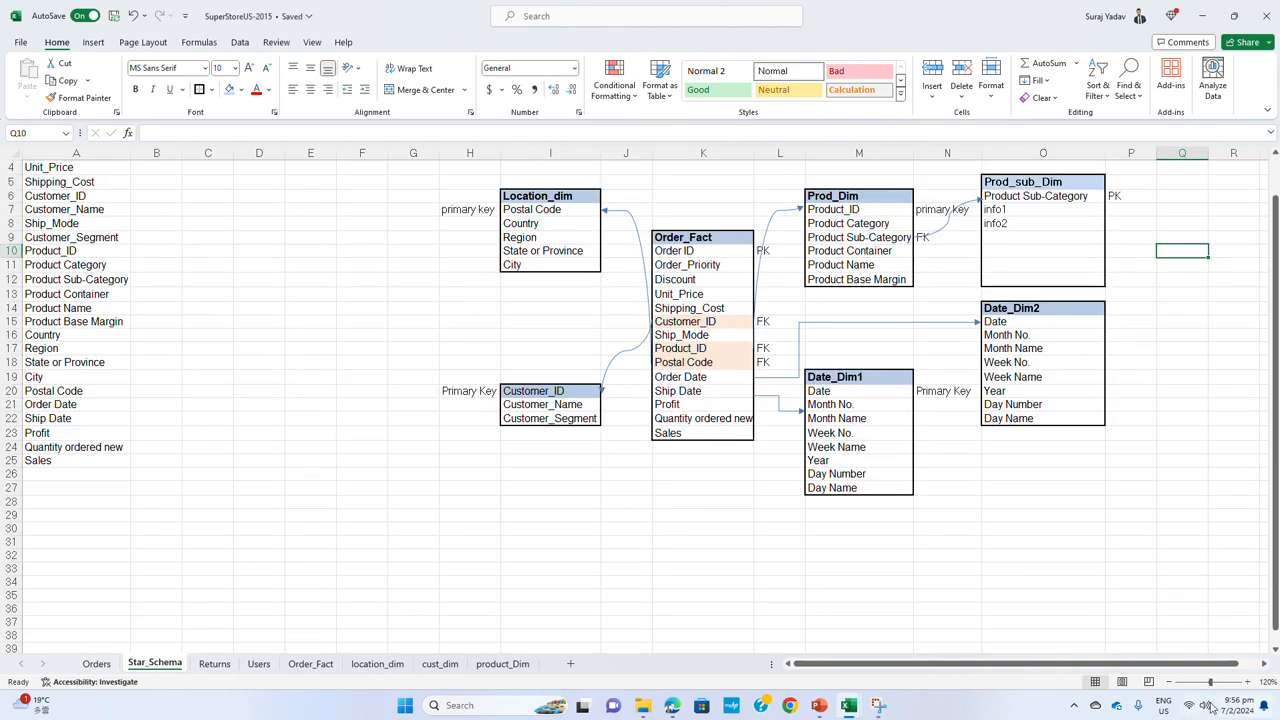
Start a table list below the diagram by copying the Location_dim and Customer_ID header cells to H28 and H29
left_click(1172, 681)
left_click(1172, 681)
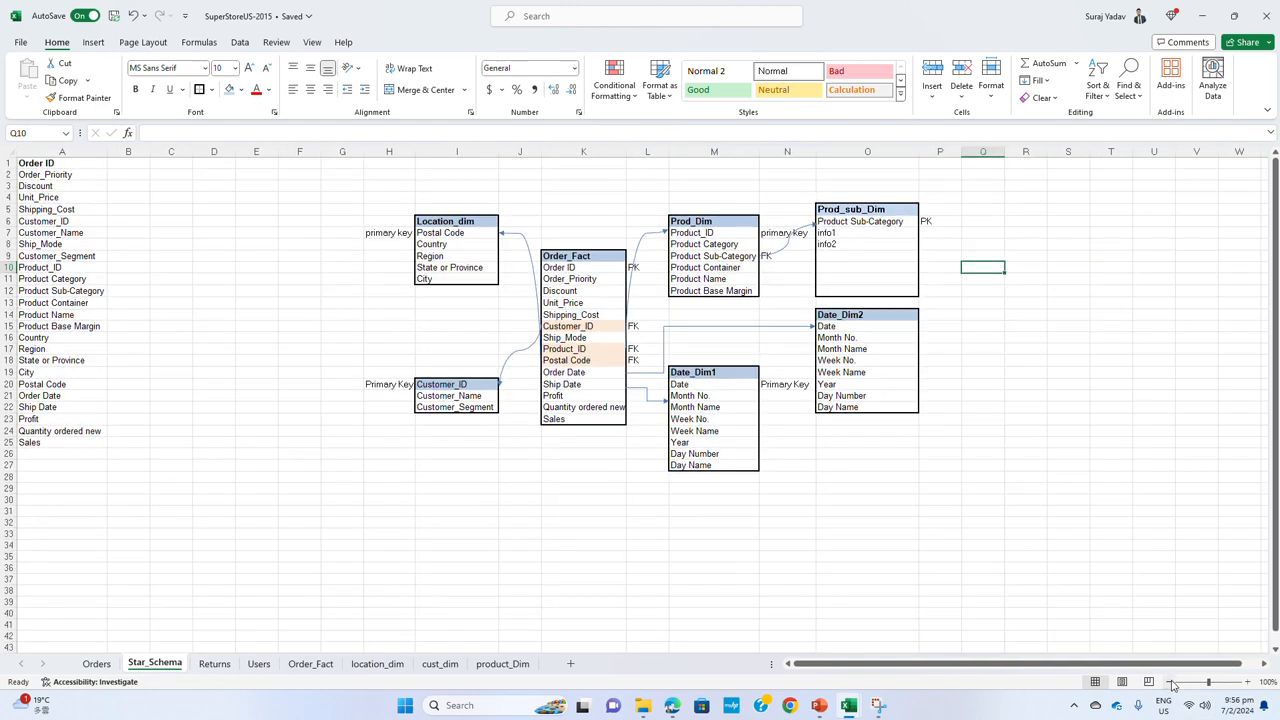
left_click(394, 546)
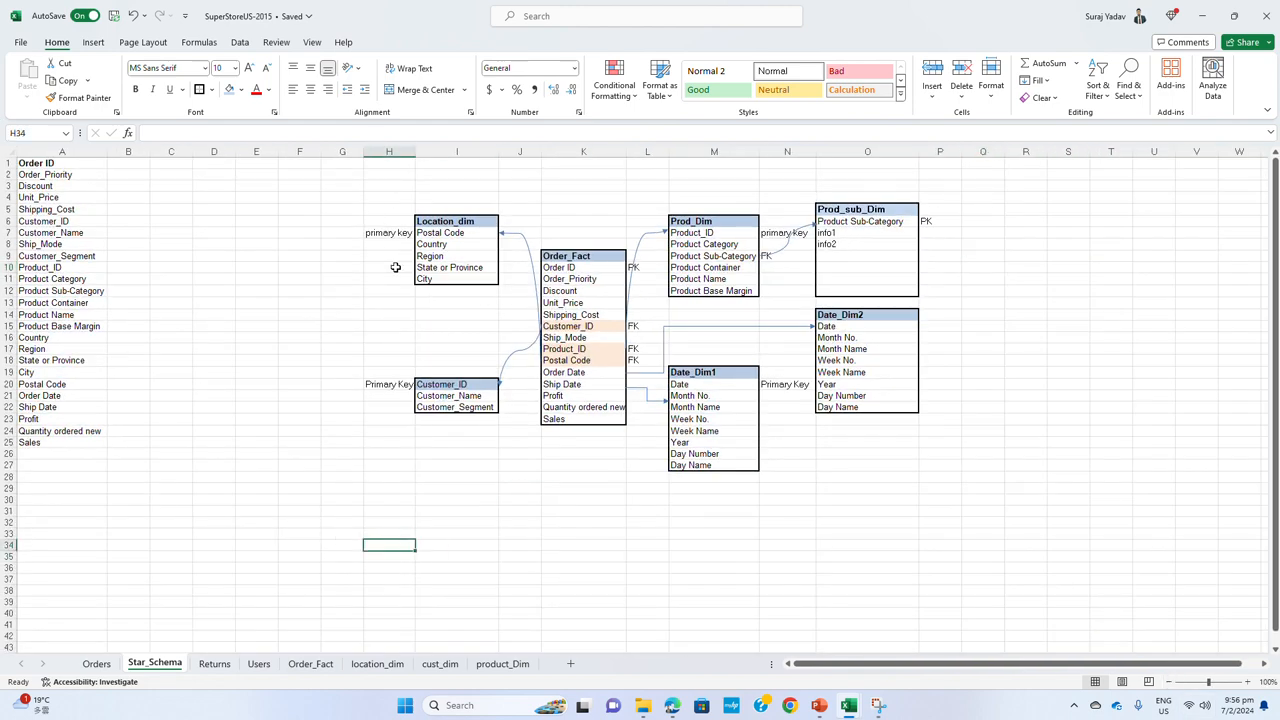
left_click(460, 221)
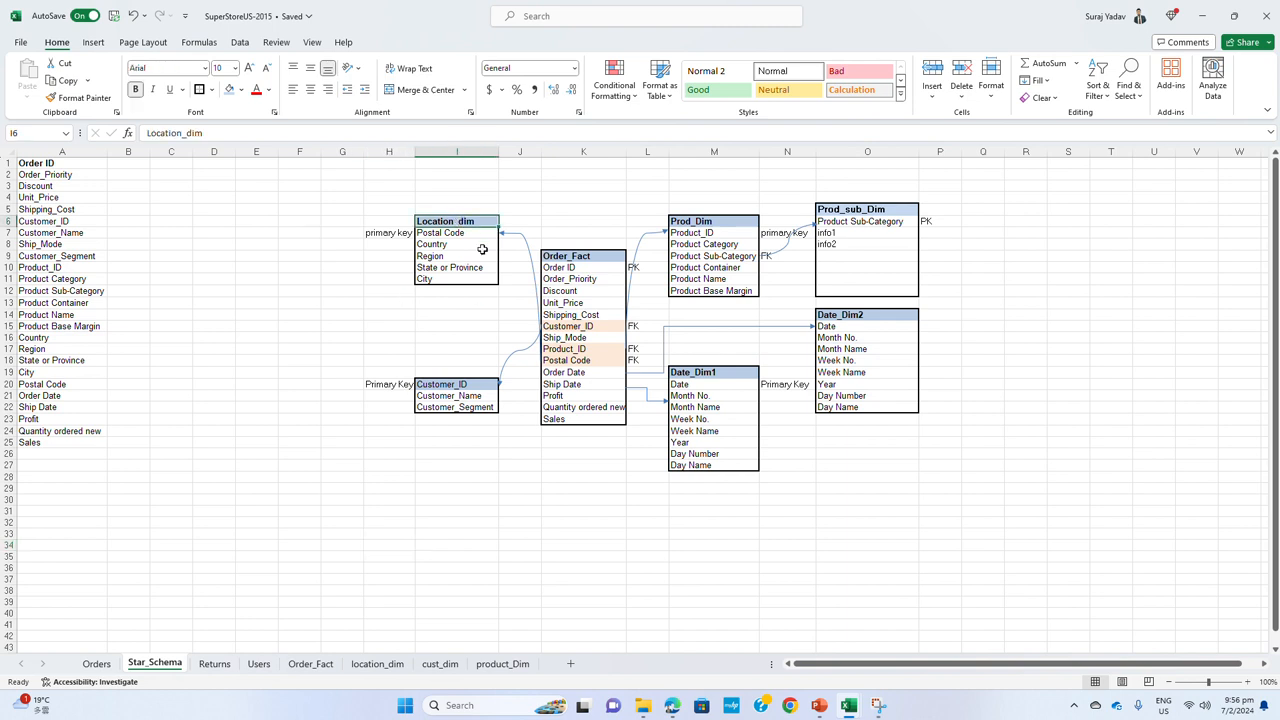
key("ctrl+c")
left_click(389, 481)
key("ctrl+v")
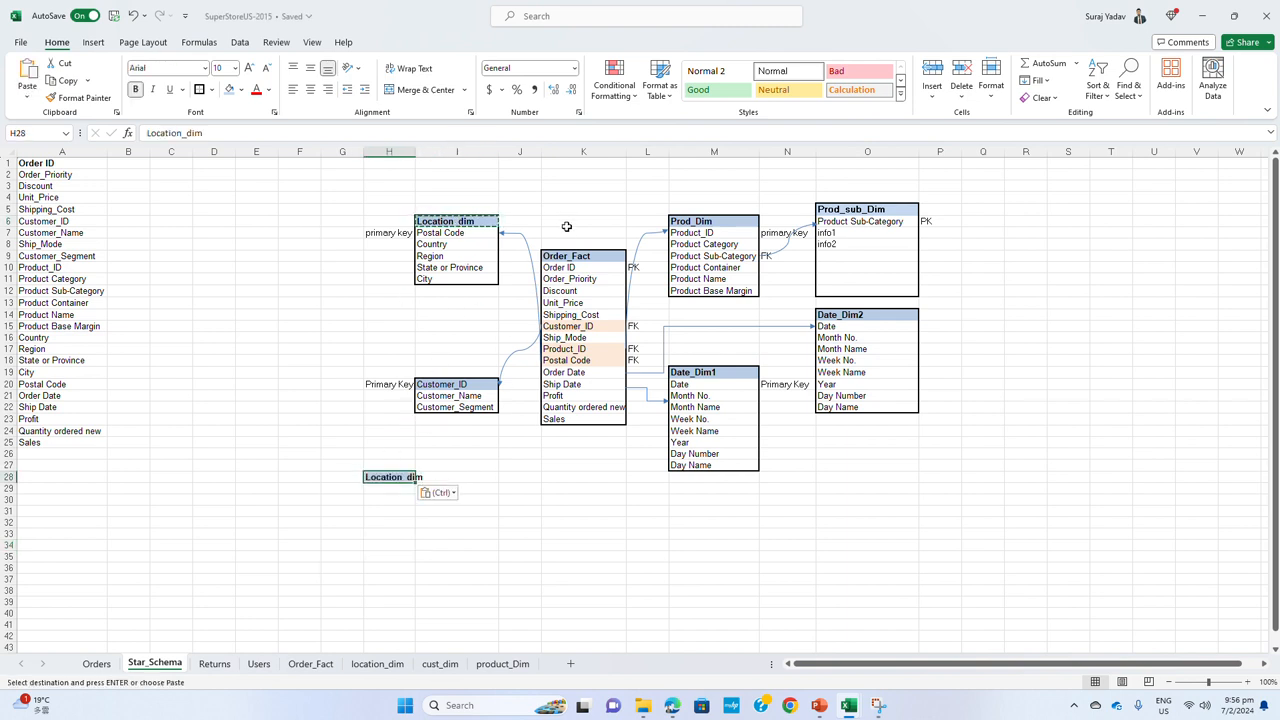
left_click(474, 384)
key("ctrl+c")
left_click(378, 489)
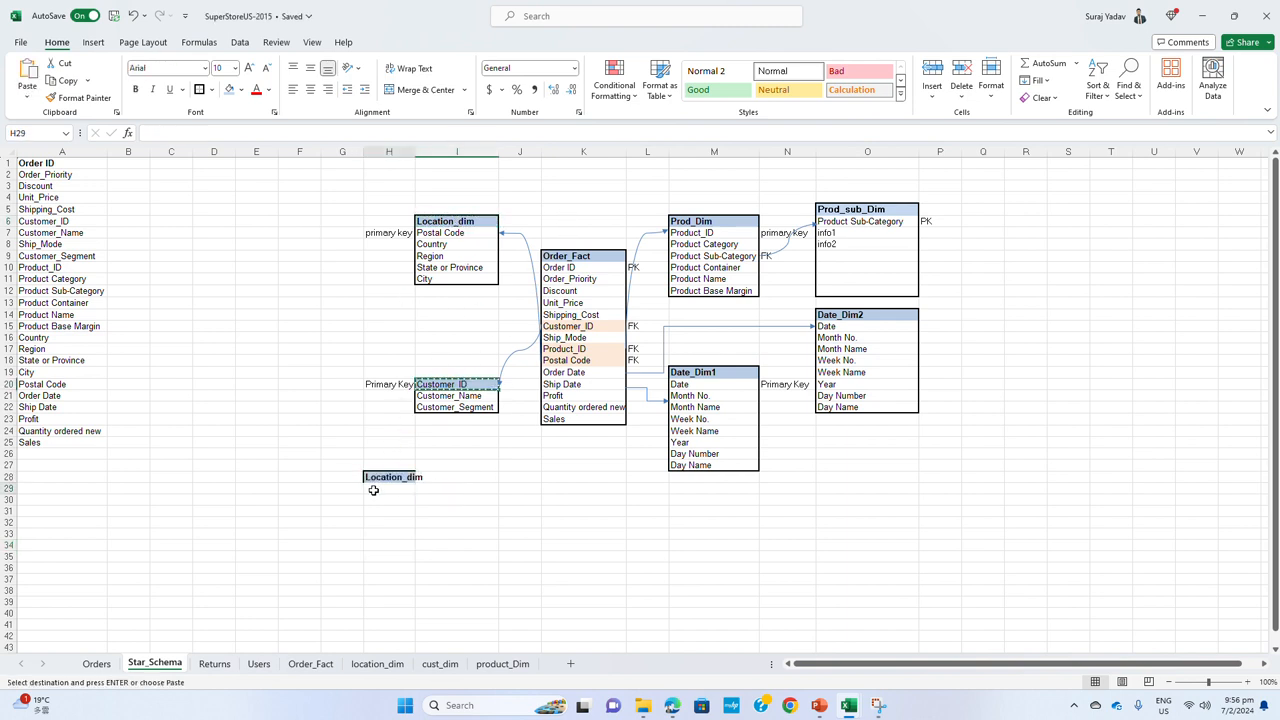
key("ctrl+v")
Add the Order_Fact and Prod_Dim headers to the table list by copying them to H30 and H31
left_click(575, 257)
key("ctrl+c")
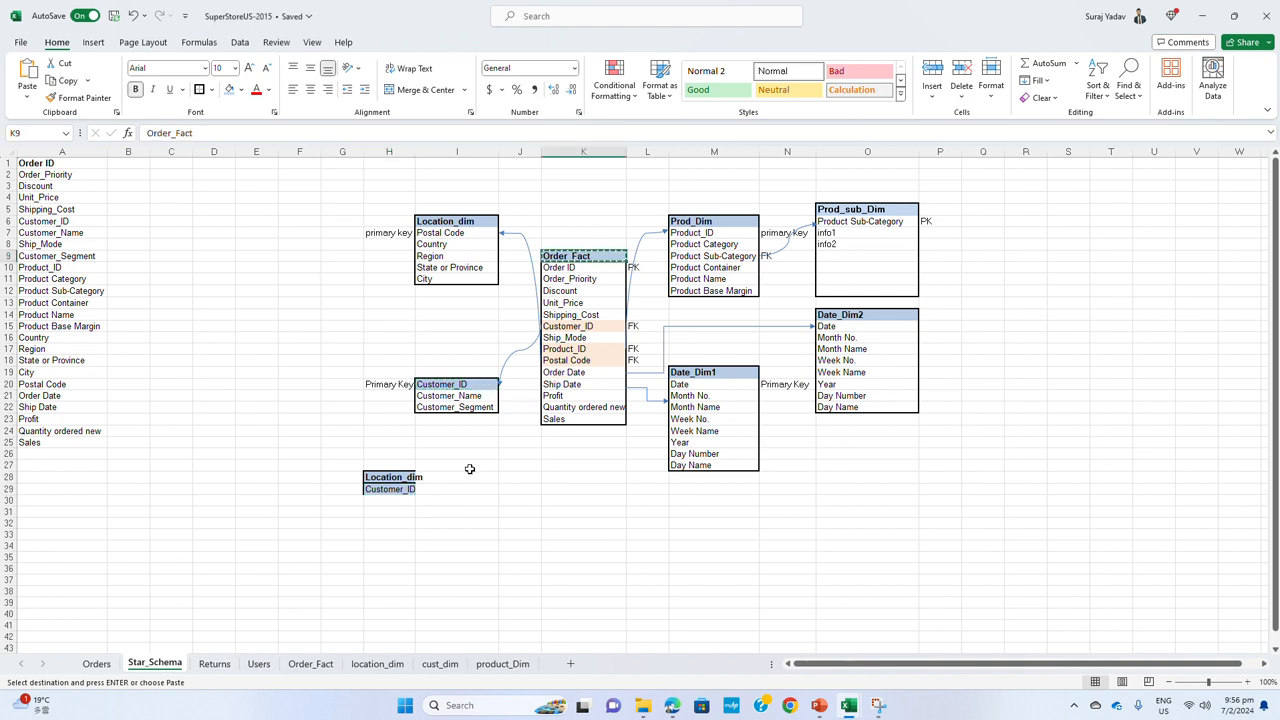
left_click(397, 500)
key("ctrl+v")
left_click(705, 221)
key("ctrl+c")
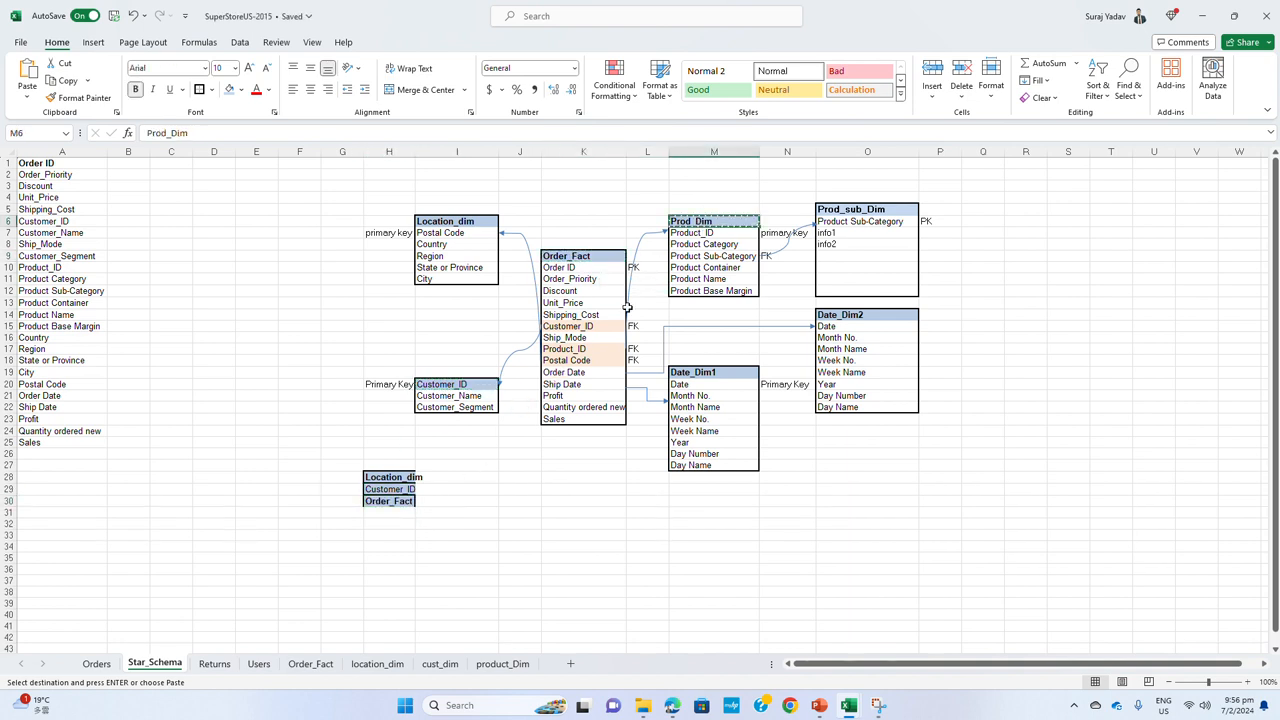
left_click(400, 511)
key("ctrl+v")
Copy the Date_Dim1 and Prod_sub_Dim headers into the table list at H32 and H33
left_click(710, 380)
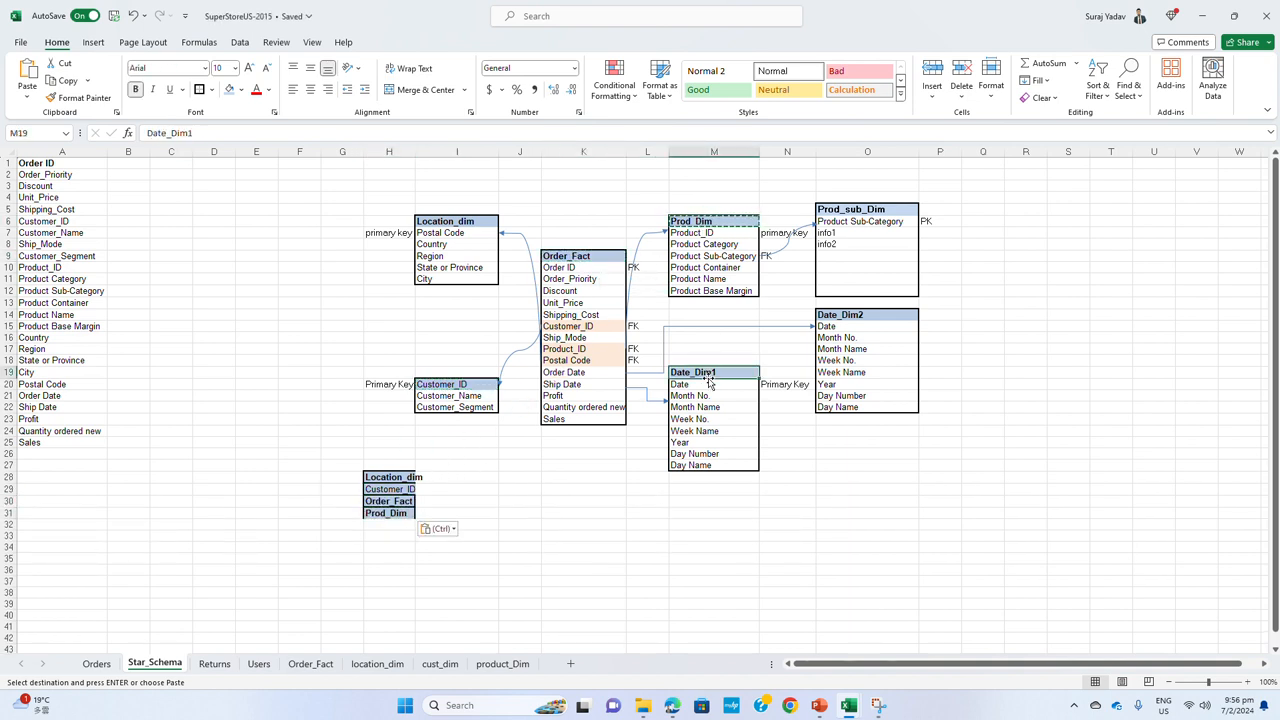
key("ctrl+c")
left_click(390, 525)
key("ctrl+v")
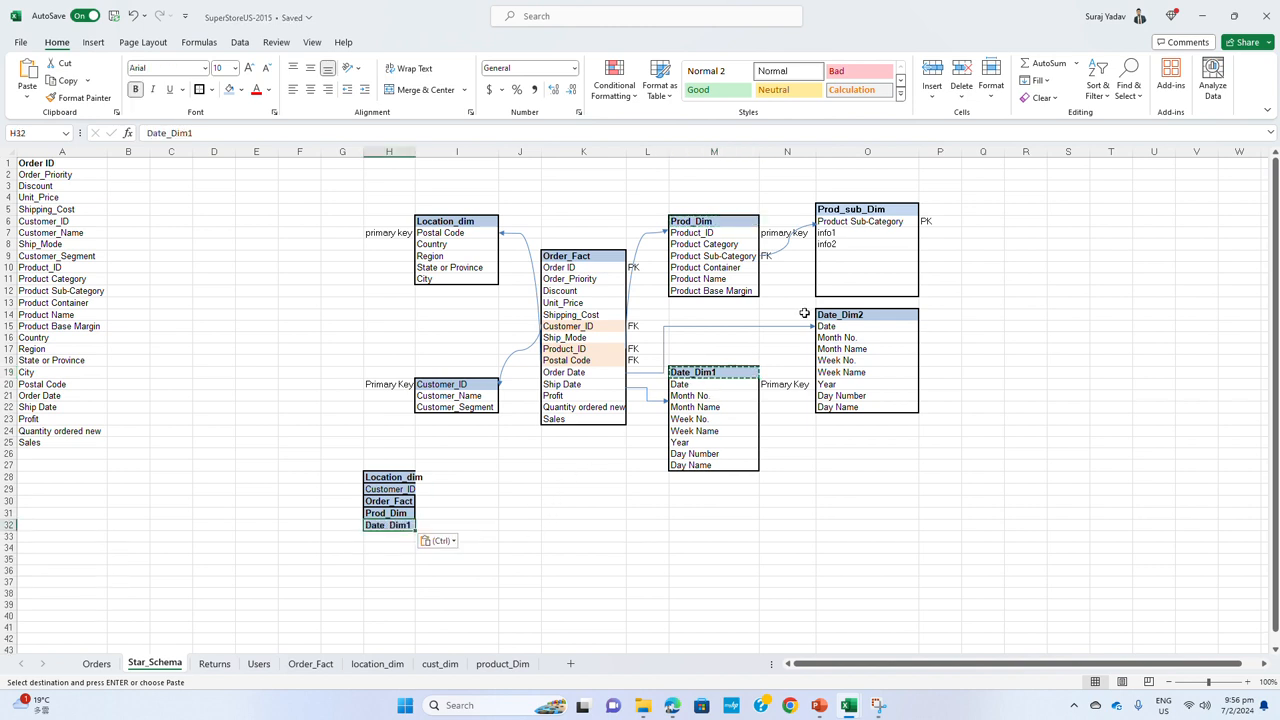
left_click(855, 212)
key("ctrl+c")
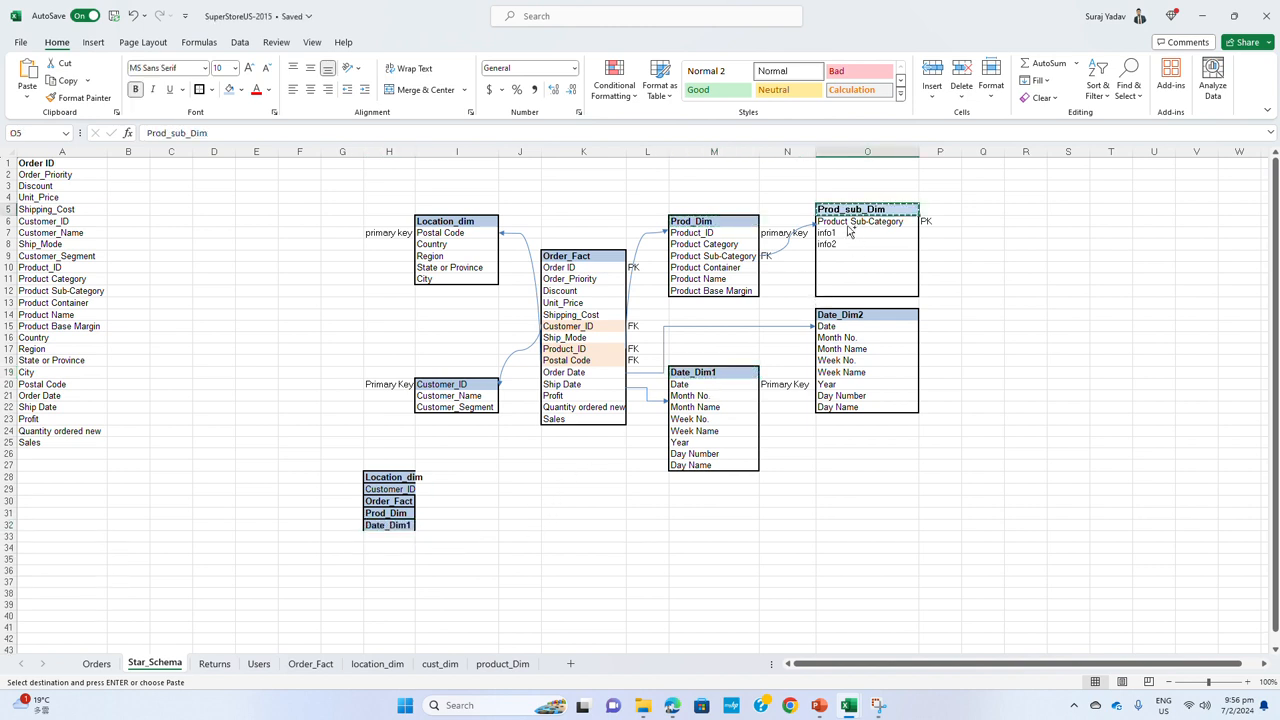
left_click(410, 537)
key("ctrl+v")
Copy the Date_Dim2 header into cell H34 to complete the table list
left_click(855, 312)
key("ctrl")
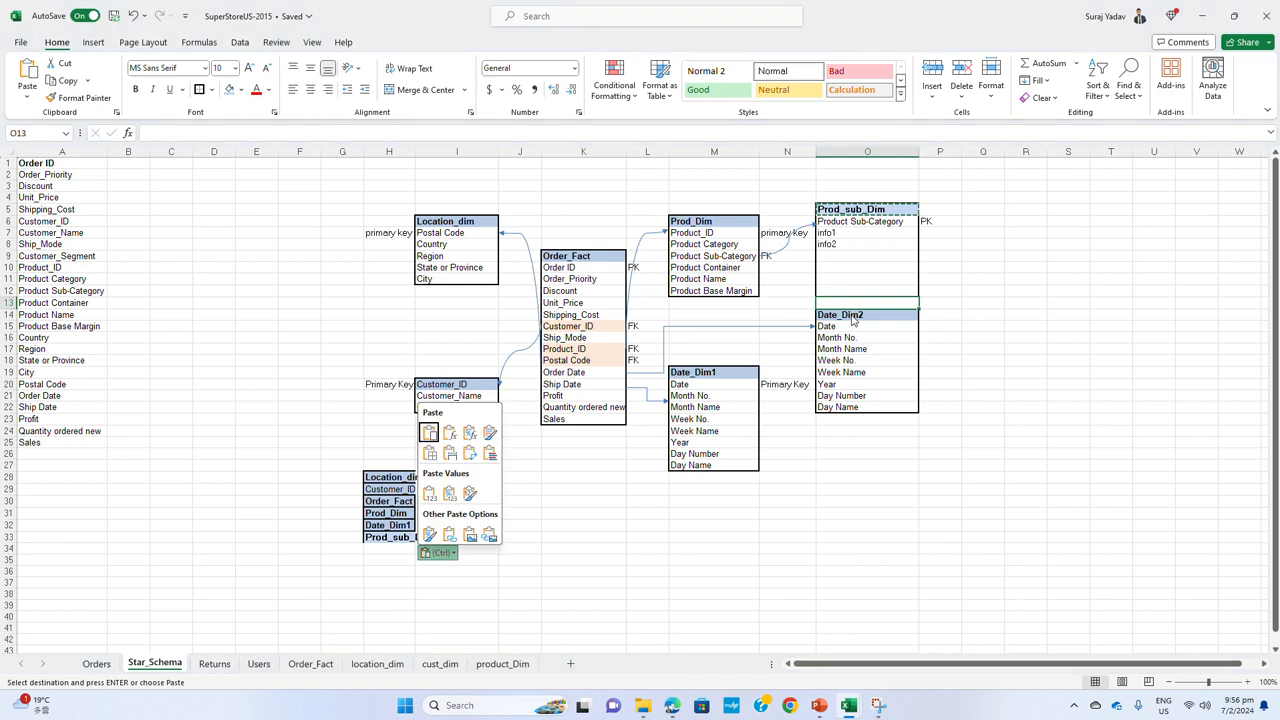
key("ctrl")
key("ctrl+c")
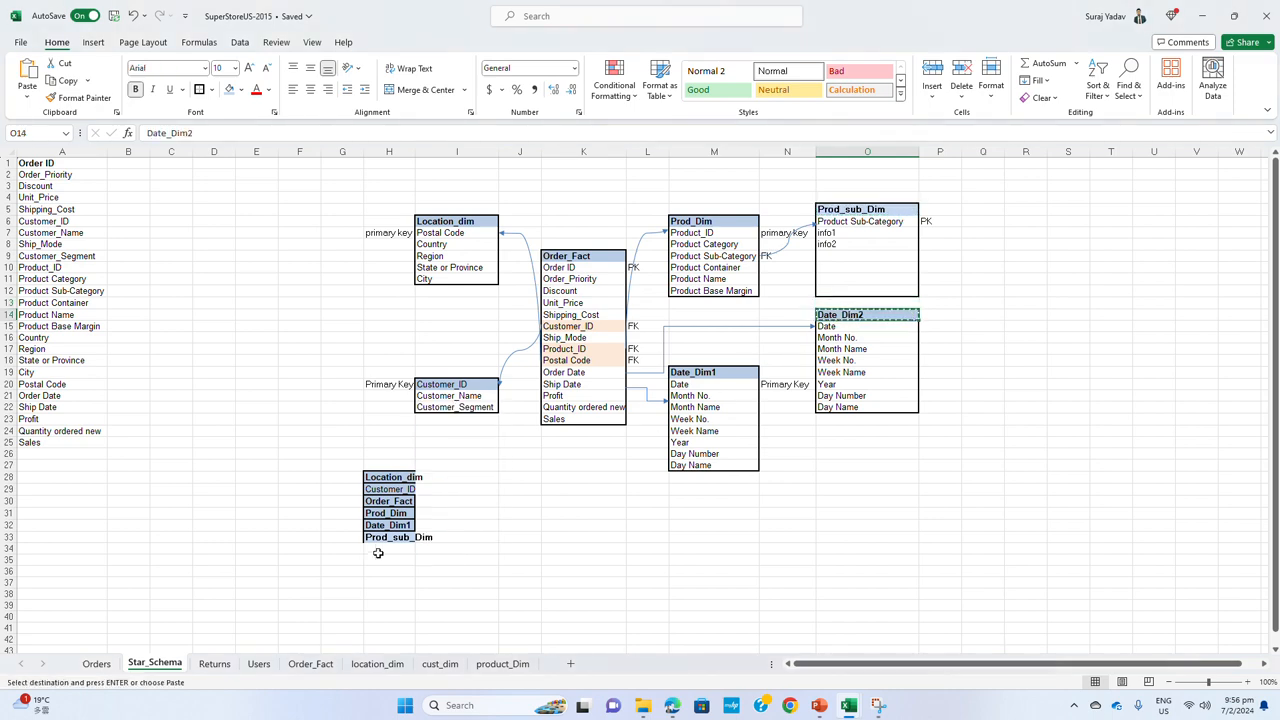
left_click(375, 549)
key("ctrl+v")
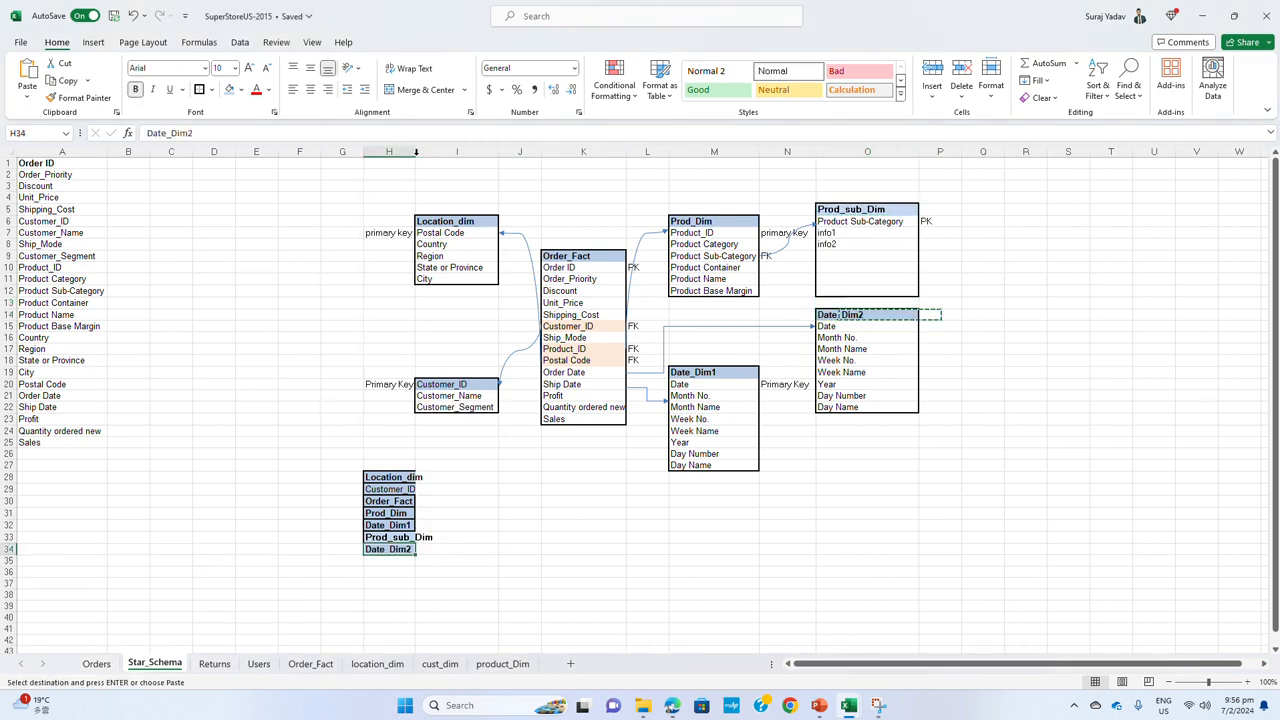
Widen column H to fit and move the table list down to H32:H38, under the title User Case 1 in H31
double_click(415, 151)
left_click_drag(385, 477, 396, 603)
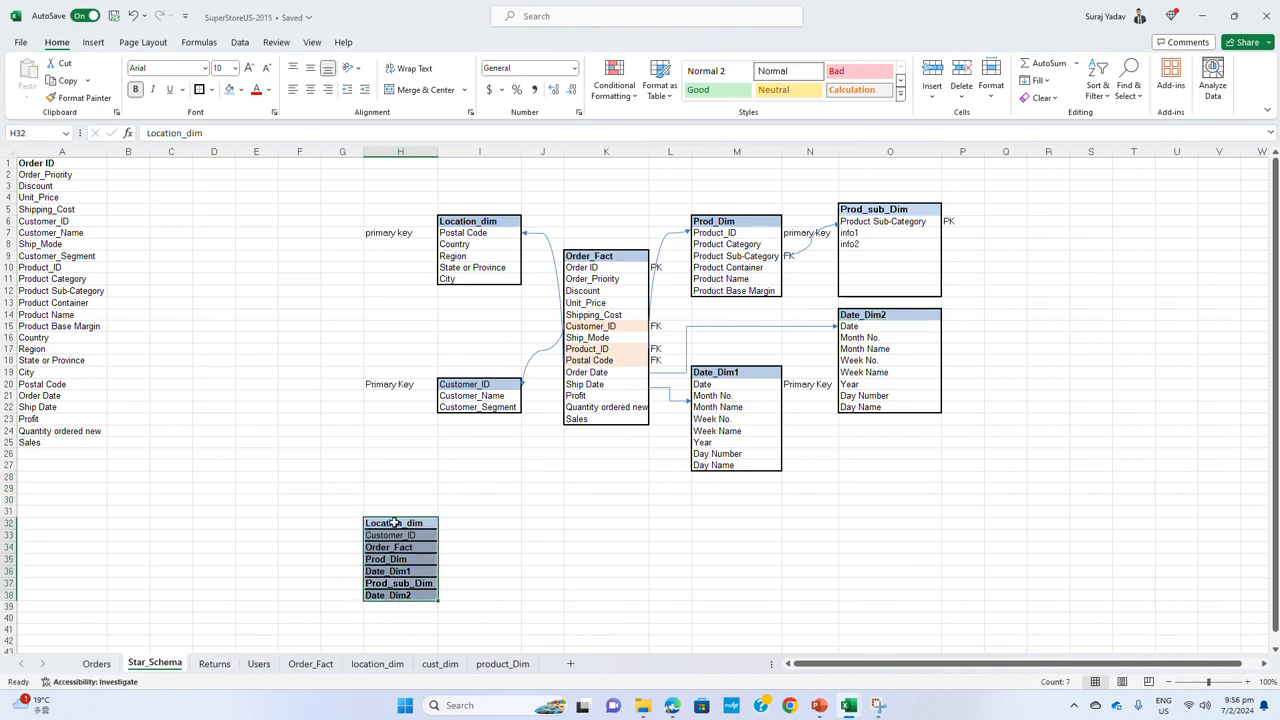
left_click(394, 510)
type("User Case 1")
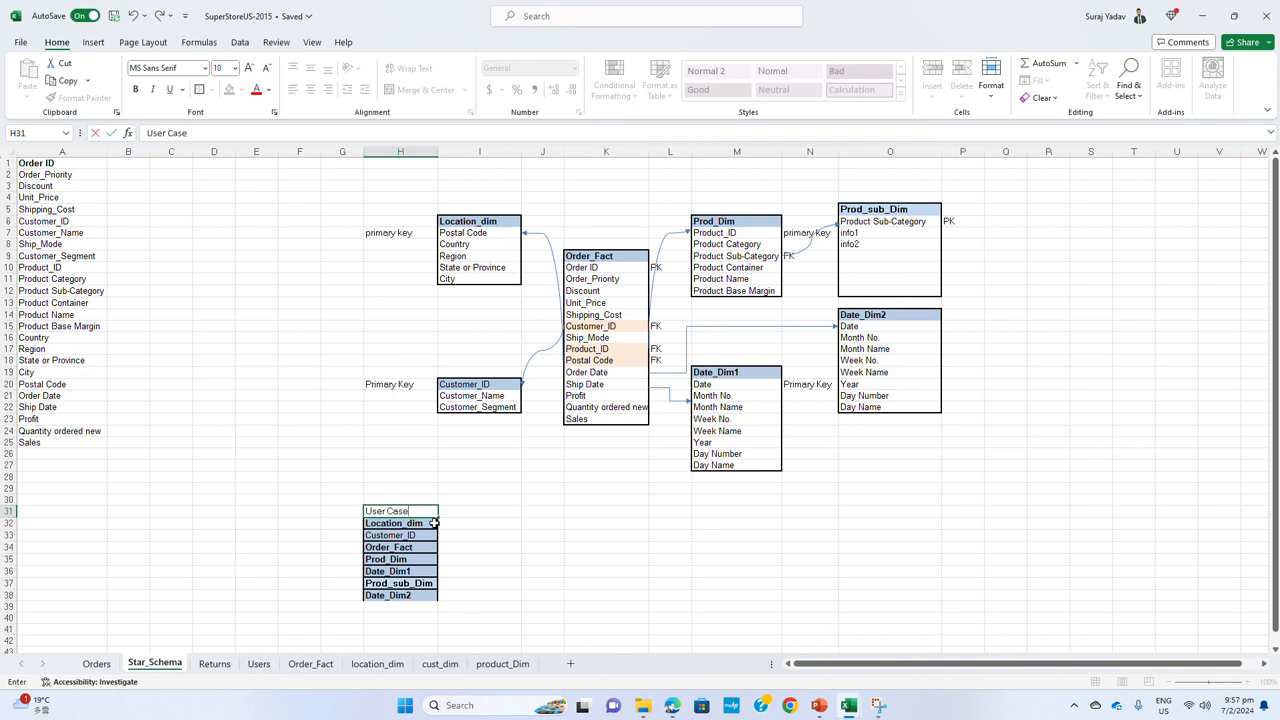
Enter SQL Server in G32, widen column G to fit it, and fill the label down to G38 beside the table list
left_click(345, 524)
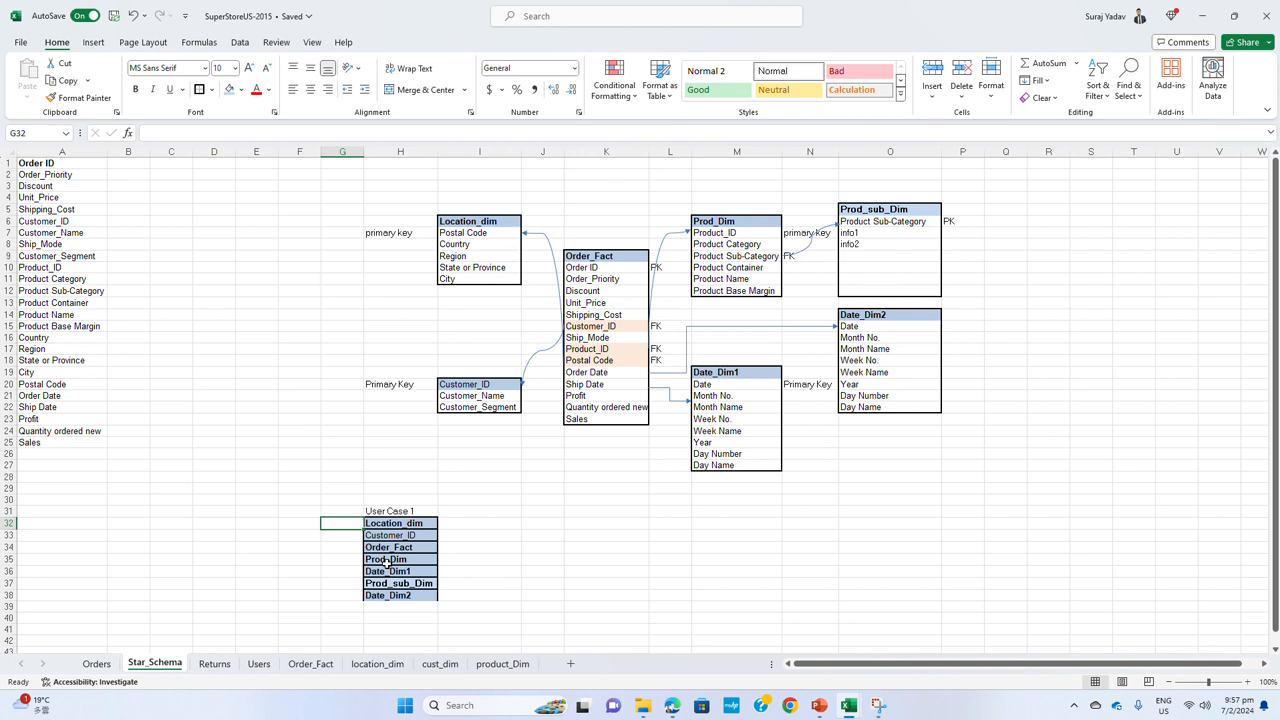
type("S")
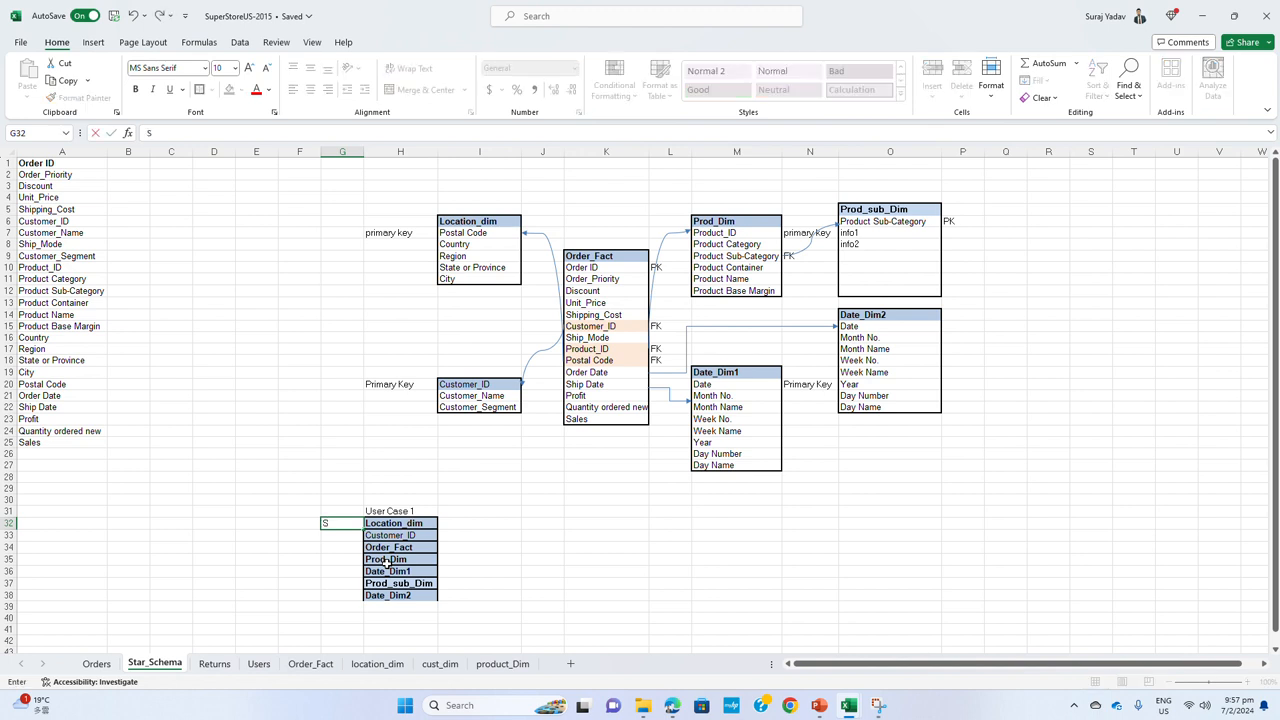
type("QL Server")
key("Return")
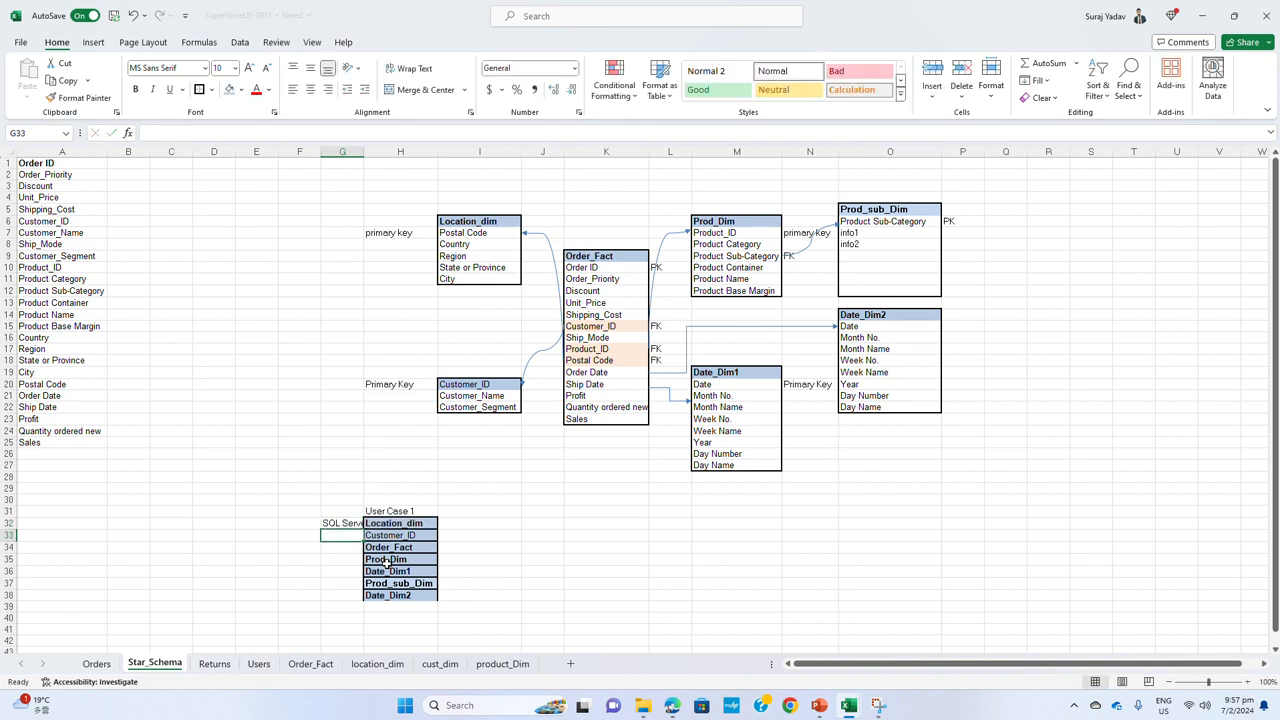
left_click_drag(363, 151, 400, 151)
left_click(375, 524)
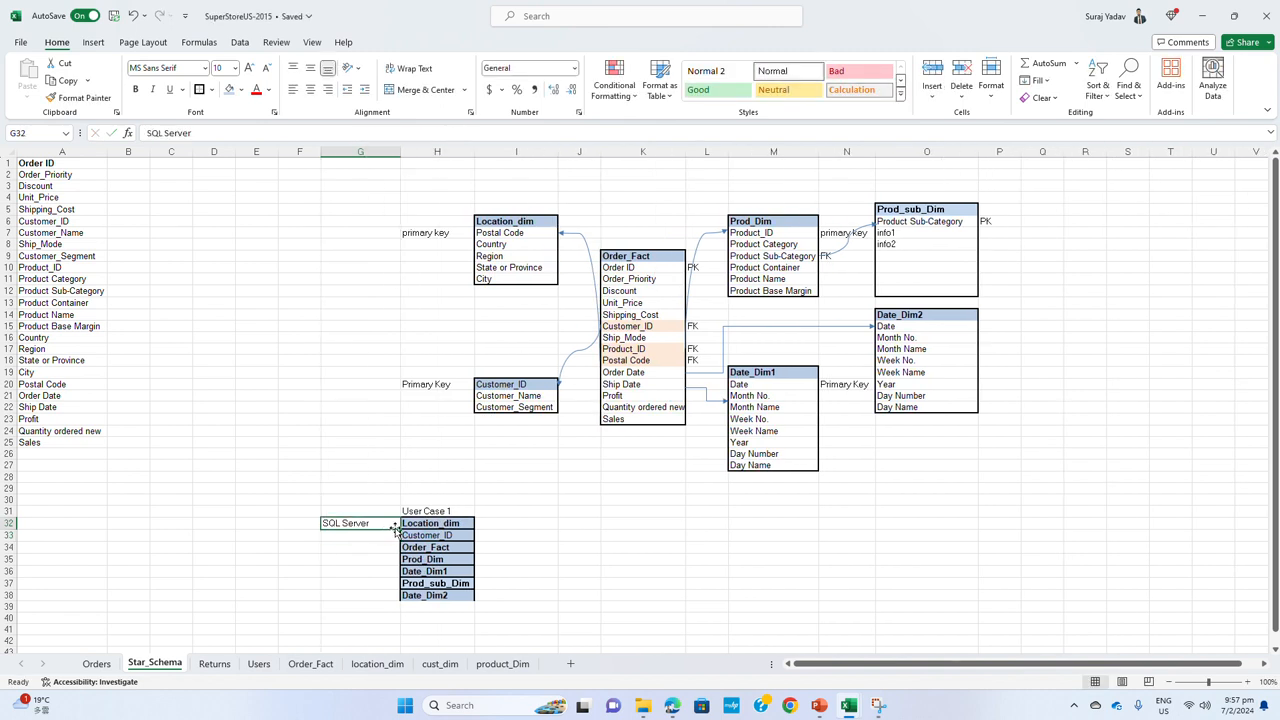
left_click_drag(397, 530, 400, 600)
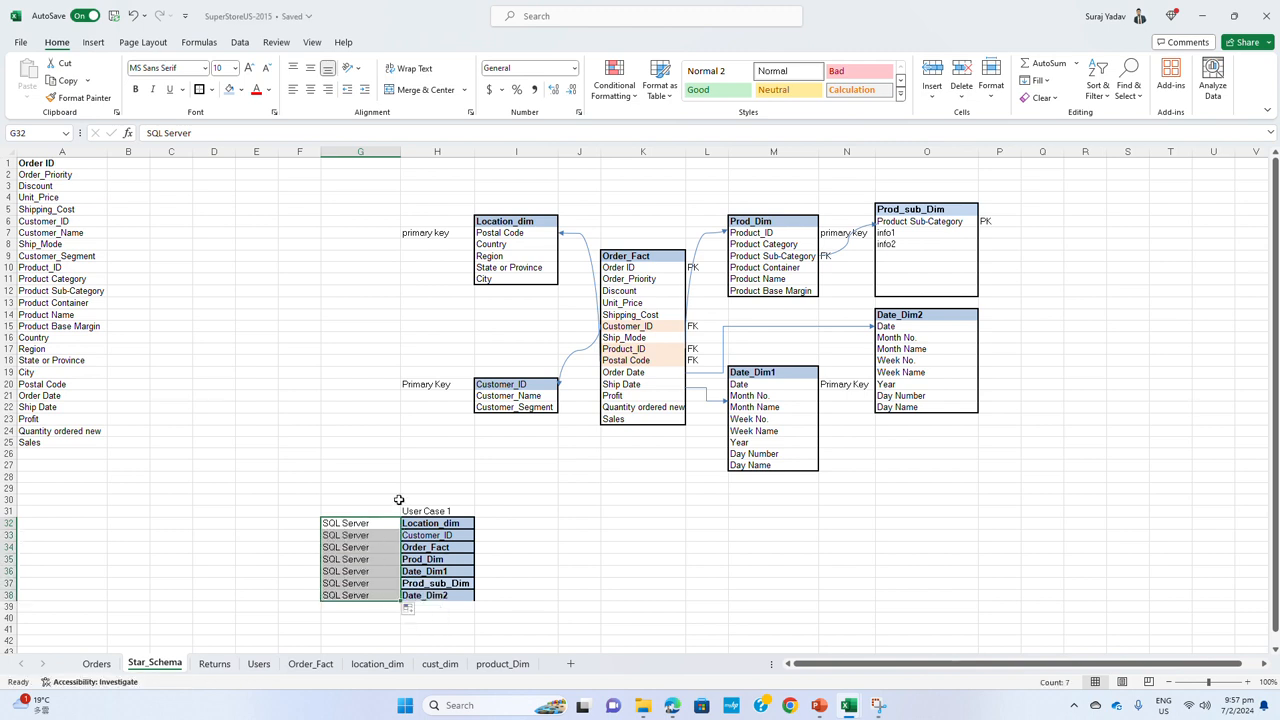
left_click(536, 538)
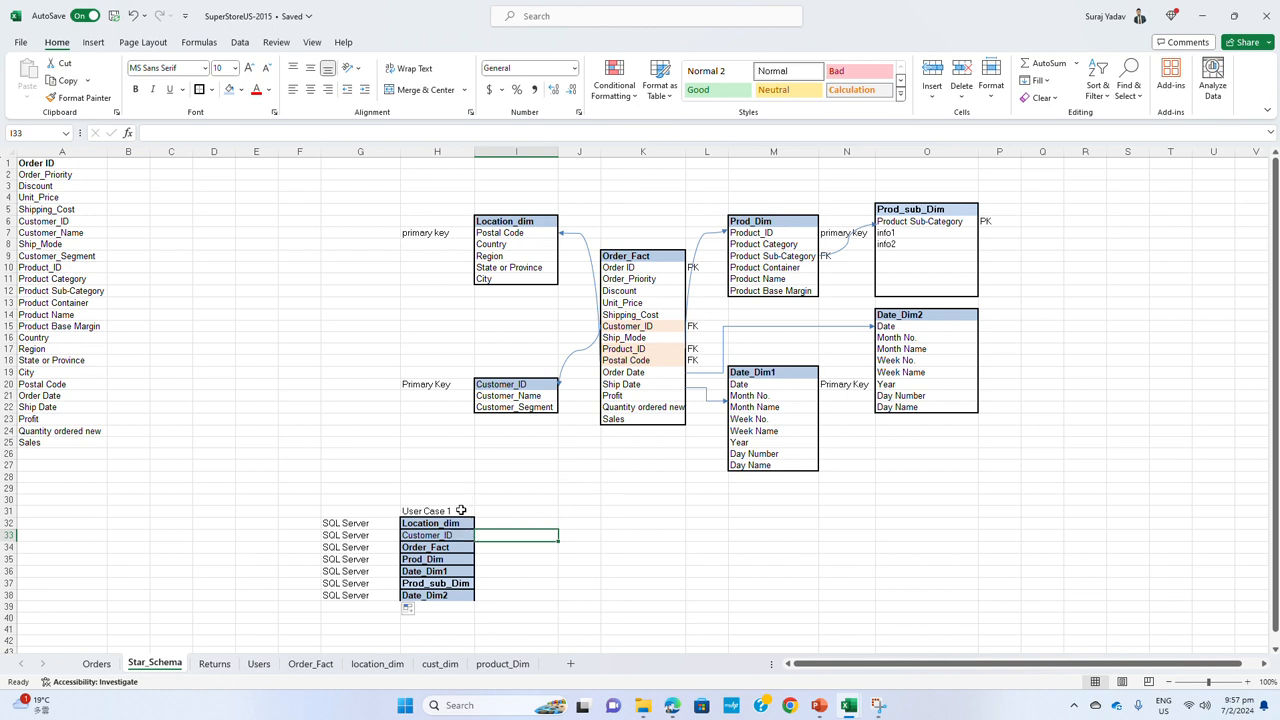
Enter the label Power BI in cell J32
left_click_drag(357, 527, 366, 596)
left_click(581, 527)
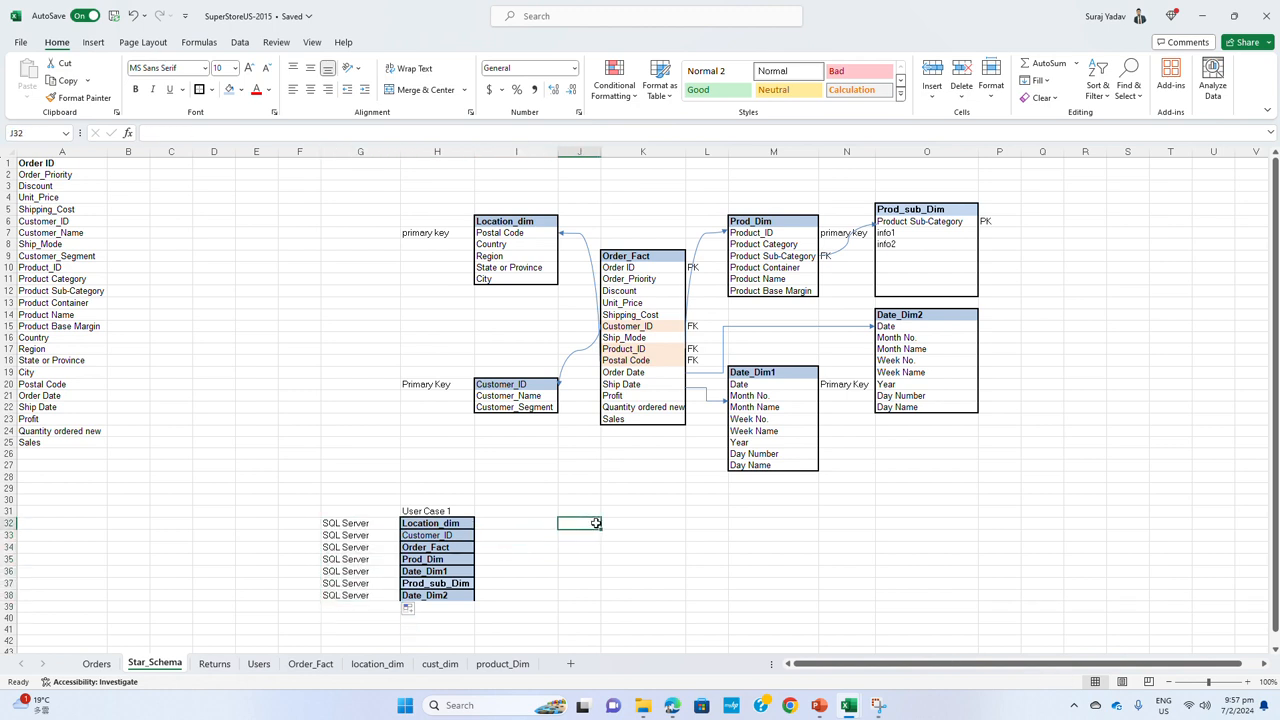
type("Power BI")
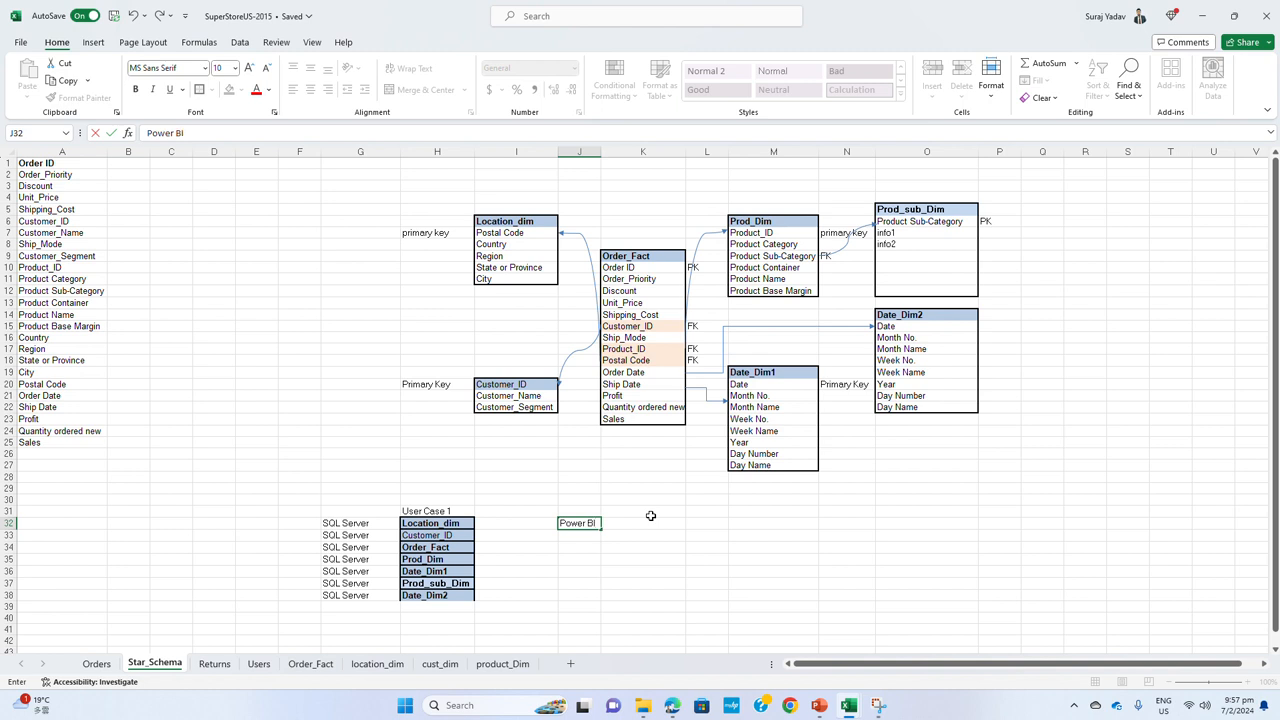
Copy the table list H32:H38 to K32:K38 and fill the Power BI label down to J38 beside it
left_click_drag(426, 523, 433, 598)
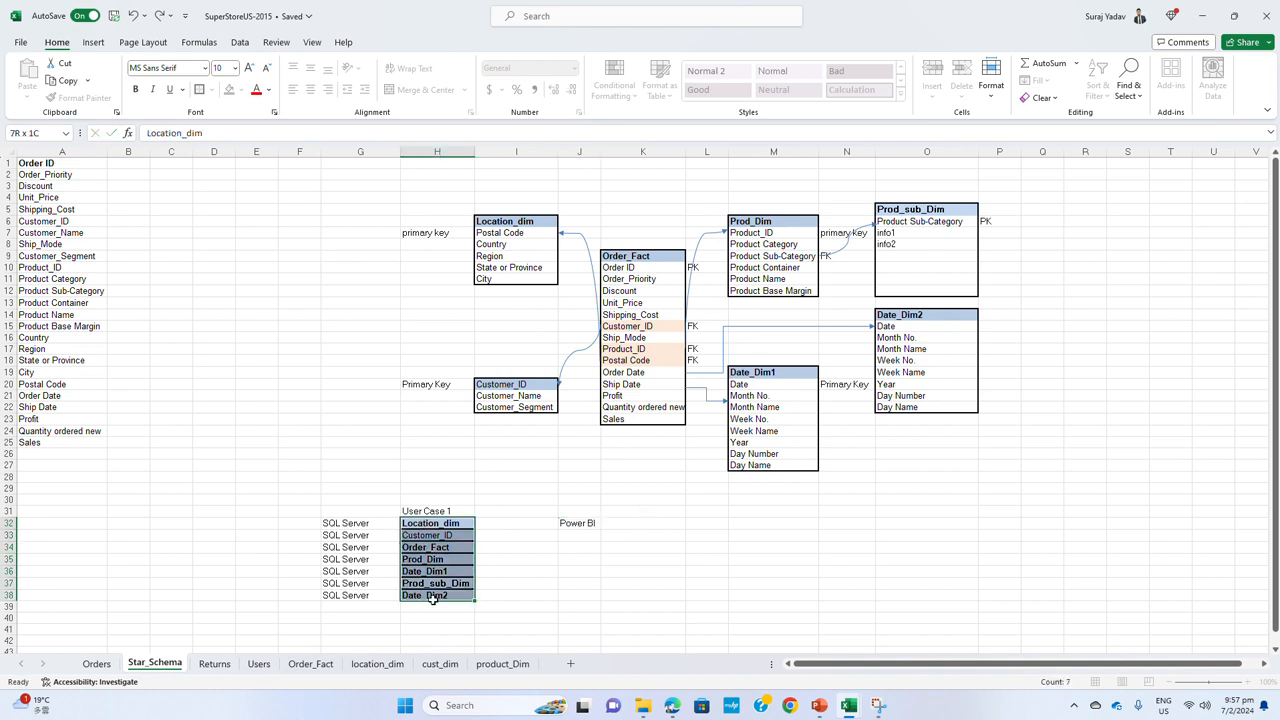
key("ctrl+c")
left_click(643, 523)
key("ctrl+v")
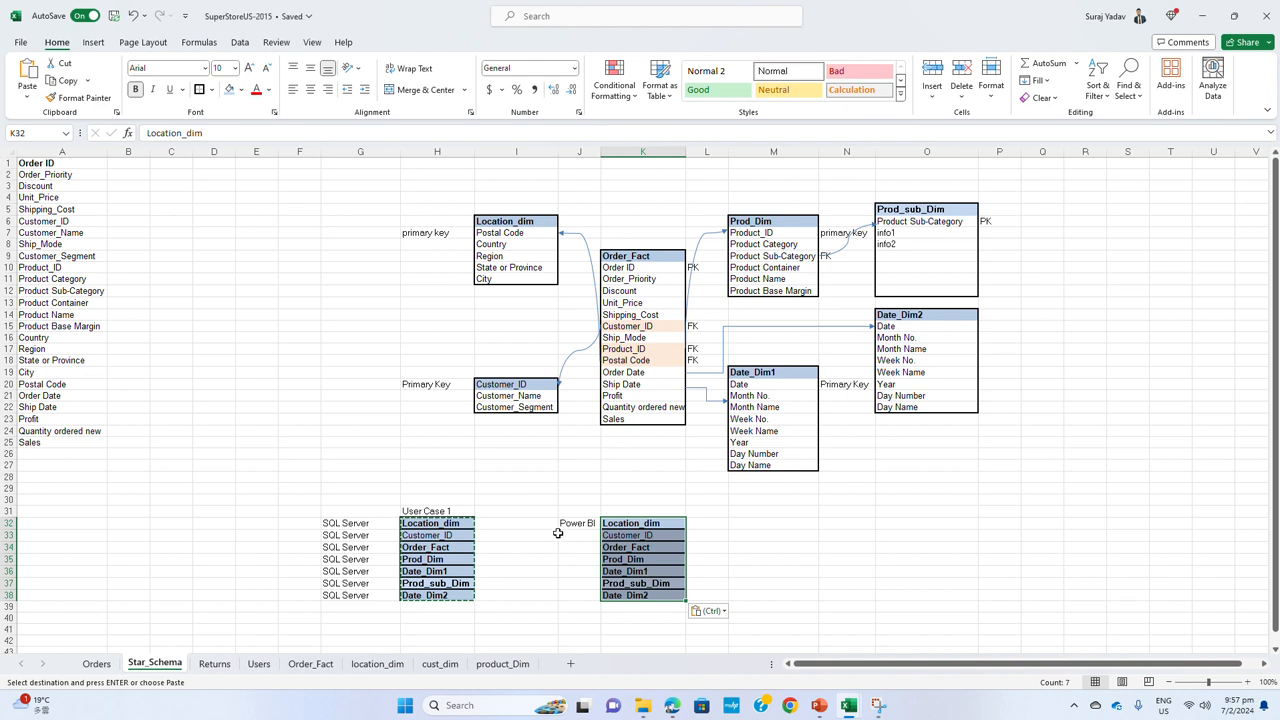
left_click(578, 524)
left_click_drag(600, 529, 595, 598)
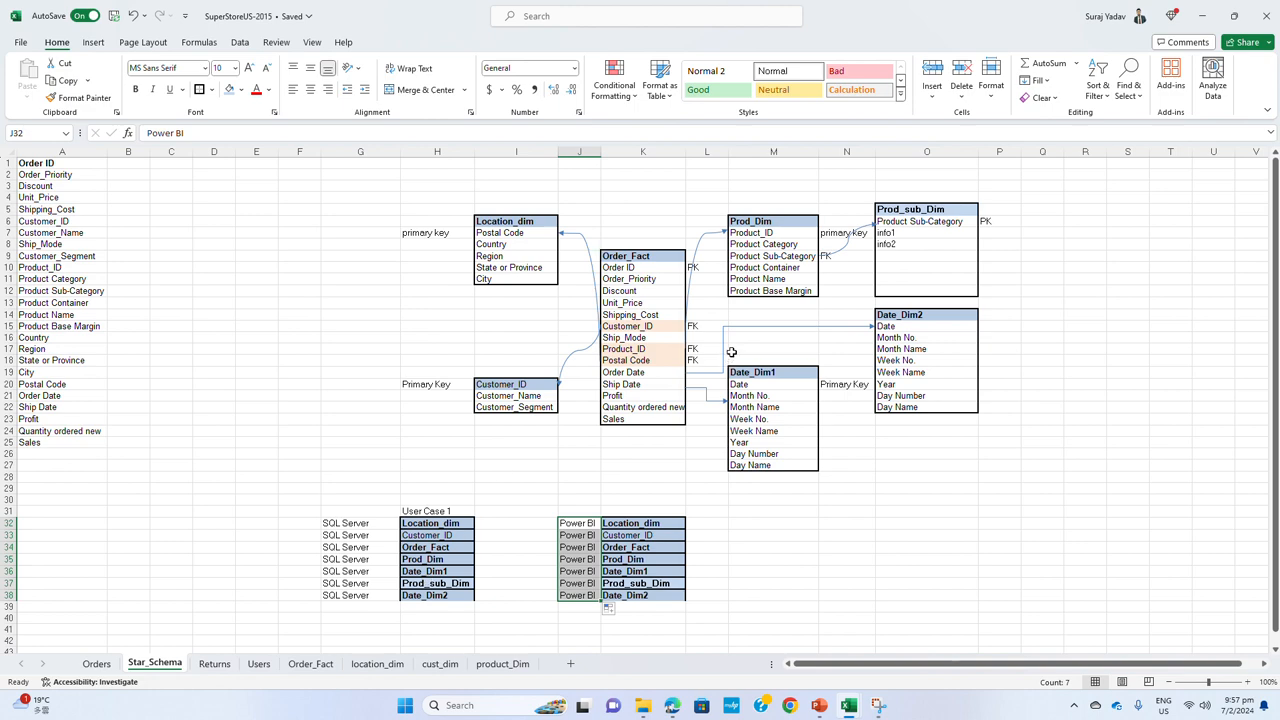
left_click(121, 47)
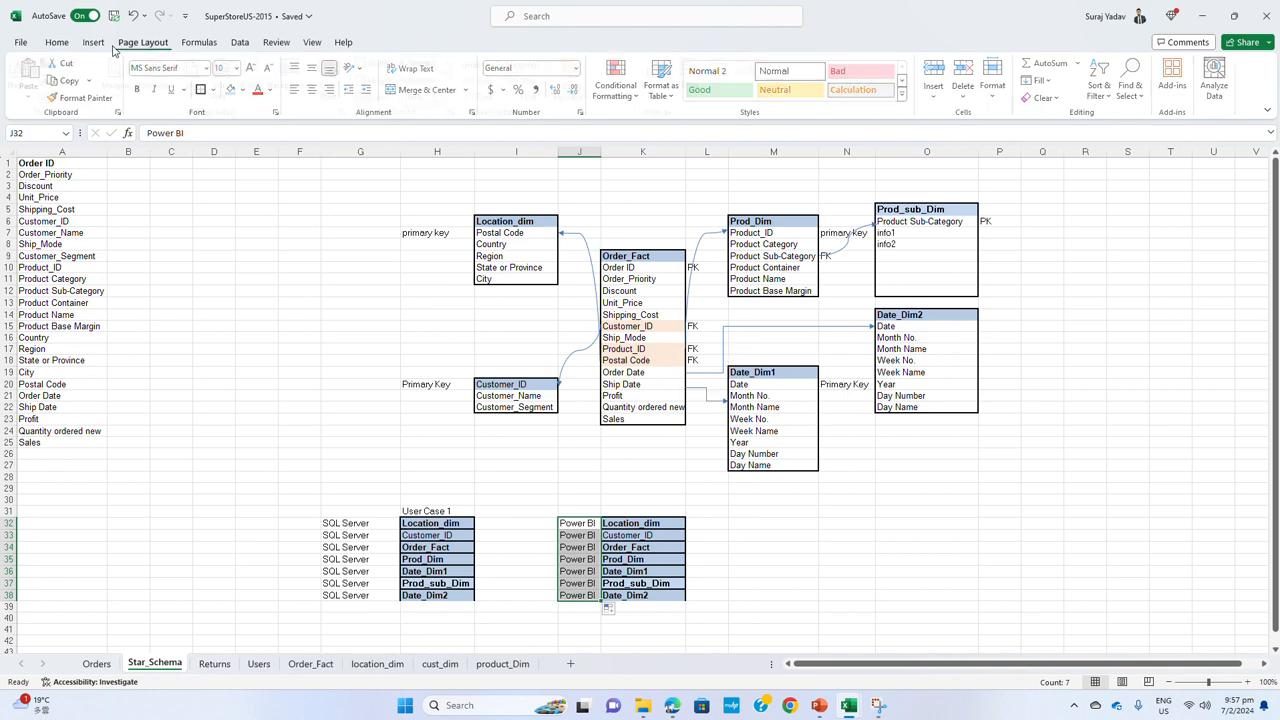
left_click(93, 42)
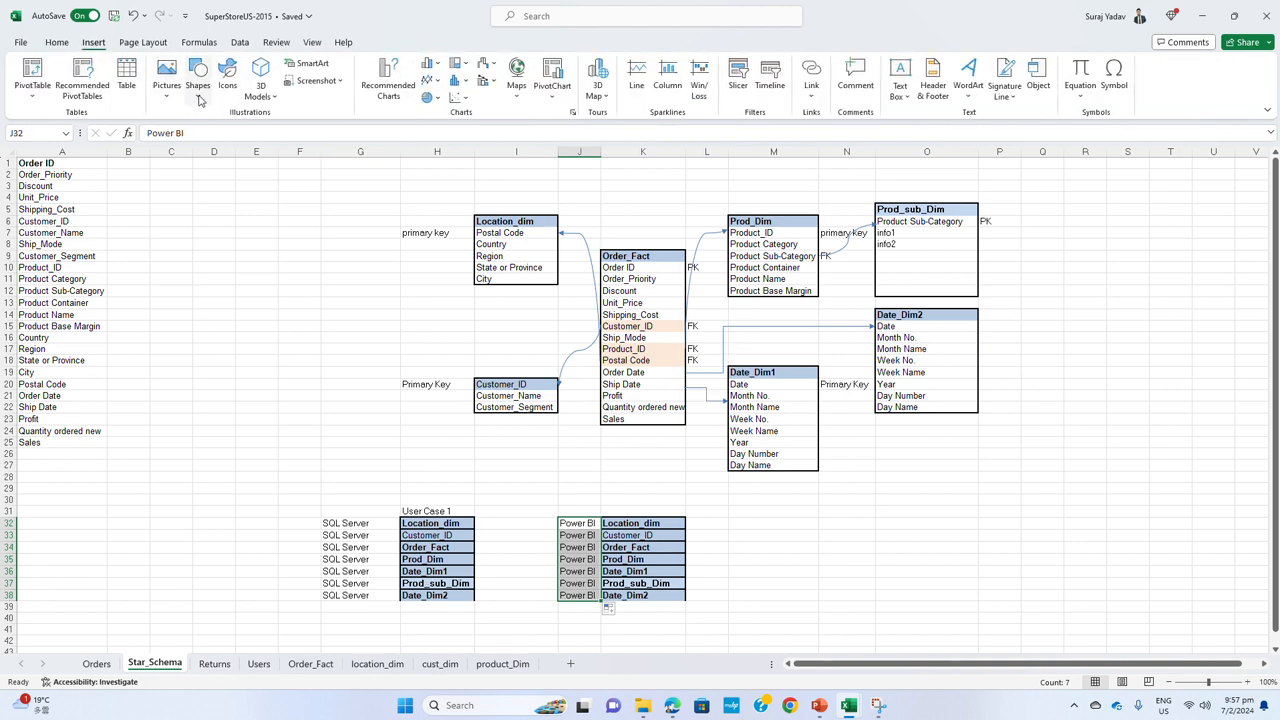
left_click(199, 100)
left_click(211, 191)
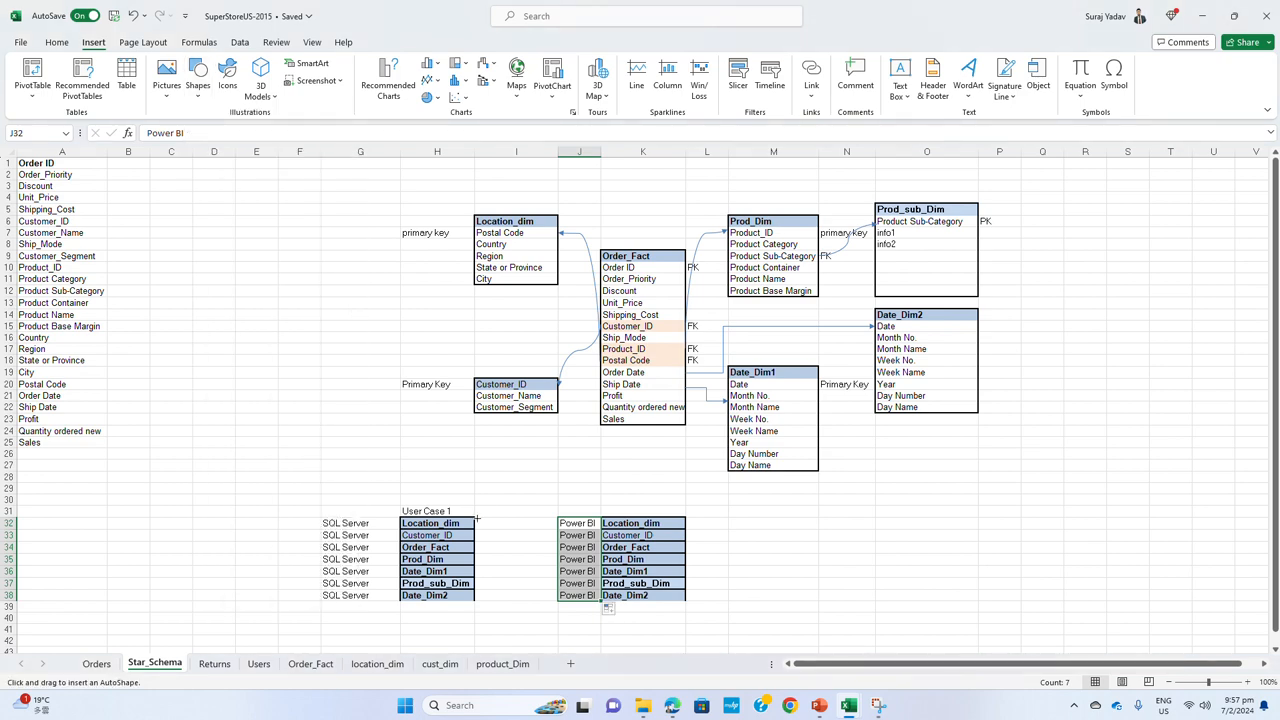
left_click_drag(471, 523, 561, 523)
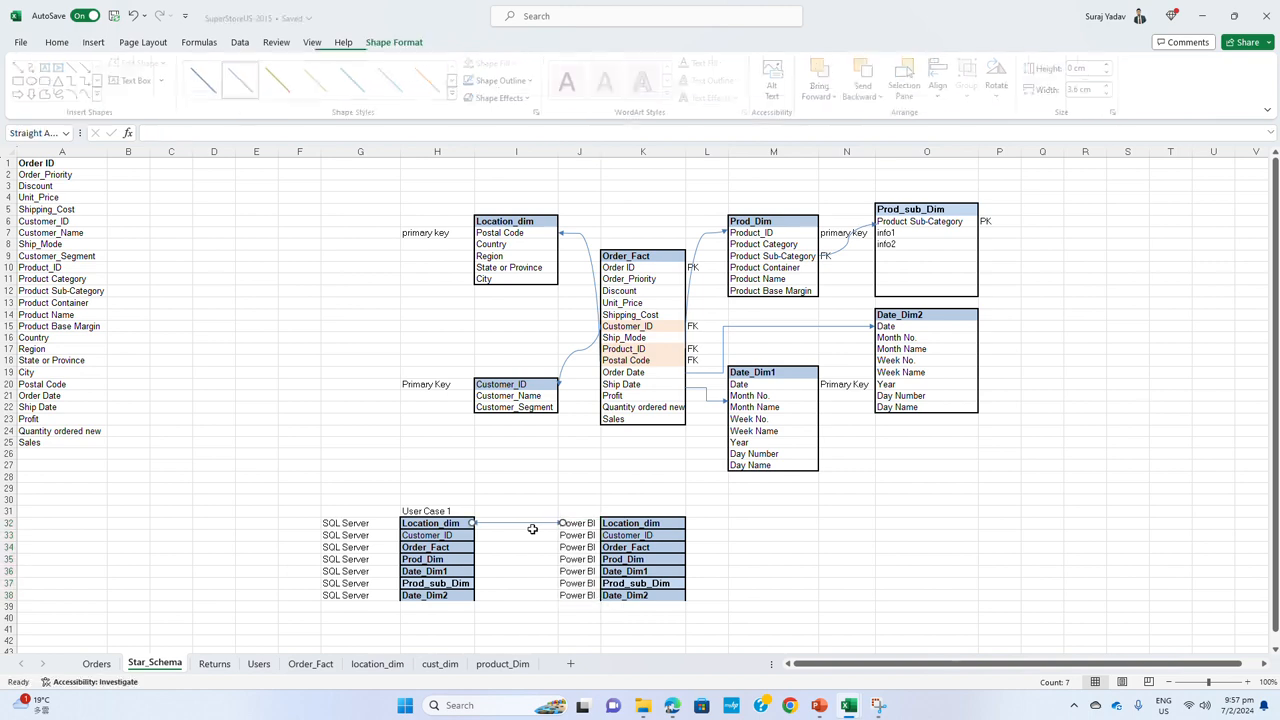
key("Delete")
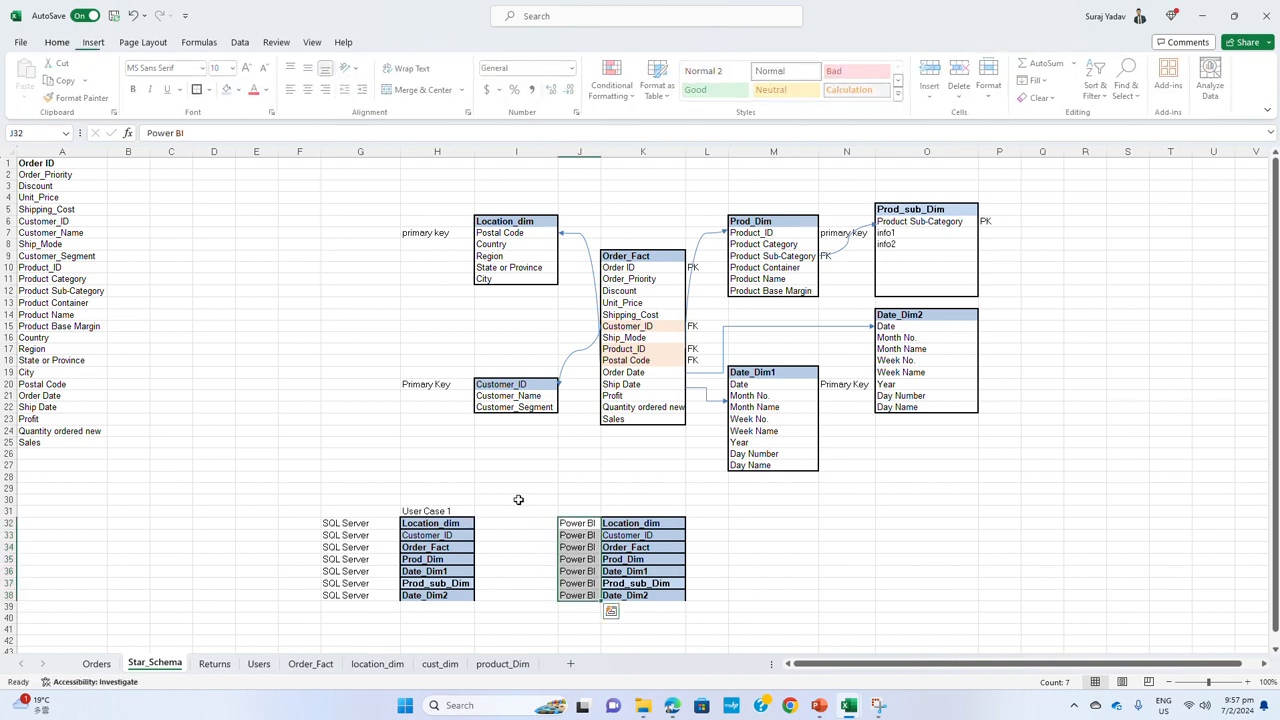
Draw a straight arrow in each row from the SQL Server table list in column H to its Power BI label in column J
left_click(93, 42)
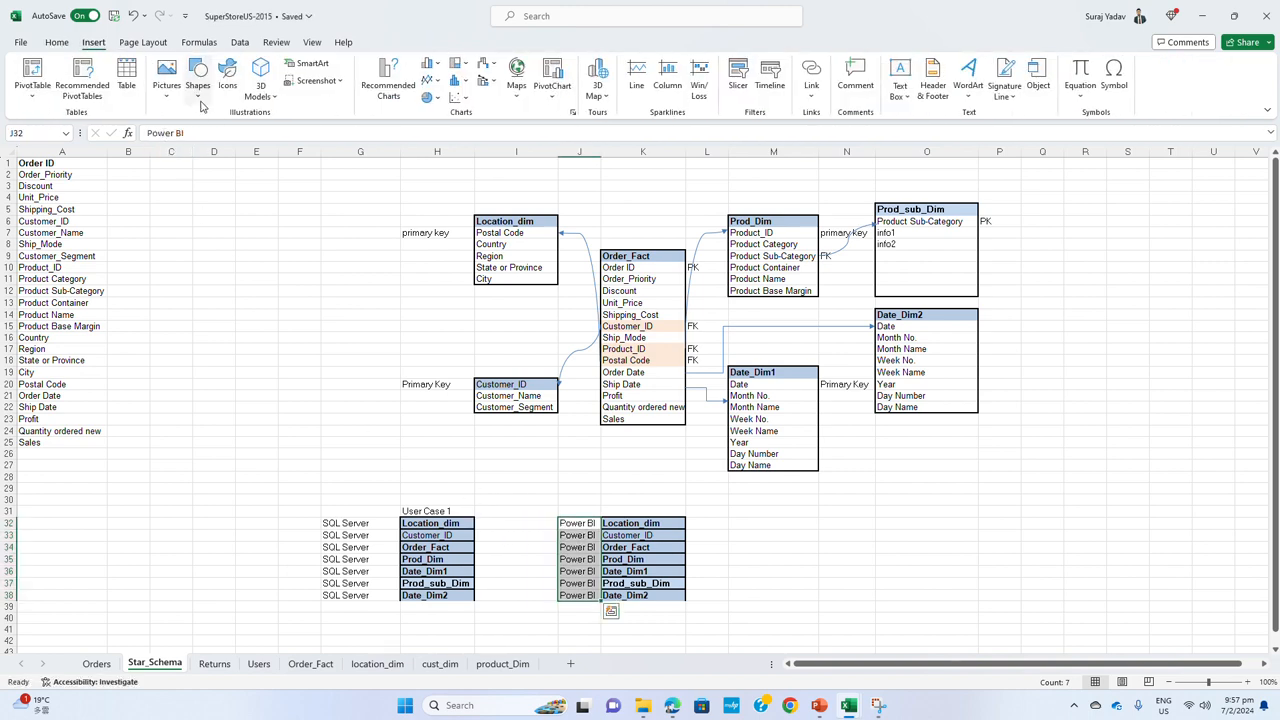
left_click(198, 88)
left_click(205, 183)
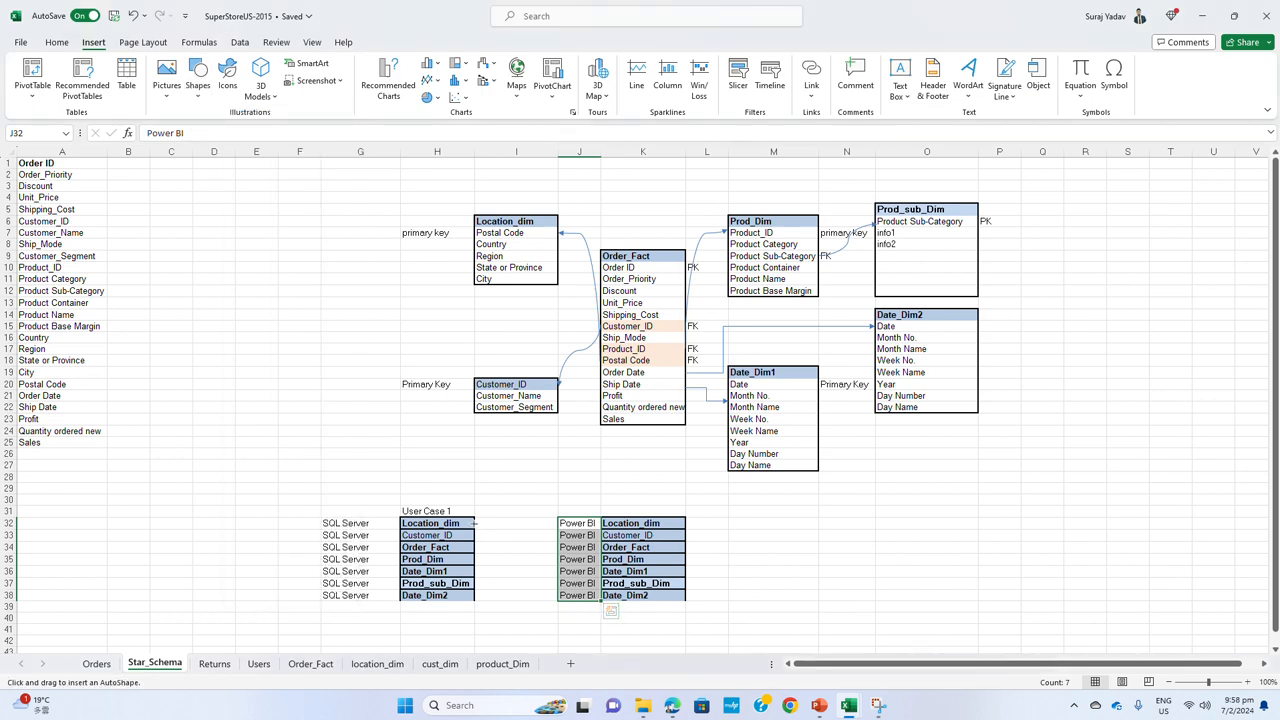
mouse_move(474, 523)
left_mouse_down()
mouse_move(556, 523)
mouse_move(539, 535)
mouse_move(540, 600)
left_mouse_up()
left_click(760, 548)
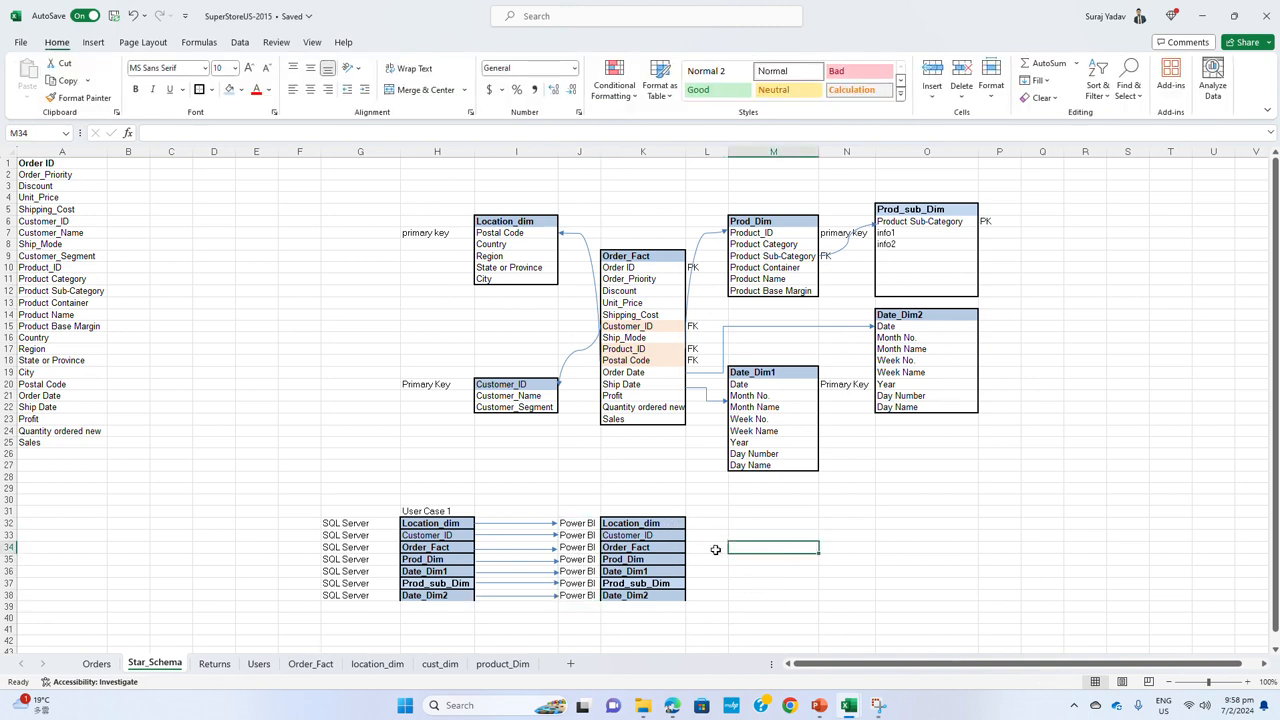
Enter the heading SQL Server to Power BI in cell I31 above the arrows
left_click(636, 510)
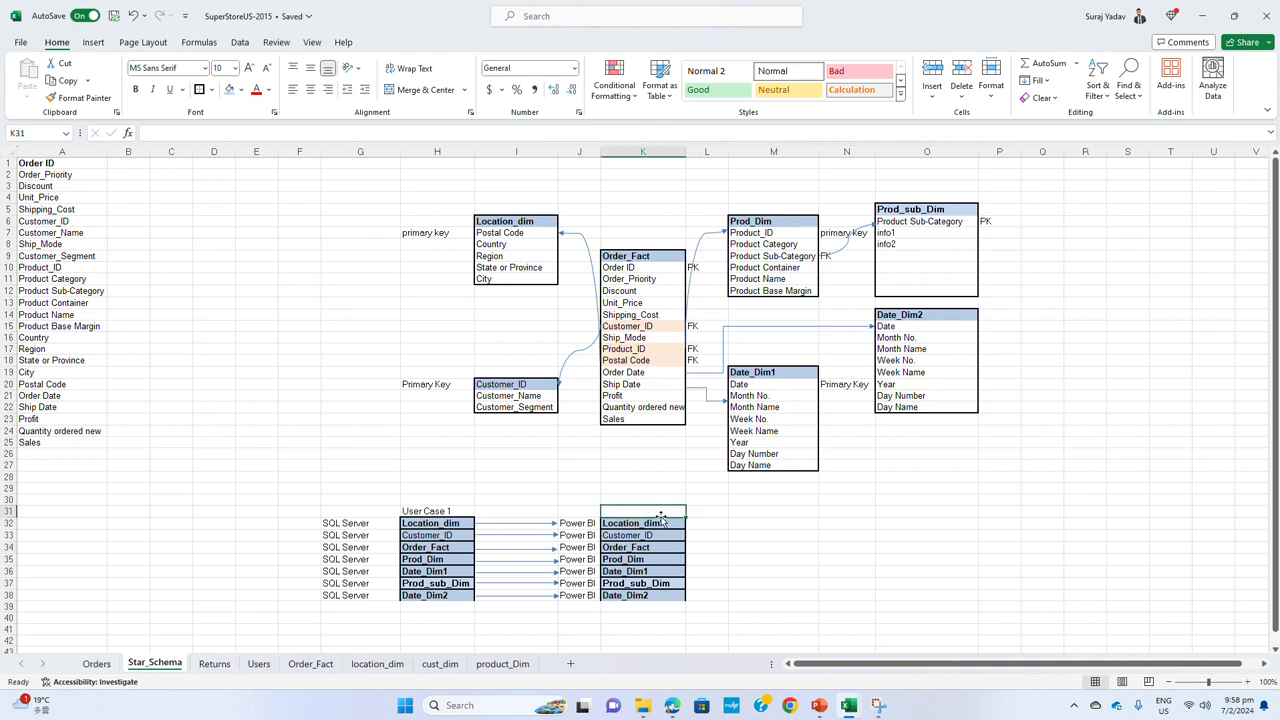
left_click(543, 510)
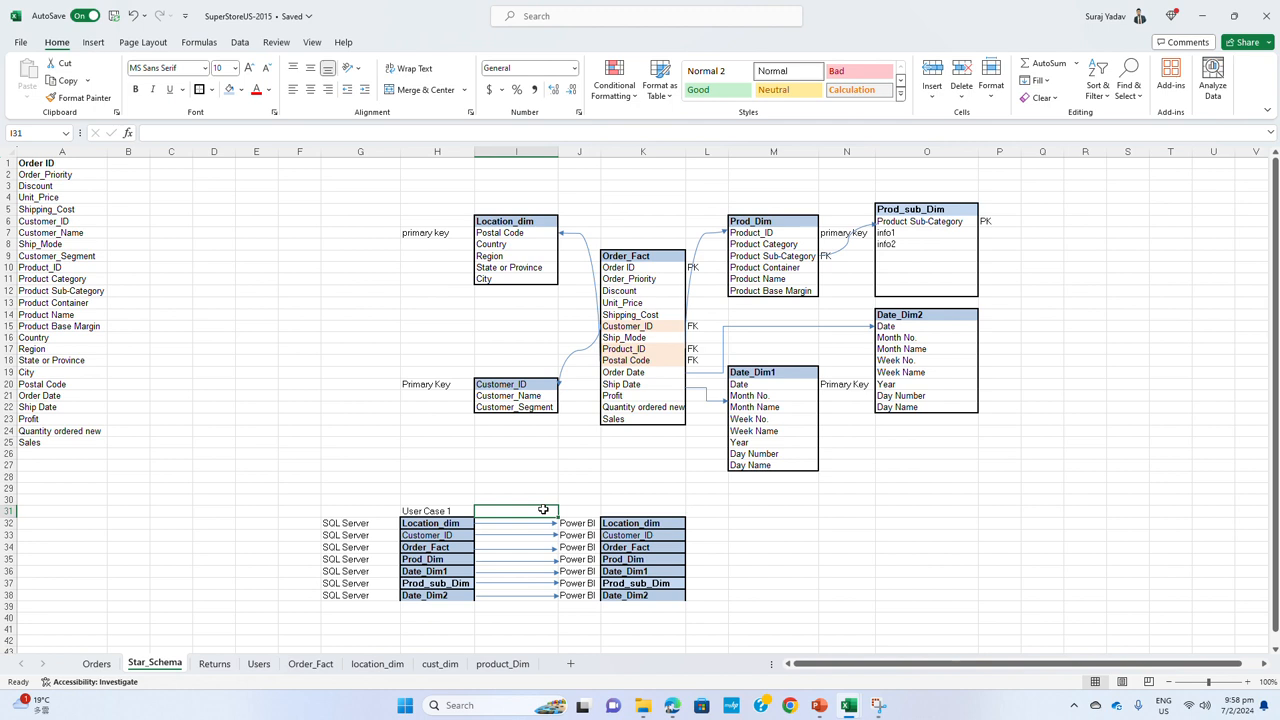
type("co")
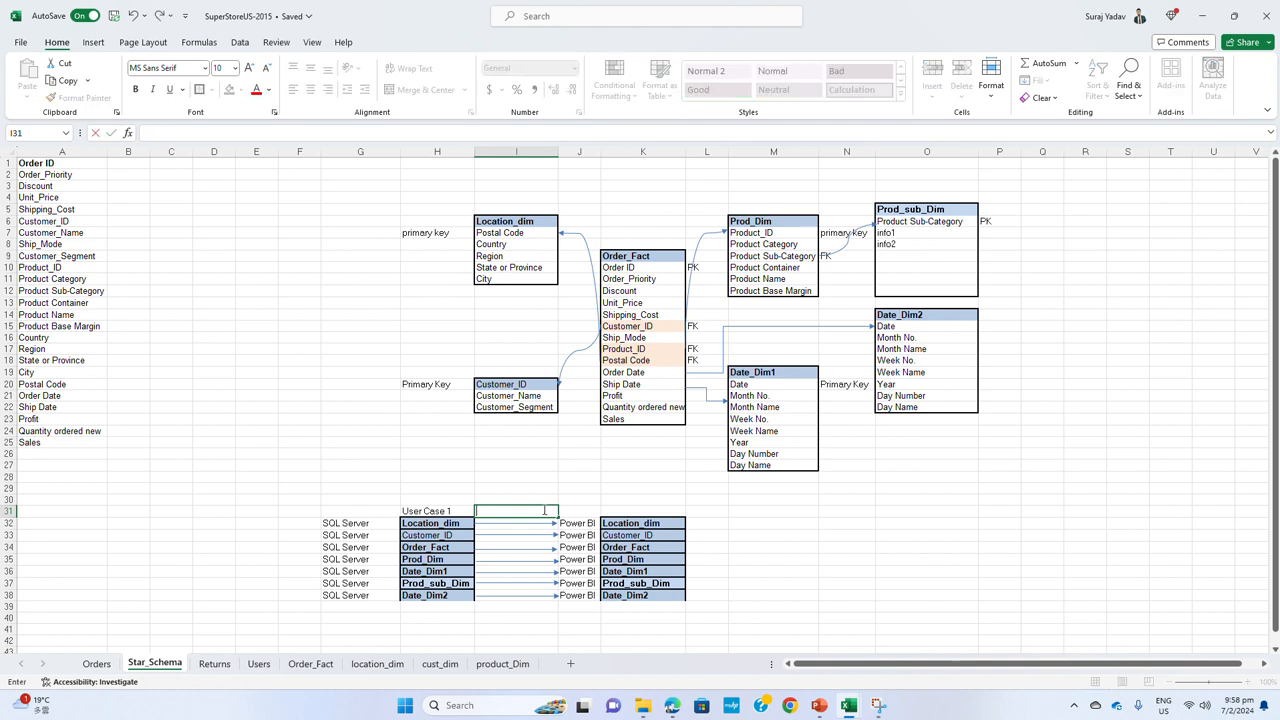
type("SWLQKLvre")
key("BackSpace")
key("BackSpace")
key("BackSpace")
type("ver to Power")
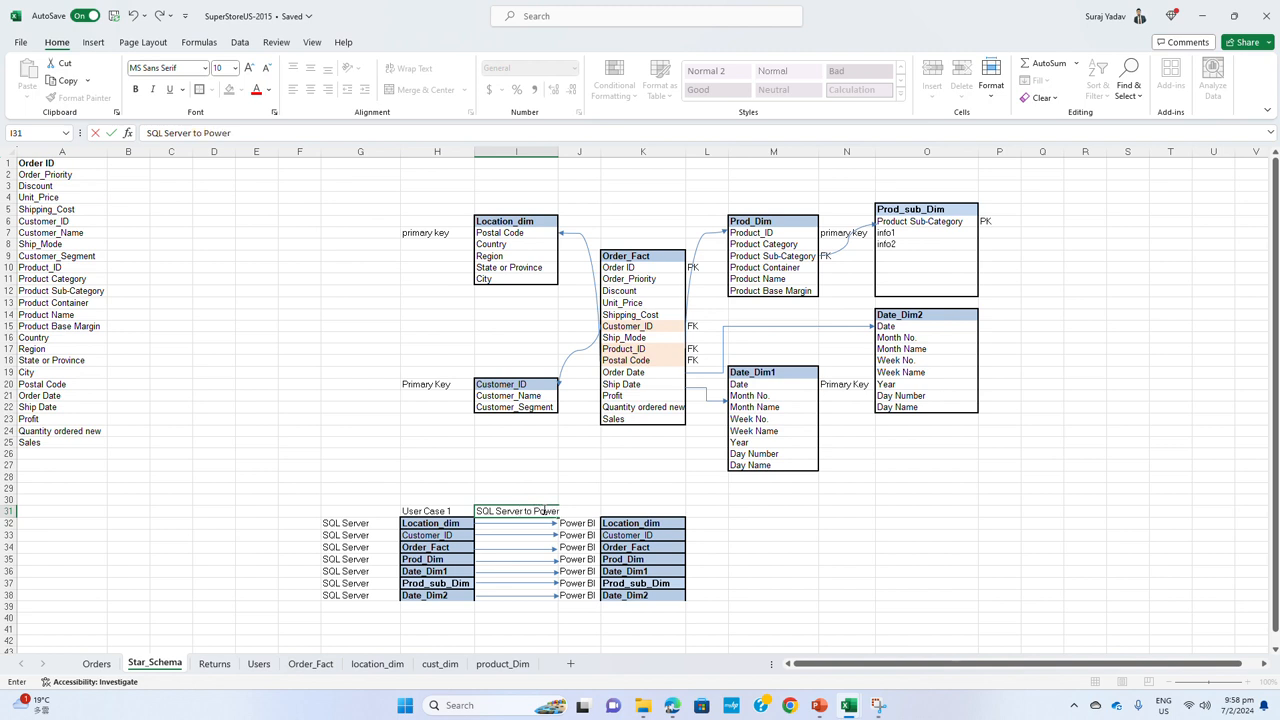
type(" BU")
left_click(874, 533)
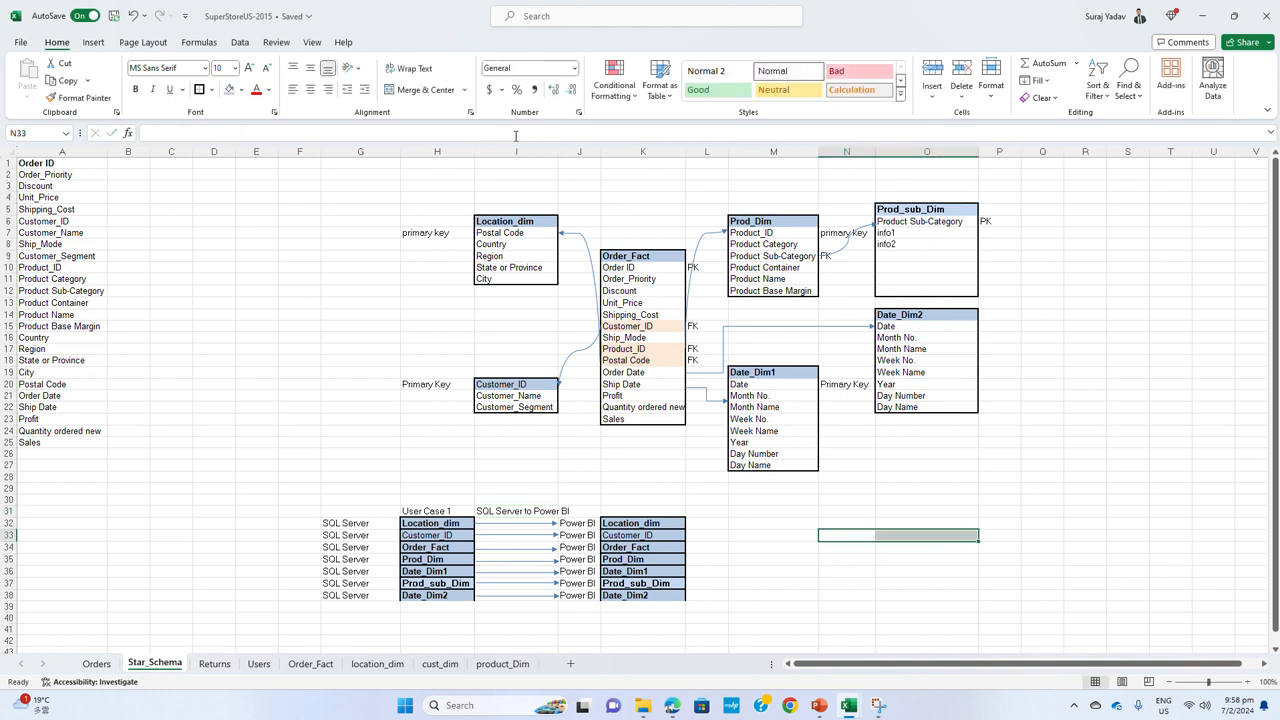
Widen column I to fit its heading and extend the Order_Fact and Location_dim arrows to reach the Power BI labels
left_click_drag(558, 152, 588, 152)
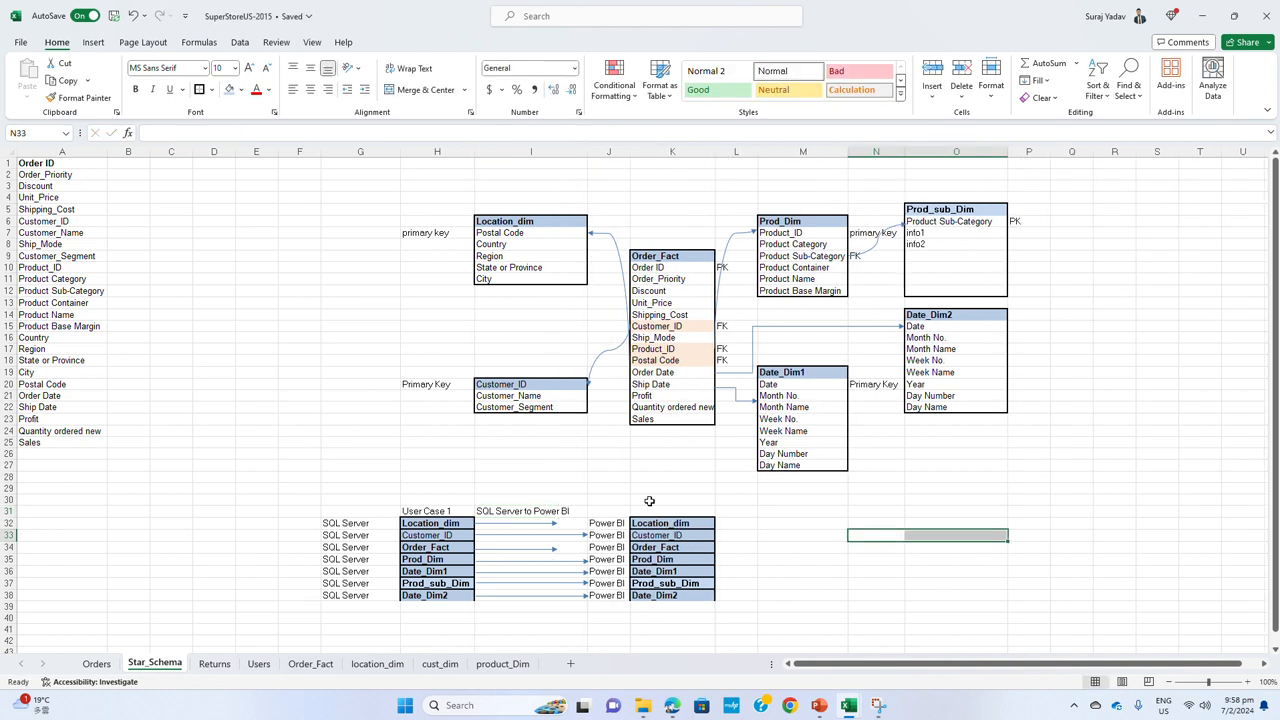
left_click(554, 548)
left_click_drag(557, 548, 580, 548)
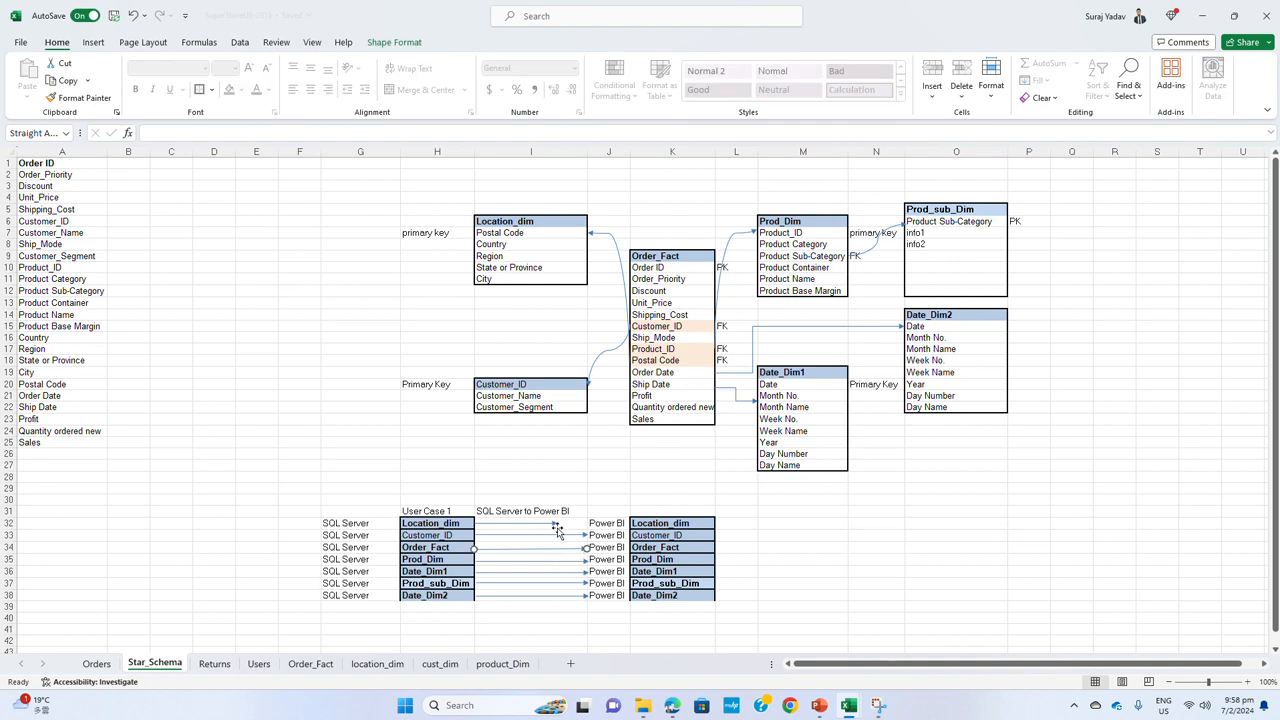
left_click_drag(557, 523, 585, 522)
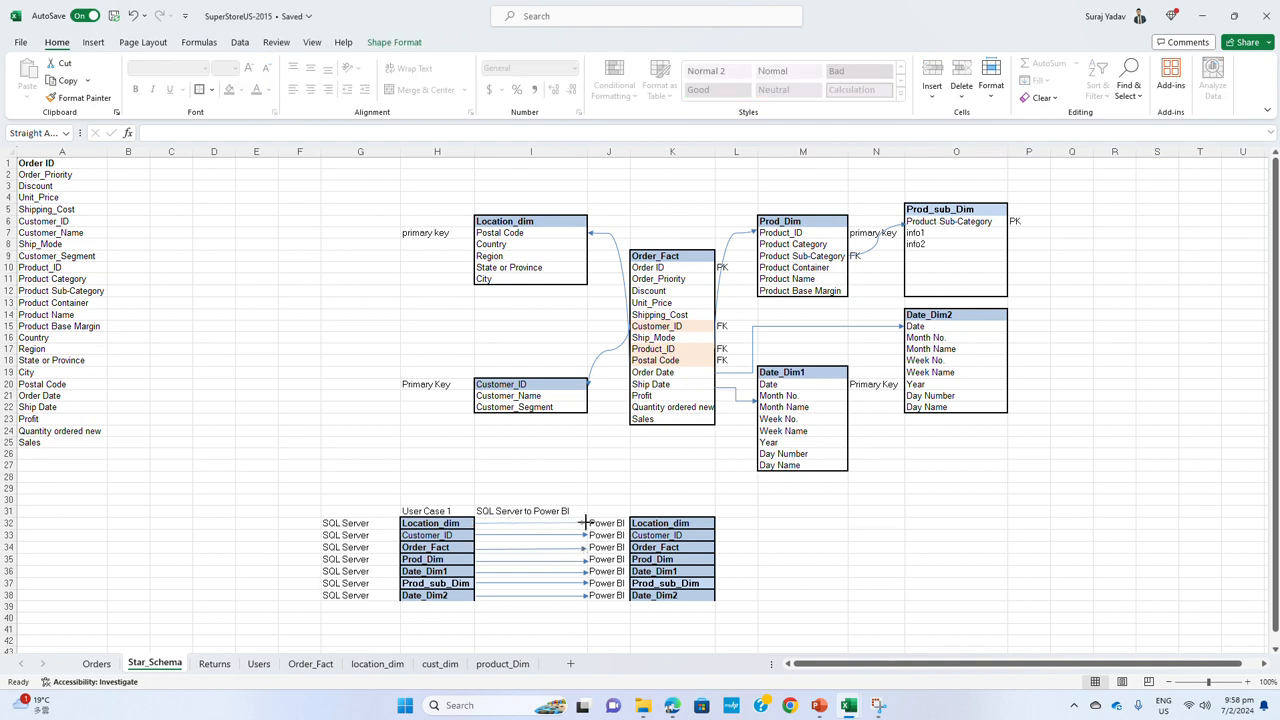
Enter the note Create semantic model in Power BI in cell L31
left_click(737, 511)
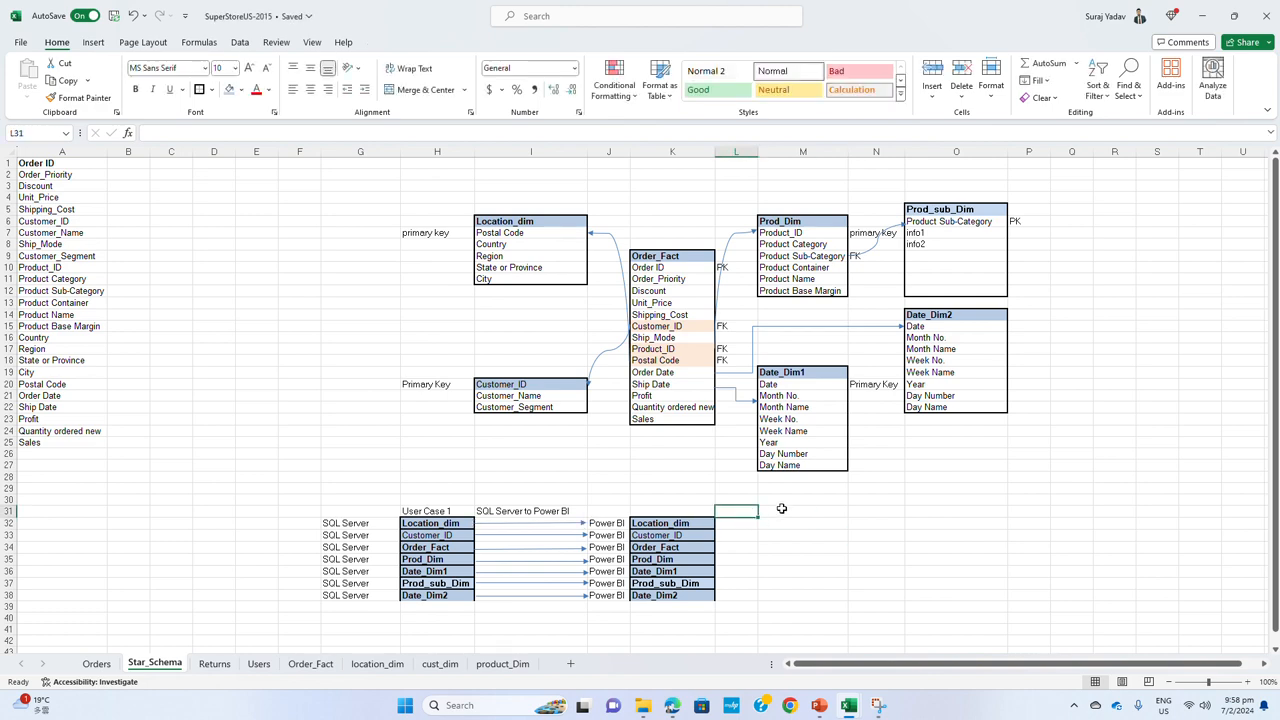
type("Crea")
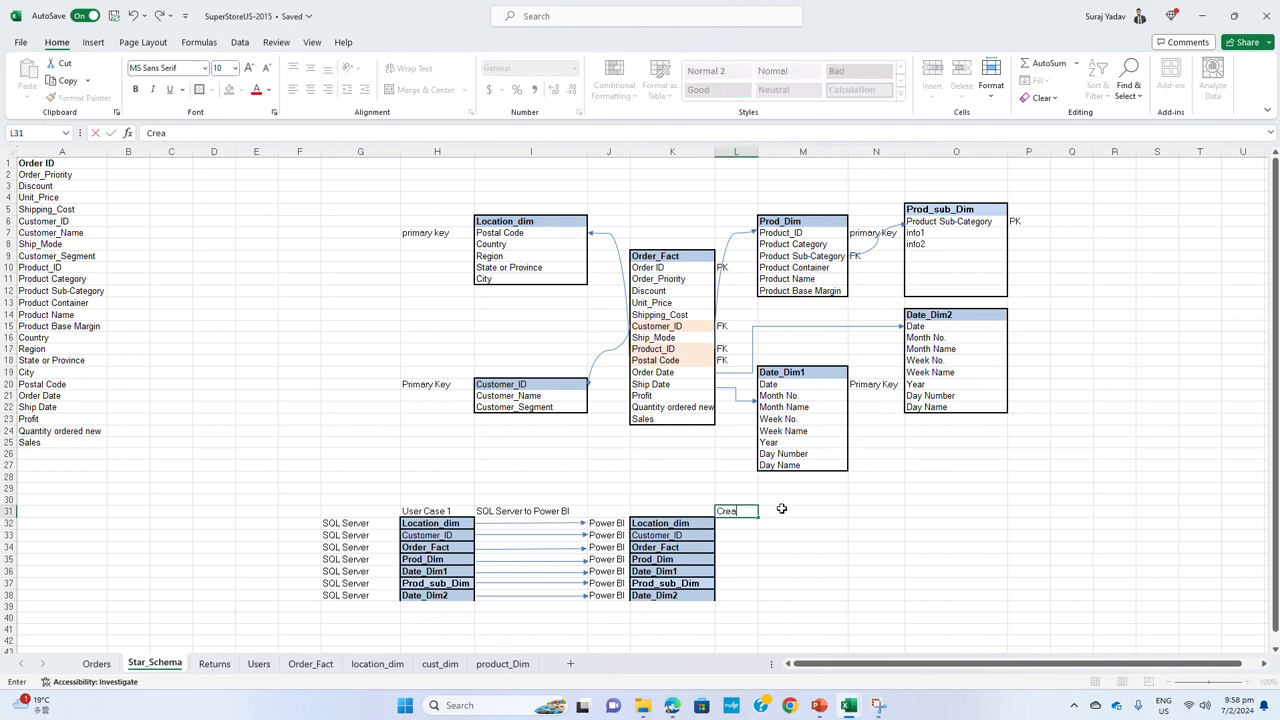
type("te semantic model in")
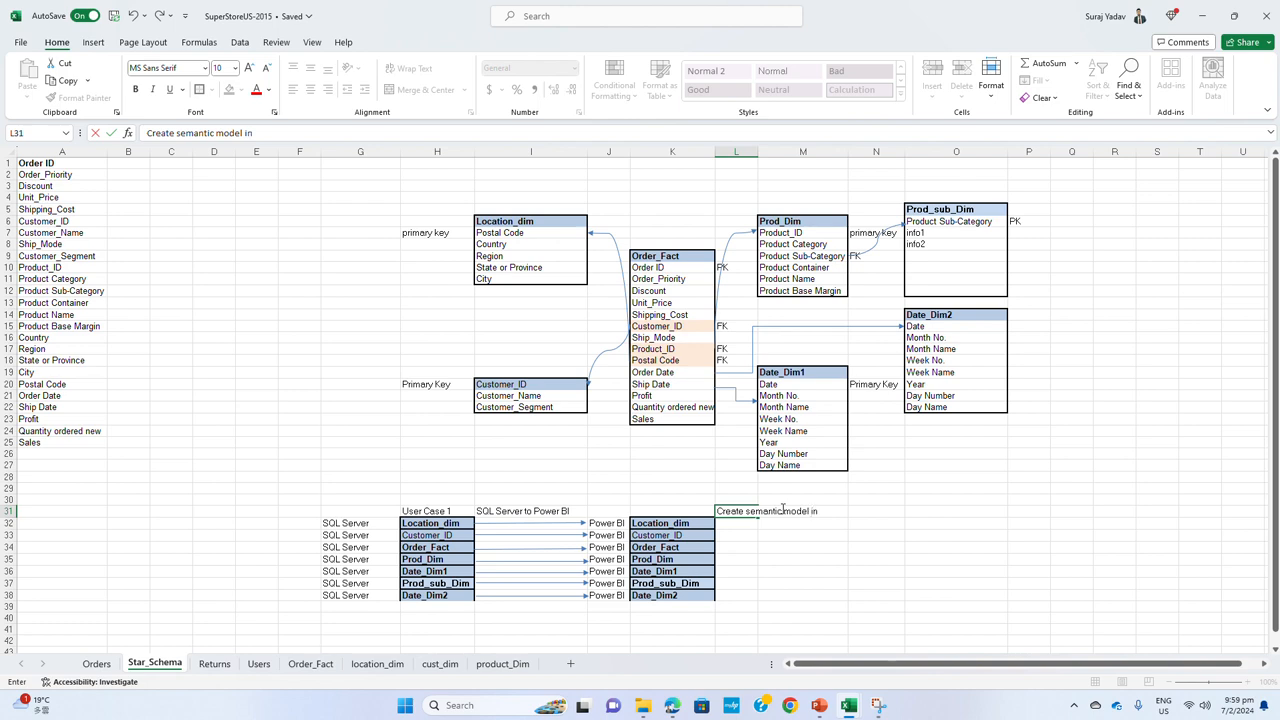
type(" Power BI")
key("Return")
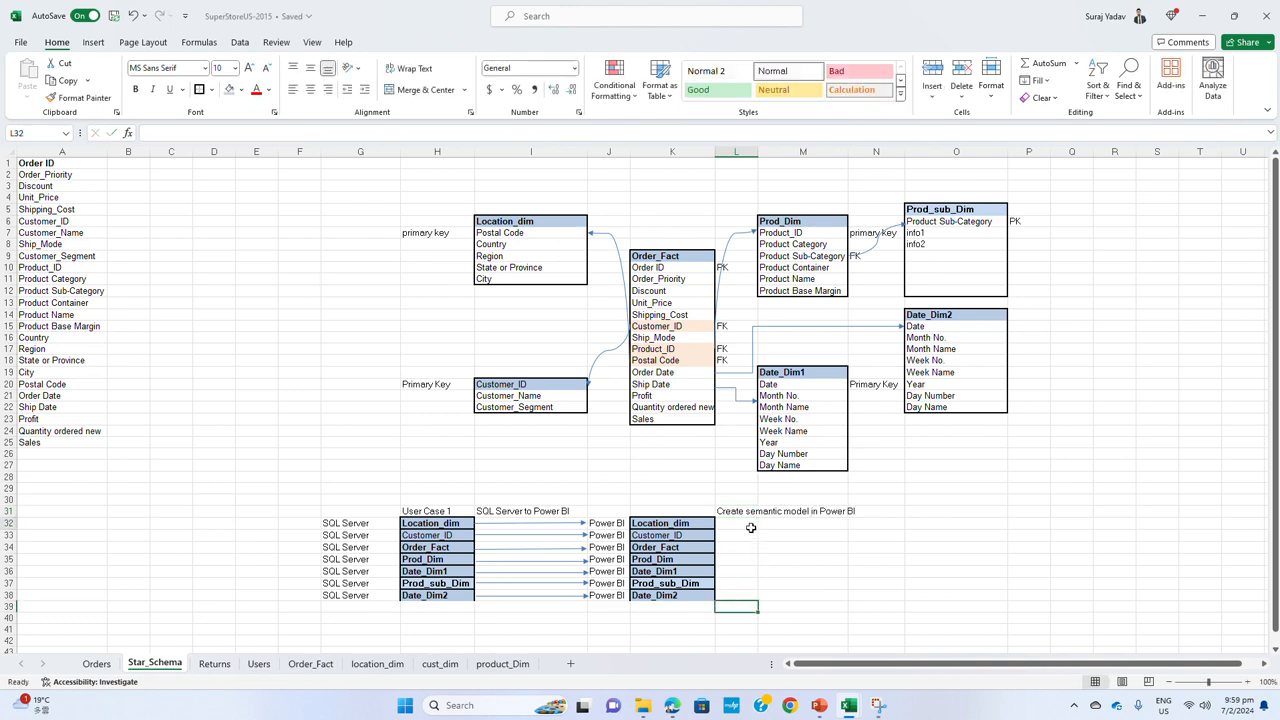
left_click(668, 548)
left_click_drag(713, 547, 736, 547)
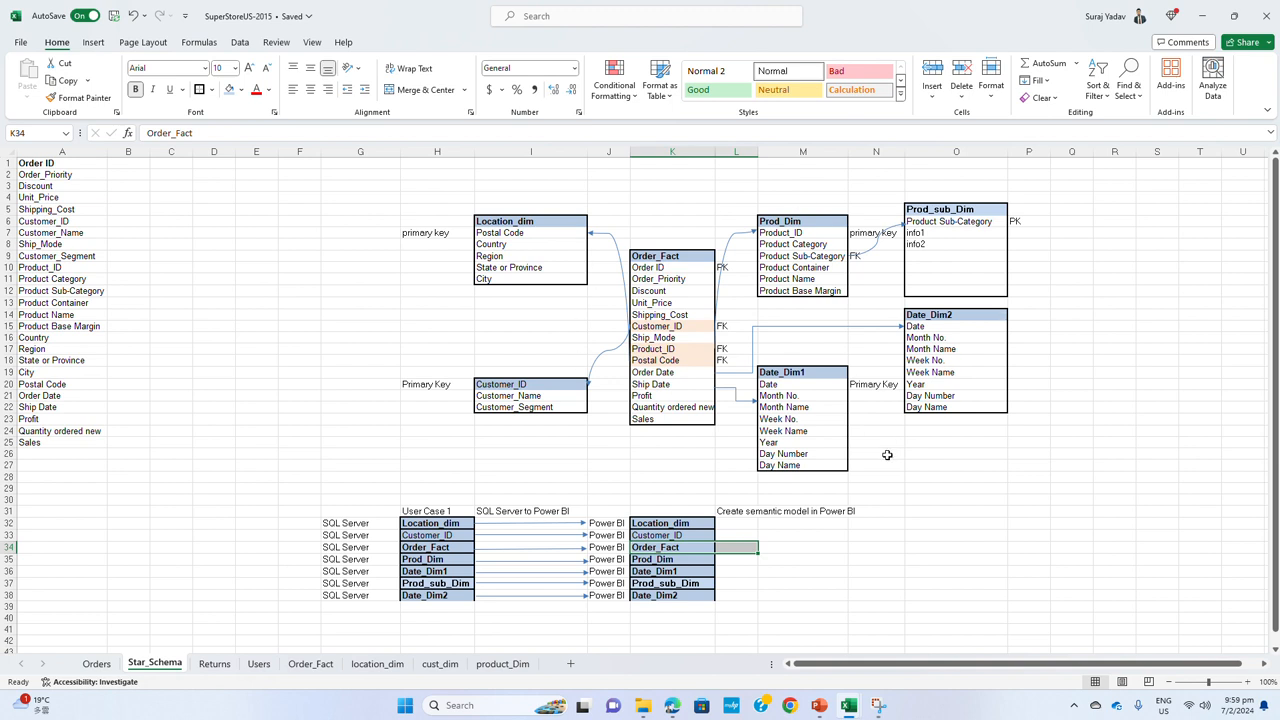
left_click(814, 580)
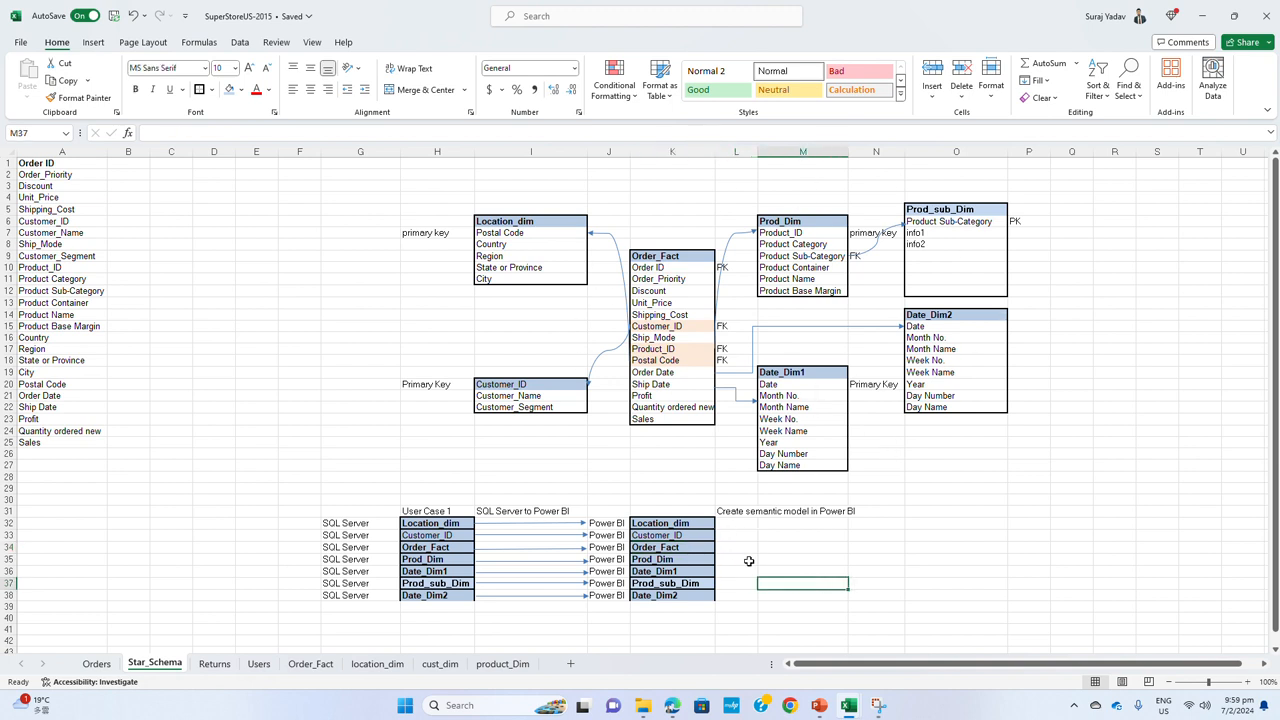
Enter the label Option 1 in F31 beside User Case 1 and the label Option 2 in F41
left_click(283, 512)
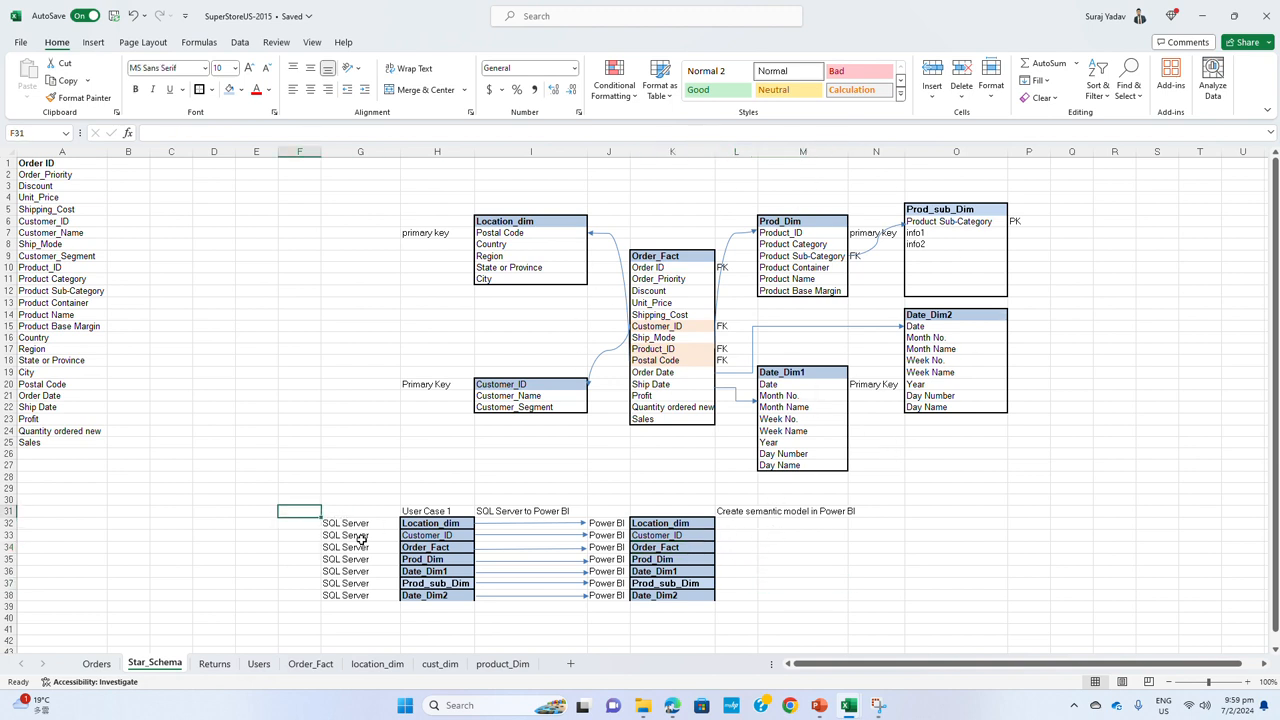
type("Option 1")
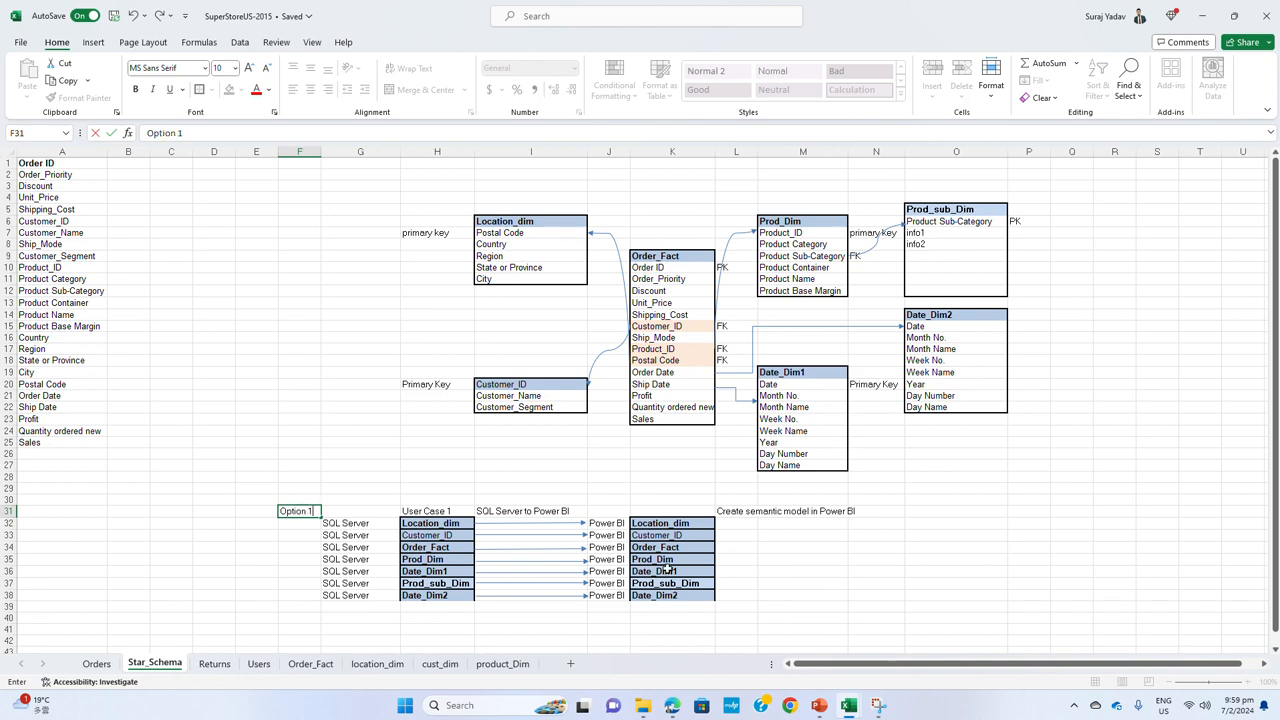
scroll(665, 565, "down", 3)
left_click(790, 558)
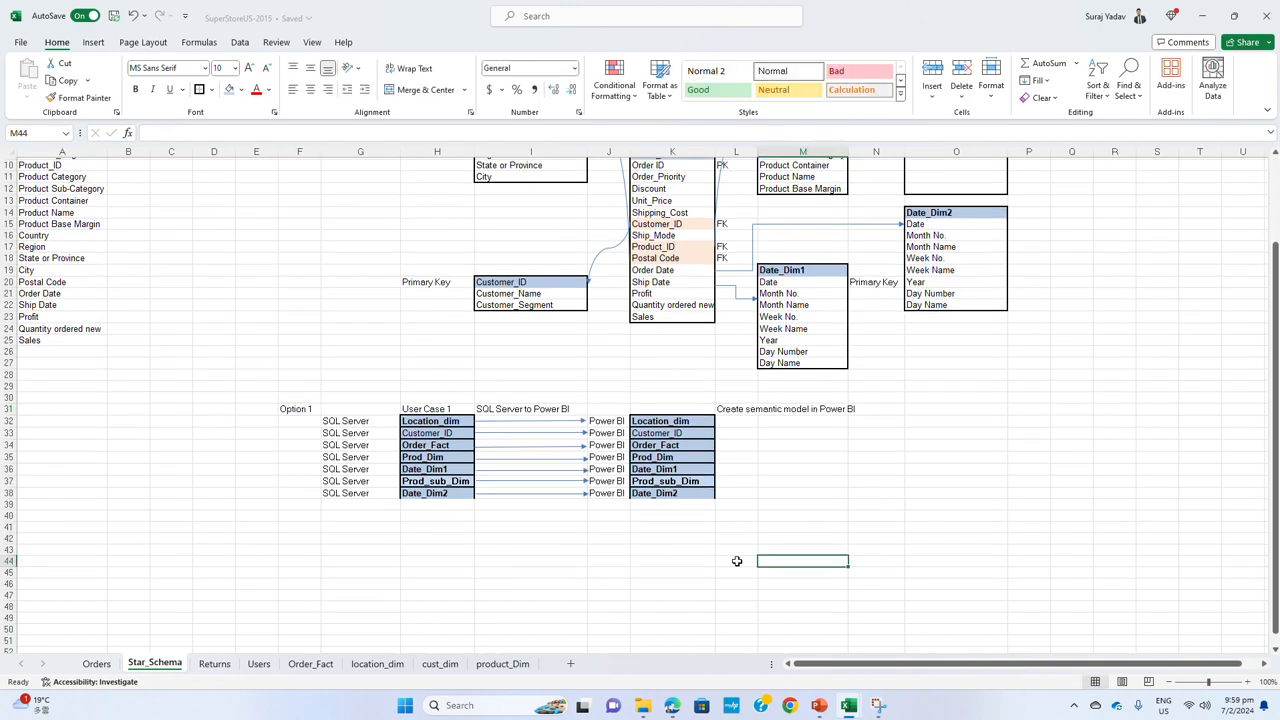
left_click(290, 527)
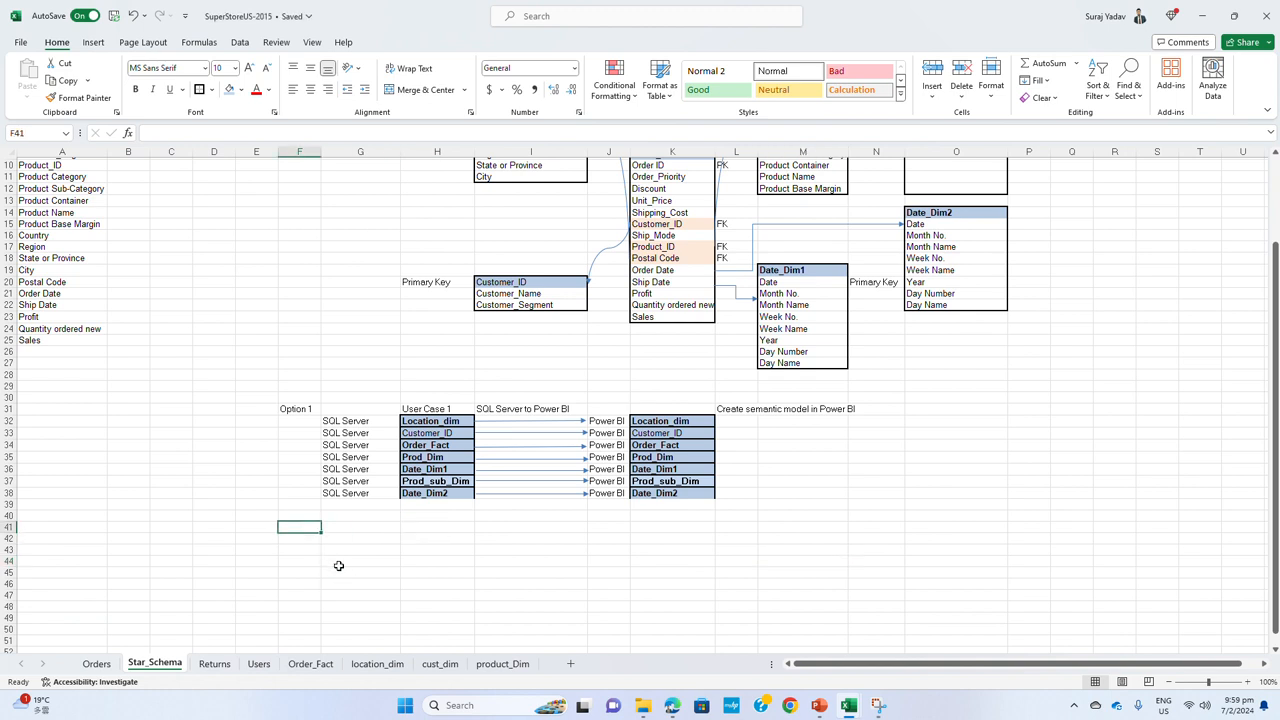
type("Option")
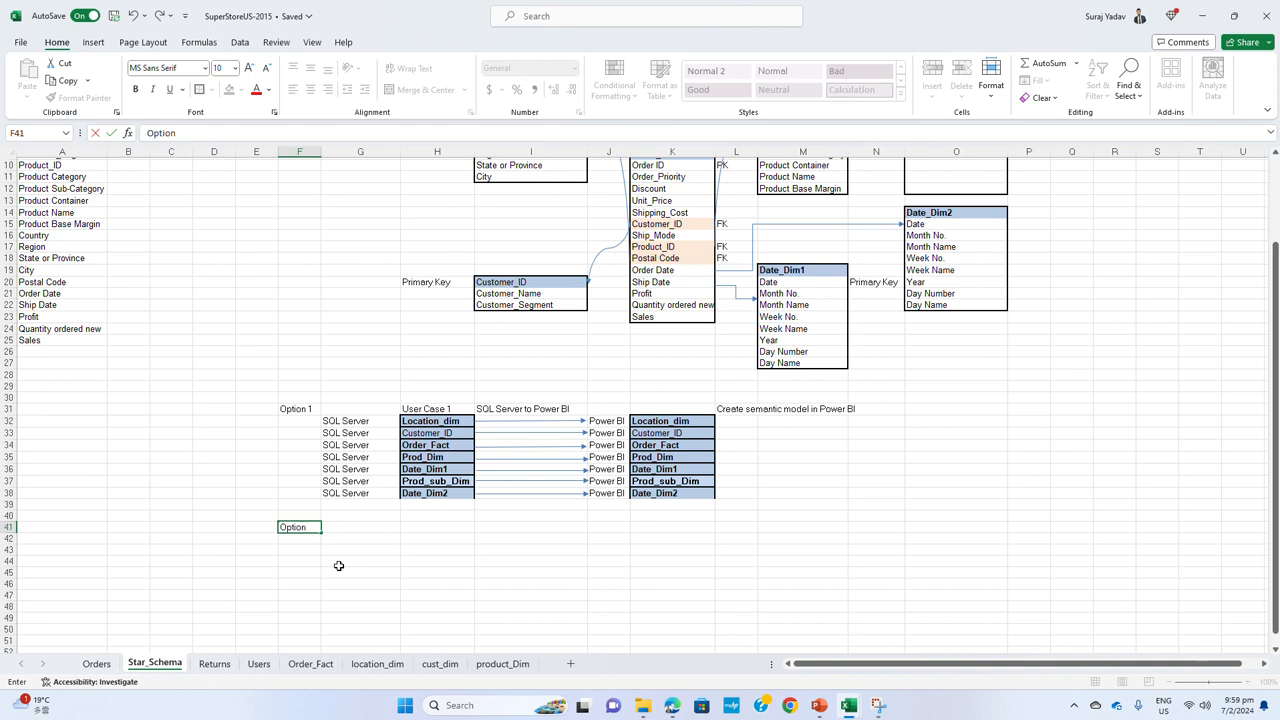
type(" 2")
left_click(339, 566)
Enter Create SQL View using table join in H41 for Option 2 and widen column H to fit it
left_click(355, 529)
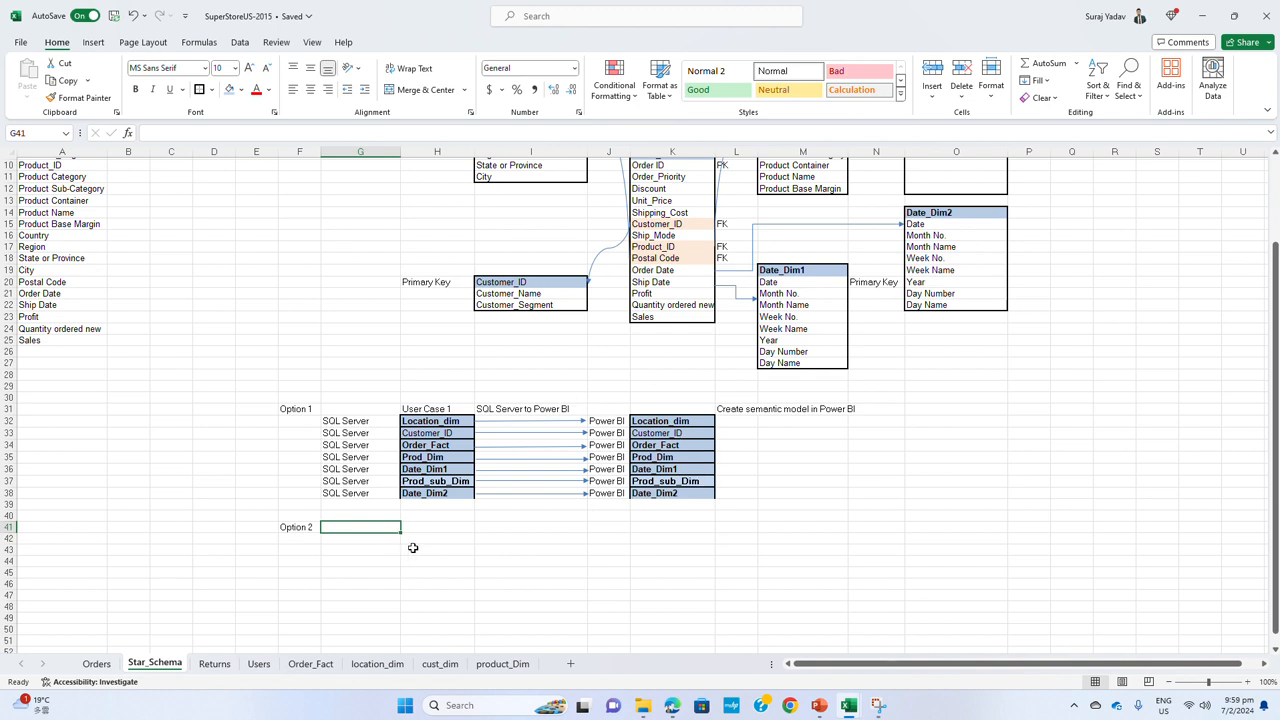
left_click_drag(450, 421, 454, 493)
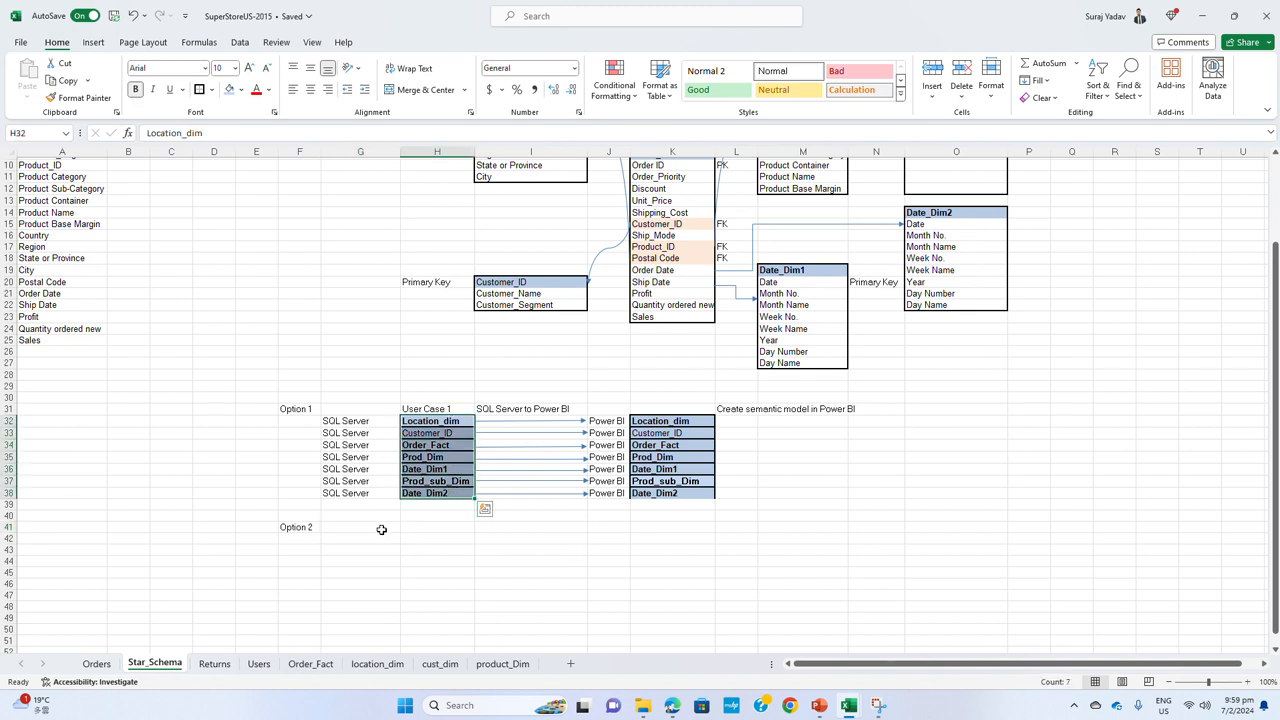
left_click(381, 529)
left_click(410, 527)
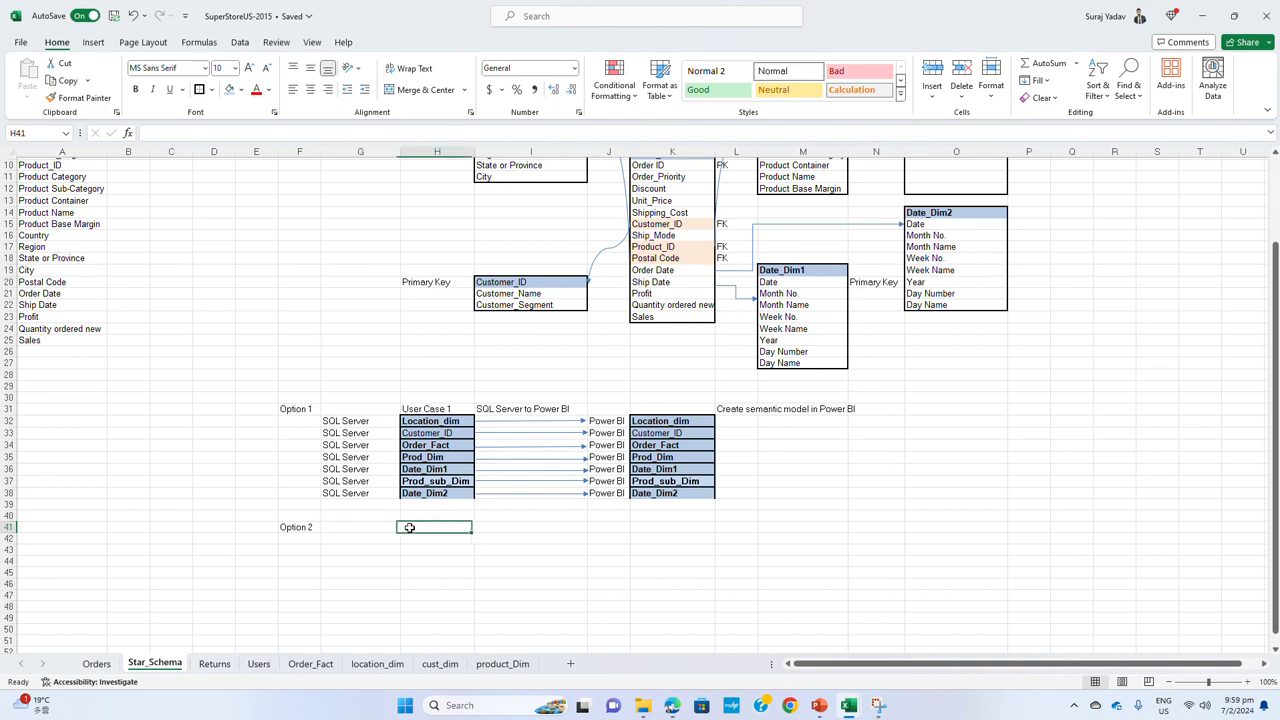
type("Creae")
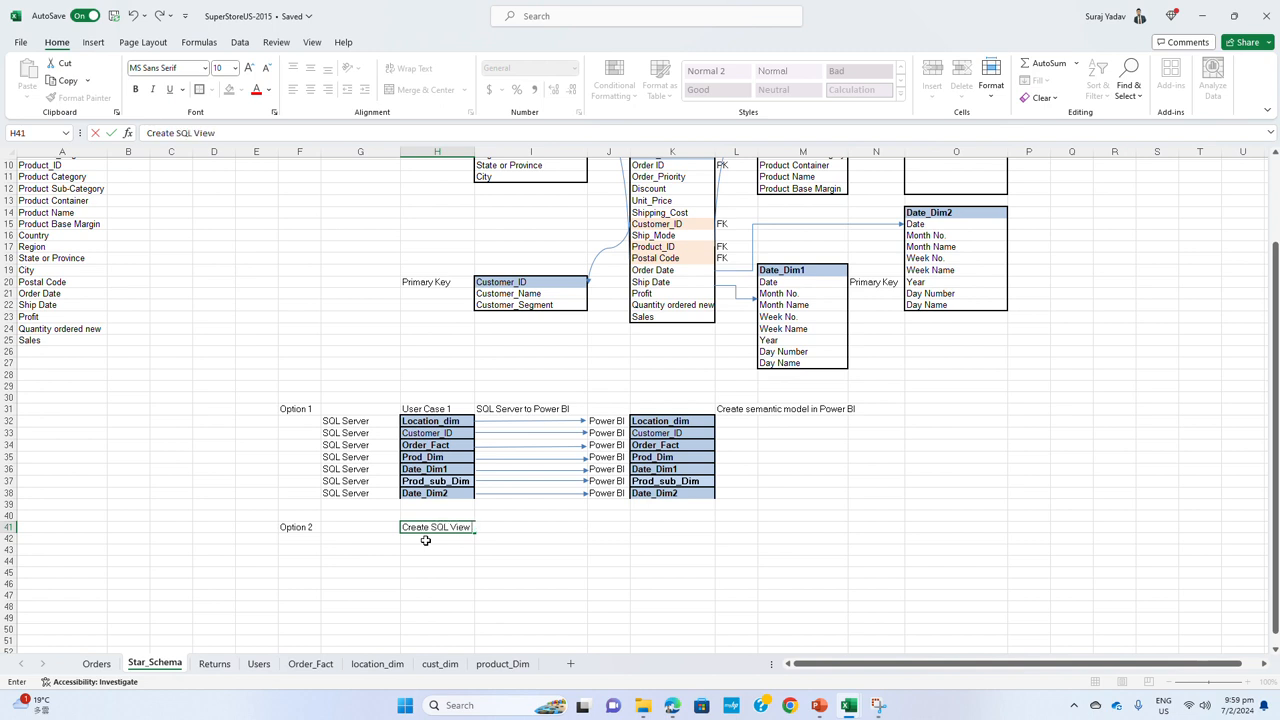
type("ing table join")
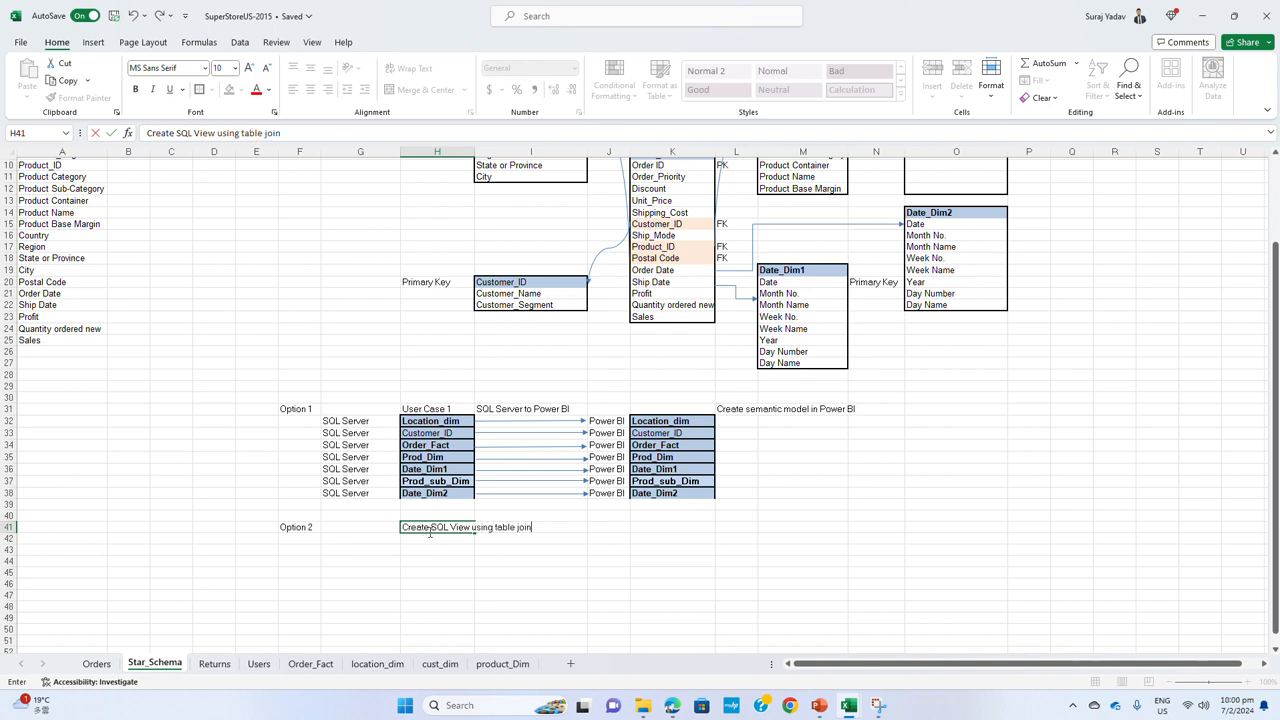
left_click(465, 551)
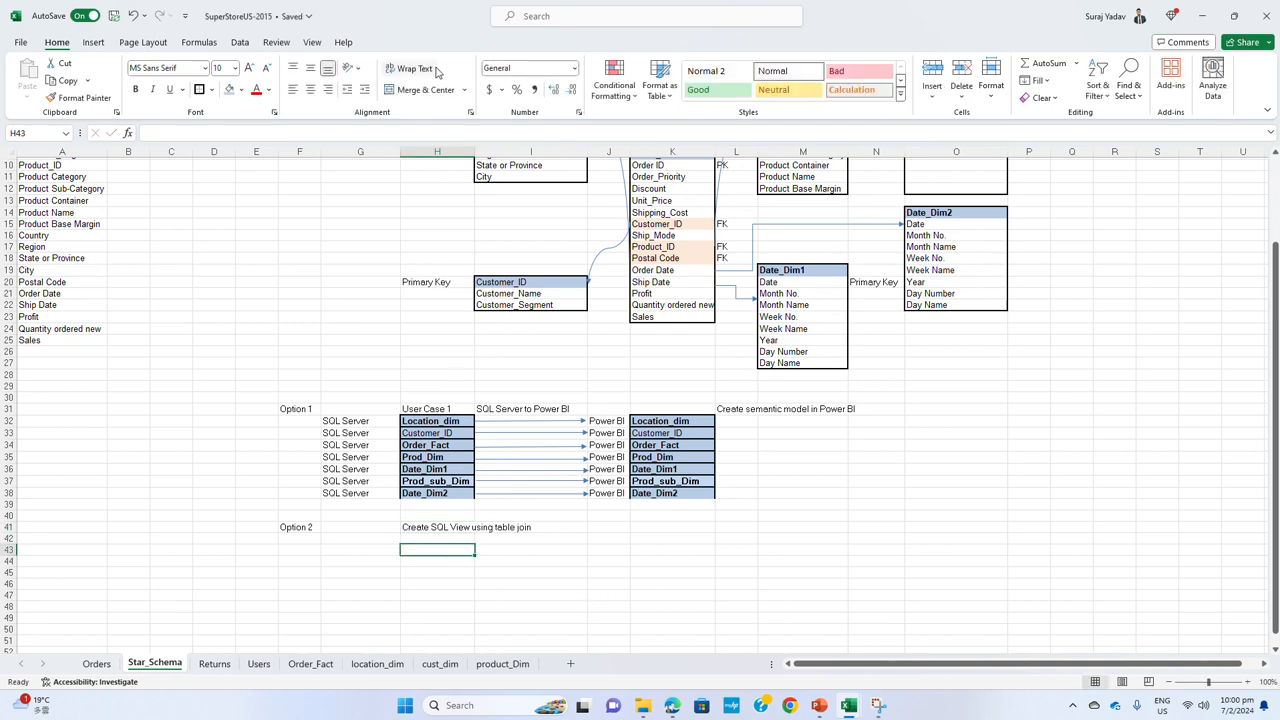
double_click(475, 152)
left_click(513, 530)
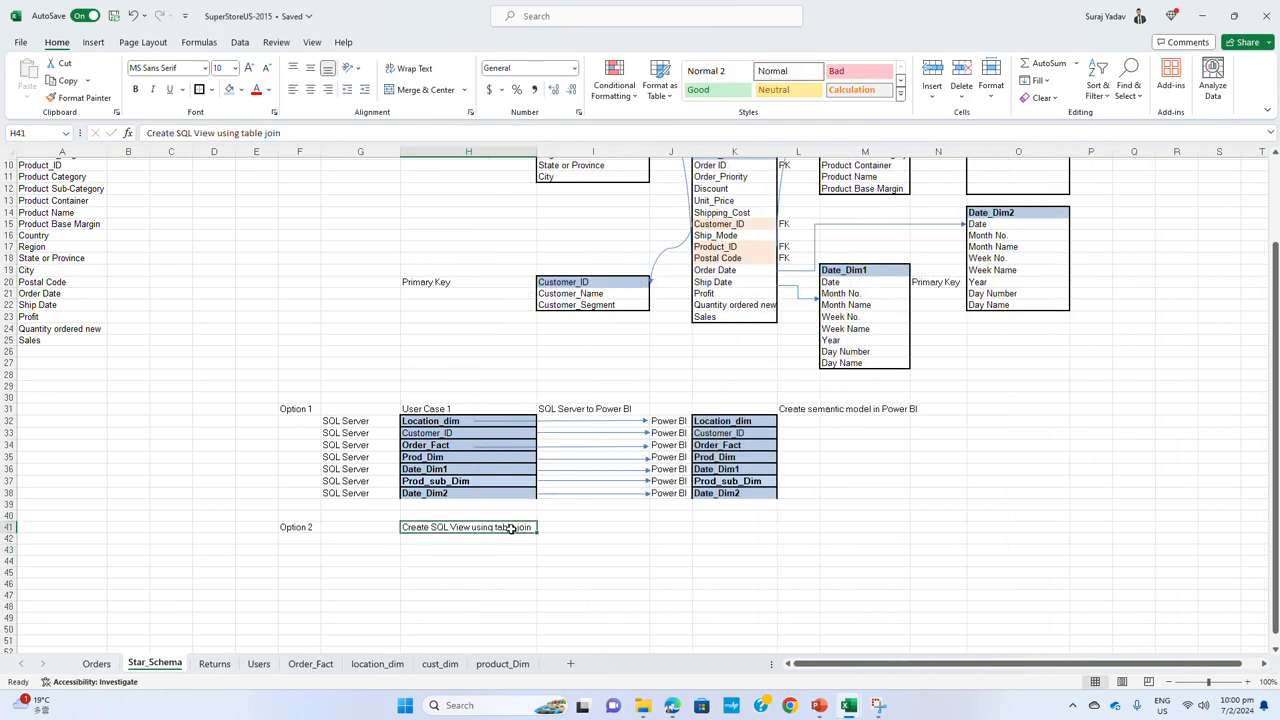
left_click(576, 530)
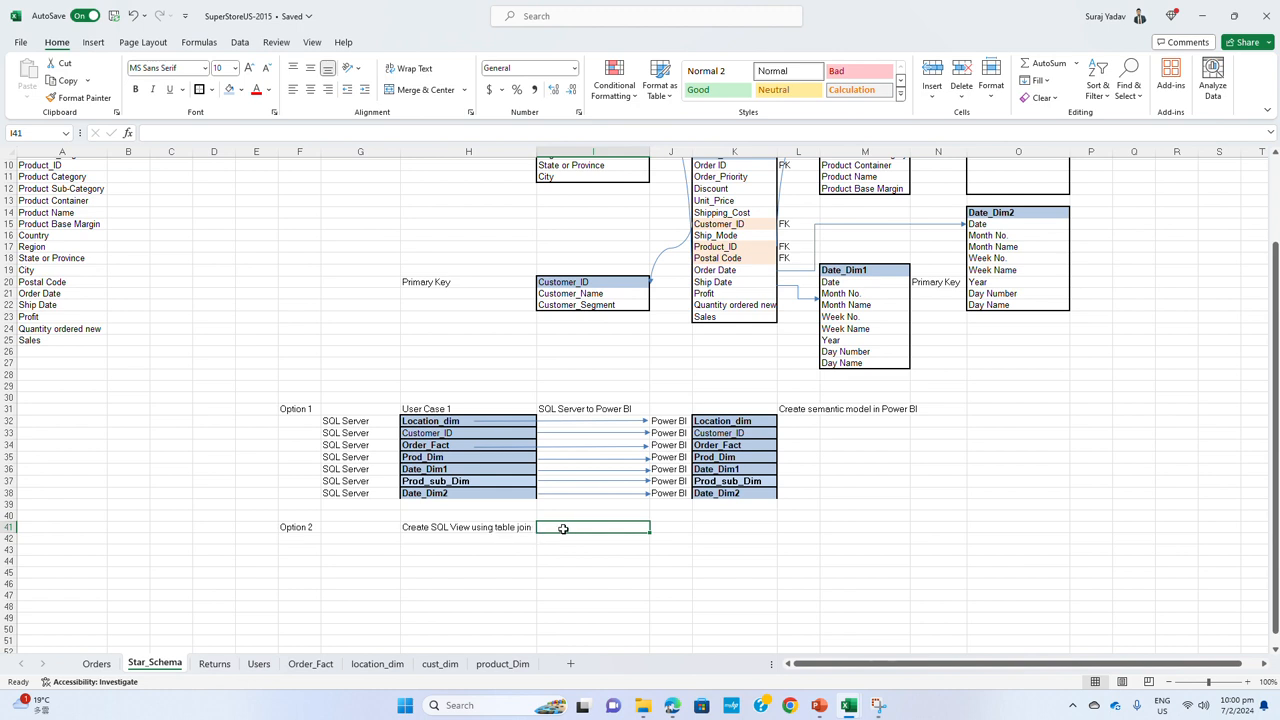
Copy the row 38 arrow to row 41 for Option 2 and copy the Power BI label from J38 into J41
left_click(577, 494)
left_click_drag(577, 494, 579, 534)
left_click(673, 494)
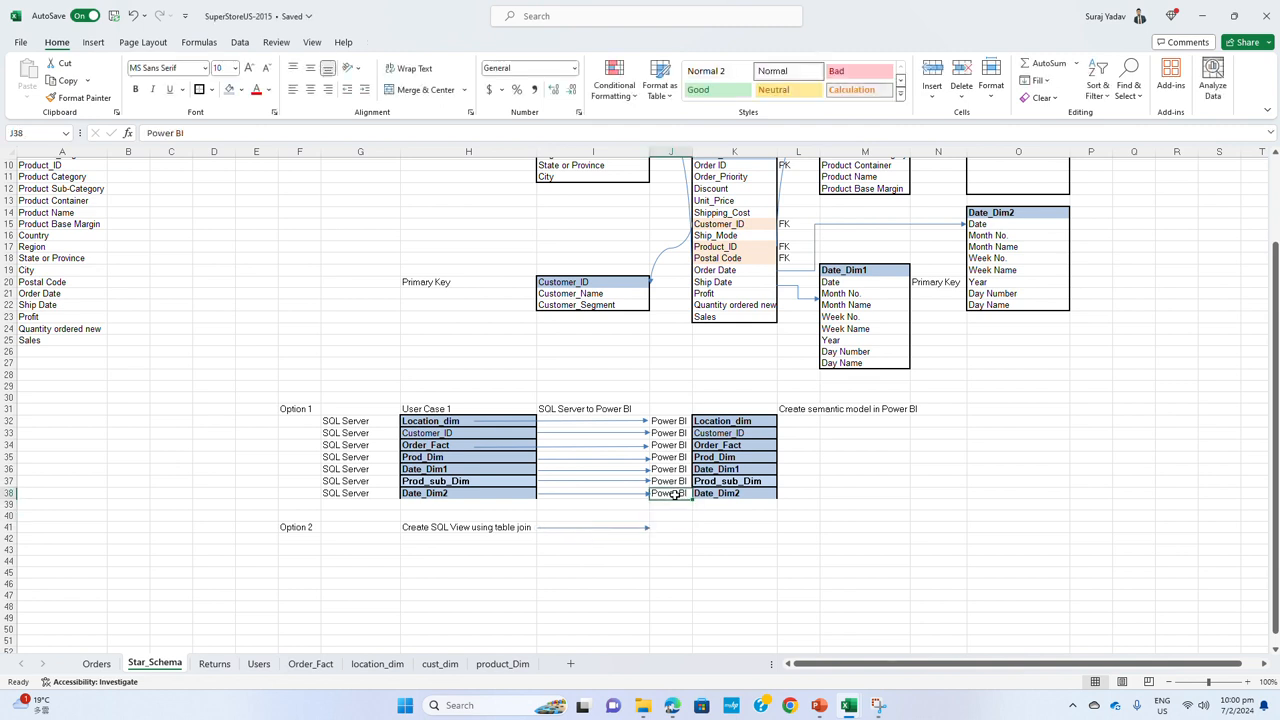
key("ctrl+c")
left_click(670, 527)
key("ctrl+v")
Enter the note semantic model in K41 beside the Option 2 Power BI label
left_click(722, 530)
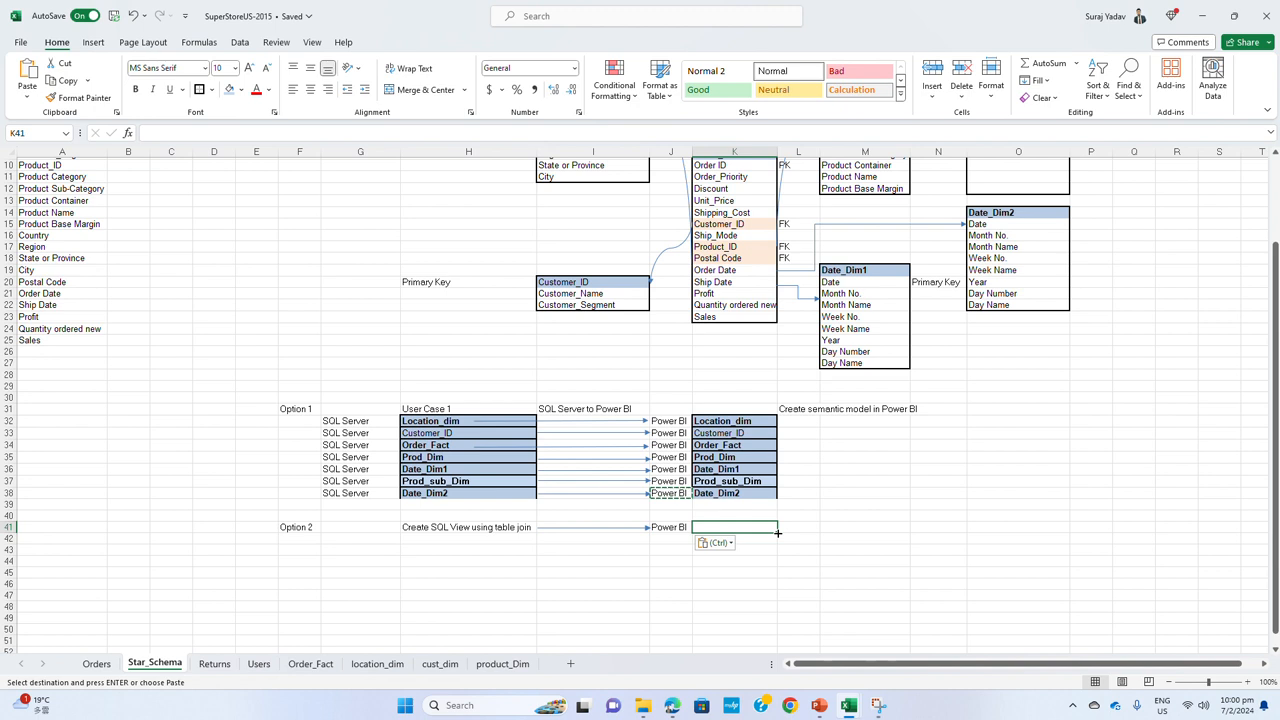
type("s")
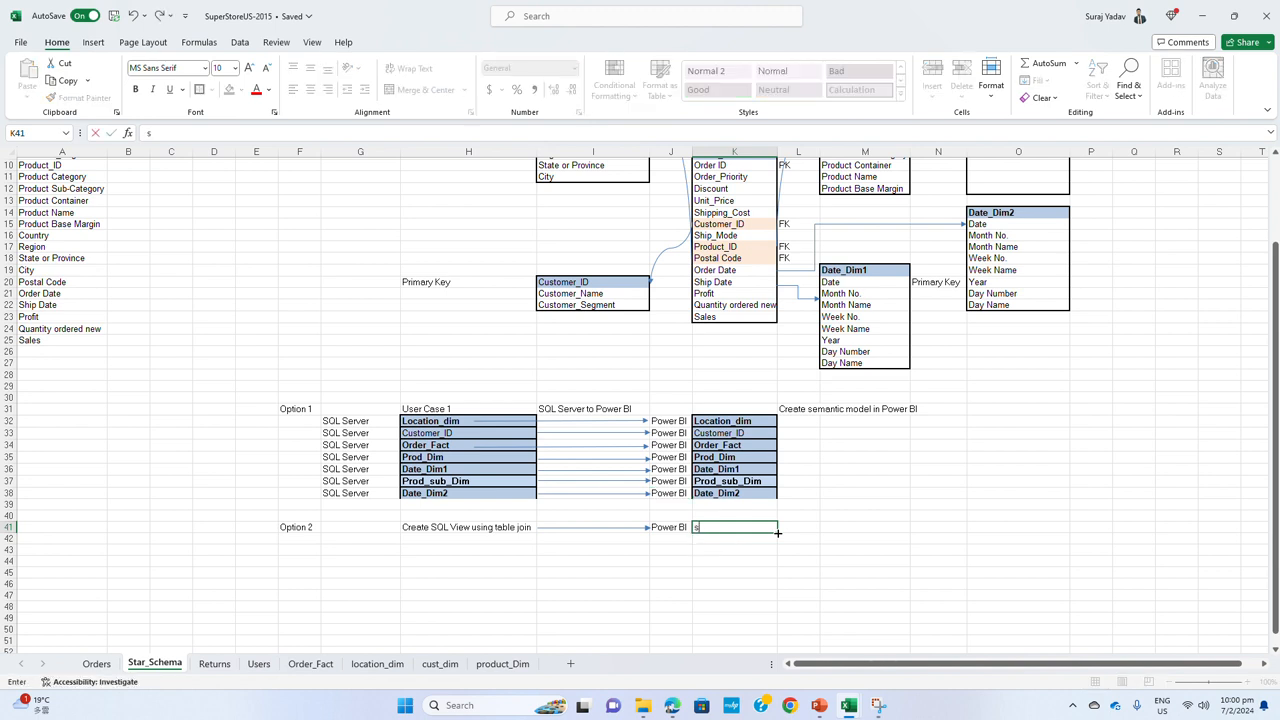
type("emantic model")
key("Return")
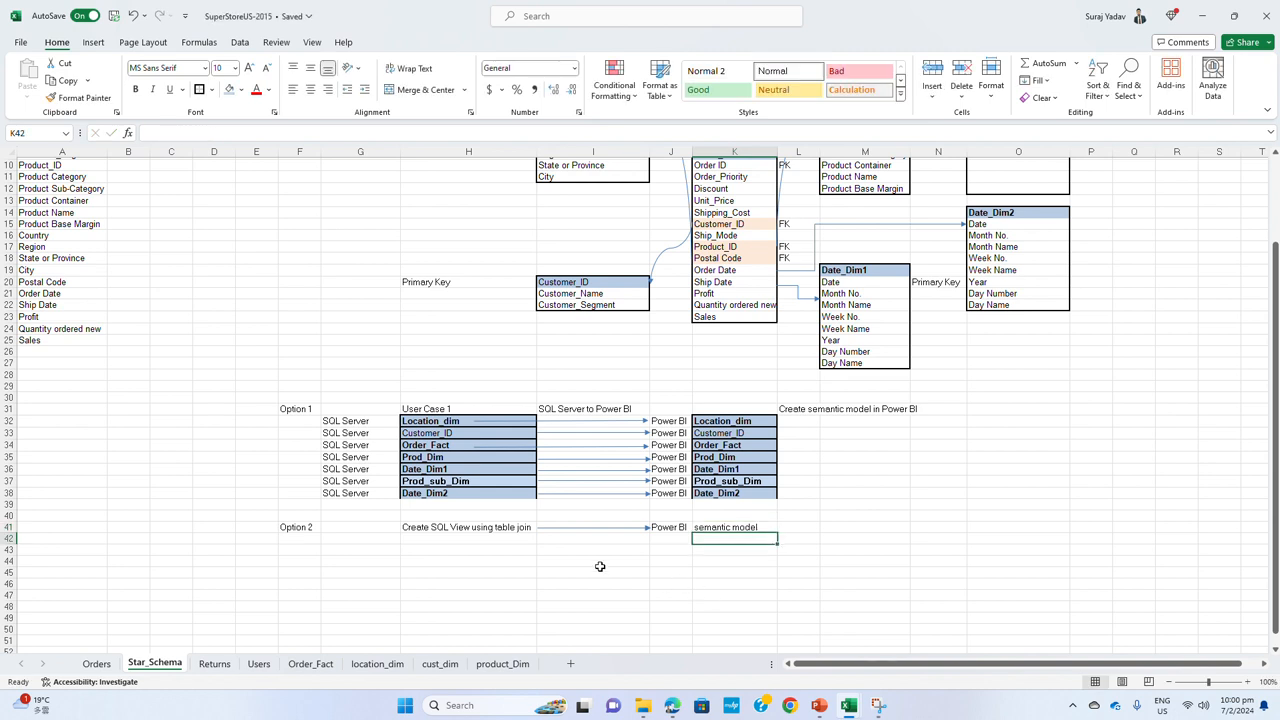
left_click(447, 410)
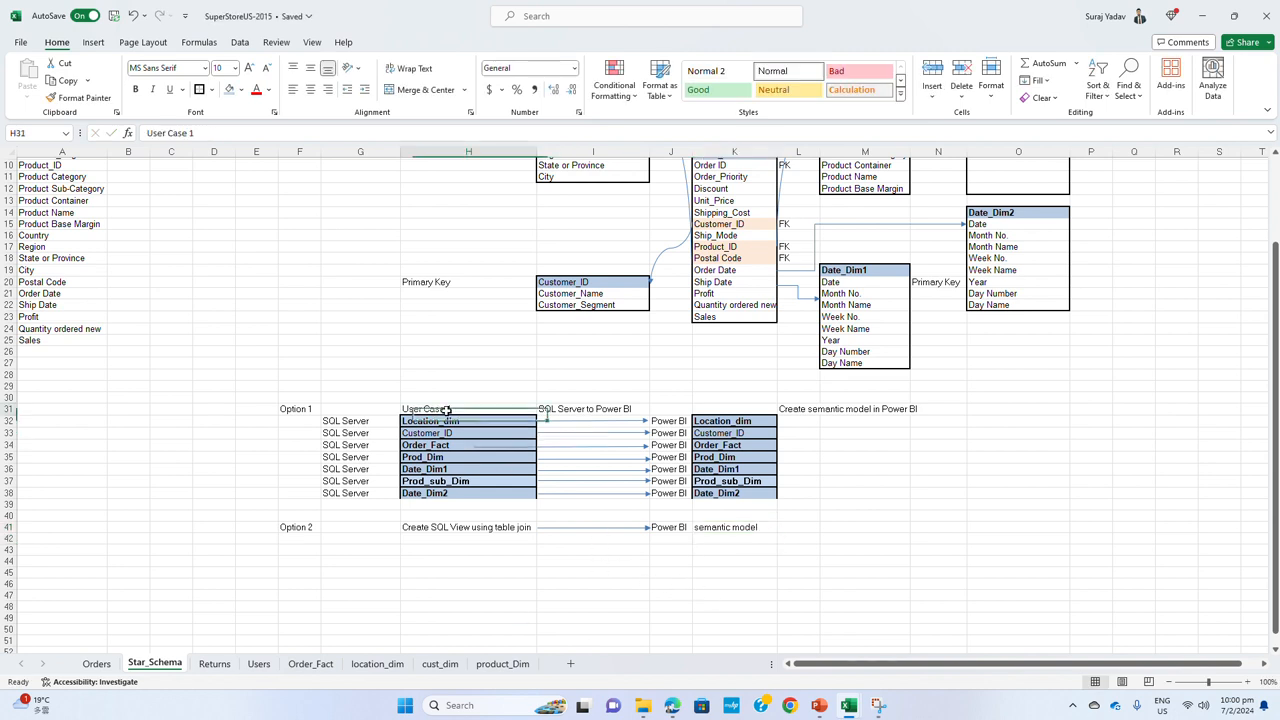
left_click(486, 528)
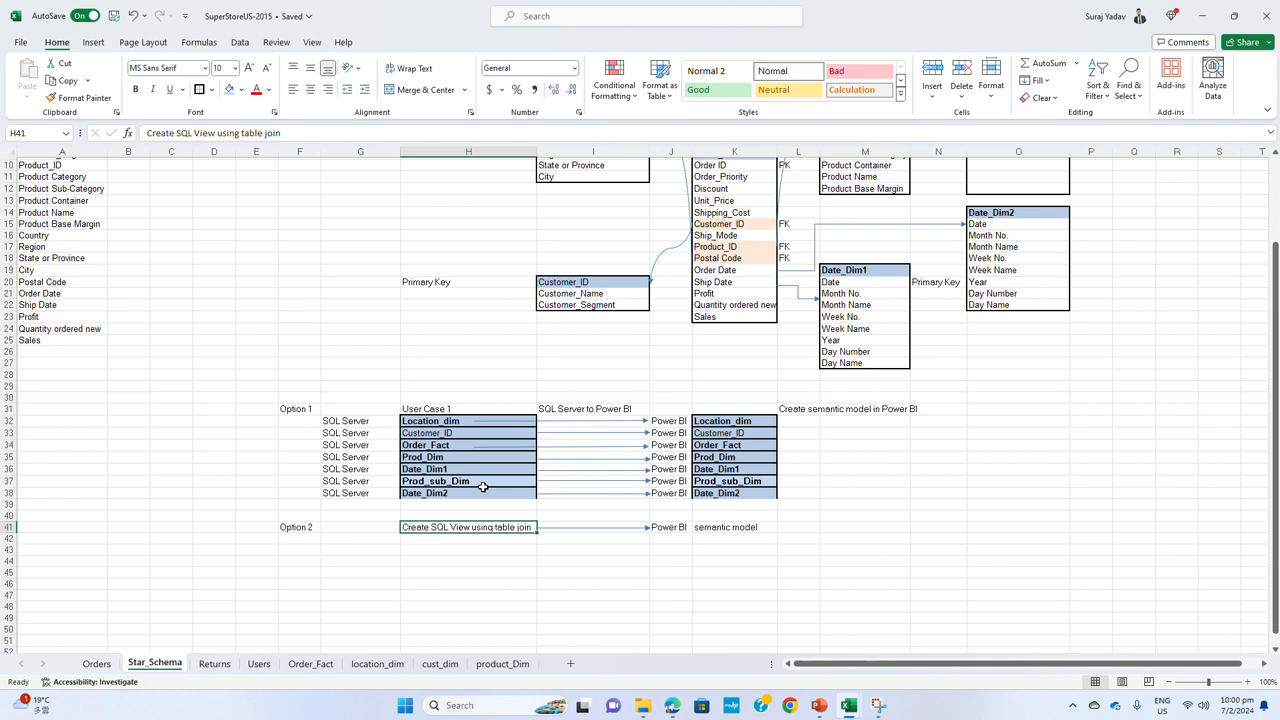
Shorten the Option 1 Order_Fact and Location_dim arrows so they start at the edge of column I
left_click(505, 446)
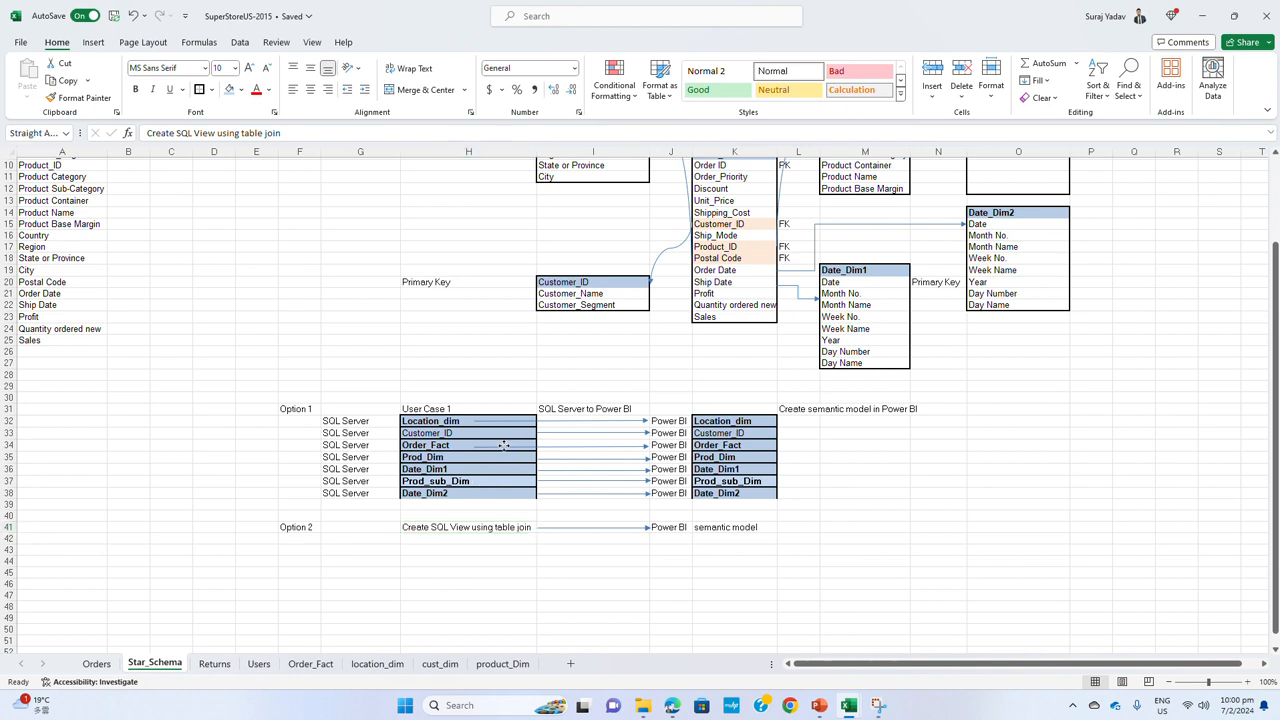
left_click_drag(475, 446, 537, 421)
left_click(497, 421)
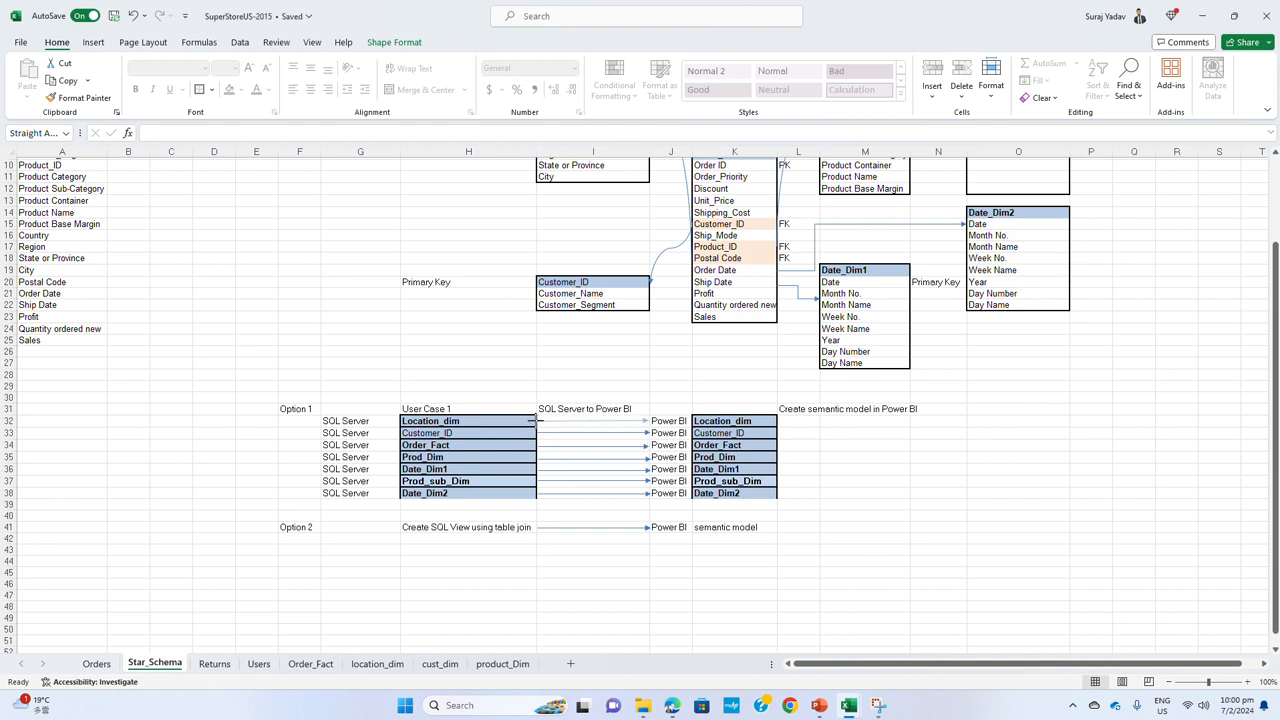
key("Escape")
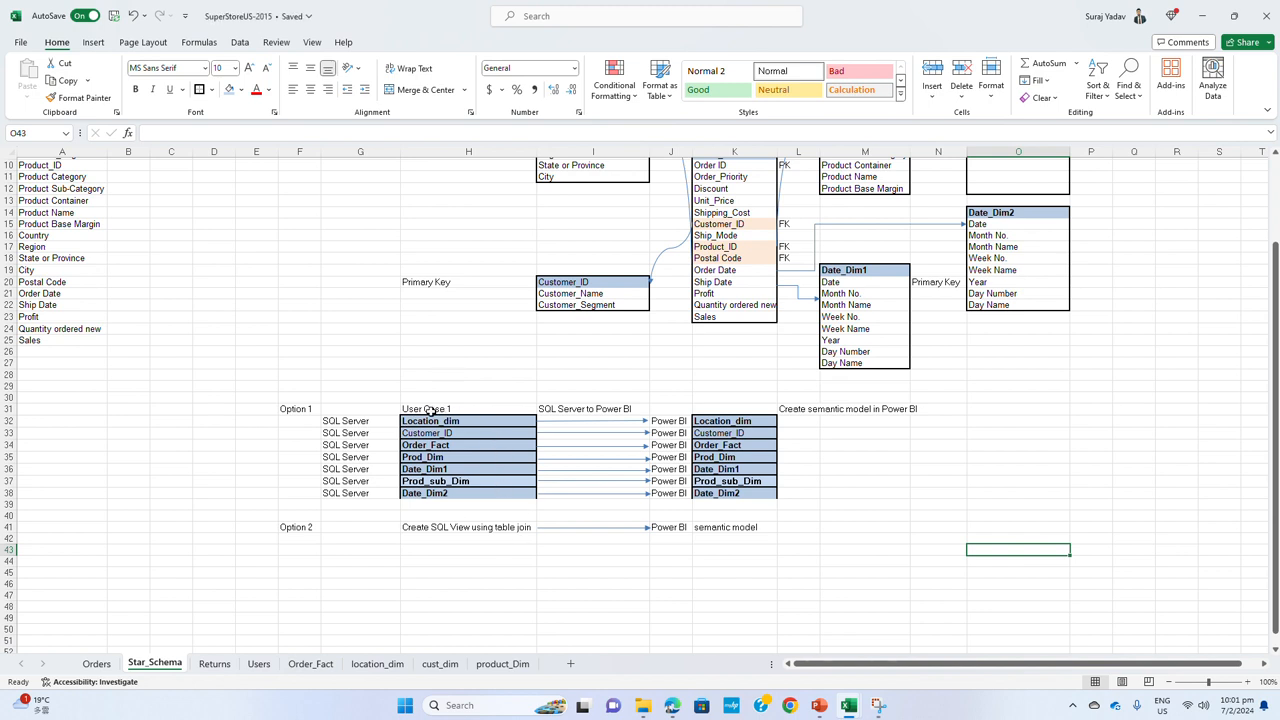
left_click_drag(360, 427, 353, 493)
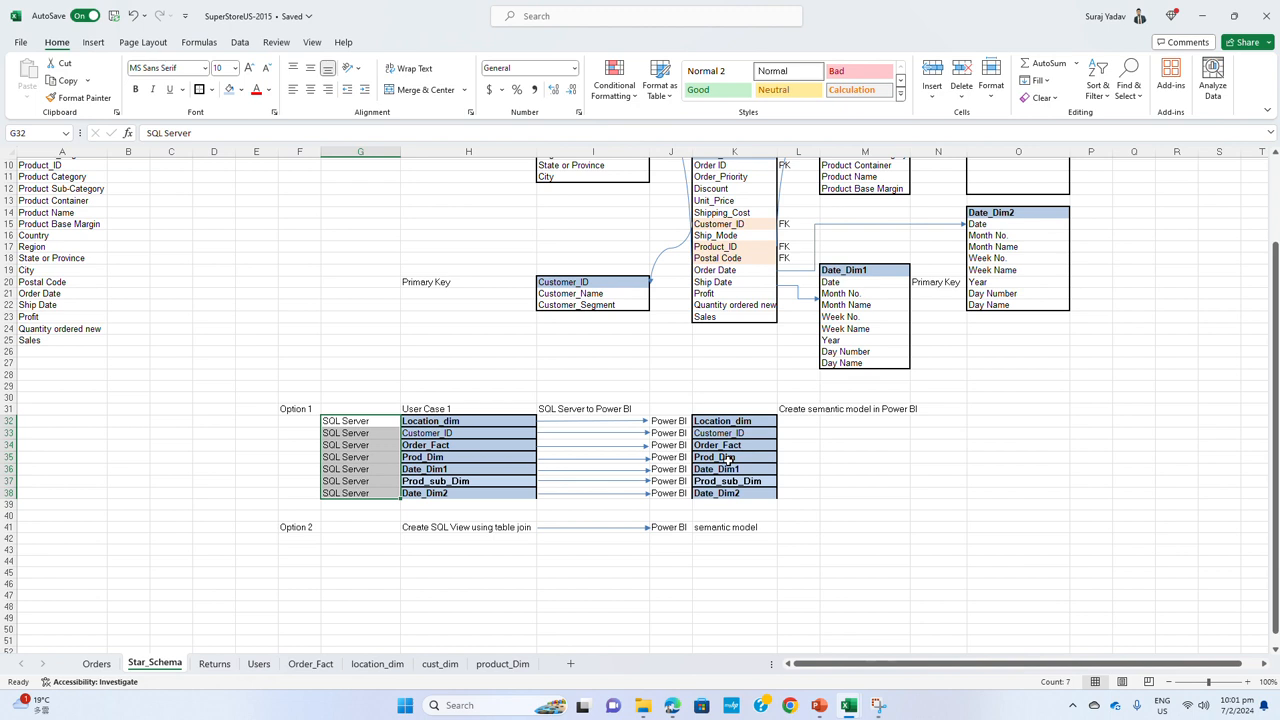
left_click(440, 446)
left_click(463, 457)
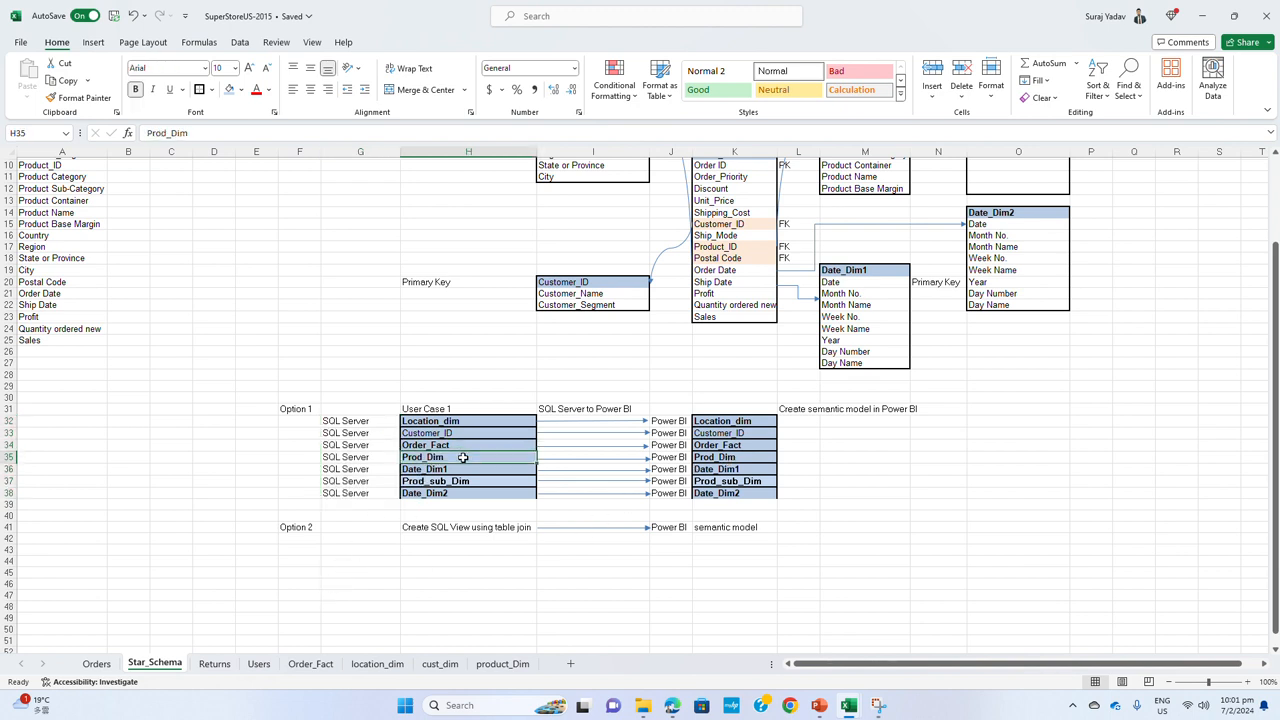
left_click(366, 548)
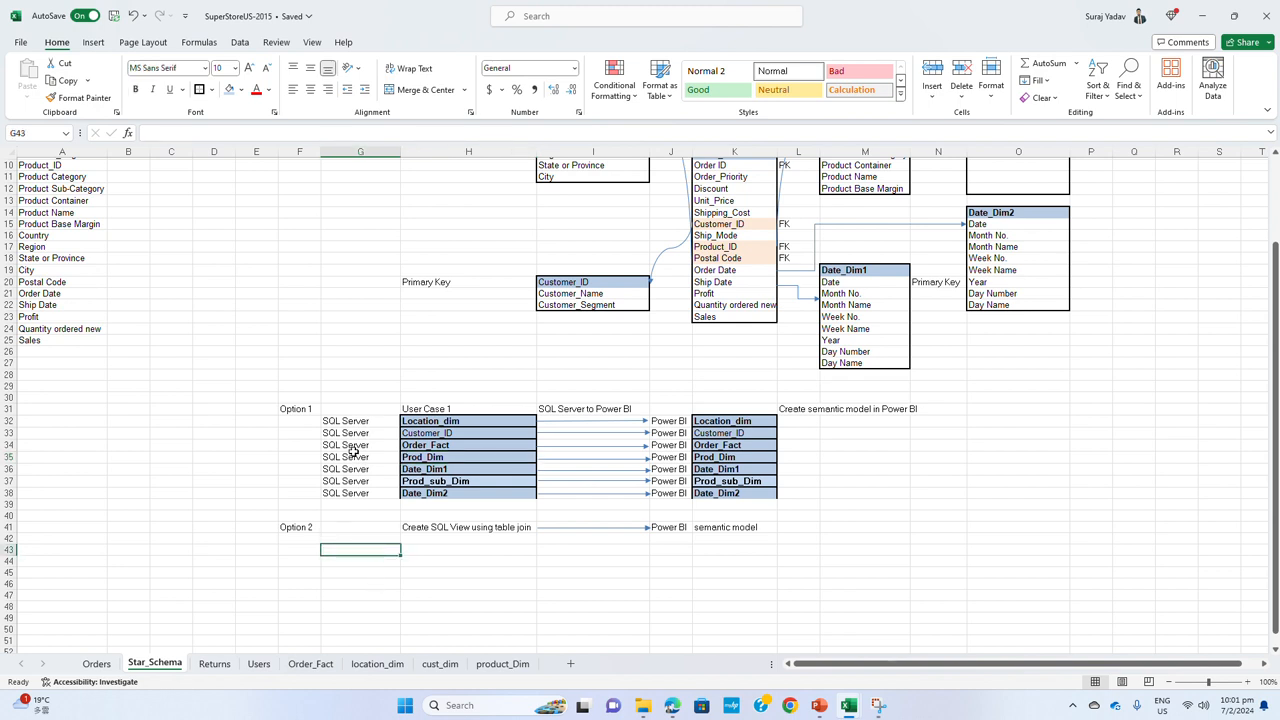
left_click_drag(350, 446, 460, 446)
key("ctrl+c")
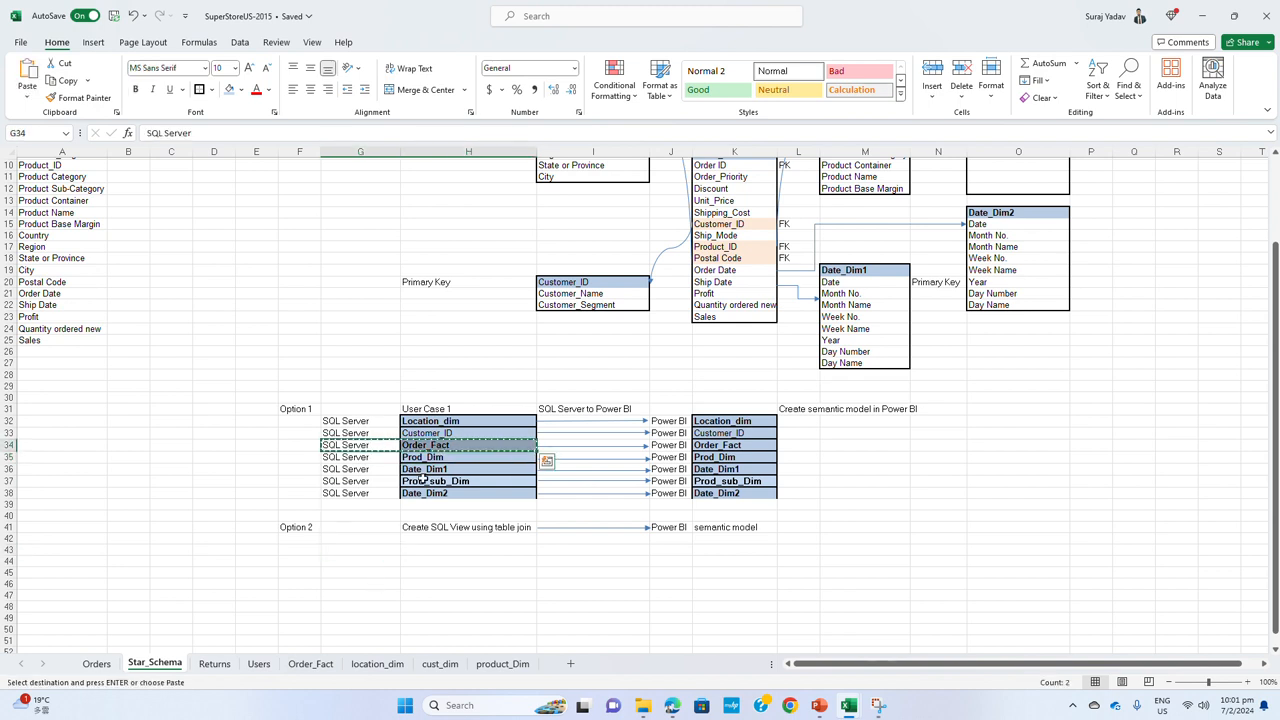
Enter the label Source 1 in G42 under Option 2
left_click(368, 541)
type("Sour")
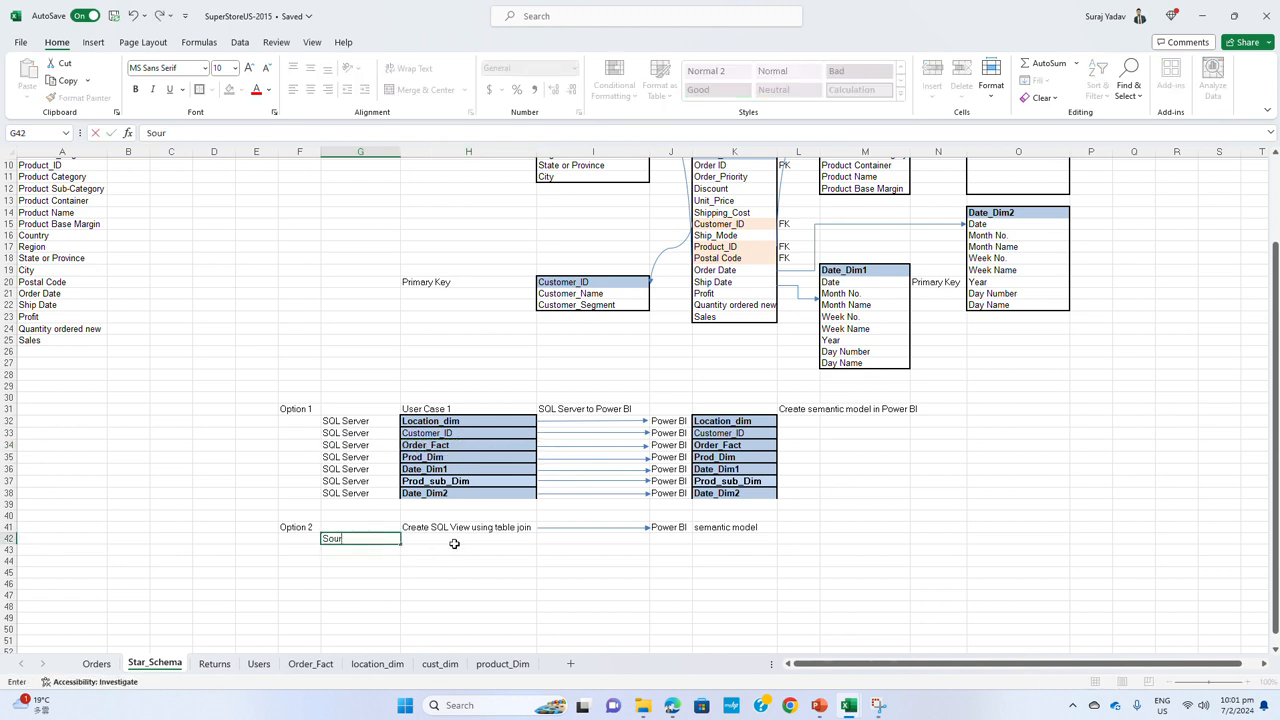
type("ce 1")
key("Return")
left_click(300, 539)
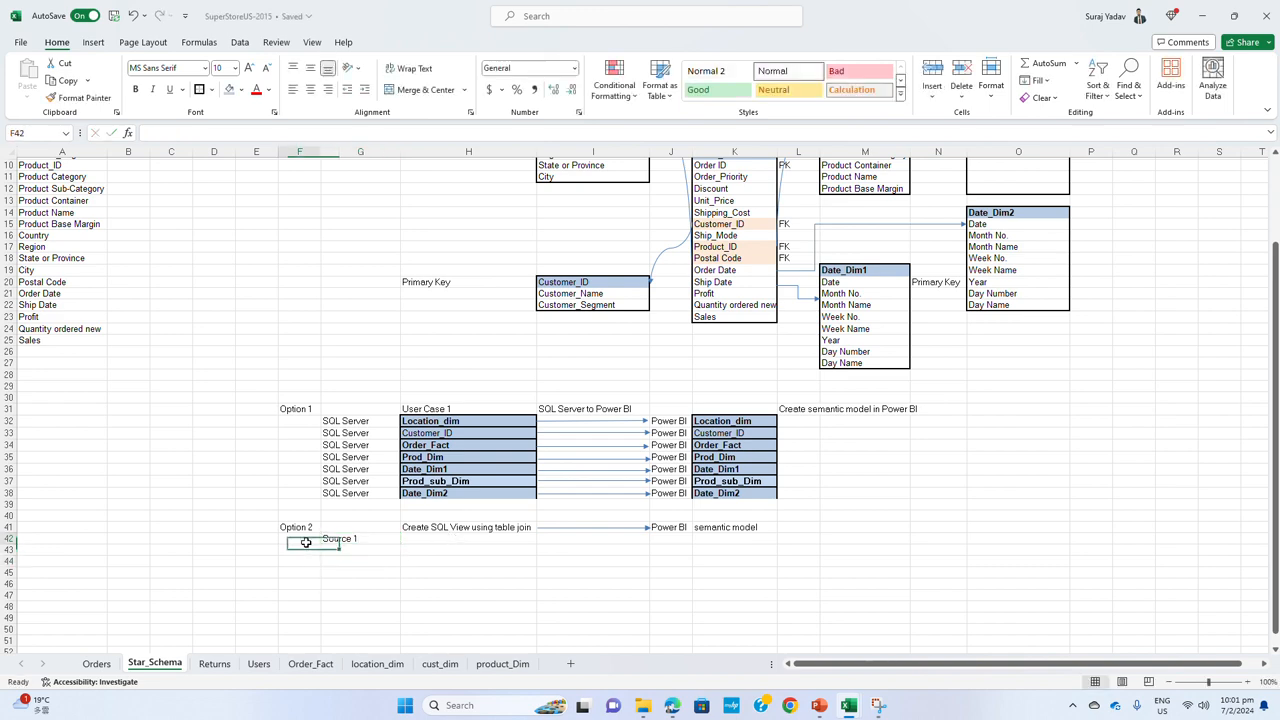
Copy the Option 1 table list from H32:H38 to the Option 2 area starting at H42
left_click(421, 537)
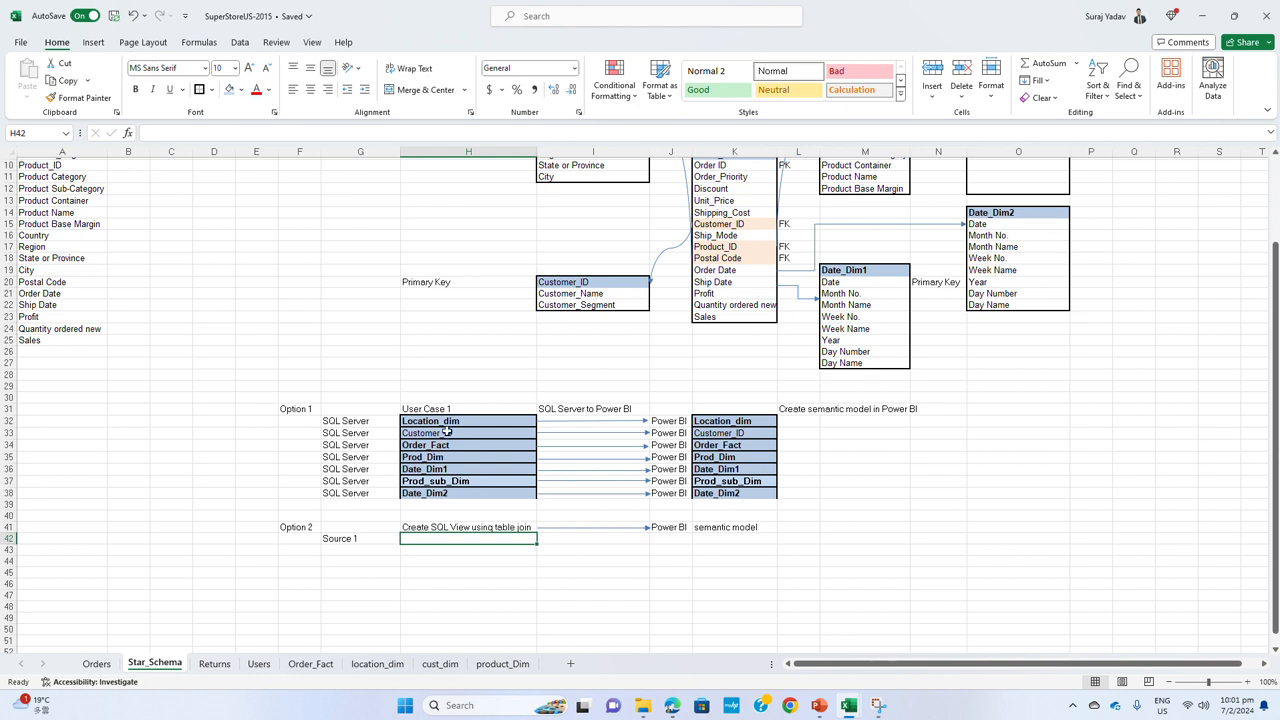
left_click_drag(449, 421, 450, 494)
key("ctrl+c")
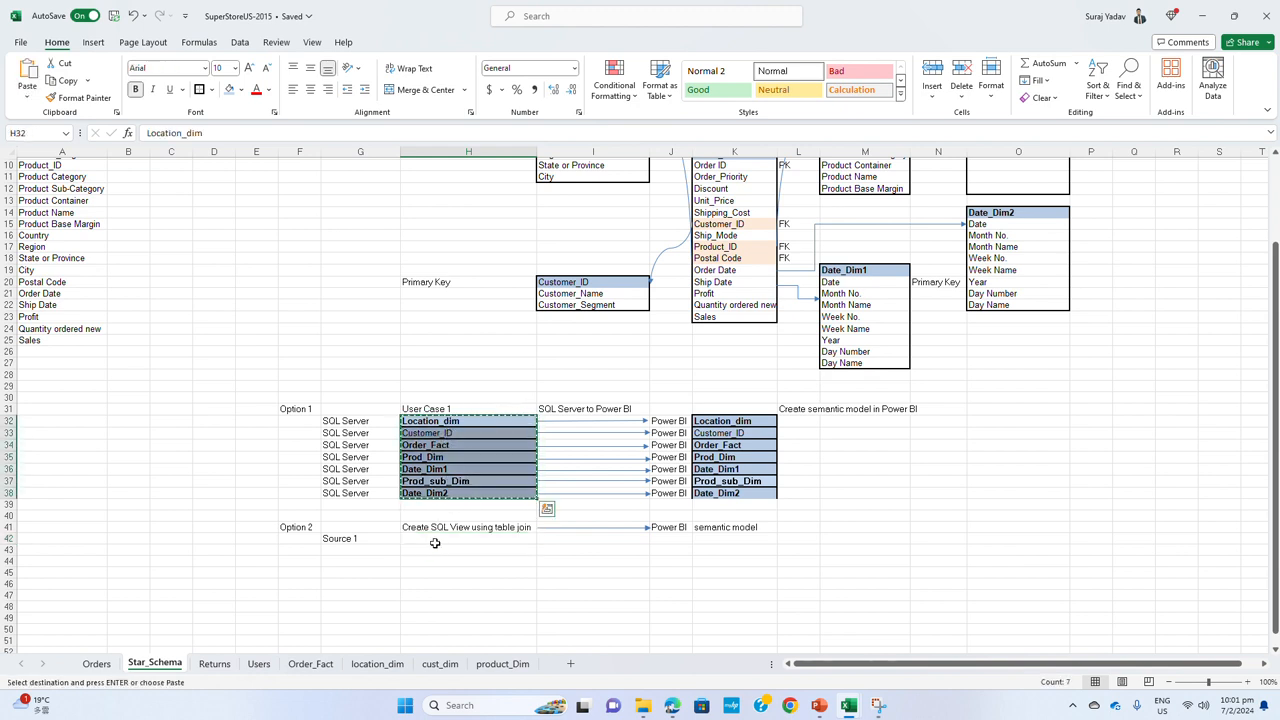
left_click(434, 540)
key("ctrl+v")
left_click(367, 546)
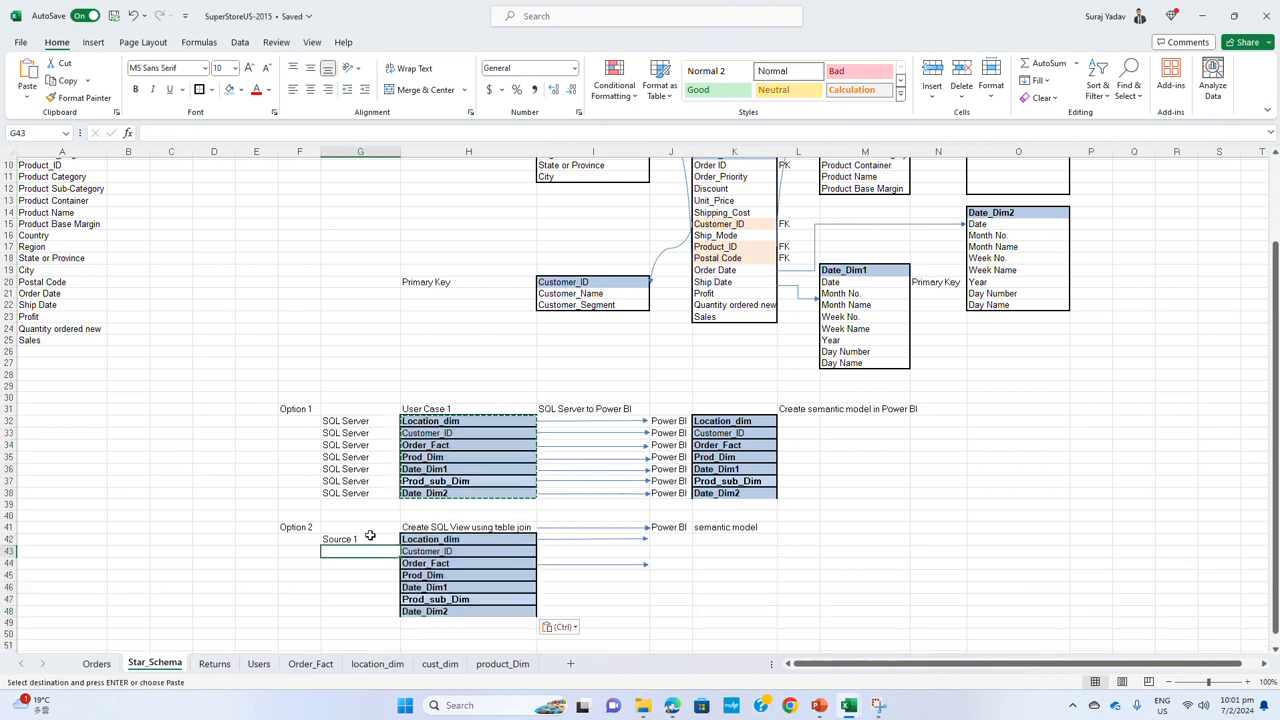
double_click(367, 540)
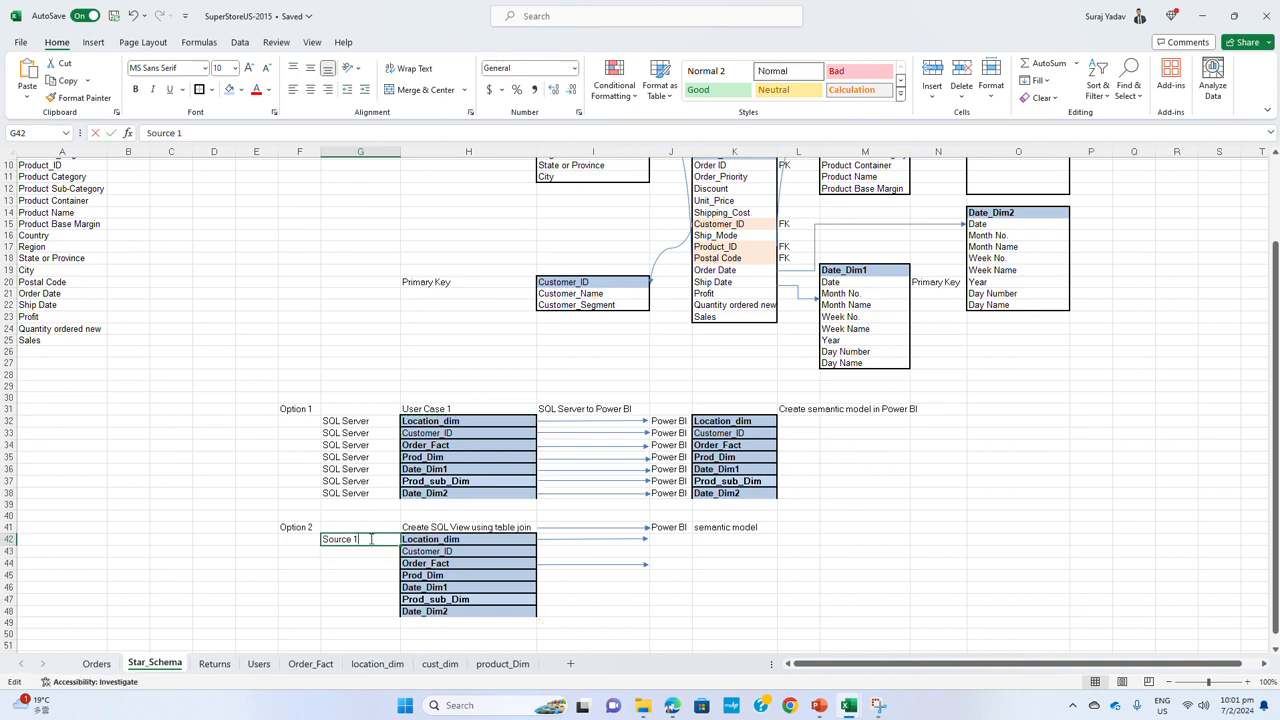
left_click(440, 542)
Enter Source 3 in G44 beside Order_Fact and Source 1 in G43 beside Customer_ID
left_click(367, 550)
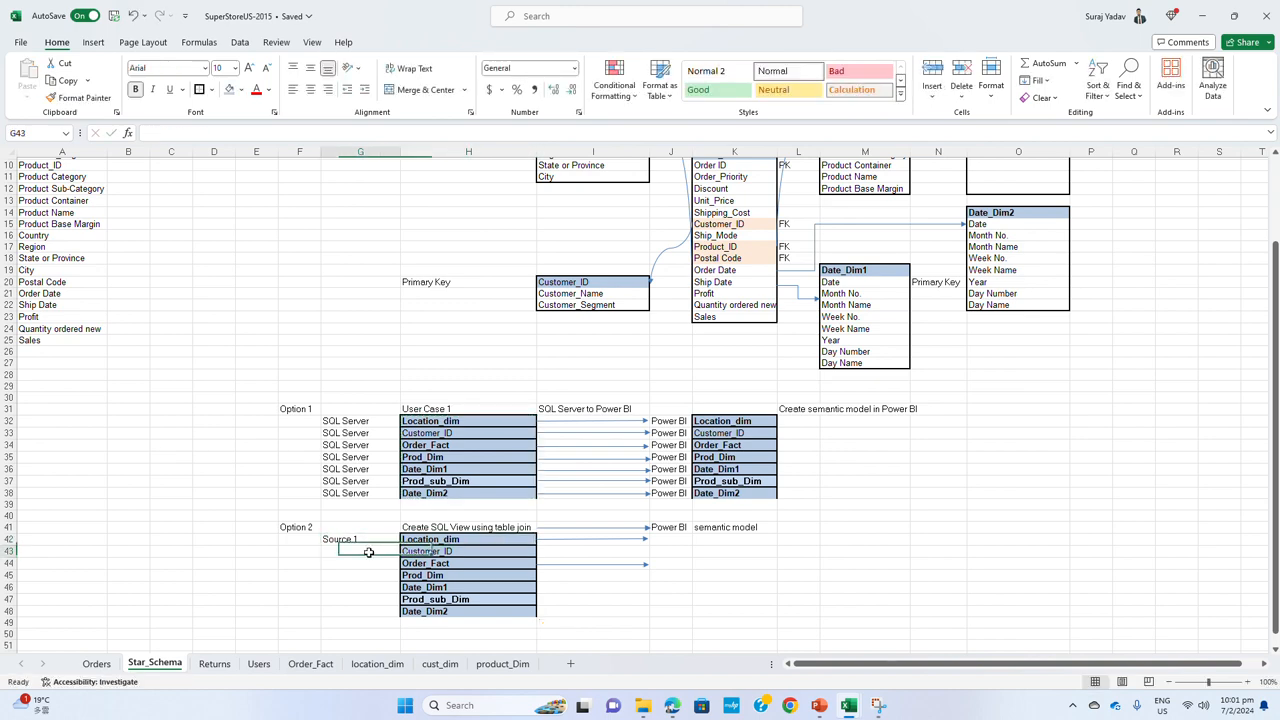
left_click(373, 566)
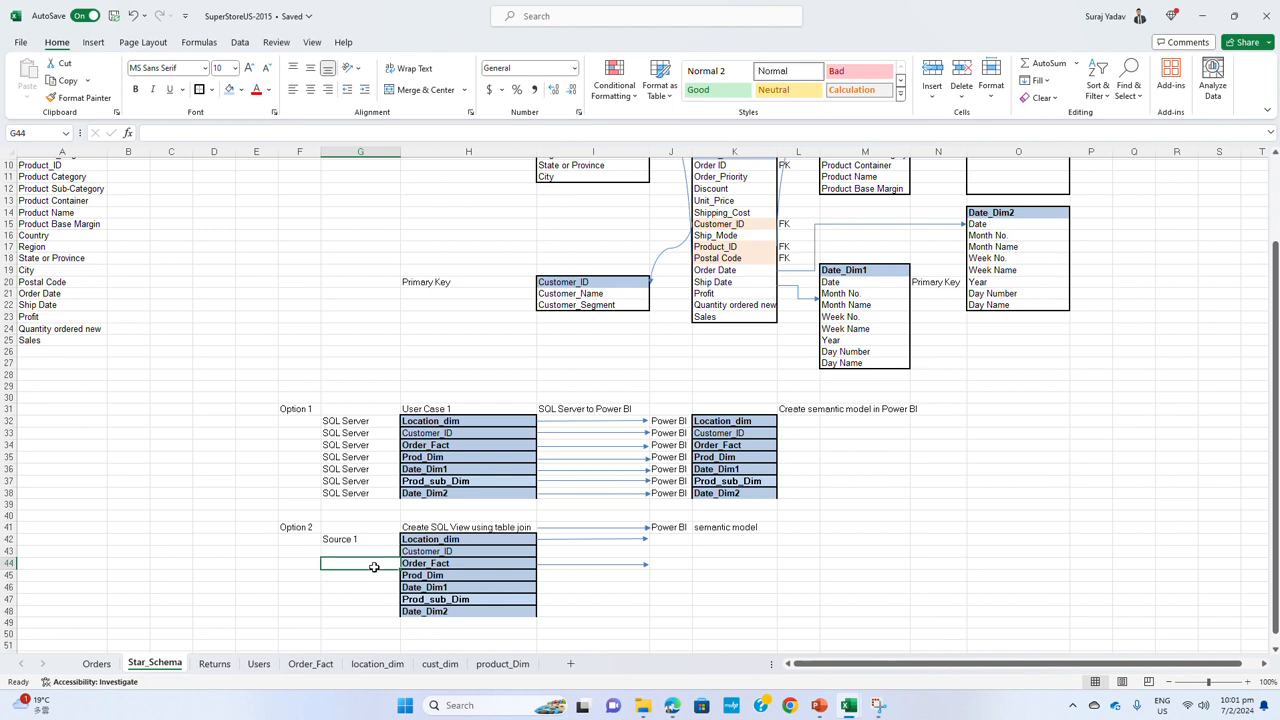
type("Source 1")
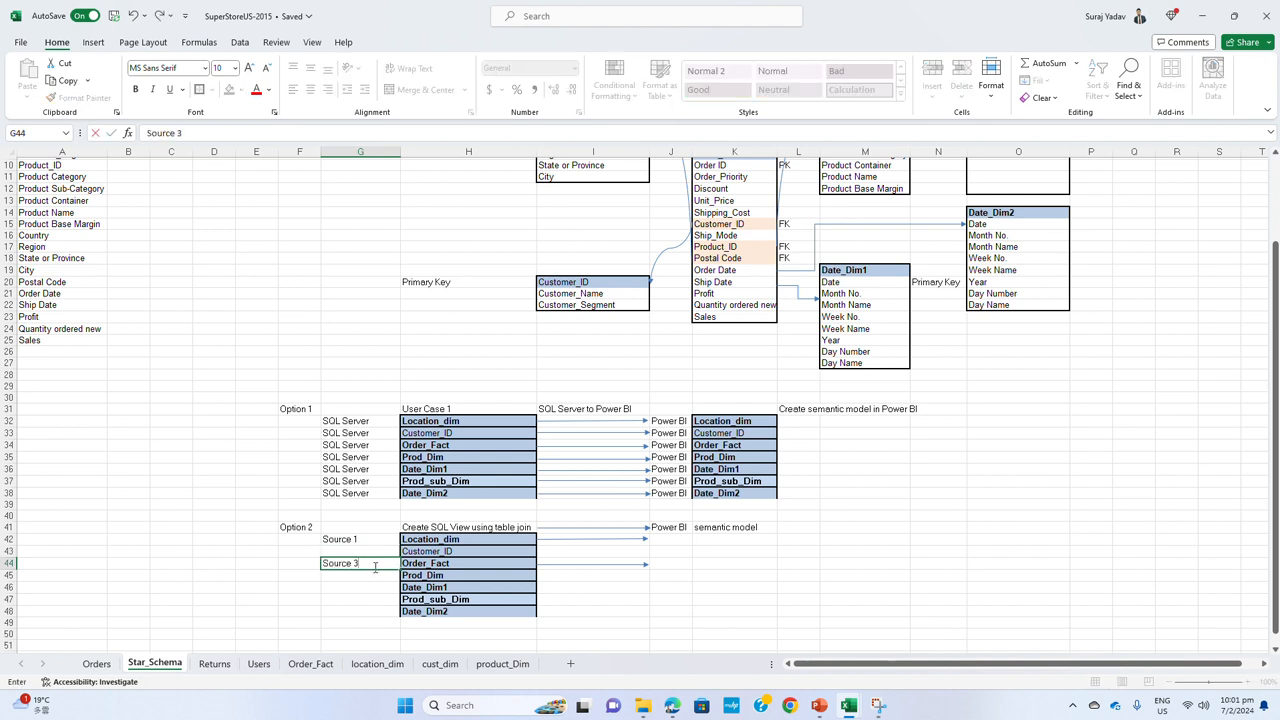
left_click(366, 551)
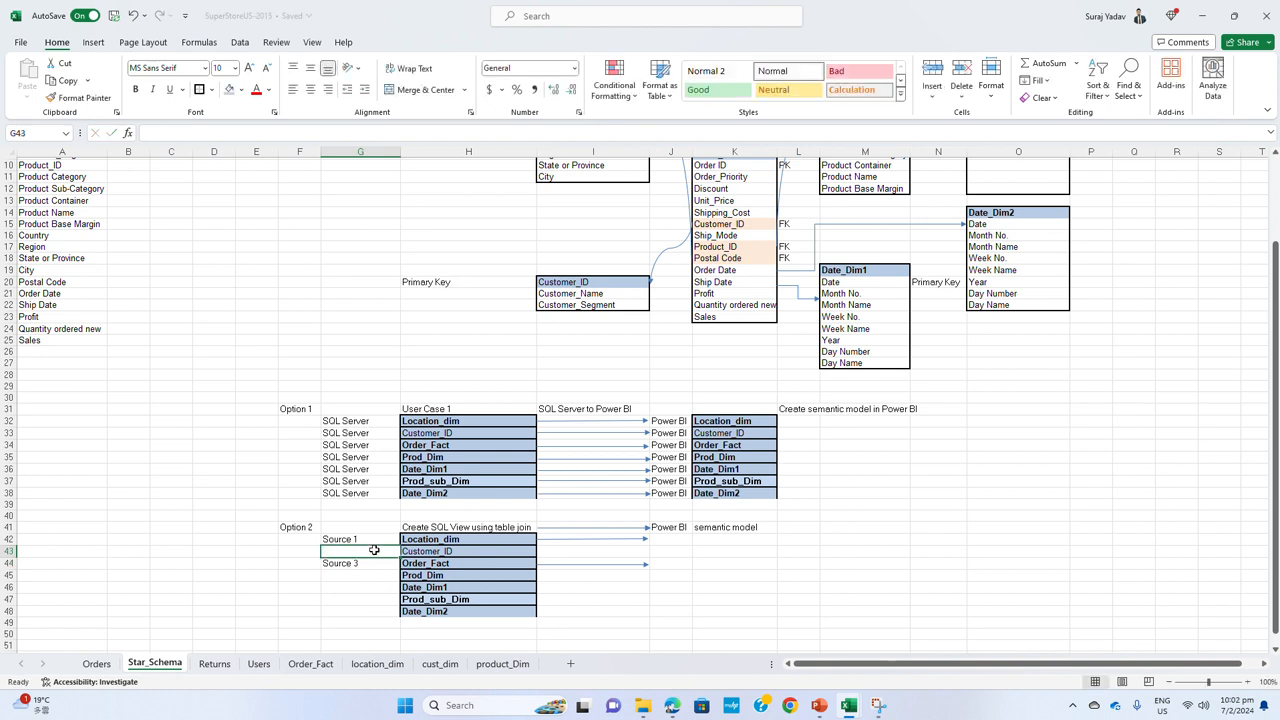
type("Source 1")
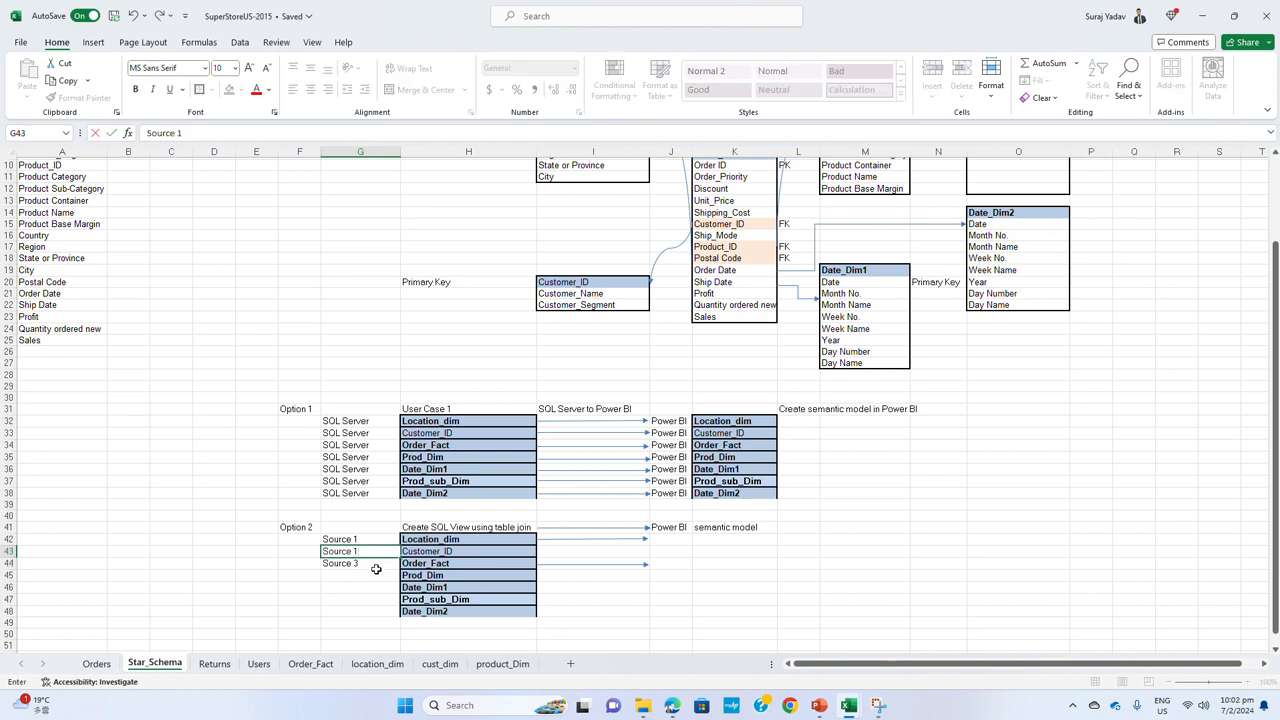
Change the label in G44 beside Order_Fact to Source 2
left_click(375, 566)
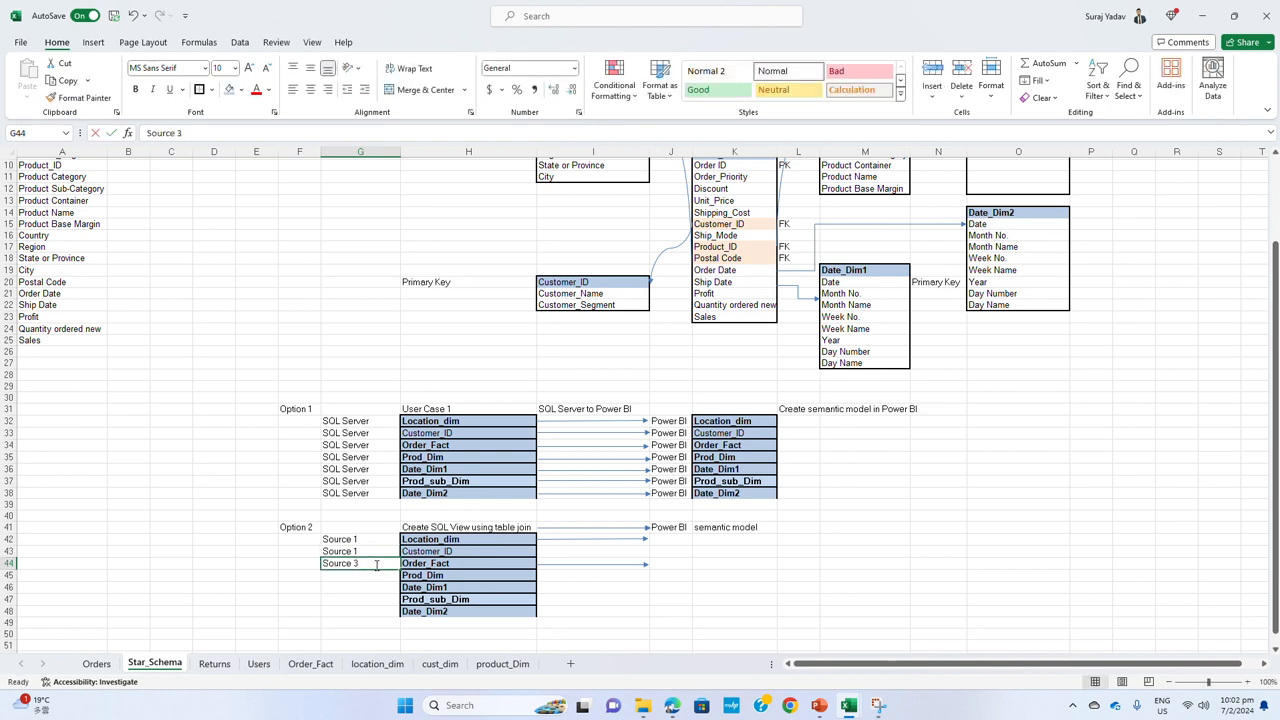
double_click(376, 566)
key("BackSpace")
type("2")
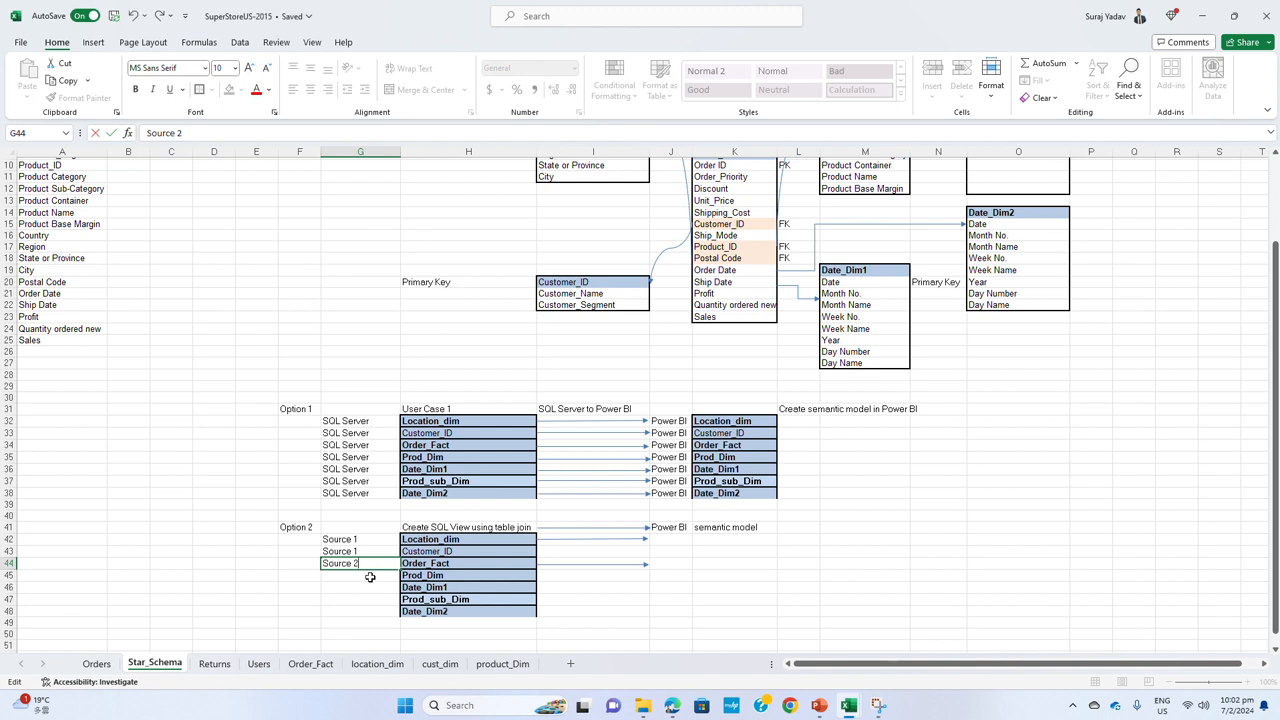
Enter source 3 in G45 beside the Option 2 Prod_Dim table
left_click(369, 577)
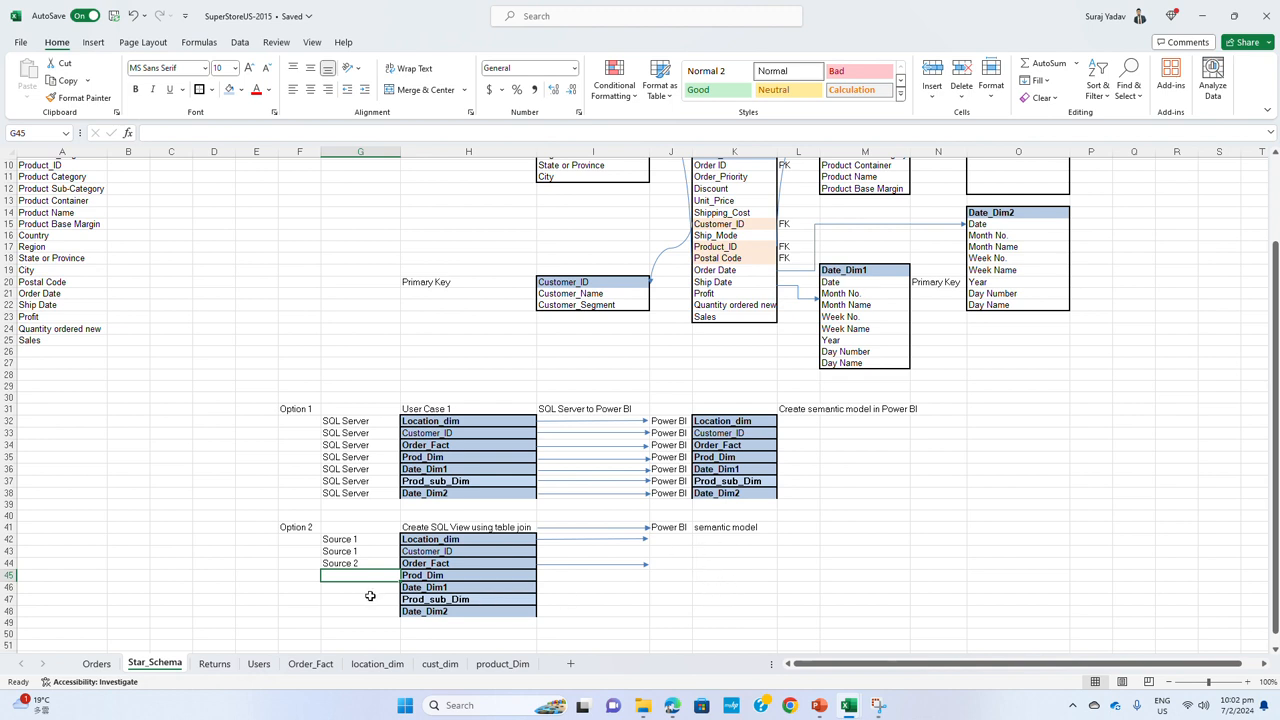
type("source")
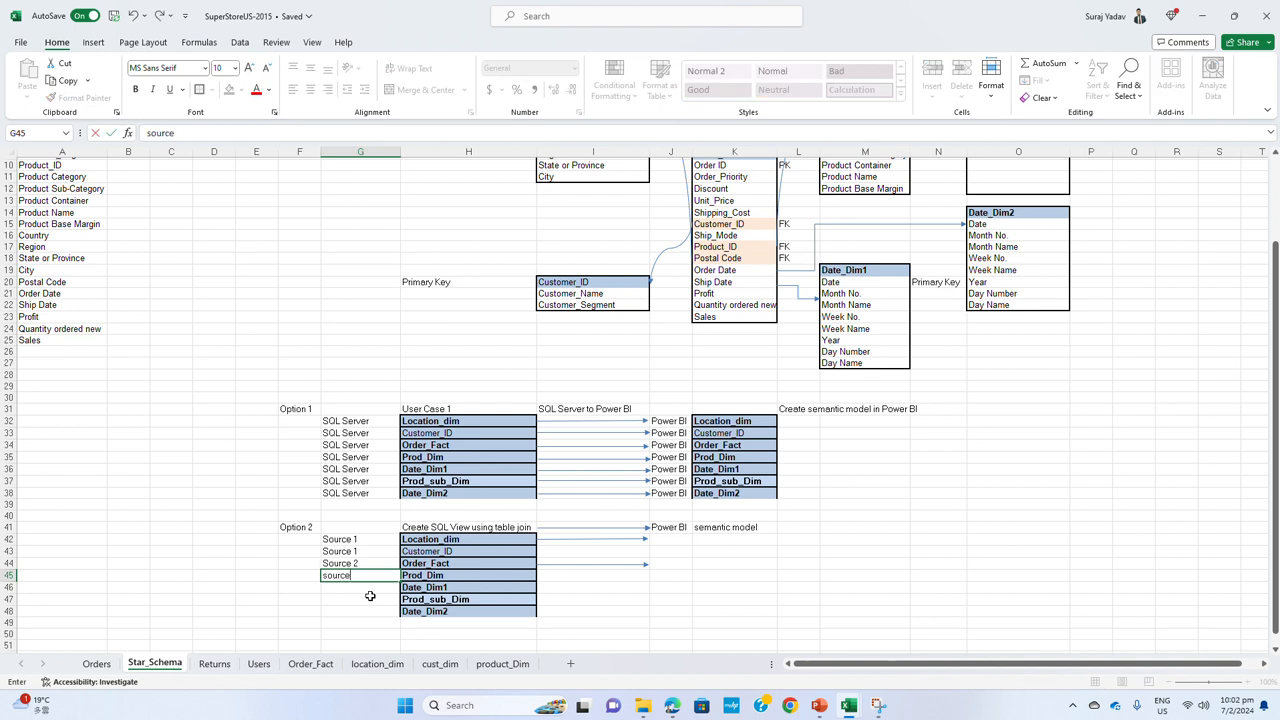
type(" 3")
key("ctrl+Return")
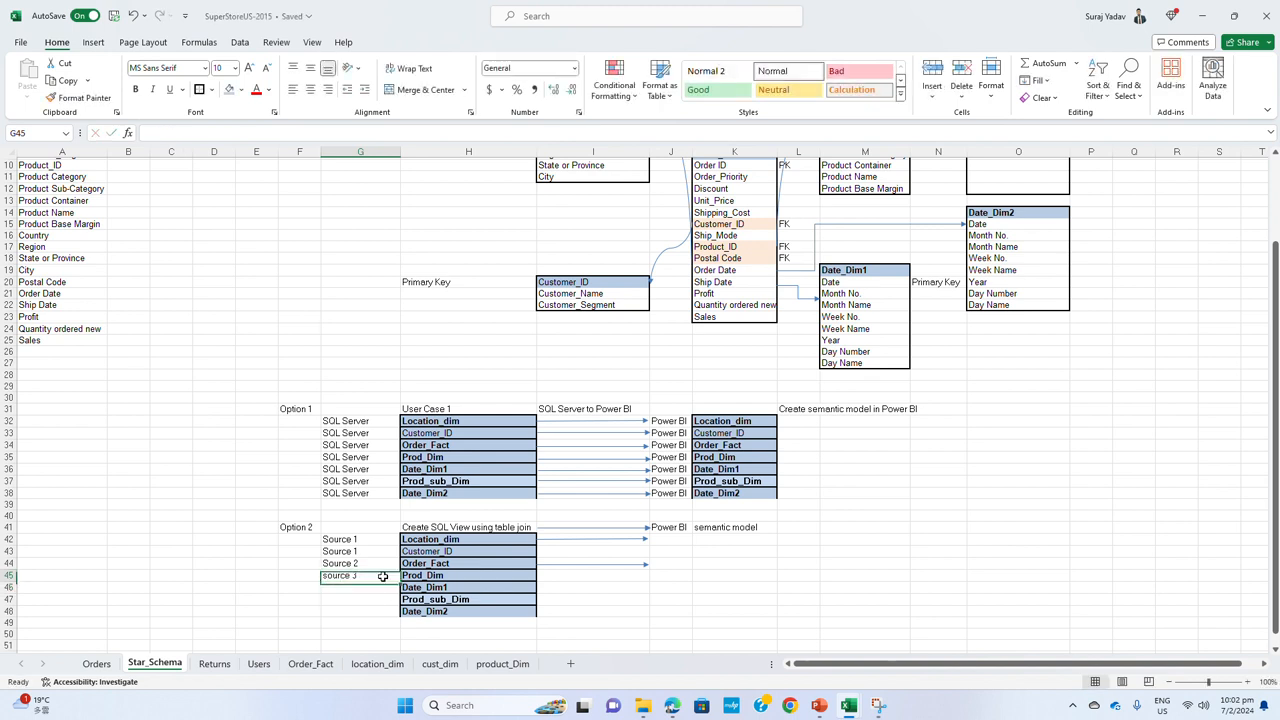
Enter Power BI in G46 beside Date_Dim1 and copy it to G48 beside Date_Dim2
left_click(388, 588)
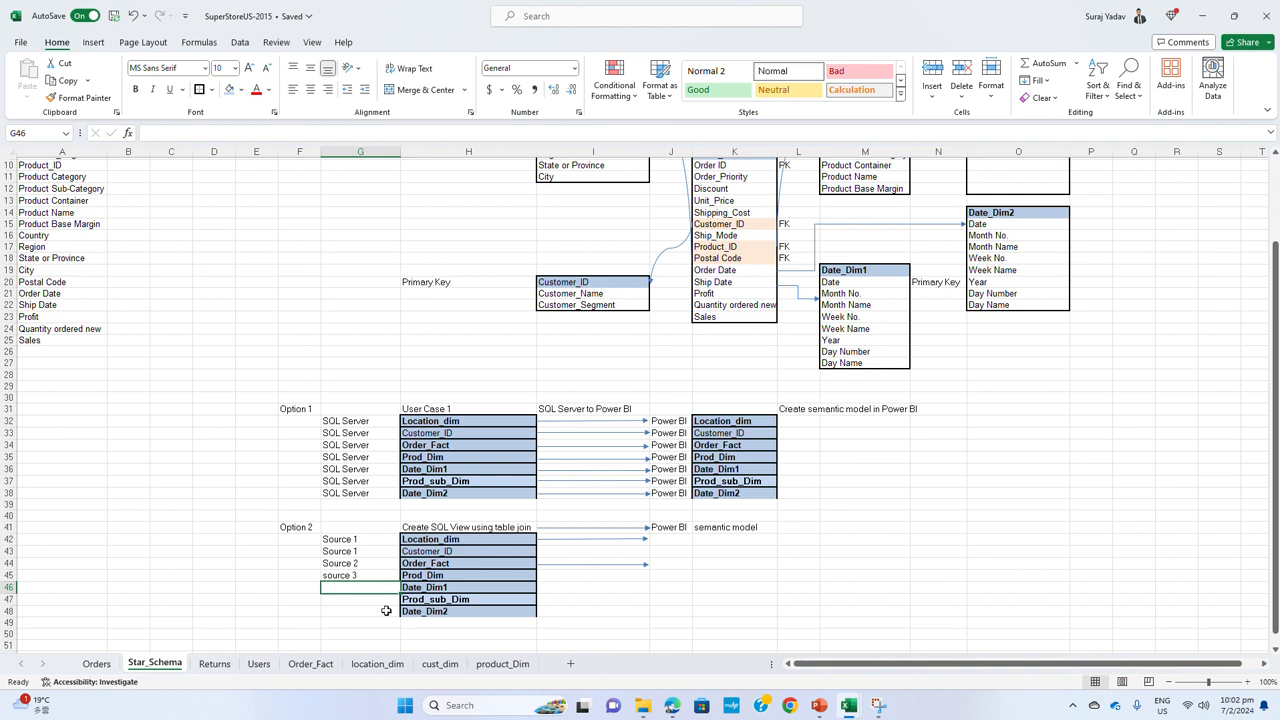
type("P")
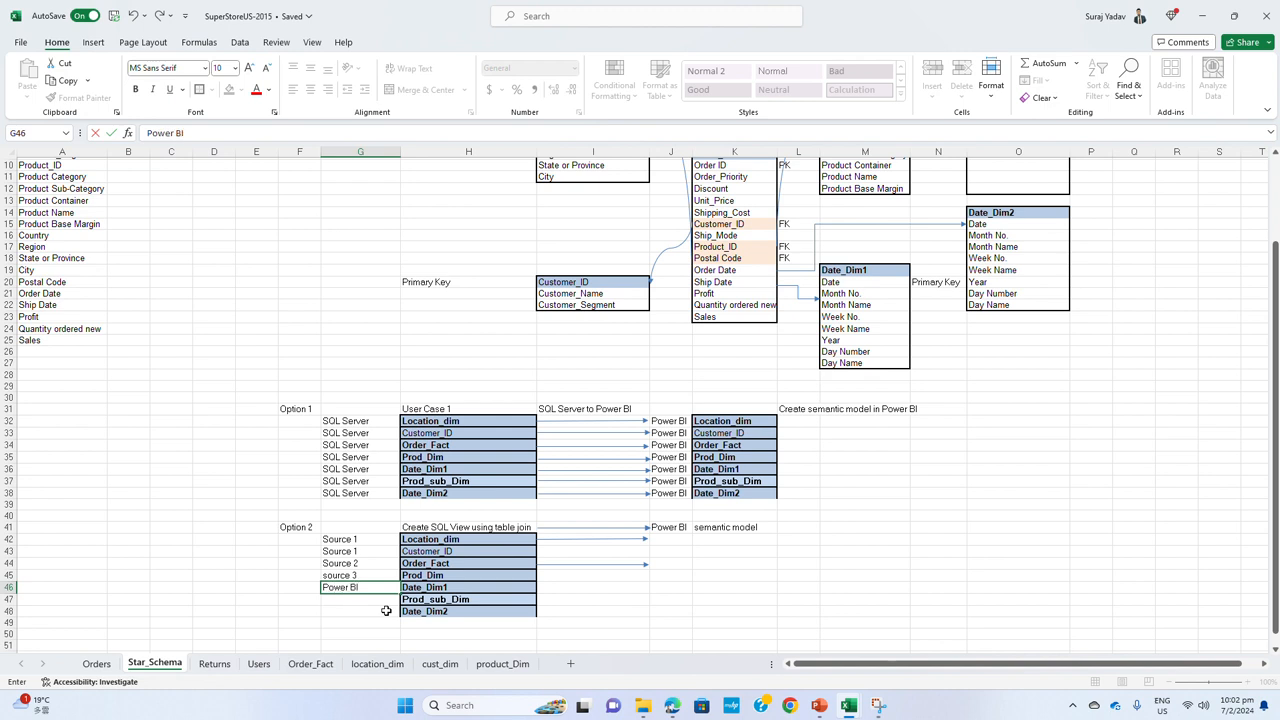
type("ower BI")
key("ctrl+Return")
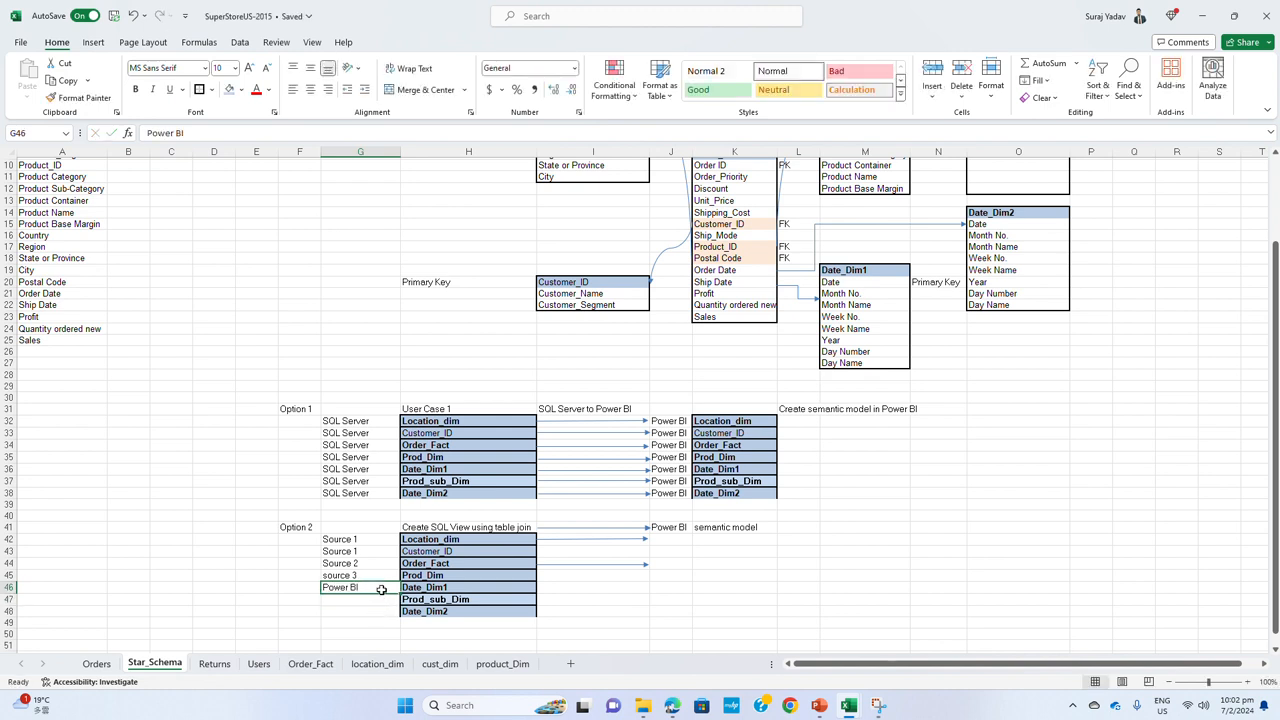
key("ctrl+c")
left_click(365, 611)
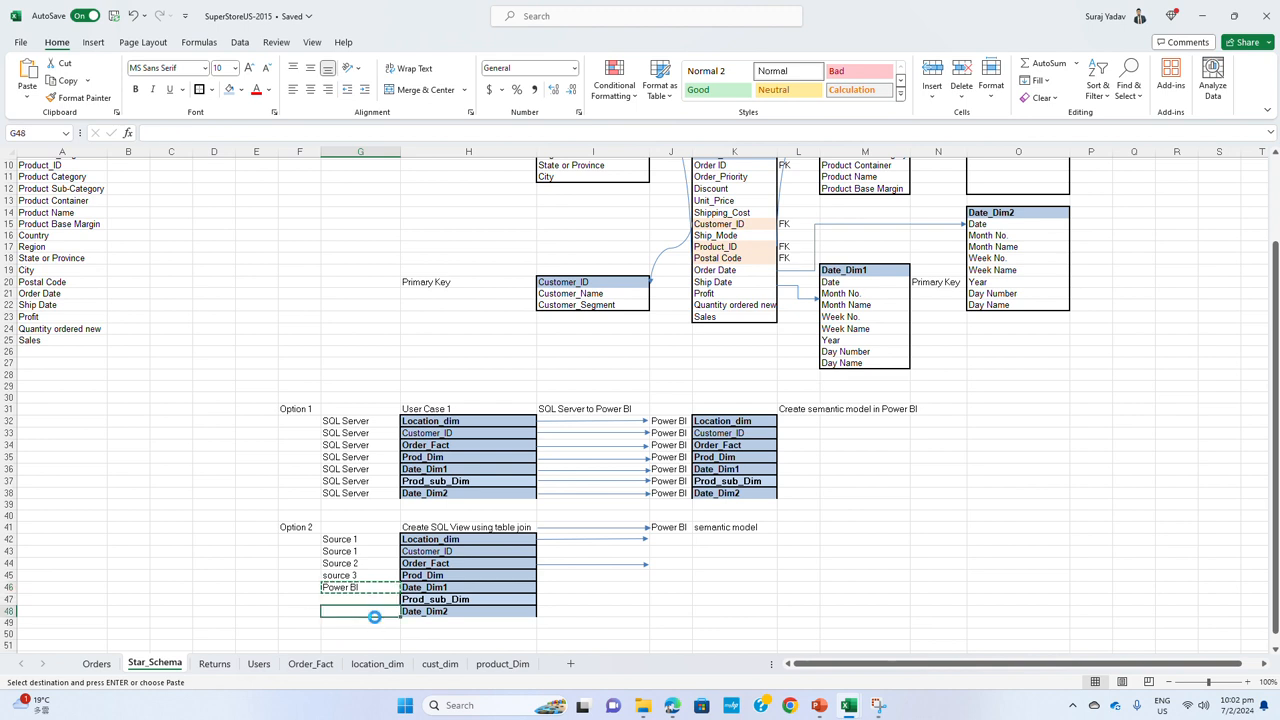
key("ctrl+v")
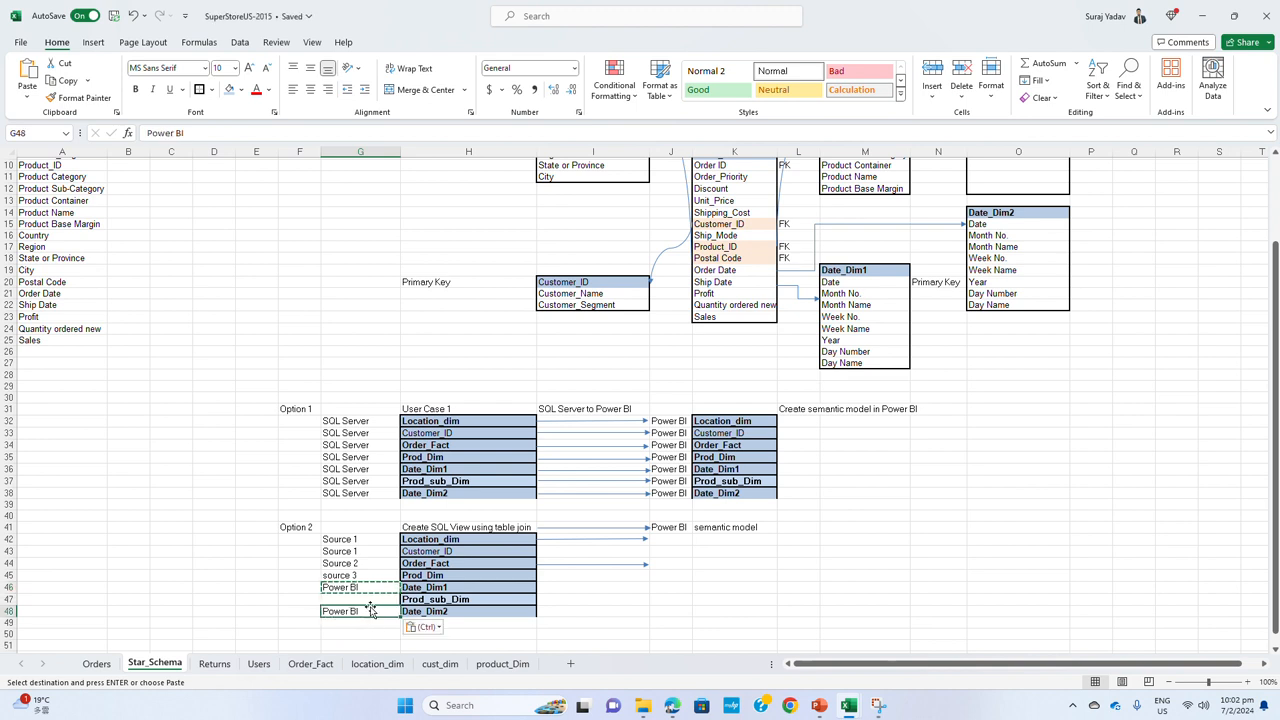
left_click(370, 600)
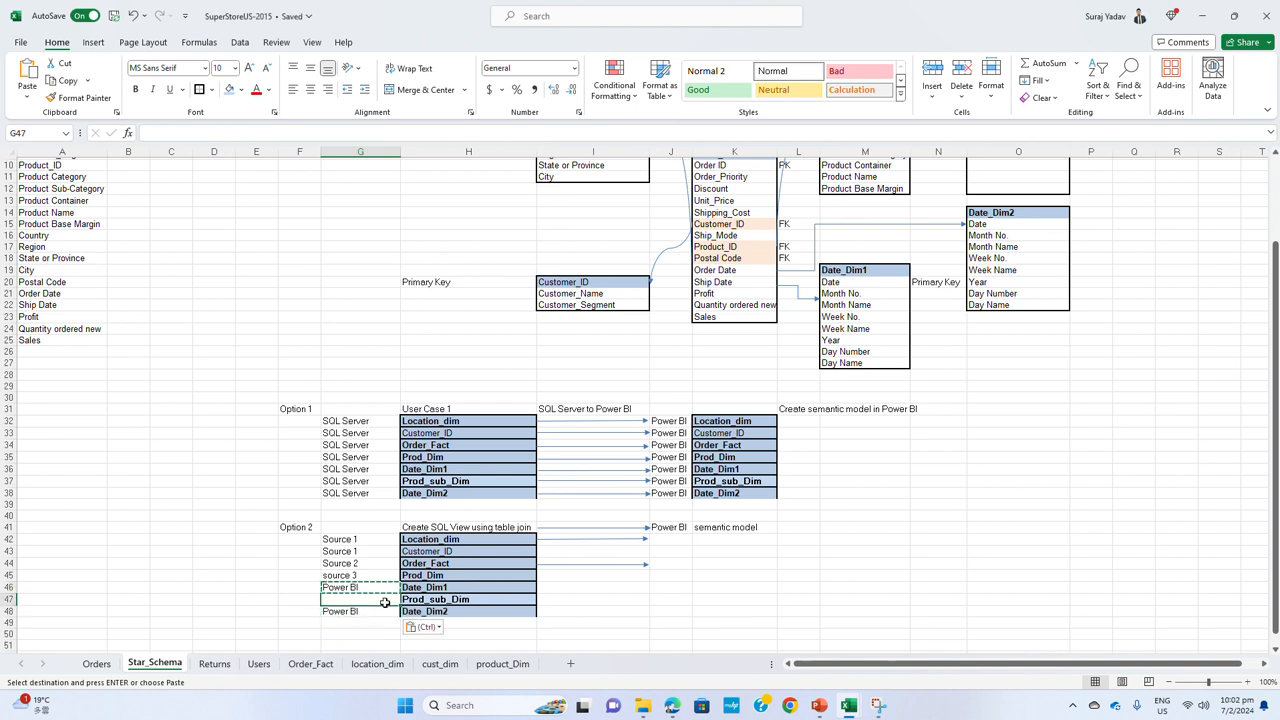
Copy the source 3 label from G45 to G47 beside the Option 2 Prod_sub_Dim table
key("Up")
key("Up")
key("ctrl+c")
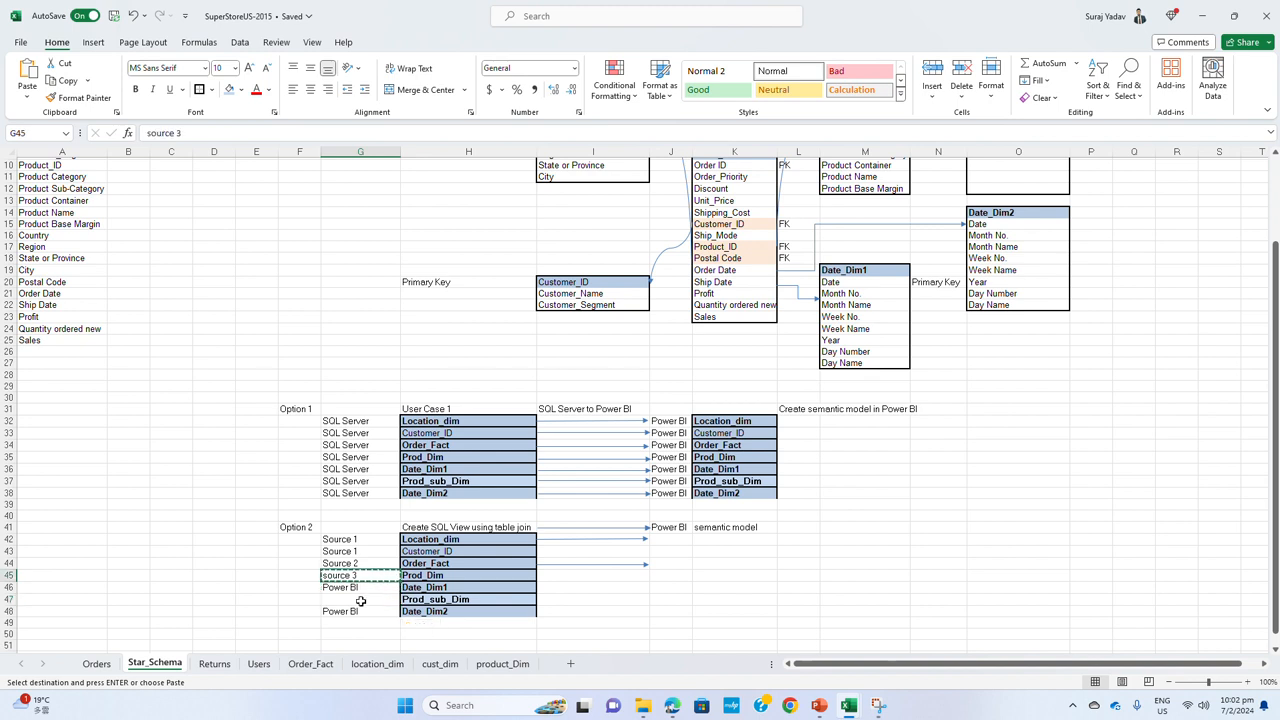
left_click(365, 600)
key("ctrl+v")
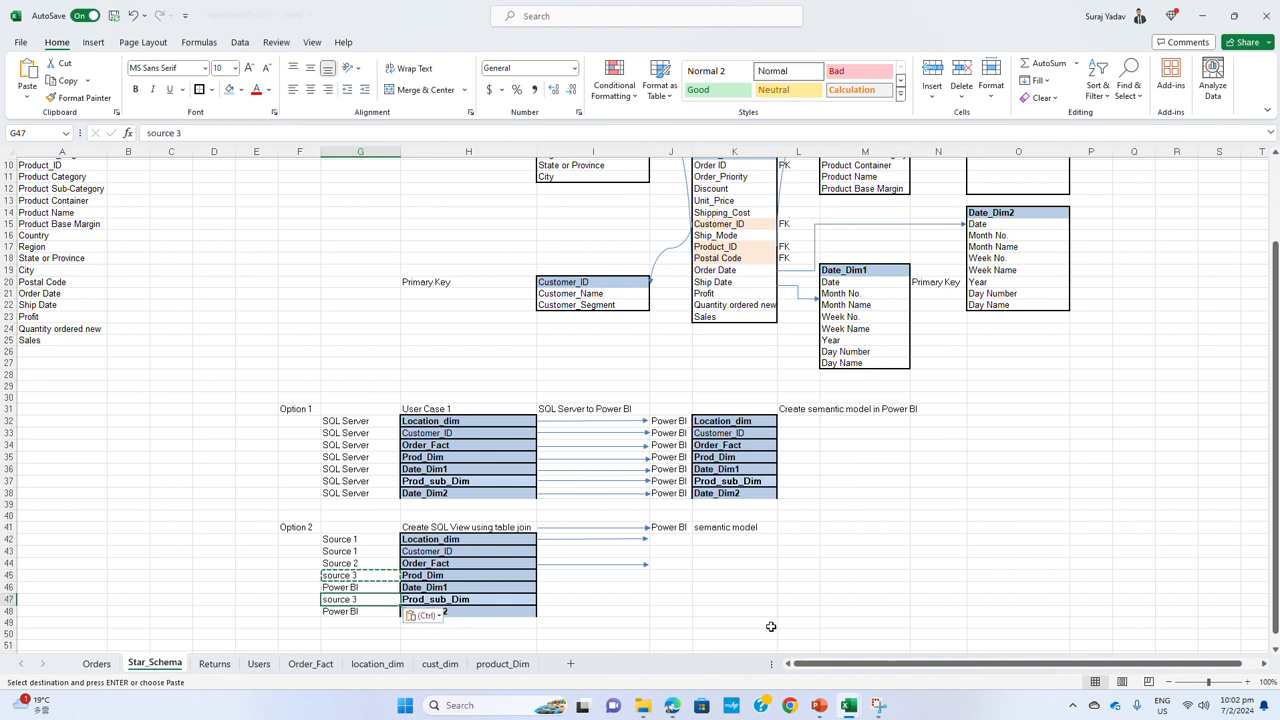
left_click(771, 627)
left_click(573, 598)
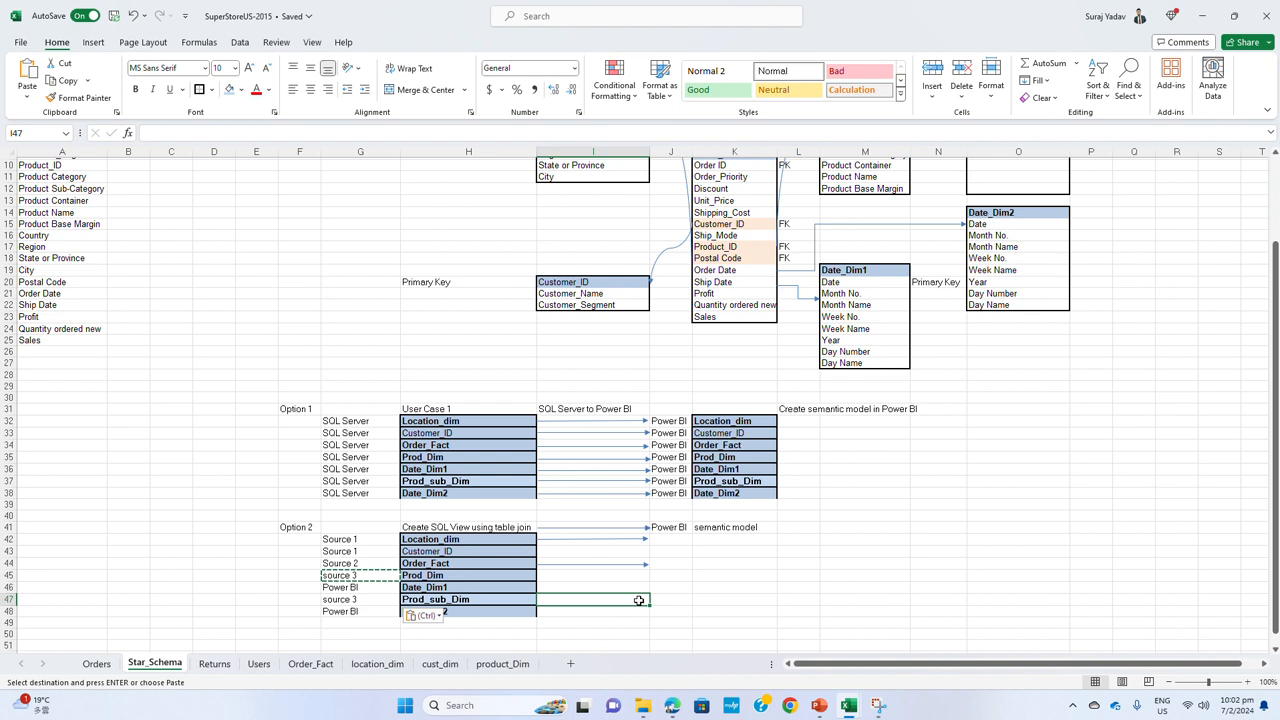
double_click(573, 597)
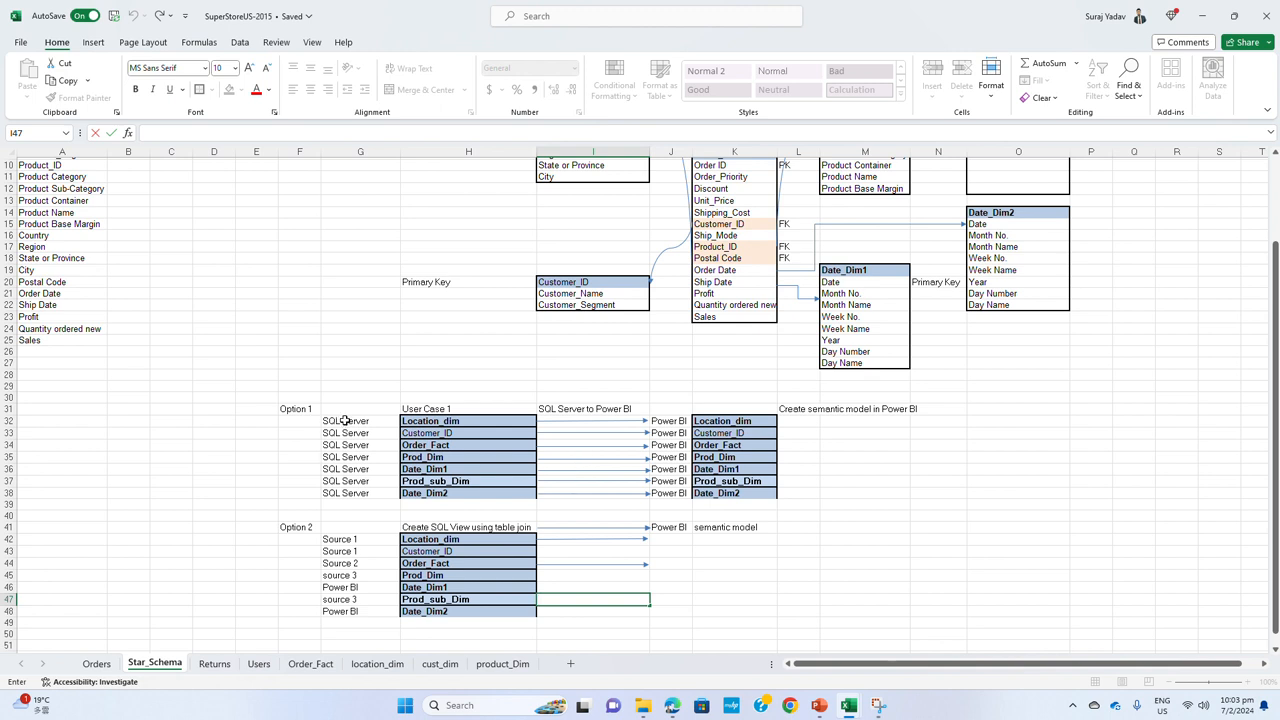
left_click_drag(360, 423, 362, 449)
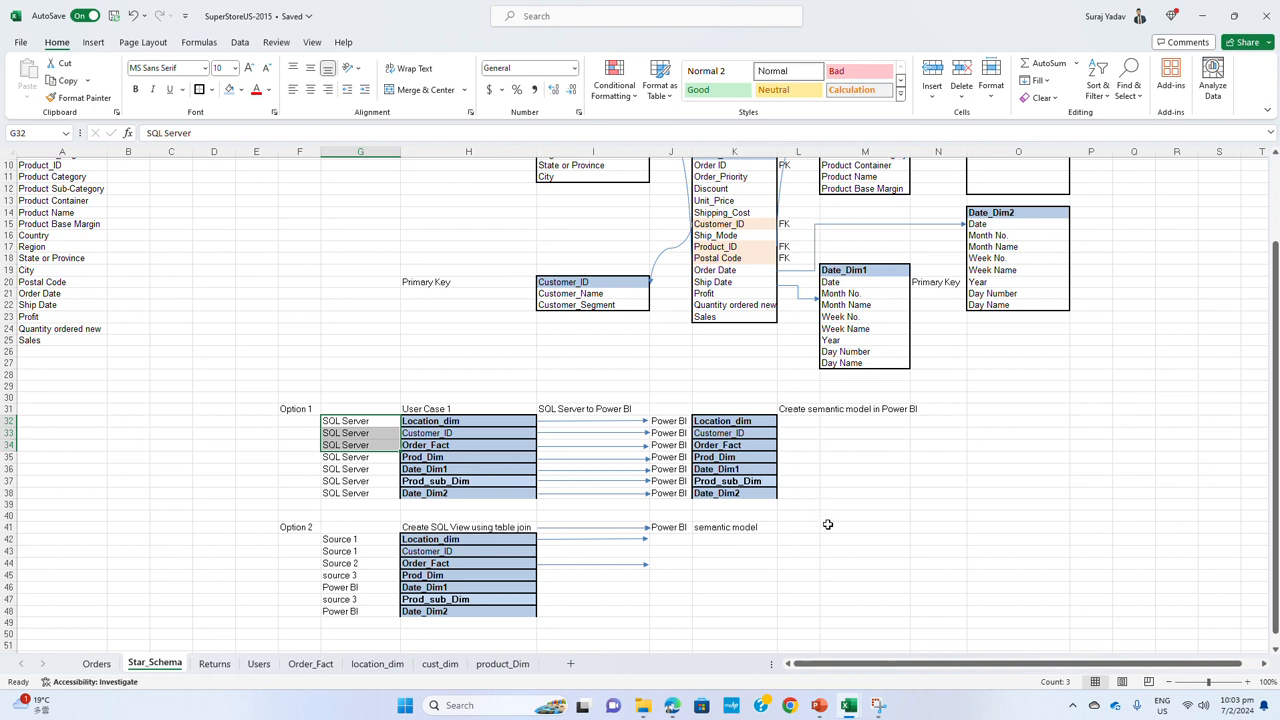
scroll(828, 525, "up", 2)
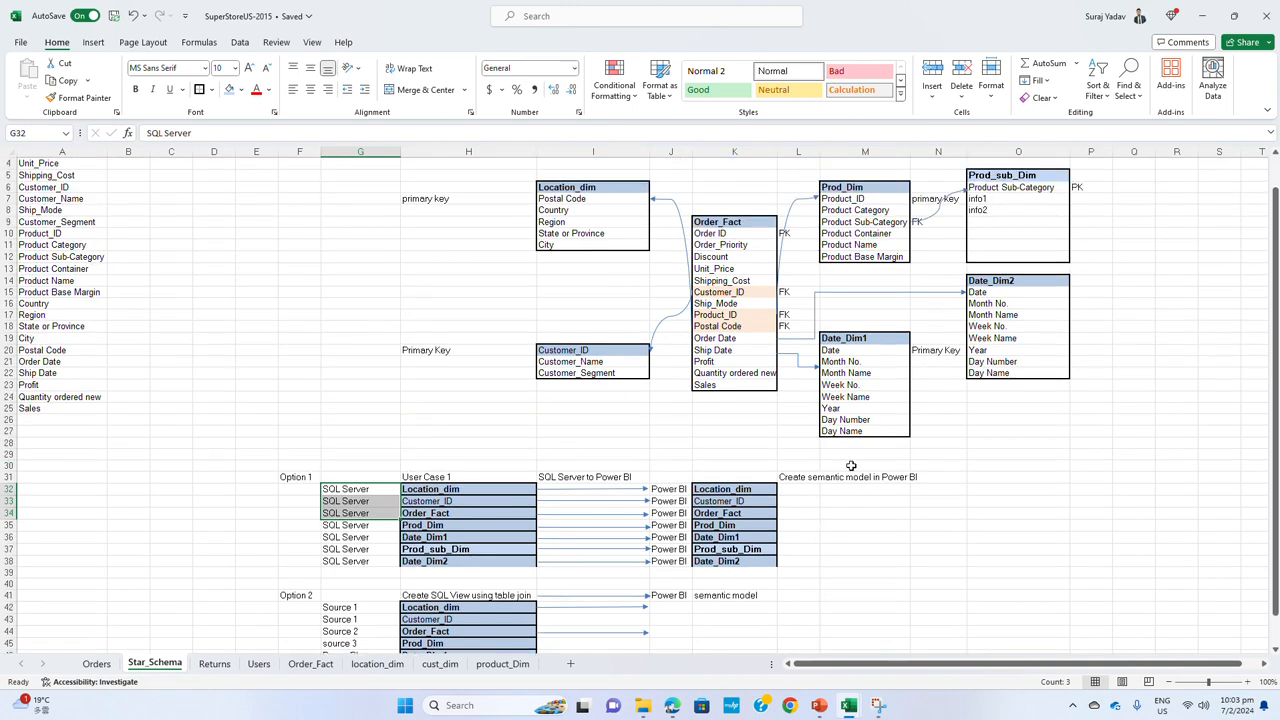
scroll(879, 481, "down", 2)
scroll(879, 481, "up", 2)
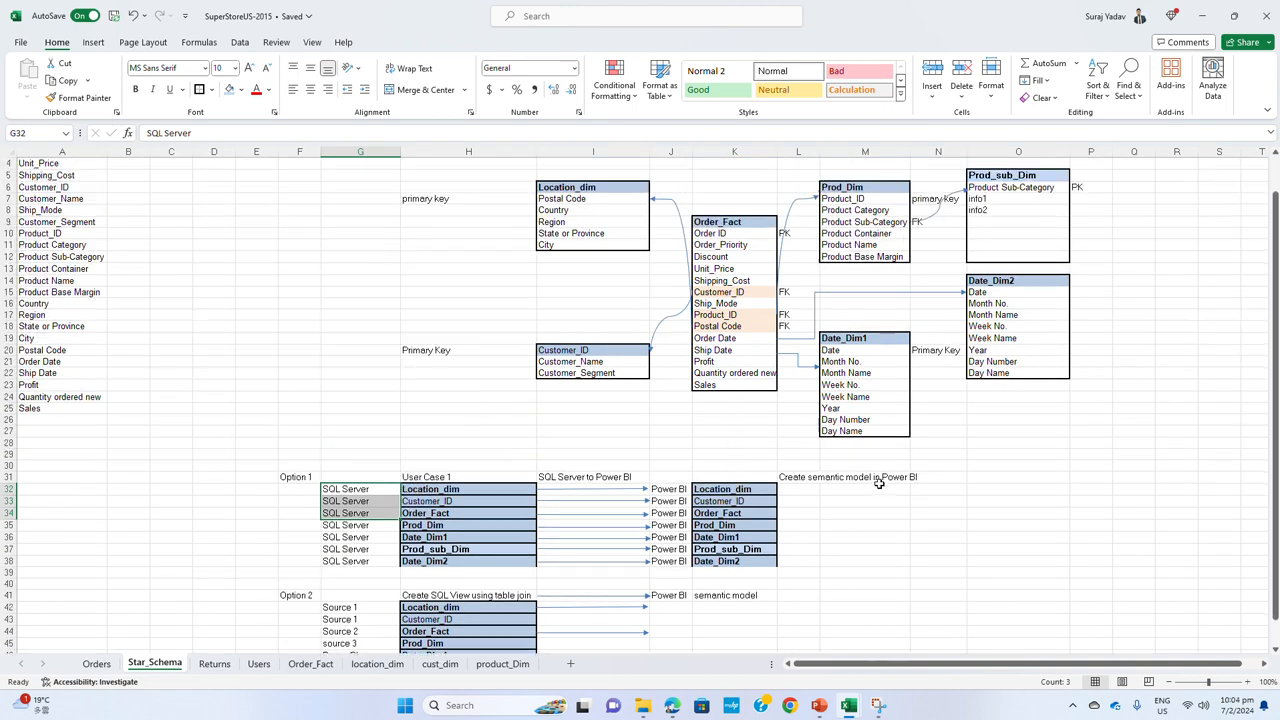